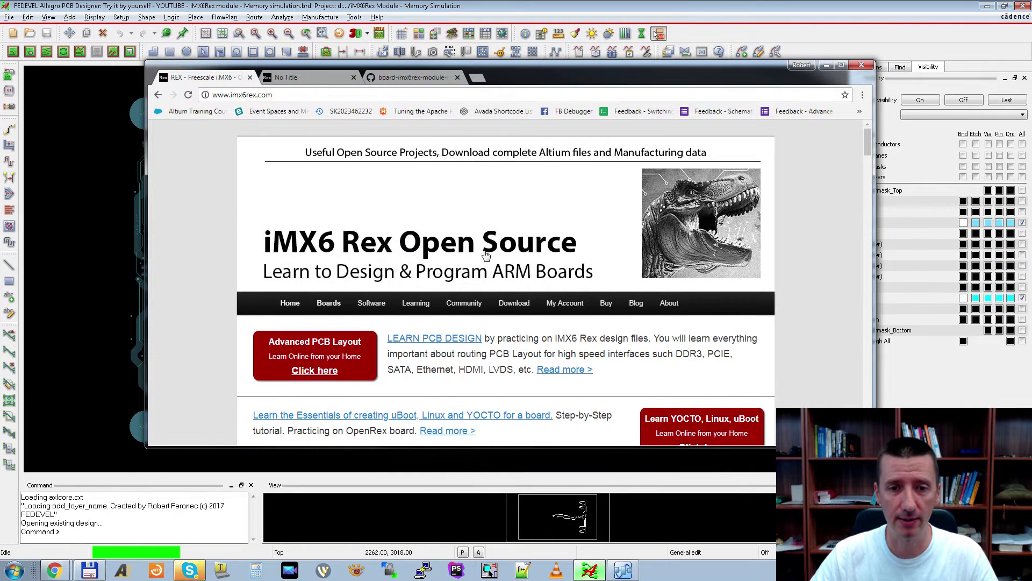
# Scroll the imx6rex.com homepage to the projects, then minimize Chrome to reveal the Allegro board.
pyautogui.scroll(-6, 485, 255)
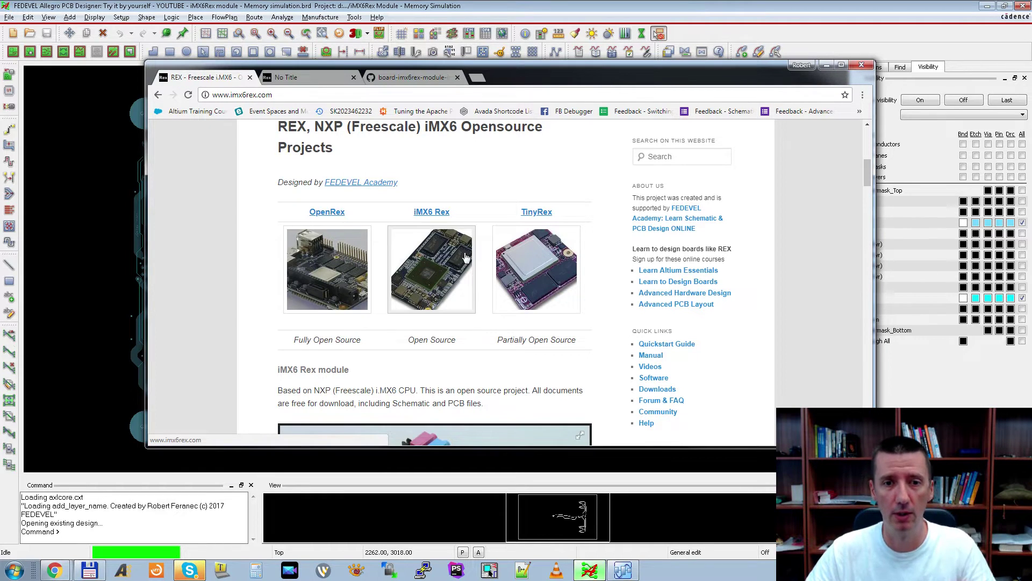
pyautogui.press('super+Down')
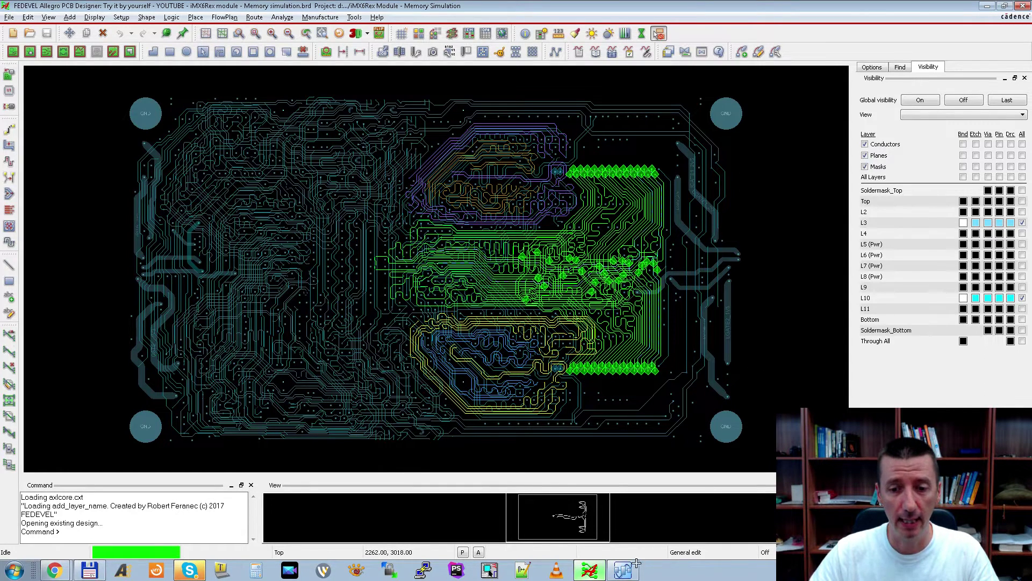
# Bring SystemSI Parallel Bus Analysis, with Controller1, PCB and Memory1–Memory4, to the front.
pyautogui.click(630, 572)
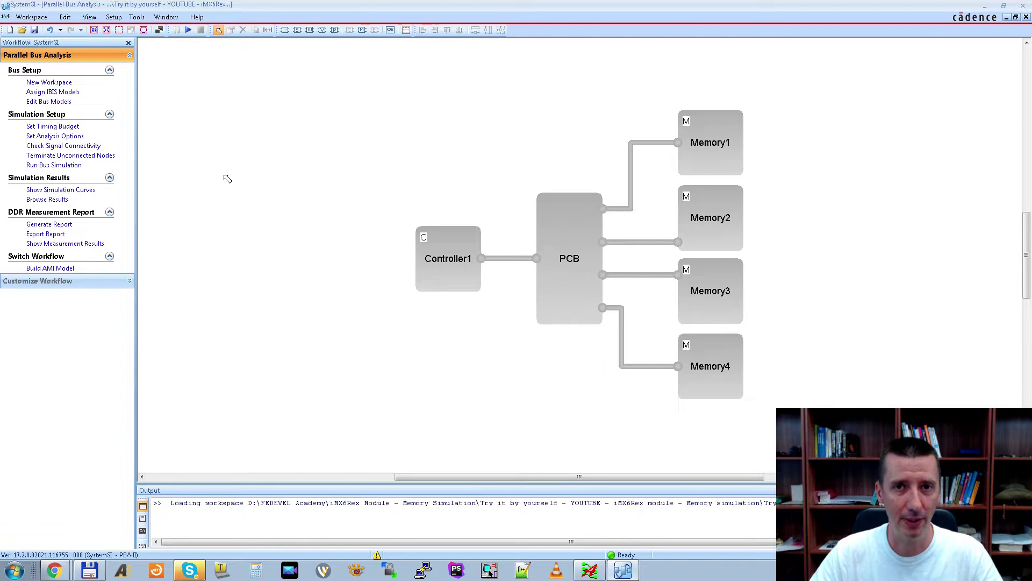
# From the Window menu, view the Time Variation eye-diagram curves, then the DDR3 measurement Report1.
pyautogui.click(162, 18)
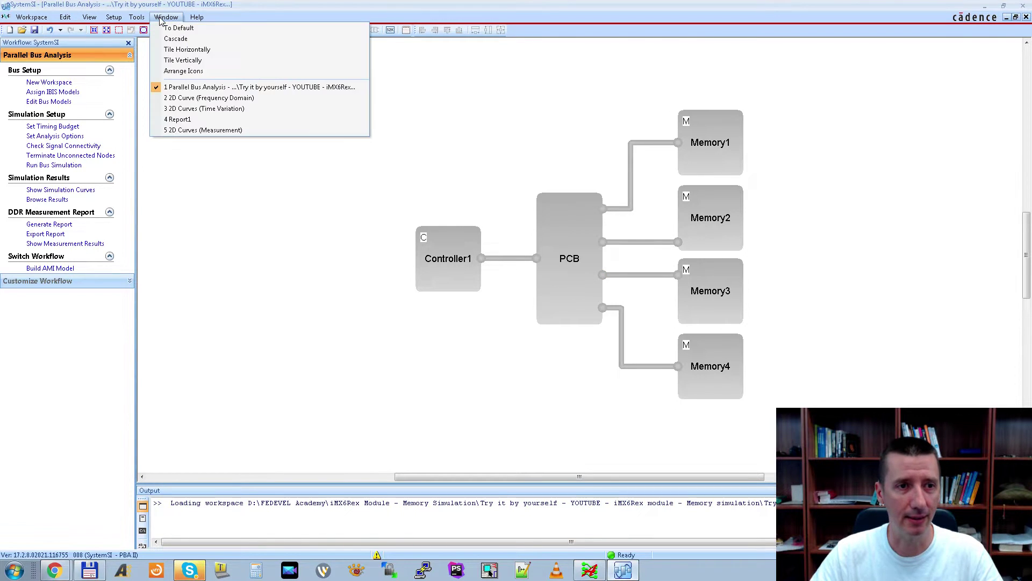
pyautogui.click(181, 109)
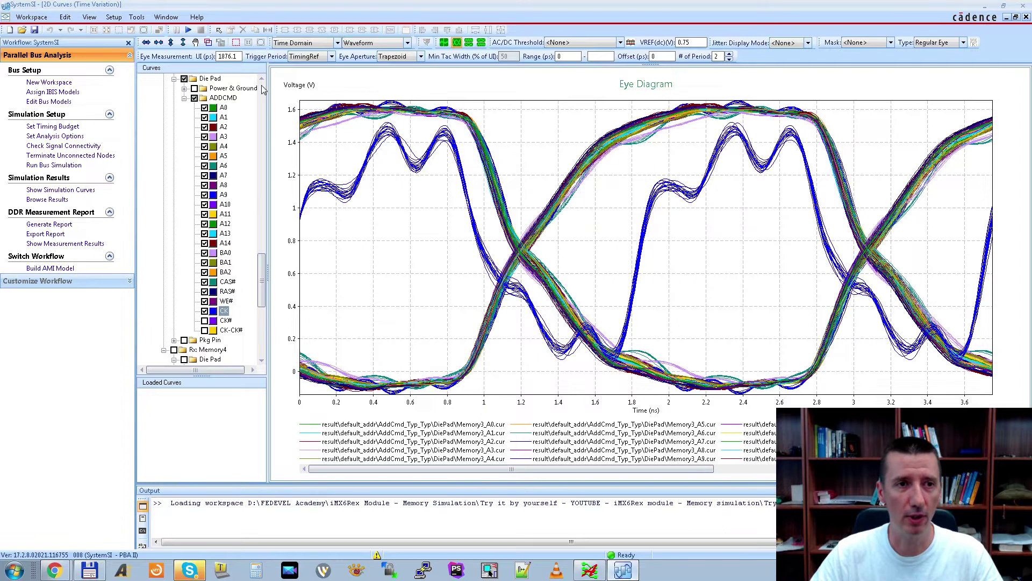
pyautogui.click(165, 17)
pyautogui.click(177, 119)
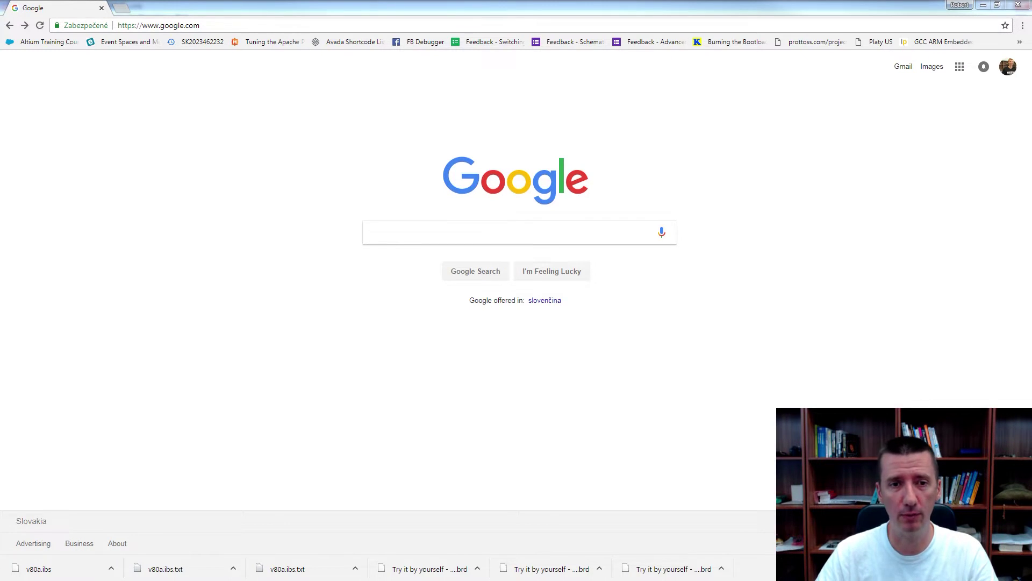
# Search Google for 'imx6rex', open the iMX6 Rex website and scroll to Module Schematic.
pyautogui.click(403, 236)
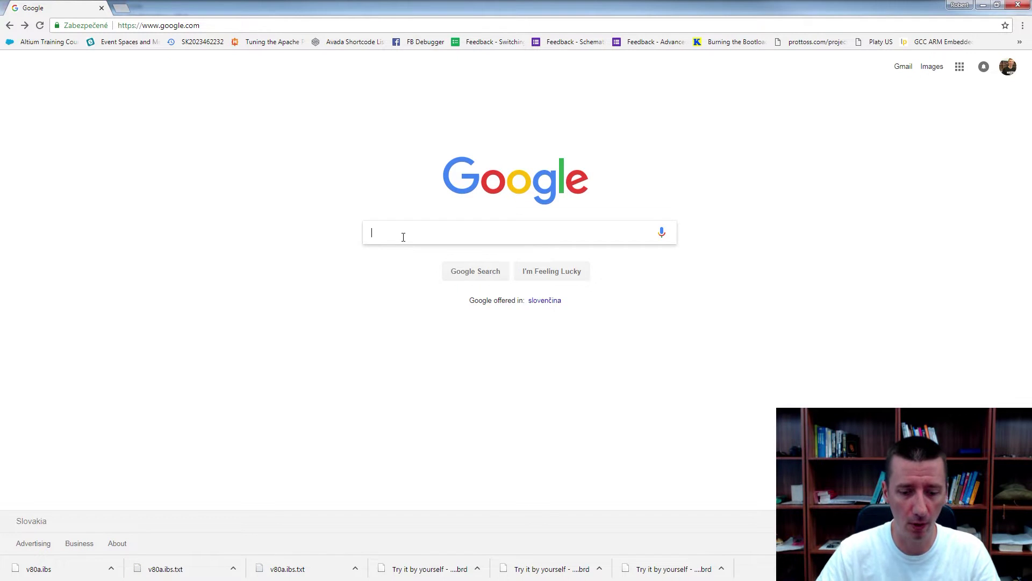
pyautogui.write('imx6rex')
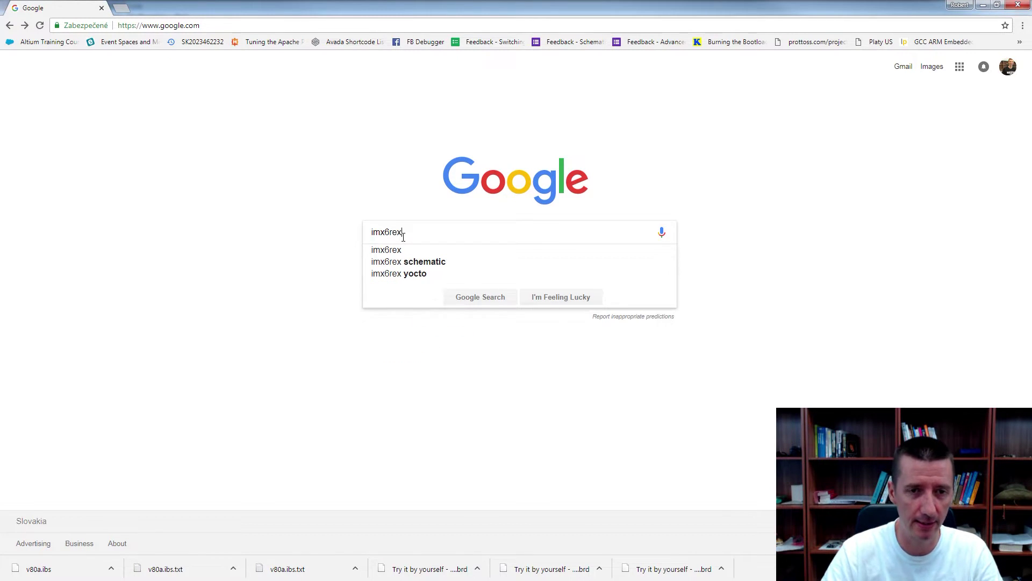
pyautogui.press('Return')
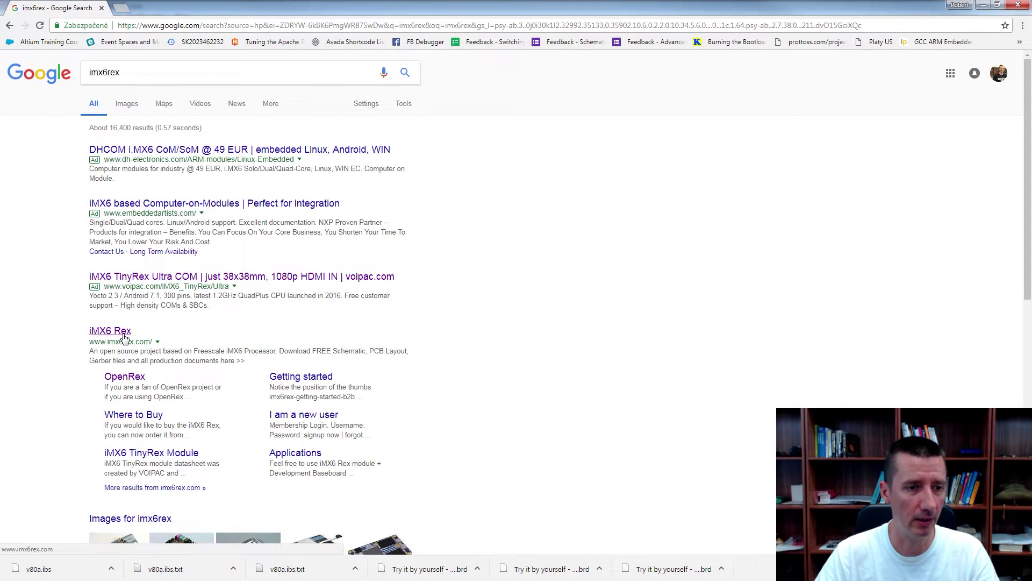
pyautogui.click(110, 332)
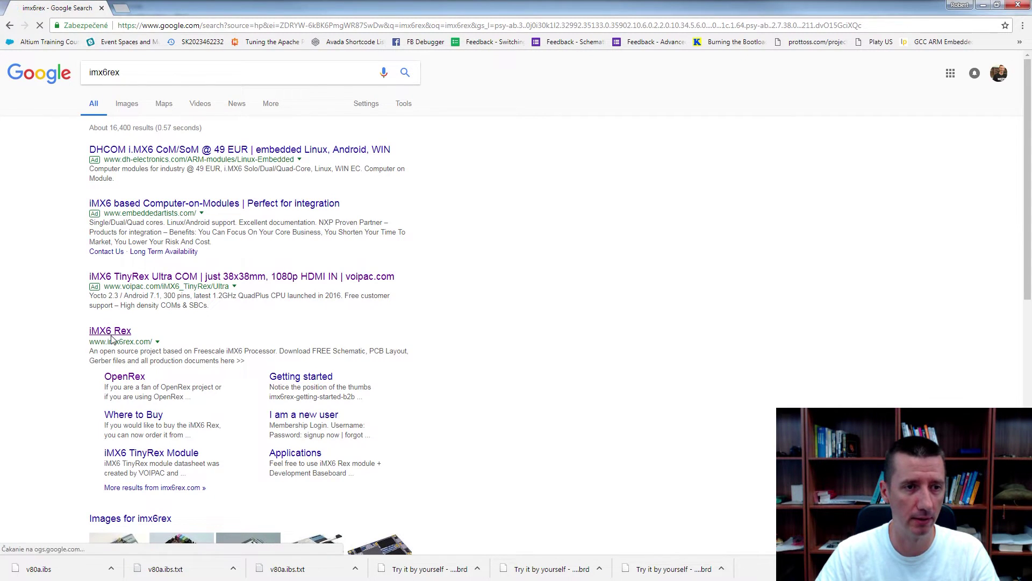
pyautogui.scroll(-20, 210, 206)
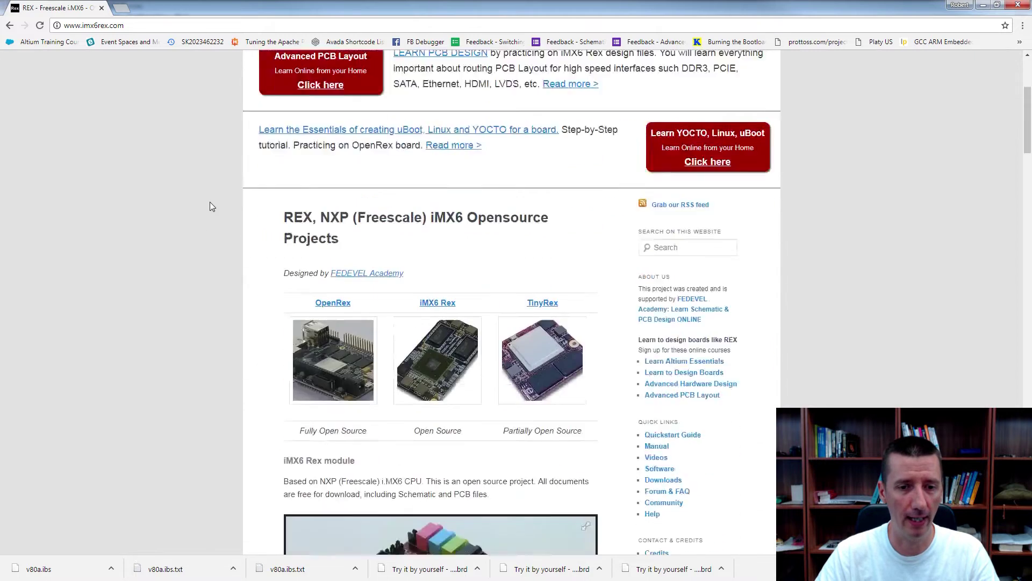
pyautogui.scroll(-9, 198, 199)
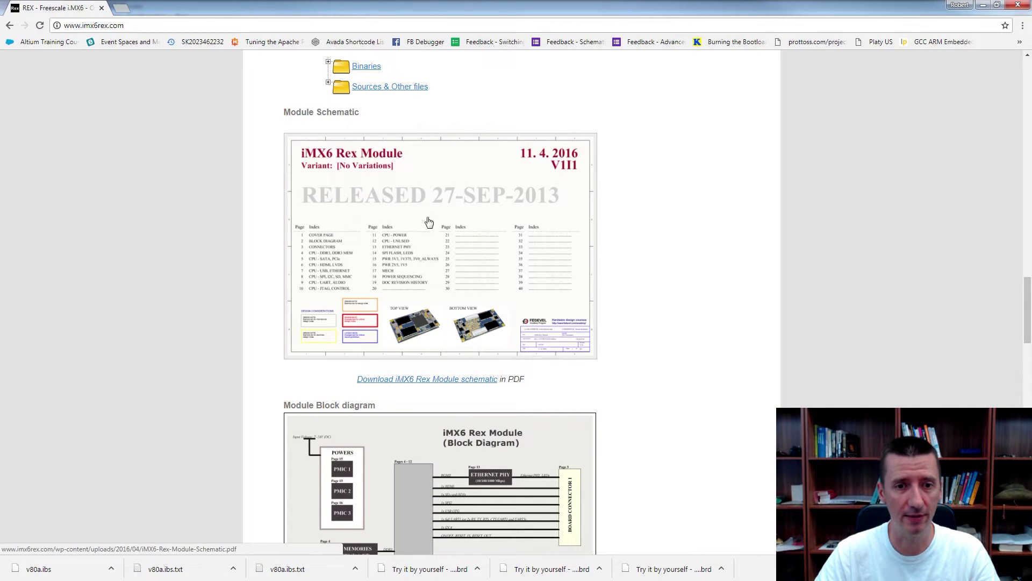
# Open the module schematic PDF and go to page 4, CPU - DDR3, DDR3 MEM.
pyautogui.click(409, 238)
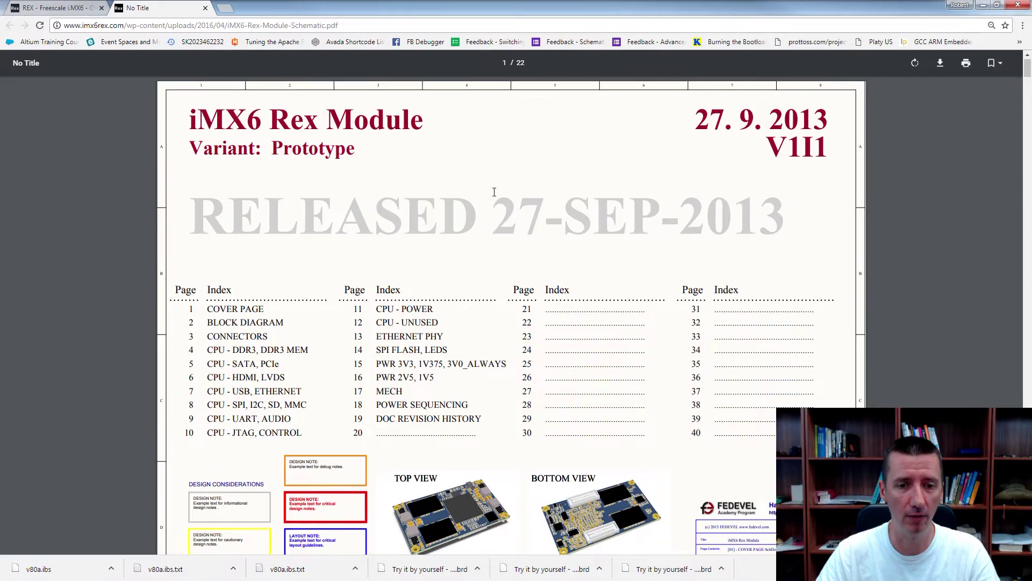
pyautogui.scroll(-17, 494, 192)
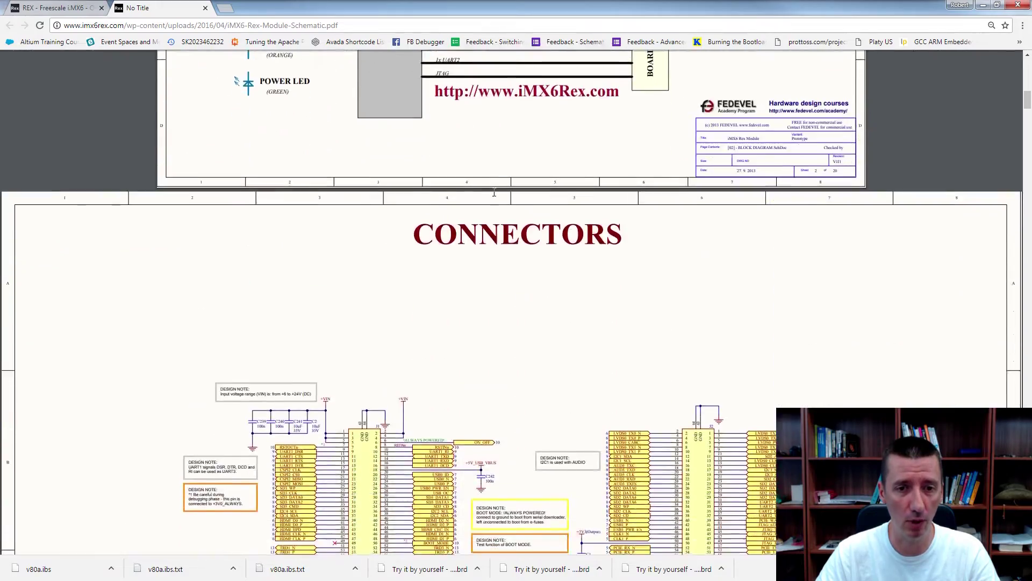
pyautogui.scroll(-15, 494, 192)
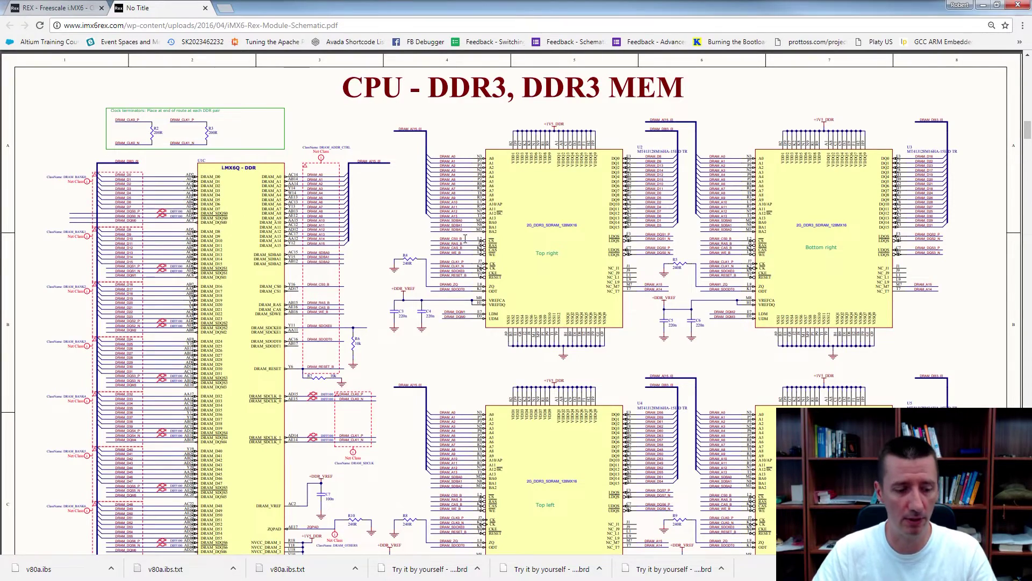
pyautogui.scroll(4, 446, 246)
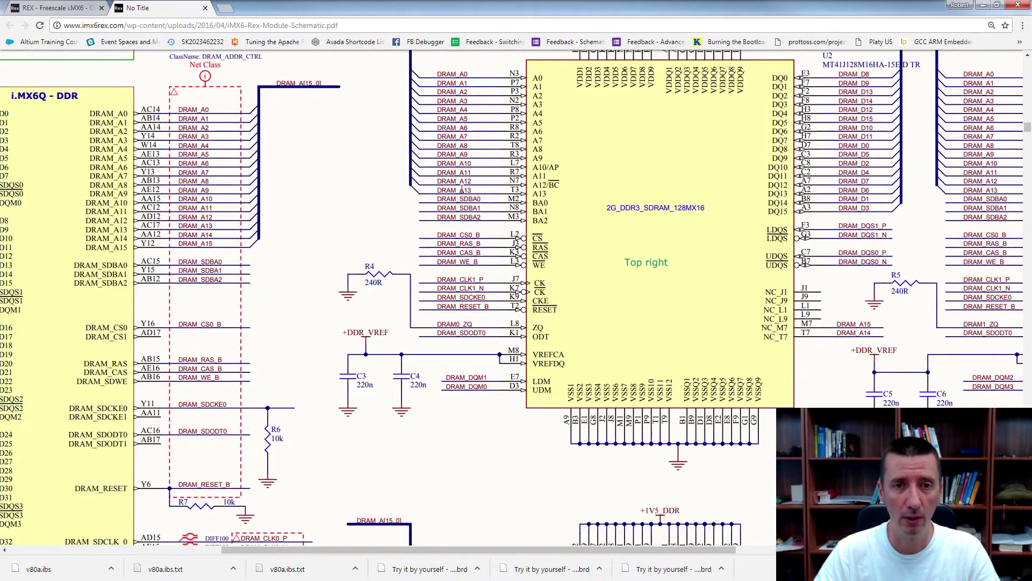
pyautogui.scroll(1, 451, 246)
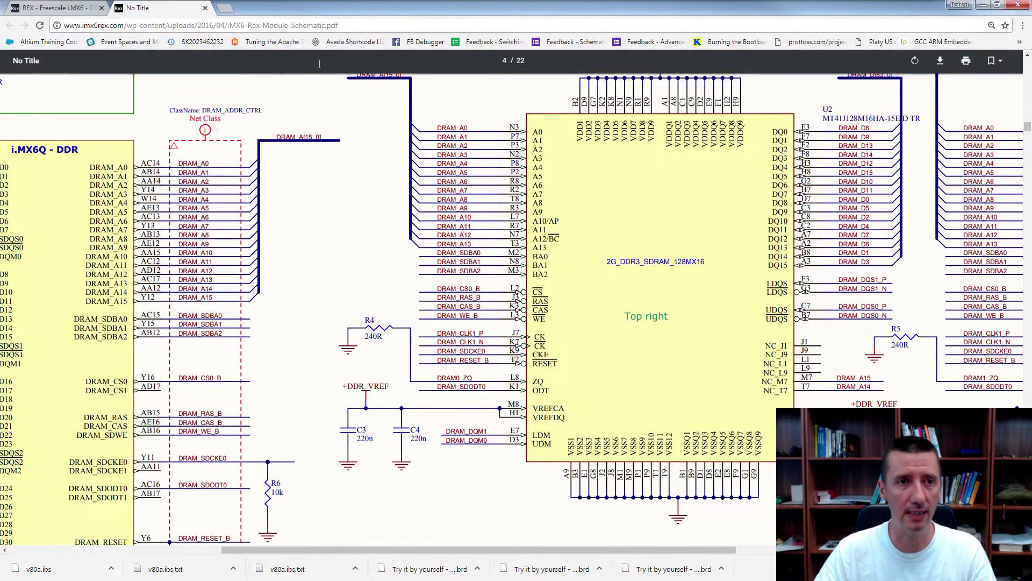
# In a new tab, search 'fedevel github imx6rex cadence' and open the repo's Memory Simulation folder.
pyautogui.click(226, 8)
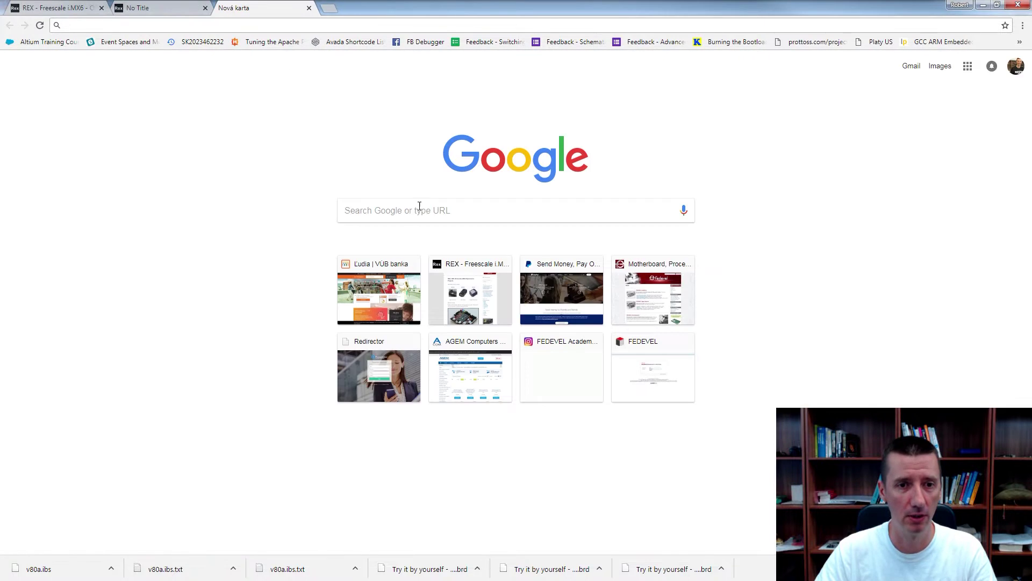
pyautogui.click(432, 216)
pyautogui.write('f')
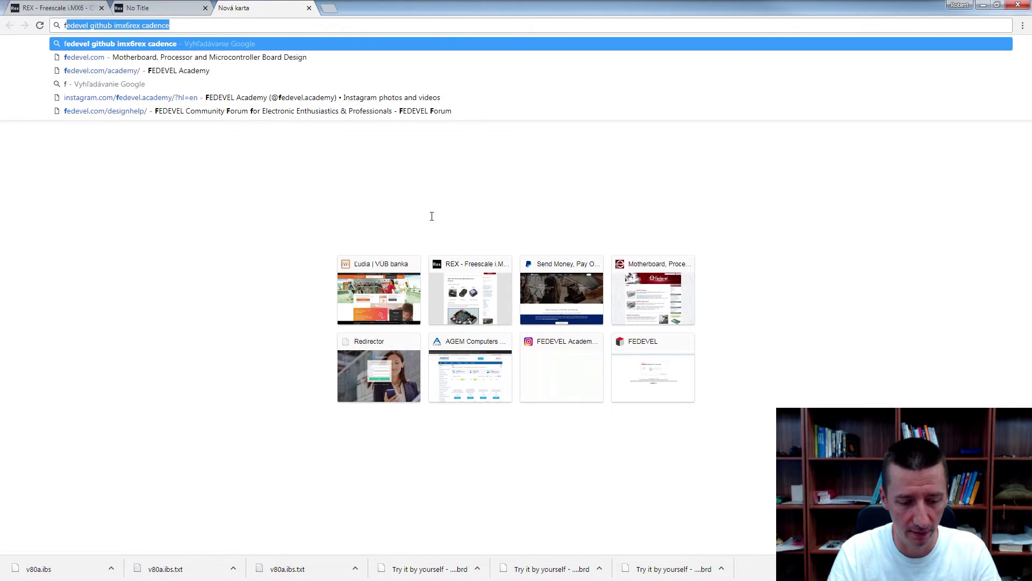
pyautogui.write('edevel github ')
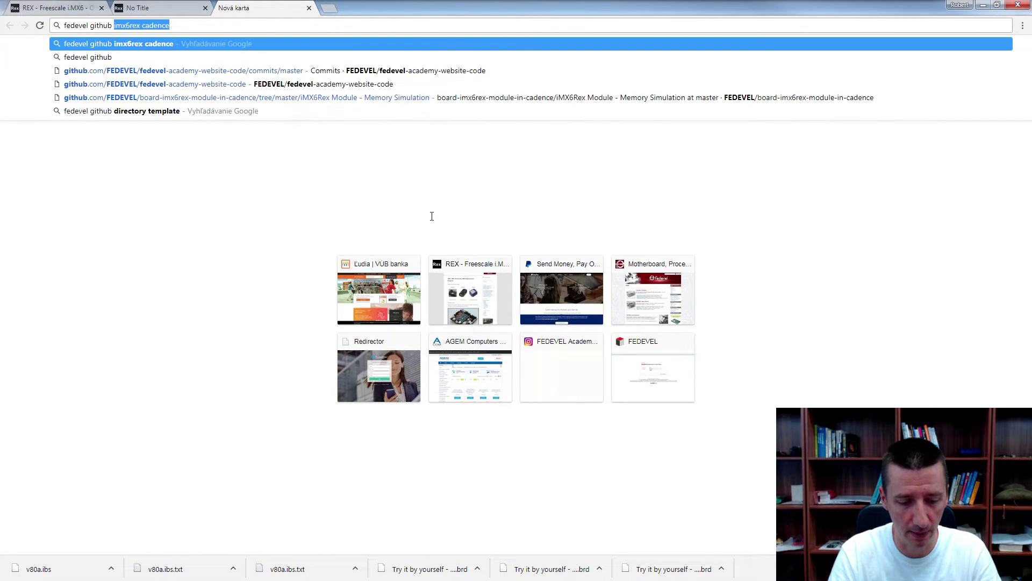
pyautogui.write('imx6rex')
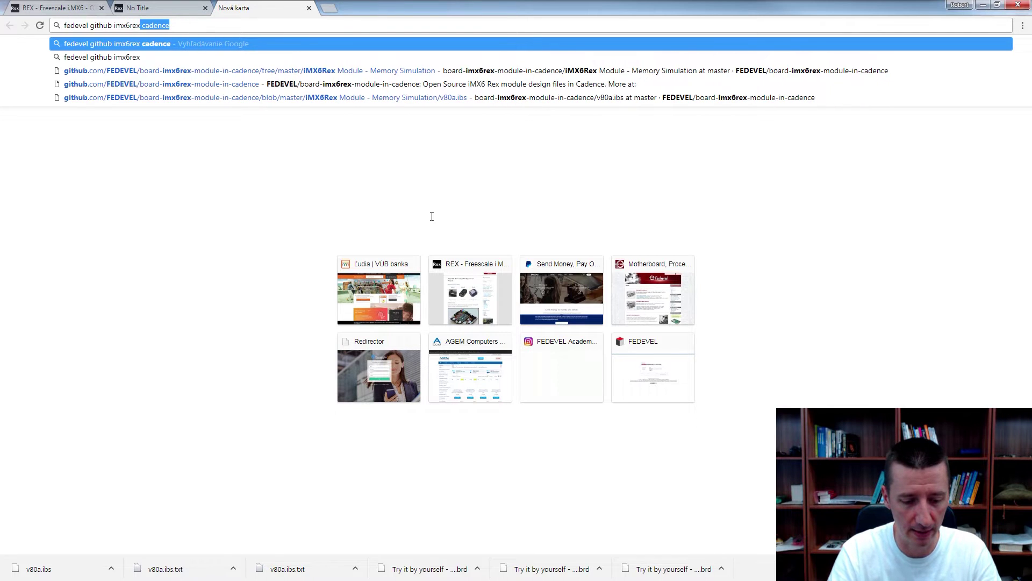
pyautogui.write(' cadence')
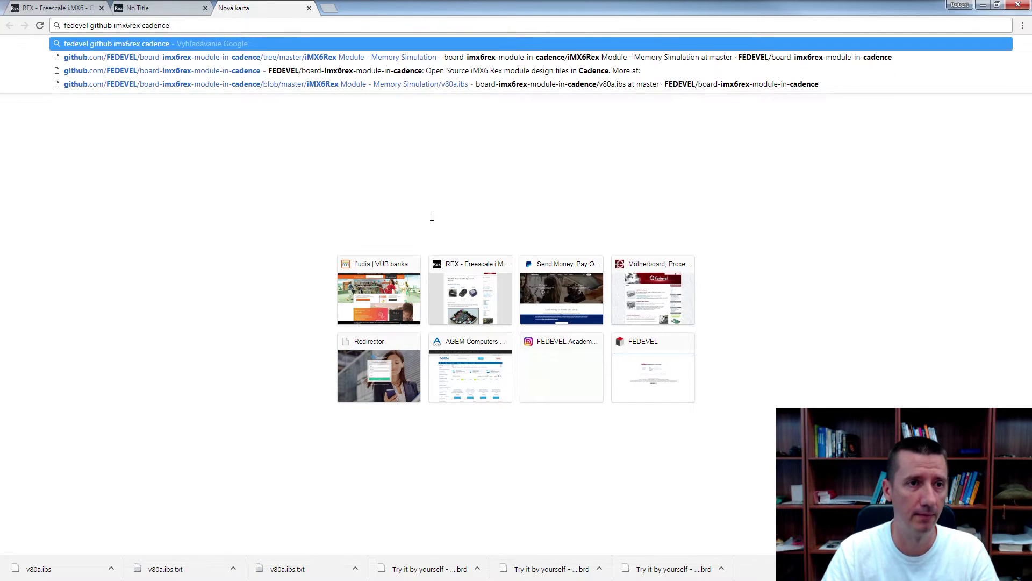
pyautogui.press('Return')
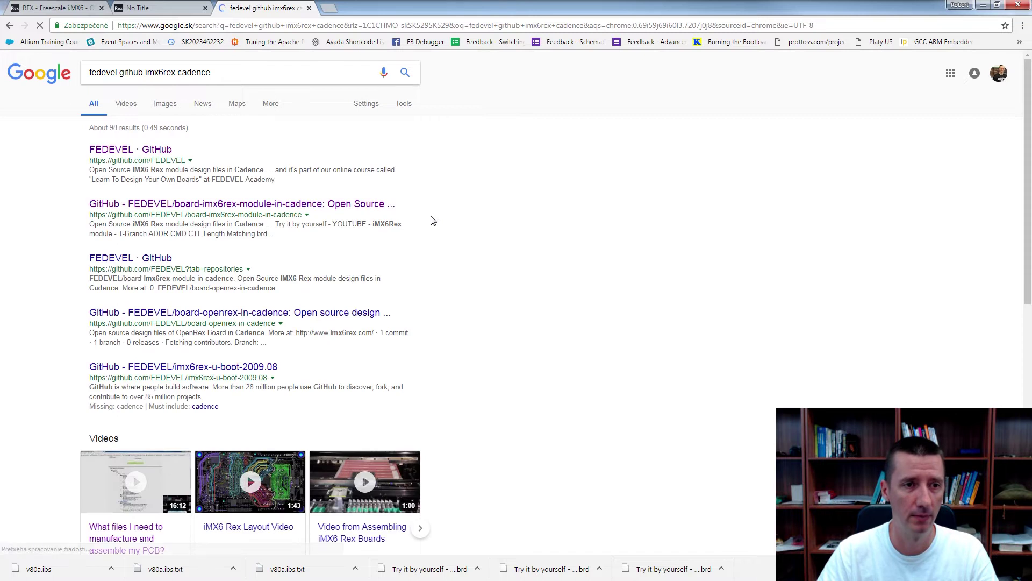
pyautogui.click(228, 206)
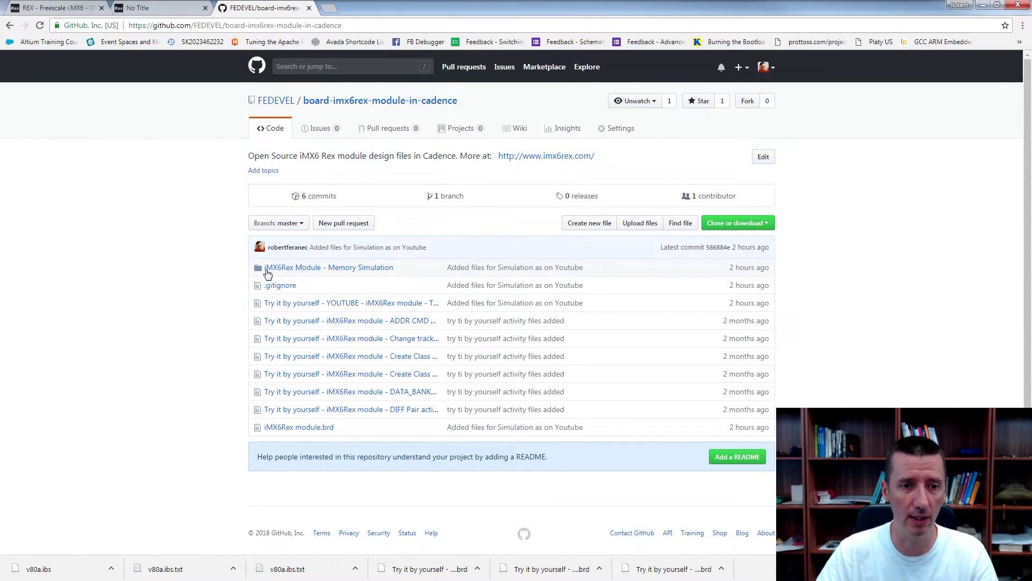
pyautogui.click(310, 271)
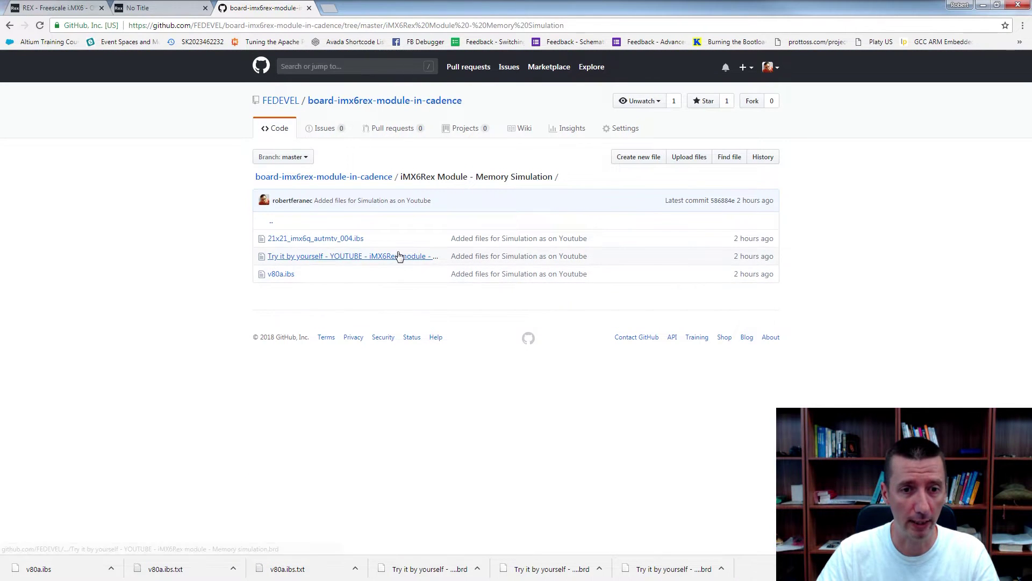
# Download the memory simulation board file from its GitHub page using Save link as.
pyautogui.click(311, 261)
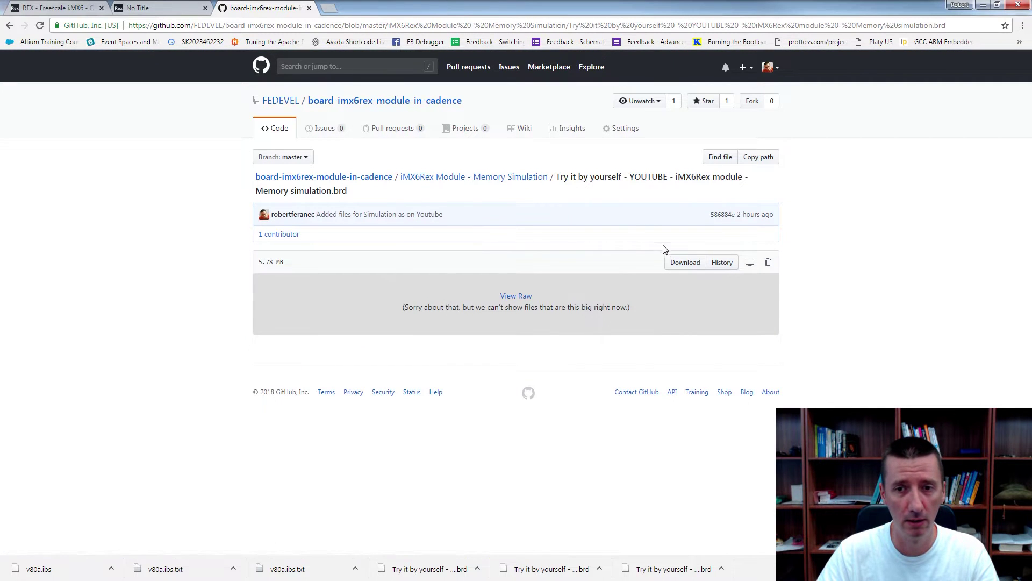
pyautogui.rightClick(693, 265)
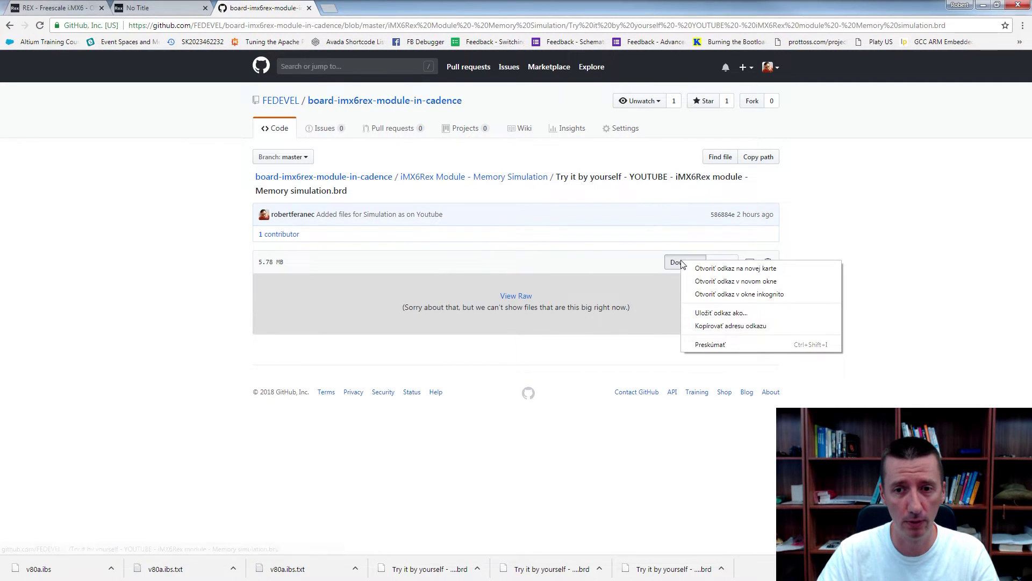
pyautogui.click(733, 315)
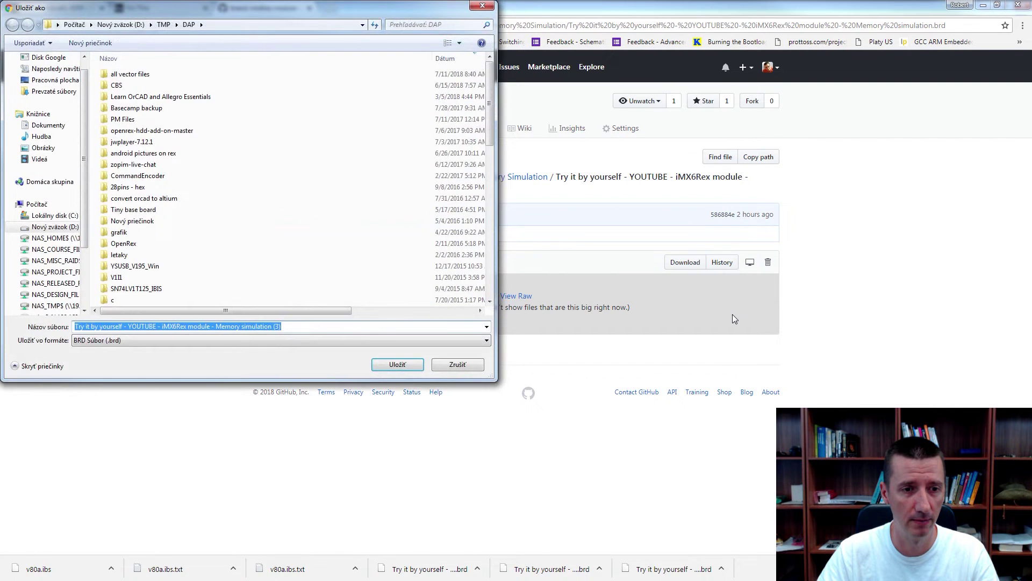
pyautogui.click(391, 367)
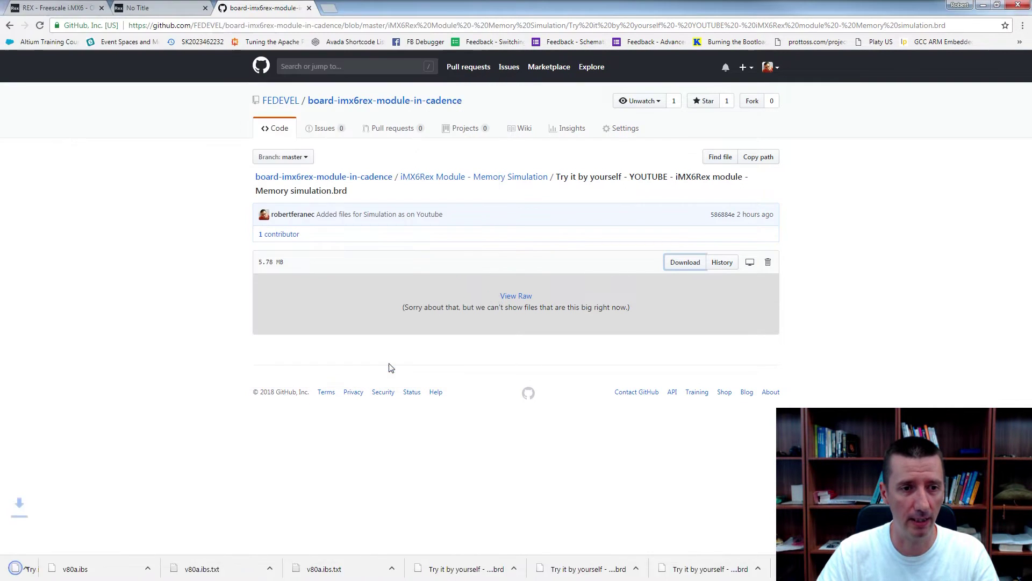
pyautogui.click(475, 180)
# Open the download links for 21x21_imx6q_autmtv_004.ibs and v80a.ibs from the Memory Simulation folder.
pyautogui.rightClick(313, 240)
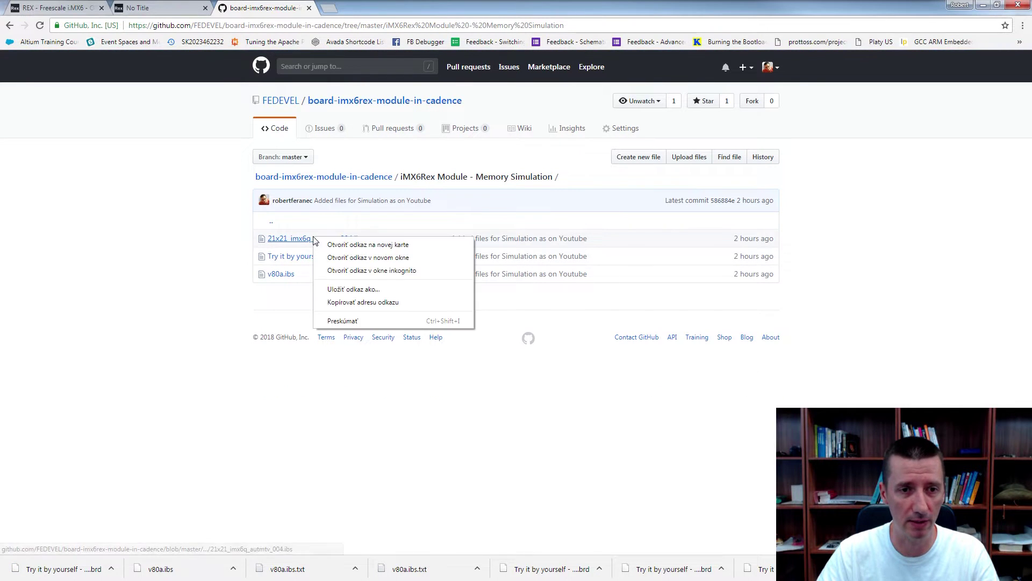
pyautogui.click(180, 237)
pyautogui.click(323, 242)
pyautogui.rightClick(686, 248)
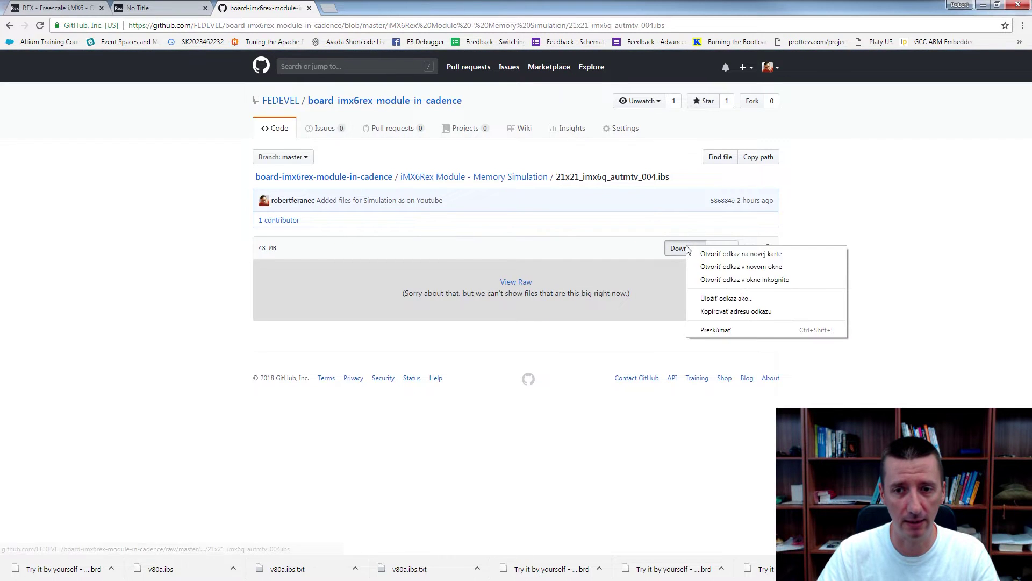
pyautogui.click(168, 245)
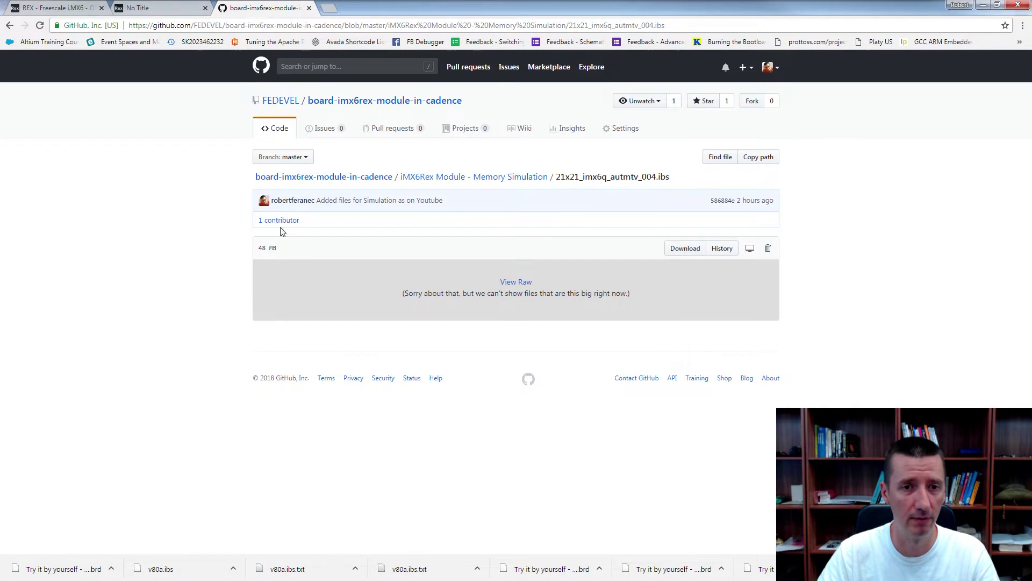
pyautogui.click(516, 177)
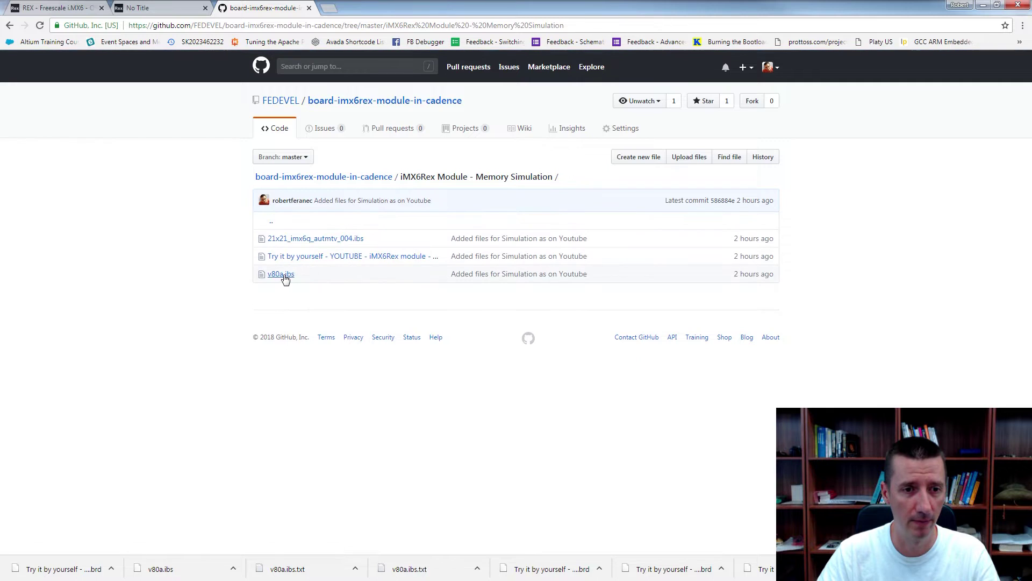
pyautogui.rightClick(679, 231)
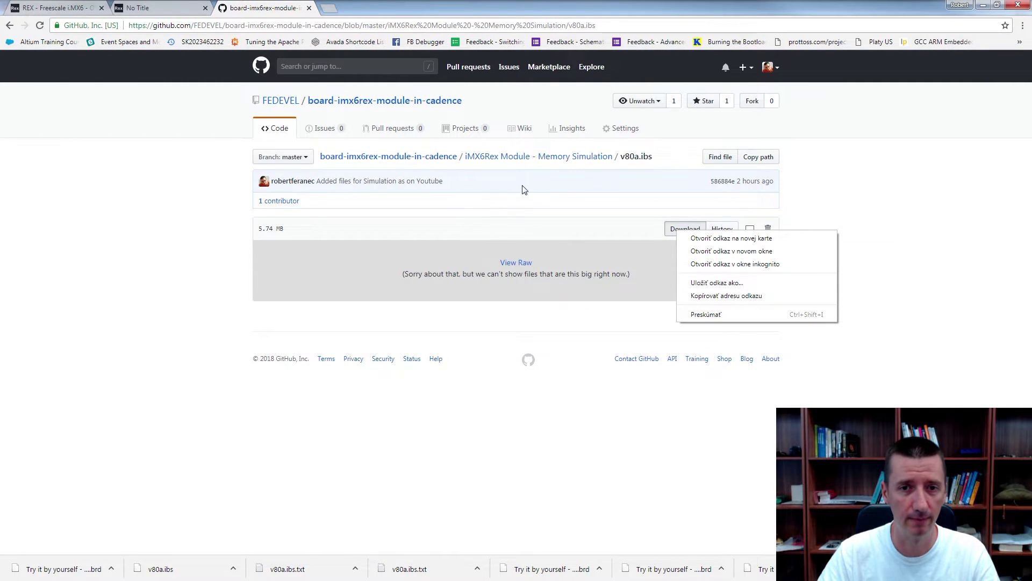
pyautogui.click(531, 159)
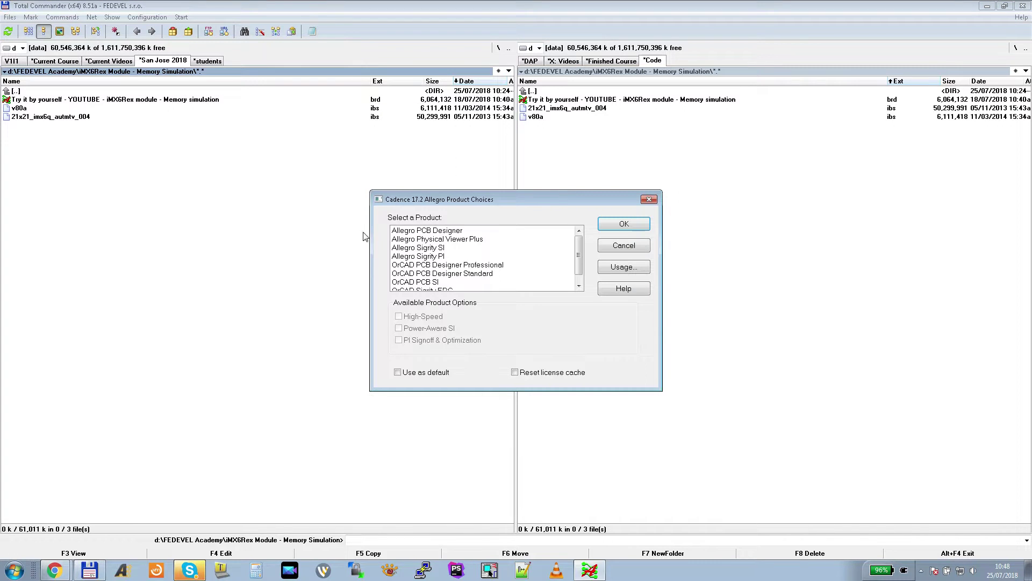
# Choose Allegro PCB Designer in Product Choices to open Memory simulation.brd.
pyautogui.click(625, 224)
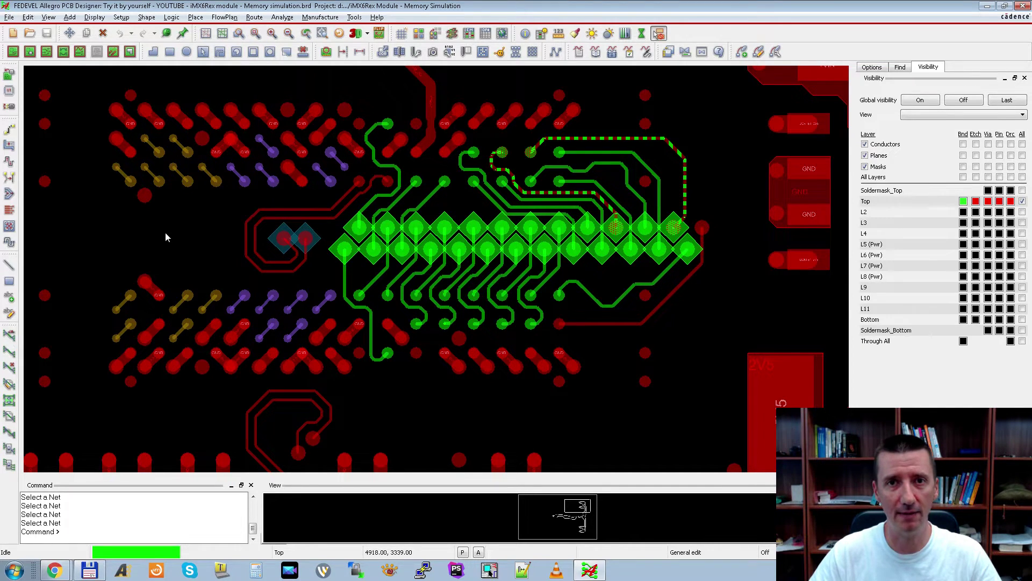
# Open Logic > Identify DC Nets and review the +1V1 and +1V2_ETH net voltages.
pyautogui.click(172, 18)
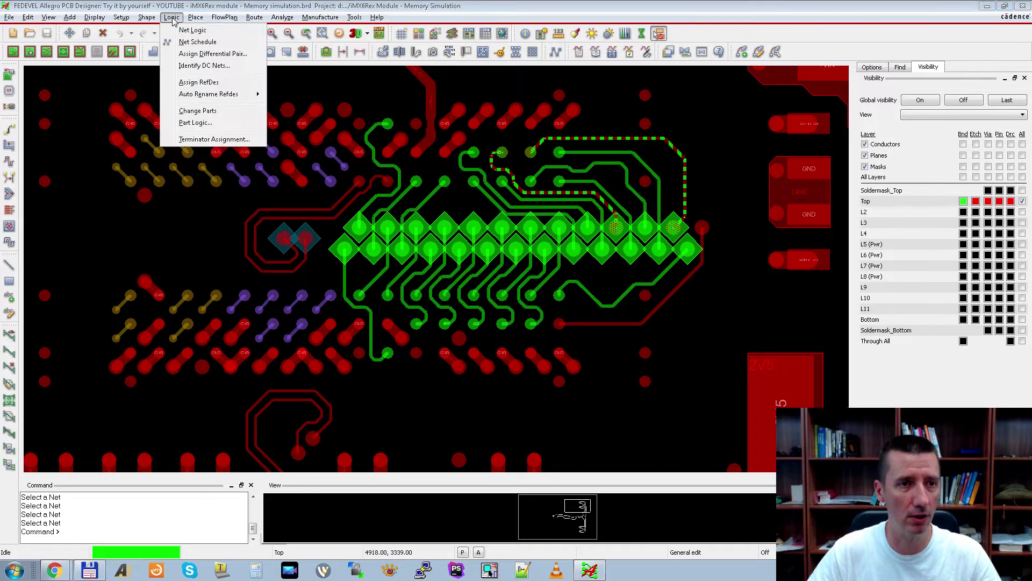
pyautogui.click(214, 66)
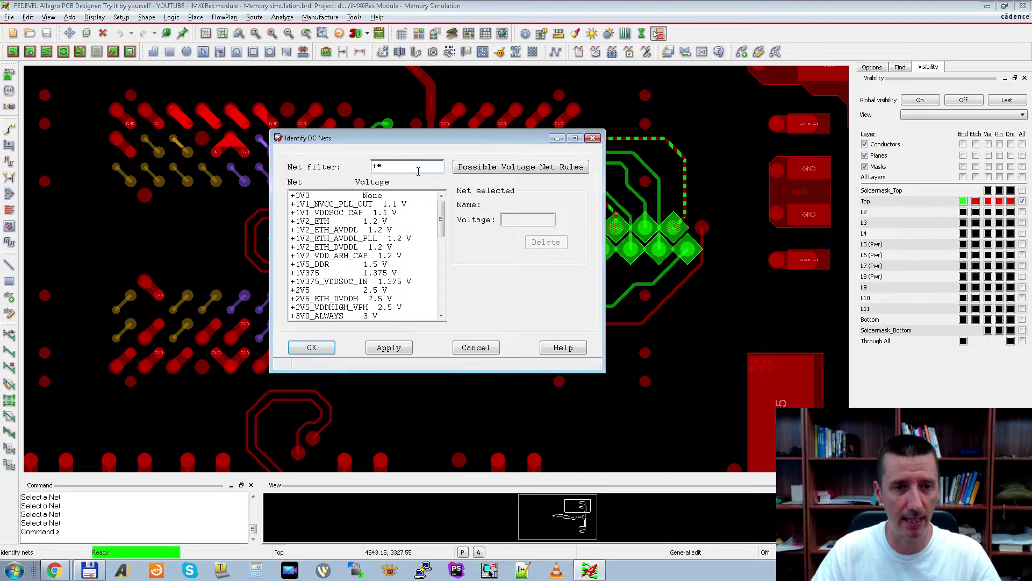
pyautogui.moveTo(441, 210)
pyautogui.mouseDown()
pyautogui.moveTo(441, 293)
pyautogui.moveTo(446, 204)
pyautogui.mouseUp()
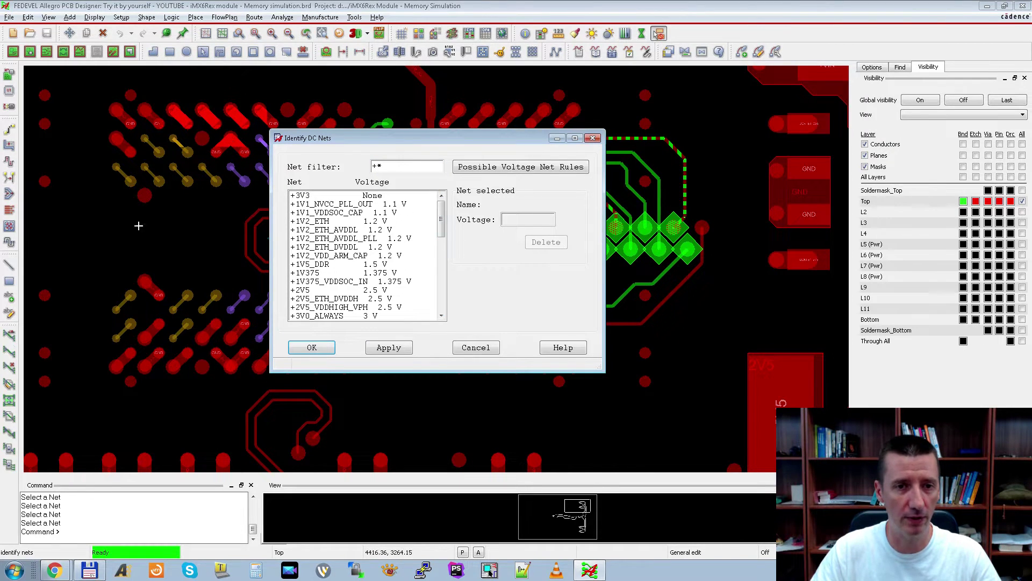
pyautogui.click(326, 206)
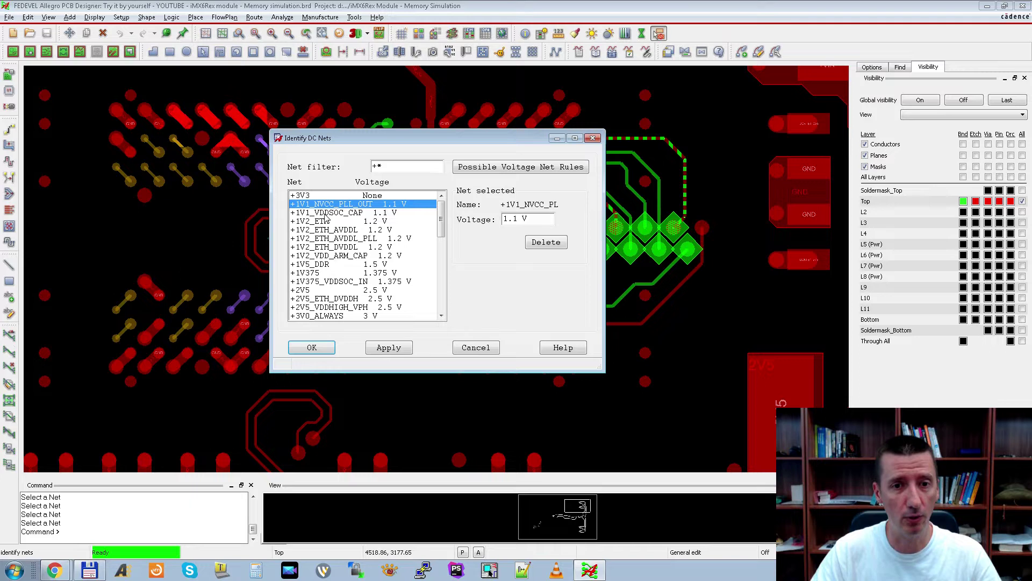
pyautogui.click(383, 213)
pyautogui.click(368, 221)
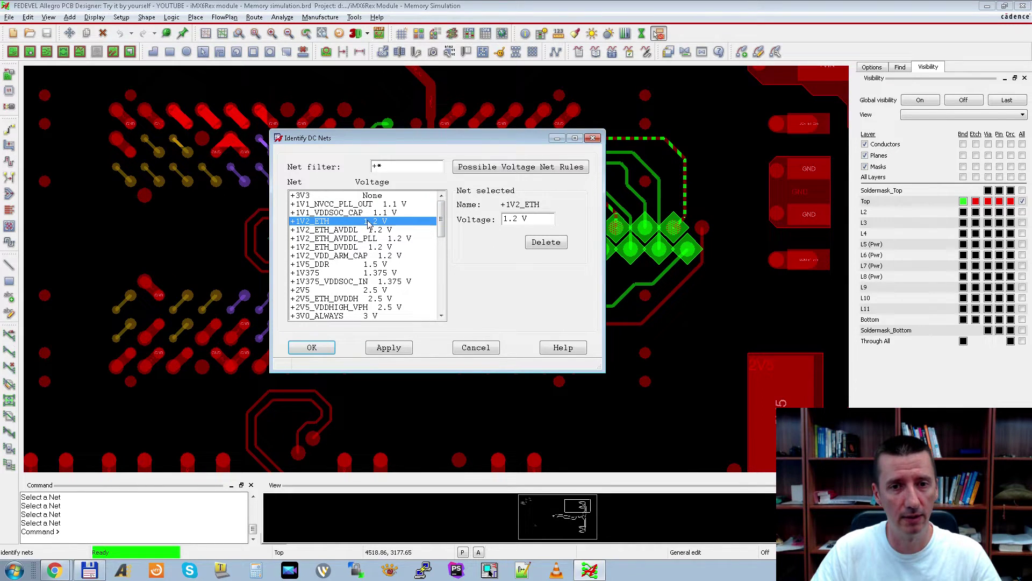
# Set the +3V3 net voltage to 3.3 and acknowledge the no-power-pins warning.
pyautogui.click(299, 197)
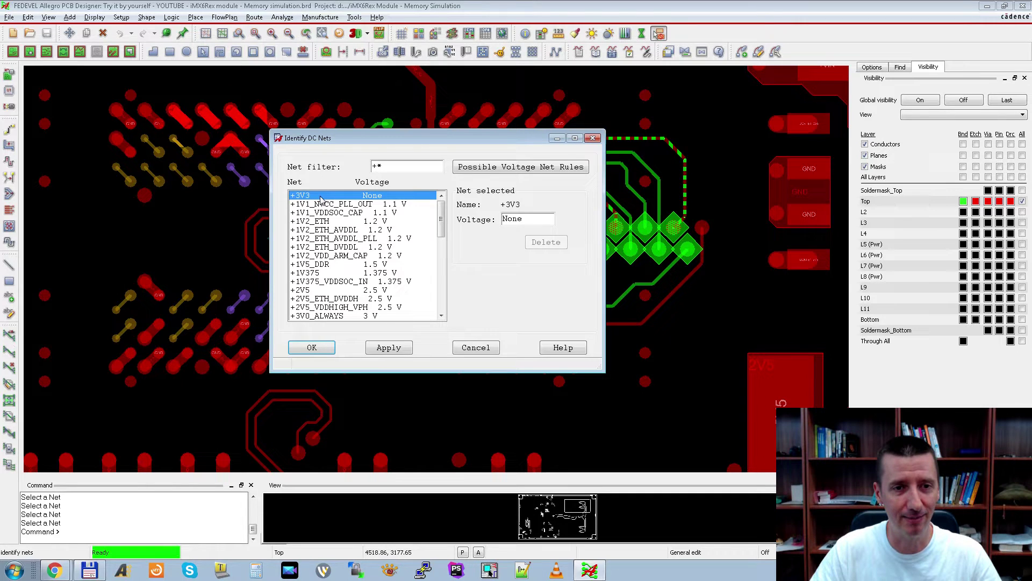
pyautogui.click(523, 220)
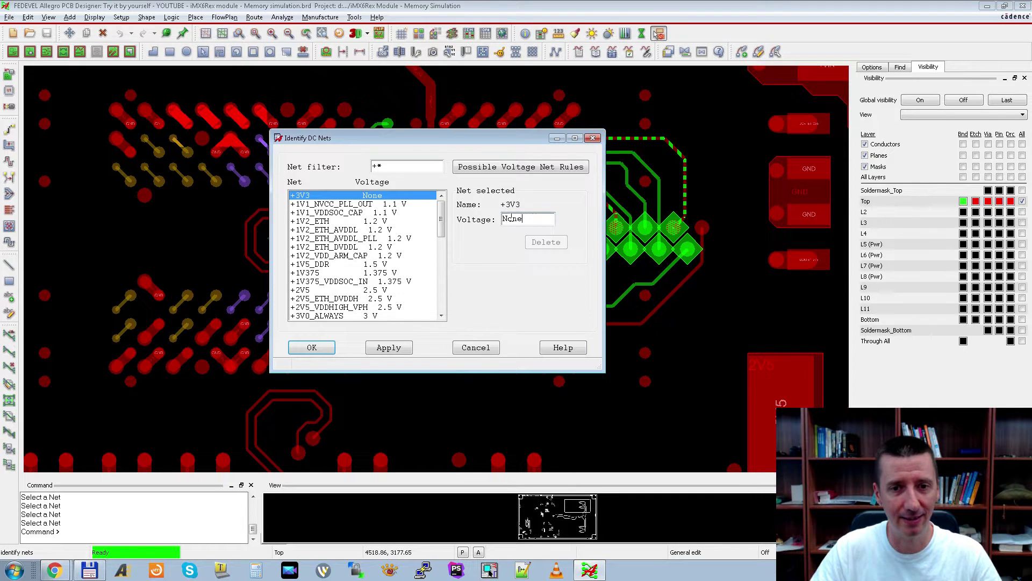
pyautogui.moveTo(528, 219); pyautogui.dragTo(477, 219)
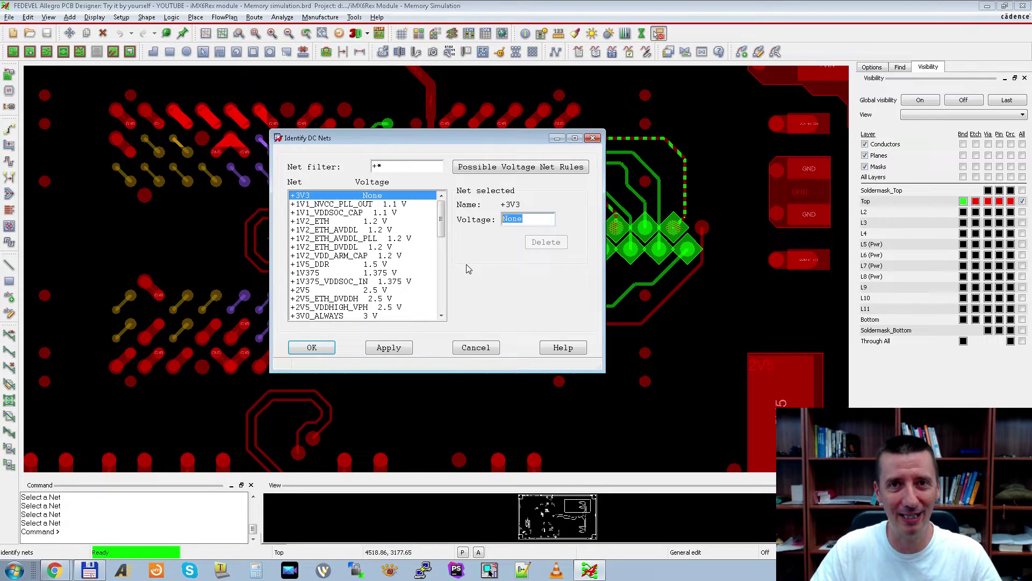
pyautogui.write('3.3')
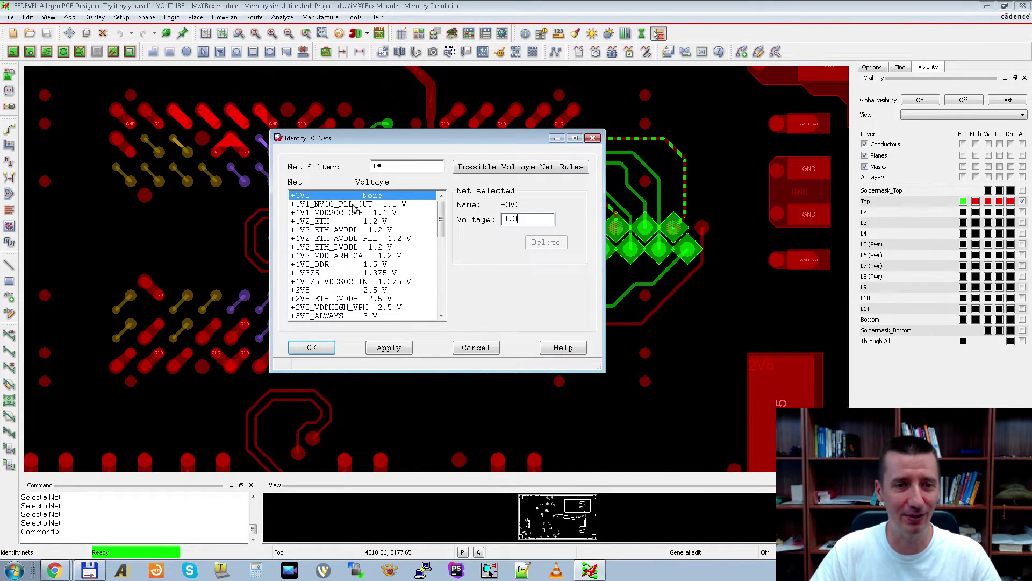
pyautogui.press('Return')
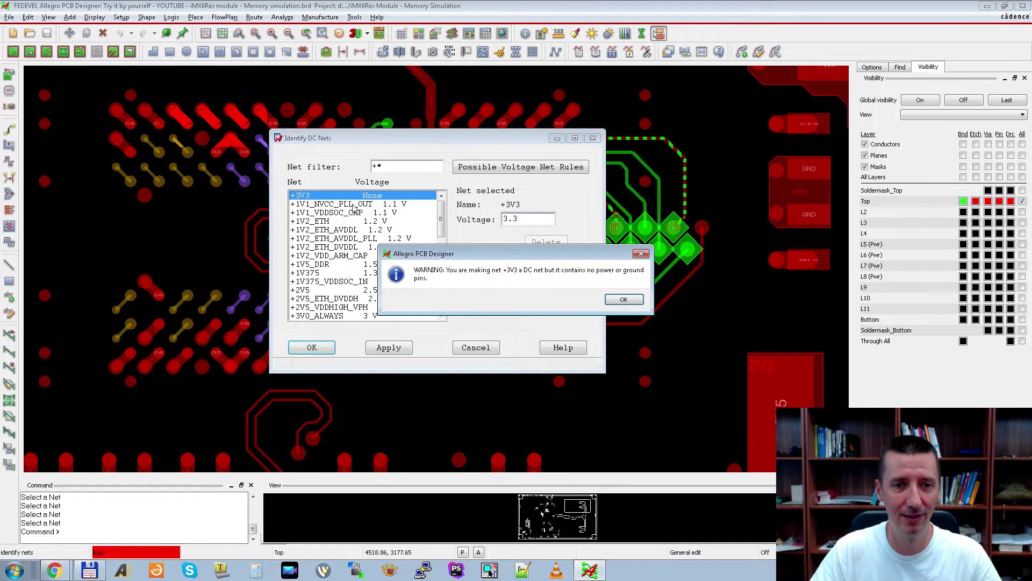
pyautogui.click(622, 301)
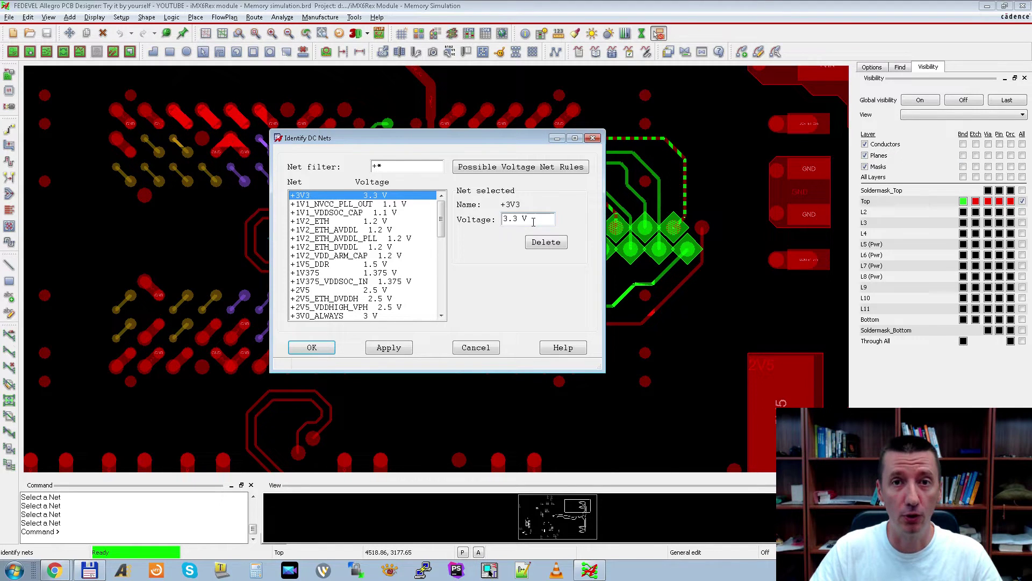
# Filter the nets for GND, confirm it is 0 V, and accept the DC net settings.
pyautogui.moveTo(384, 165); pyautogui.dragTo(304, 170)
pyautogui.write('GND')
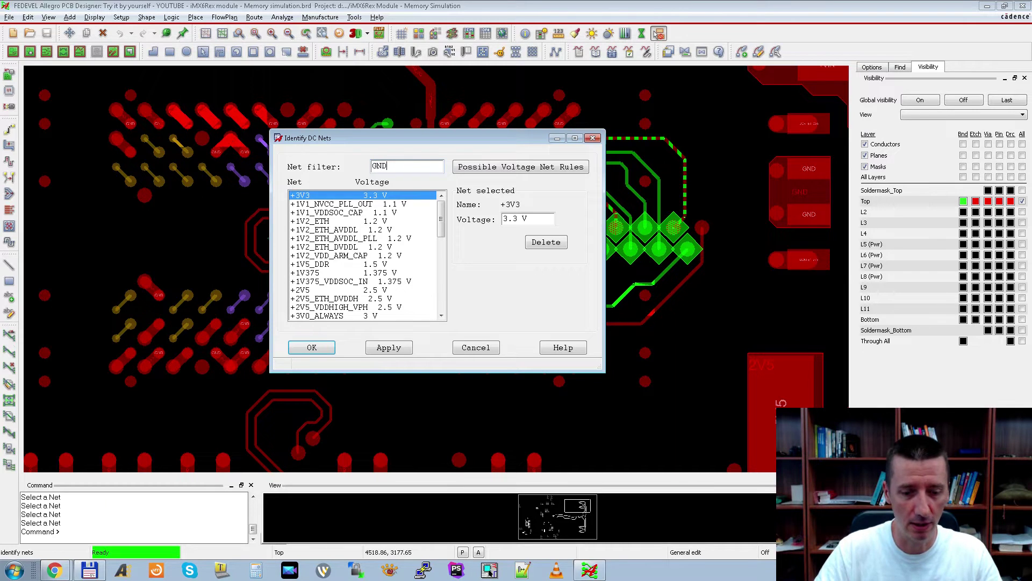
pyautogui.click(299, 197)
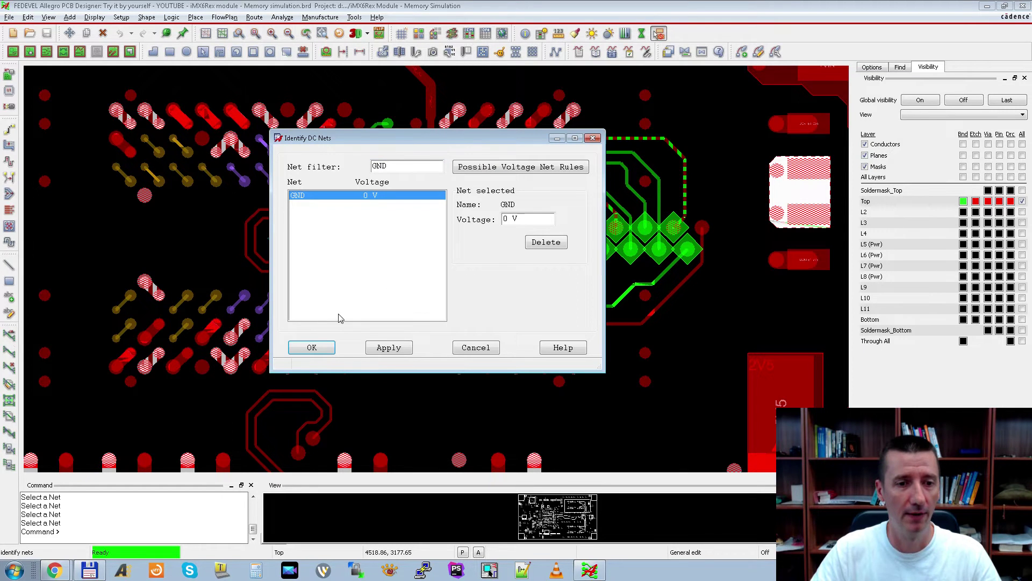
pyautogui.click(329, 349)
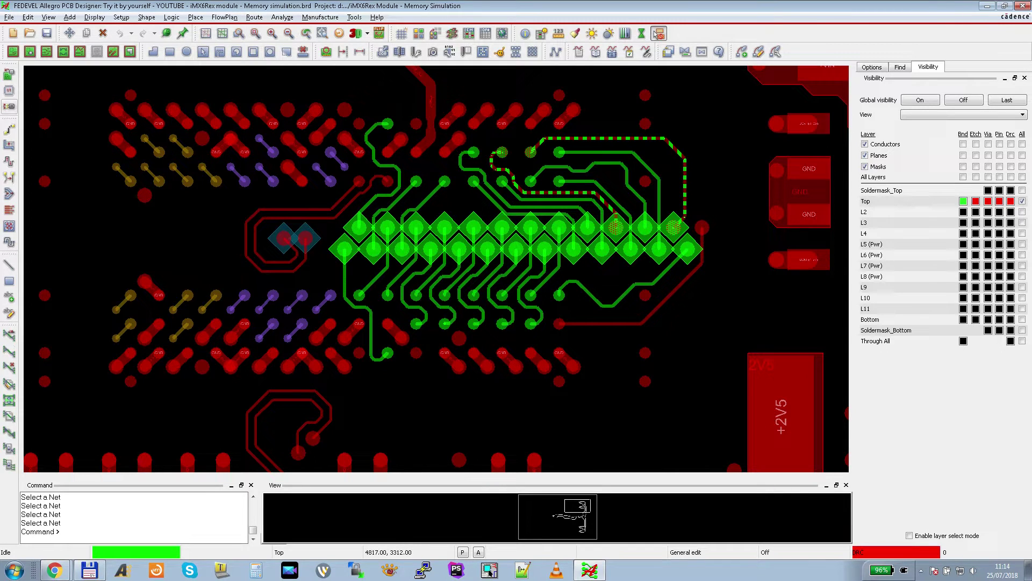
# Reopen Identify DC Nets and review the +1V2_ETH_AVDDL, +1V2_VDD_ARM_CAP and +1V5_DDR voltages.
pyautogui.click(176, 18)
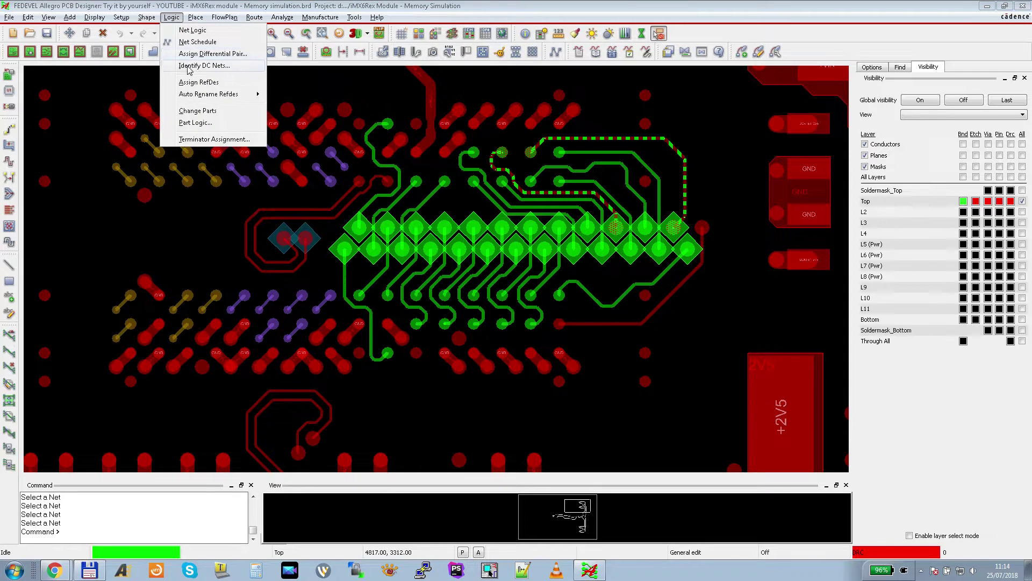
pyautogui.click(204, 65)
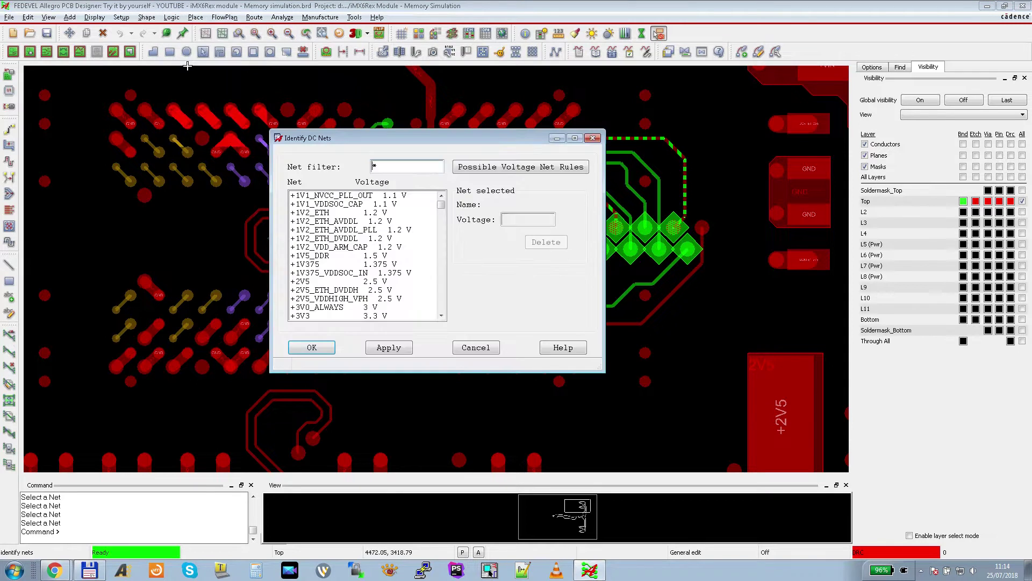
pyautogui.click(353, 221)
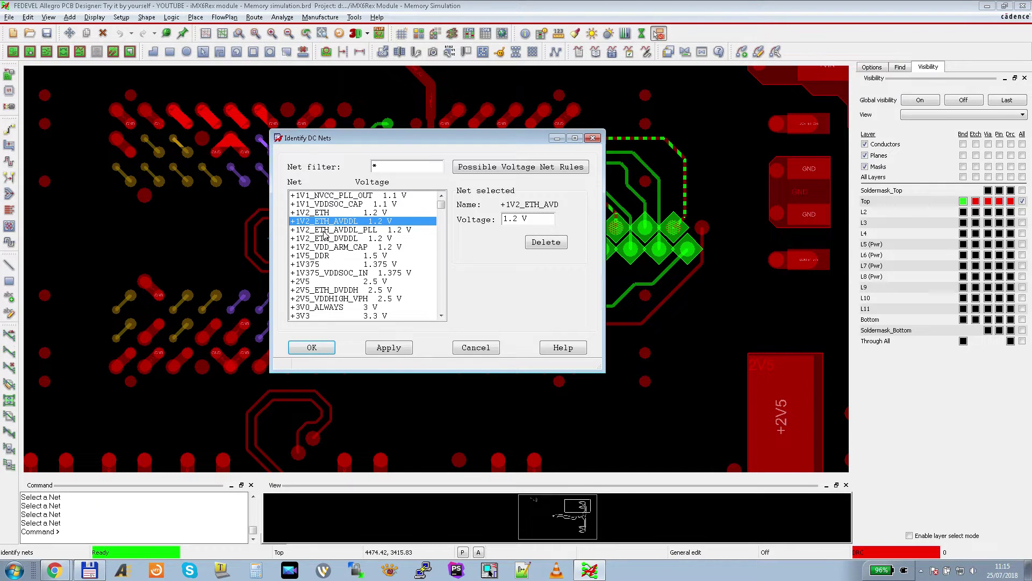
pyautogui.click(324, 231)
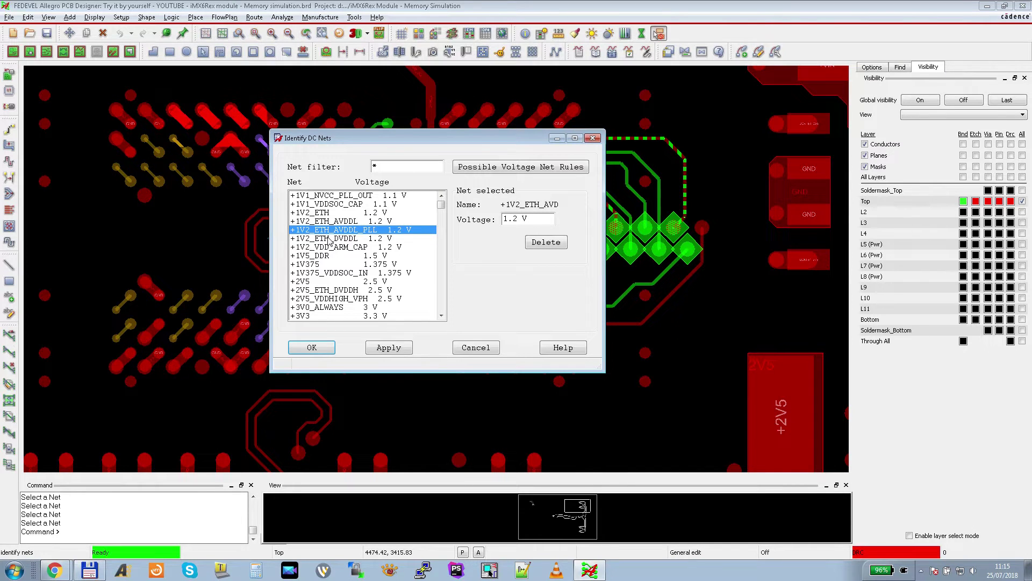
pyautogui.click(340, 247)
pyautogui.click(321, 256)
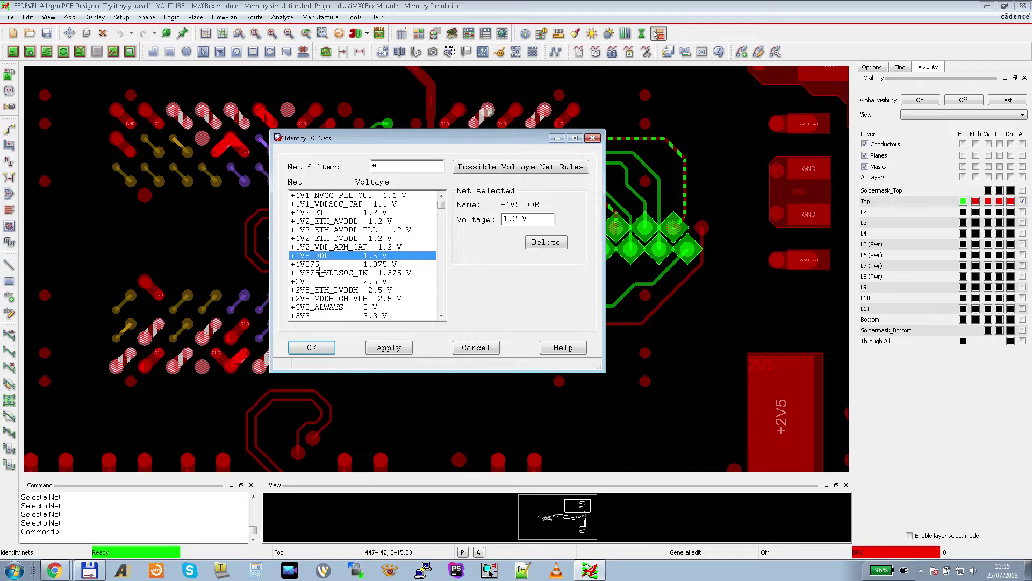
# Review the +1V375_VDDSOC_IN and +2V5 net voltages, close without changes, and show the Logic menu.
pyautogui.click(361, 274)
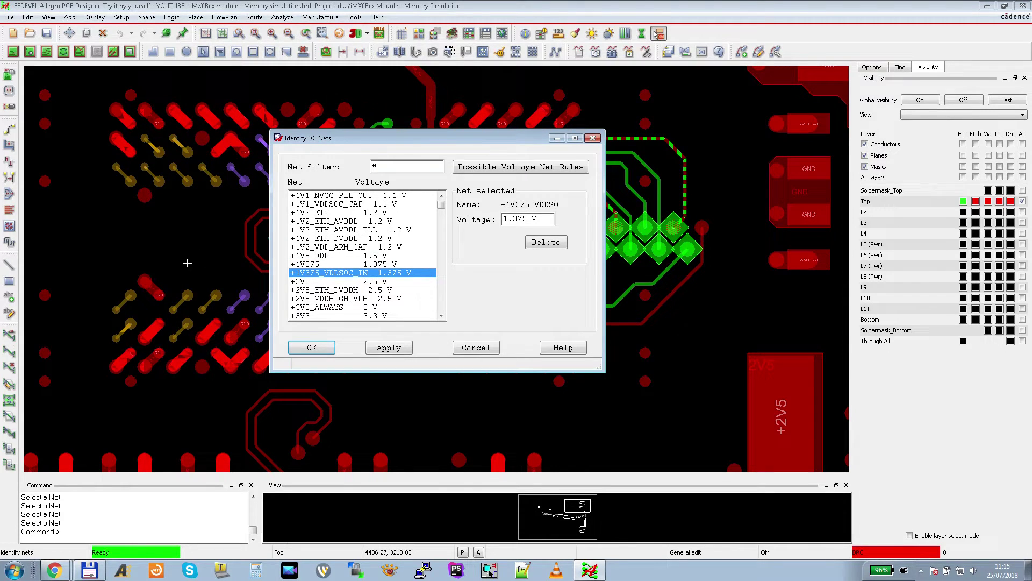
pyautogui.click(331, 282)
pyautogui.click(330, 291)
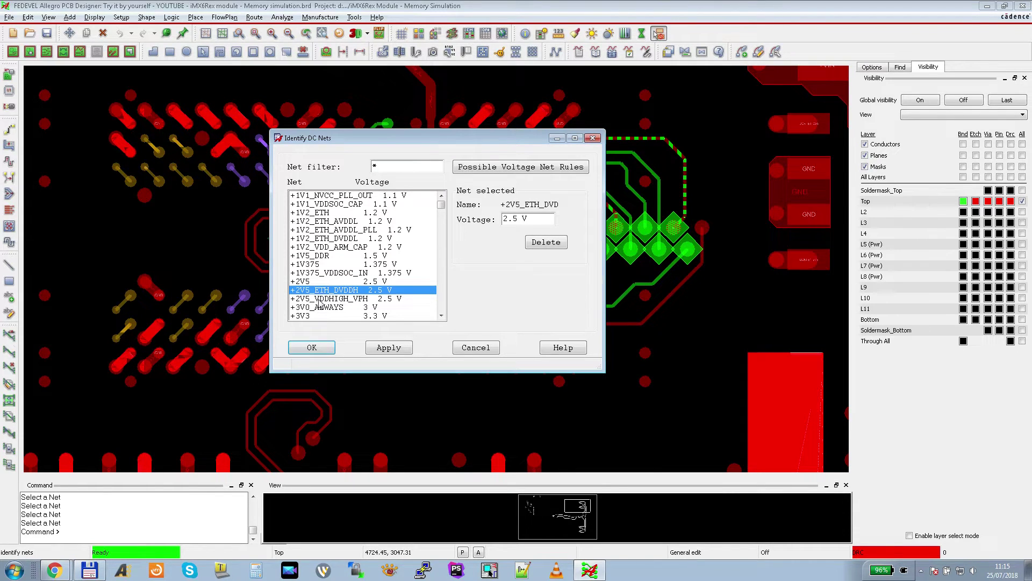
pyautogui.click(318, 300)
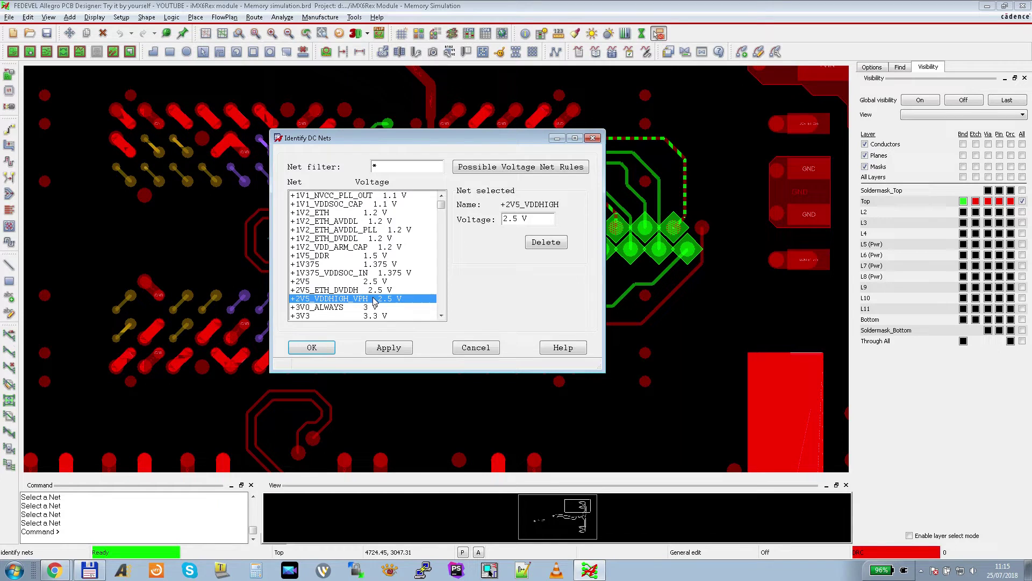
pyautogui.click(494, 350)
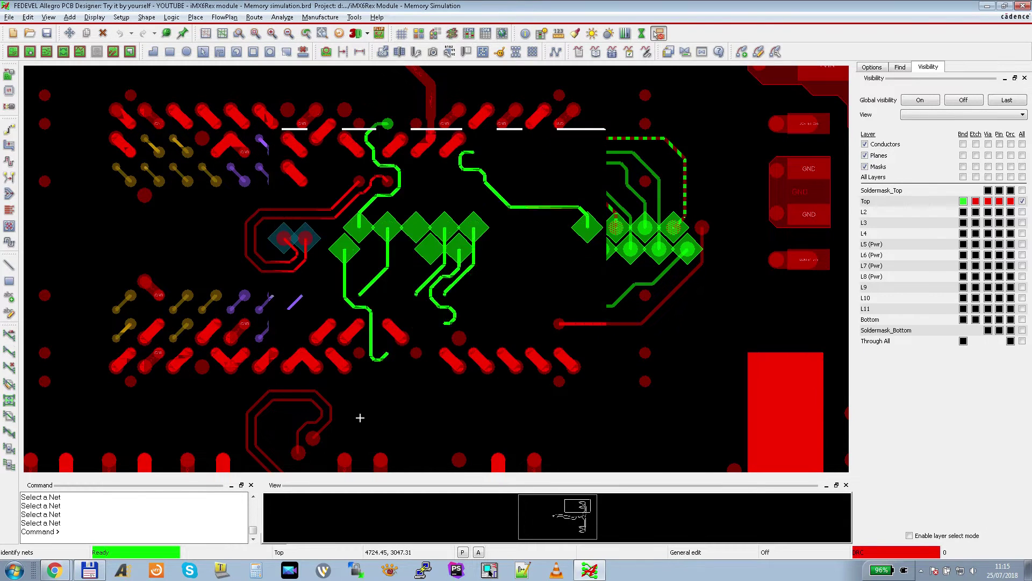
pyautogui.click(13, 51)
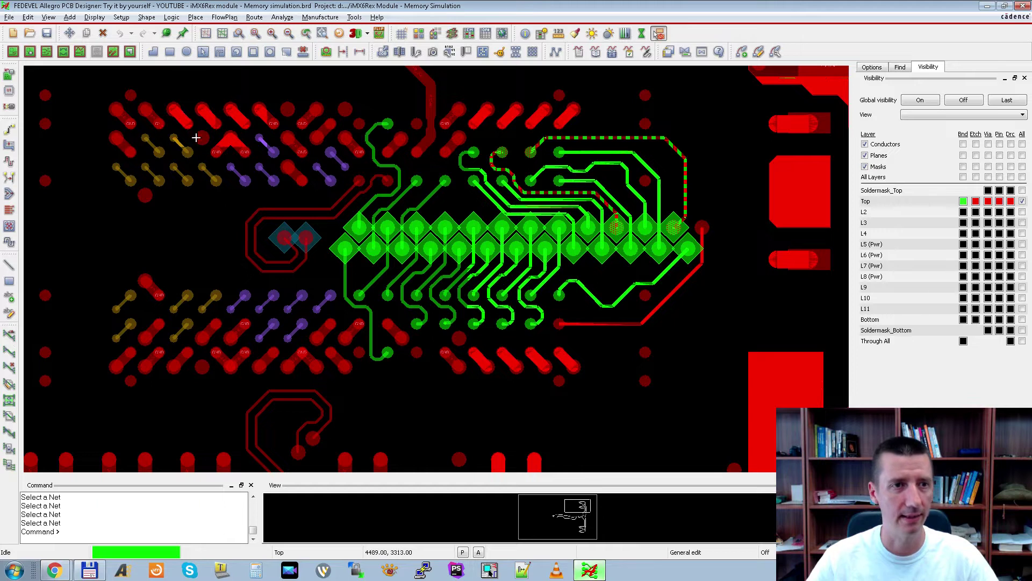
pyautogui.click(174, 20)
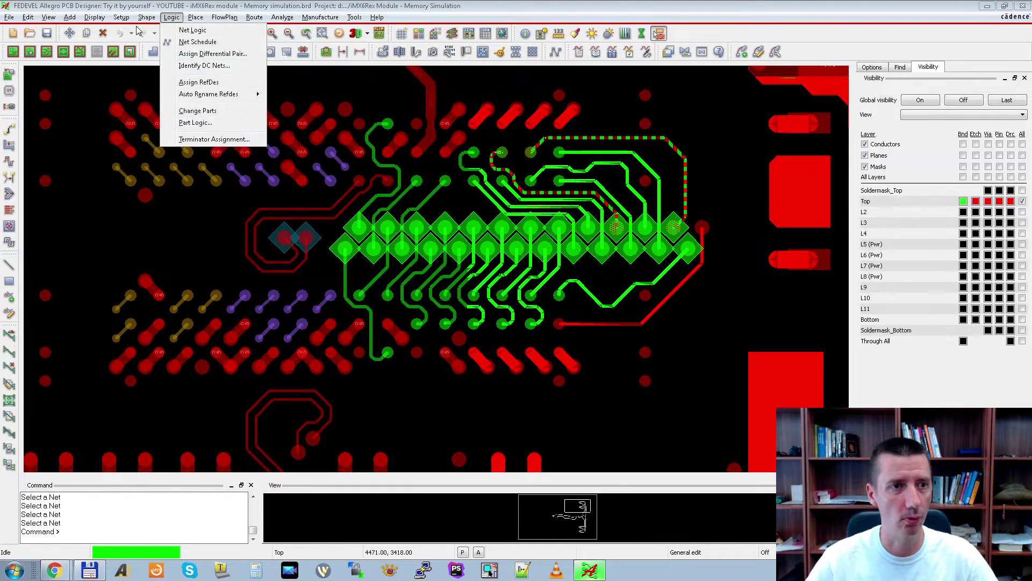
# Search User Preferences for logic_edit, confirm logic_edit_enabled is checked, accept, and show the Logic menu.
pyautogui.moveTo(121, 19)
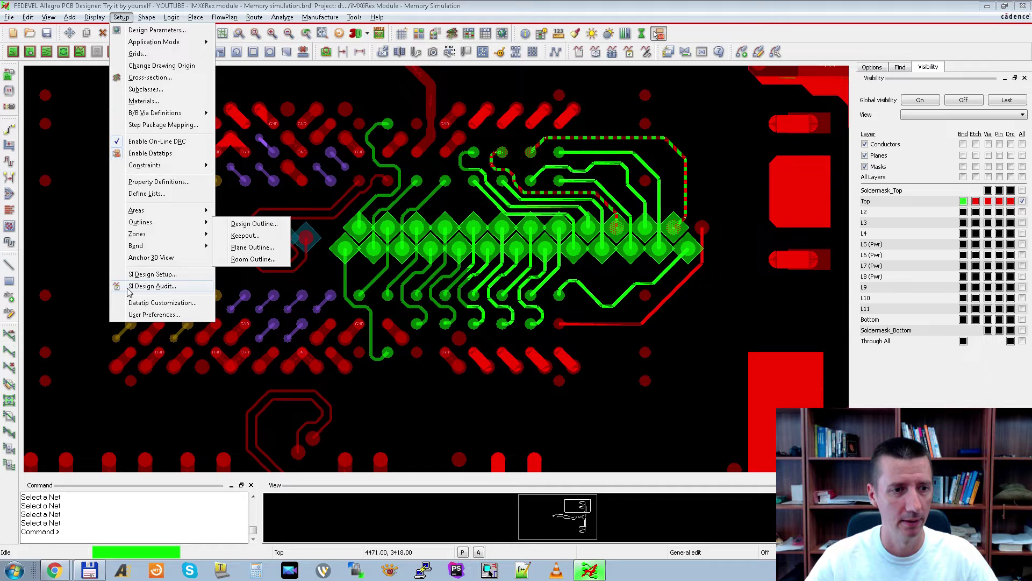
pyautogui.click(129, 315)
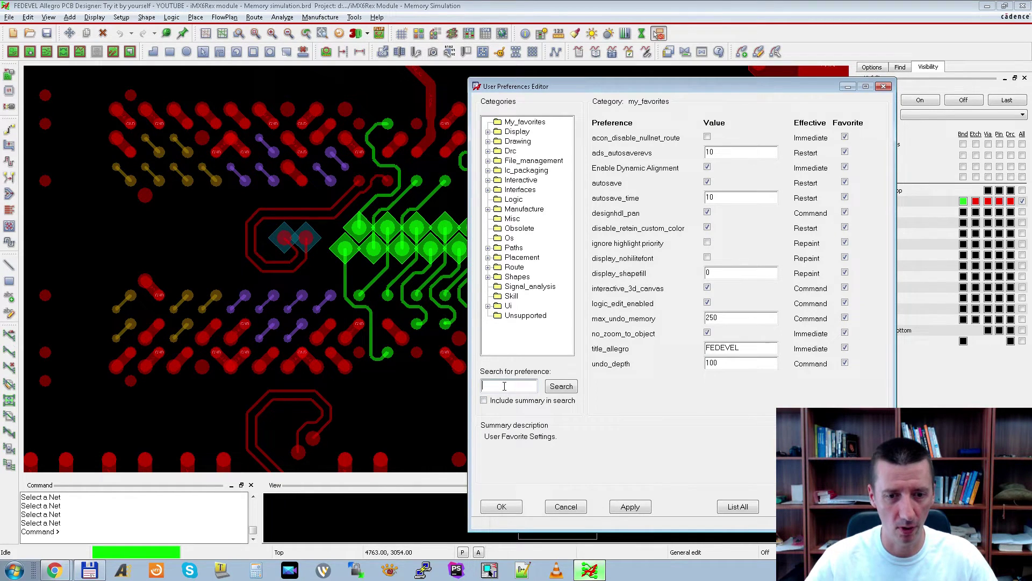
pyautogui.write('logic')
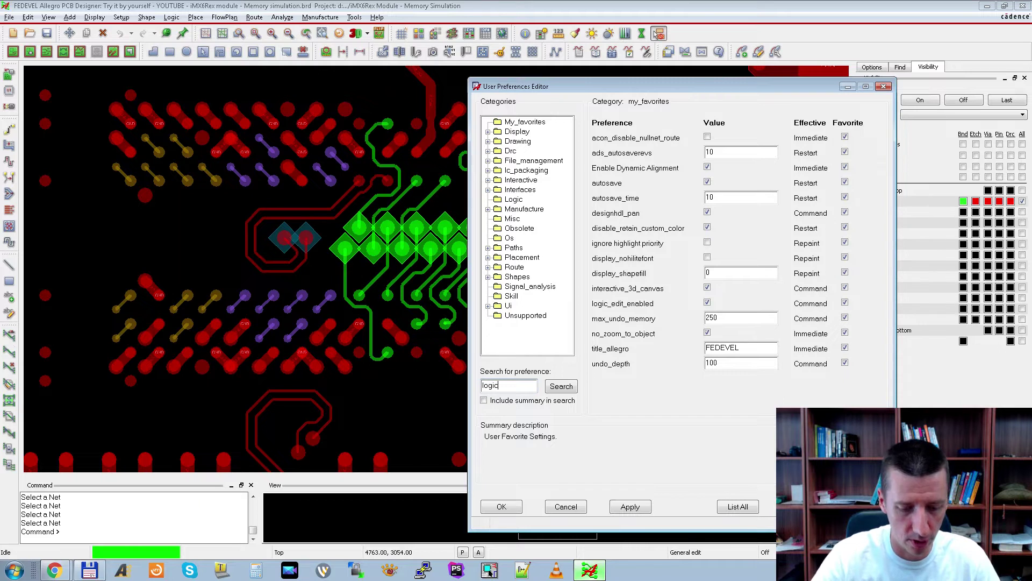
pyautogui.write('_edit')
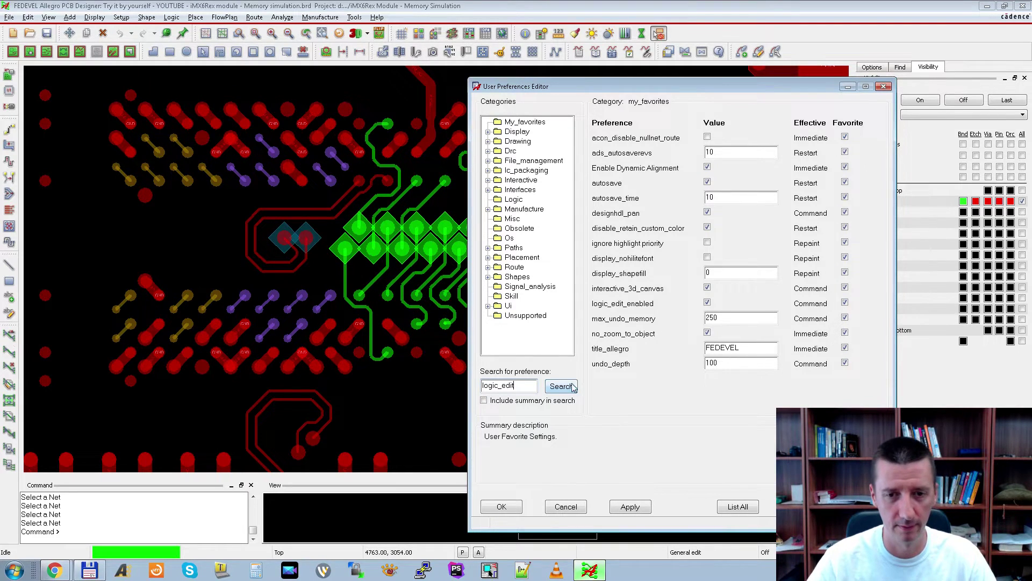
pyautogui.click(573, 387)
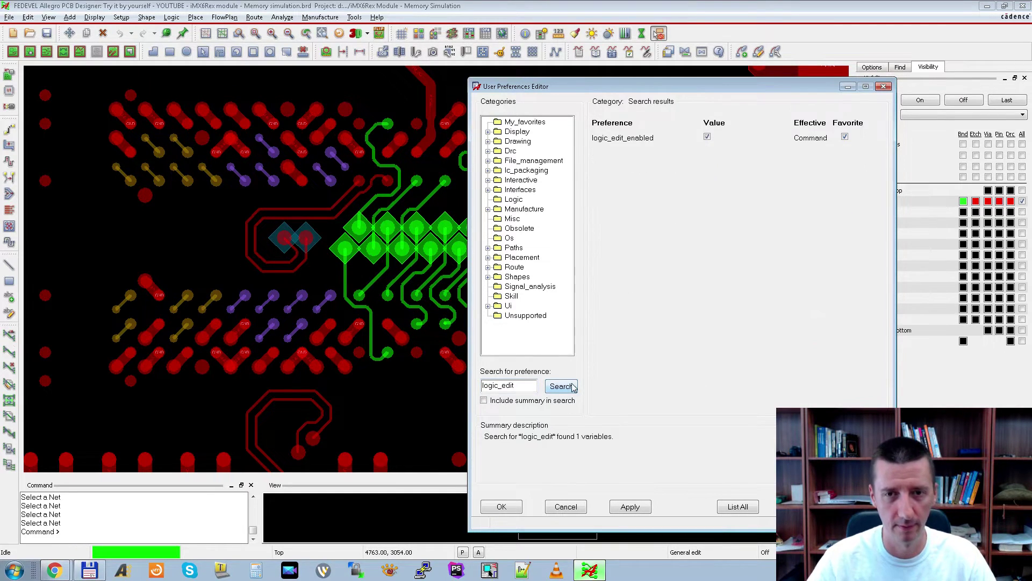
pyautogui.moveTo(702, 139)
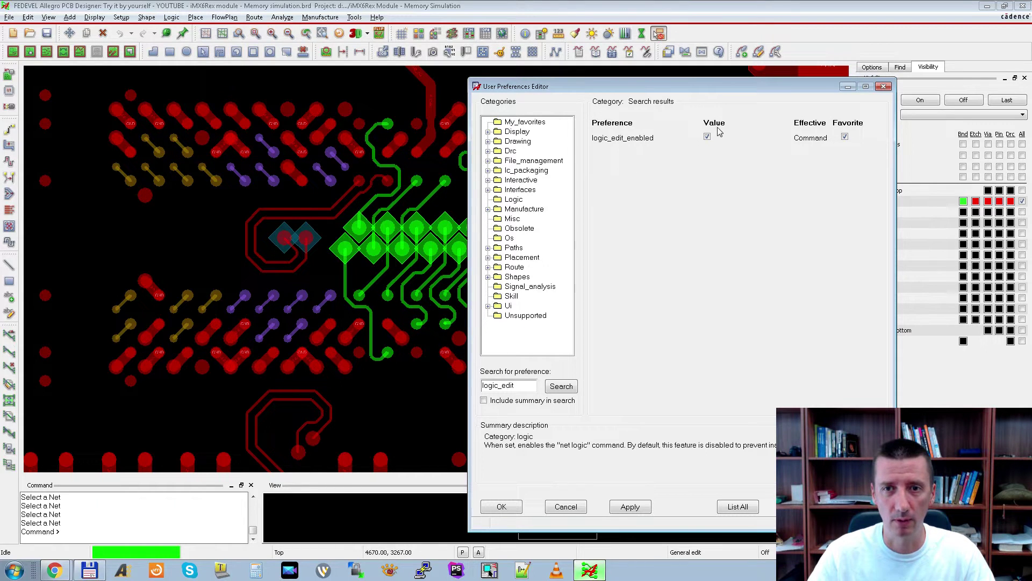
pyautogui.click(501, 507)
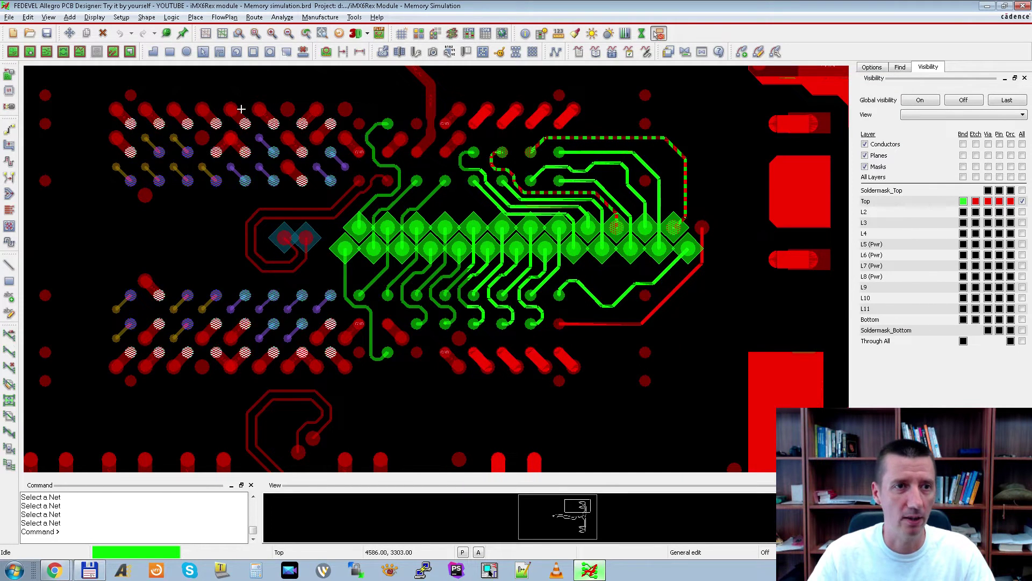
pyautogui.click(172, 17)
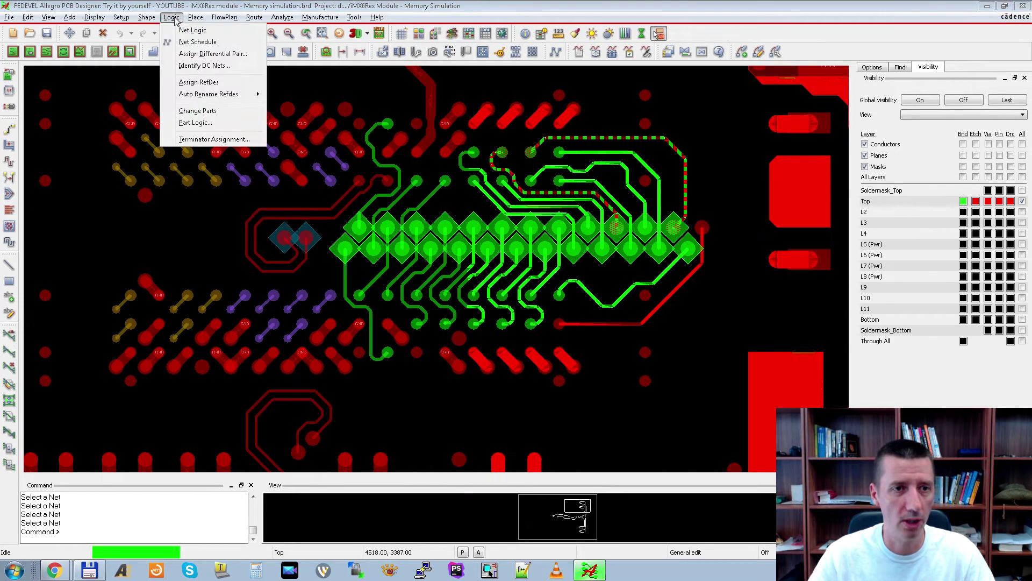
# Open Part Logic, sort the parts list by Refdes, and inspect capacitors C5, C2, C3 and C4.
pyautogui.click(193, 123)
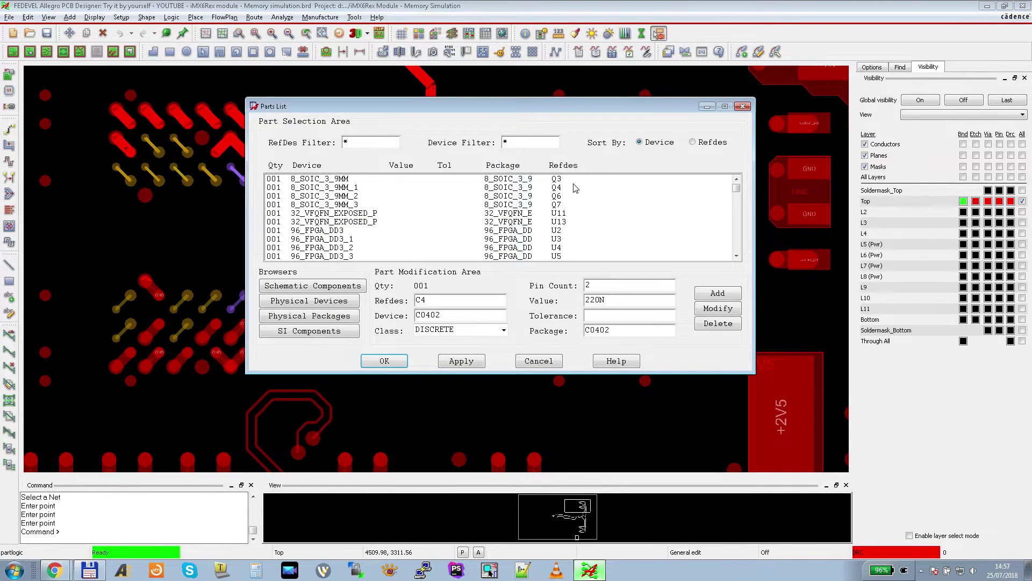
pyautogui.click(694, 143)
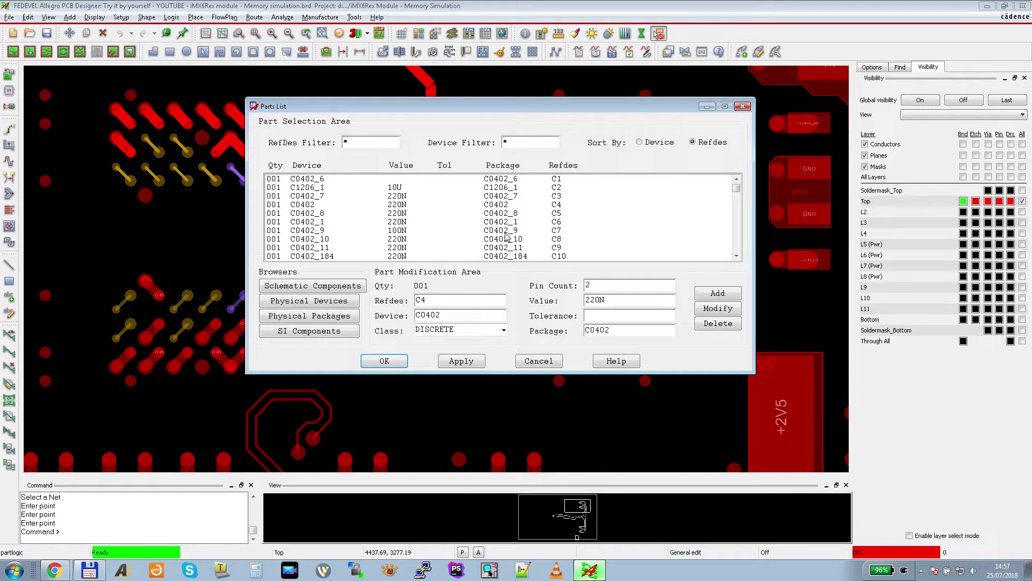
pyautogui.click(562, 215)
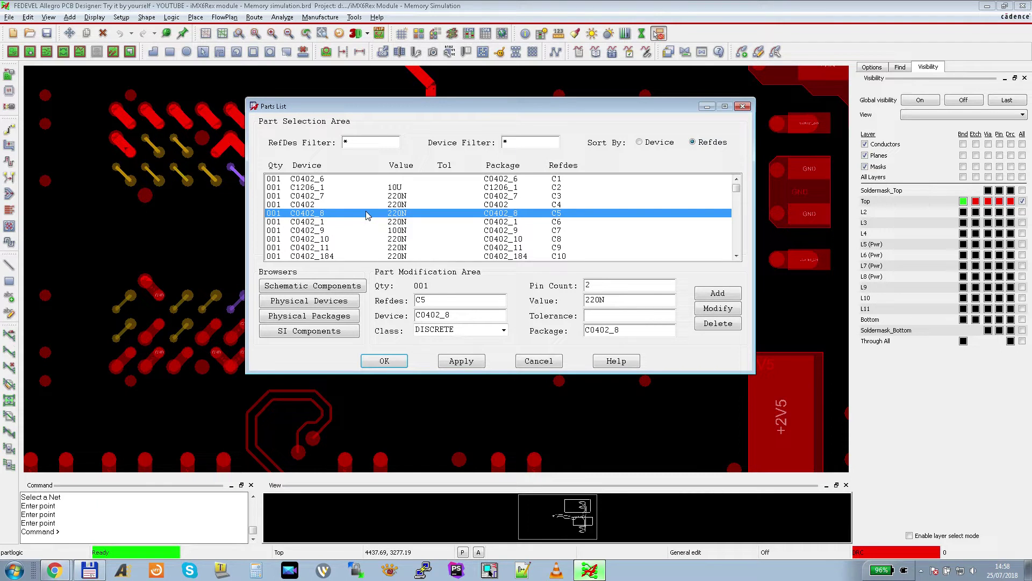
pyautogui.click(431, 189)
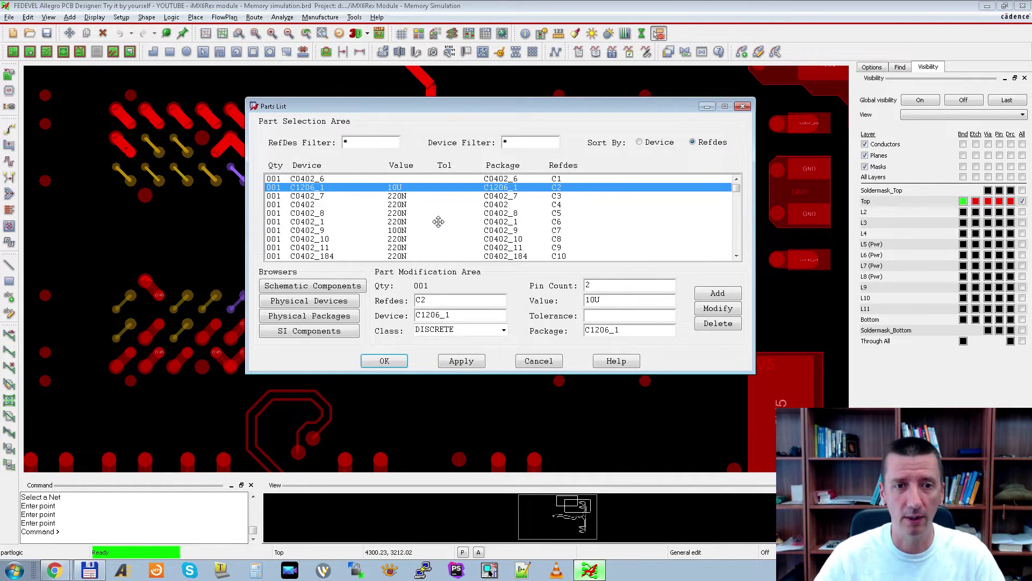
pyautogui.click(422, 196)
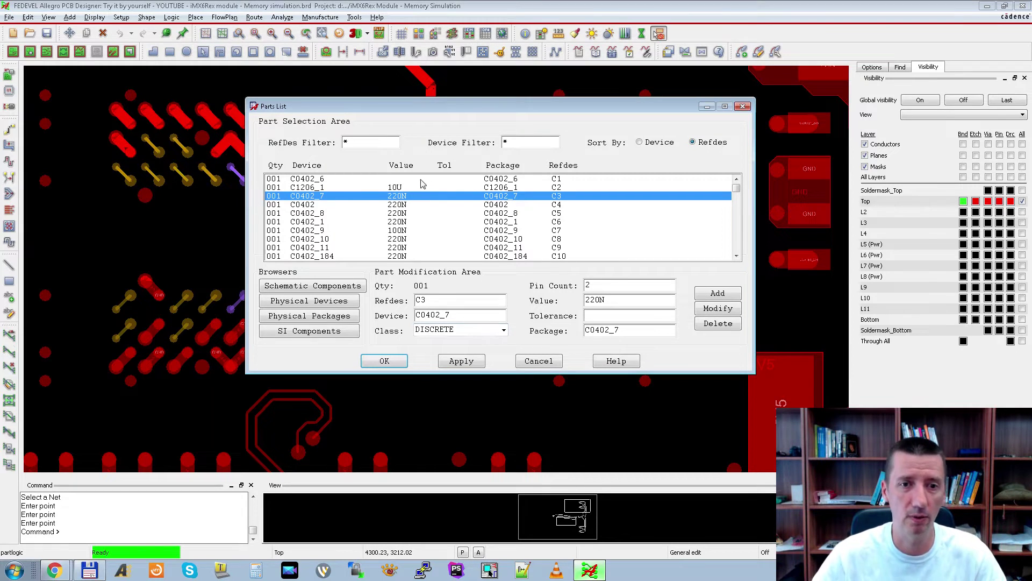
pyautogui.click(401, 204)
# Scroll down the parts list to inspect capacitors C22 and C23.
pyautogui.scroll(-5, 403, 213)
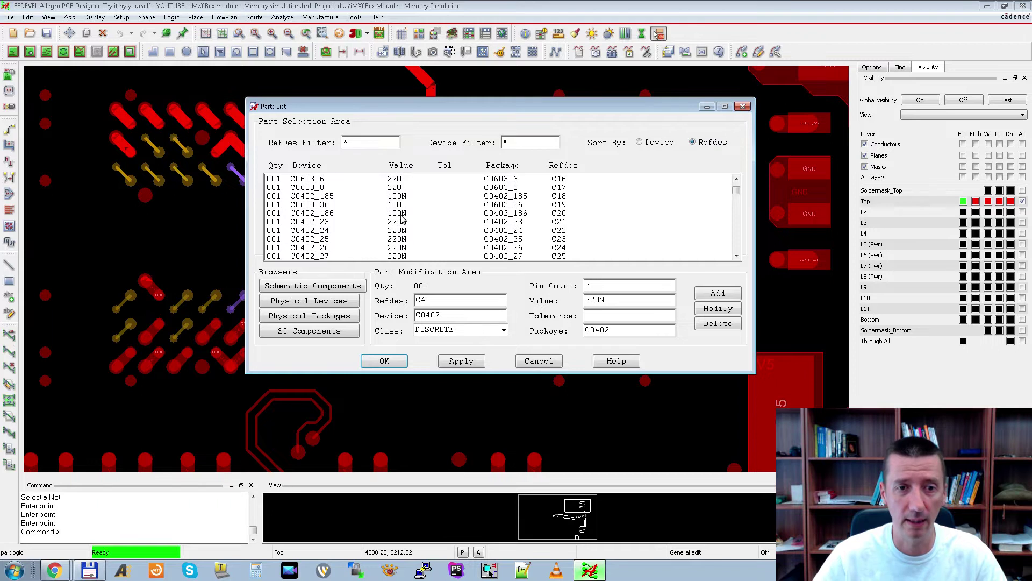
pyautogui.click(555, 231)
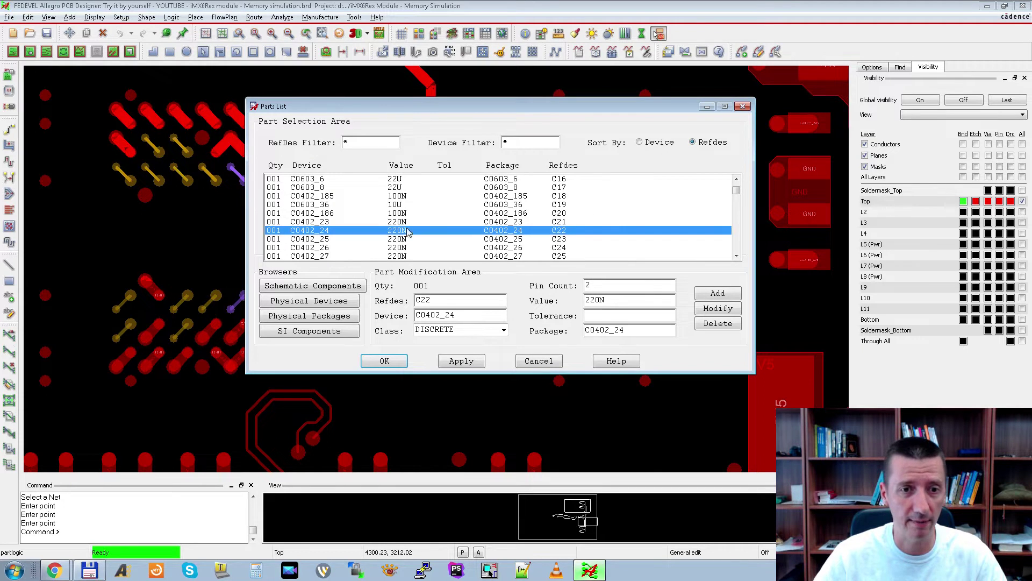
pyautogui.click(422, 239)
pyautogui.scroll(-14, 430, 236)
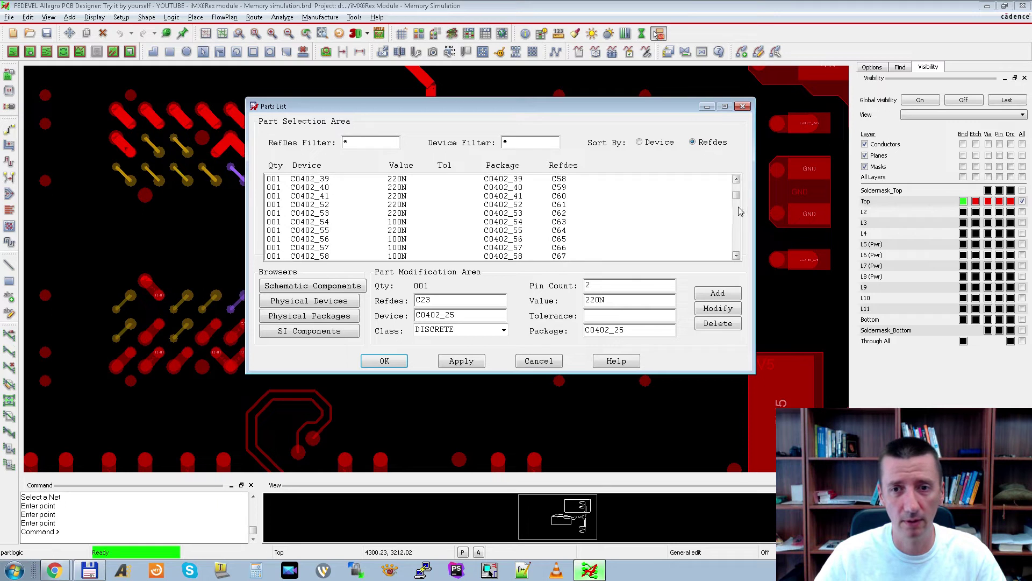
pyautogui.moveTo(737, 195); pyautogui.dragTo(738, 237)
# Inspect resistors R113, R111 and R117, then select C1, which has no value.
pyautogui.click(399, 223)
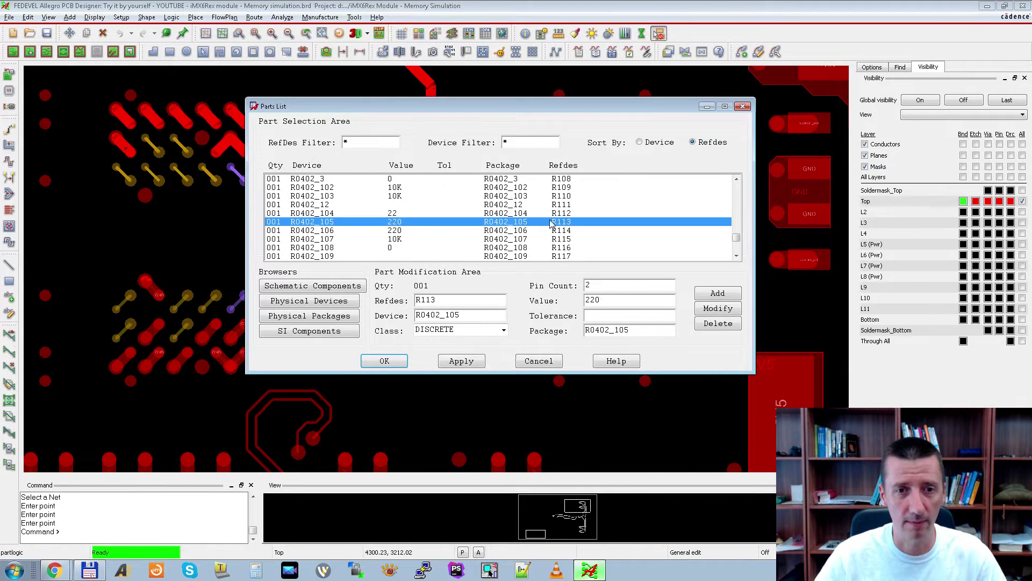
pyautogui.click(401, 205)
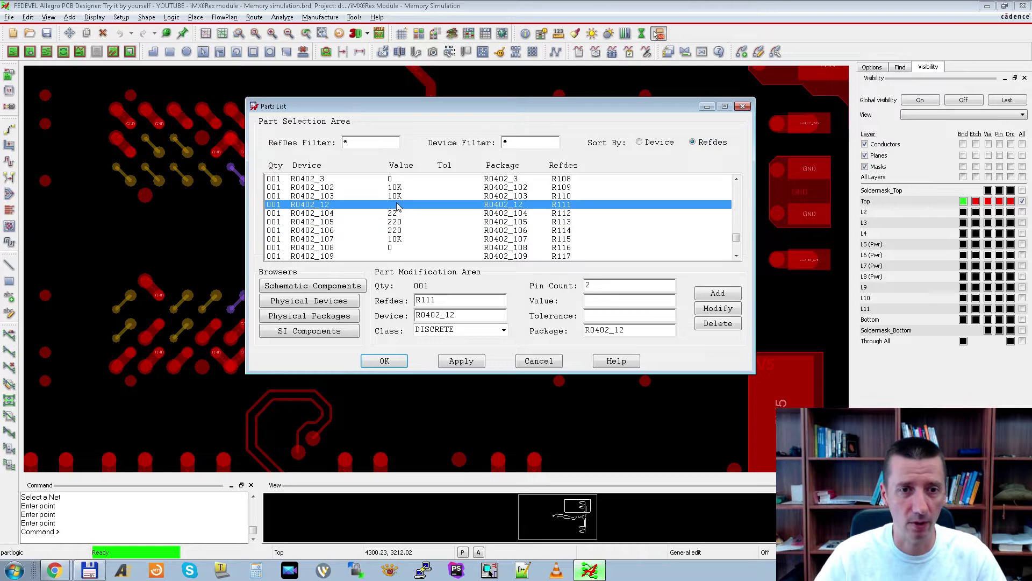
pyautogui.click(391, 257)
pyautogui.click(428, 222)
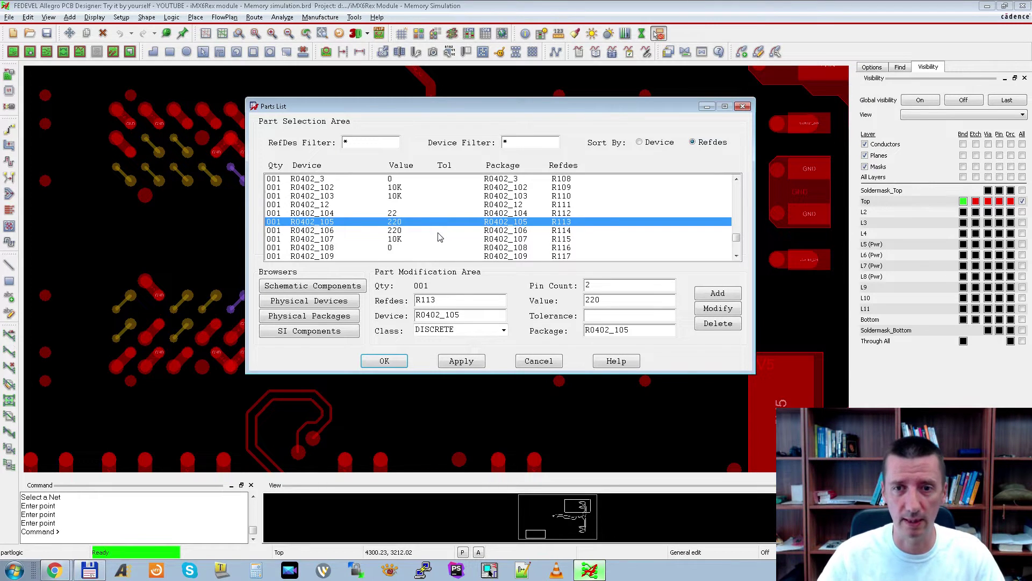
pyautogui.moveTo(736, 237); pyautogui.dragTo(739, 183)
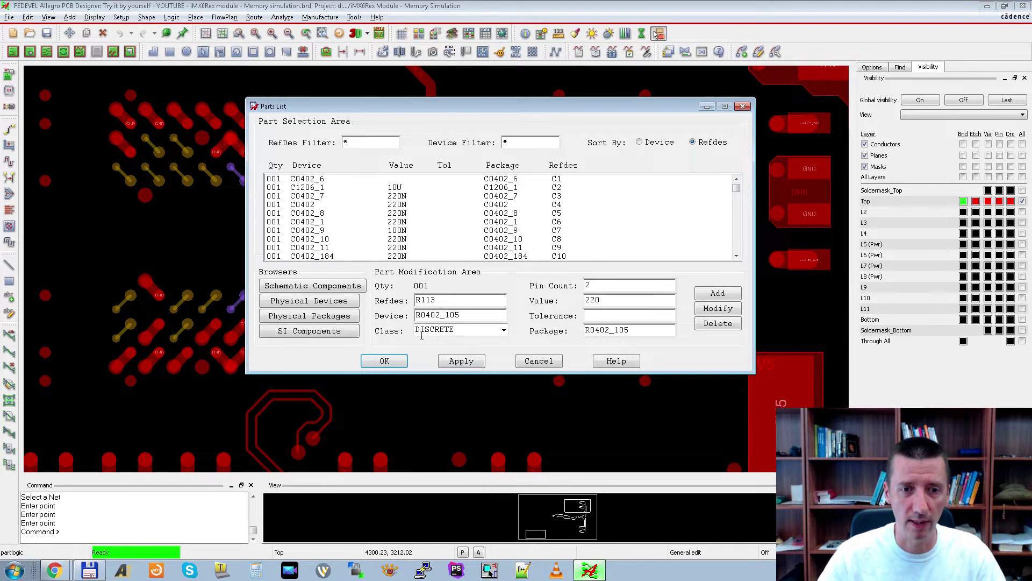
pyautogui.click(391, 180)
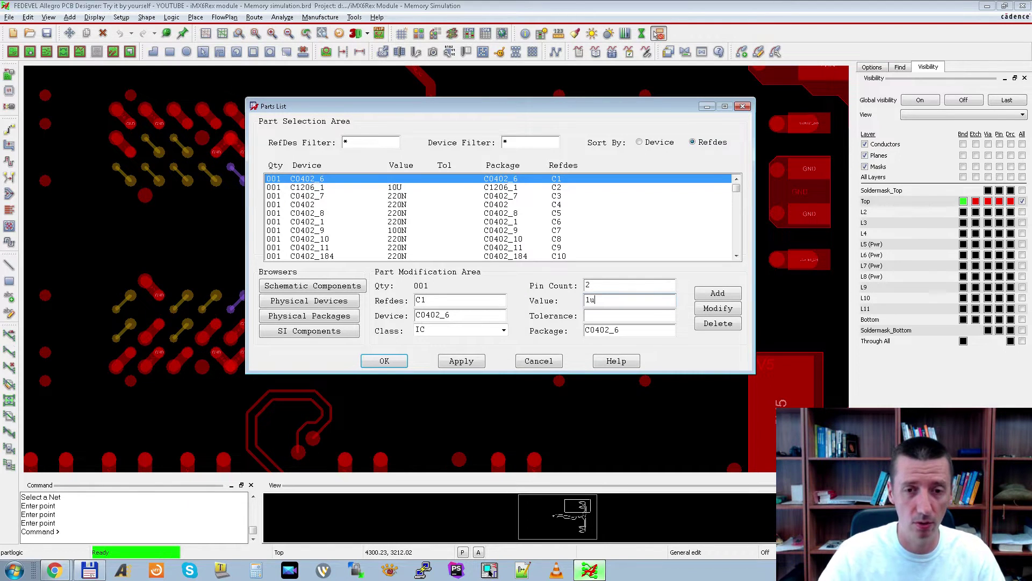
# Apply value 1U and class DISCRETE to C1, then accept the Parts List changes.
pyautogui.click(504, 330)
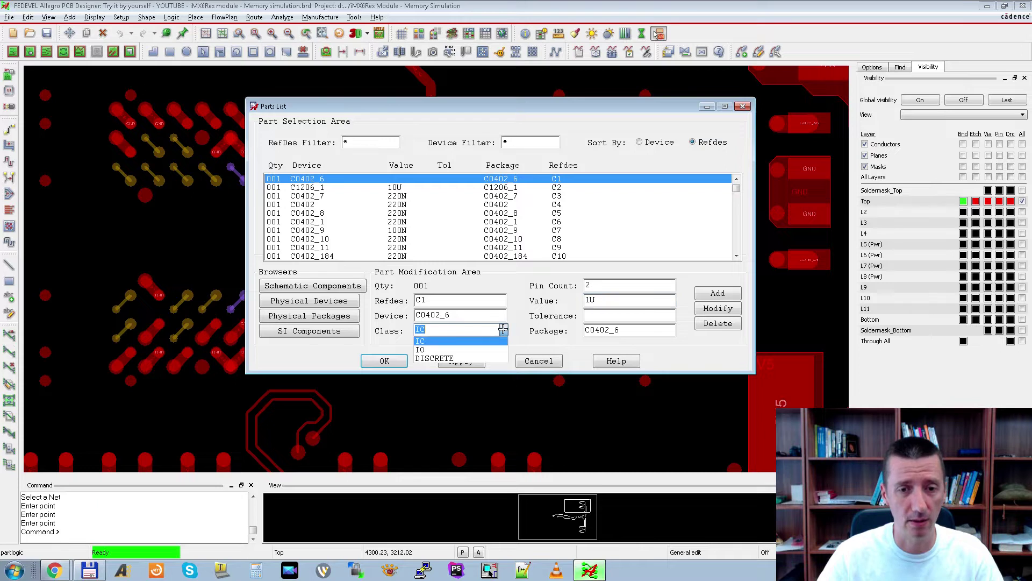
pyautogui.click(461, 358)
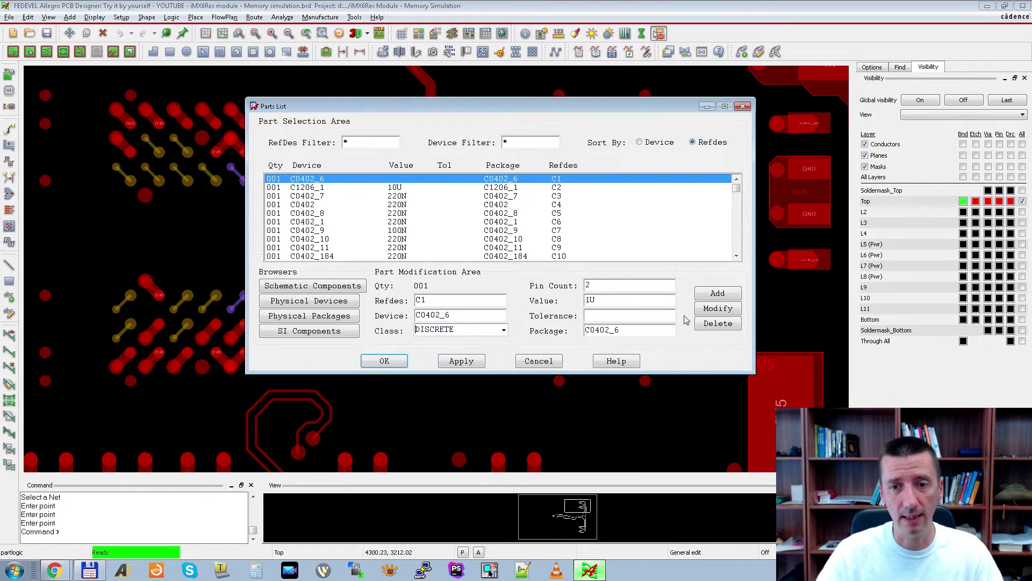
pyautogui.click(718, 310)
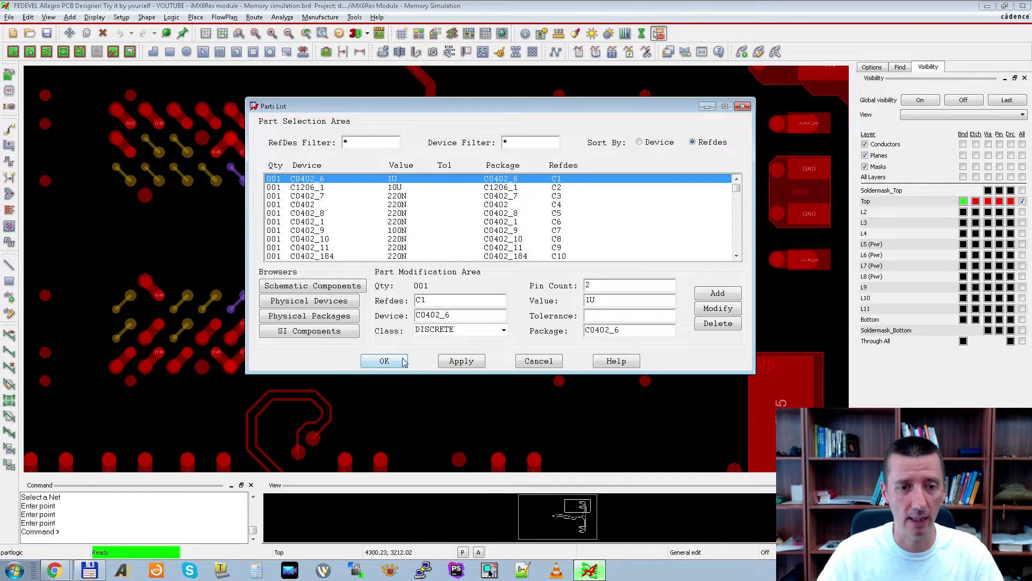
pyautogui.click(384, 361)
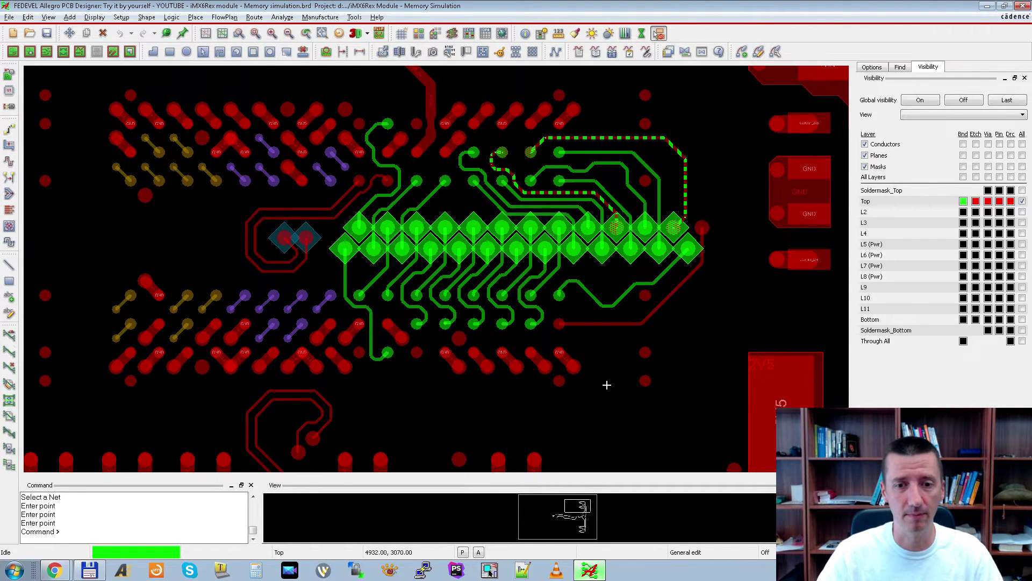
# Save Memory simulation.brd, confirming the overwrite of the existing file.
pyautogui.click(47, 34)
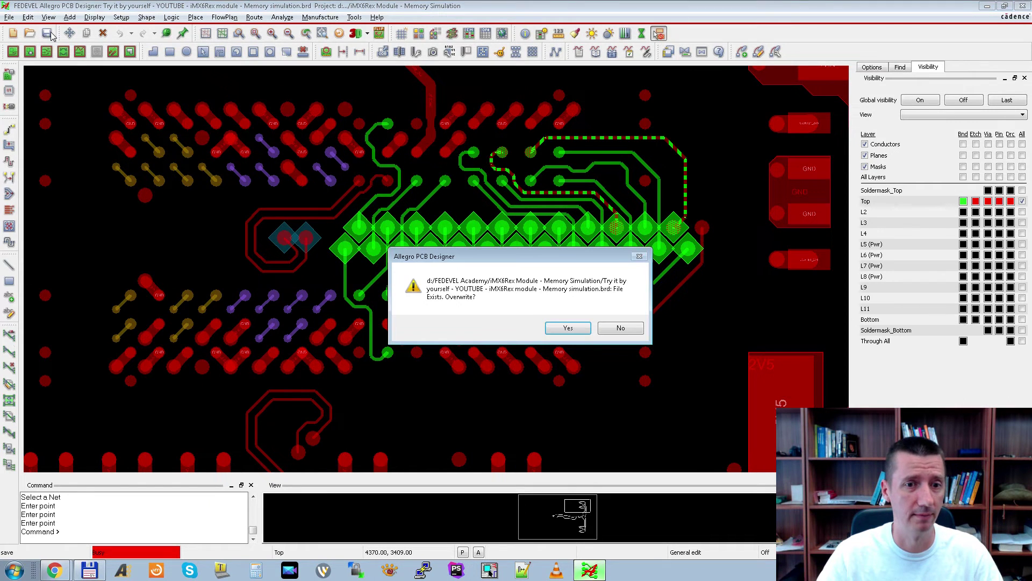
pyautogui.click(559, 324)
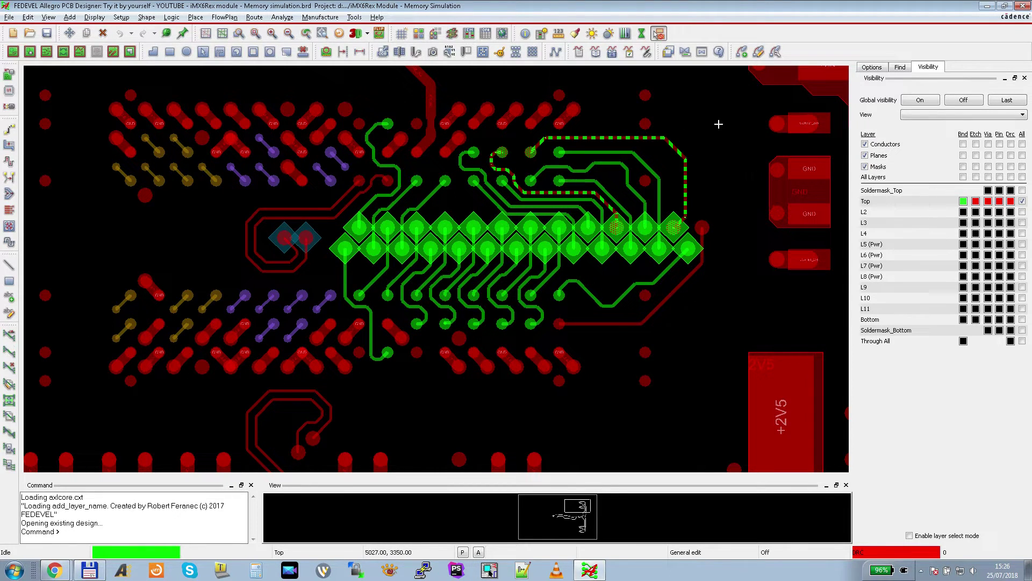
# Inspect the 63.786 mil layer stackup in the Cross Section Editor with its table widened, then close it.
pyautogui.click(454, 34)
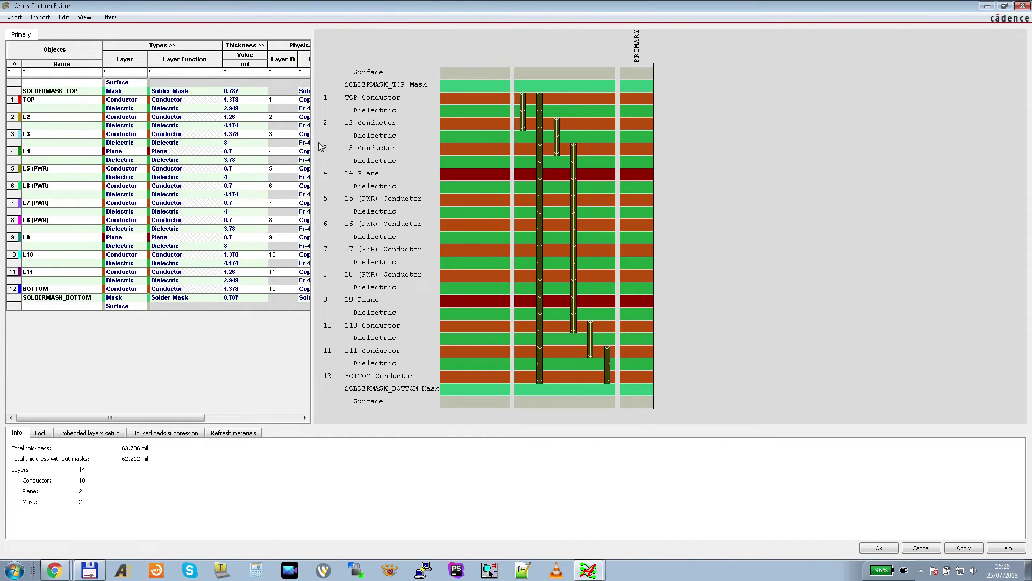
pyautogui.moveTo(313, 143); pyautogui.dragTo(568, 162)
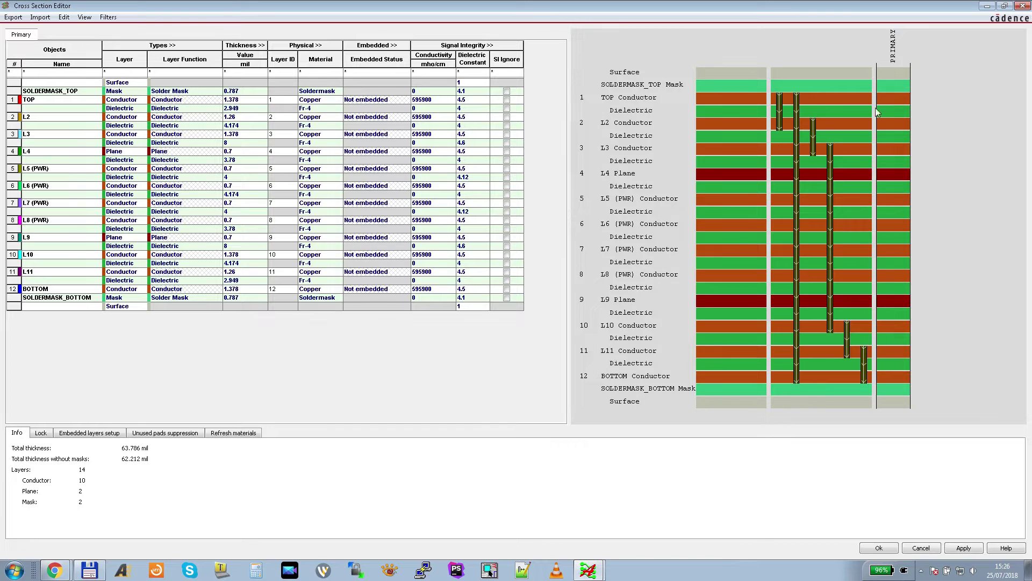
pyautogui.click(1022, 6)
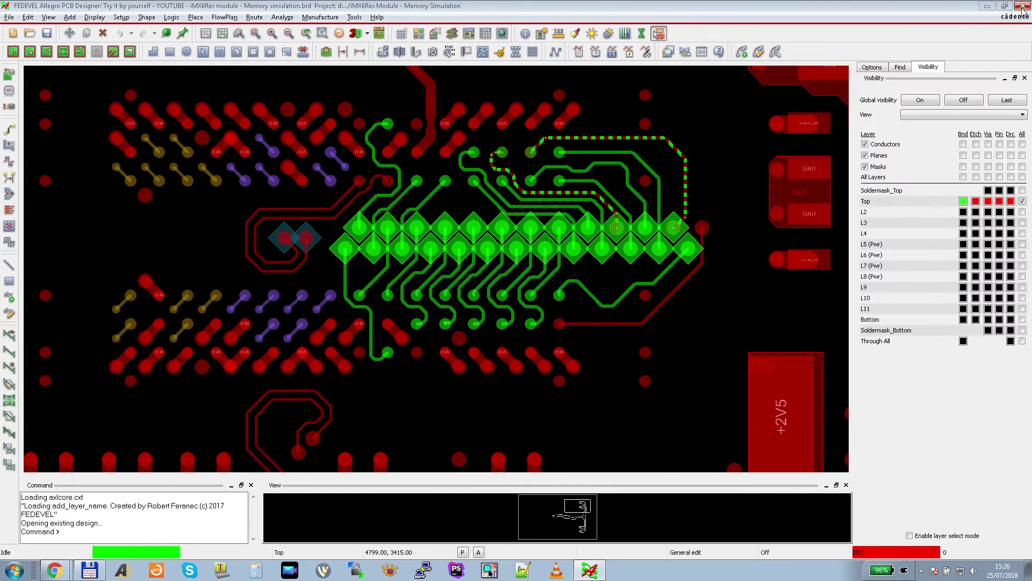
# Quit Allegro, saving the board changes on exit.
pyautogui.click(1023, 5)
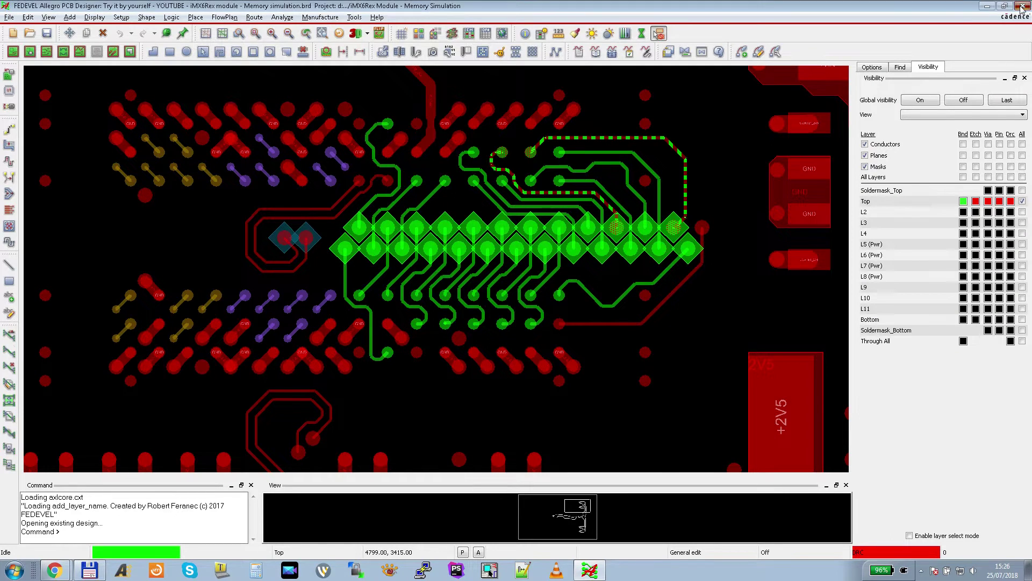
pyautogui.click(531, 300)
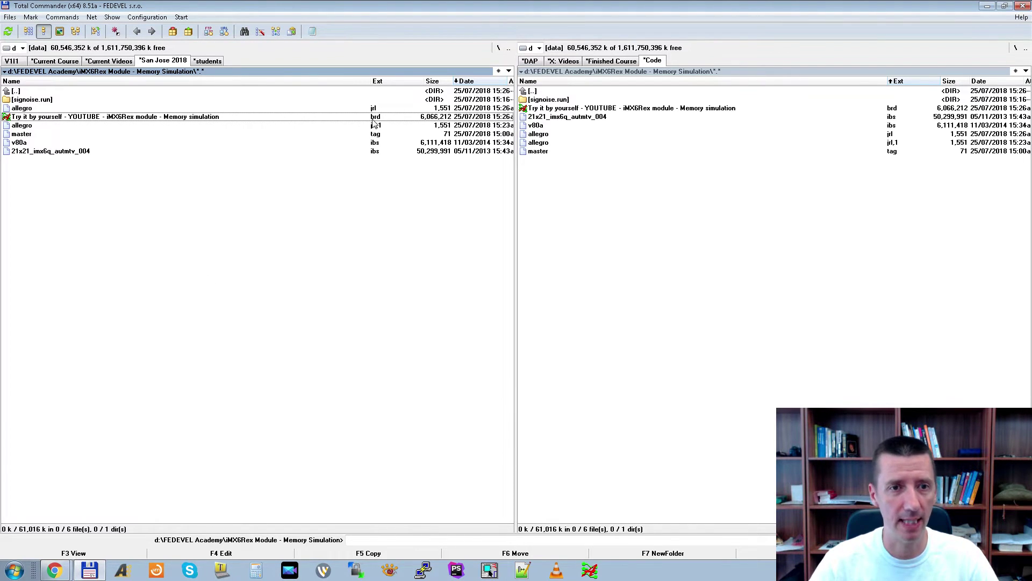
# Launch SPDLinks from Start > All Programs > Cadence Sigrity 2017 > CAD Translators.
pyautogui.click(13, 571)
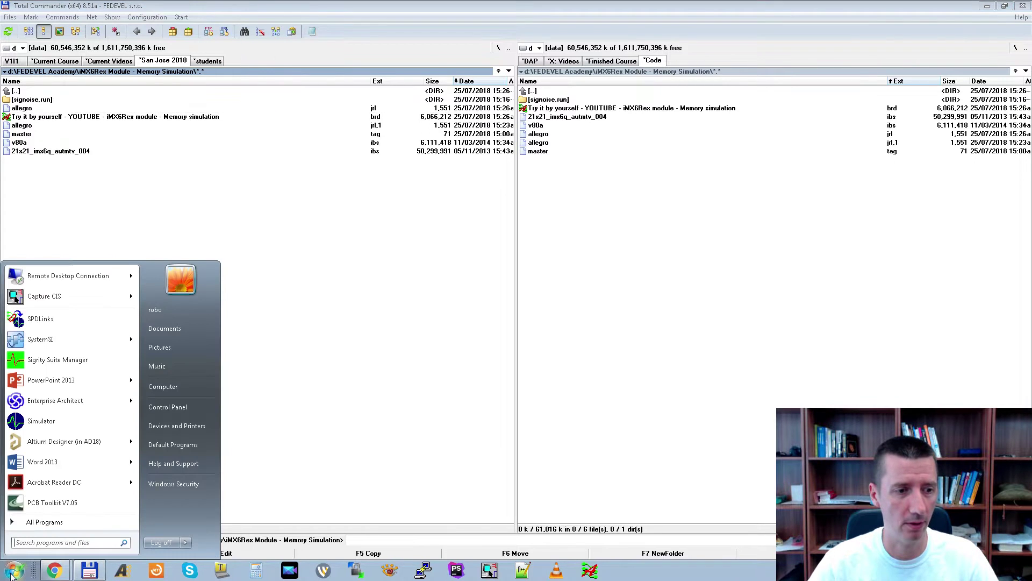
pyautogui.click(38, 521)
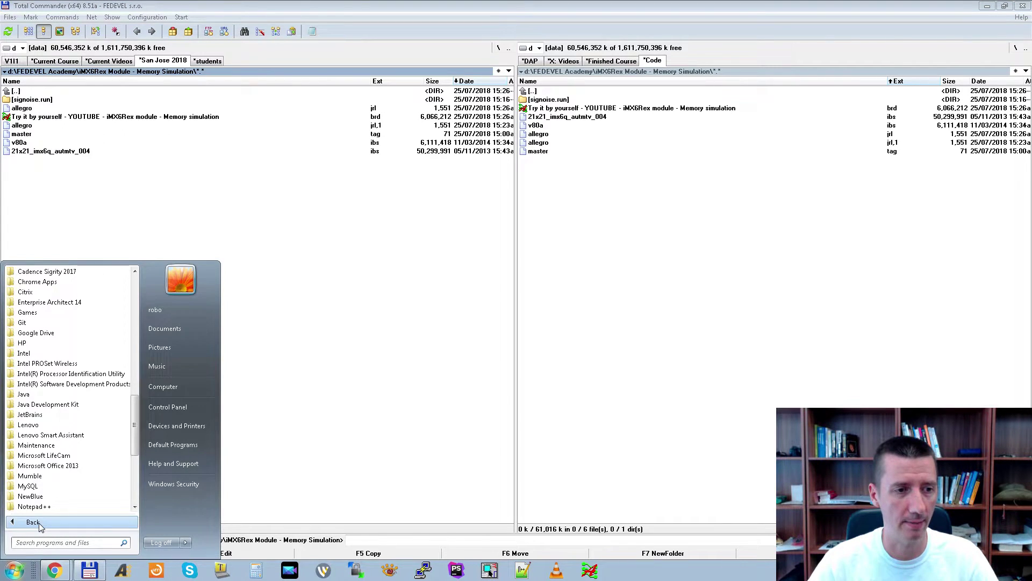
pyautogui.click(60, 272)
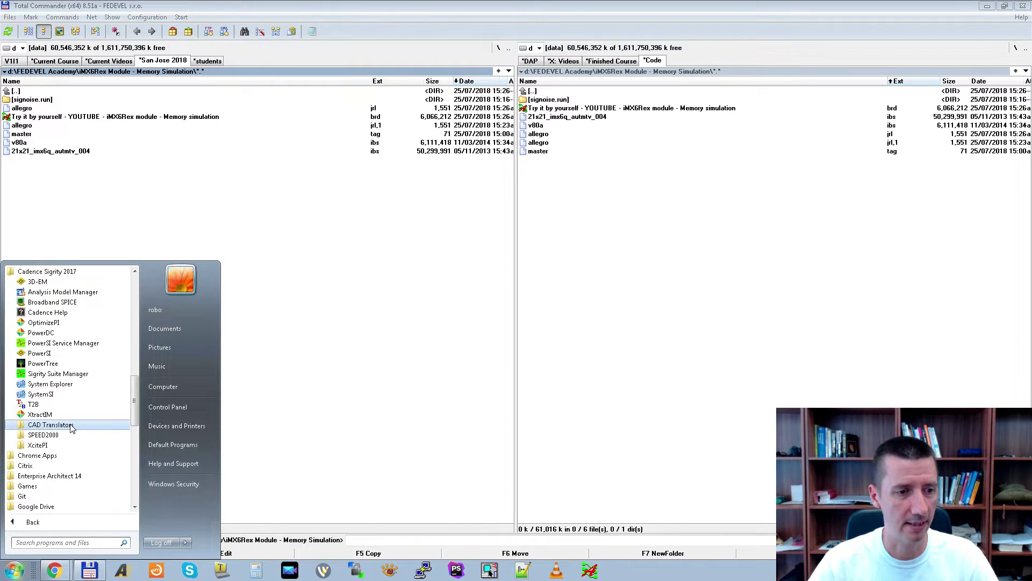
pyautogui.click(46, 425)
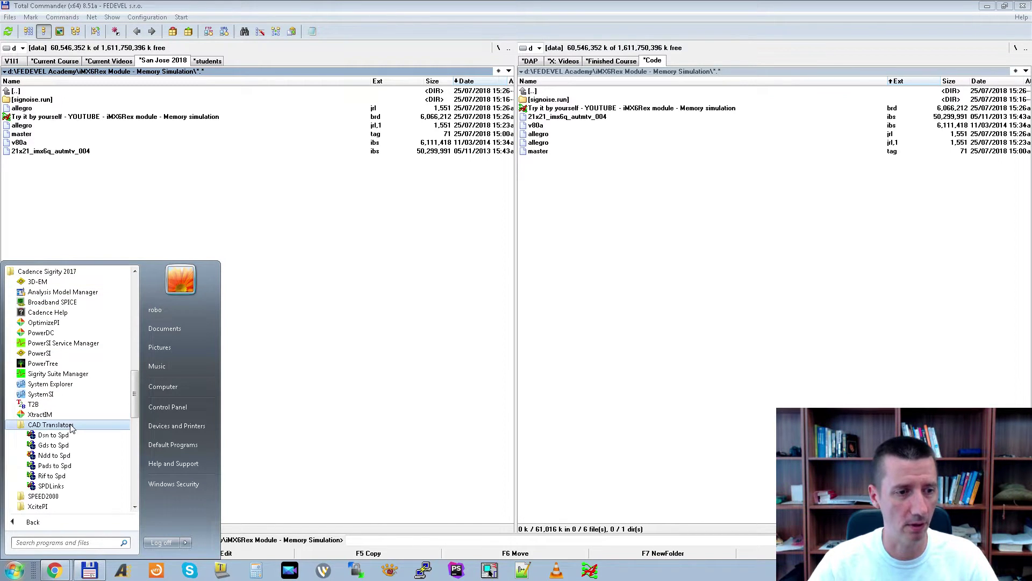
pyautogui.click(52, 486)
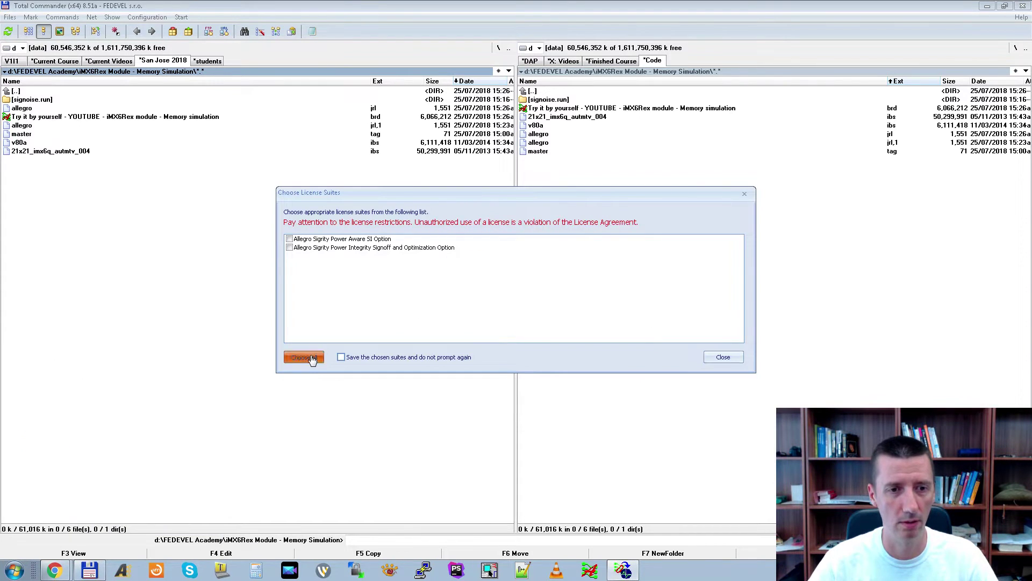
# Pick a license suite and load the Memory simulation .brd file into SPDLinks.
pyautogui.click(713, 356)
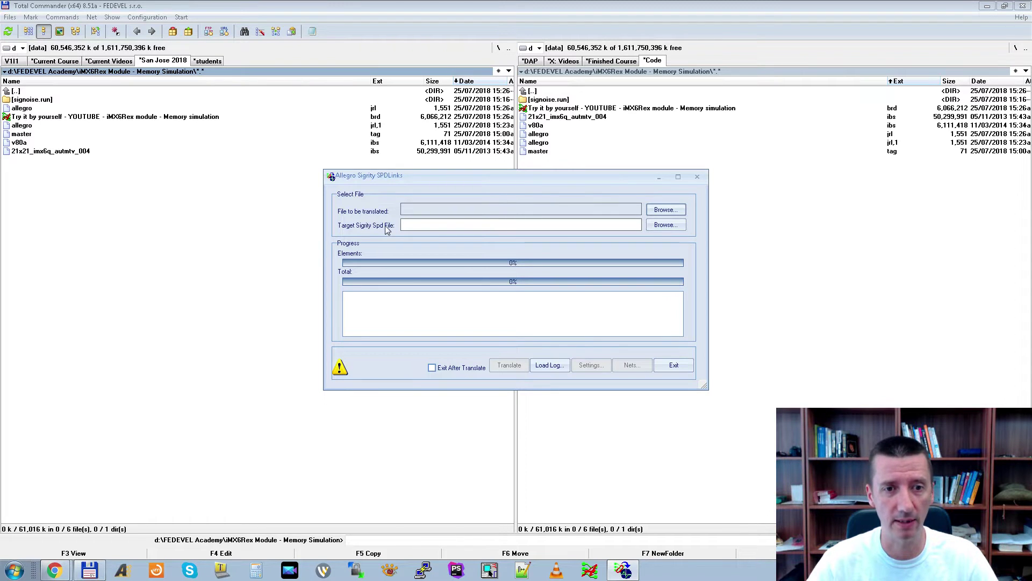
pyautogui.click(665, 210)
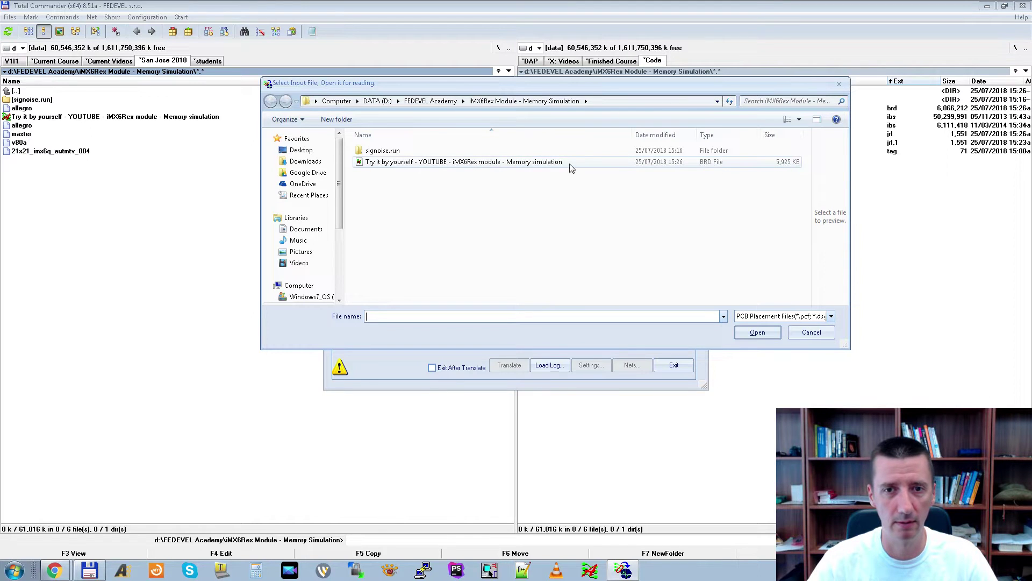
pyautogui.click(551, 163)
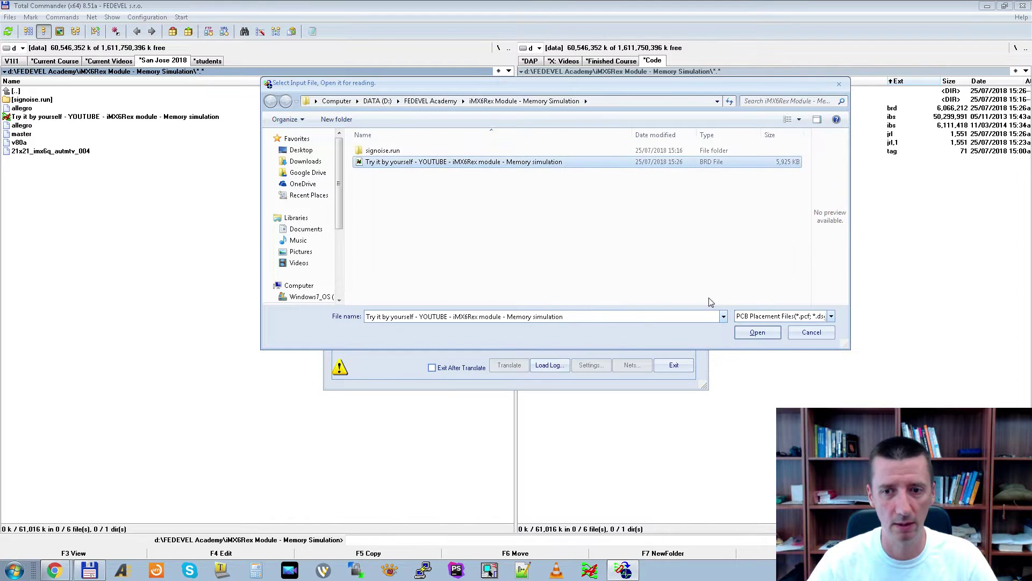
pyautogui.click(744, 332)
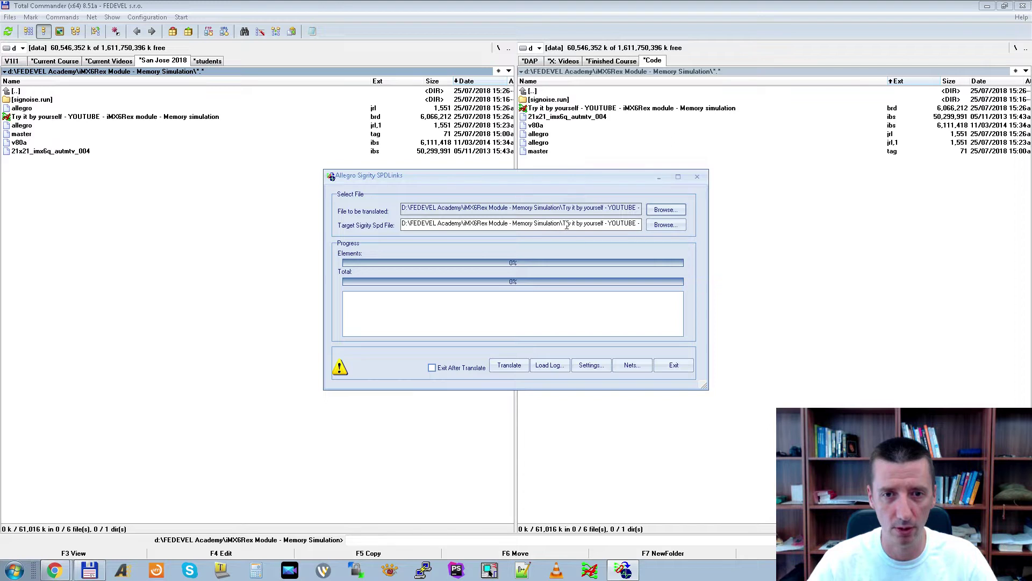
# Translate the board to .spd, exit SPDLinks, and select the new .spd file.
pyautogui.moveTo(575, 224); pyautogui.dragTo(652, 224)
pyautogui.click(596, 301)
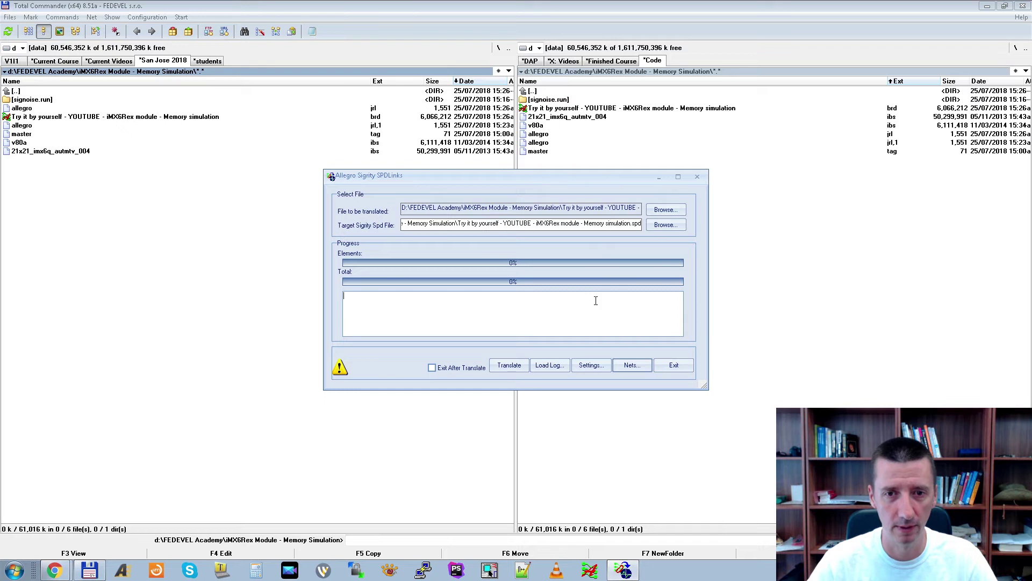
pyautogui.click(509, 366)
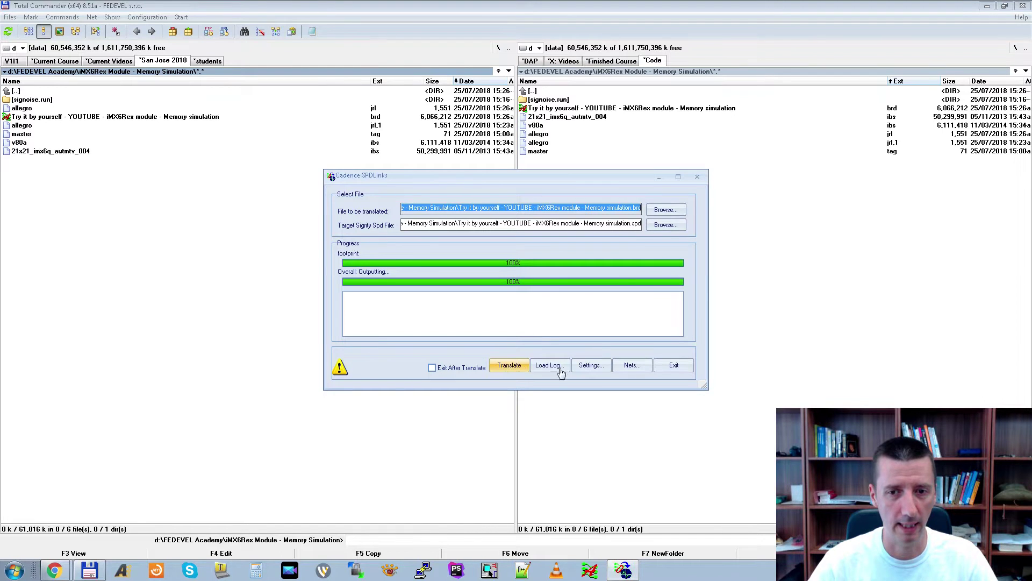
pyautogui.click(681, 372)
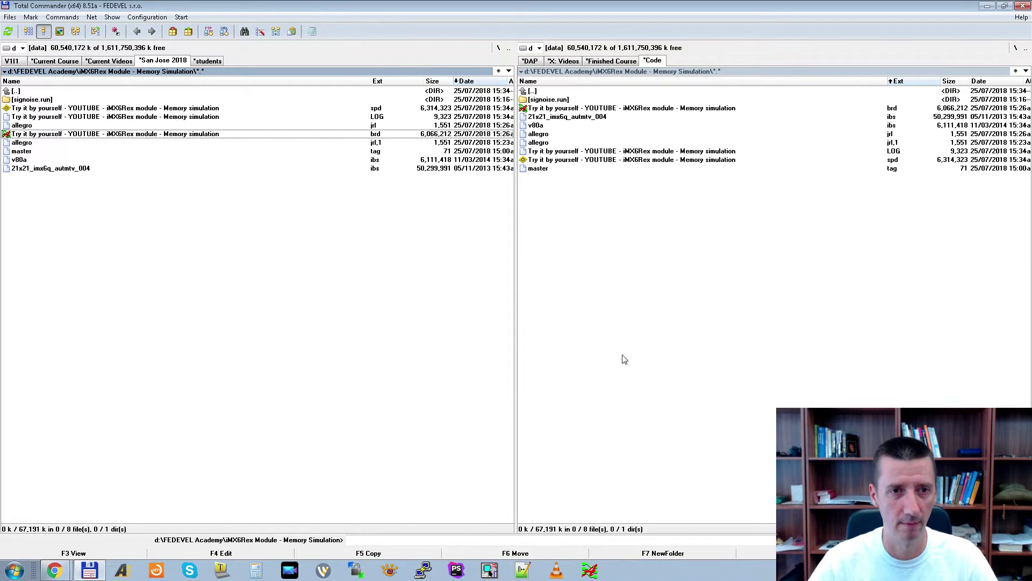
pyautogui.click(140, 110)
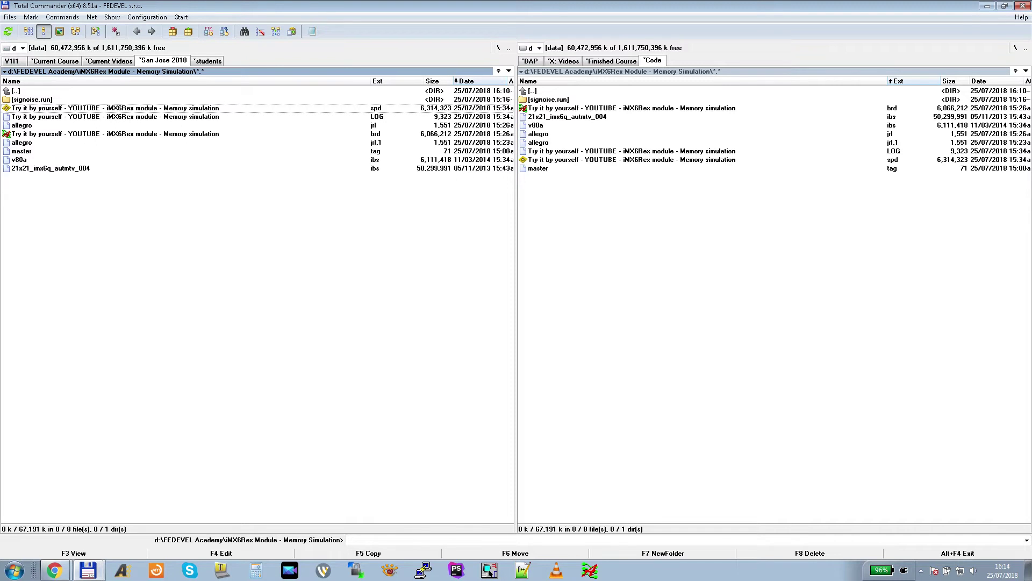
# Open Sigrity Suite Manager from Cadence Sigrity 2017 and start the SystemSI - PBA II suite.
pyautogui.click(15, 570)
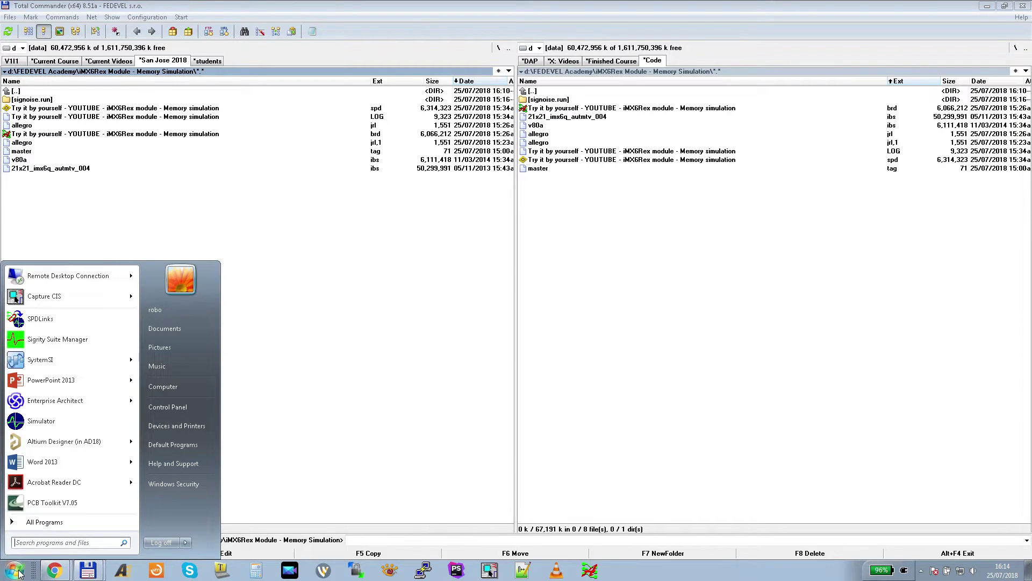
pyautogui.click(39, 522)
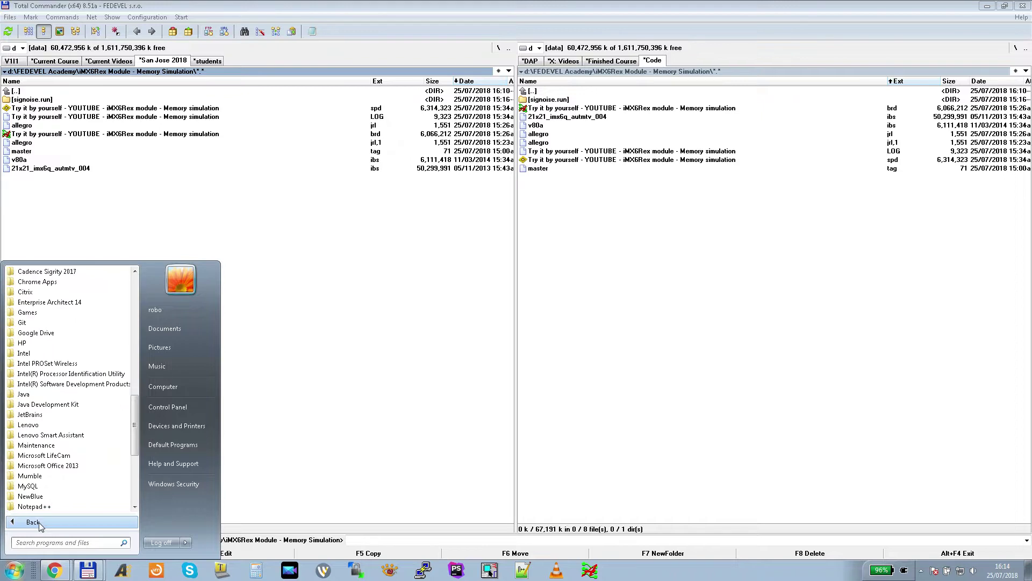
pyautogui.click(43, 272)
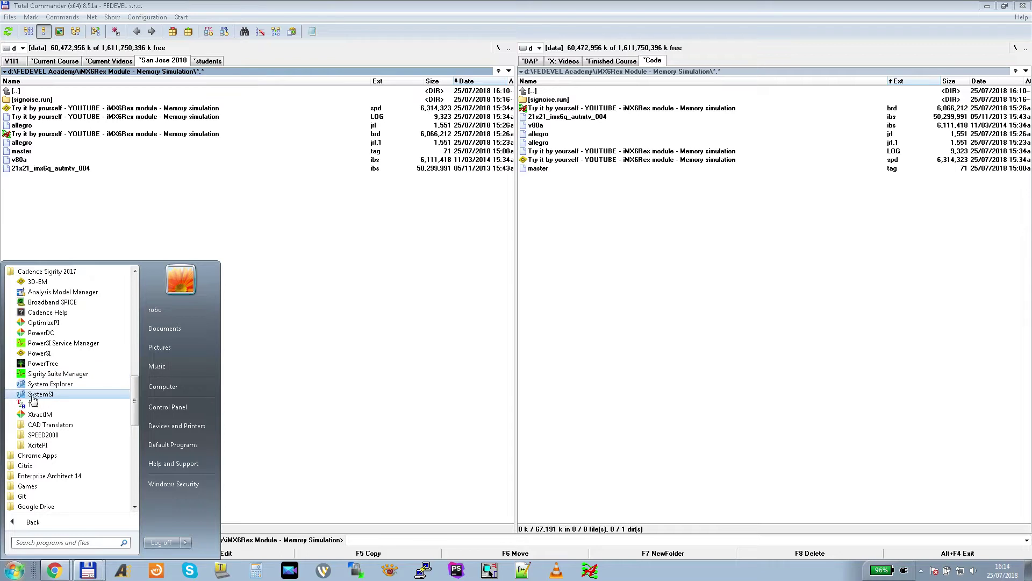
pyautogui.click(82, 375)
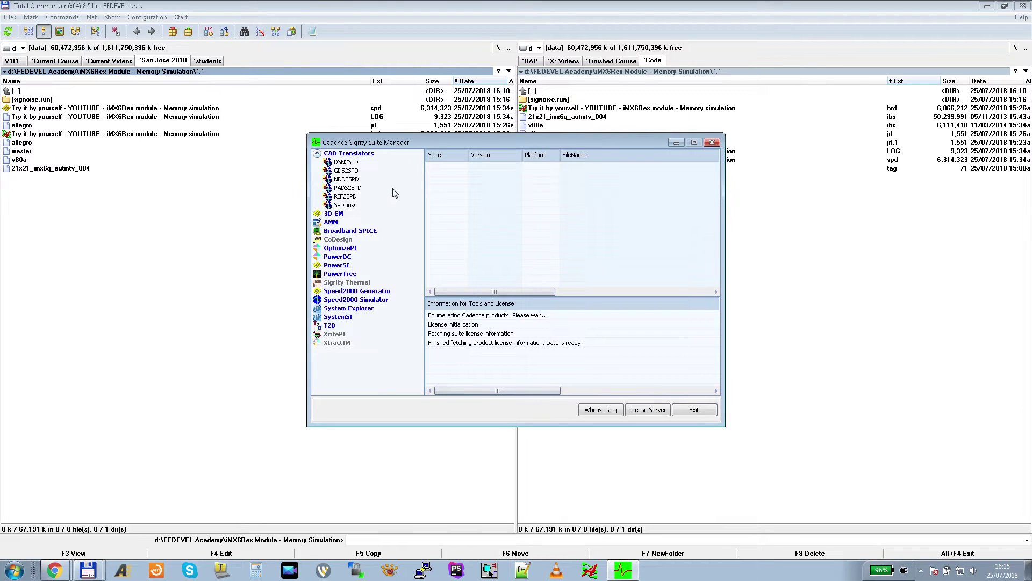
pyautogui.click(344, 318)
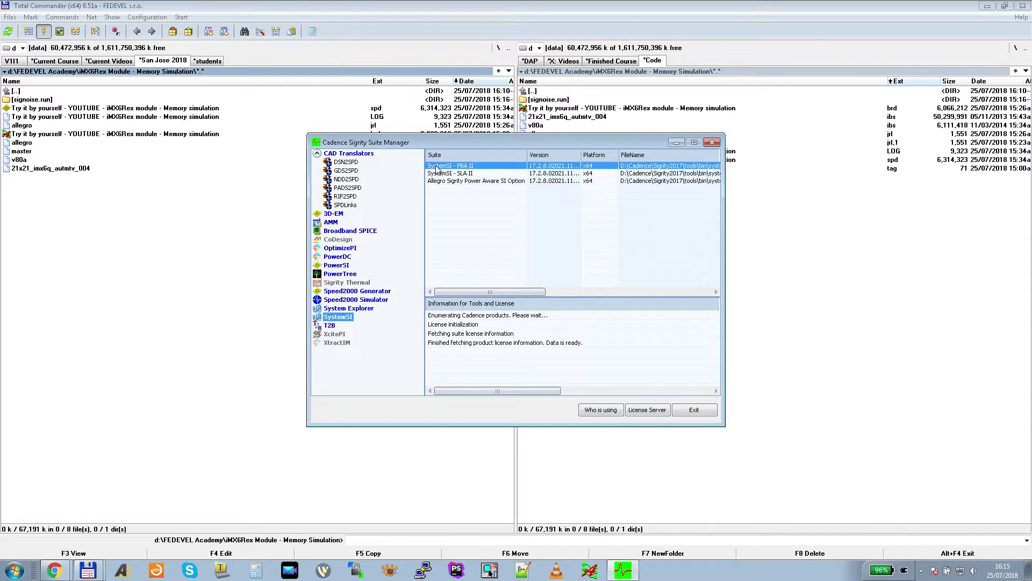
pyautogui.doubleClick(482, 167)
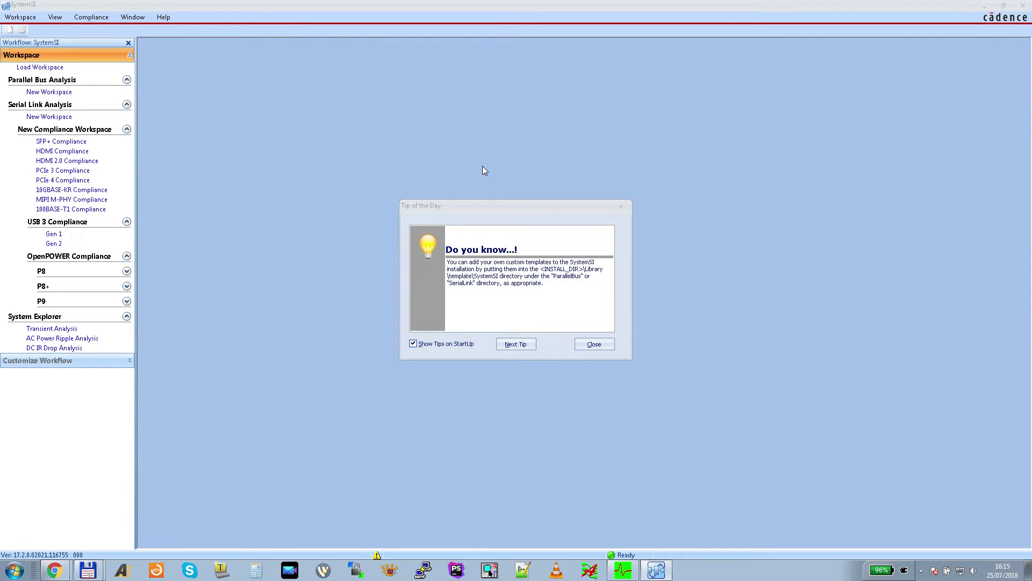
# Dismiss Tip of the Day and create a data_bus_sparam_2mem workspace named with the pasted project name.
pyautogui.click(595, 344)
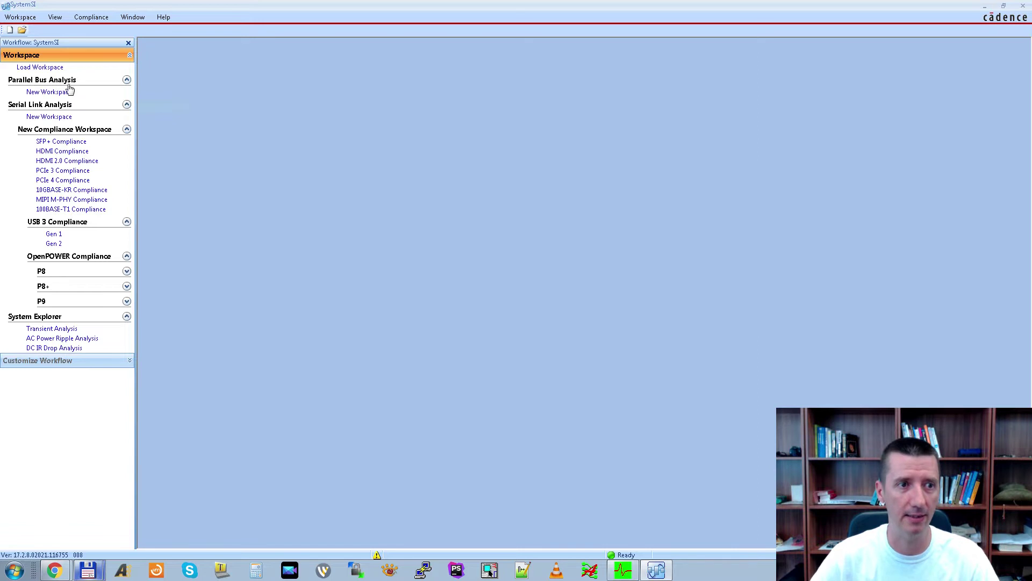
pyautogui.click(42, 93)
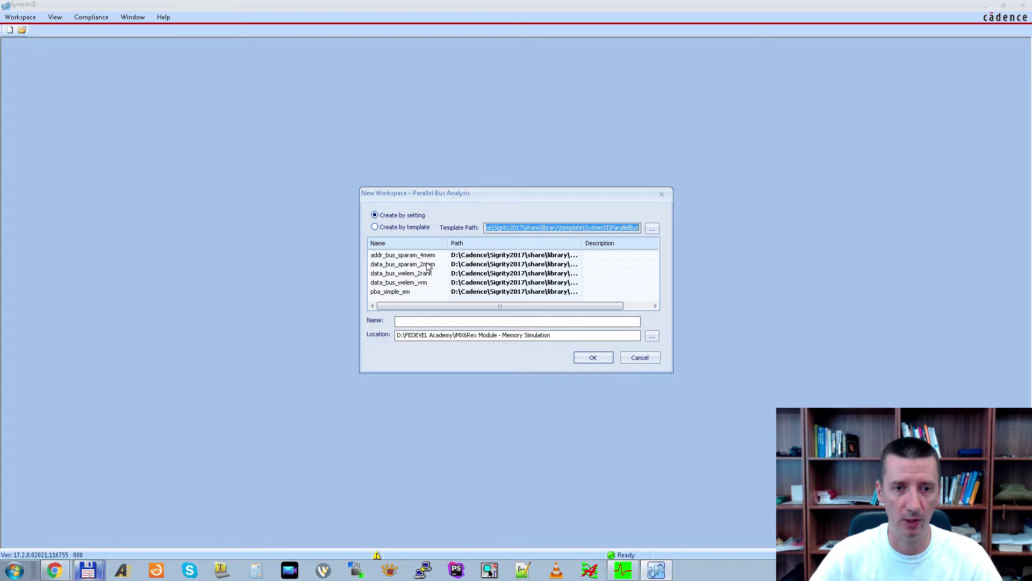
pyautogui.click(424, 265)
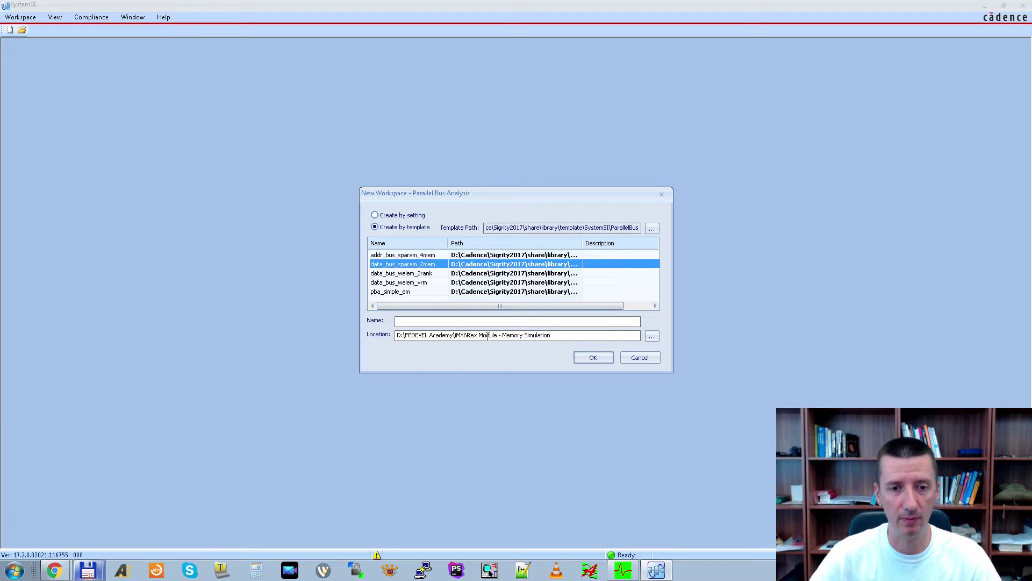
pyautogui.click(536, 321)
pyautogui.write('Try it by yourself - YOUTUBE - iMX6Rex module - Memory simulation')
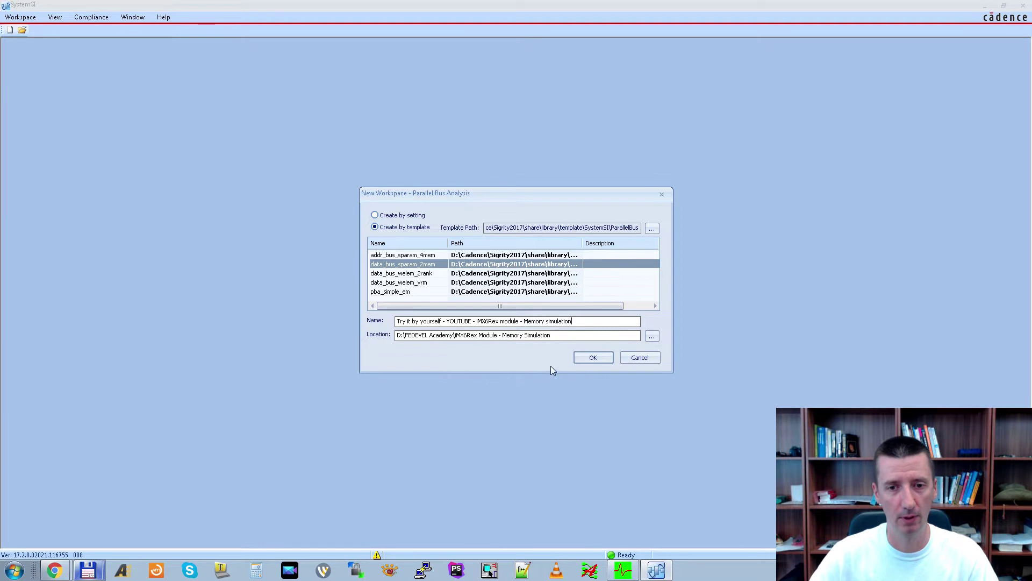
pyautogui.click(591, 358)
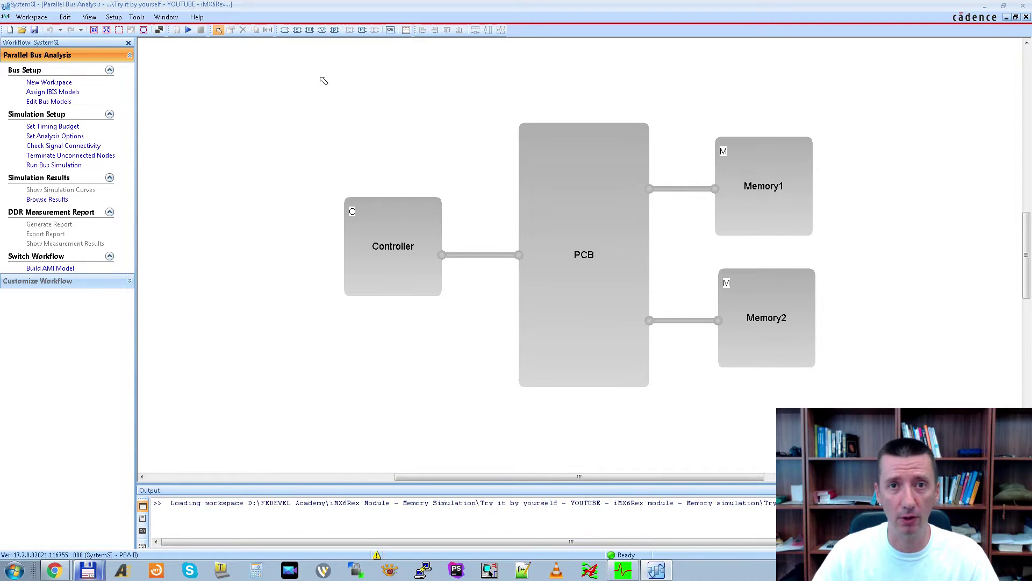
# Box-select all four template blocks with their connections and delete them.
pyautogui.moveTo(302, 73); pyautogui.dragTo(857, 431)
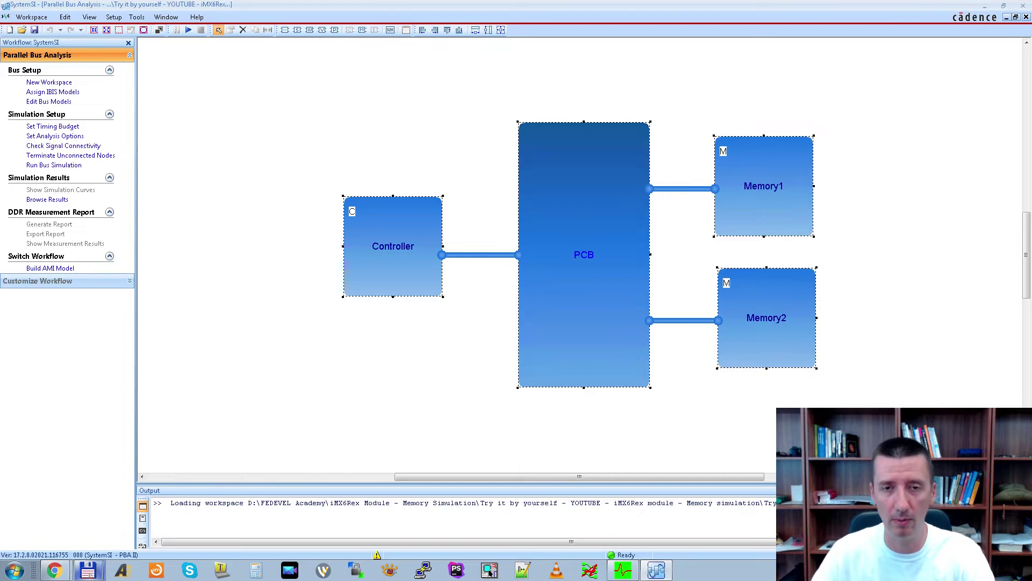
pyautogui.press('Delete')
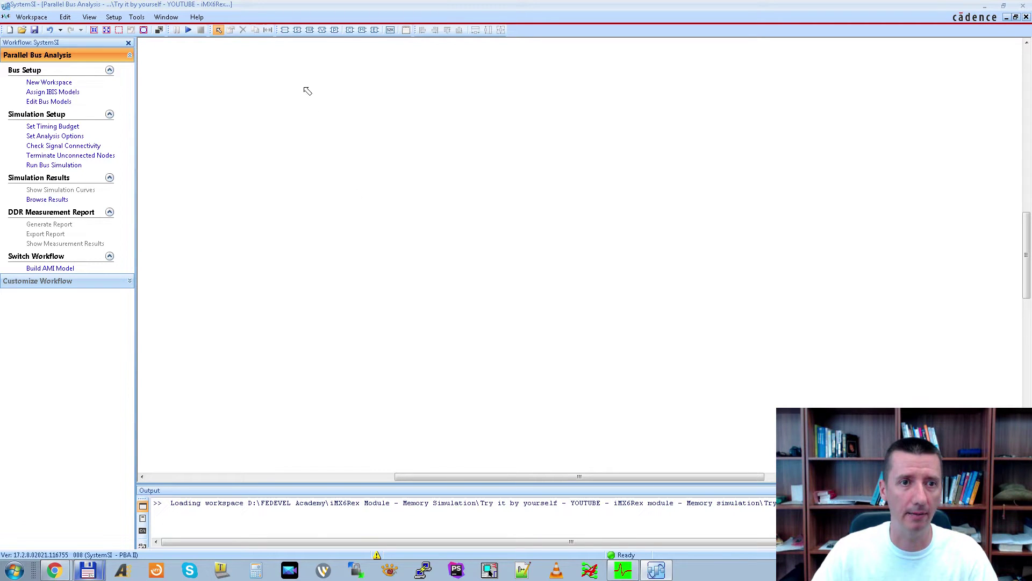
# Place a SPICE net block in the center and Controller1 to its left.
pyautogui.click(285, 30)
pyautogui.click(530, 215)
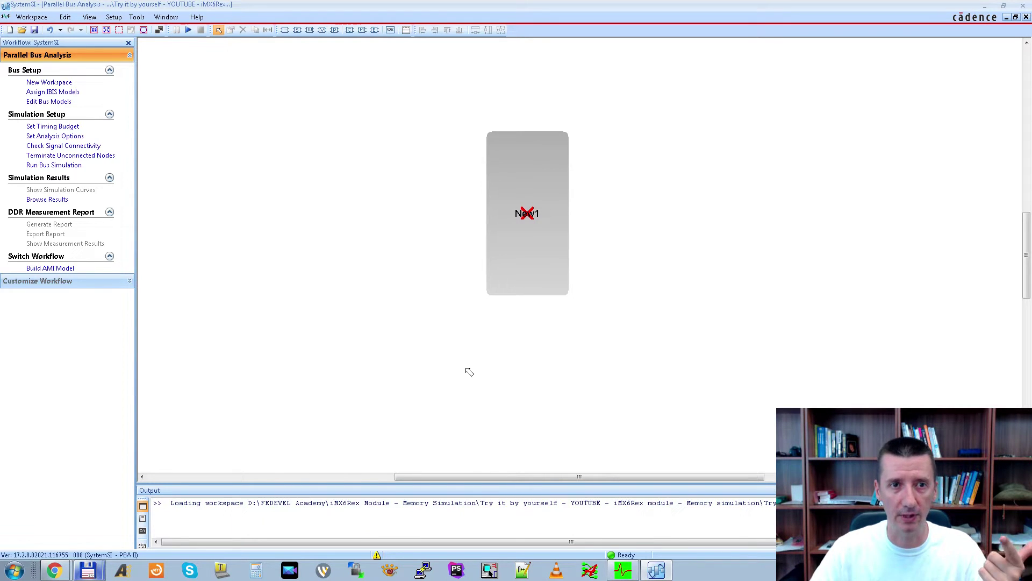
pyautogui.click(350, 30)
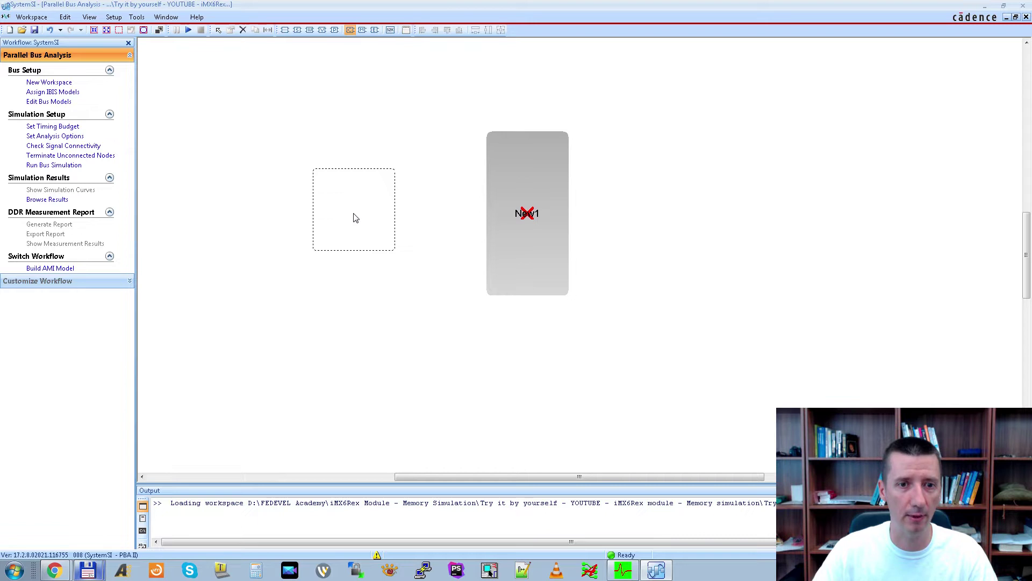
pyautogui.click(362, 216)
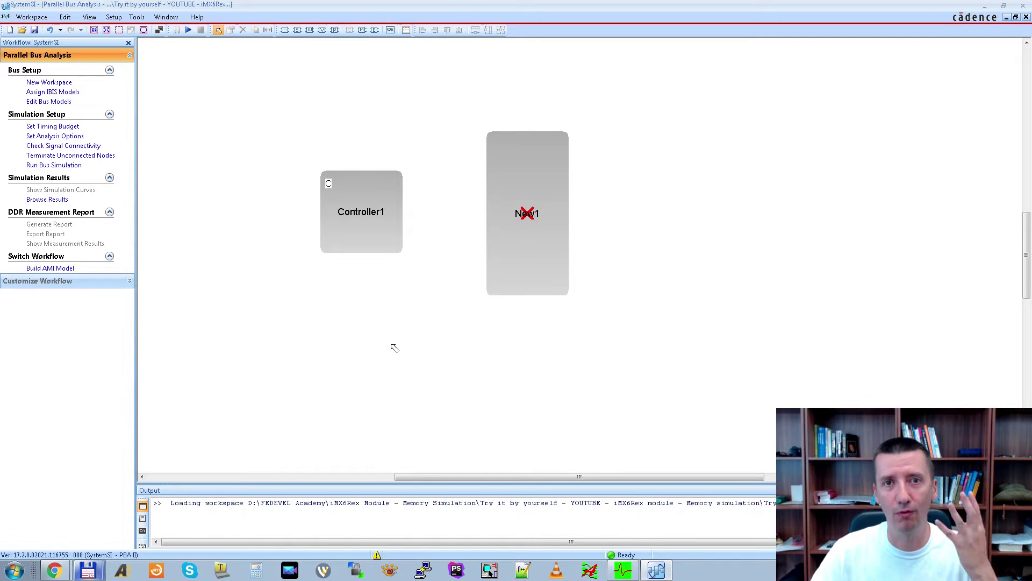
# Stack four memory blocks, Memory1 through Memory4, down the right side of the net block.
pyautogui.click(362, 30)
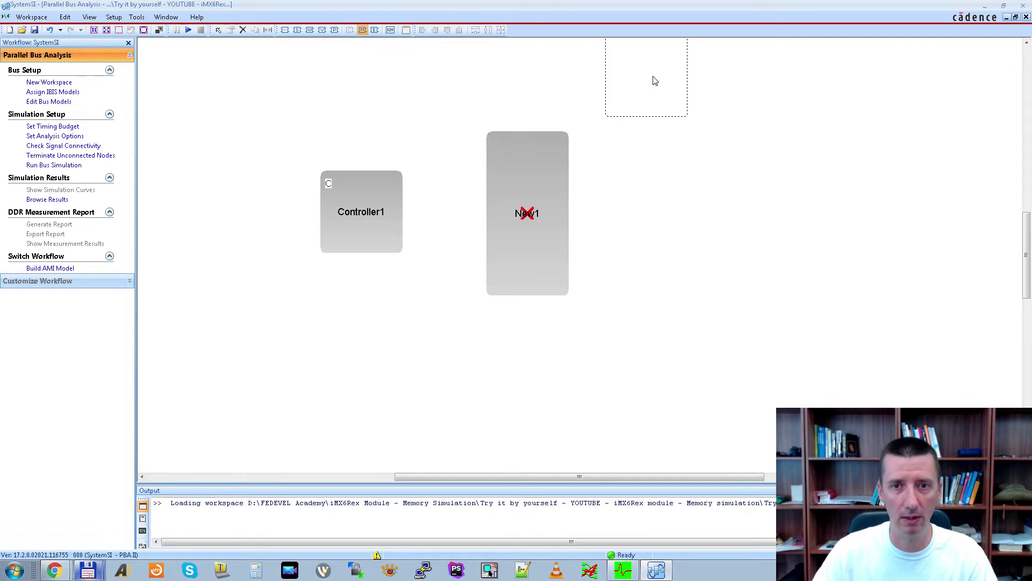
pyautogui.click(689, 83)
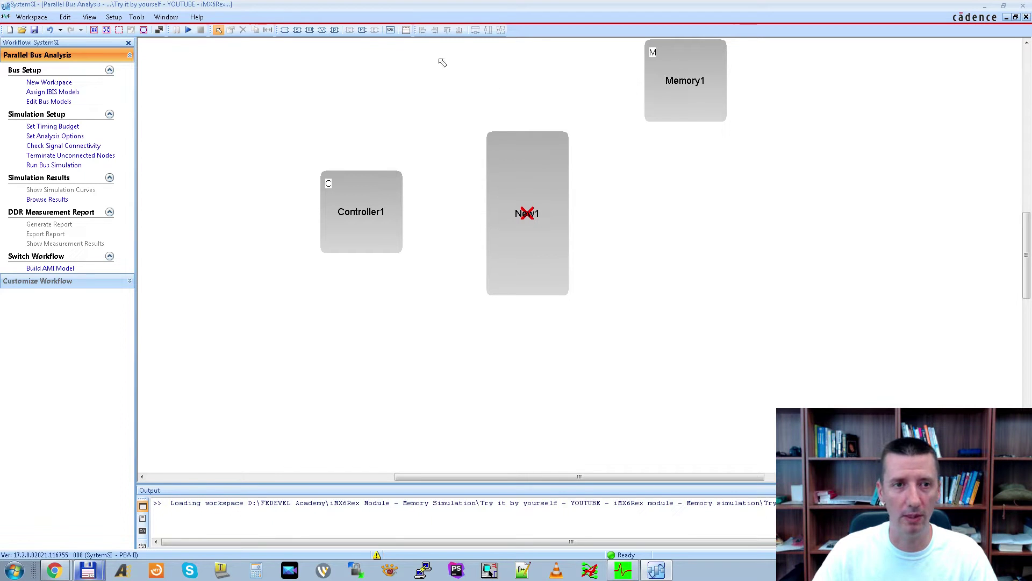
pyautogui.click(362, 30)
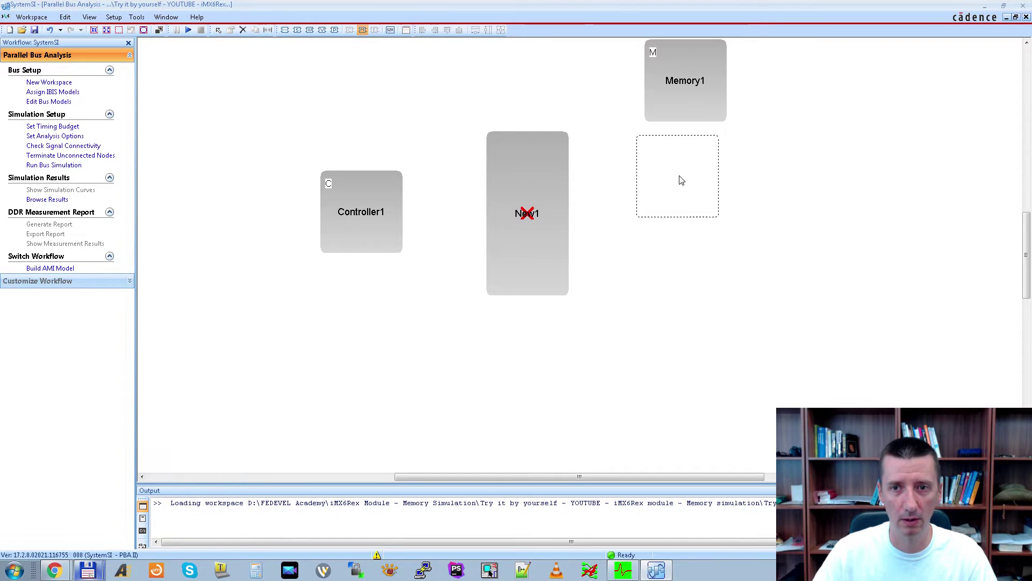
pyautogui.click(686, 177)
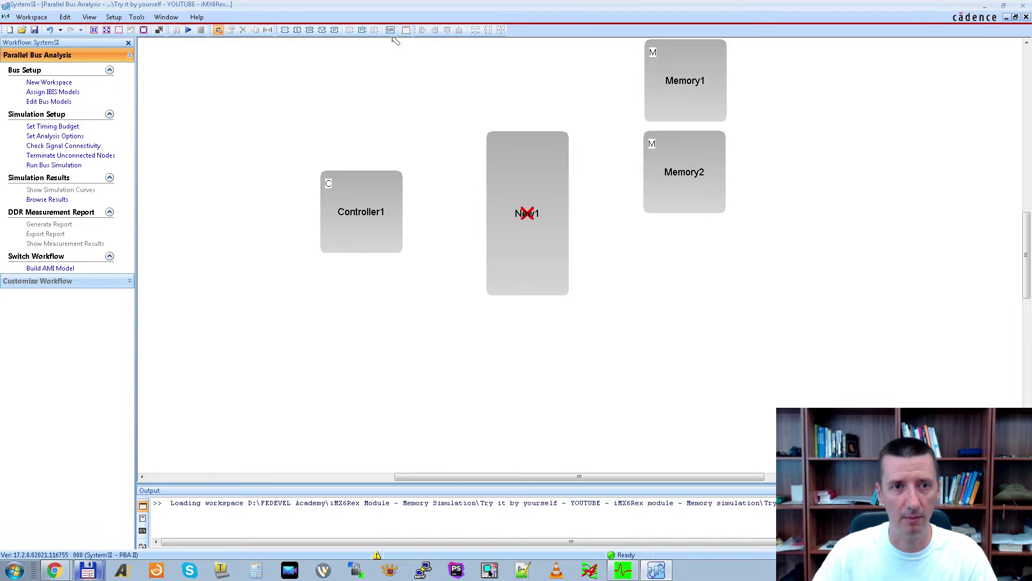
pyautogui.click(363, 30)
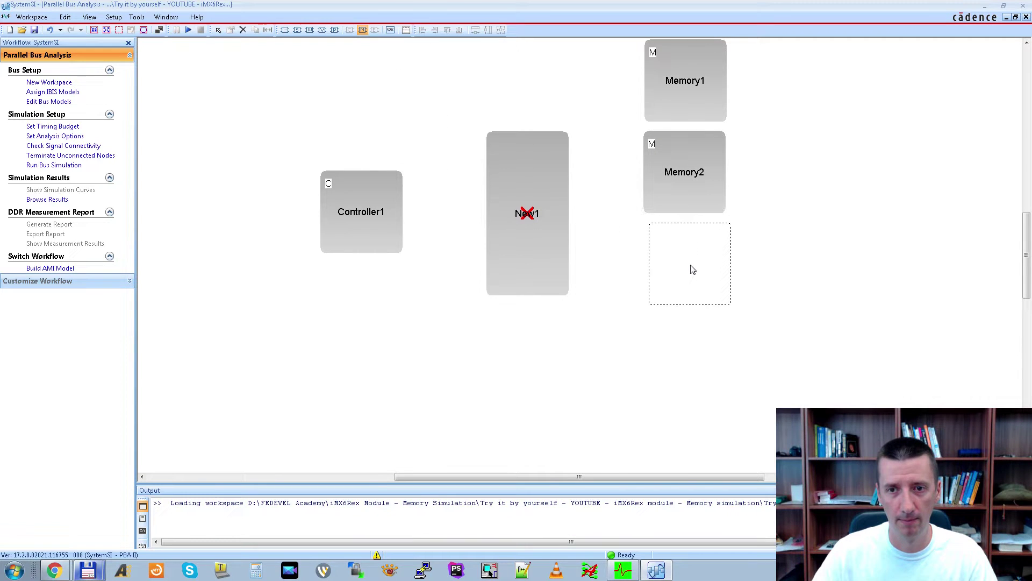
pyautogui.click(689, 271)
pyautogui.click(363, 31)
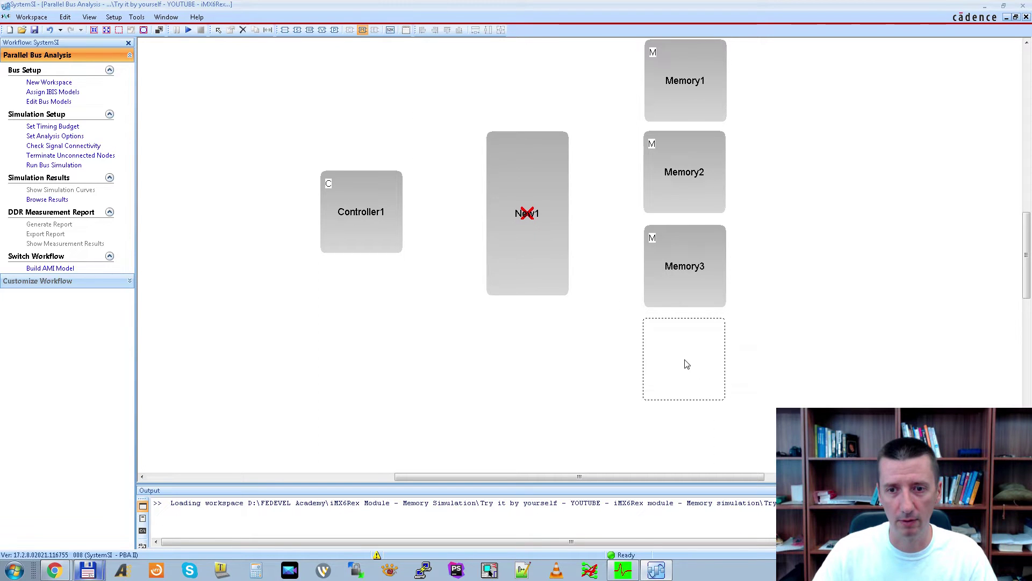
pyautogui.click(687, 364)
# Left-align the four memory blocks and fit the whole diagram in the window.
pyautogui.moveTo(769, 419); pyautogui.dragTo(612, 77)
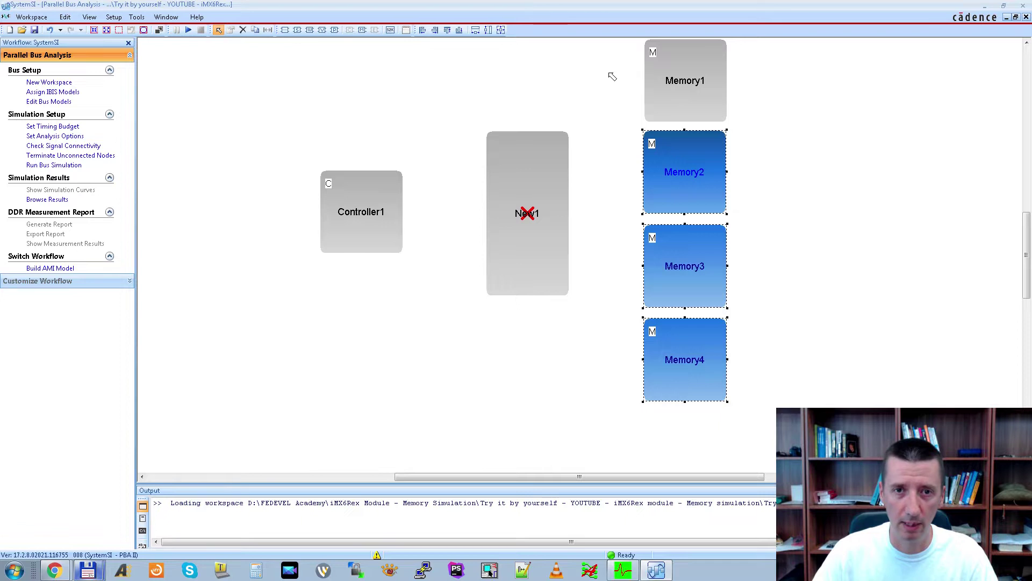
pyautogui.moveTo(760, 424); pyautogui.dragTo(606, 20)
pyautogui.click(422, 30)
pyautogui.click(423, 97)
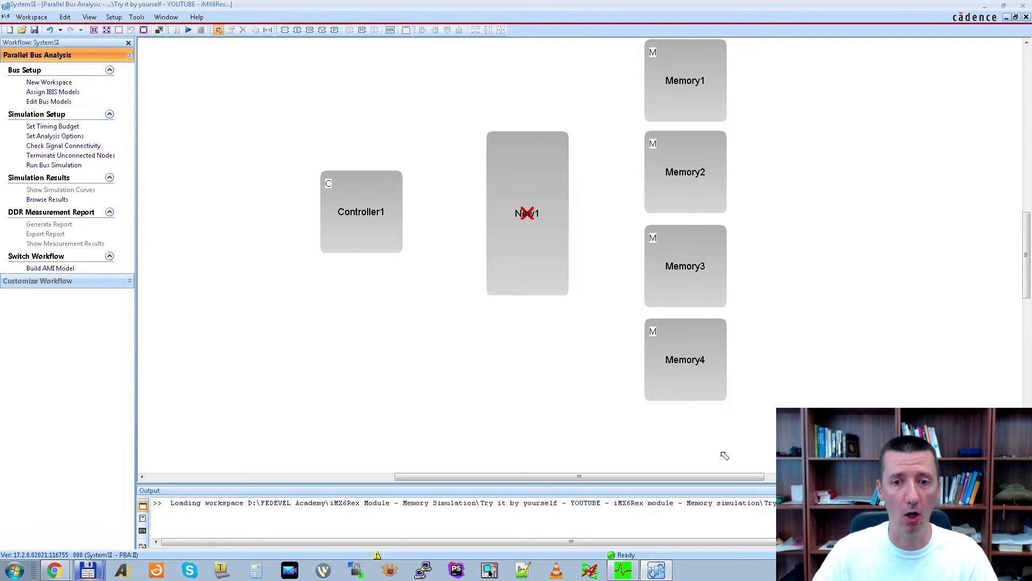
pyautogui.click(144, 31)
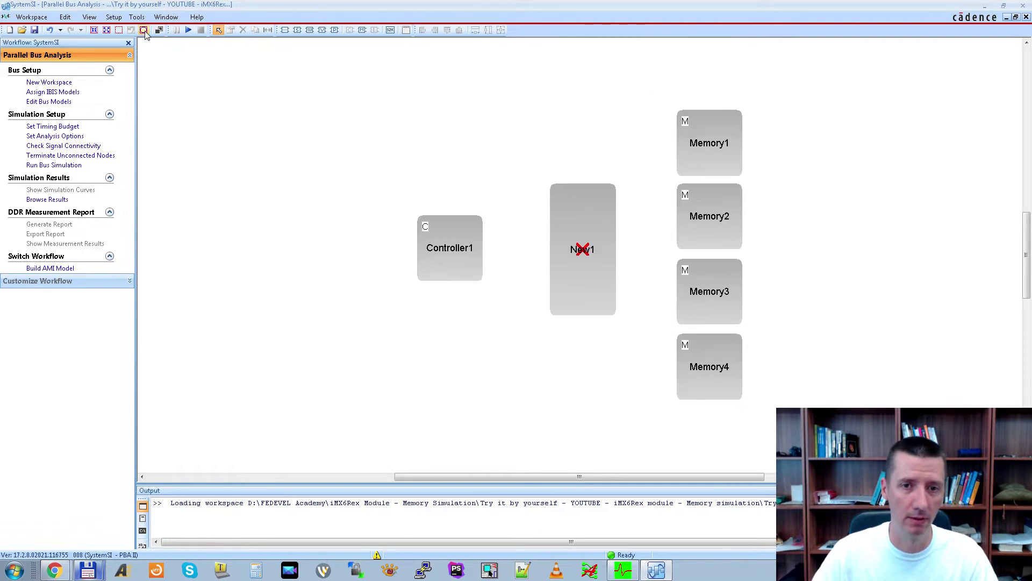
# Connect the New1 net block to Controller1 and Memory1–Memory4.
pyautogui.rightClick(586, 216)
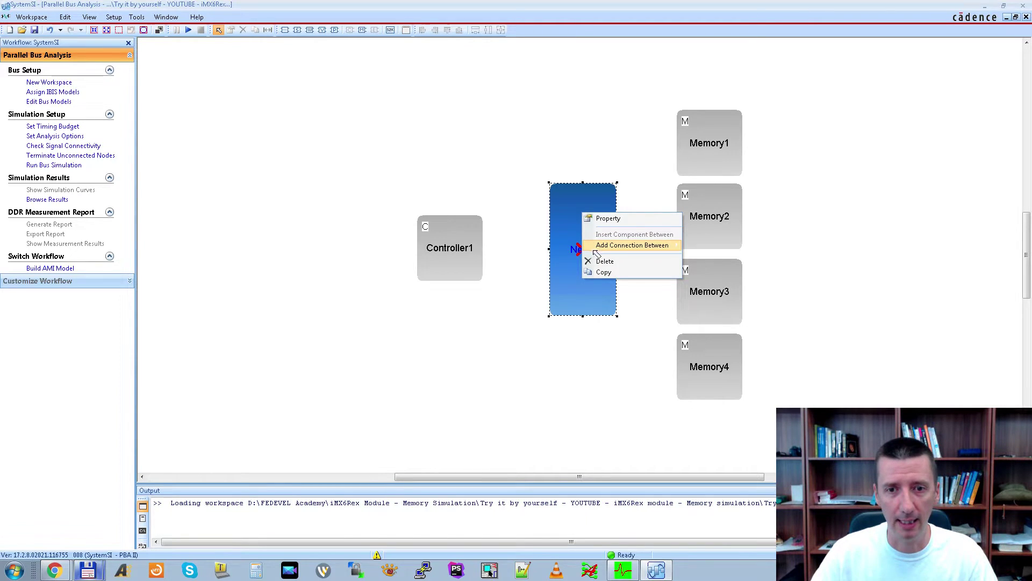
pyautogui.moveTo(597, 248)
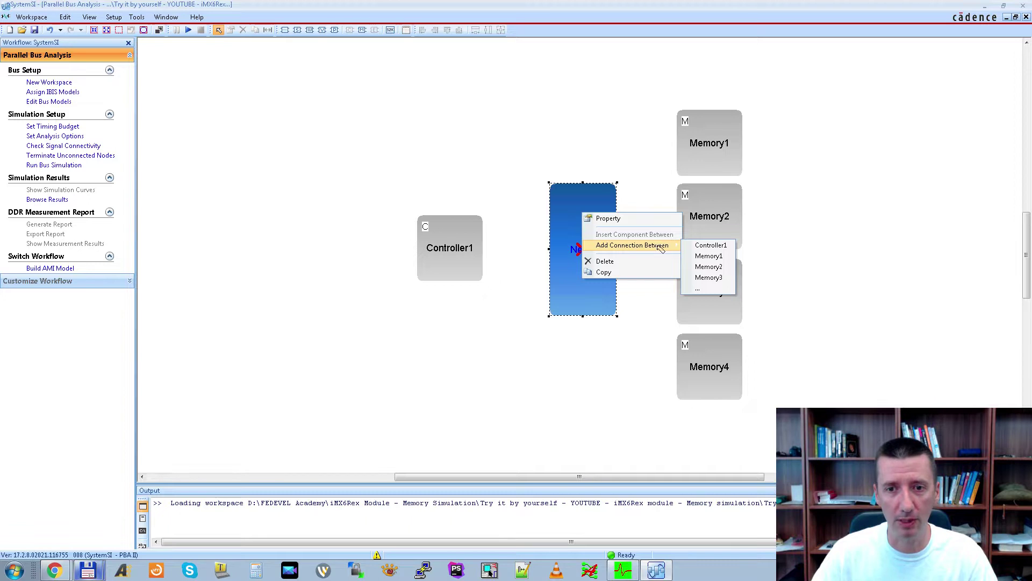
pyautogui.click(706, 291)
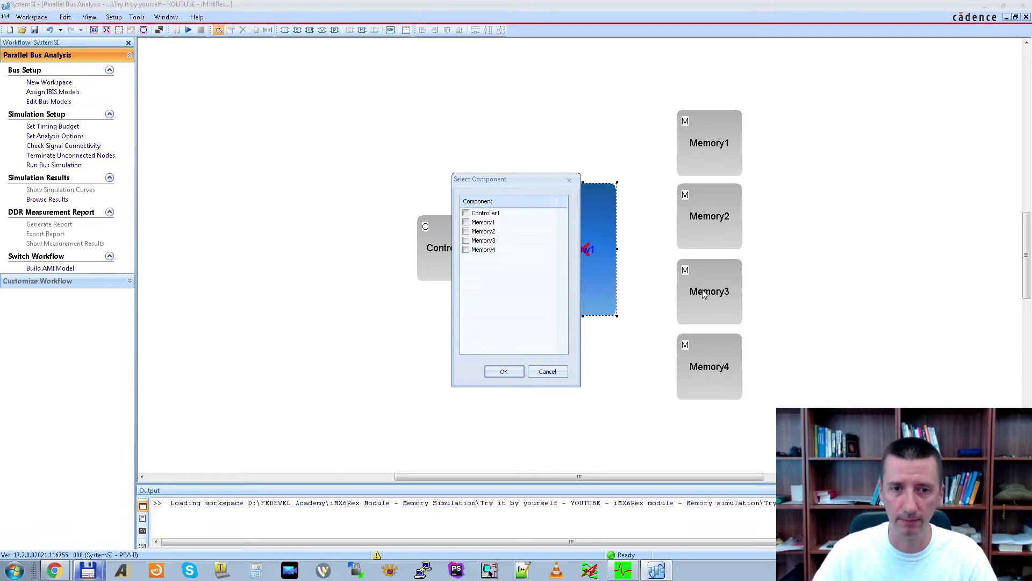
pyautogui.click(514, 214)
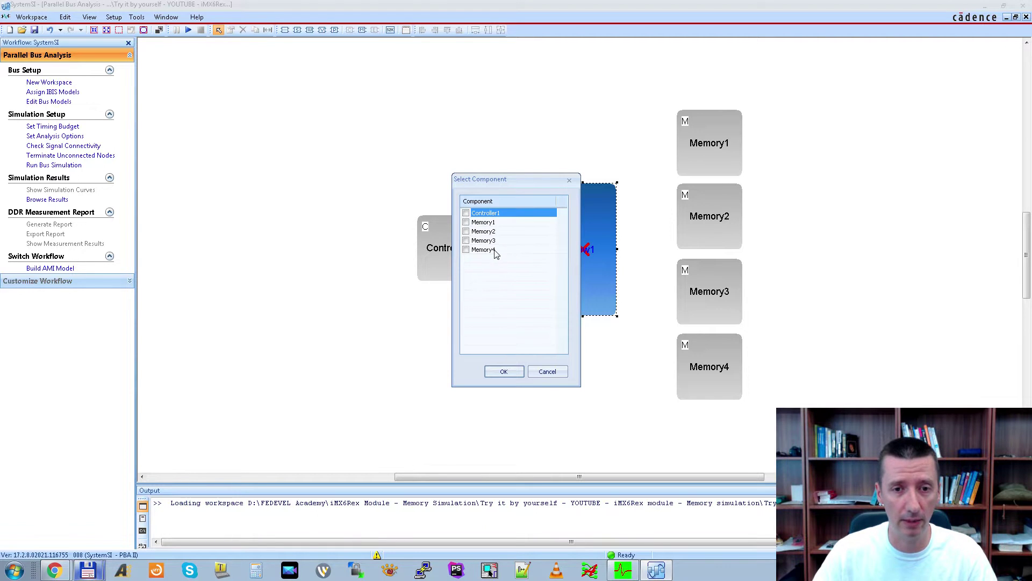
pyautogui.keyDown('shift'); pyautogui.click(513, 251); pyautogui.keyUp('shift')
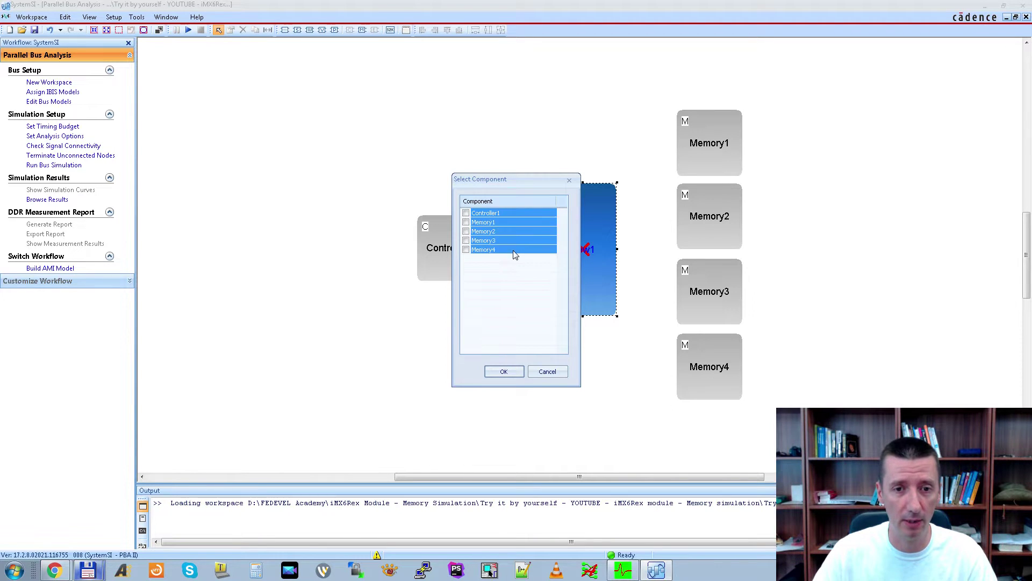
pyautogui.click(466, 250)
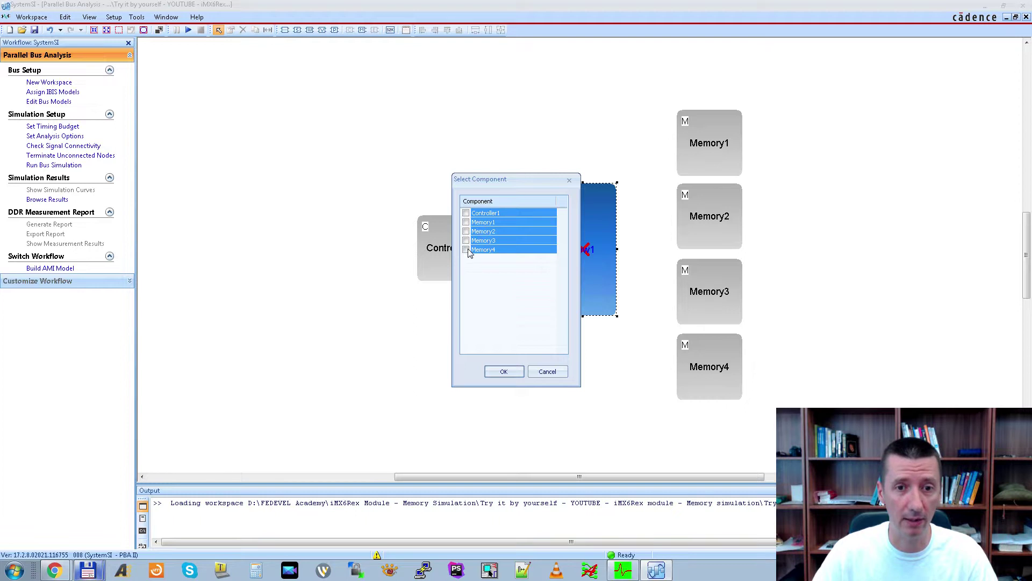
pyautogui.click(504, 372)
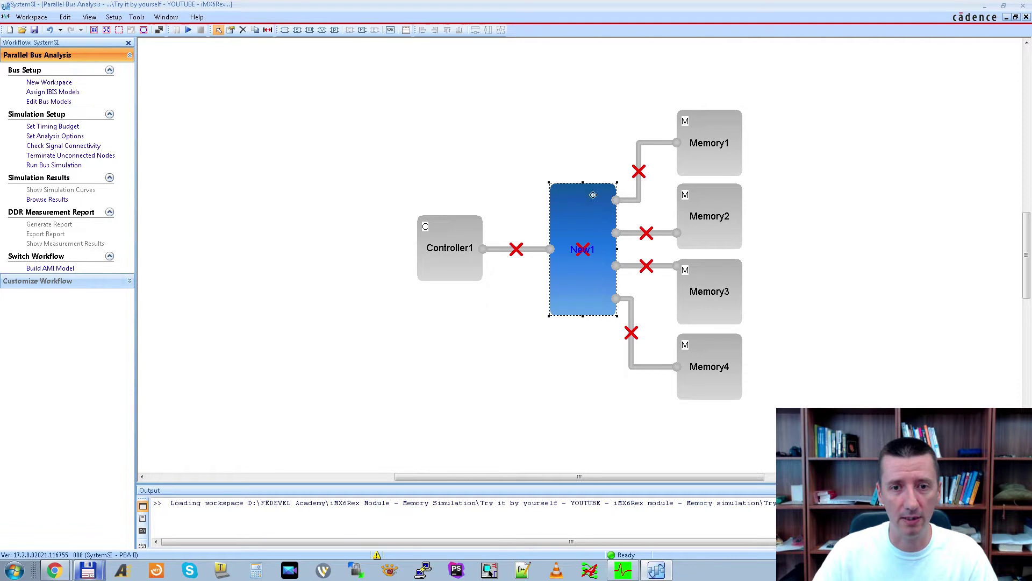
# Rename the net block from New1 to PCB.
pyautogui.doubleClick(583, 223)
pyautogui.click(224, 249)
pyautogui.doubleClick(213, 249)
pyautogui.write('PCB')
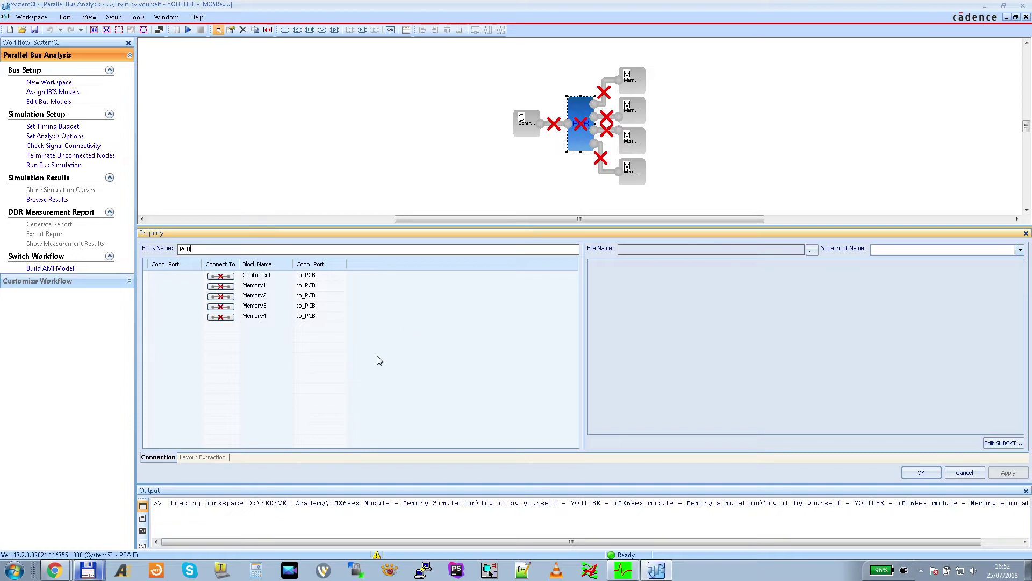
# Load the iMX6Rex memory simulation .spd file as the PCB block's layout and begin layout setup.
pyautogui.click(210, 457)
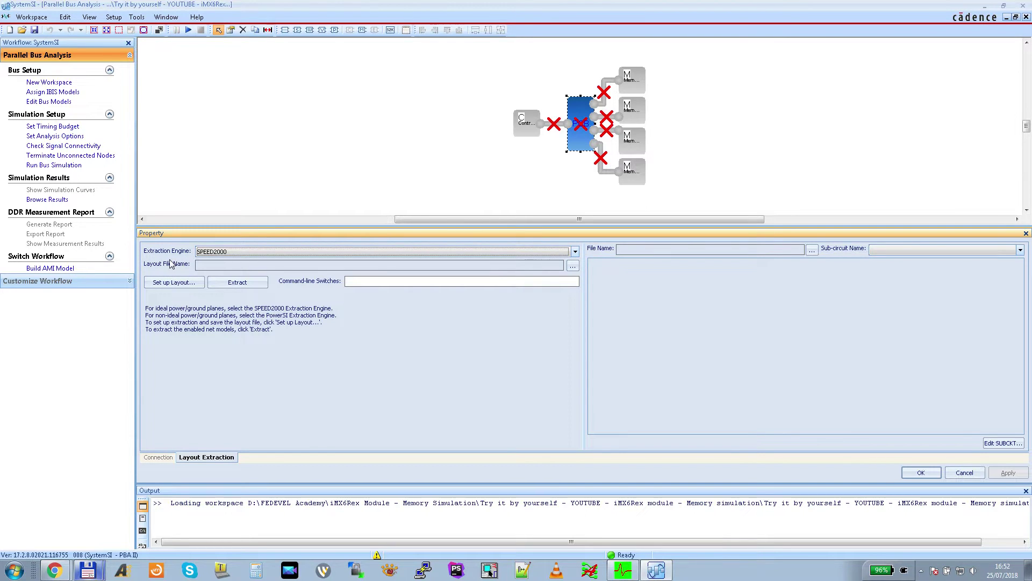
pyautogui.click(573, 266)
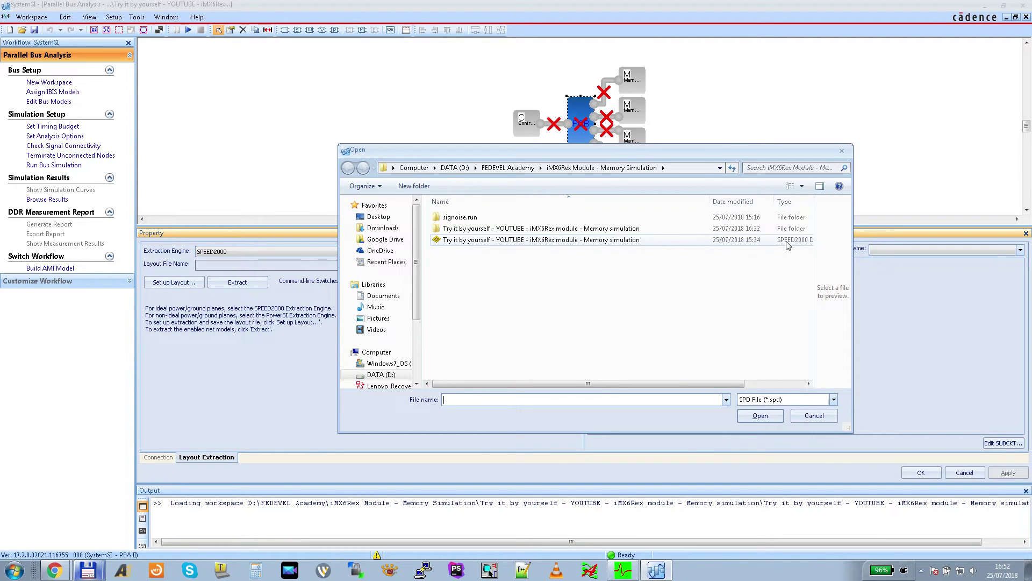
pyautogui.click(574, 243)
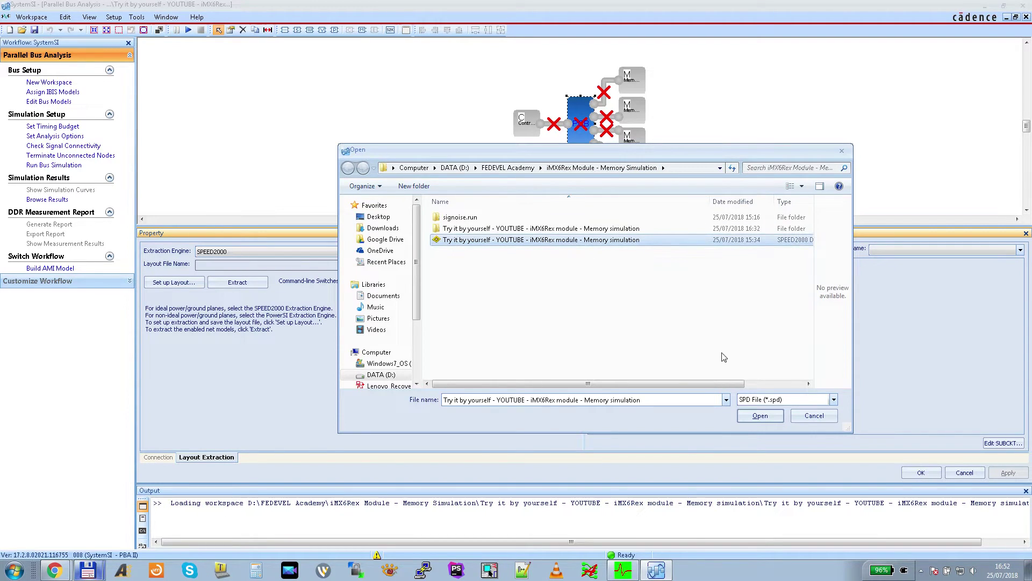
pyautogui.click(756, 418)
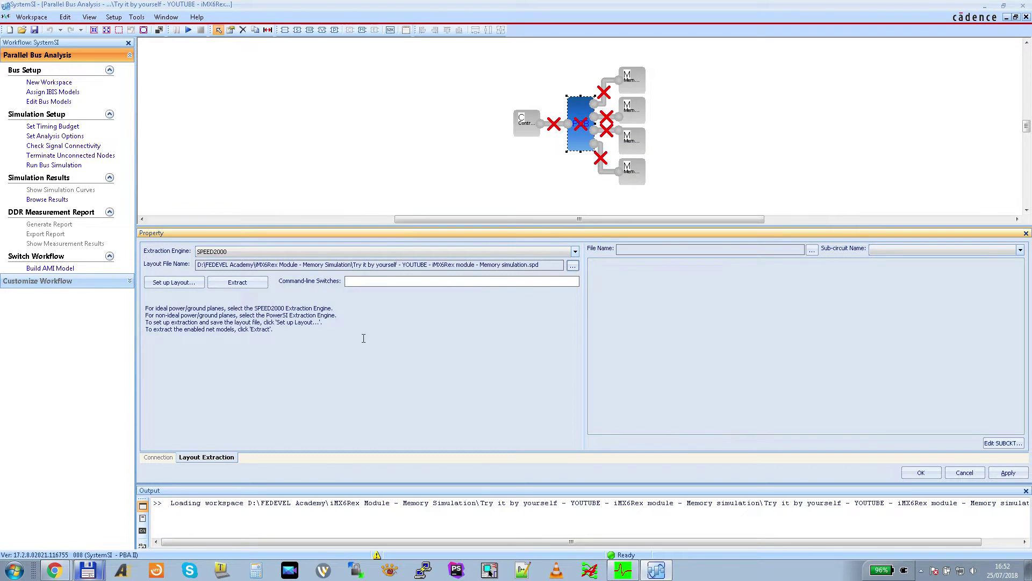
pyautogui.click(178, 285)
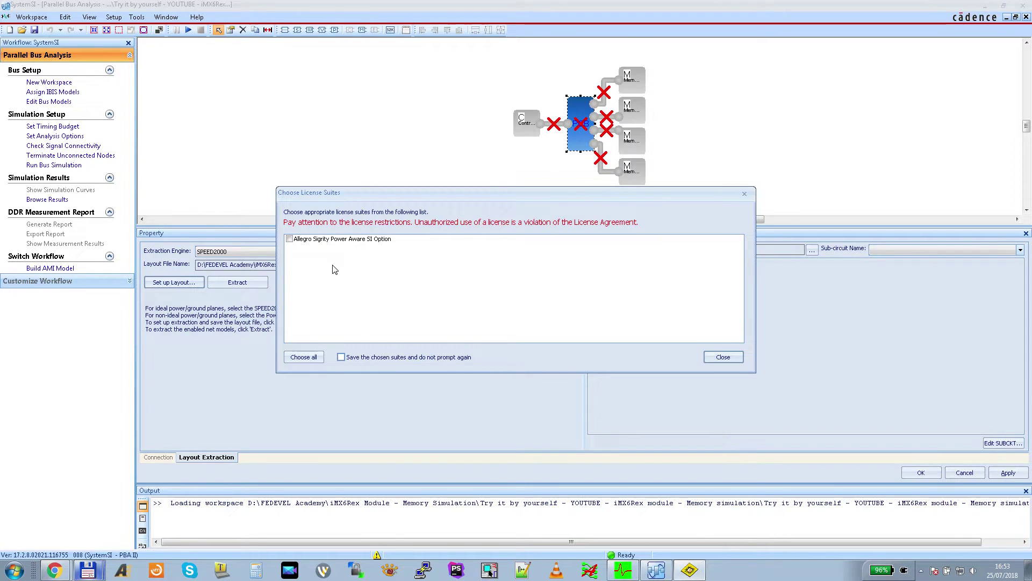
# Choose all licence suites, including Allegro Sigrity Power Aware SI Option, to launch SPEED2000 Generator.
pyautogui.click(305, 360)
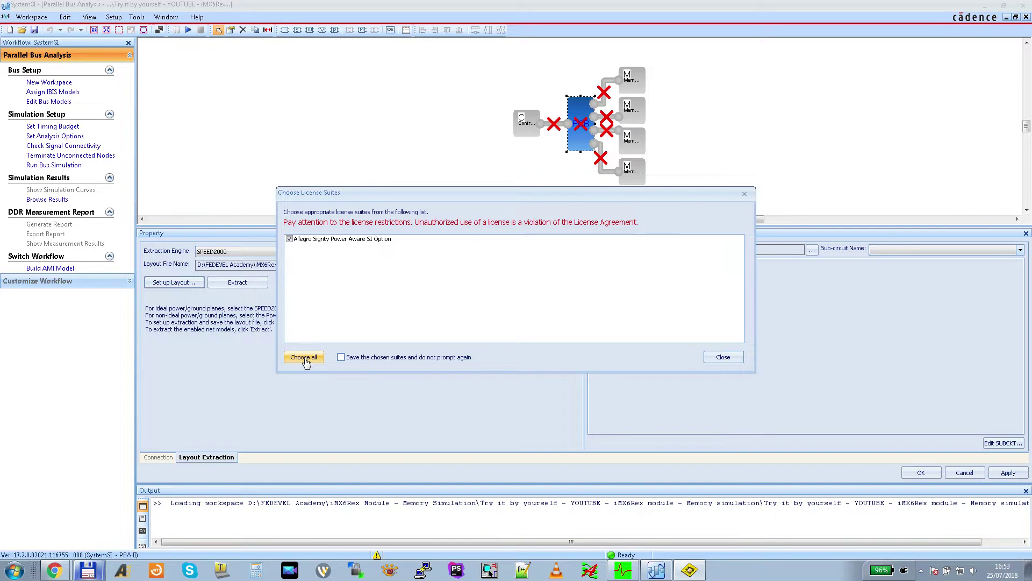
pyautogui.click(729, 357)
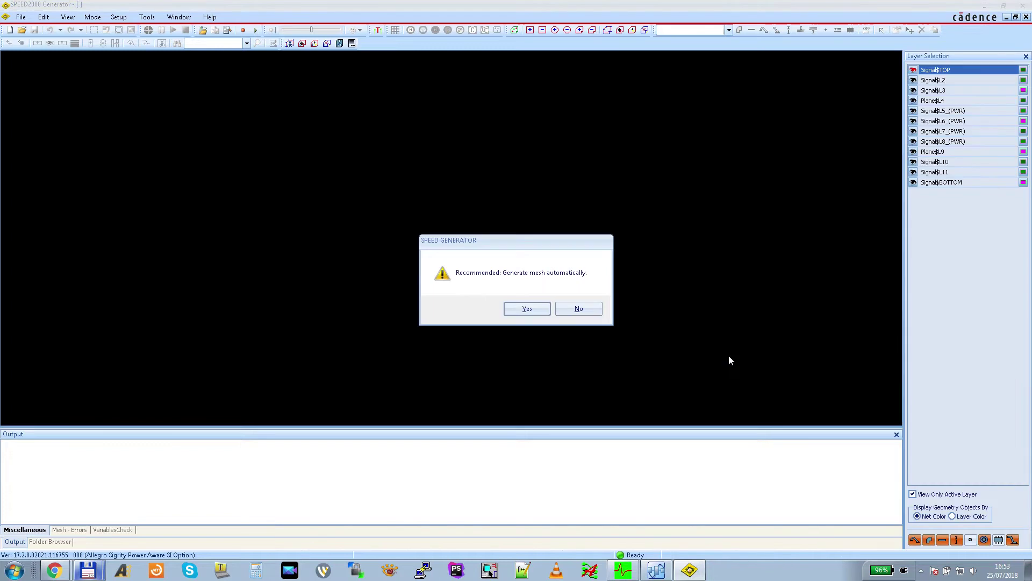
# Generate the mesh automatically, show component outlines with reference labels, and bring up Net Manager.
pyautogui.click(541, 312)
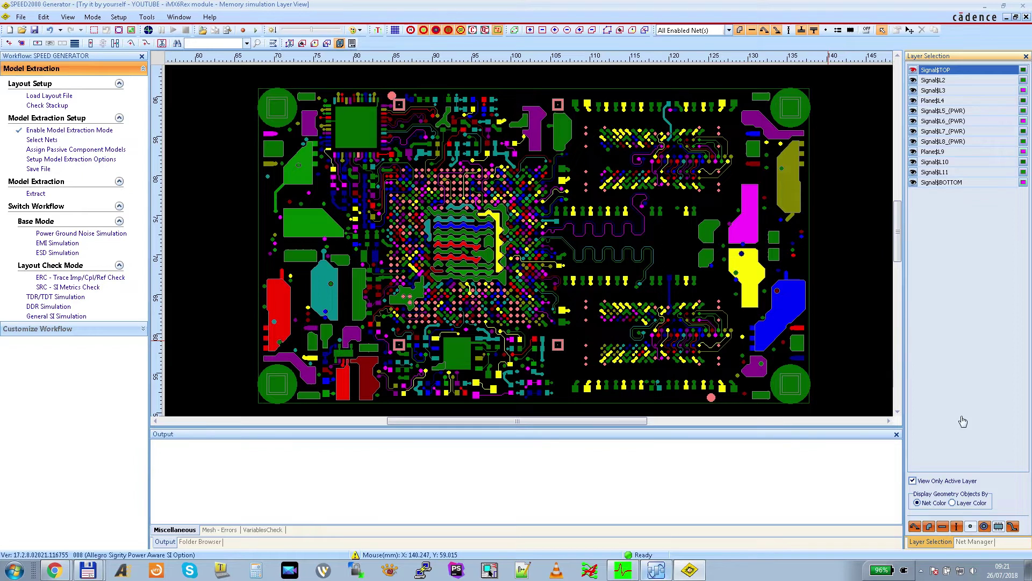
pyautogui.click(999, 527)
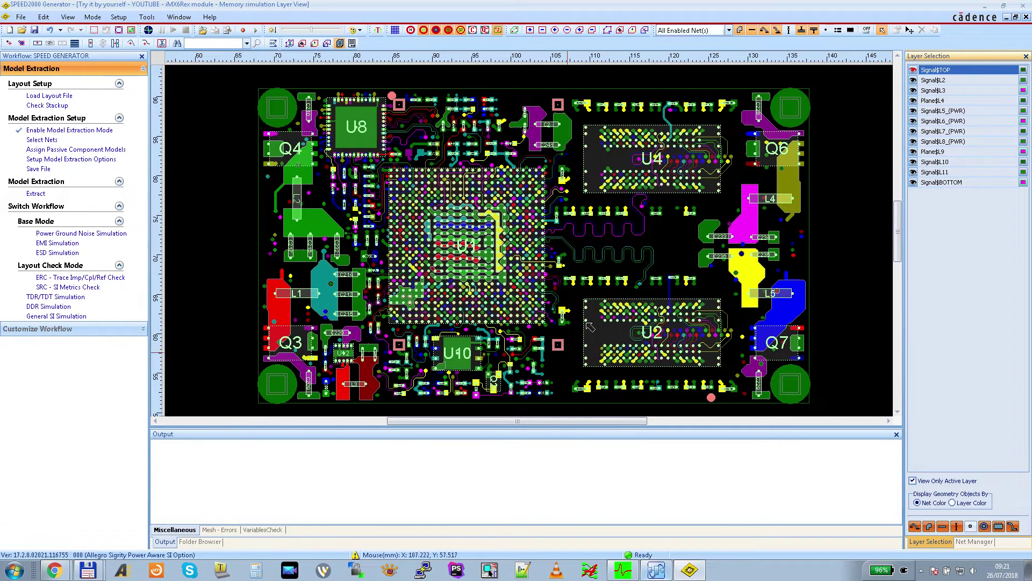
pyautogui.click(976, 542)
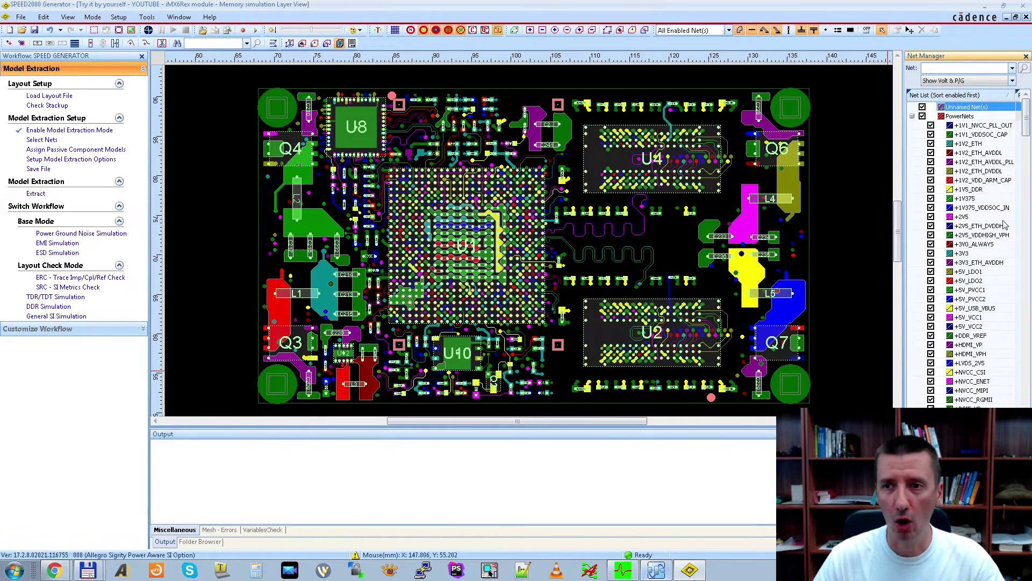
# Disable all nets, then re-enable only DRAM_CLK0_N.
pyautogui.click(913, 117)
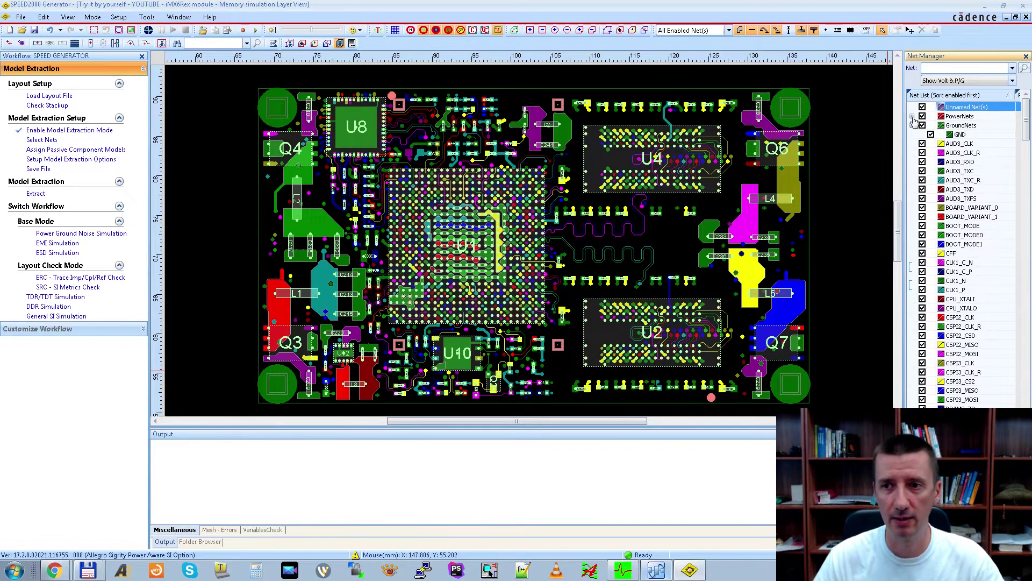
pyautogui.rightClick(957, 164)
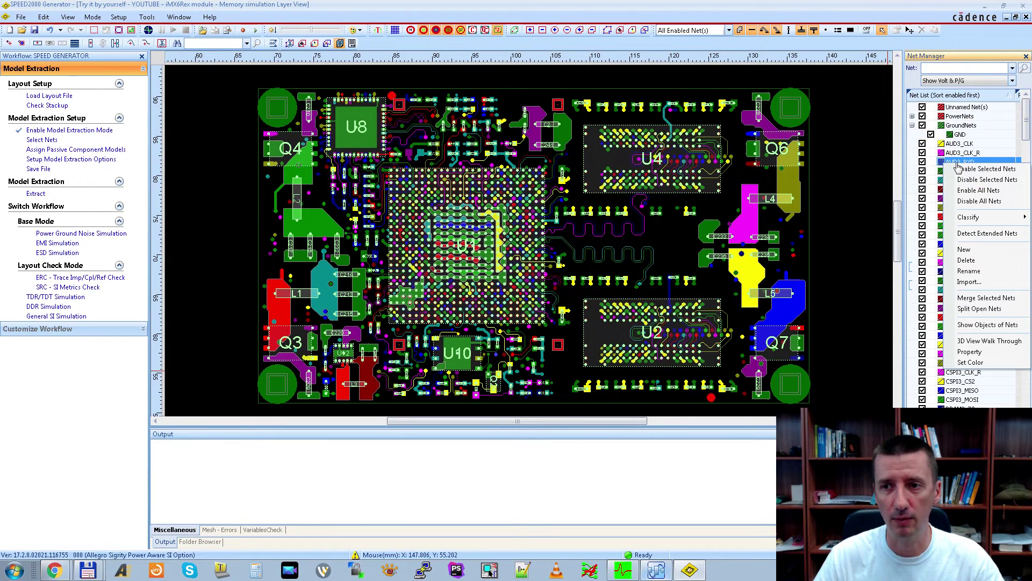
pyautogui.click(979, 201)
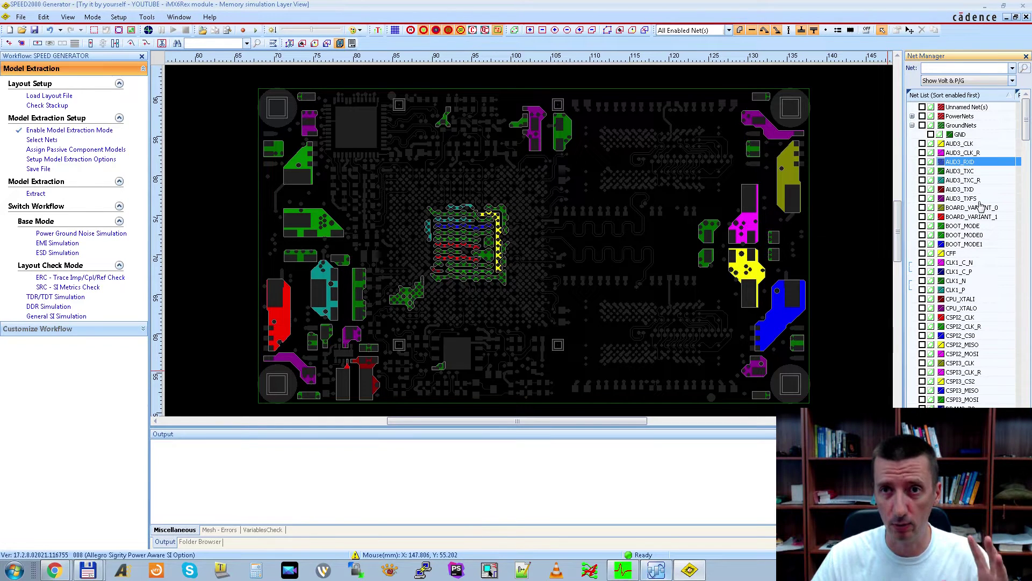
pyautogui.moveTo(1027, 123); pyautogui.dragTo(1027, 164)
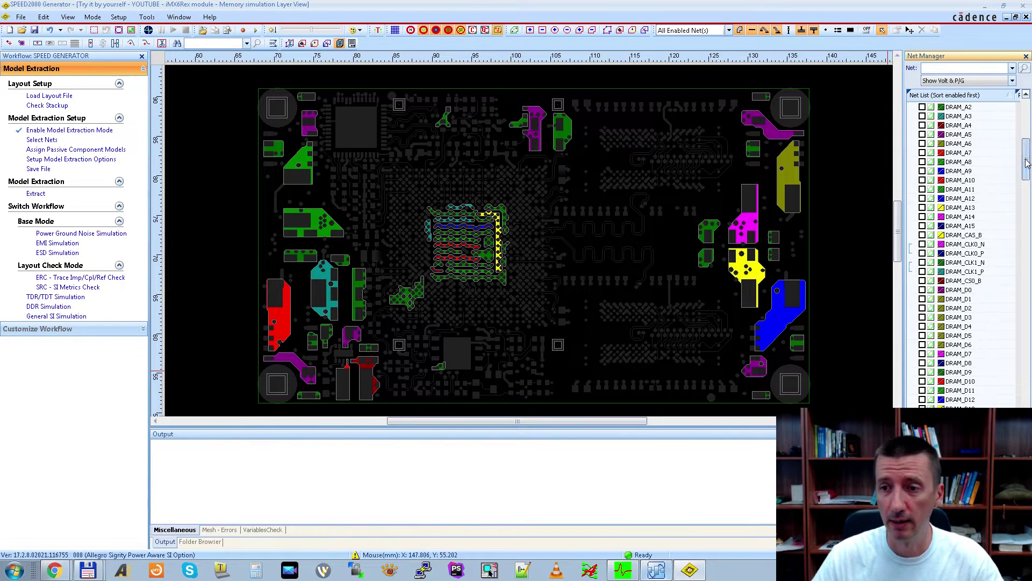
pyautogui.click(923, 245)
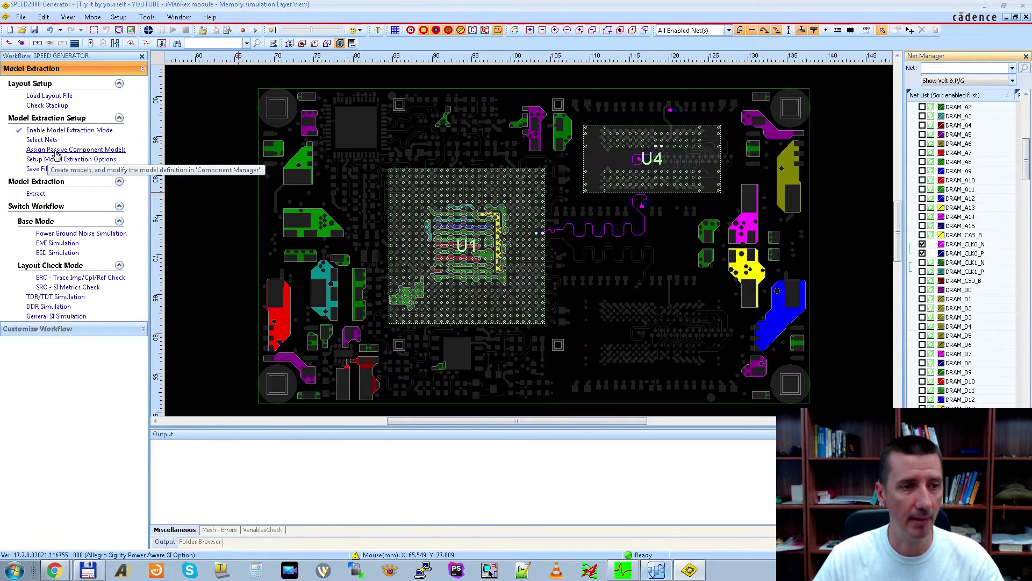
# In Component Manager, select resistor R2 and edit its R0402_144_200 model.
pyautogui.click(102, 152)
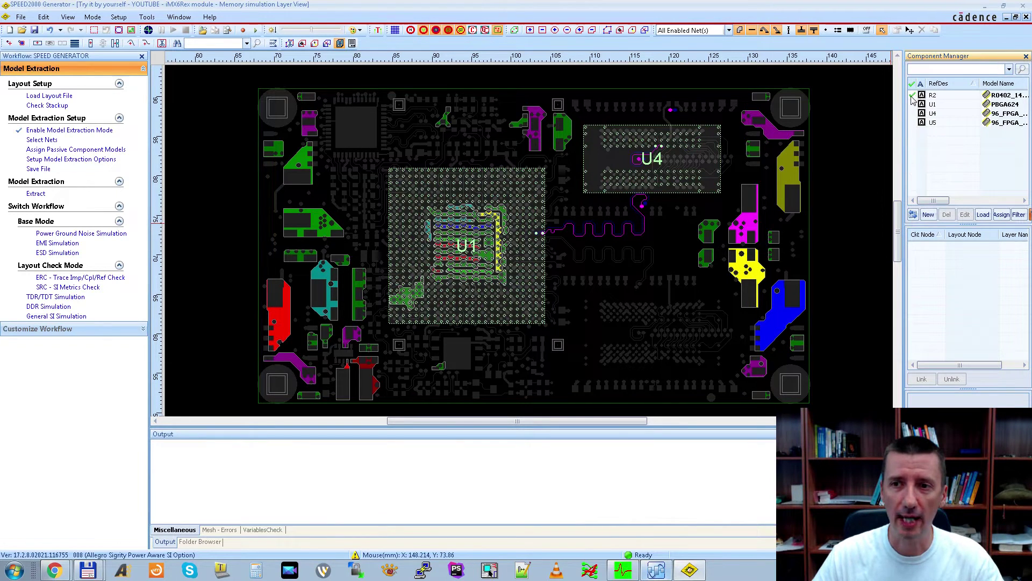
pyautogui.click(945, 100)
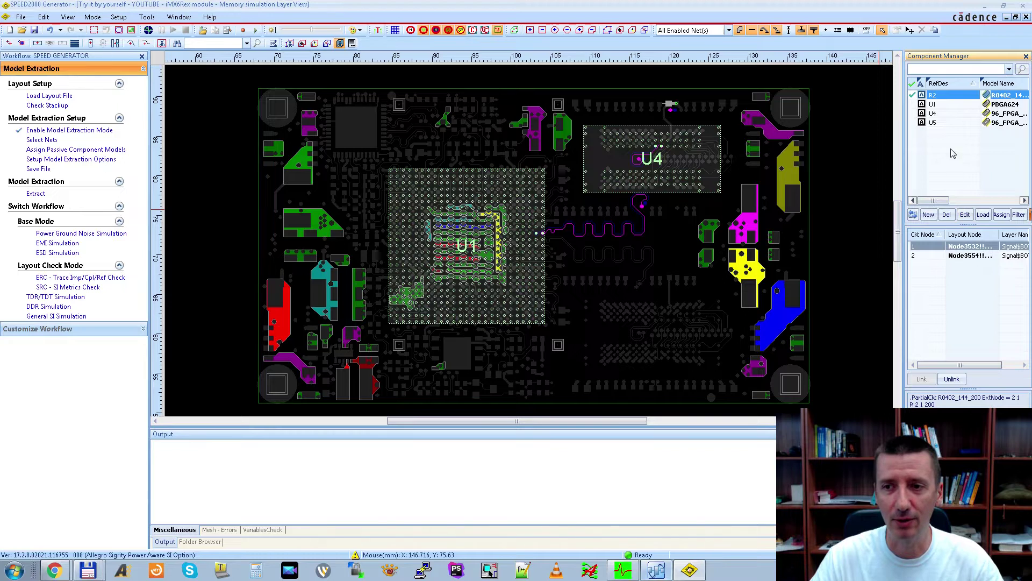
pyautogui.click(935, 104)
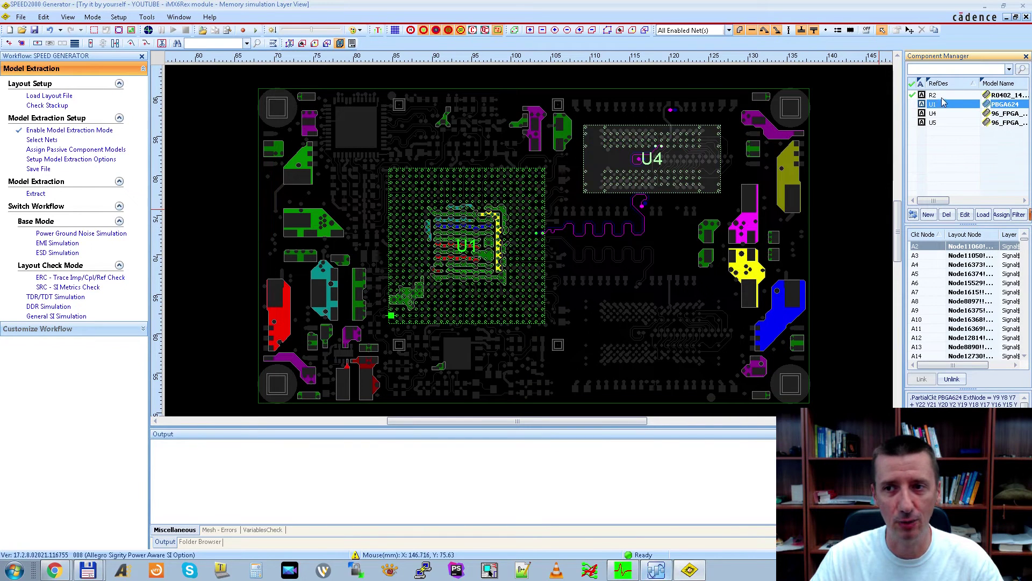
pyautogui.click(933, 95)
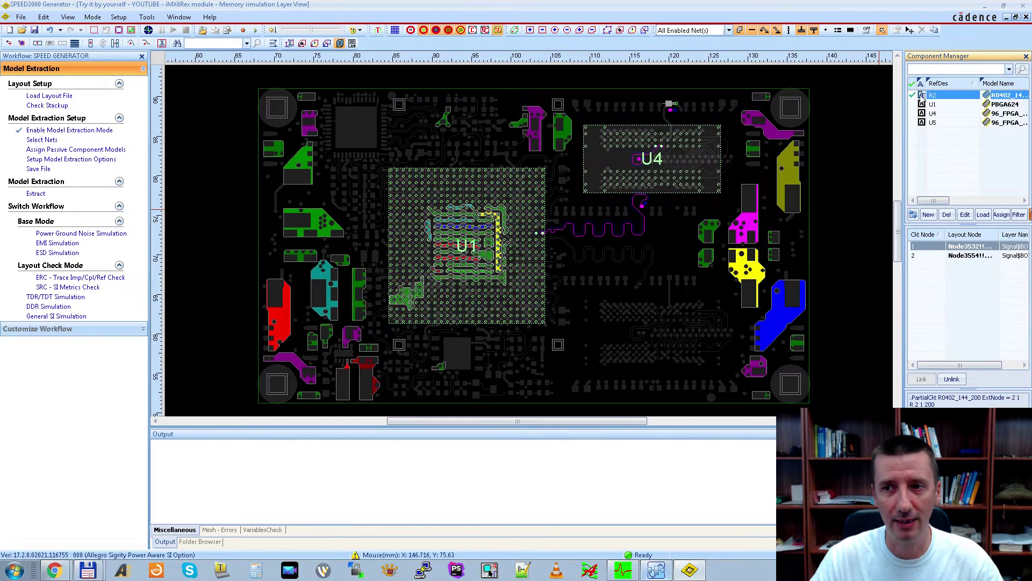
pyautogui.click(966, 215)
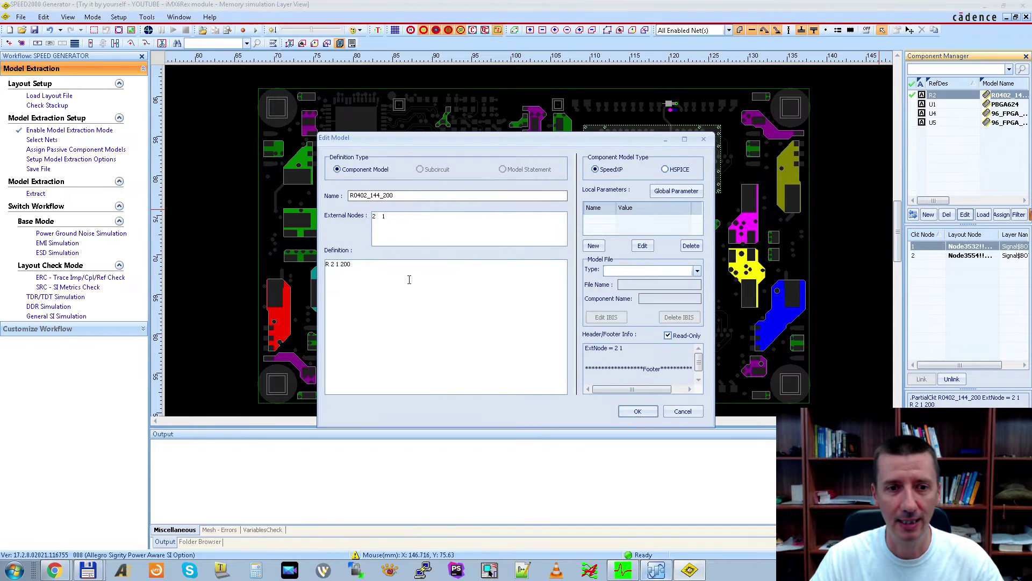
# Highlight R2's 'R 2 1 200' definition, then bring the Total Commander file manager forward.
pyautogui.moveTo(394, 265); pyautogui.dragTo(323, 264)
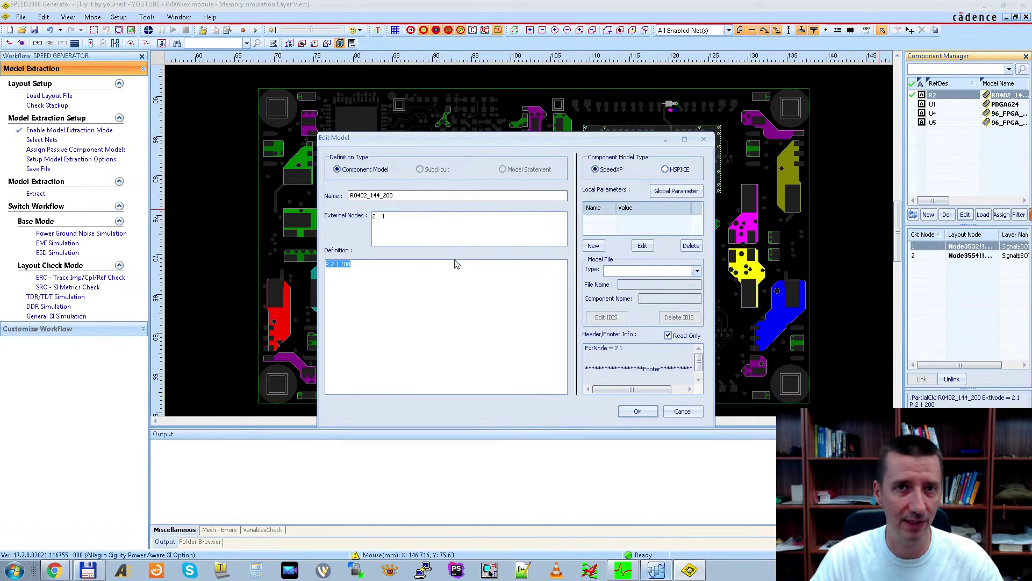
pyautogui.moveTo(388, 265); pyautogui.dragTo(323, 265)
pyautogui.tripleClick(336, 269)
pyautogui.moveTo(350, 265); pyautogui.dragTo(343, 264)
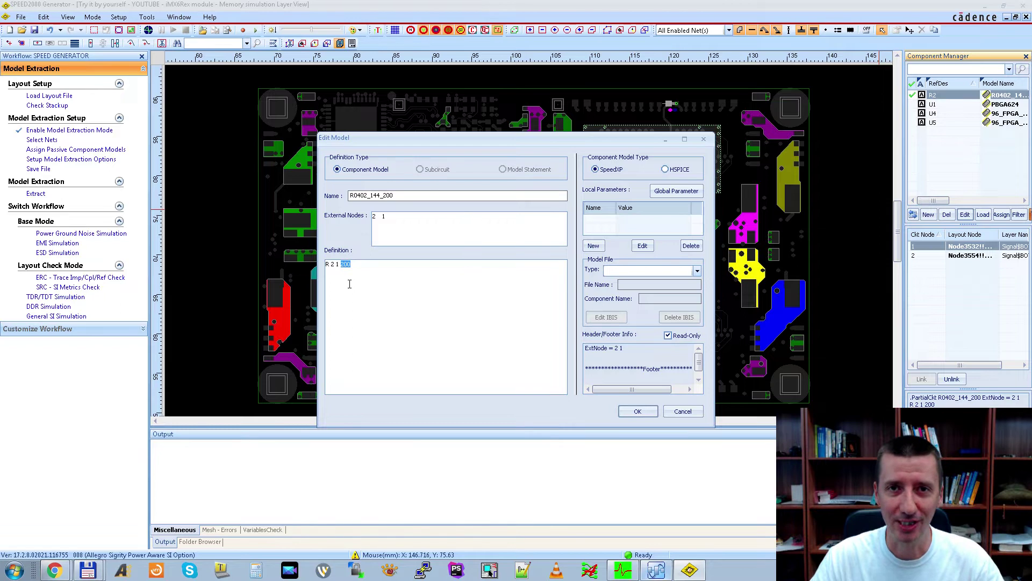
pyautogui.moveTo(353, 264); pyautogui.dragTo(325, 265)
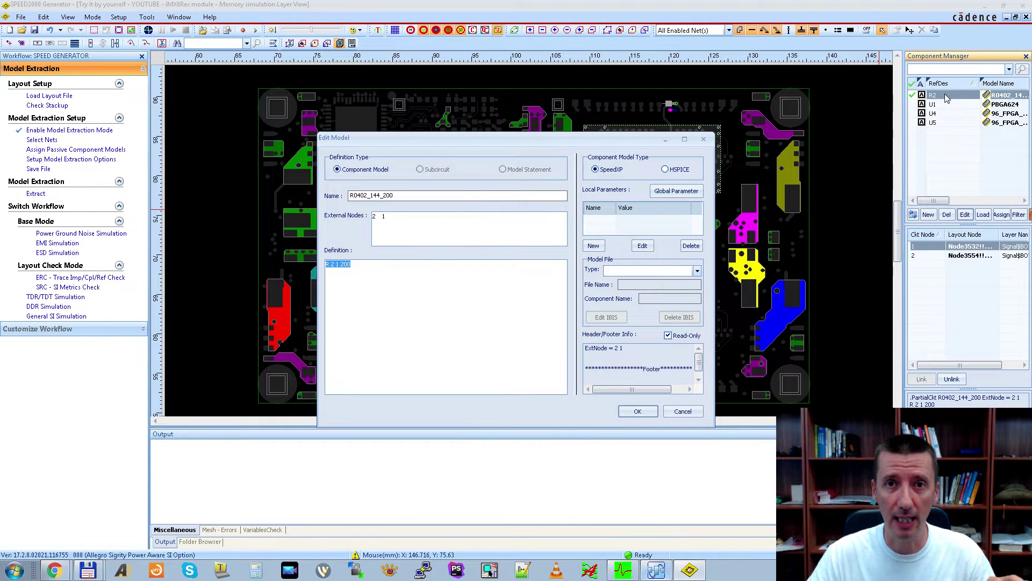
pyautogui.click(88, 570)
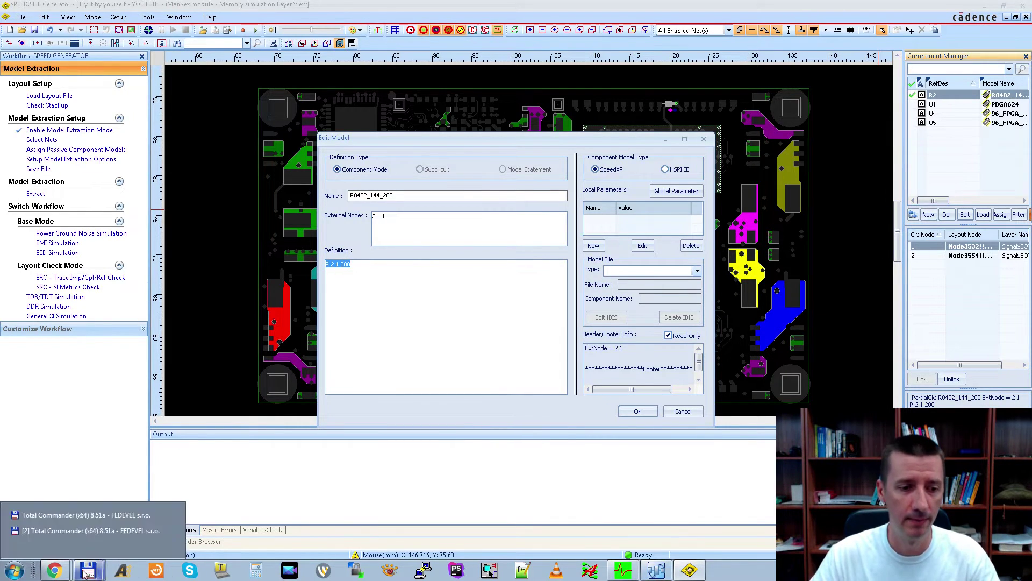
pyautogui.click(79, 514)
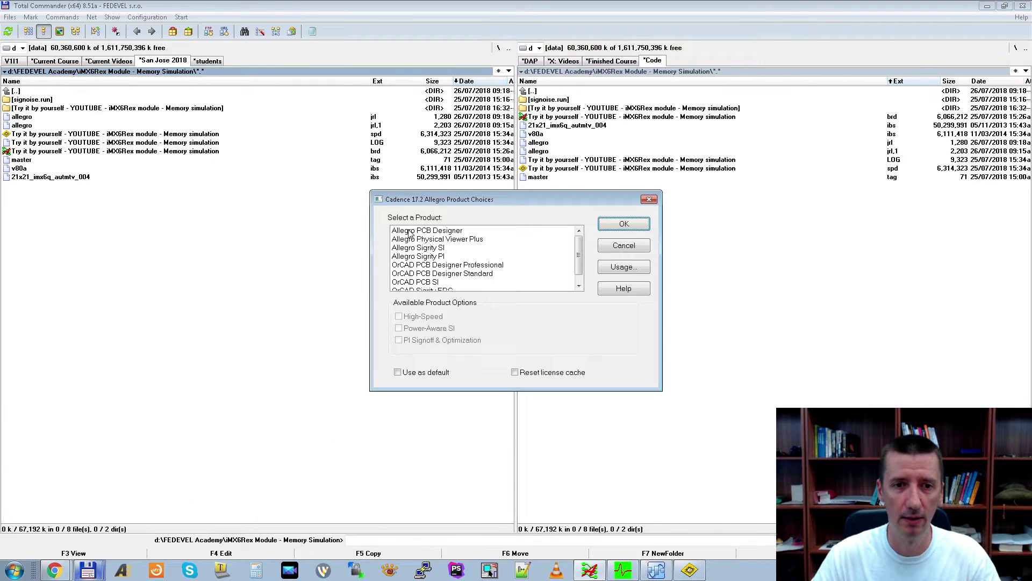
# Launch Allegro PCB Designer and filter the Part Logic list to RefDes R2.
pyautogui.click(608, 228)
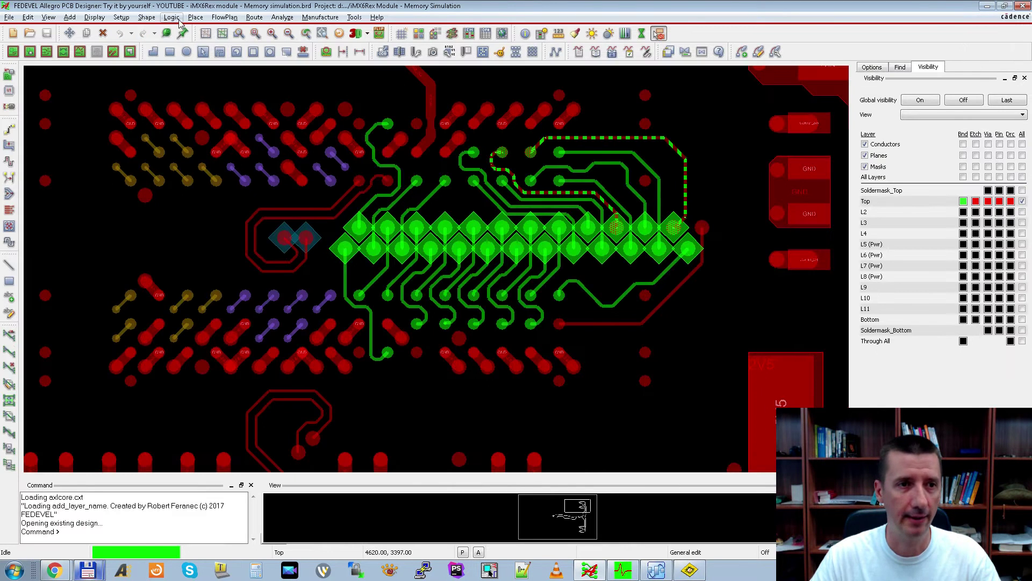
pyautogui.click(171, 17)
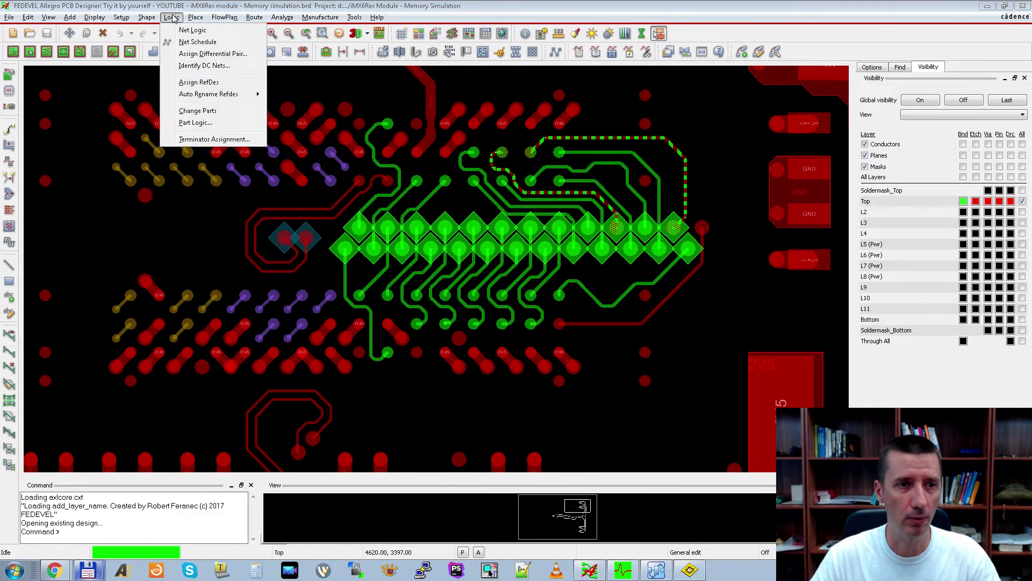
pyautogui.click(186, 123)
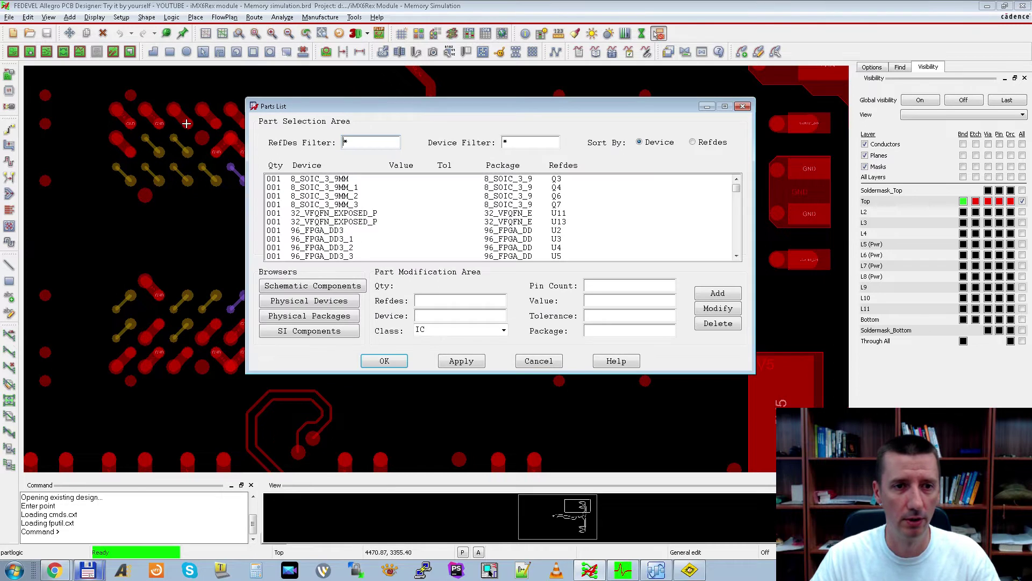
pyautogui.write('R2')
pyautogui.press('Return')
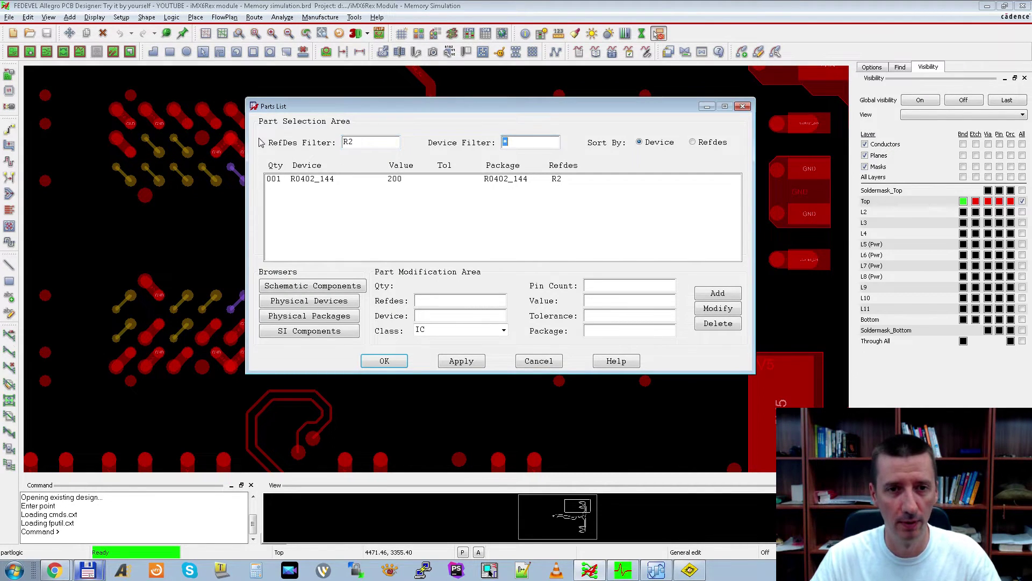
# Confirm R2's value of 200 in the parts list, then return to SPEED2000.
pyautogui.click(388, 178)
pyautogui.moveTo(601, 300); pyautogui.dragTo(566, 301)
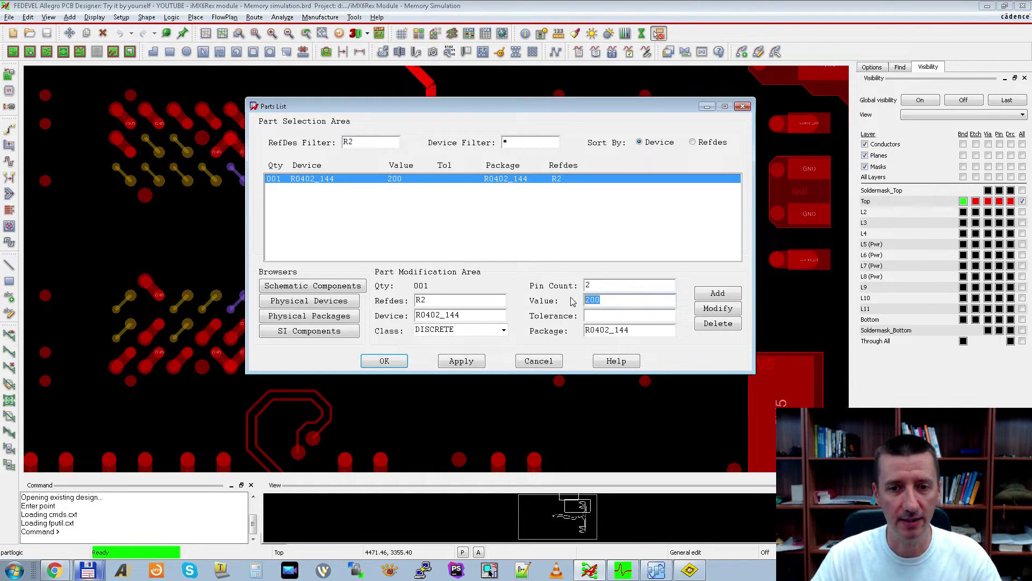
pyautogui.click(605, 303)
pyautogui.doubleClick(597, 300)
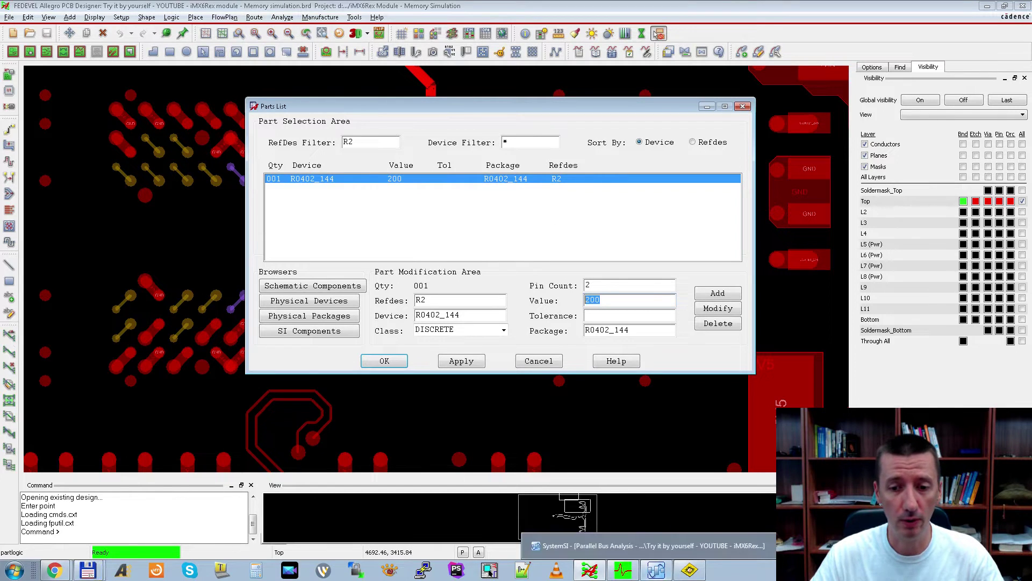
pyautogui.click(688, 571)
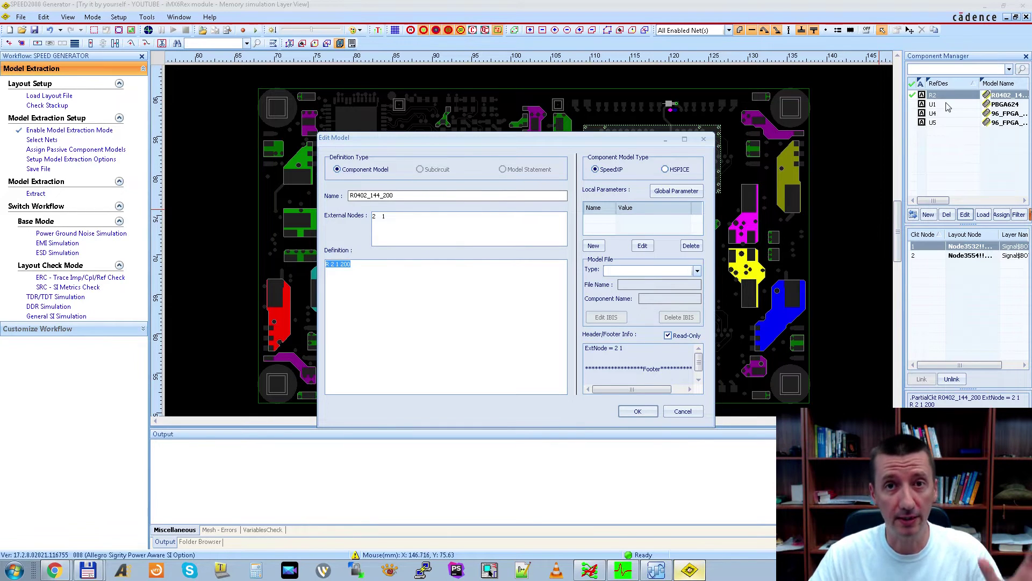
# Compare R2's 'R 2 1 200' definition against Allegro's value 200, then close Edit Model unchanged.
pyautogui.click(381, 263)
pyautogui.hotkey('ctrl', 'a')
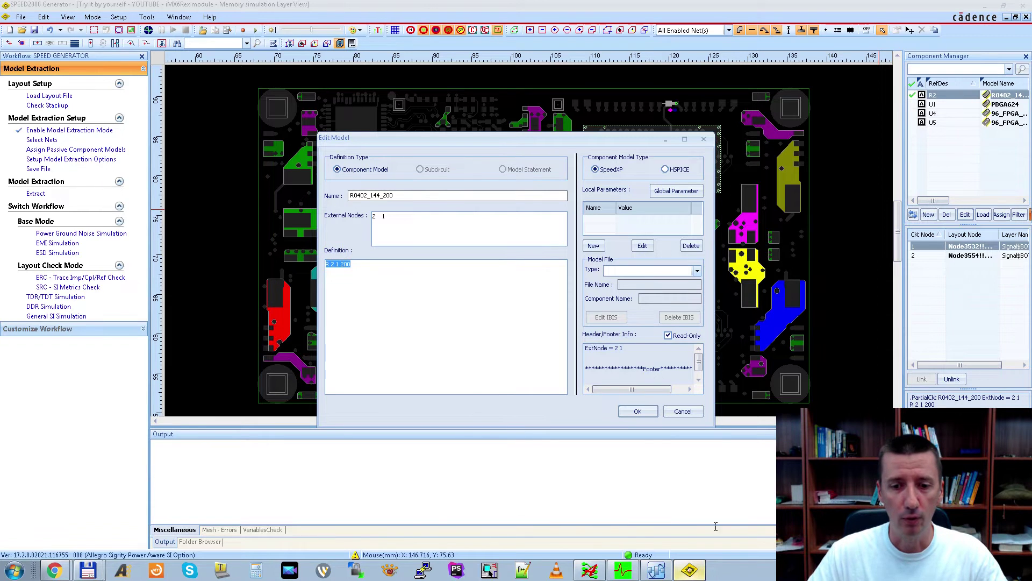
pyautogui.click(592, 571)
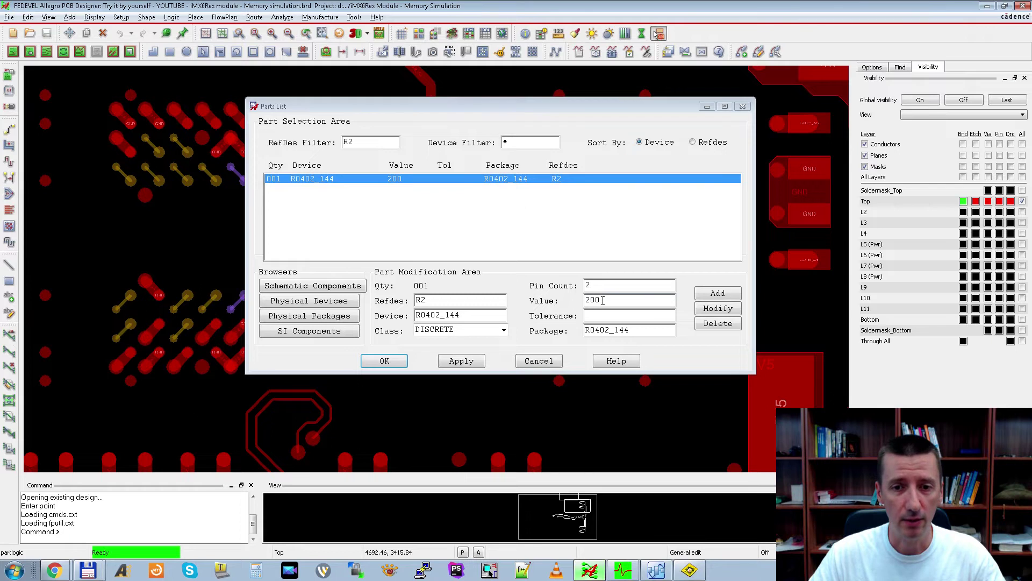
pyautogui.click(565, 300)
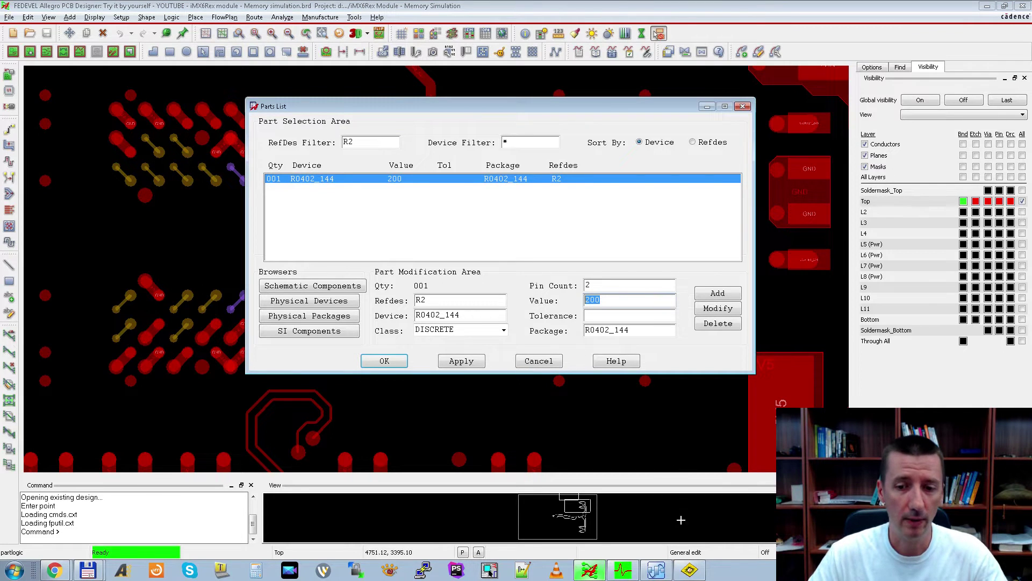
pyautogui.click(689, 570)
pyautogui.click(399, 289)
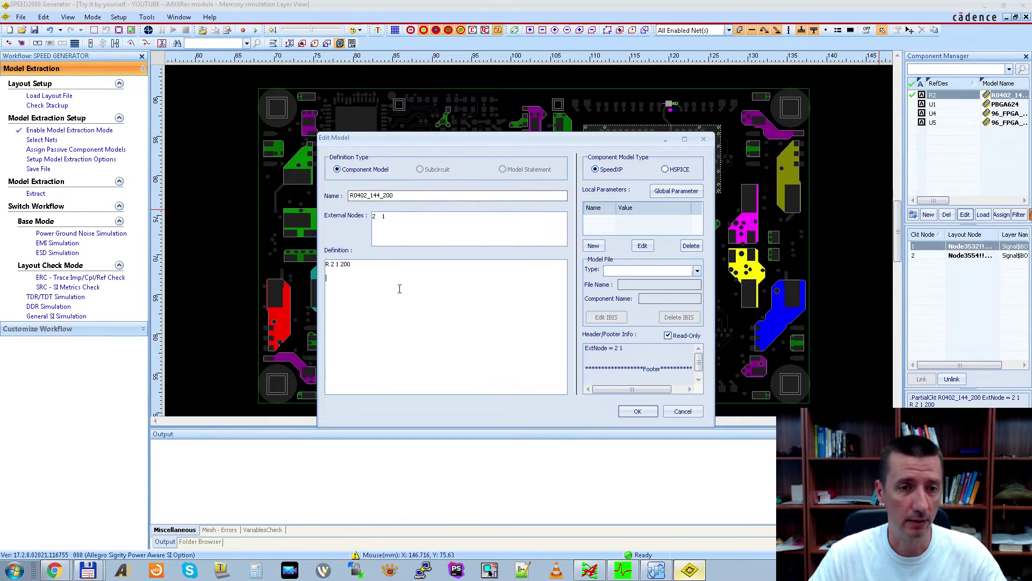
pyautogui.moveTo(374, 265); pyautogui.dragTo(281, 257)
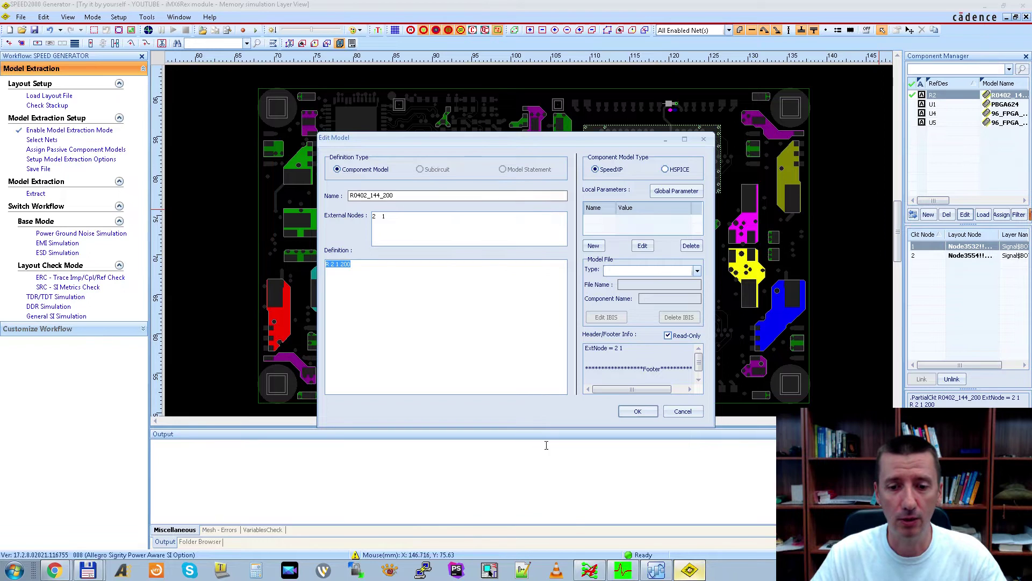
pyautogui.click(591, 571)
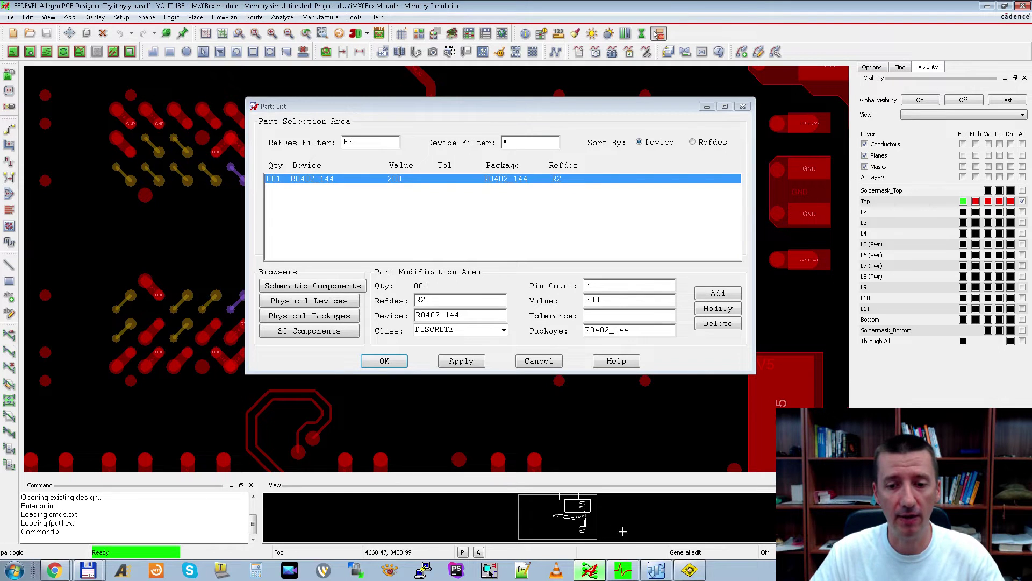
pyautogui.click(689, 571)
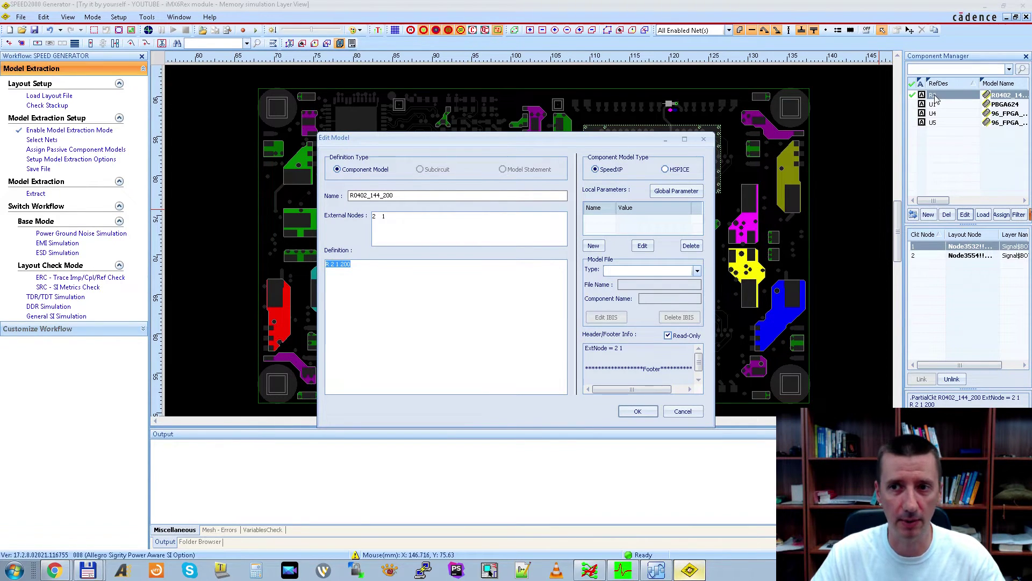
pyautogui.click(703, 141)
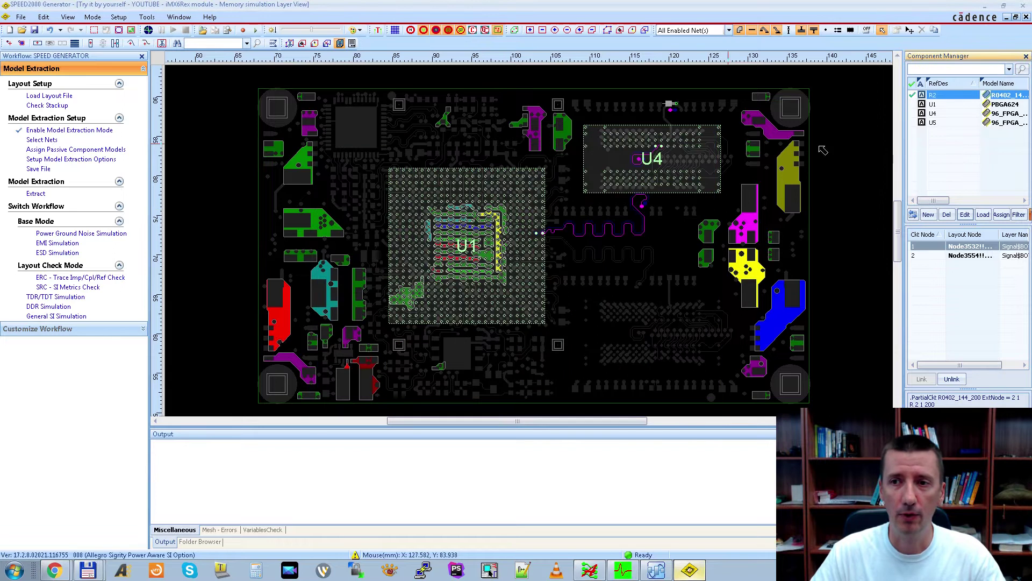
# Inspect the pin connections of U1, U4, U5 and resistor R2 in Component Manager.
pyautogui.click(935, 104)
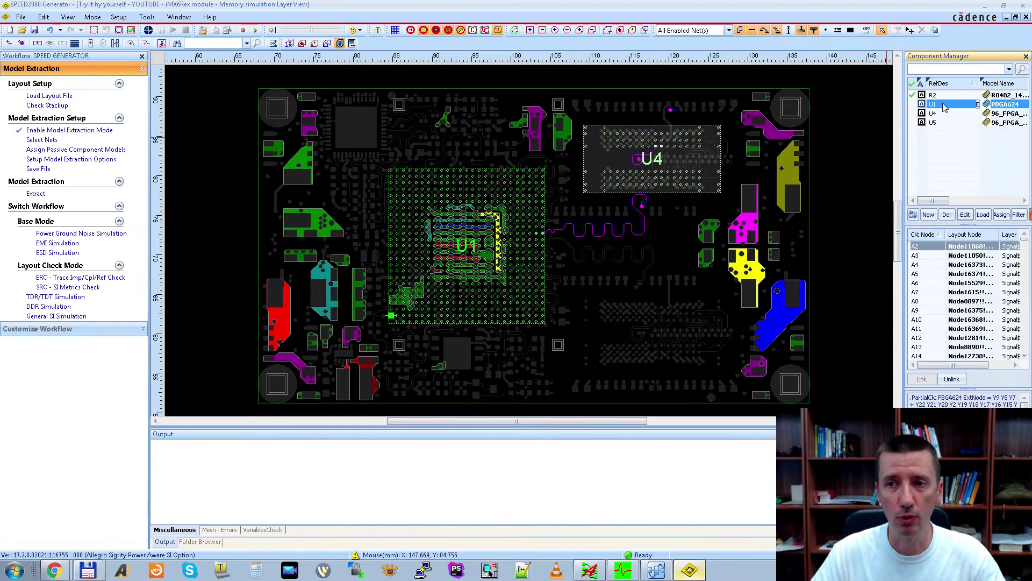
pyautogui.click(944, 113)
pyautogui.click(943, 123)
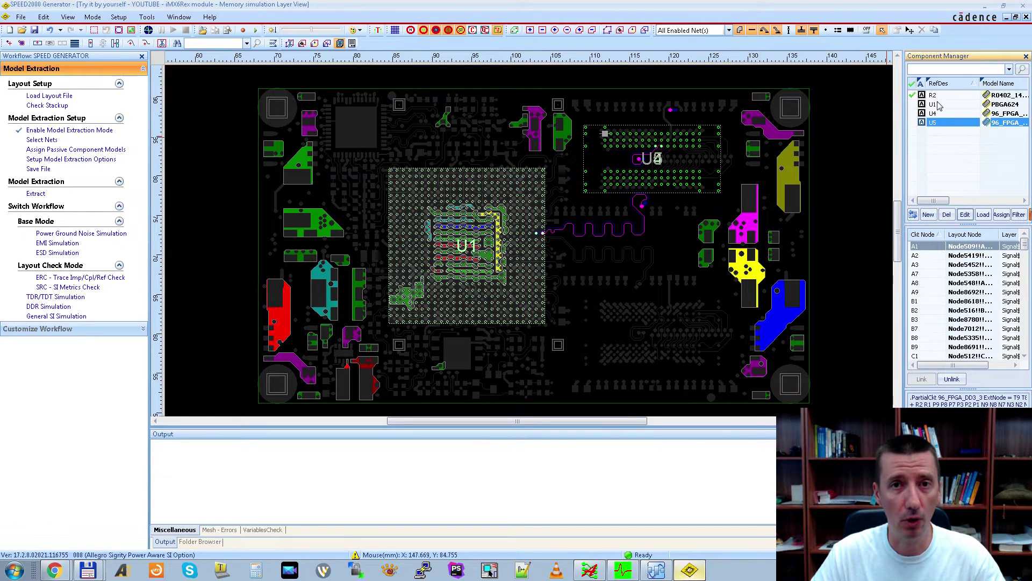
pyautogui.click(656, 571)
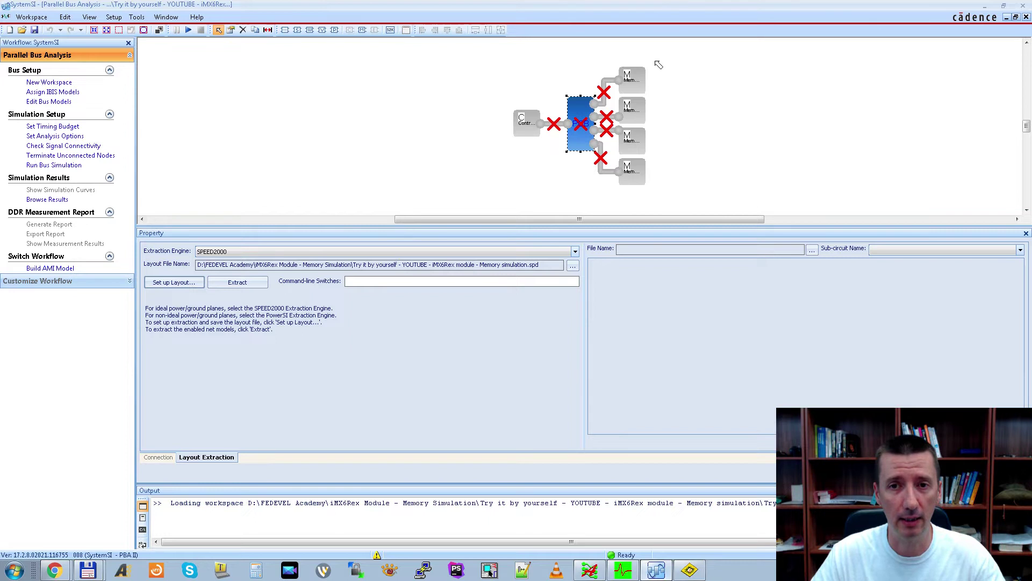
pyautogui.click(986, 6)
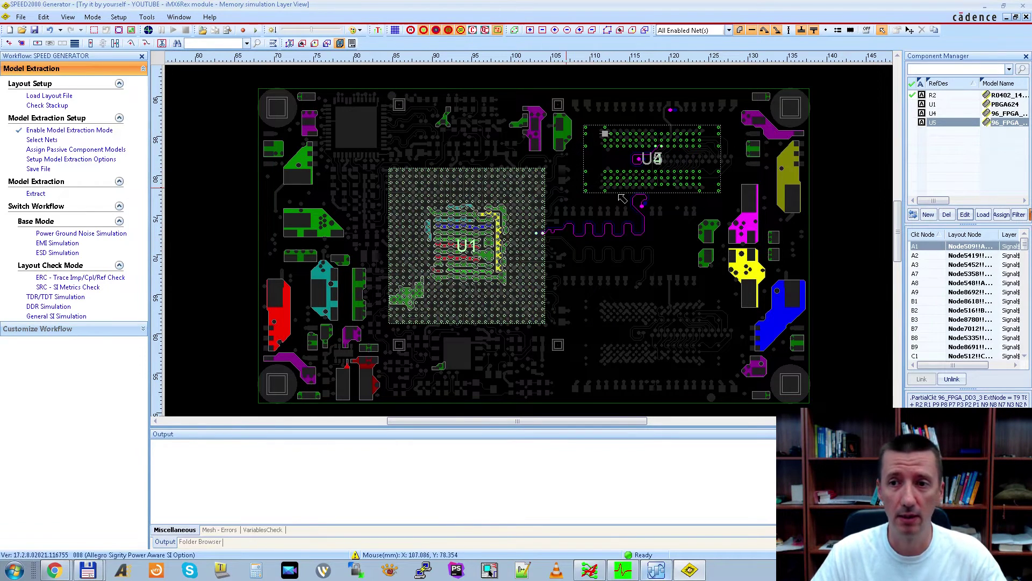
pyautogui.click(933, 95)
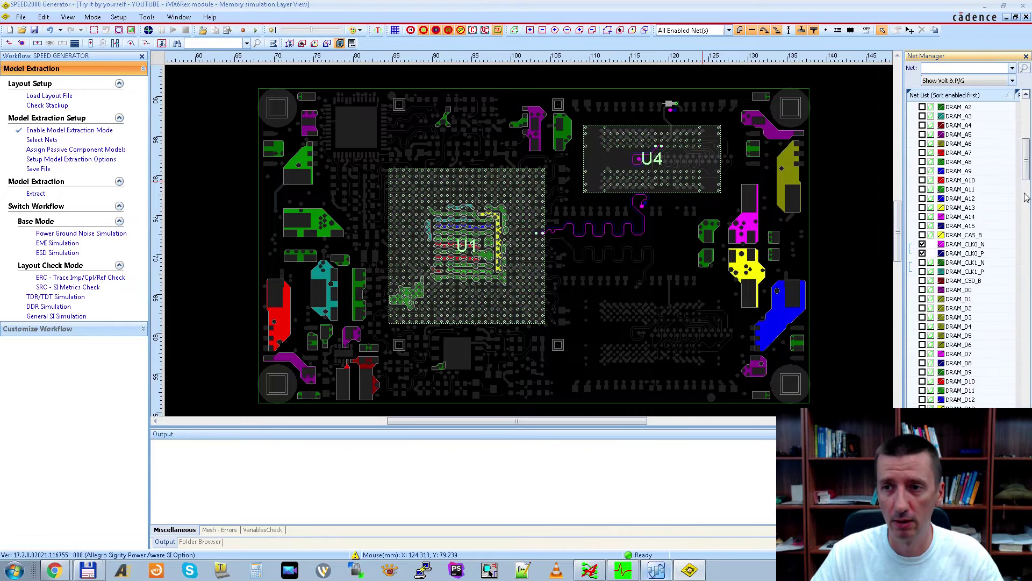
# Enable every power net and the ground nets, including GND.
pyautogui.moveTo(1027, 173); pyautogui.dragTo(1030, 125)
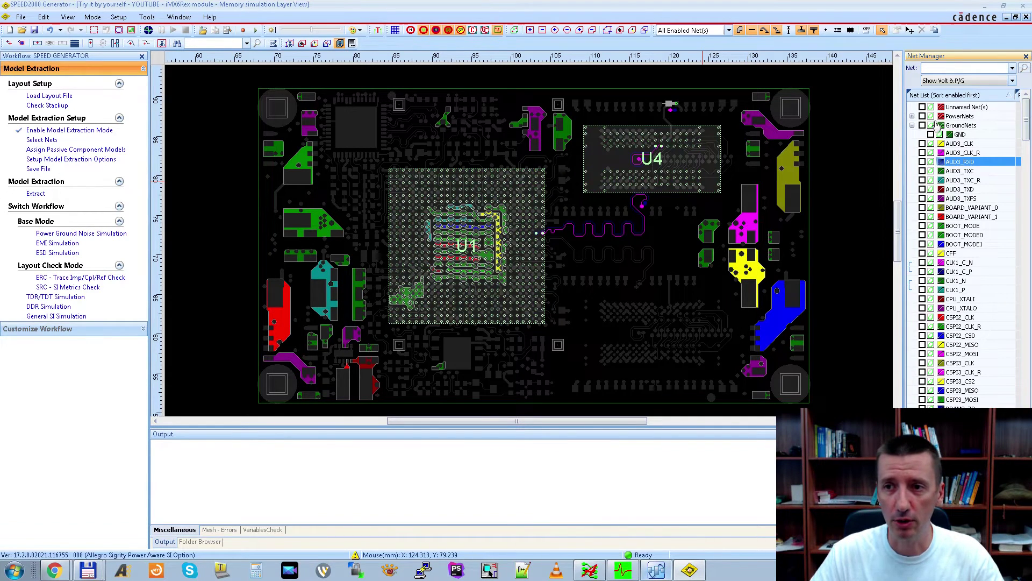
pyautogui.click(913, 117)
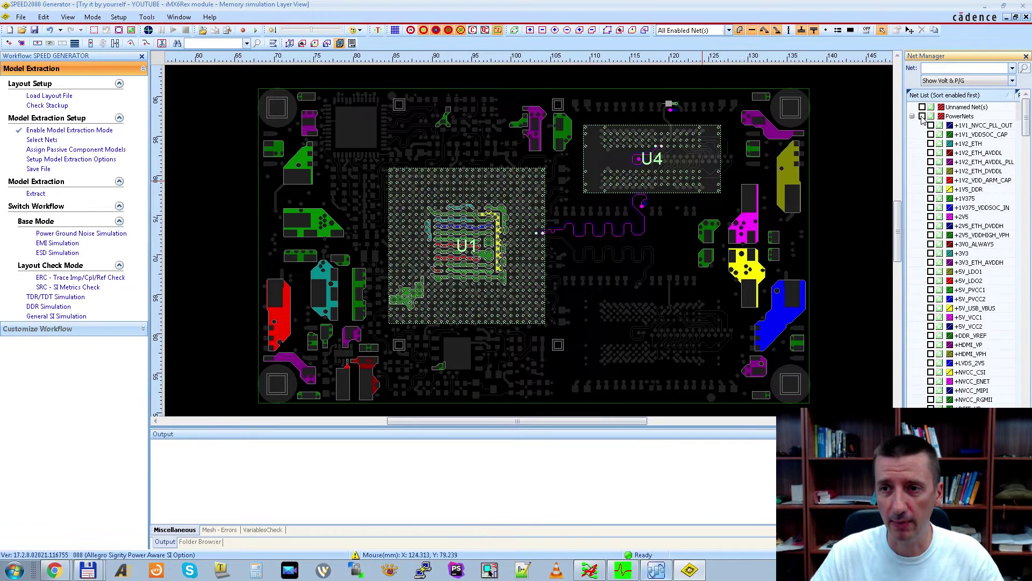
pyautogui.click(922, 117)
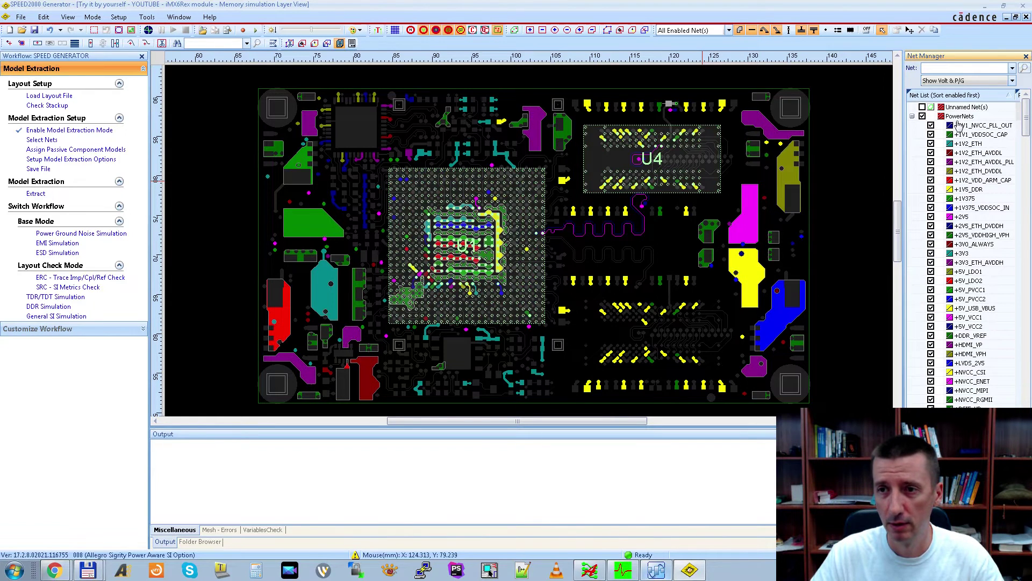
pyautogui.click(912, 117)
pyautogui.click(923, 126)
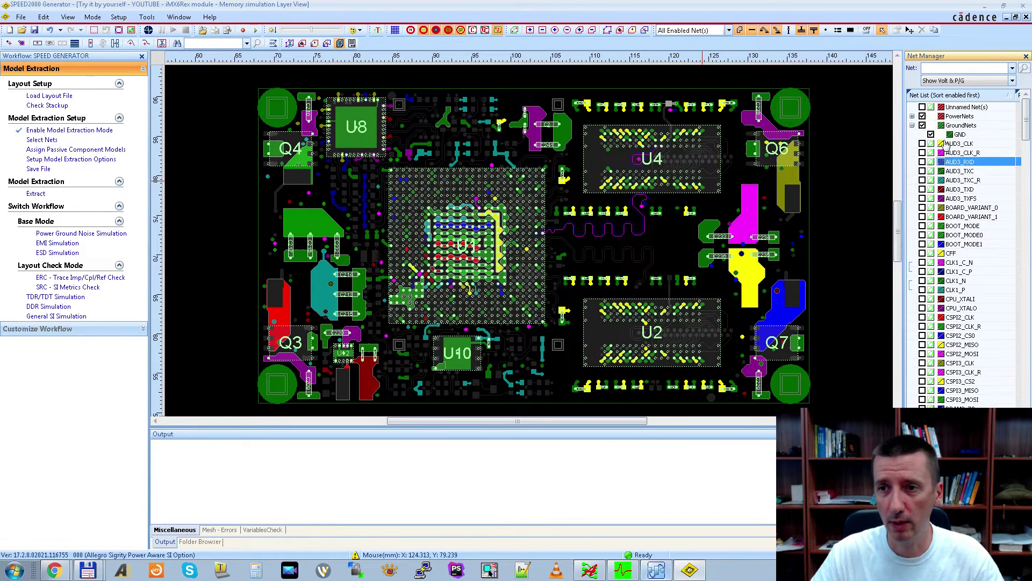
# Filter the nets by DRAM_* and enable all matching DRAM nets.
pyautogui.click(955, 69)
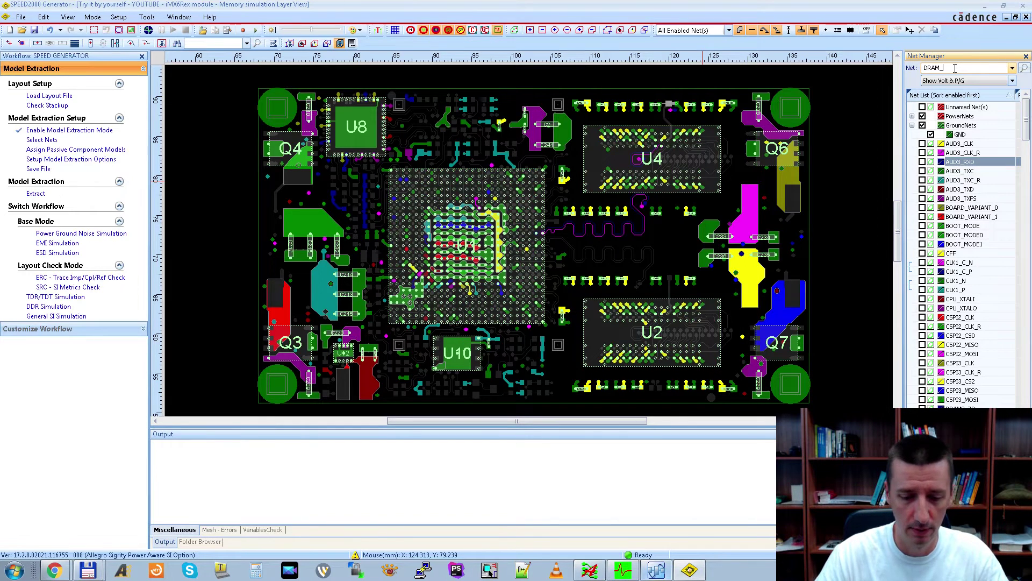
pyautogui.write('DRAM_*')
pyautogui.click(1024, 68)
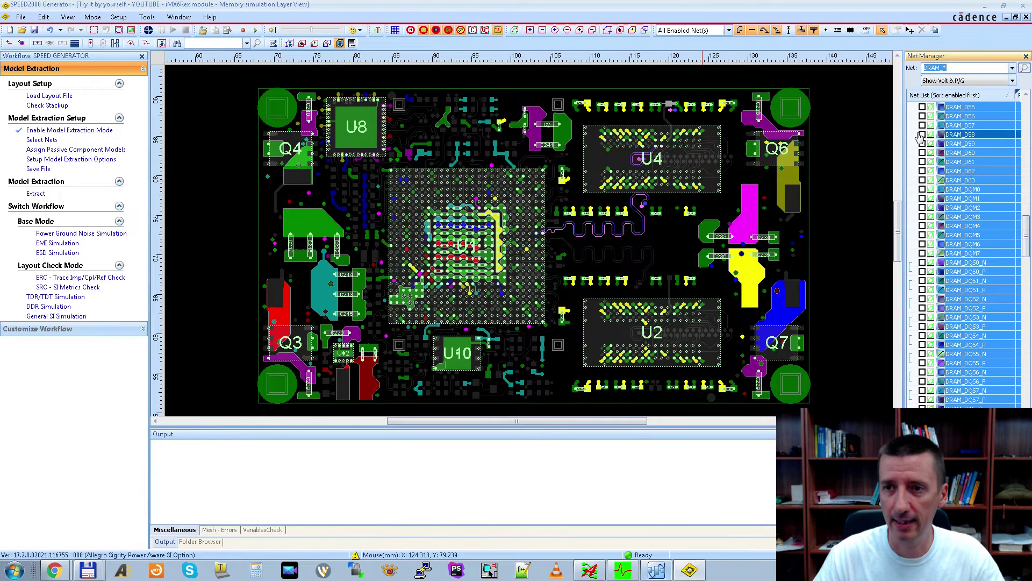
pyautogui.click(923, 134)
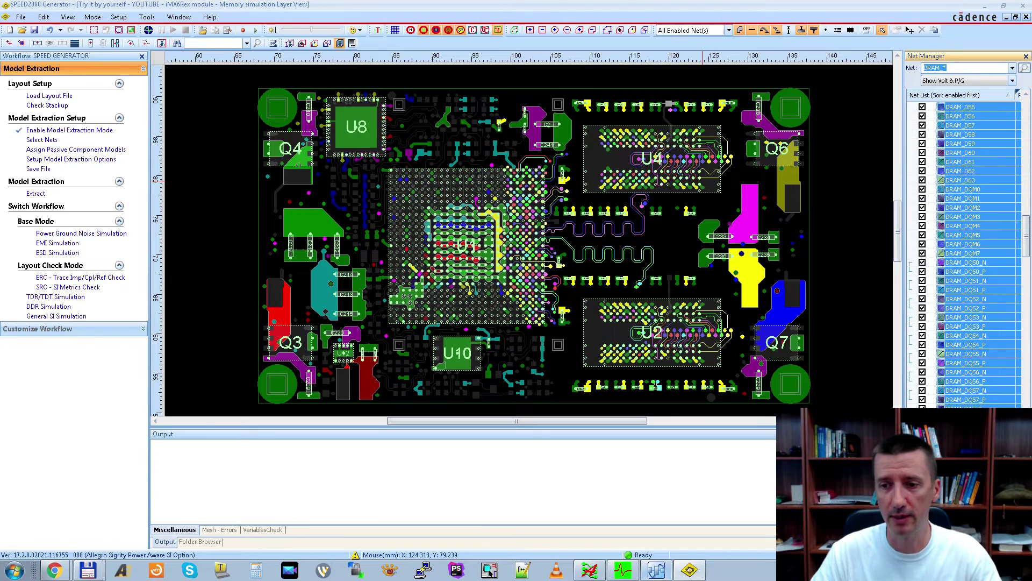
pyautogui.scroll(-1, 965, 252)
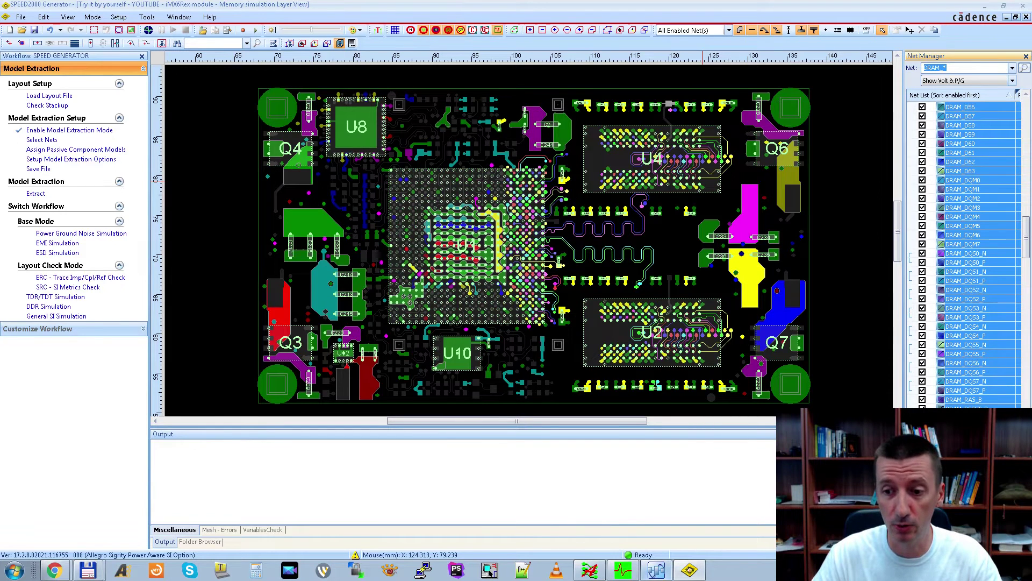
pyautogui.press('Escape')
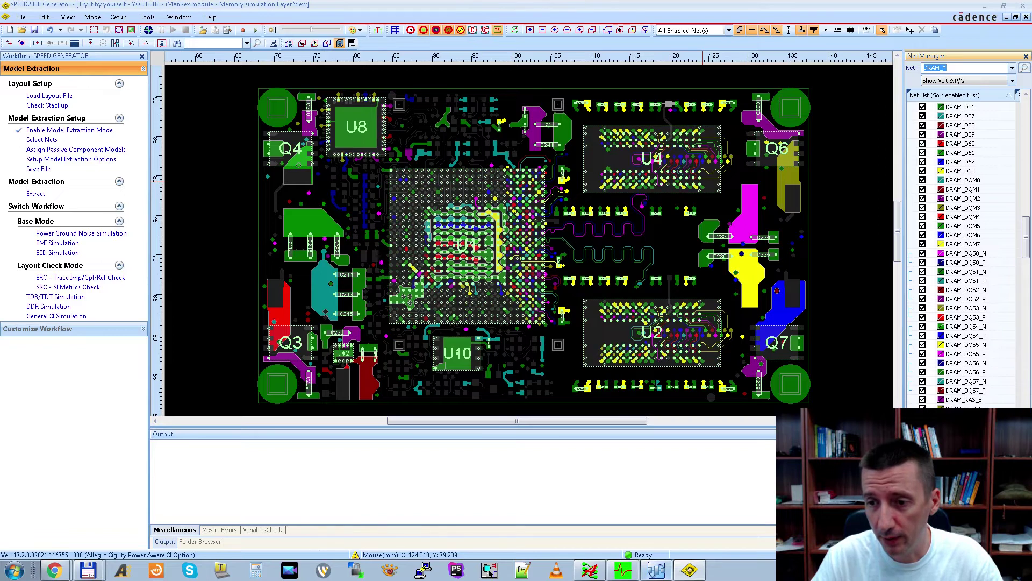
# Disable DRAM_RESET_B and scroll through the list to verify the enabled DRAM nets.
pyautogui.scroll(-3, 1000, 400)
pyautogui.click(1000, 391)
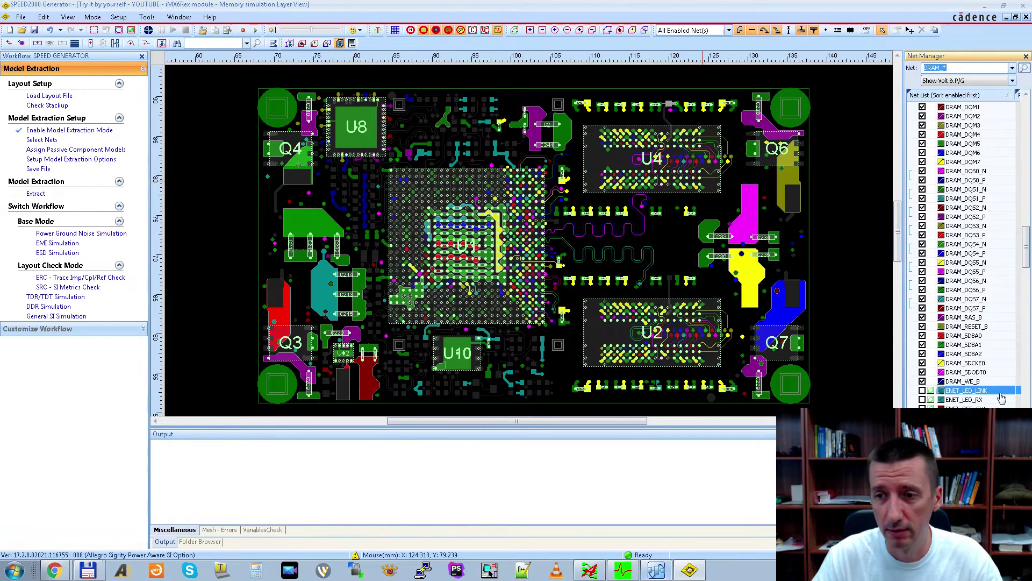
pyautogui.click(922, 327)
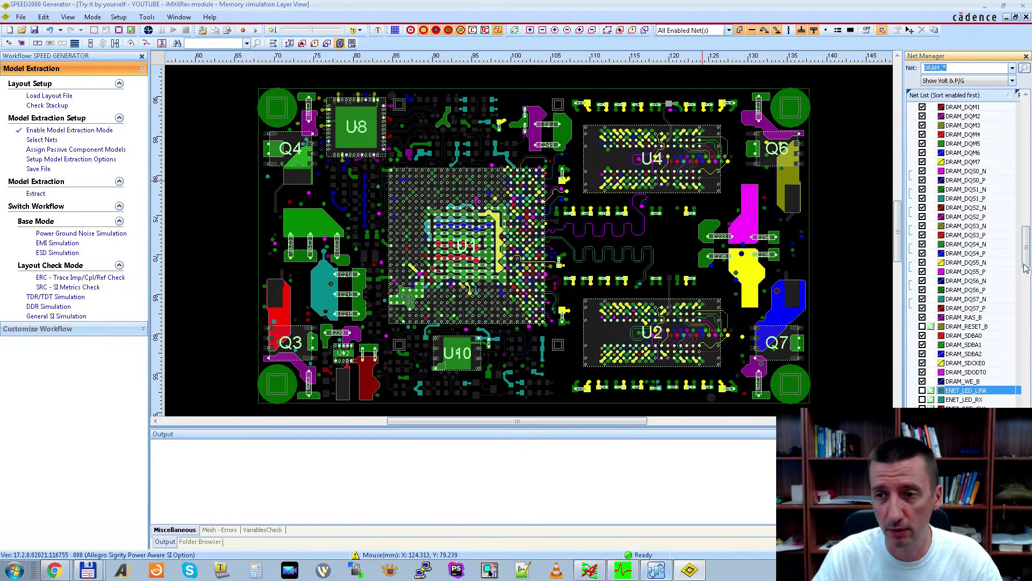
pyautogui.moveTo(1027, 265); pyautogui.dragTo(1029, 181)
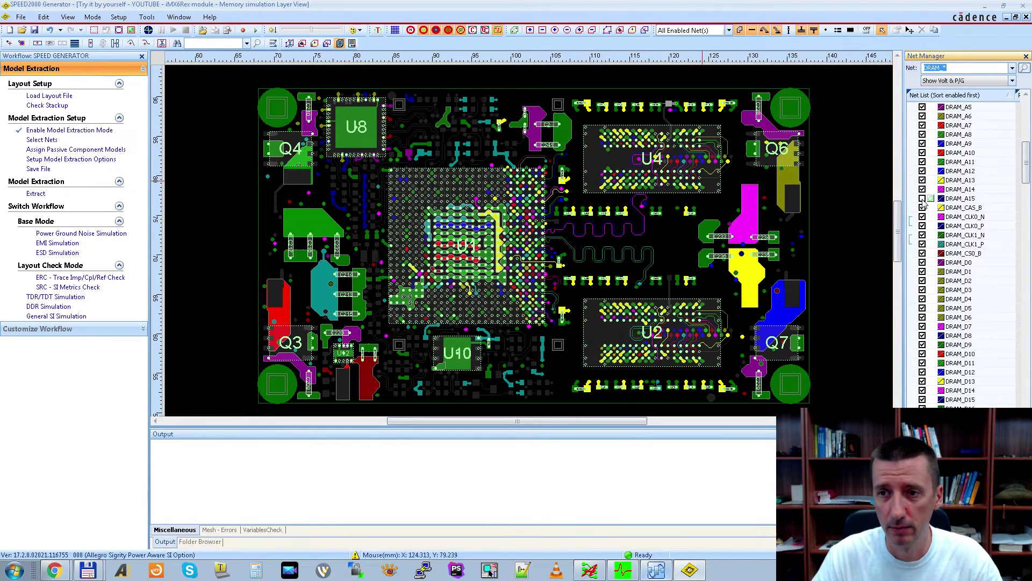
pyautogui.moveTo(1028, 179); pyautogui.dragTo(1028, 159)
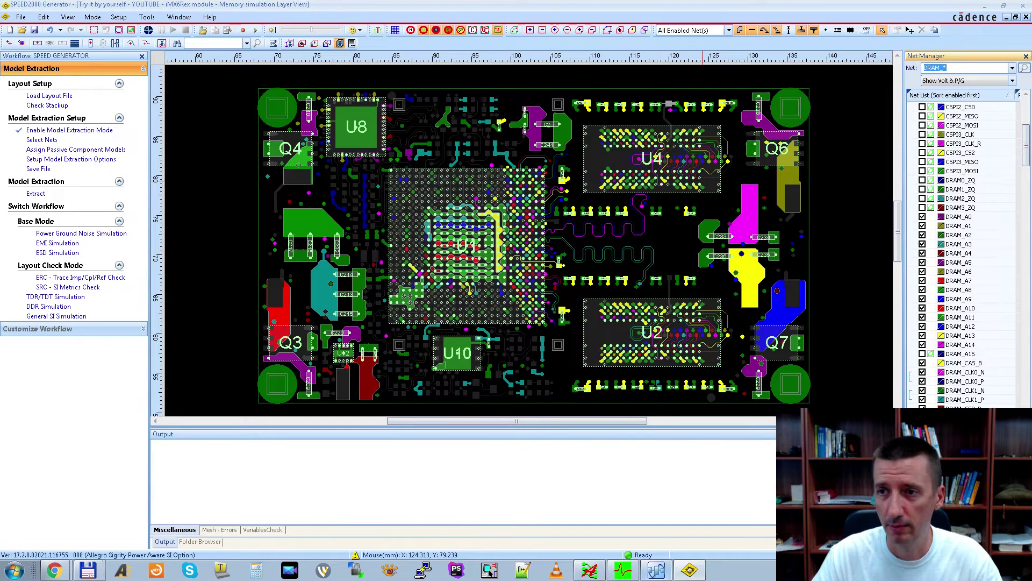
pyautogui.moveTo(1027, 157); pyautogui.dragTo(1028, 127)
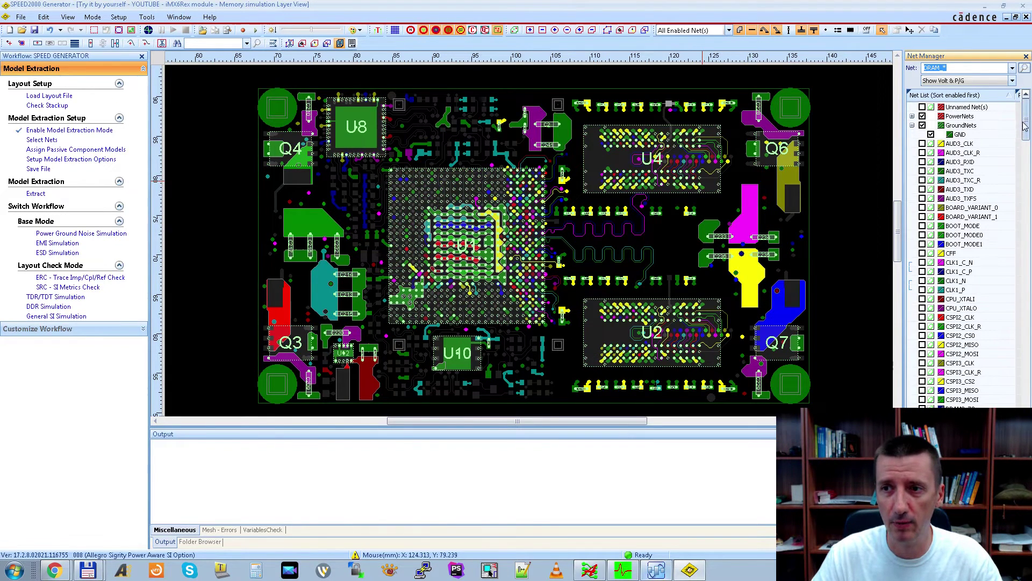
pyautogui.moveTo(1028, 125); pyautogui.dragTo(1029, 165)
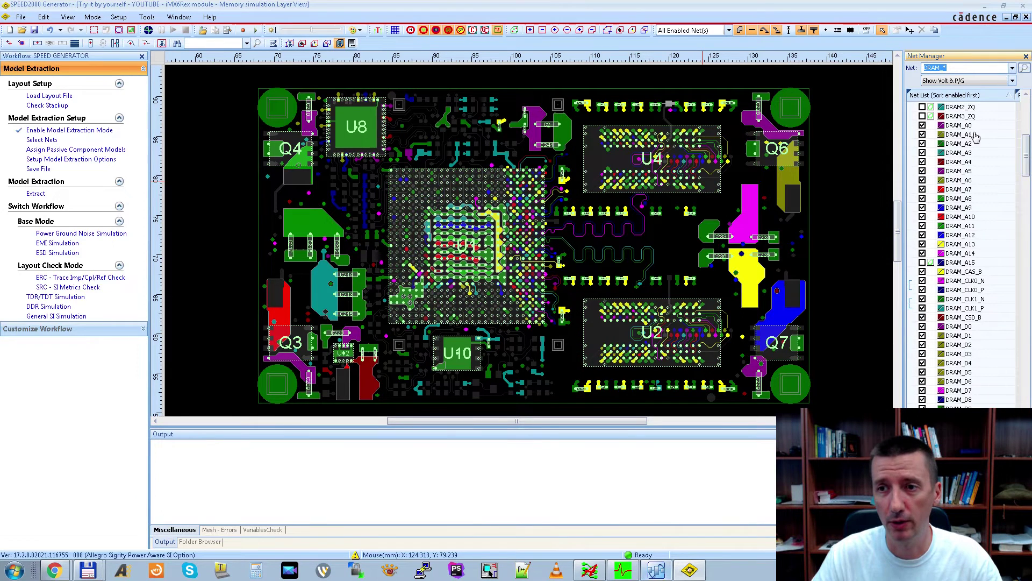
pyautogui.moveTo(1027, 154); pyautogui.dragTo(1025, 99)
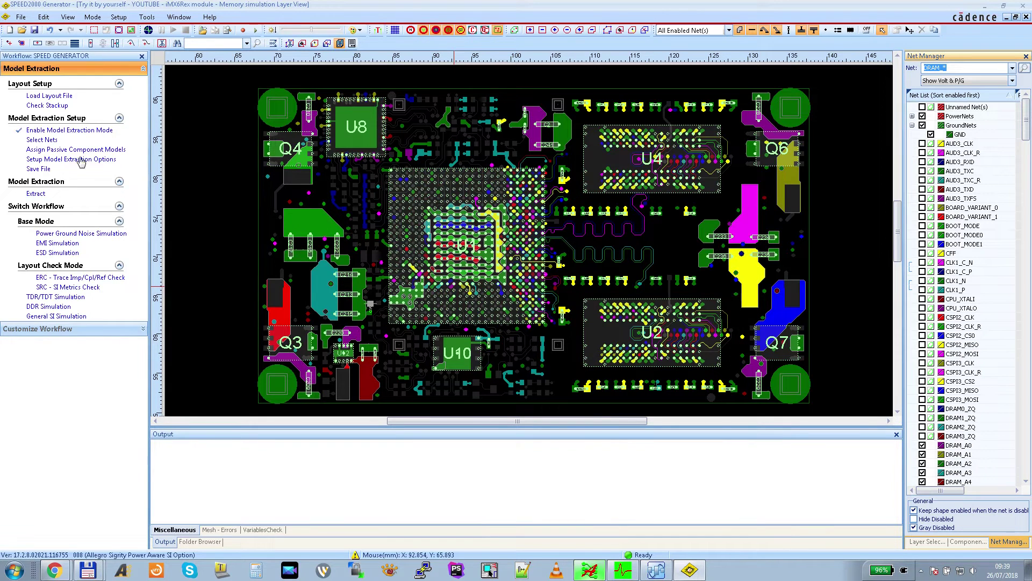
pyautogui.click(53, 152)
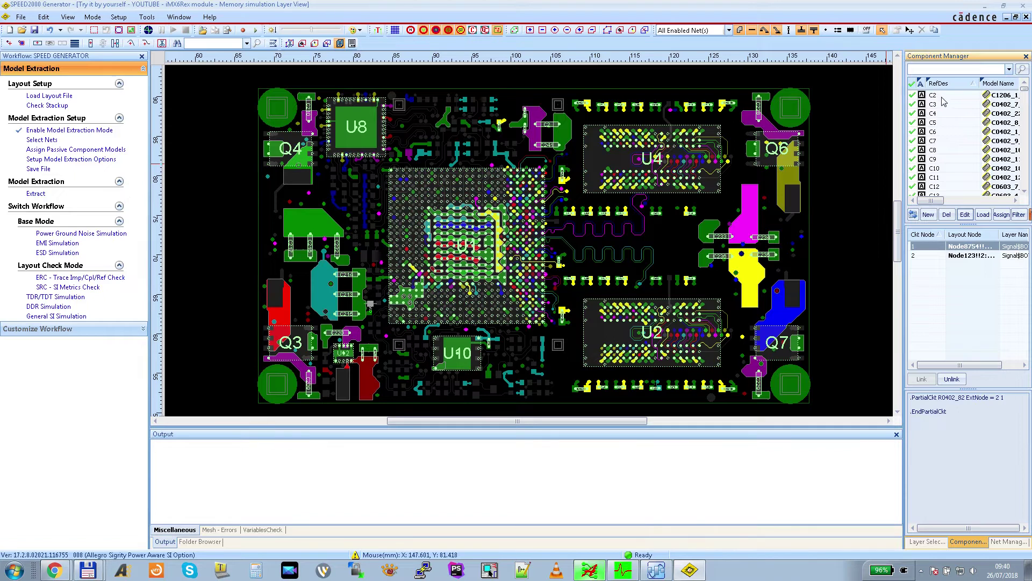
pyautogui.click(1025, 152)
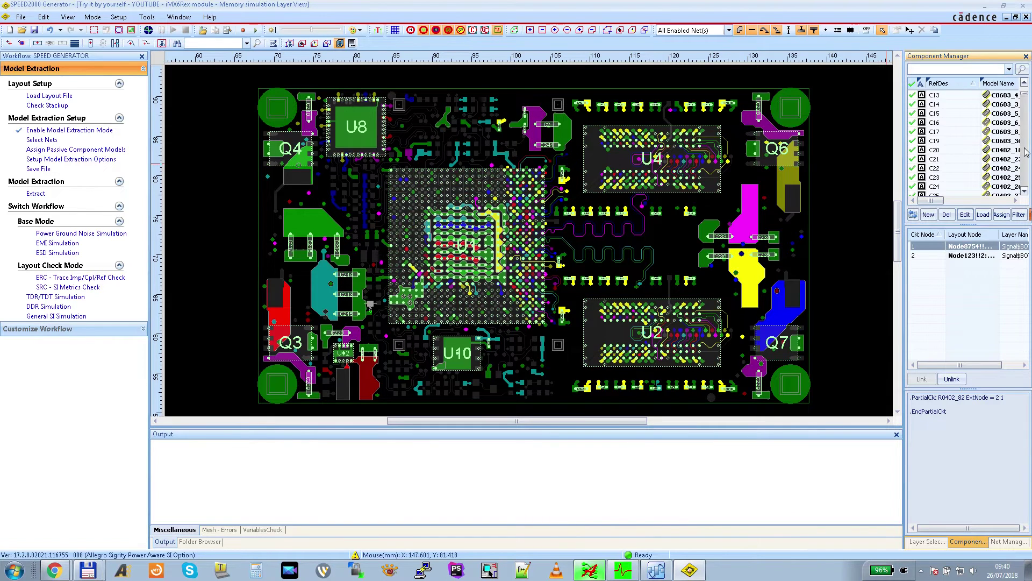
pyautogui.moveTo(1025, 96); pyautogui.dragTo(1028, 183)
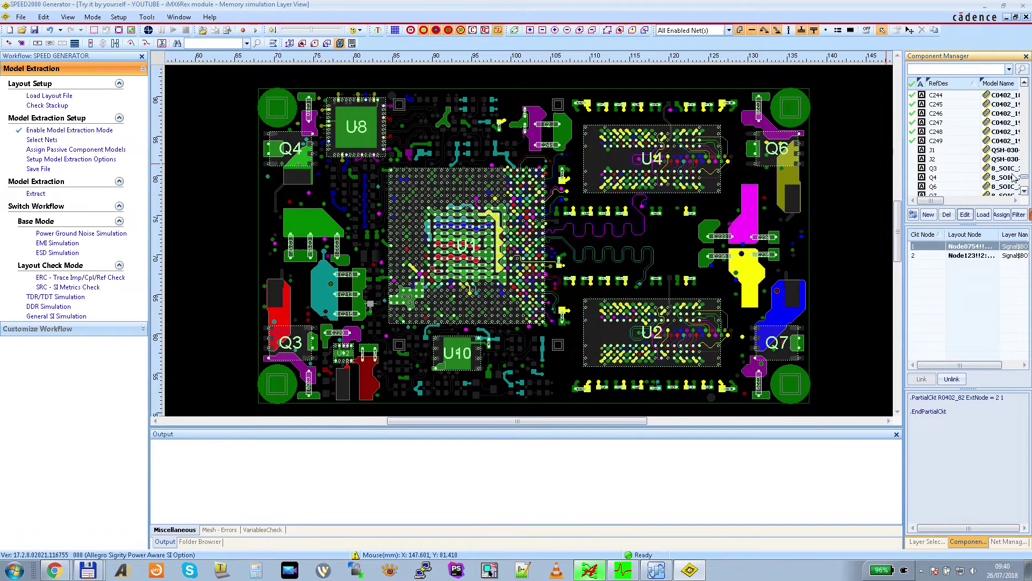
pyautogui.click(935, 150)
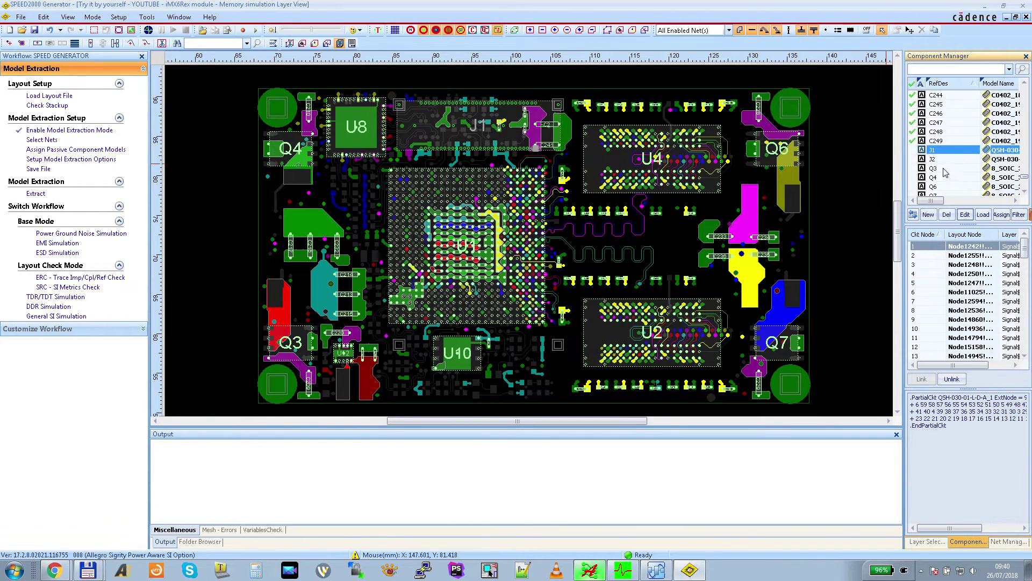
pyautogui.click(944, 169)
pyautogui.scroll(-2, 960, 143)
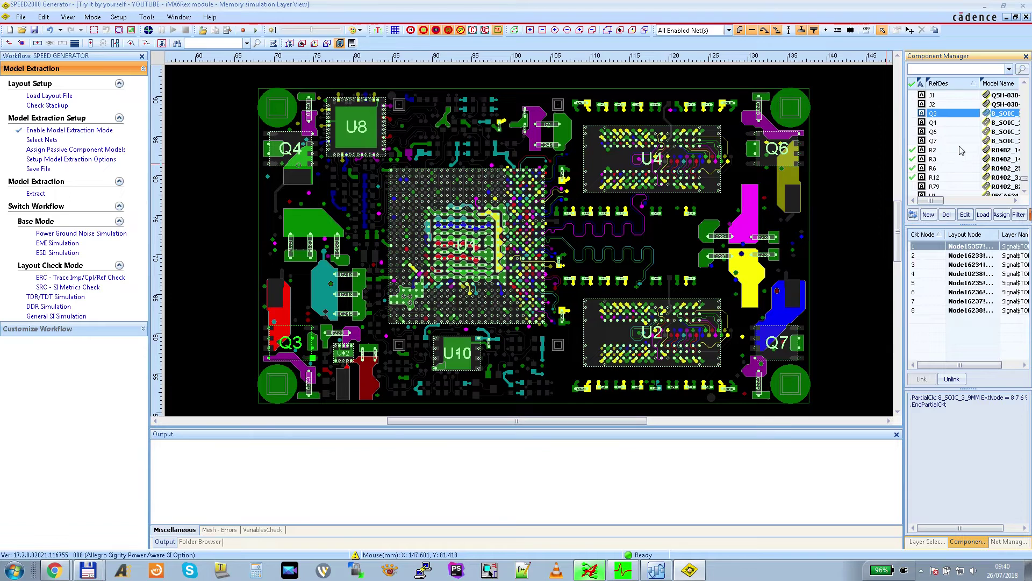
pyautogui.click(947, 187)
pyautogui.scroll(-1, 951, 126)
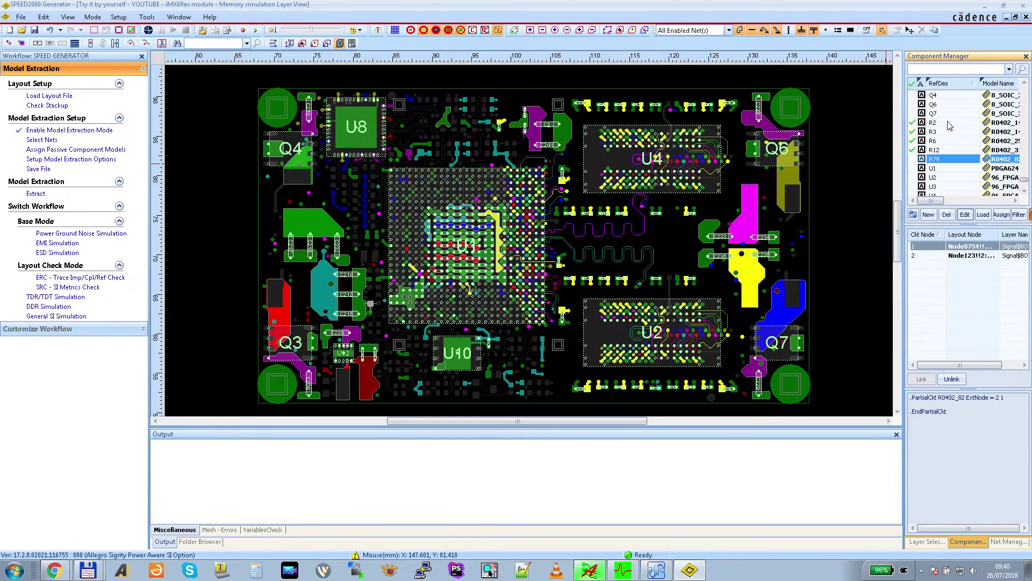
pyautogui.scroll(-3, 939, 161)
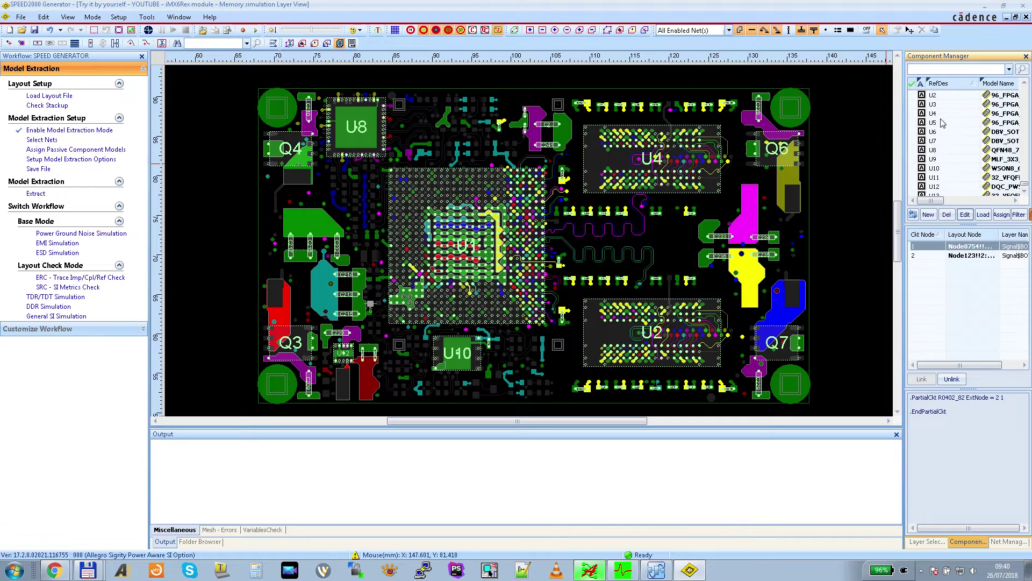
pyautogui.scroll(-1, 940, 161)
pyautogui.scroll(1, 941, 161)
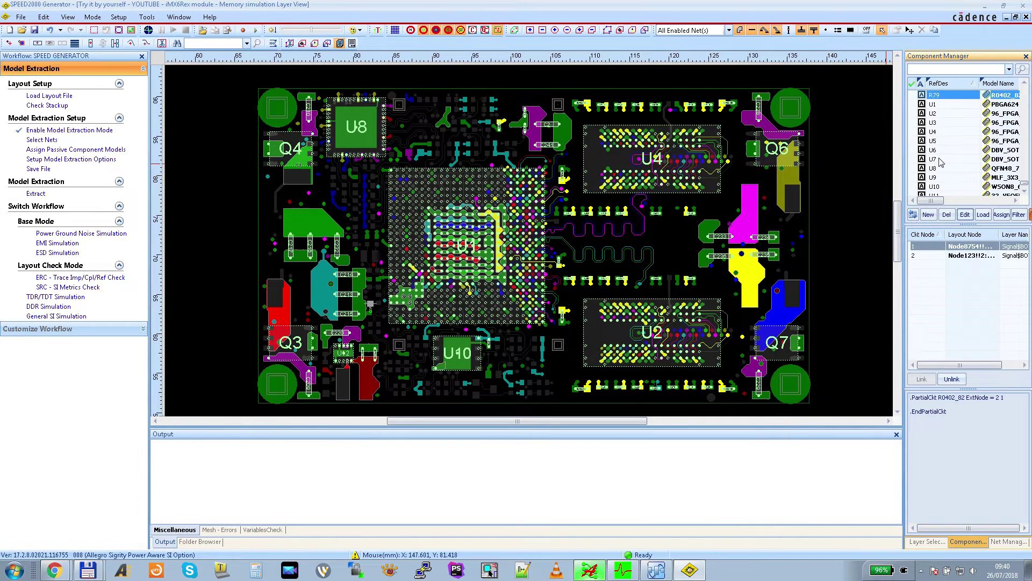
pyautogui.scroll(4, 941, 162)
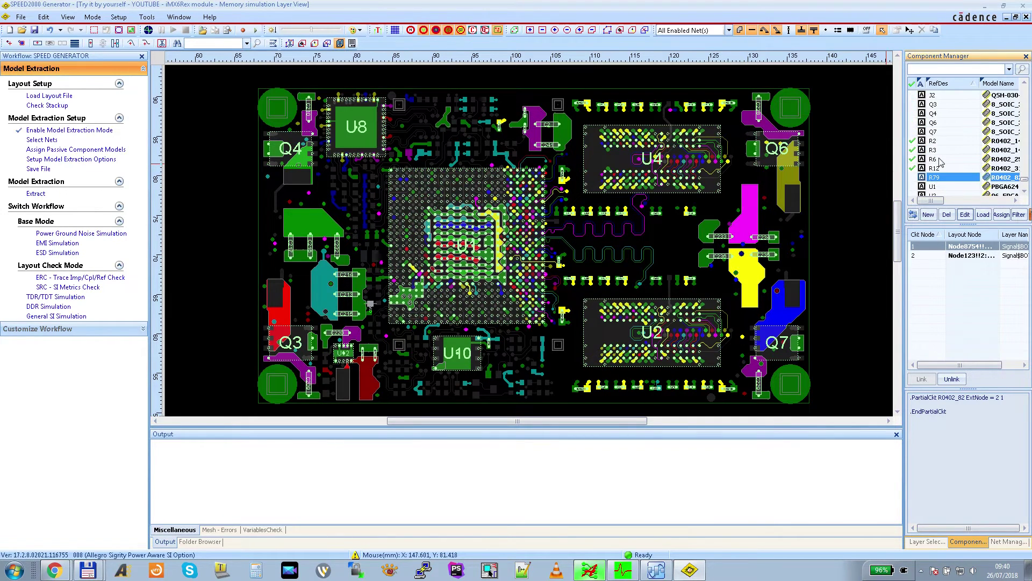
pyautogui.scroll(2, 941, 162)
pyautogui.scroll(4, 942, 128)
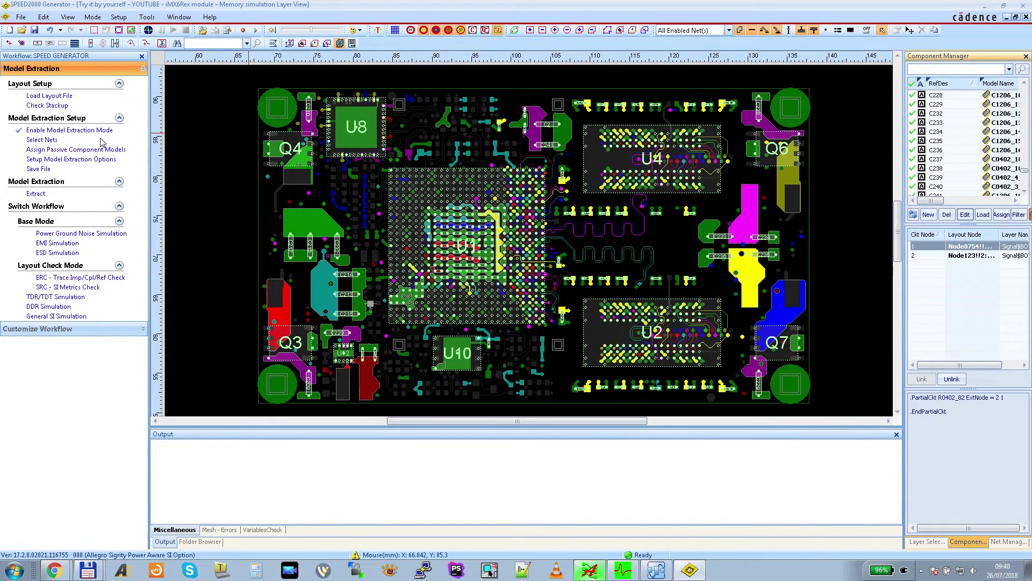
pyautogui.click(48, 107)
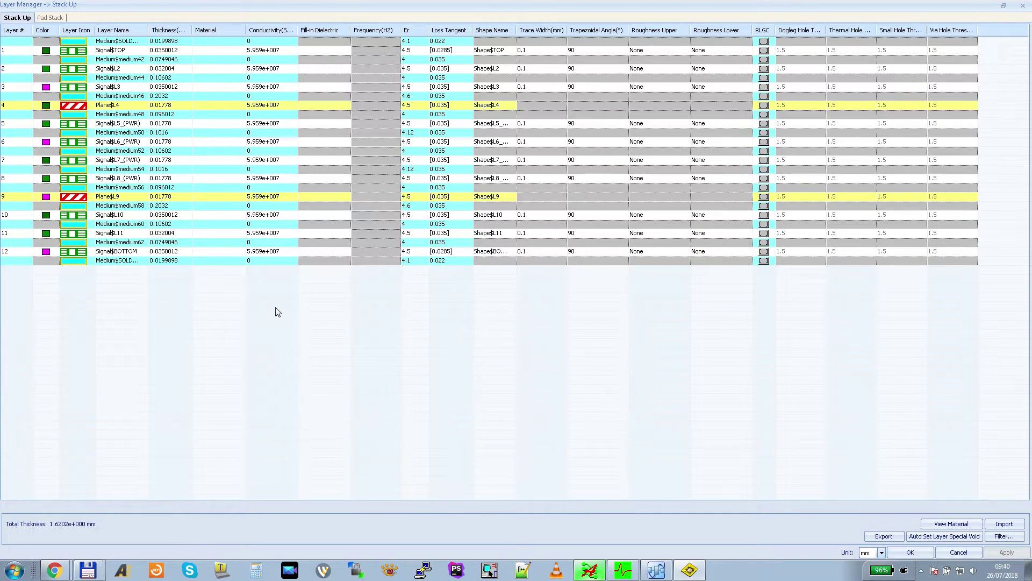
pyautogui.click(588, 572)
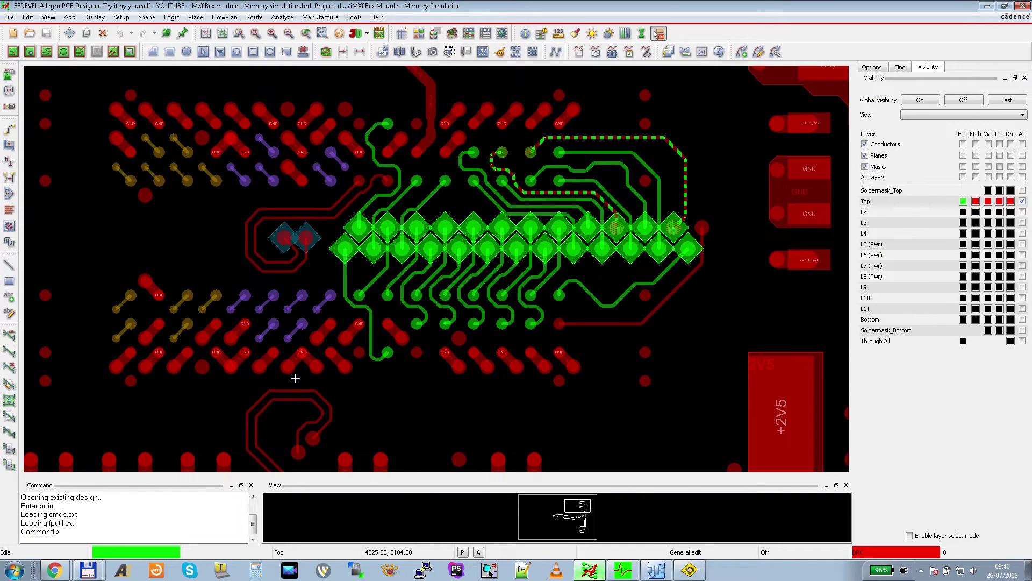
pyautogui.click(453, 34)
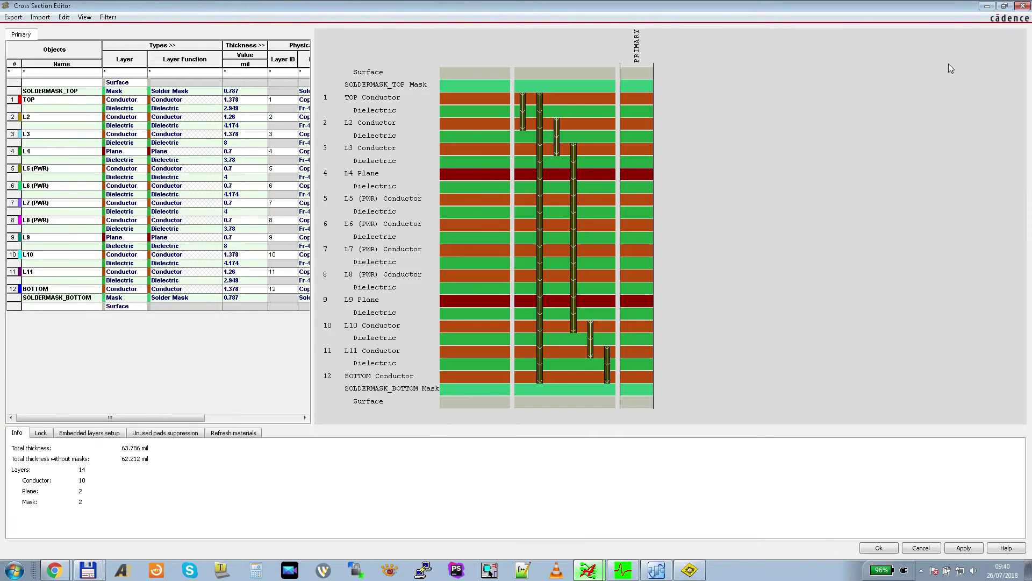
pyautogui.click(1022, 6)
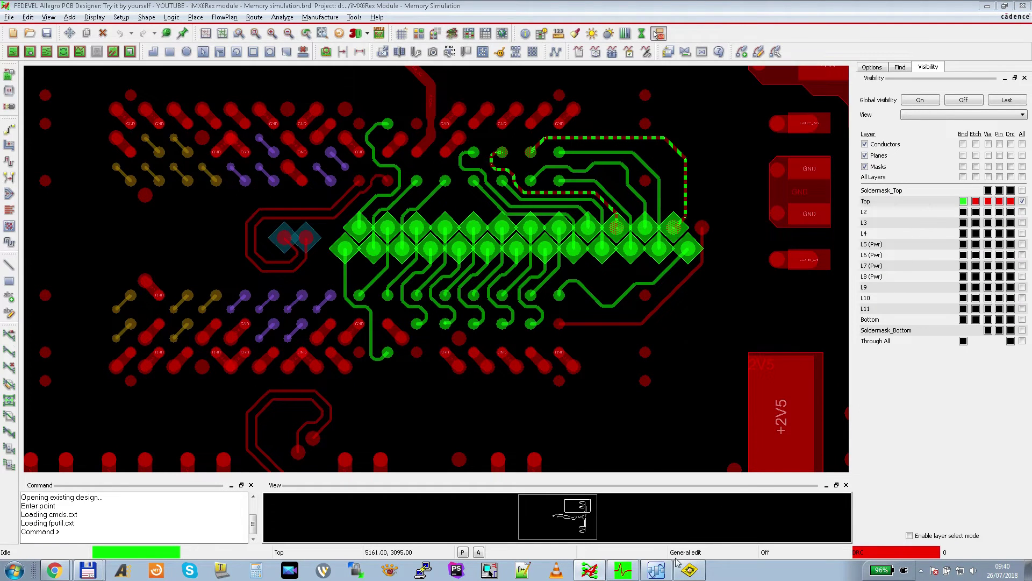
pyautogui.click(689, 569)
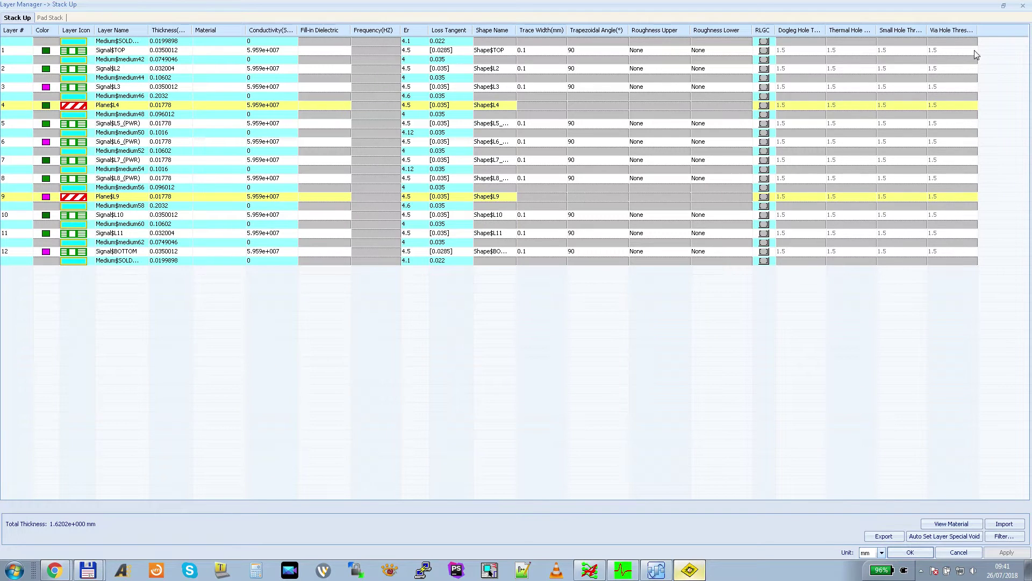
pyautogui.click(1023, 5)
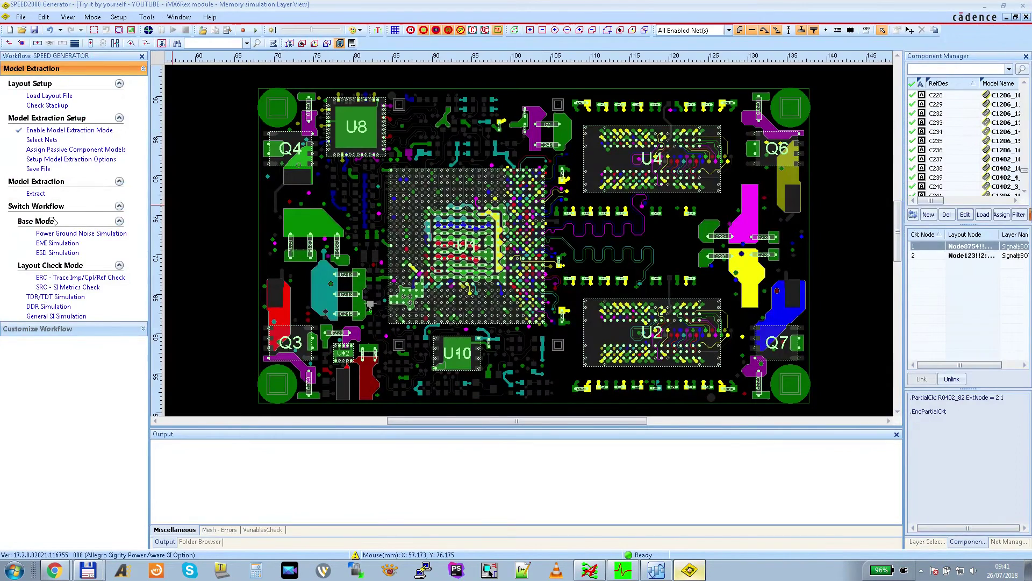
# Accept Level-1 model extraction with single lines and ideal power/ground planes.
pyautogui.click(58, 160)
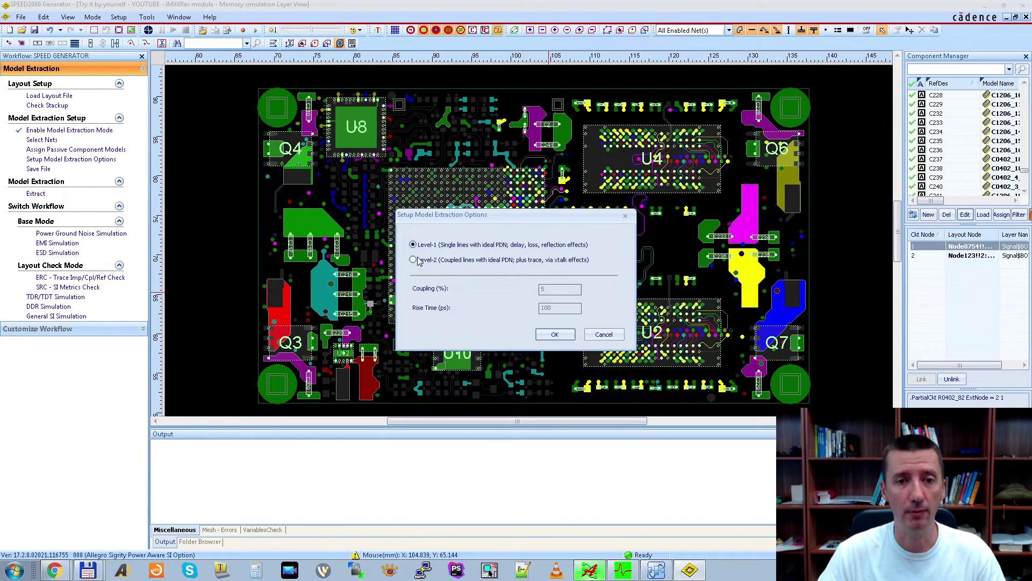
pyautogui.click(553, 335)
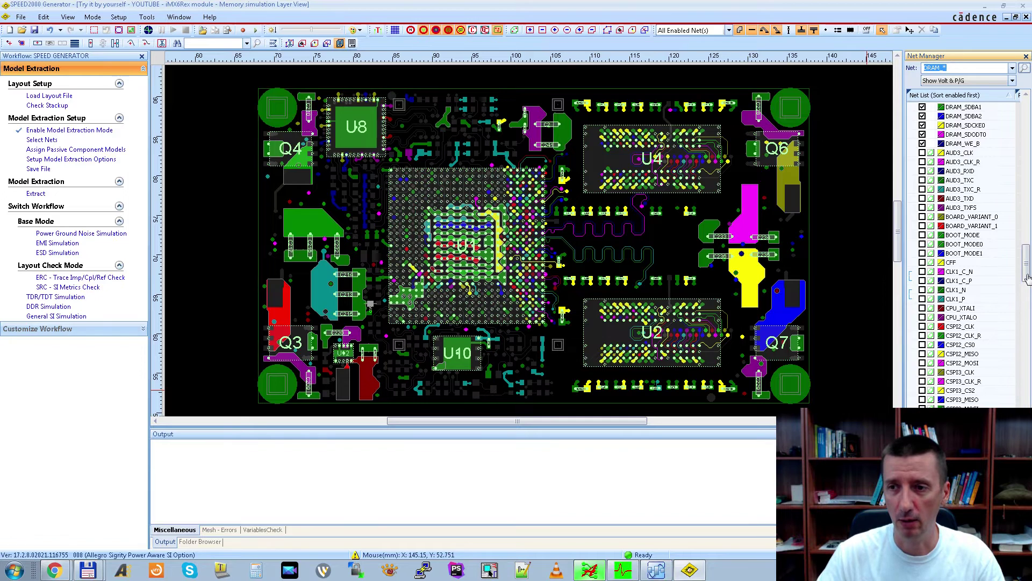
# Check the PowerNets' Volt (V) values, e.g. +1V2_ETH_AVDDL_PLL, then bring Allegro PCB Designer forward.
pyautogui.moveTo(1027, 277); pyautogui.dragTo(1029, 121)
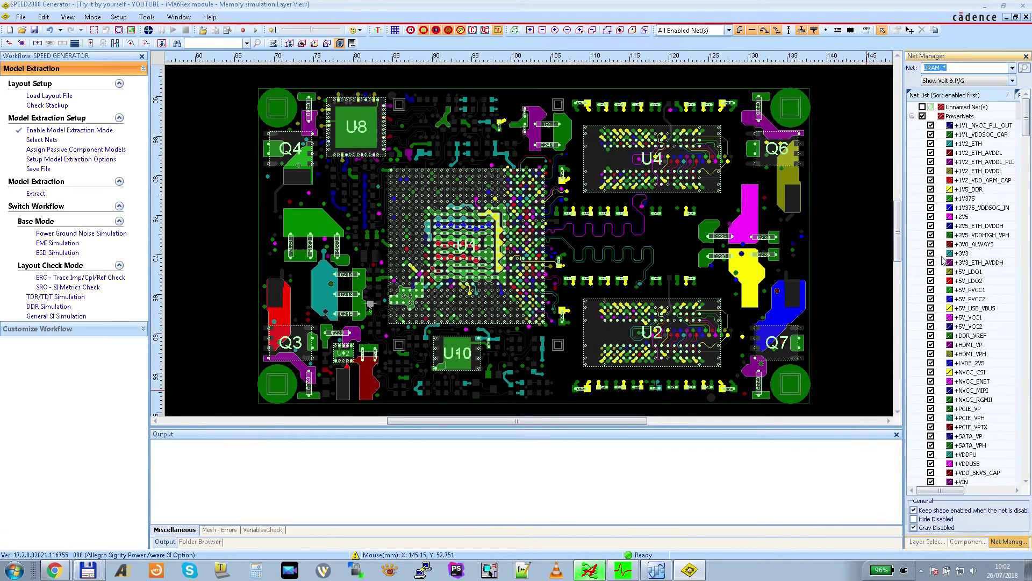
pyautogui.moveTo(941, 493); pyautogui.dragTo(1011, 496)
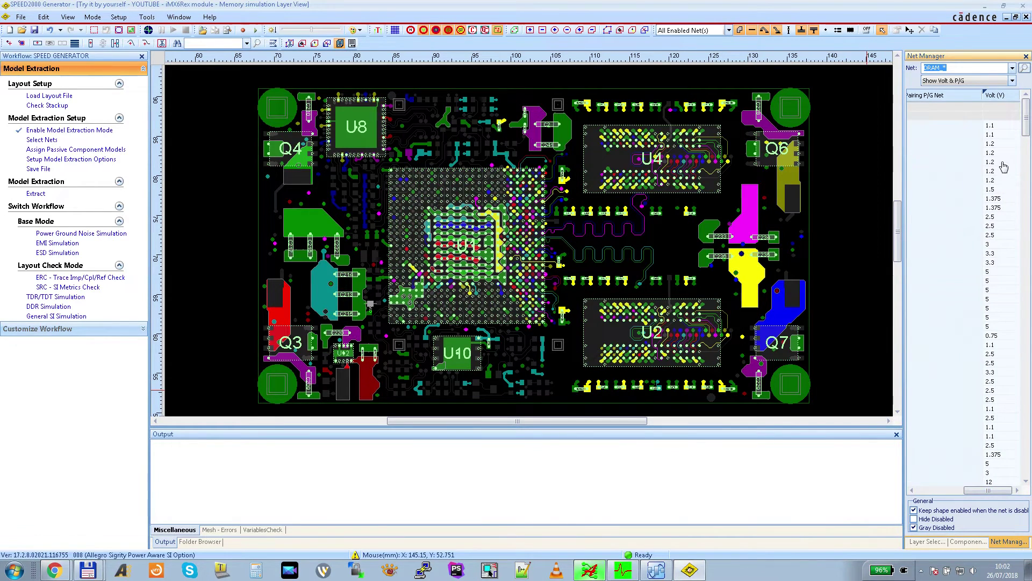
pyautogui.click(996, 127)
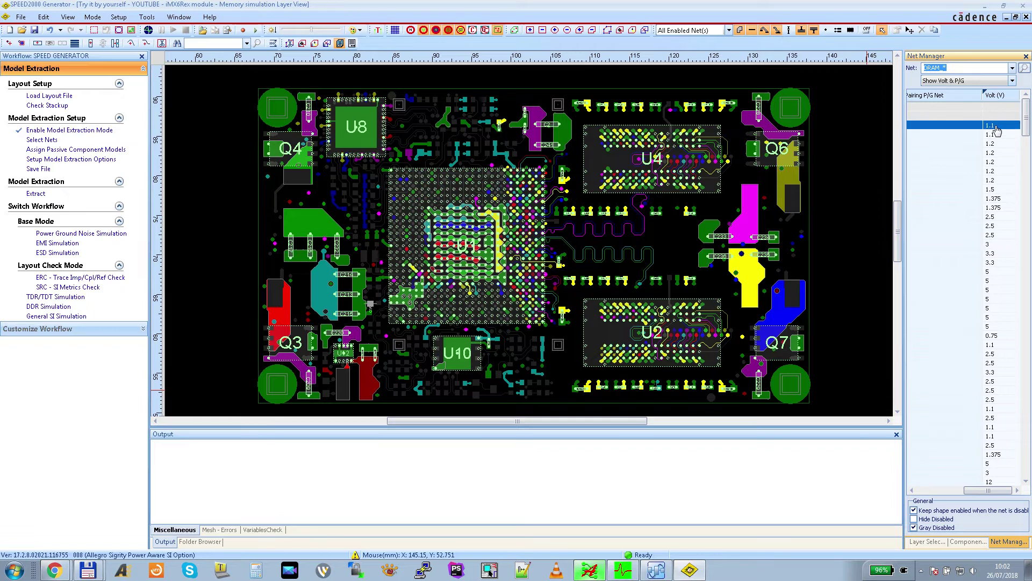
pyautogui.click(995, 143)
pyautogui.click(997, 162)
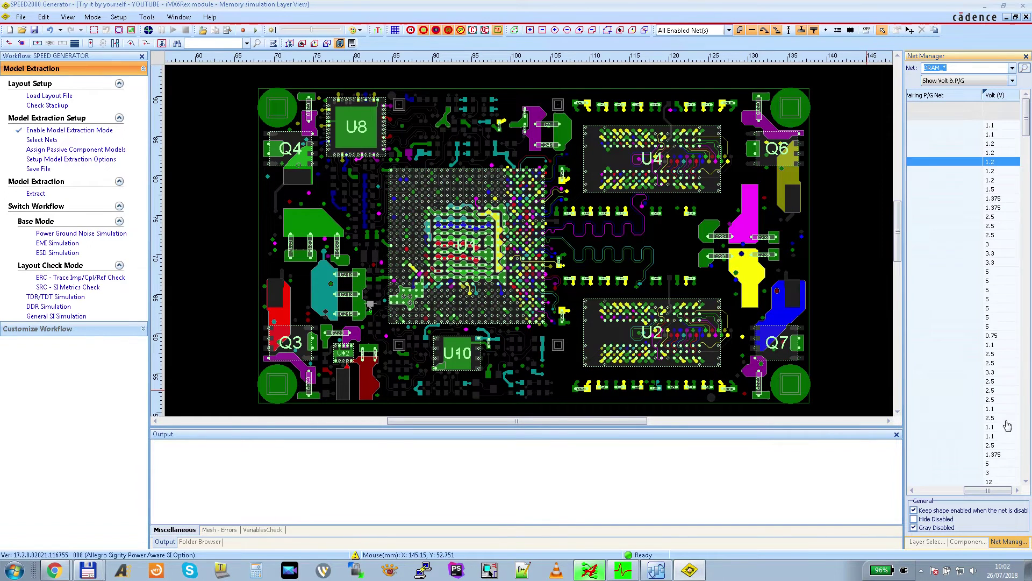
pyautogui.moveTo(988, 491); pyautogui.dragTo(914, 493)
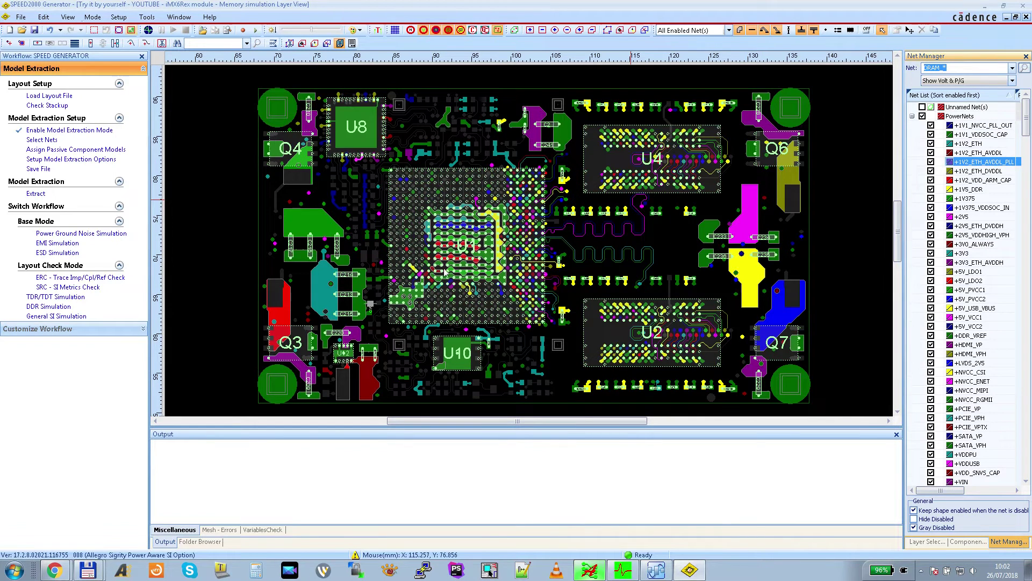
pyautogui.moveTo(941, 491); pyautogui.dragTo(1005, 499)
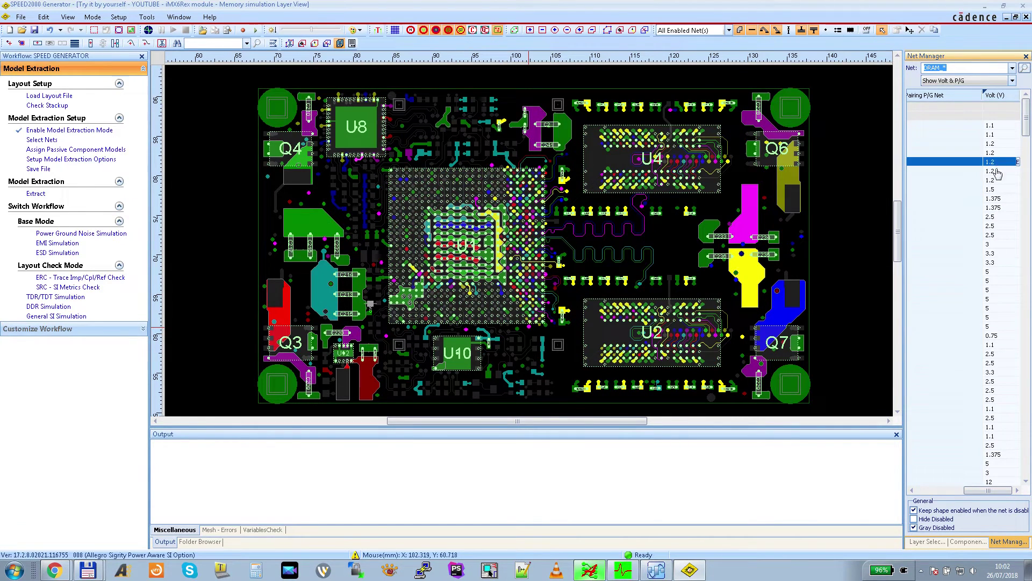
pyautogui.click(591, 573)
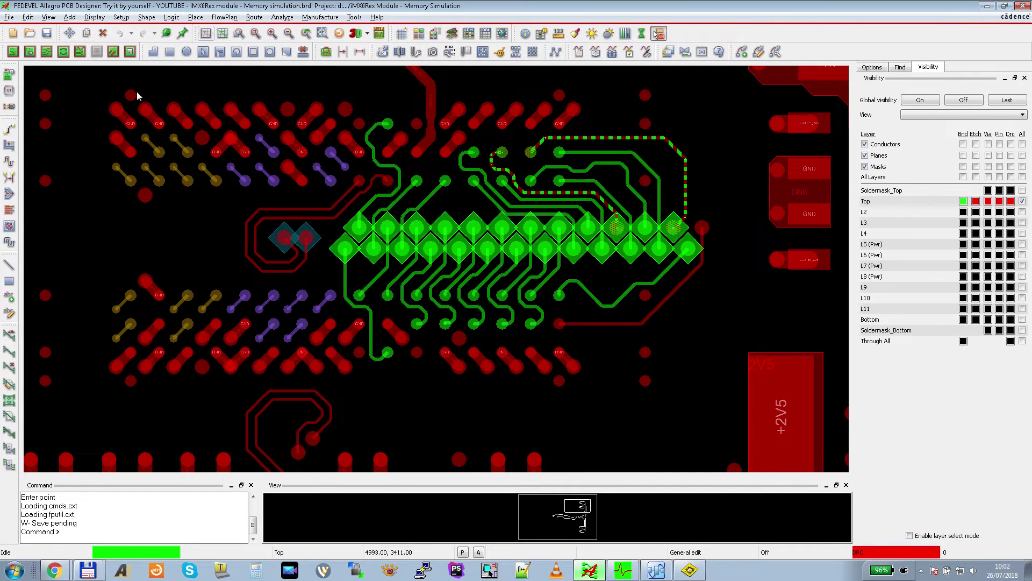
# Review Allegro's DC net voltages via Logic > Identify DC Nets..., then return to SPEED2000 Generator.
pyautogui.click(171, 17)
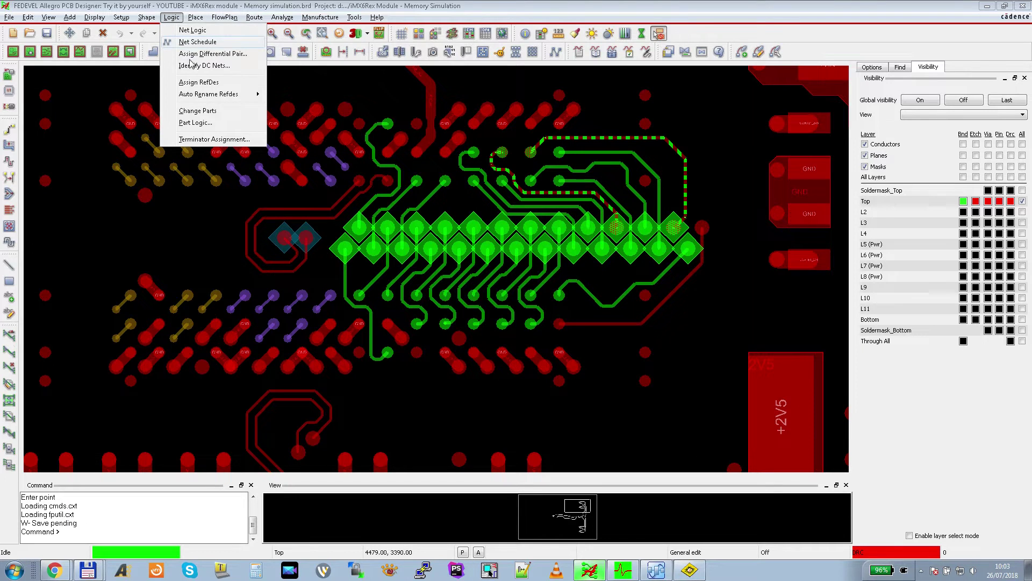
pyautogui.click(219, 67)
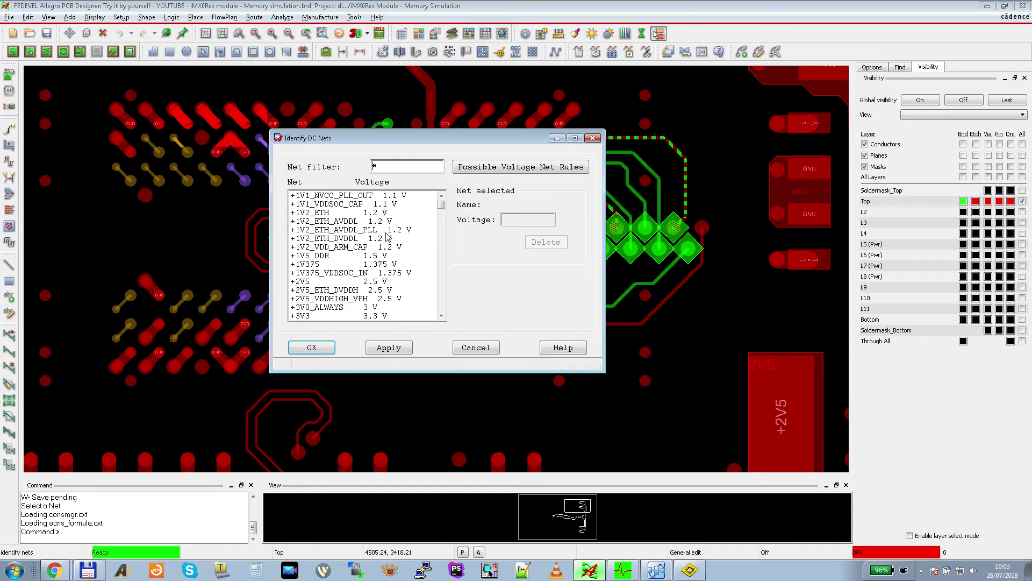
pyautogui.click(689, 570)
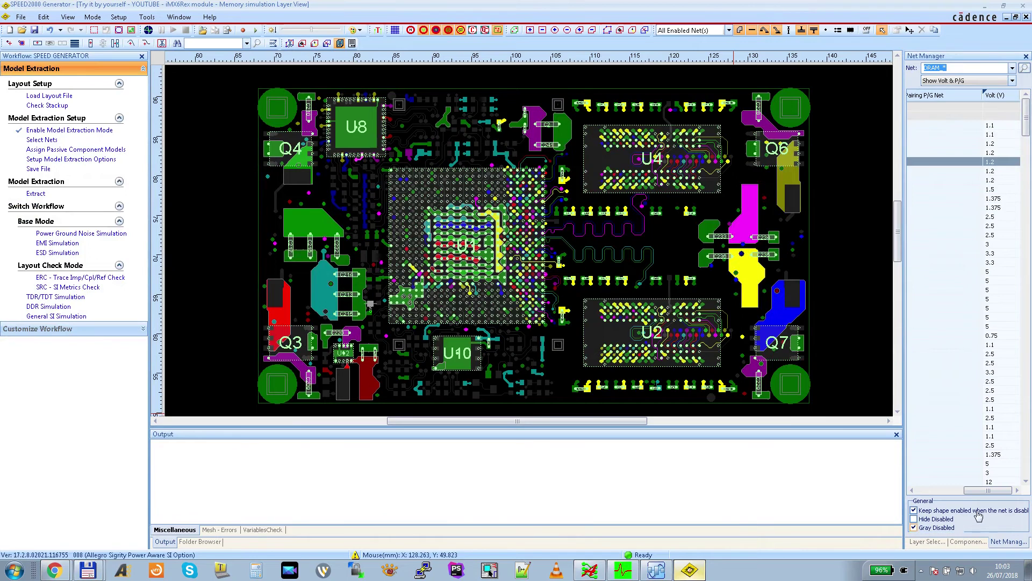
pyautogui.click(980, 491)
pyautogui.moveTo(980, 495); pyautogui.dragTo(1018, 426)
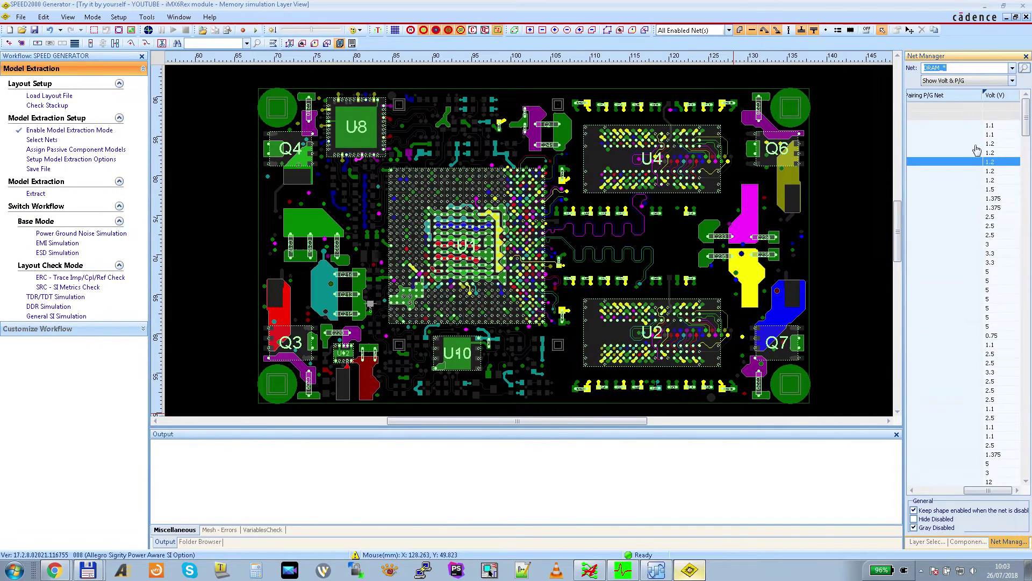
pyautogui.moveTo(985, 490); pyautogui.dragTo(931, 495)
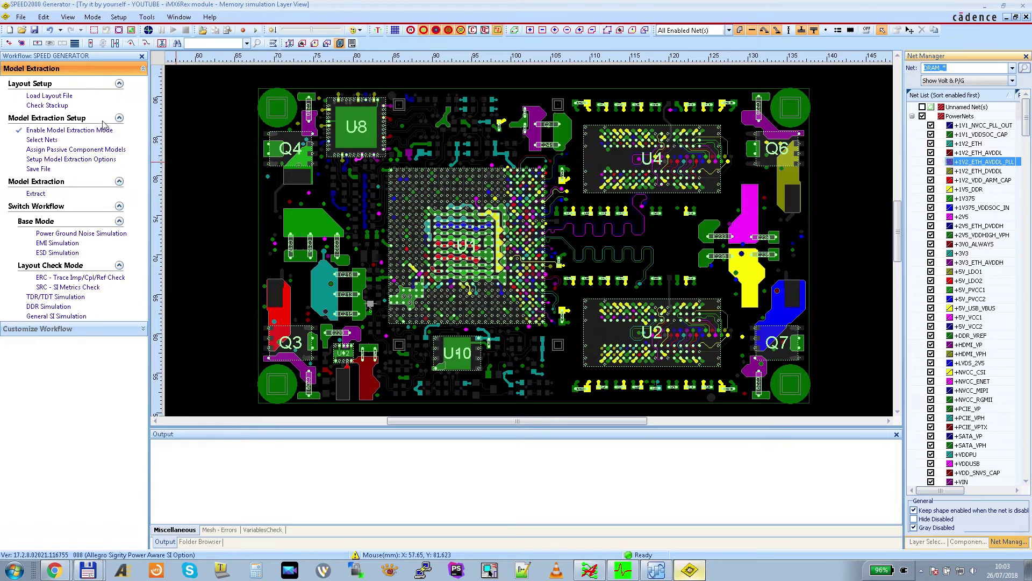
# Save the layout with Shape Processing and Error Checking, close SPEED2000, and return to SystemSI.
pyautogui.click(33, 30)
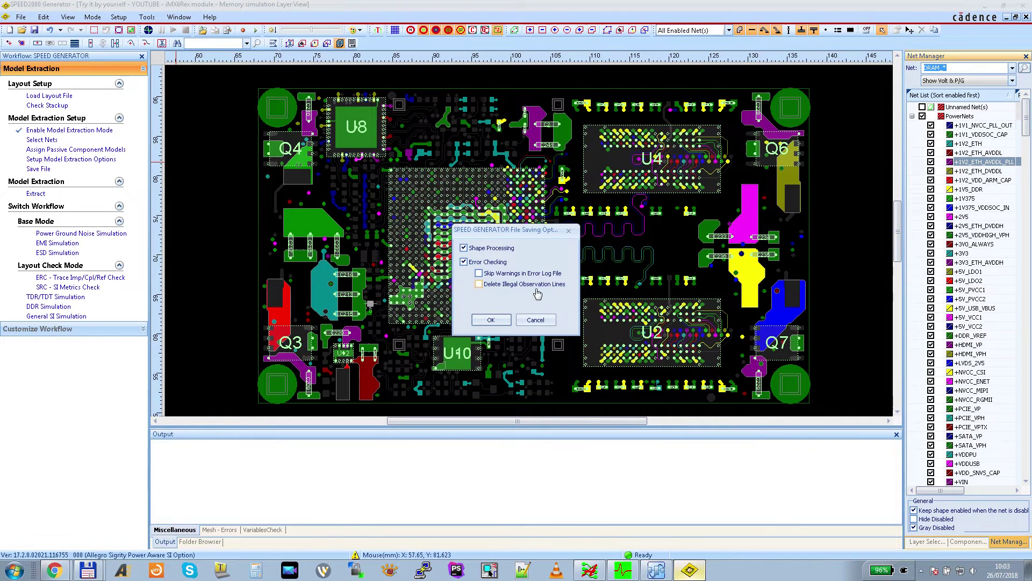
pyautogui.click(491, 319)
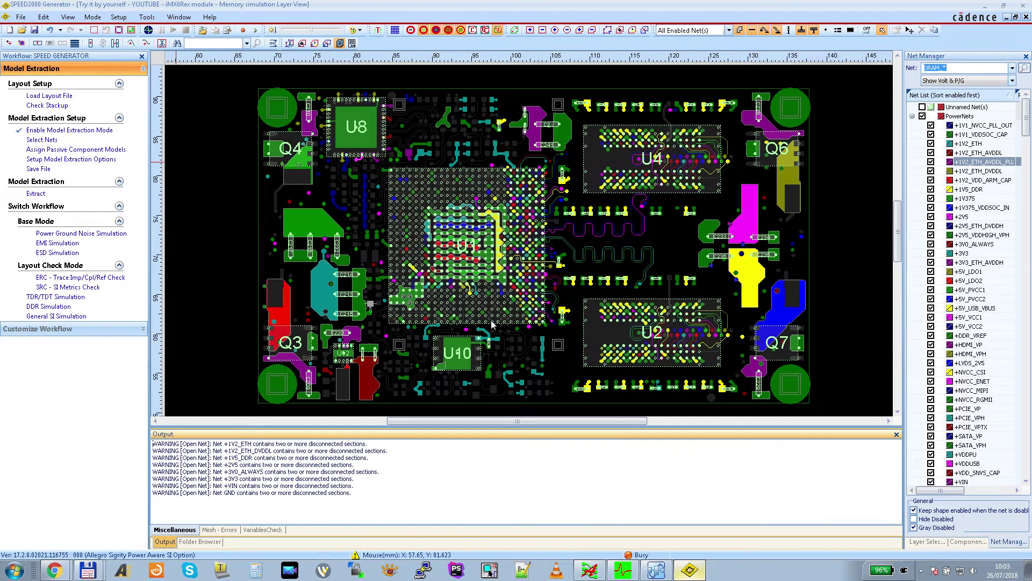
pyautogui.click(1024, 6)
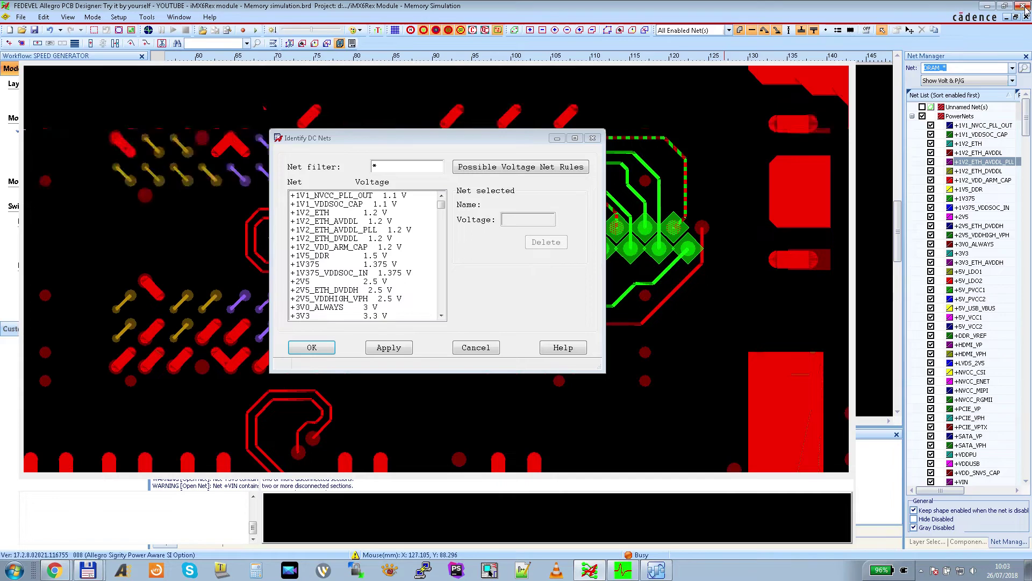
pyautogui.click(657, 571)
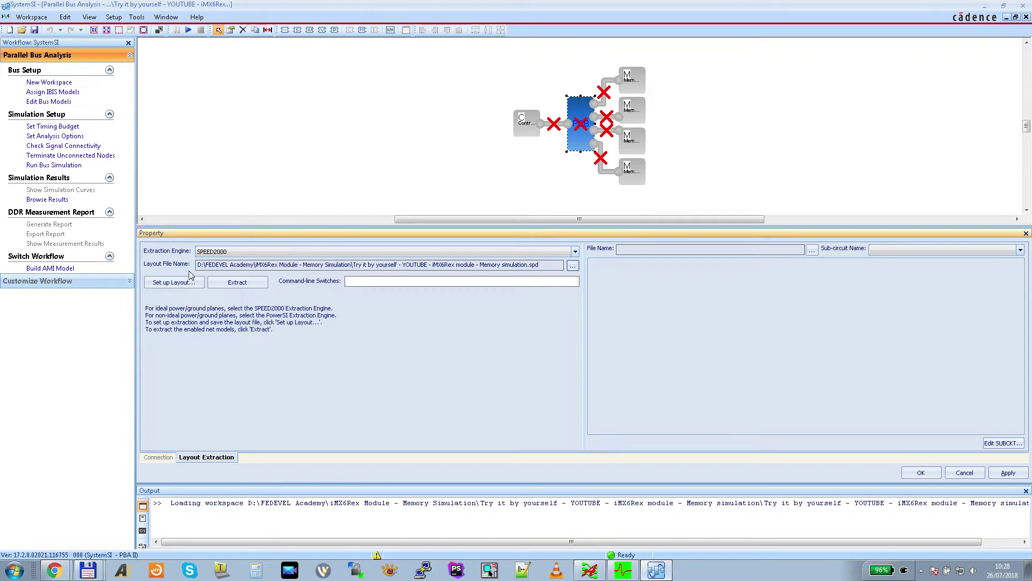
# Run Extract on the PCB block's .spd layout with the SPEED2000 engine.
pyautogui.click(241, 286)
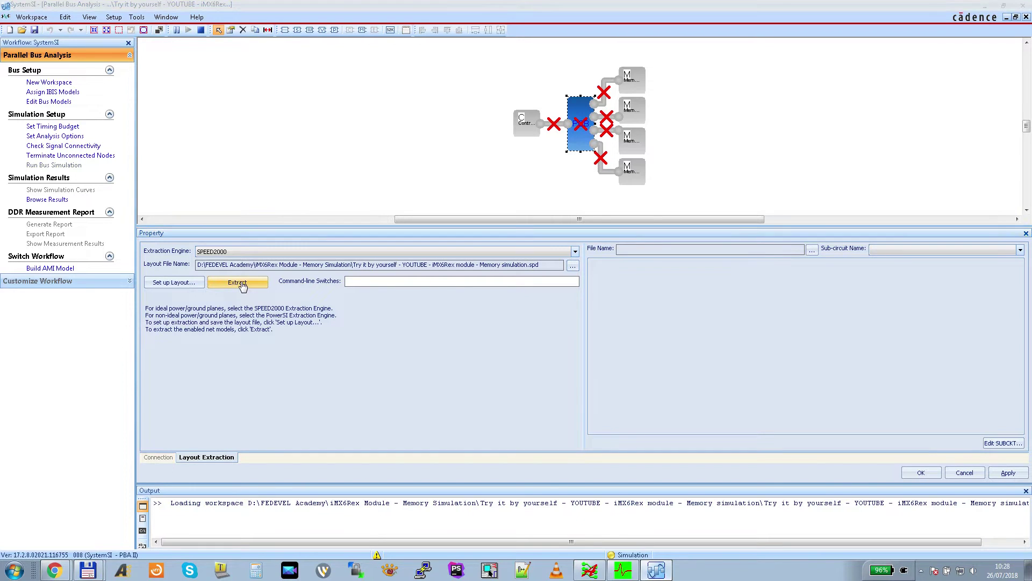
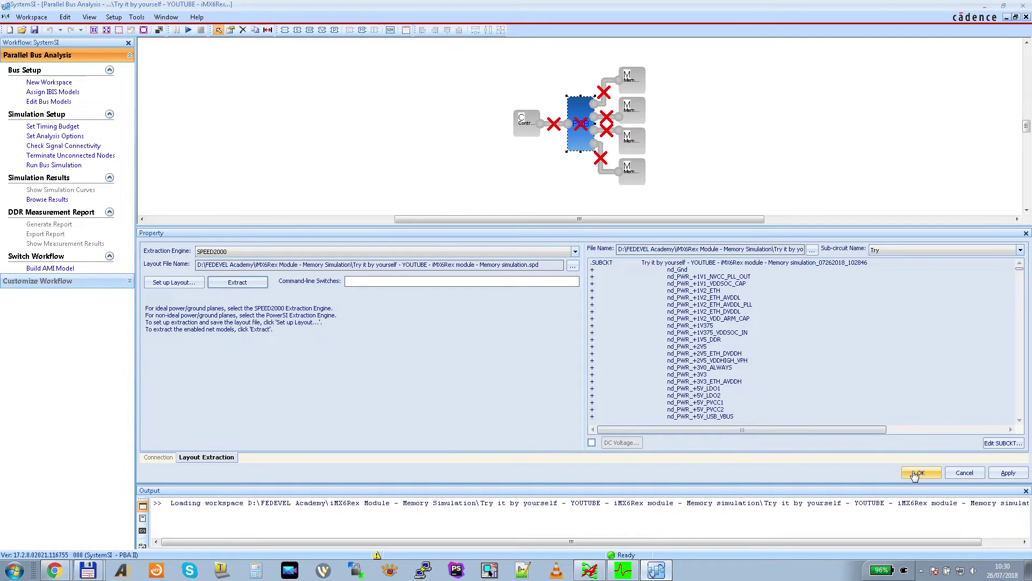
# Apply the PCB block's layout file and subcircuit settings and close the Layout Extraction panel.
pyautogui.click(920, 476)
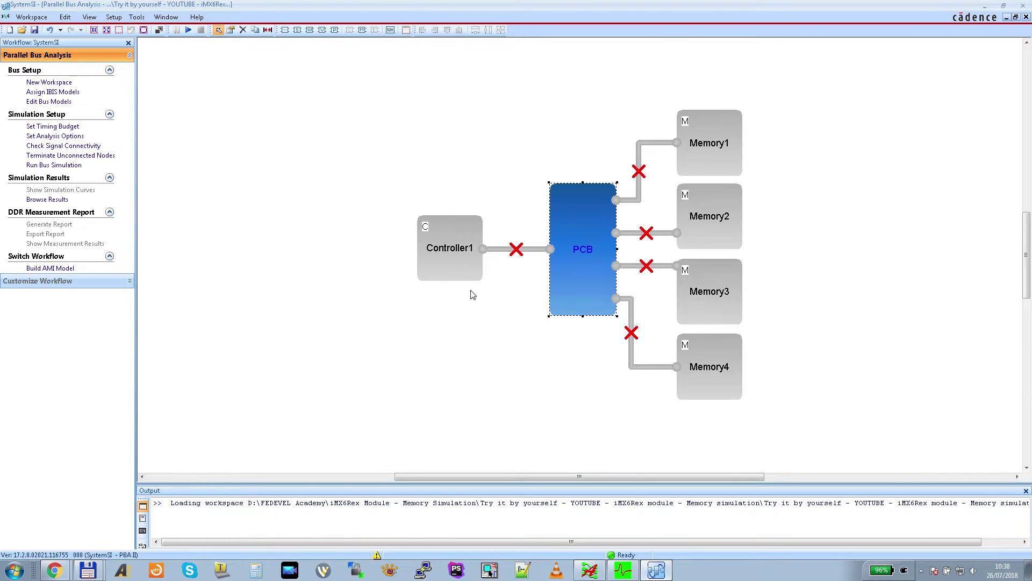
# Open Controller1's properties and bring up its Load IBIS dialog.
pyautogui.doubleClick(449, 248)
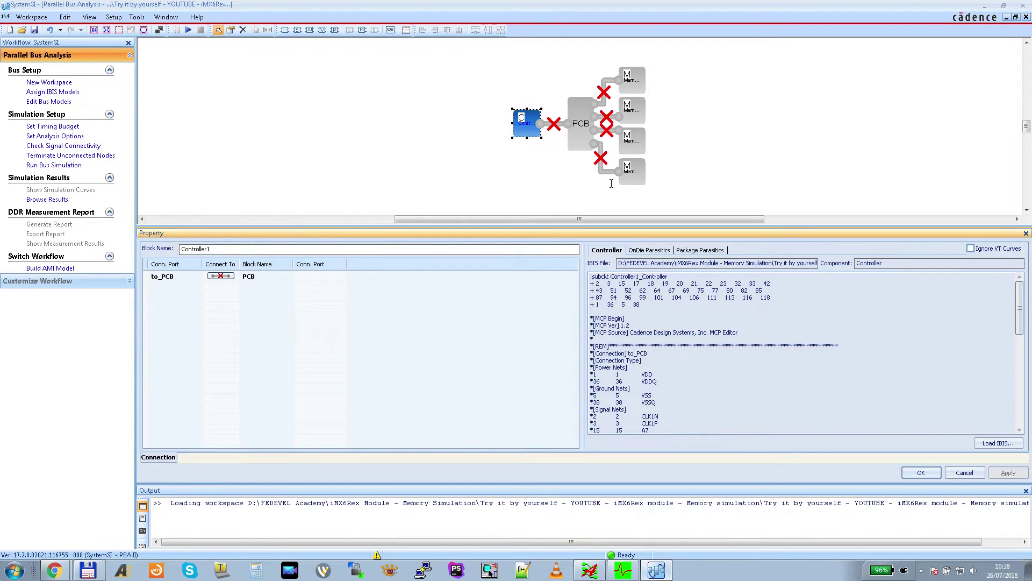
pyautogui.click(994, 444)
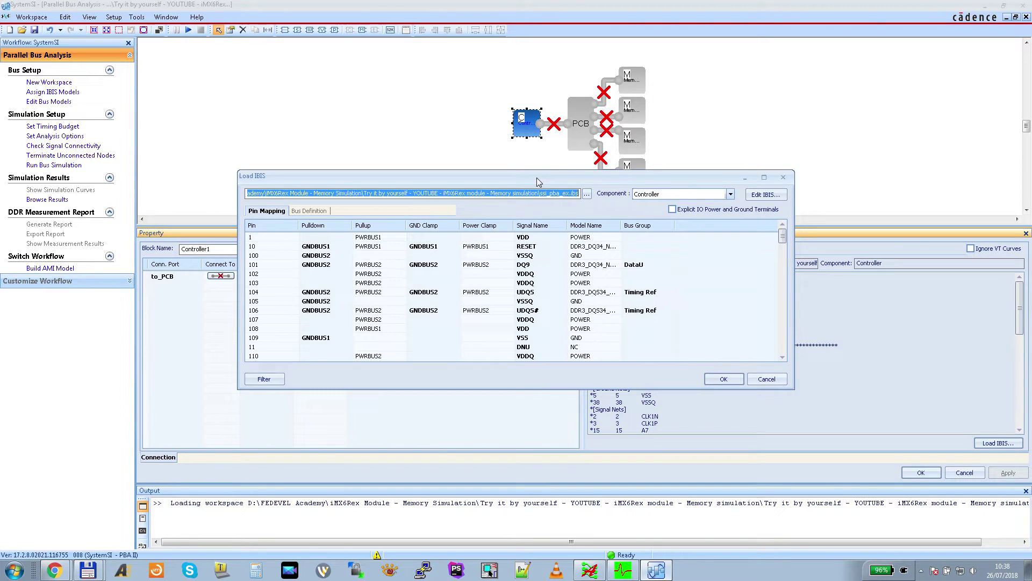
# Load 21x21_imx6q_autmtv_004.ibs from the Memory Simulation folder as the controller's IBIS model.
pyautogui.click(587, 196)
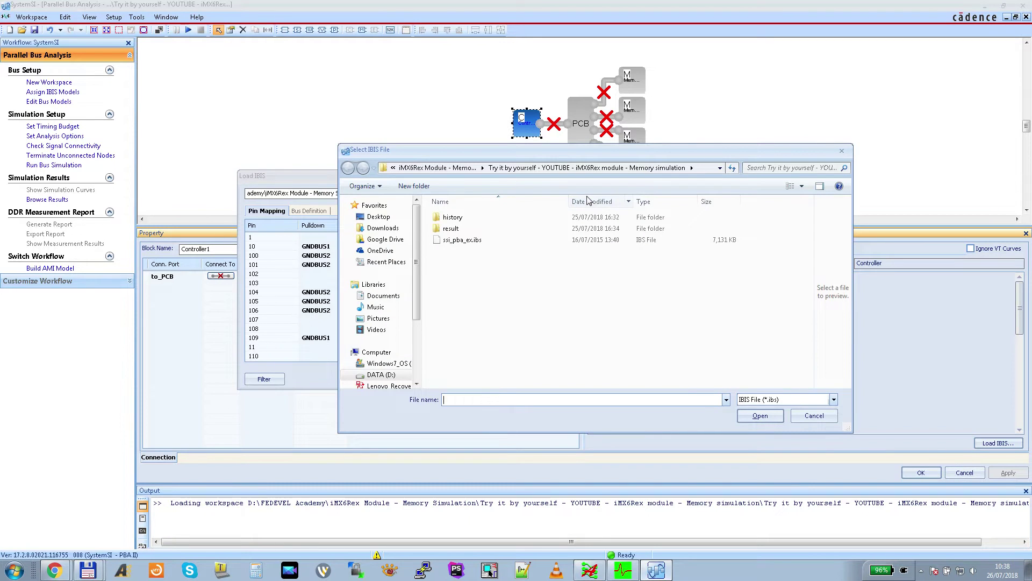
pyautogui.click(443, 169)
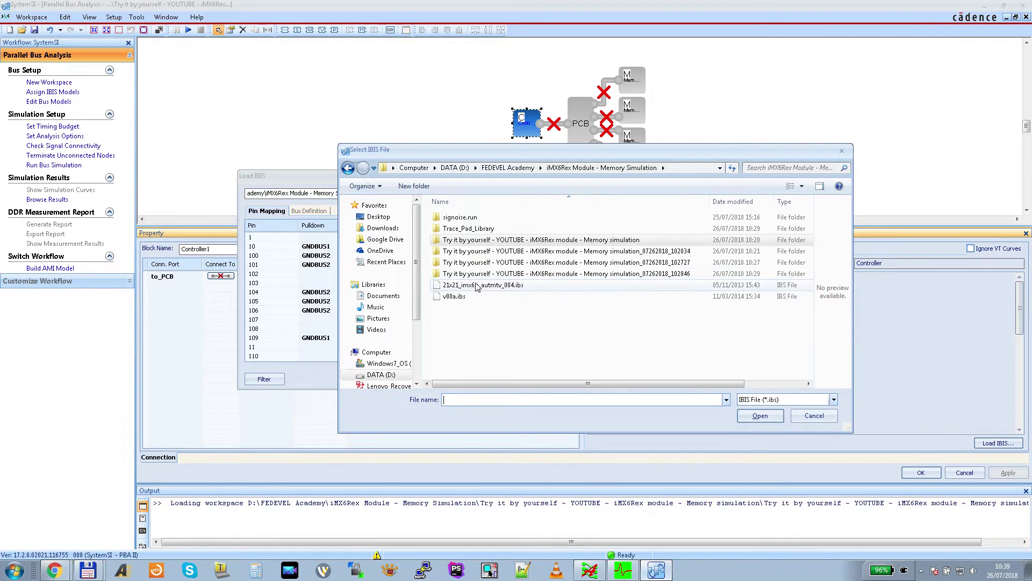
pyautogui.click(496, 288)
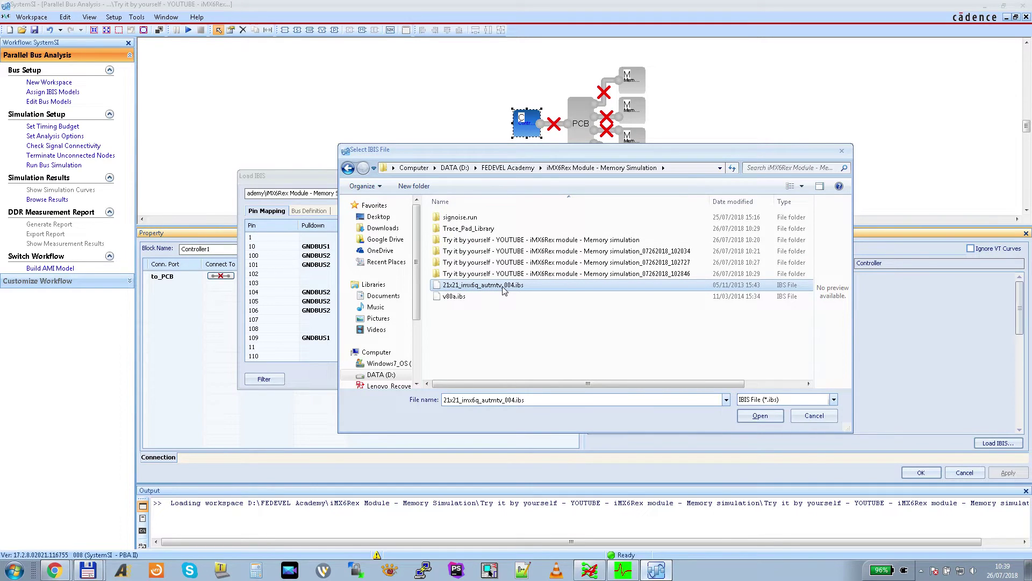
pyautogui.click(761, 416)
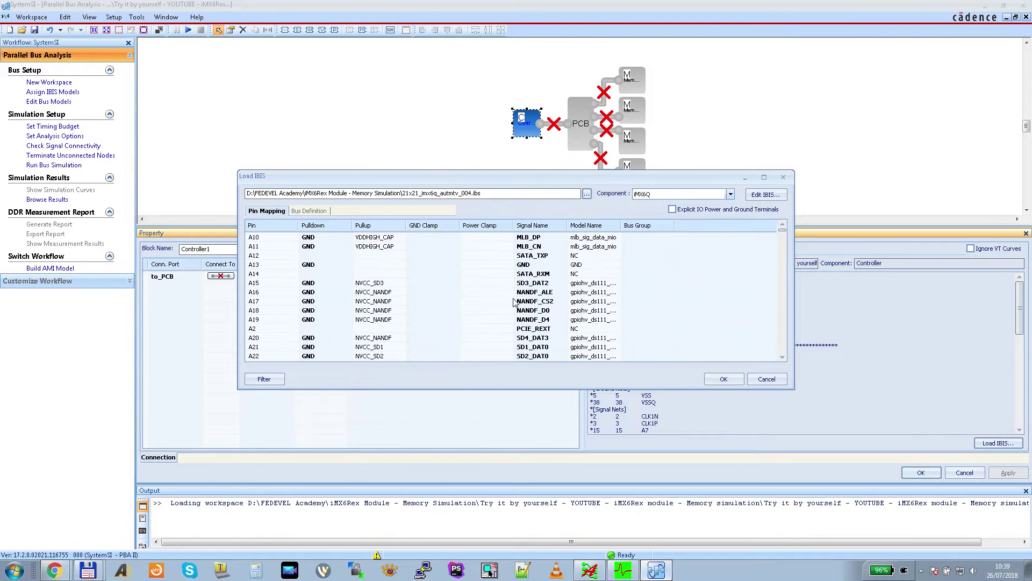
# Maximize the Load IBIS window and sort the iMX6Q pins by Pullup rail.
pyautogui.doubleClick(528, 179)
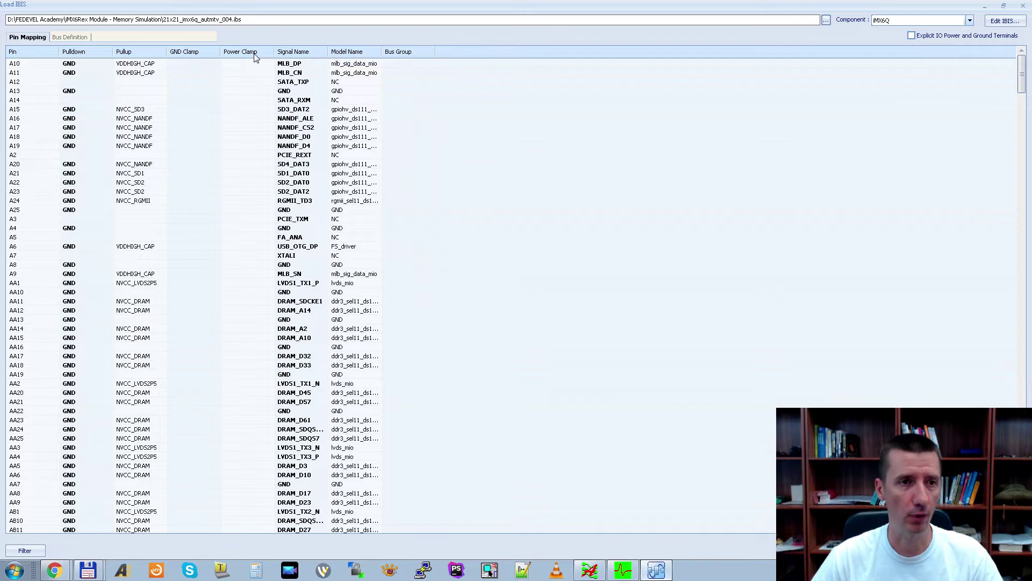
pyautogui.click(136, 53)
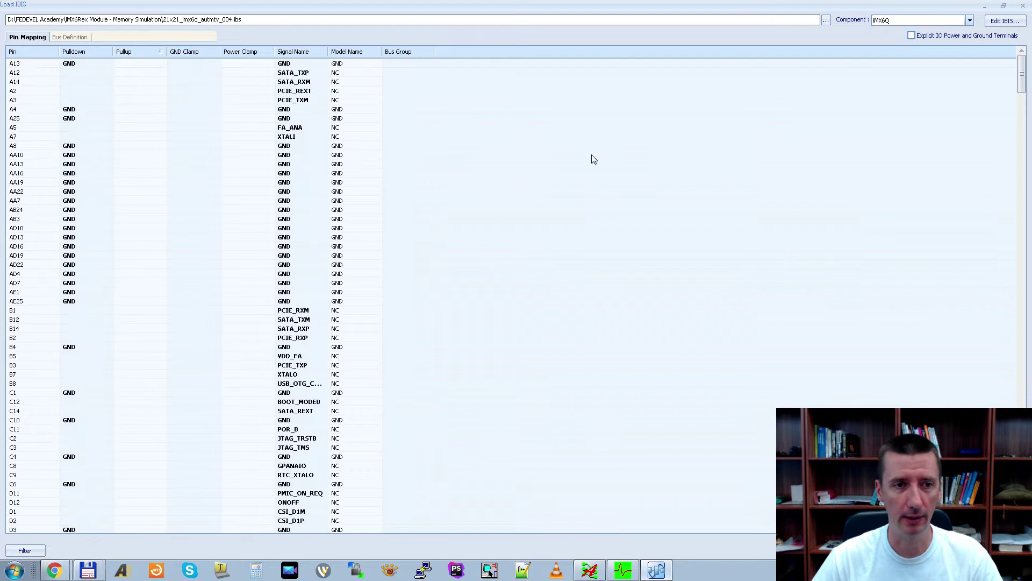
pyautogui.moveTo(1022, 70); pyautogui.dragTo(1018, 207)
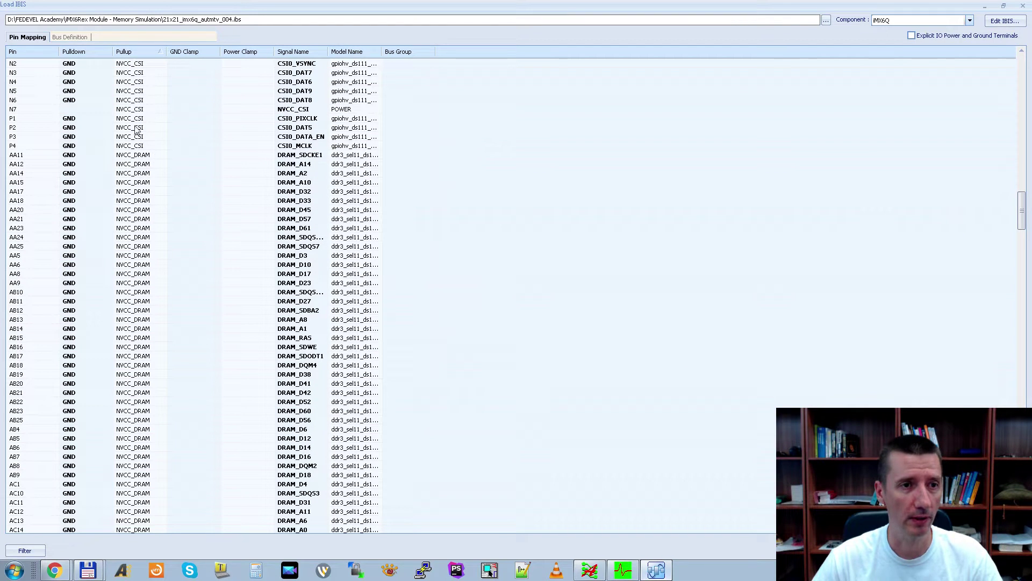
# Select the NVCC_DRAM pin rows from AA11 through Y9.
pyautogui.click(158, 156)
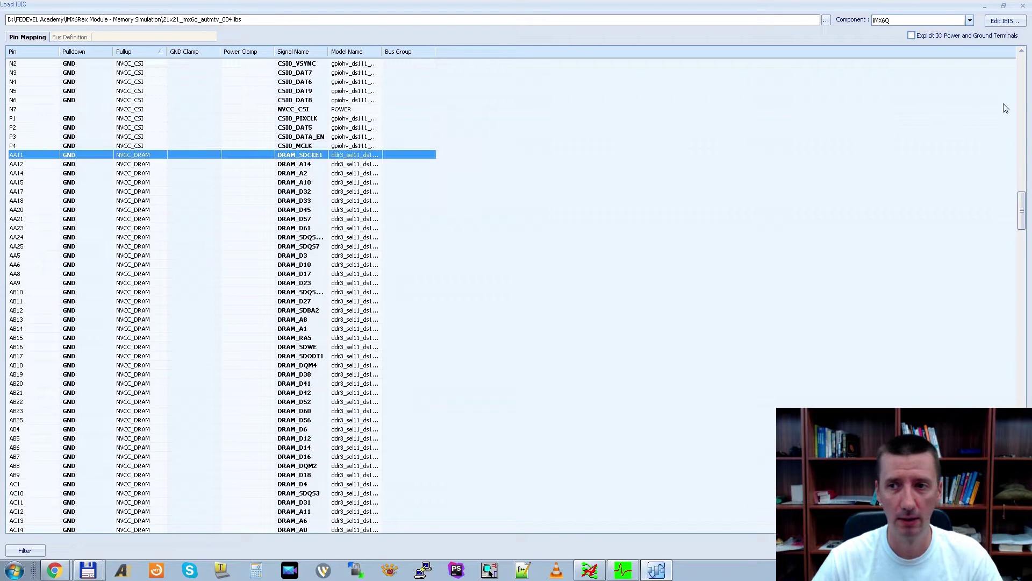
pyautogui.moveTo(1024, 200); pyautogui.dragTo(1029, 302)
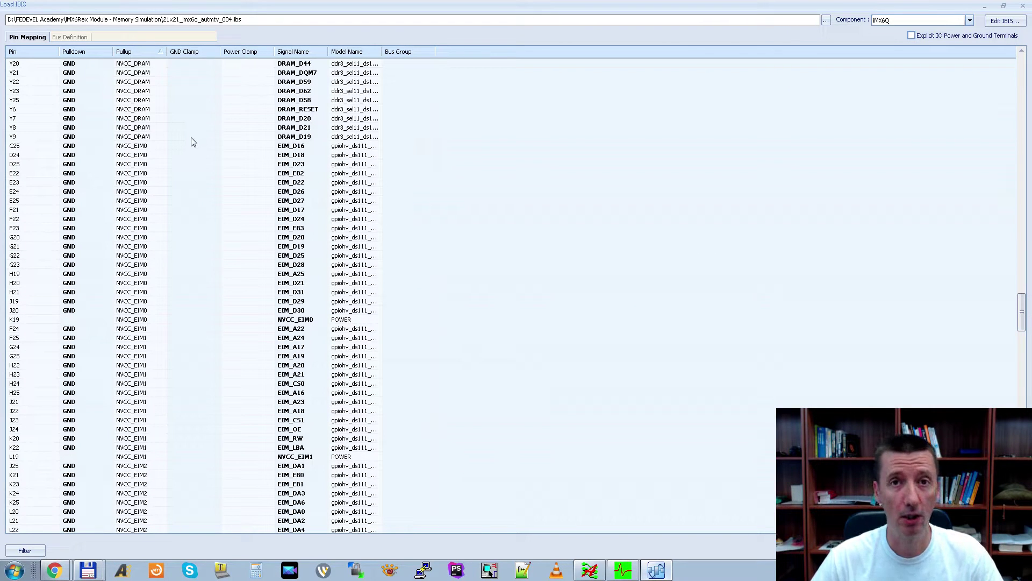
pyautogui.keyDown('shift'); pyautogui.click(161, 137); pyautogui.keyUp('shift')
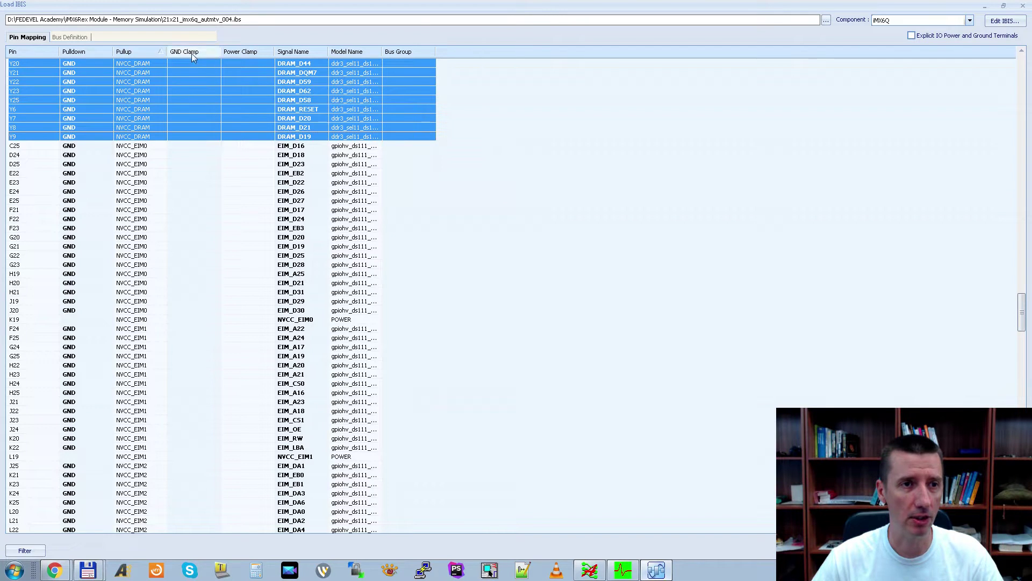
# Enter GND as GND Clamp and NVCC_DRAM as Power Clamp for the selected DRAM pins.
pyautogui.click(220, 137)
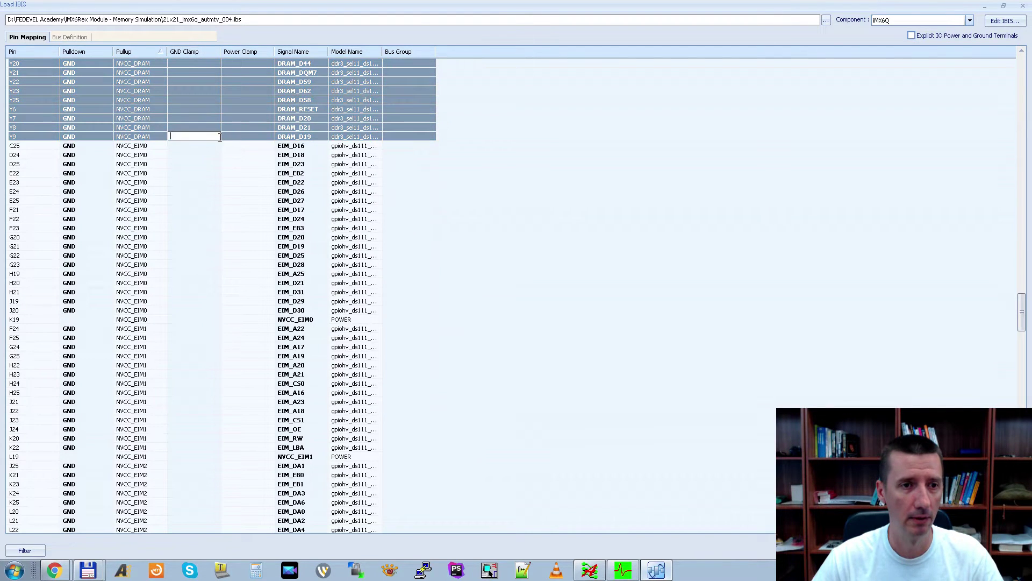
pyautogui.write('GND')
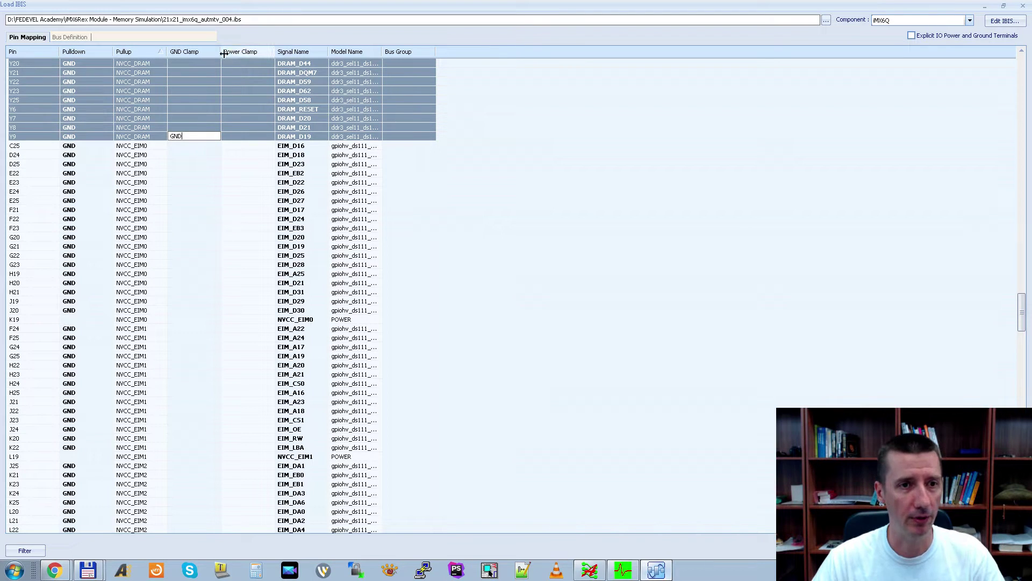
pyautogui.click(269, 136)
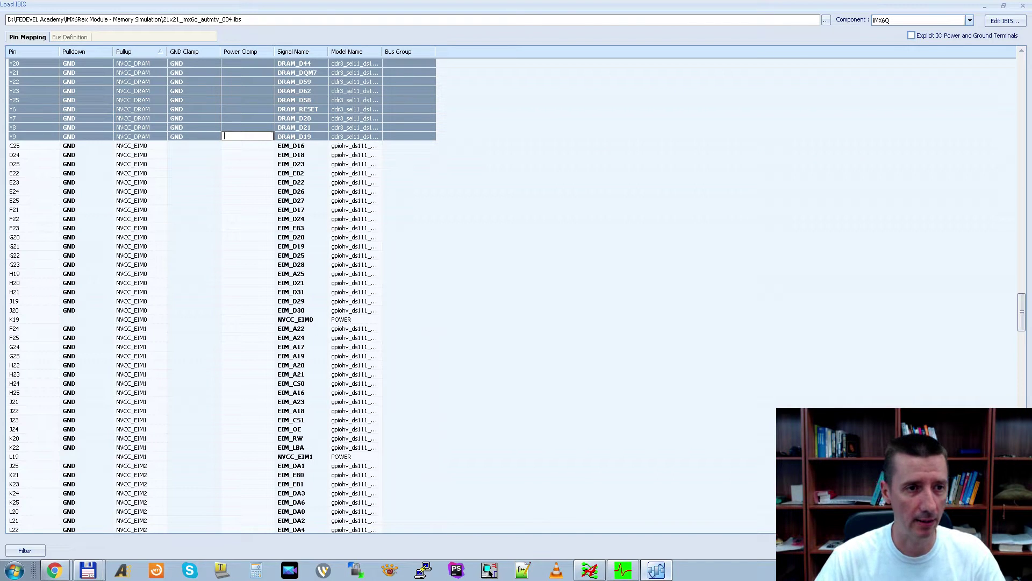
pyautogui.write('N')
pyautogui.write('CC')
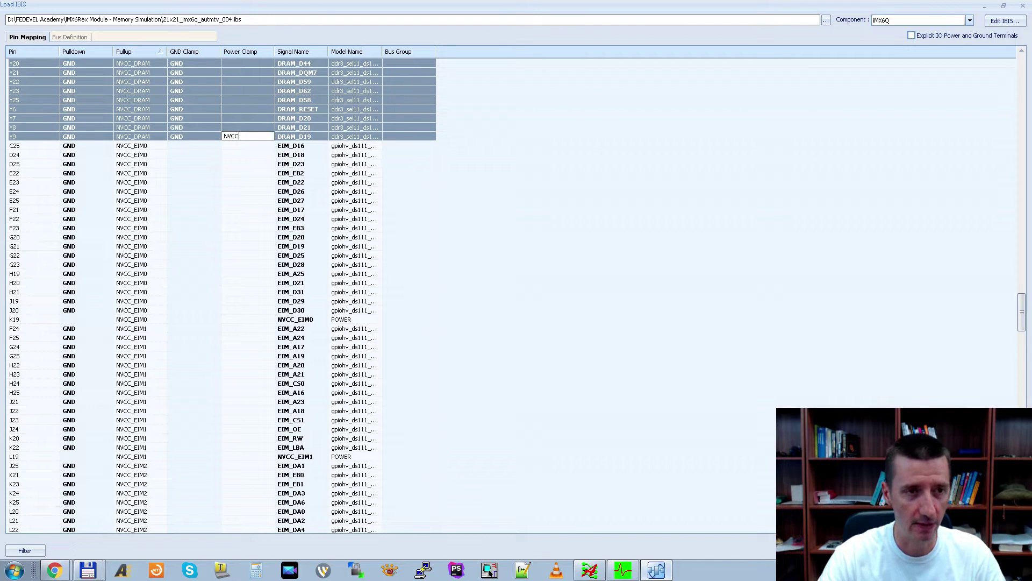
pyautogui.write('_DRAM')
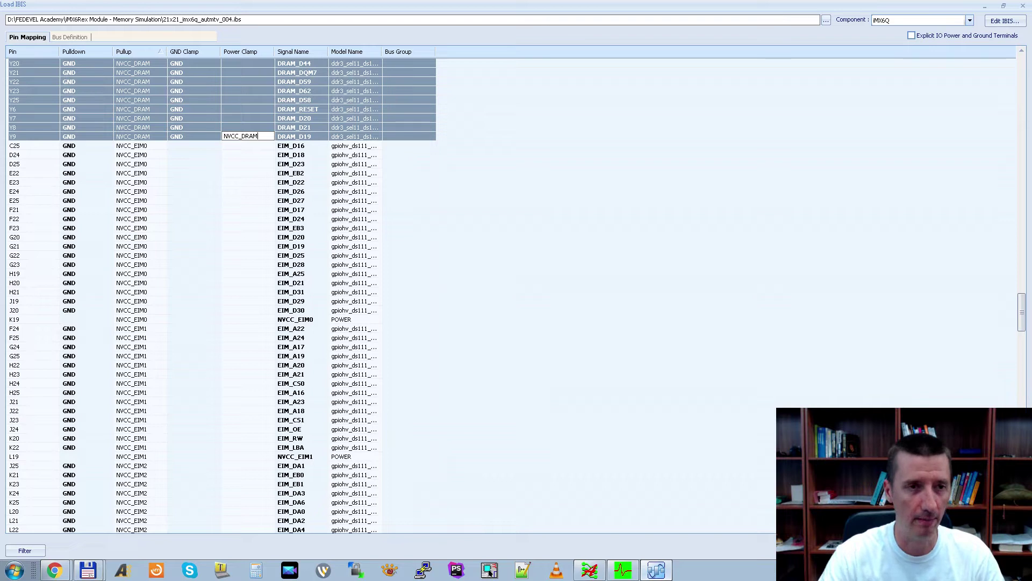
pyautogui.press('Return')
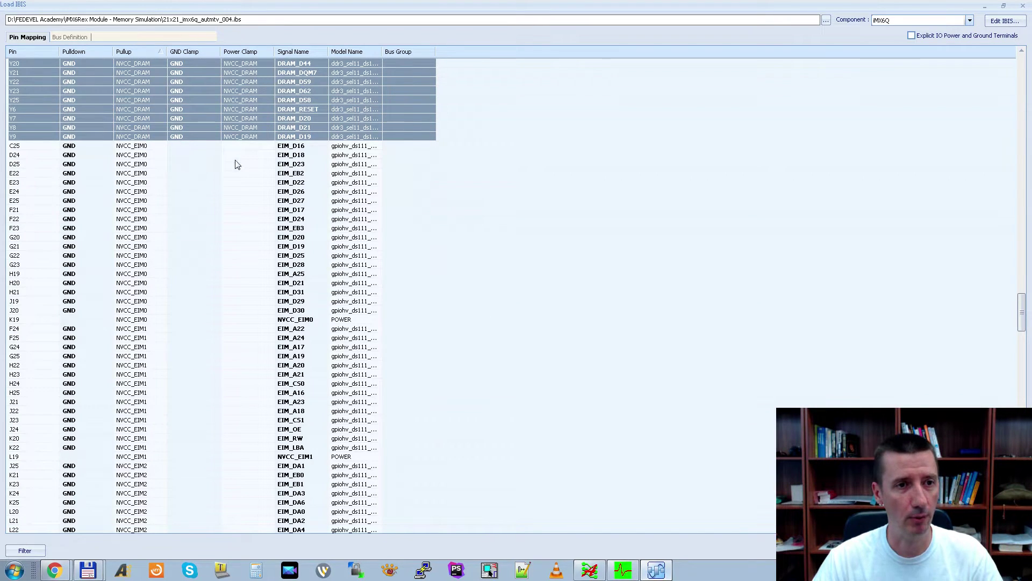
pyautogui.scroll(3, 236, 161)
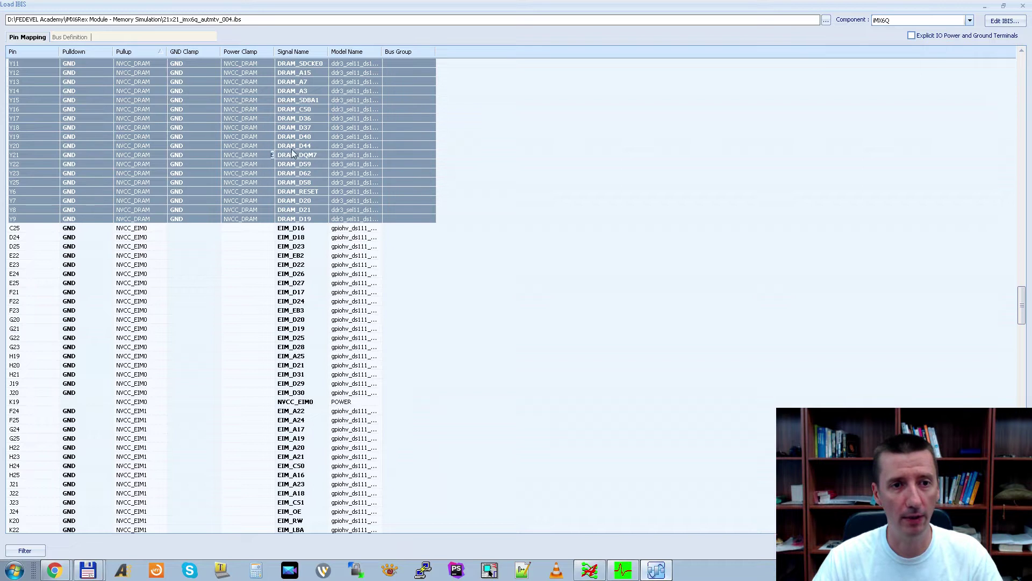
pyautogui.scroll(5, 276, 122)
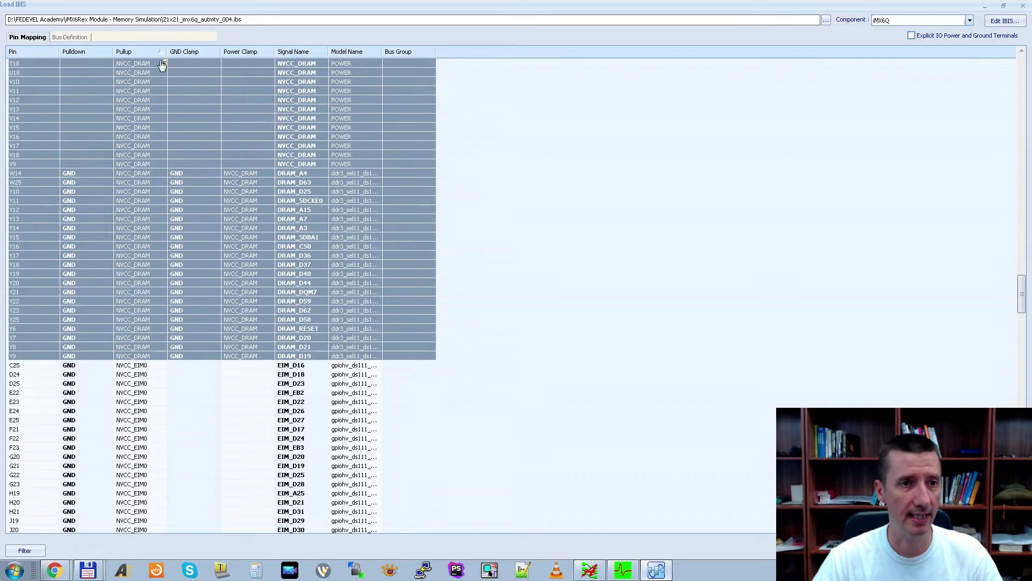
pyautogui.scroll(4, 260, 91)
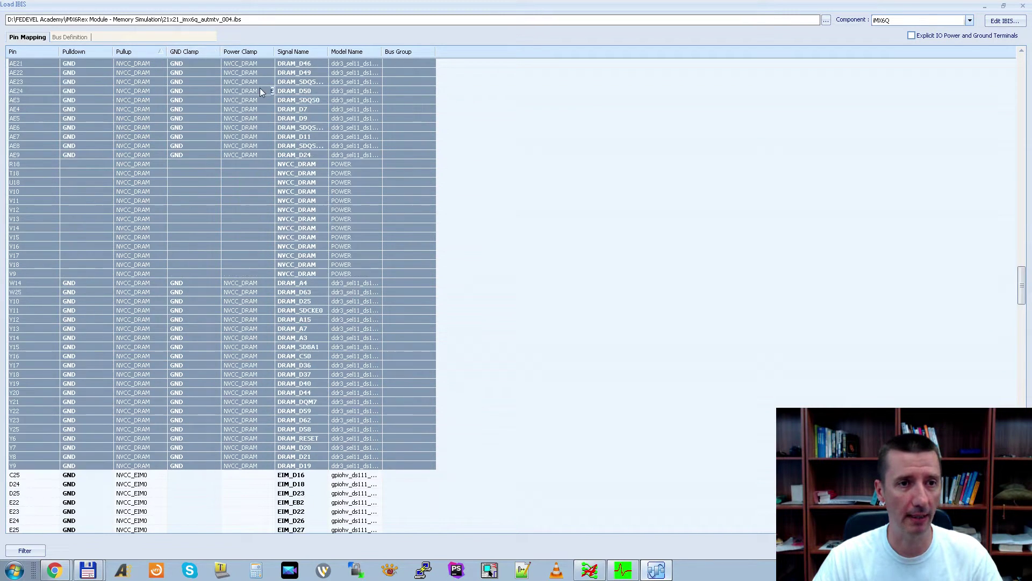
pyautogui.scroll(11, 260, 90)
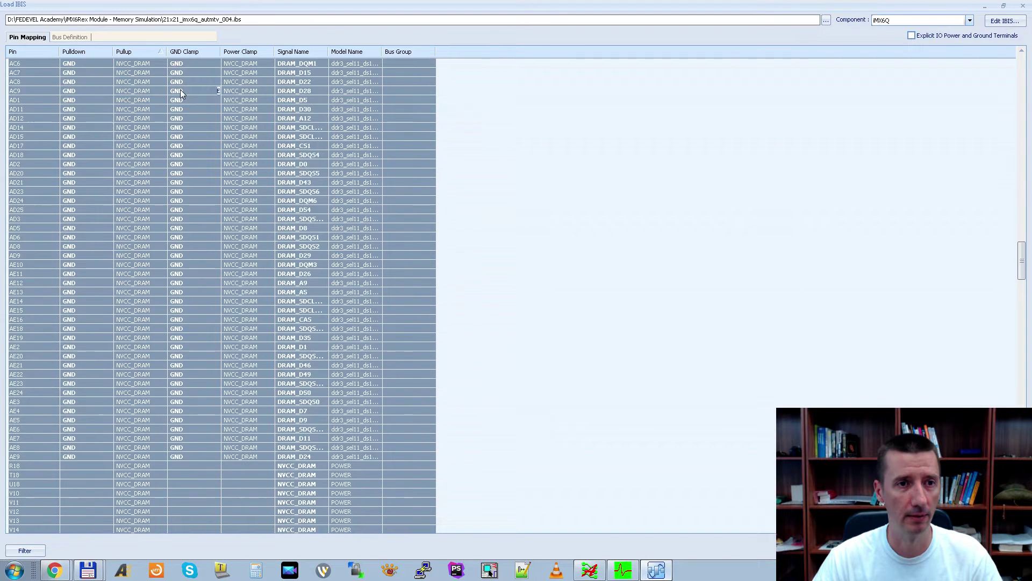
pyautogui.scroll(20, 180, 92)
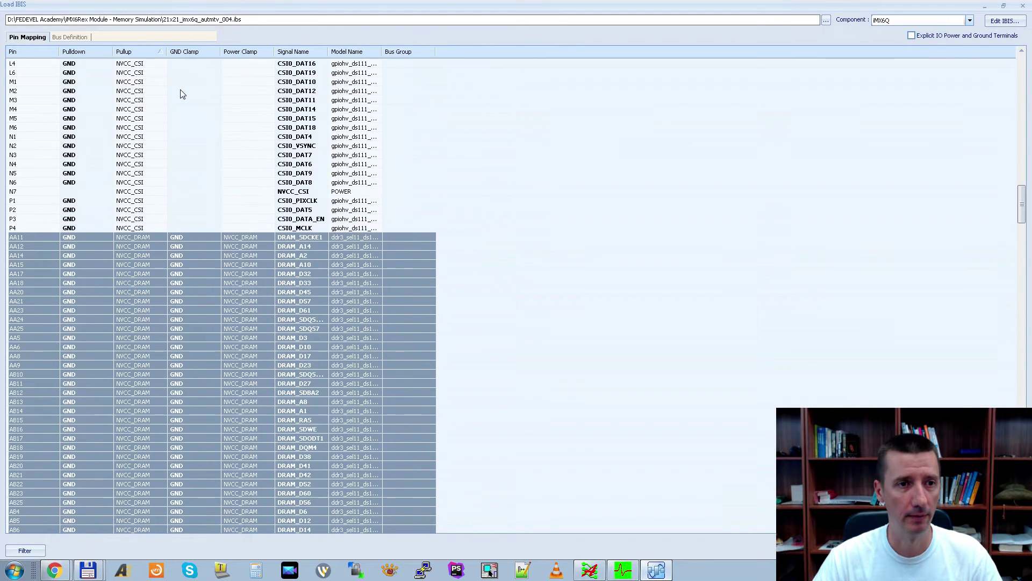
# Add a new row on the Bus Definition tab and set its Bus Type to AddCmd.
pyautogui.click(69, 37)
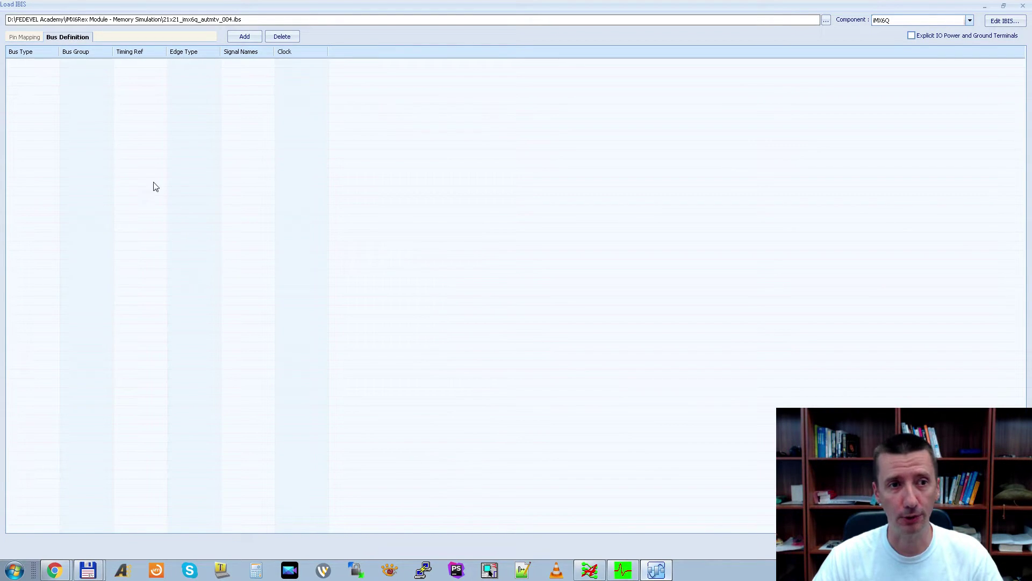
pyautogui.click(245, 38)
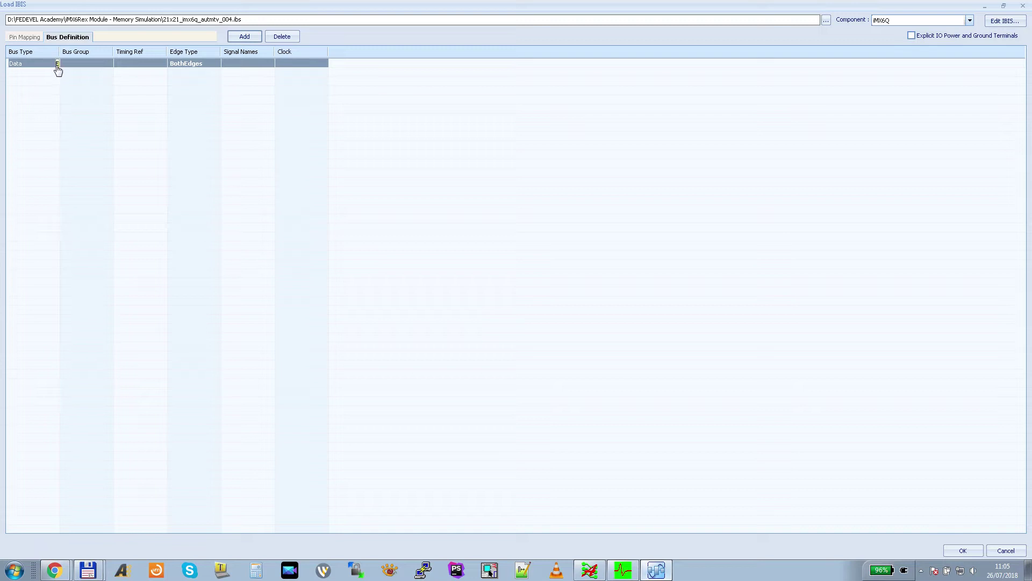
pyautogui.click(57, 66)
pyautogui.click(55, 64)
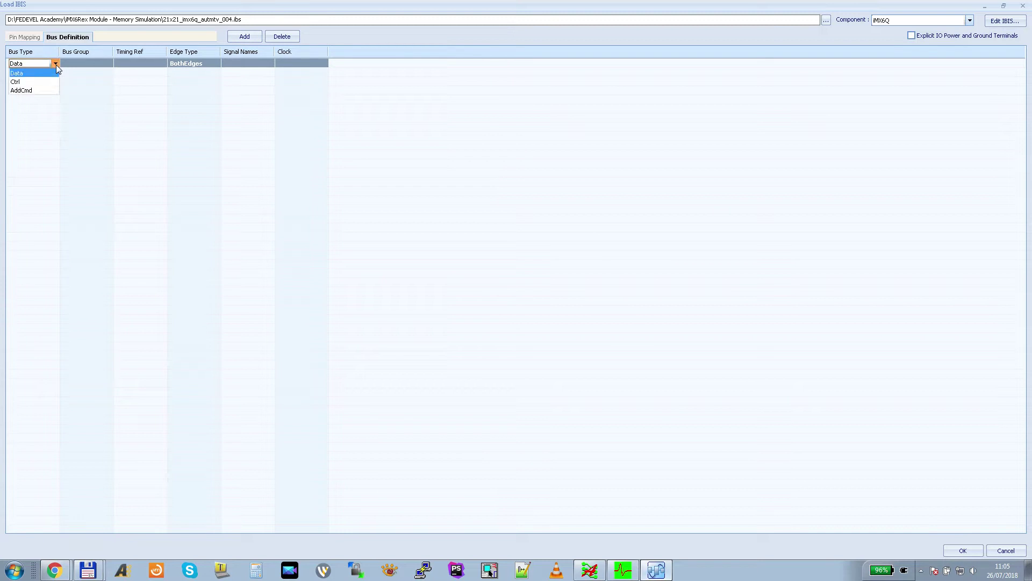
pyautogui.click(27, 92)
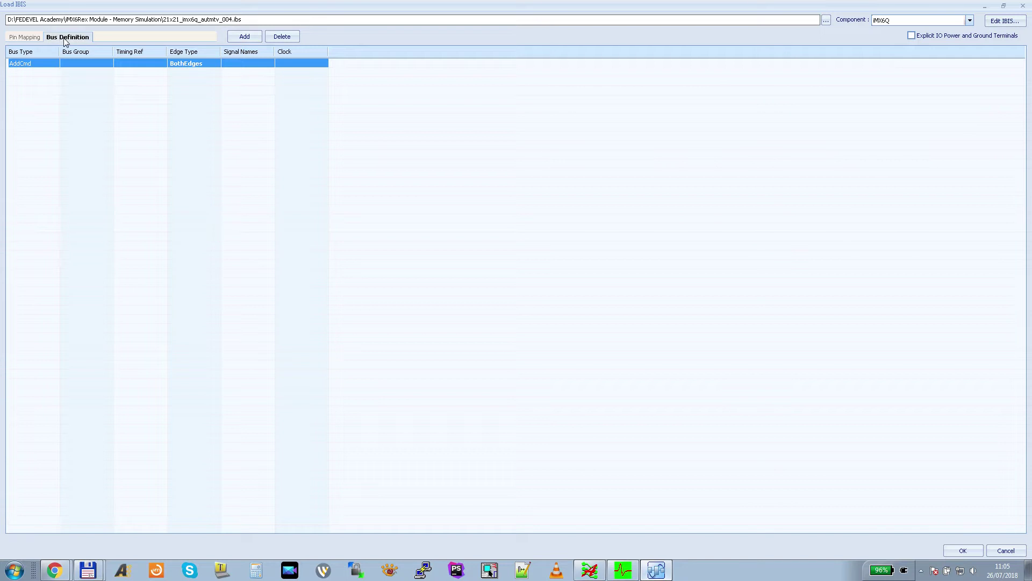
pyautogui.click(34, 62)
pyautogui.click(134, 56)
pyautogui.click(13, 64)
pyautogui.click(117, 65)
# Check the DRAM_CLK1_P/N and DRAM_CLK0_P/N net names in the schematic PDF, then return to SystemSI.
pyautogui.press('Escape')
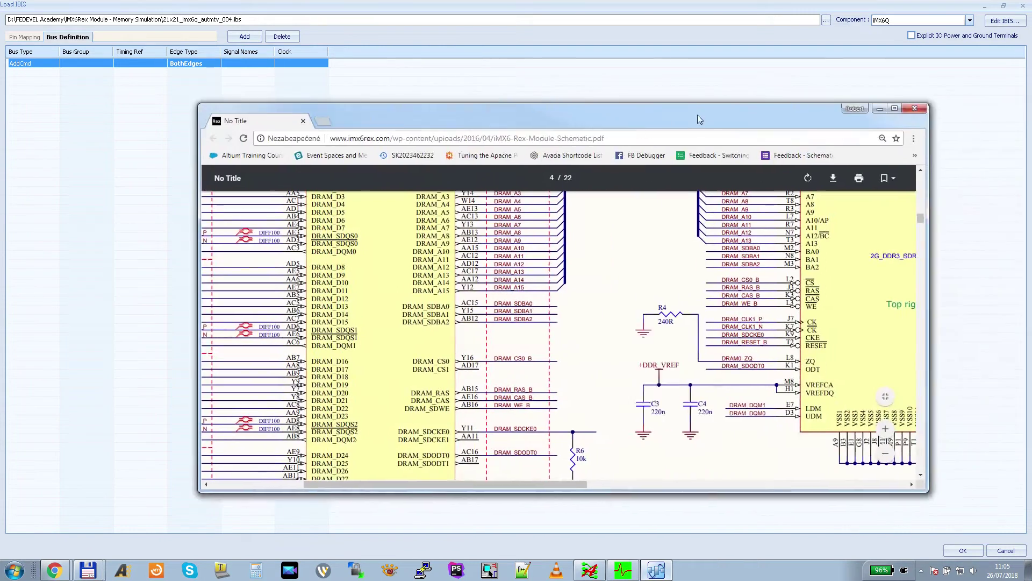
pyautogui.scroll(5, 500, 166)
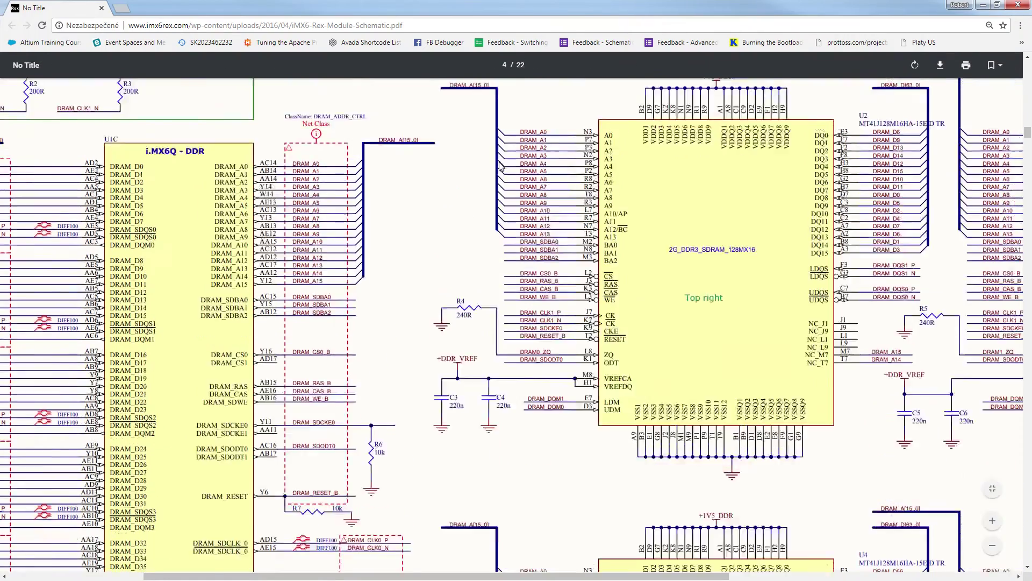
pyautogui.scroll(-2, 500, 166)
pyautogui.scroll(-2, 500, 165)
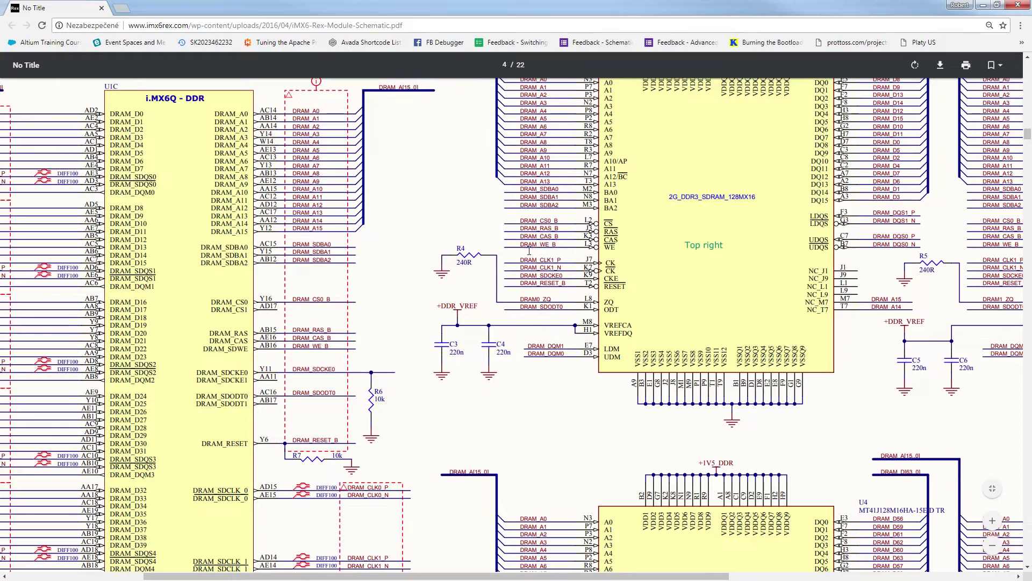
pyautogui.moveTo(520, 259); pyautogui.dragTo(564, 267)
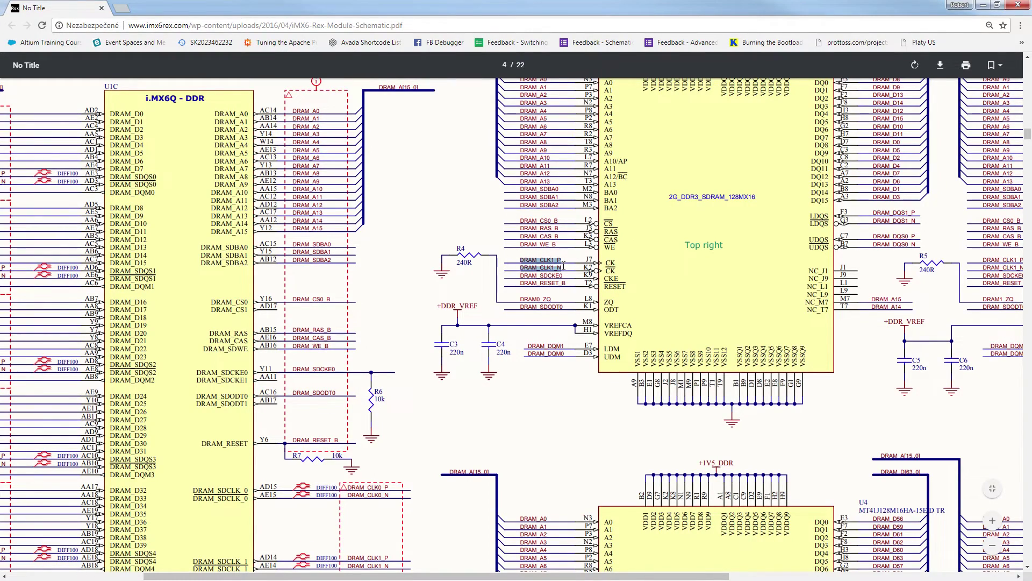
pyautogui.scroll(-8, 564, 266)
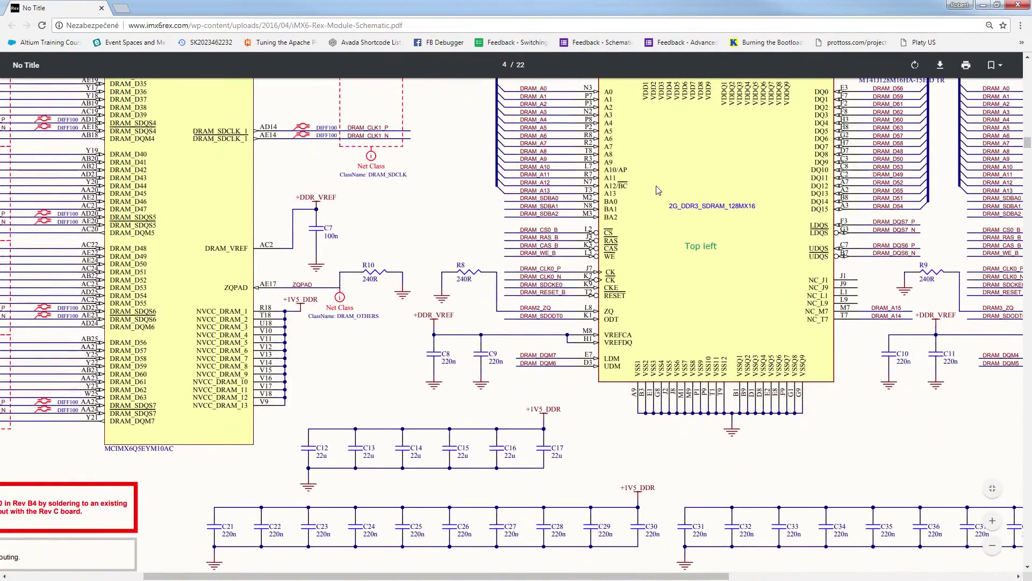
pyautogui.moveTo(518, 268); pyautogui.dragTo(565, 275)
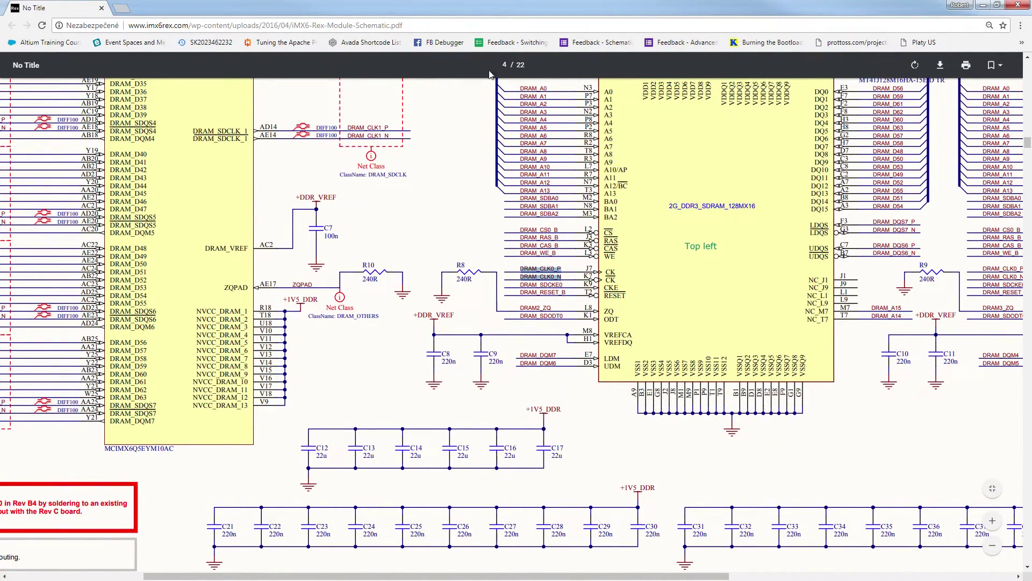
pyautogui.hotkey('alt', 'Tab')
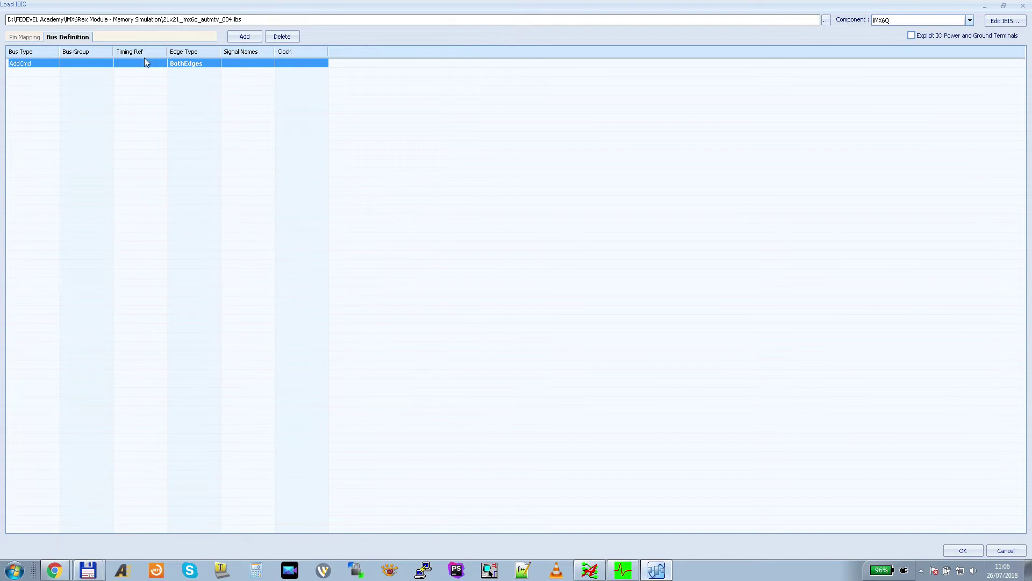
# Filter signals by DRAM_S and add DRAM_SDCLK_0/DRAM_SDCLK_0_B as a timing reference pair.
pyautogui.click(167, 67)
pyautogui.click(166, 64)
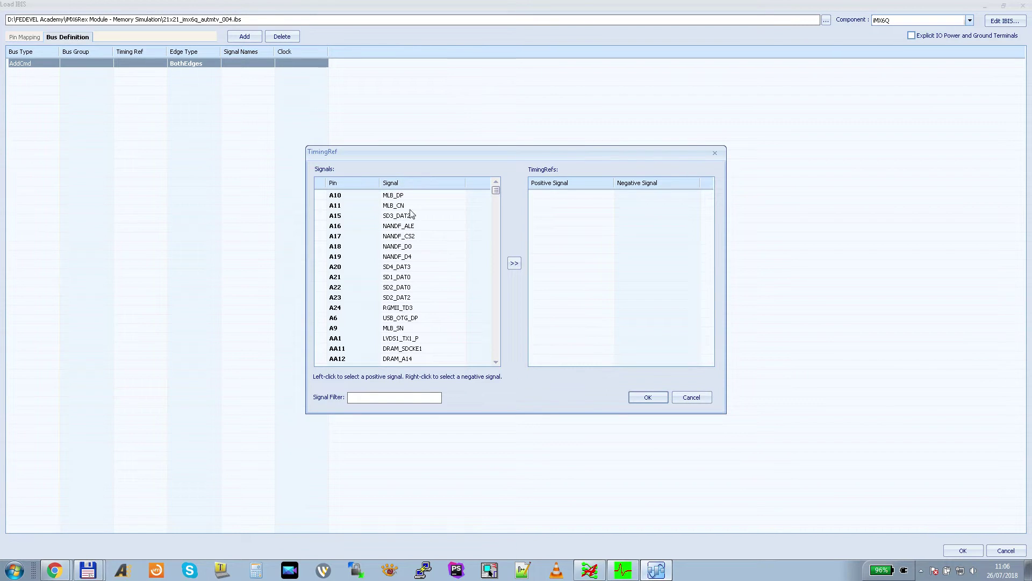
pyautogui.click(410, 183)
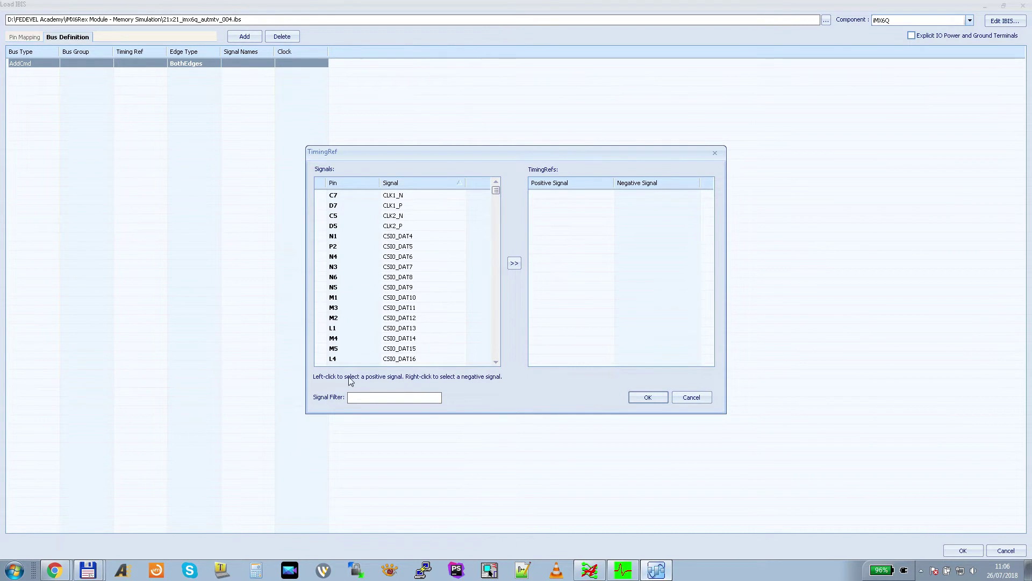
pyautogui.write('DRAM')
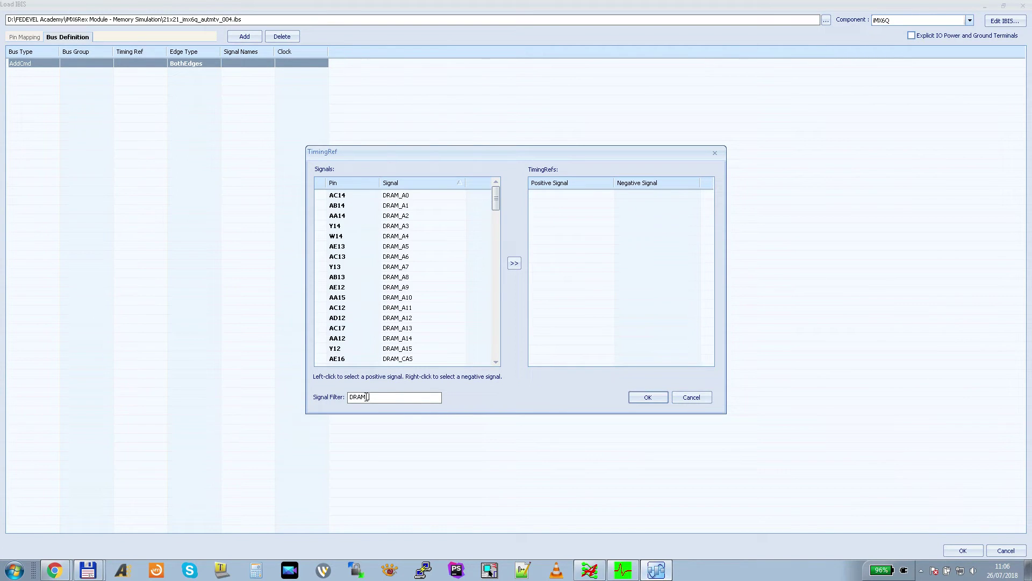
pyautogui.write('_SD')
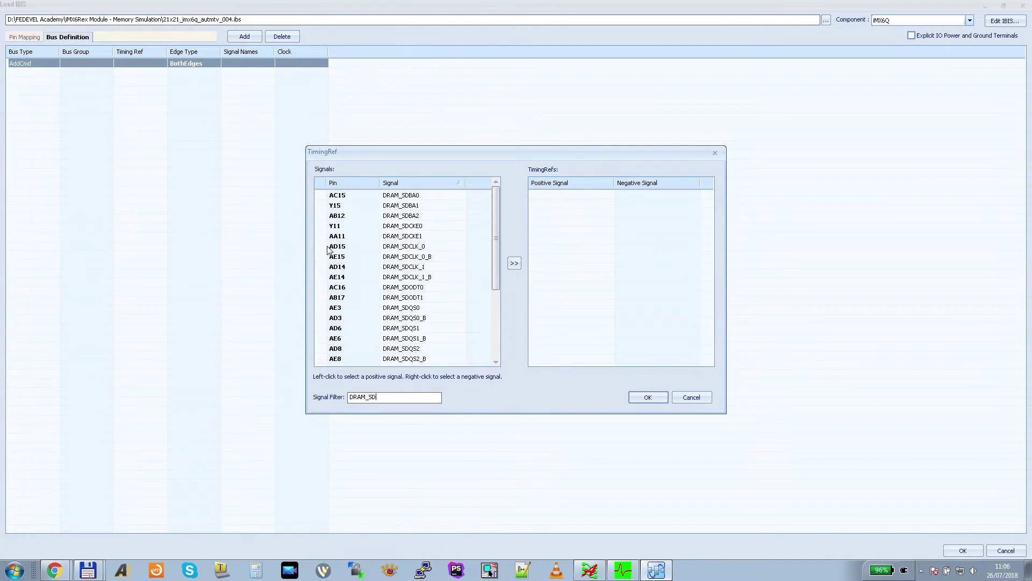
pyautogui.click(434, 247)
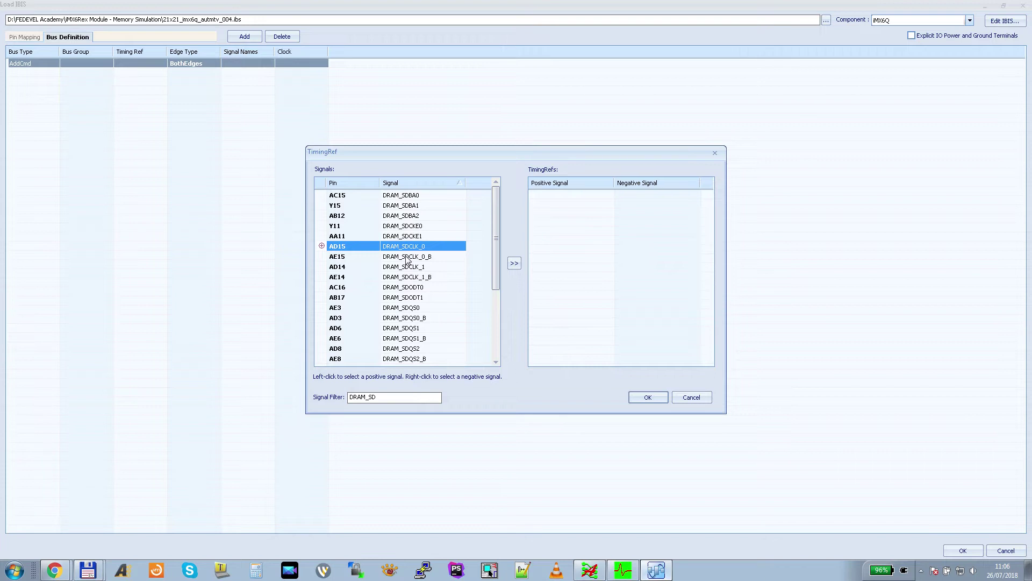
pyautogui.rightClick(442, 257)
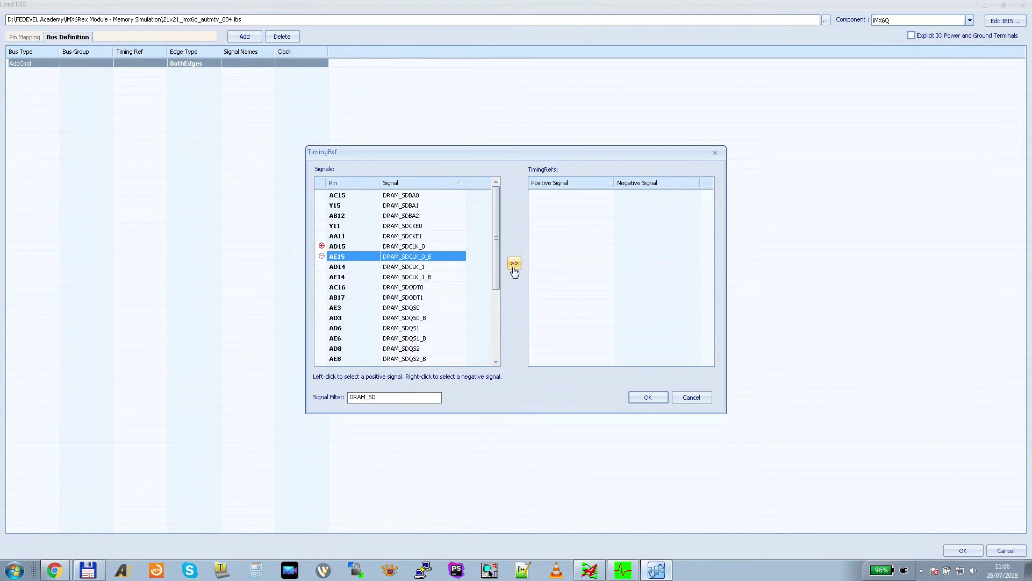
pyautogui.click(514, 264)
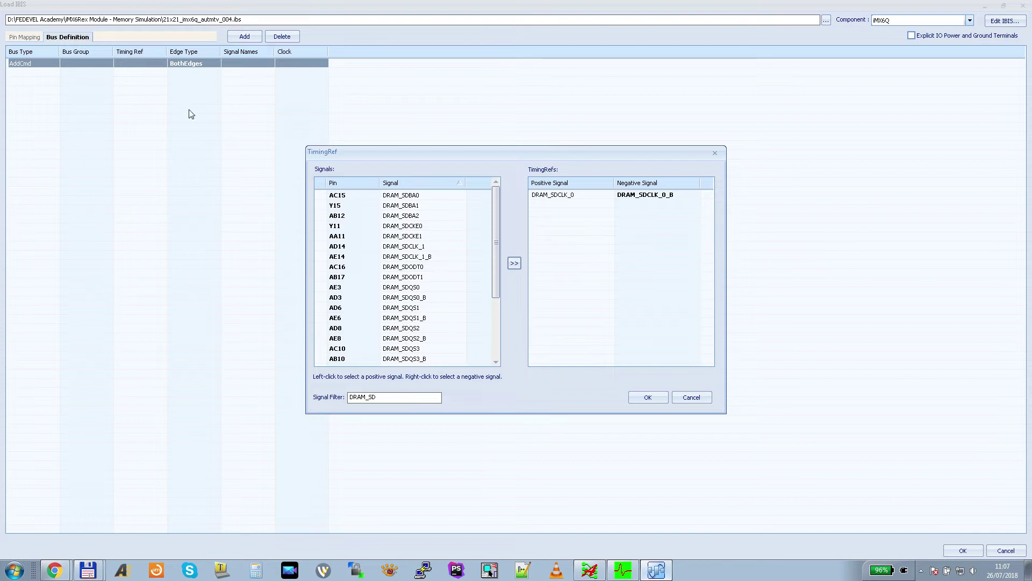
# Add DRAM_SDCLK_1/DRAM_SDCLK_1_B as the second timing reference pair.
pyautogui.click(441, 248)
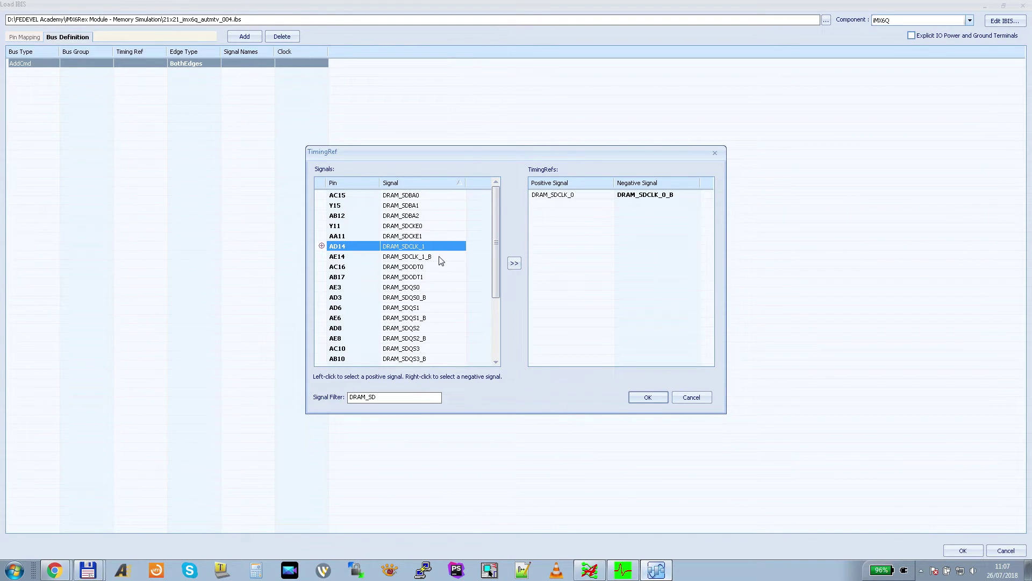
pyautogui.rightClick(439, 256)
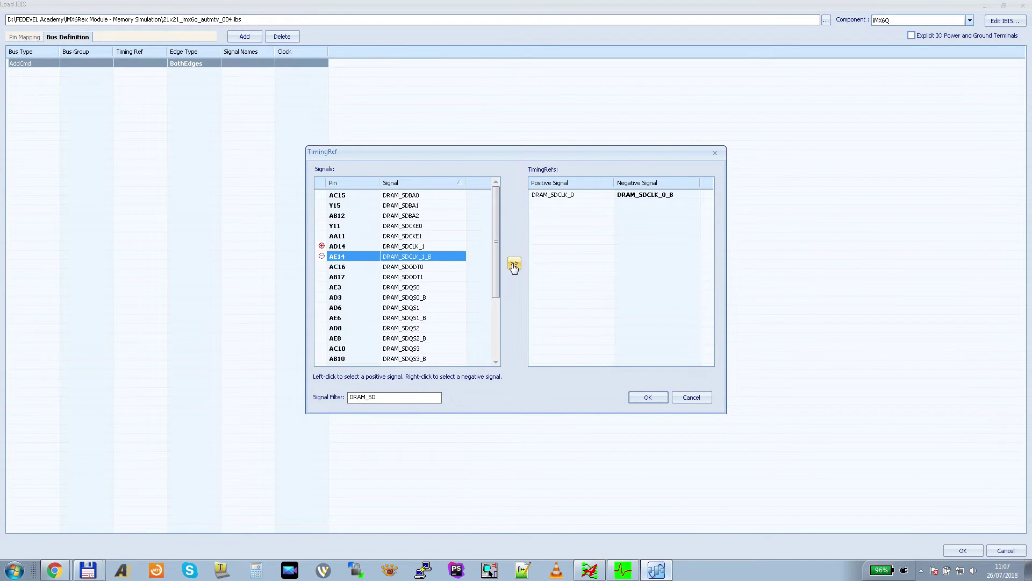
pyautogui.click(514, 263)
# Confirm the DRAM_SDCLK timing references and switch the AddCmd edge type to RiseEdge.
pyautogui.click(647, 397)
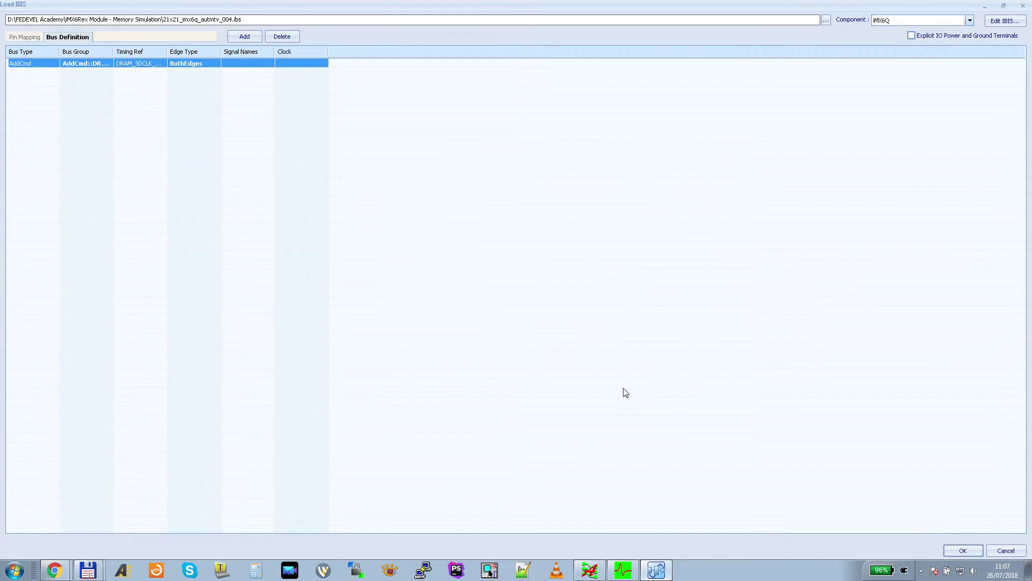
pyautogui.click(180, 65)
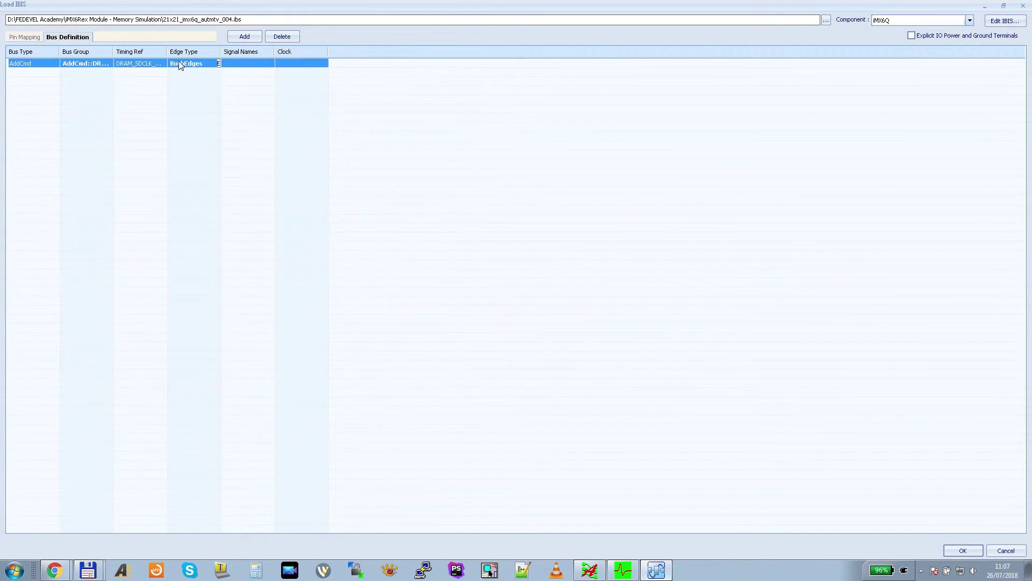
pyautogui.click(220, 65)
pyautogui.click(217, 64)
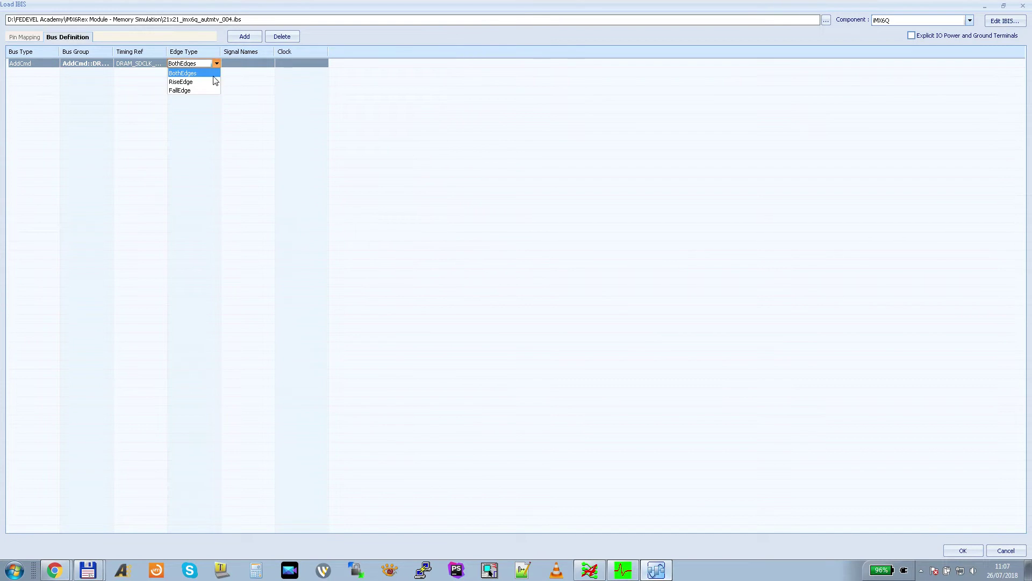
pyautogui.click(209, 88)
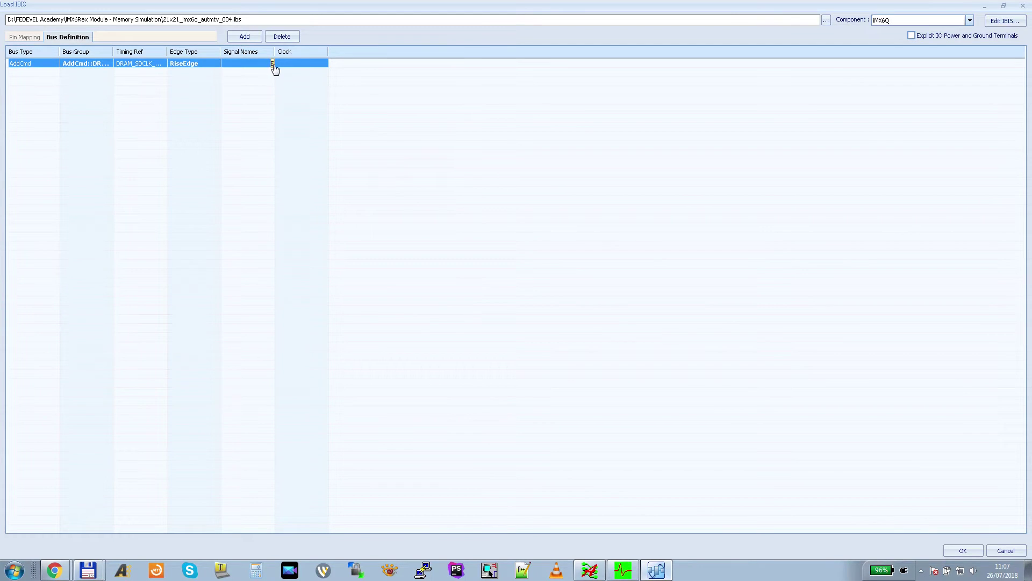
pyautogui.click(272, 64)
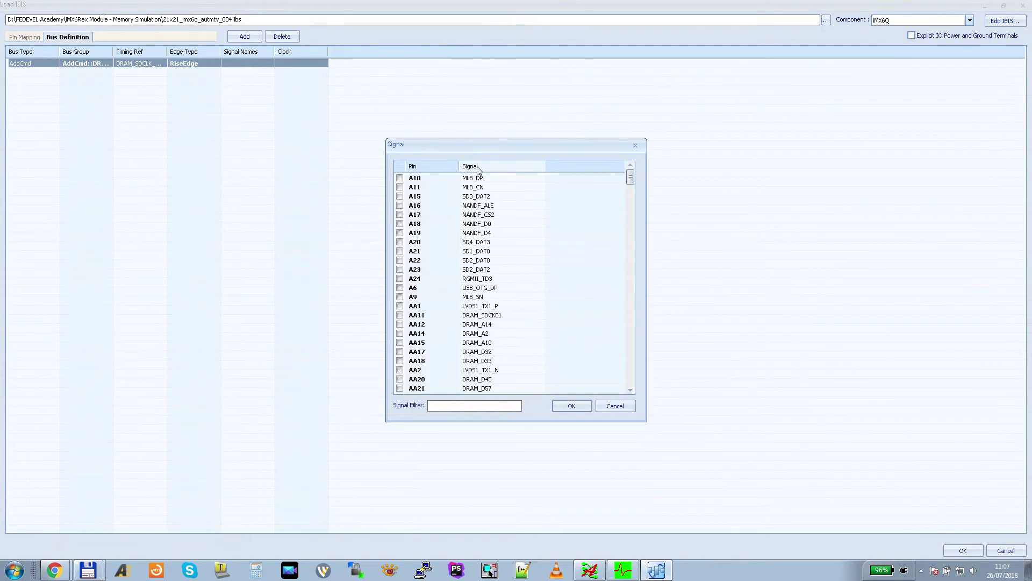
# Filter signals by DR and select DRAM_A0 through DRAM_A14 plus DRAM_CAS.
pyautogui.click(485, 168)
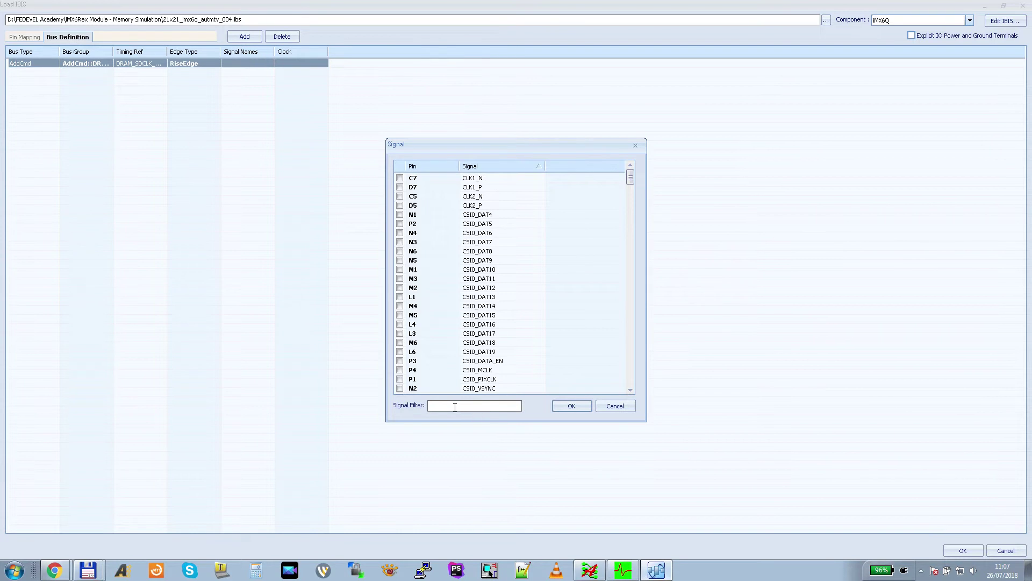
pyautogui.write('DRAM_')
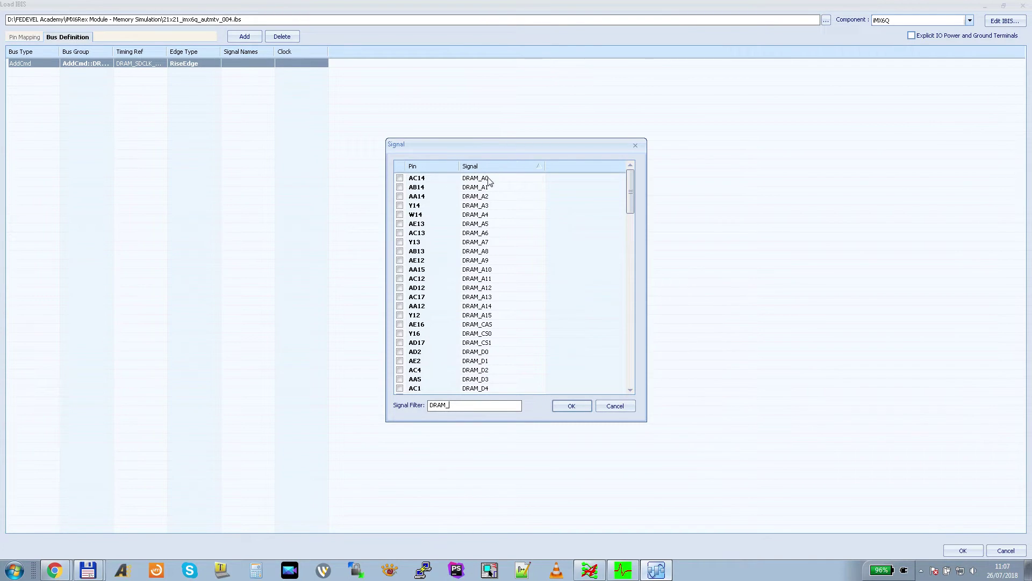
pyautogui.click(506, 180)
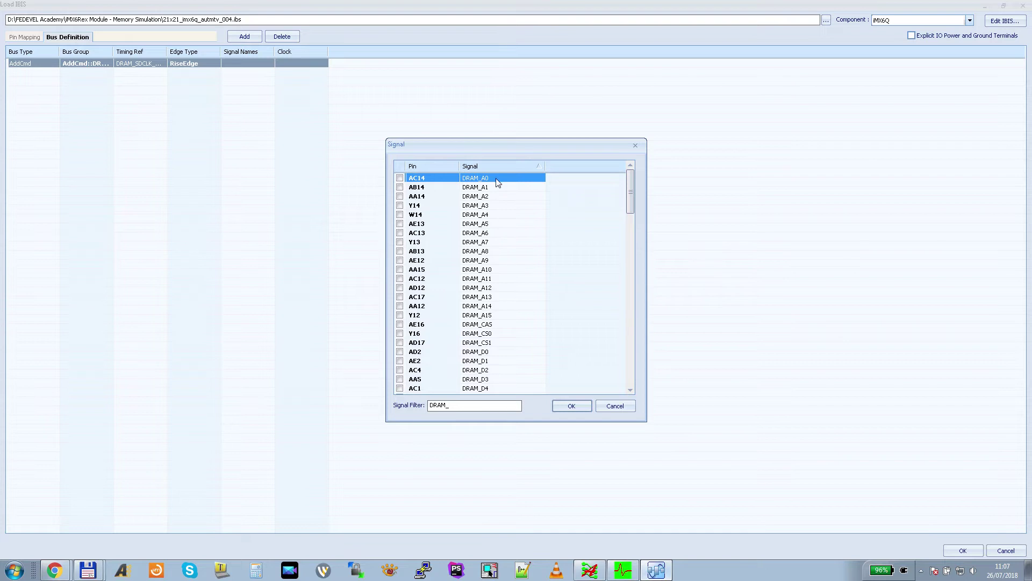
pyautogui.keyDown('shift'); pyautogui.click(505, 308); pyautogui.keyUp('shift')
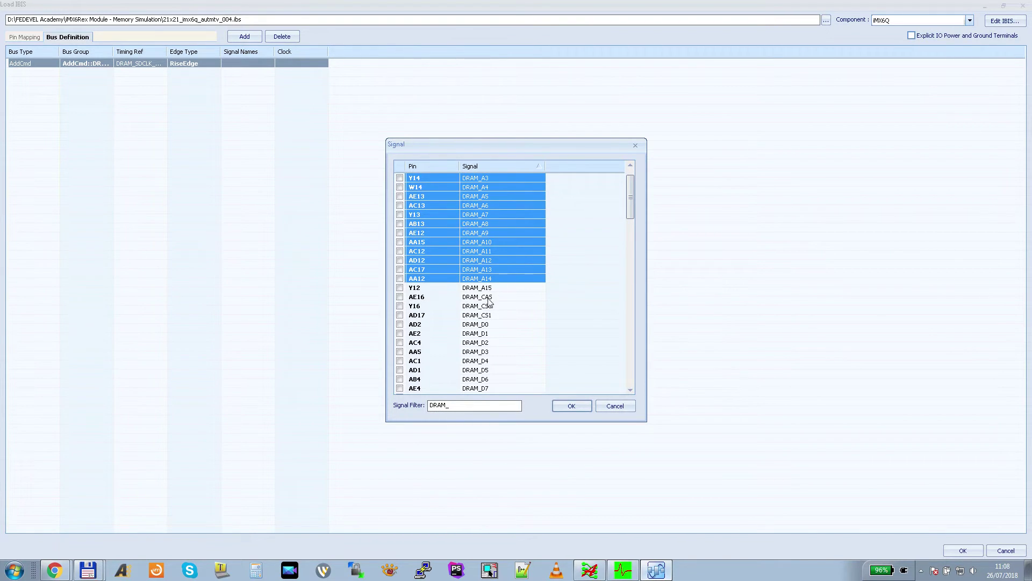
pyautogui.keyDown('ctrl'); pyautogui.click(504, 297); pyautogui.keyUp('ctrl')
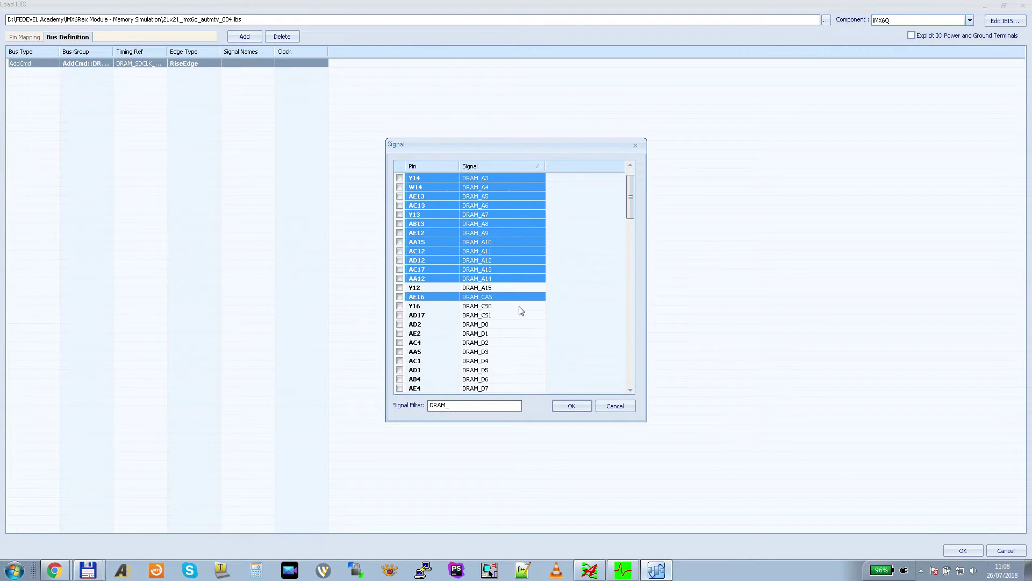
pyautogui.scroll(-12, 521, 311)
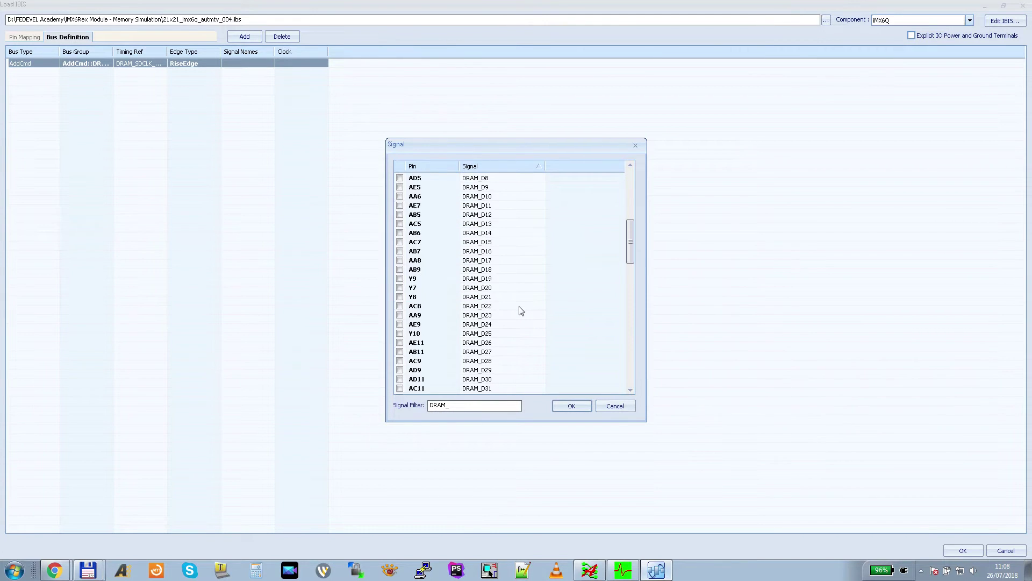
pyautogui.scroll(-14, 520, 310)
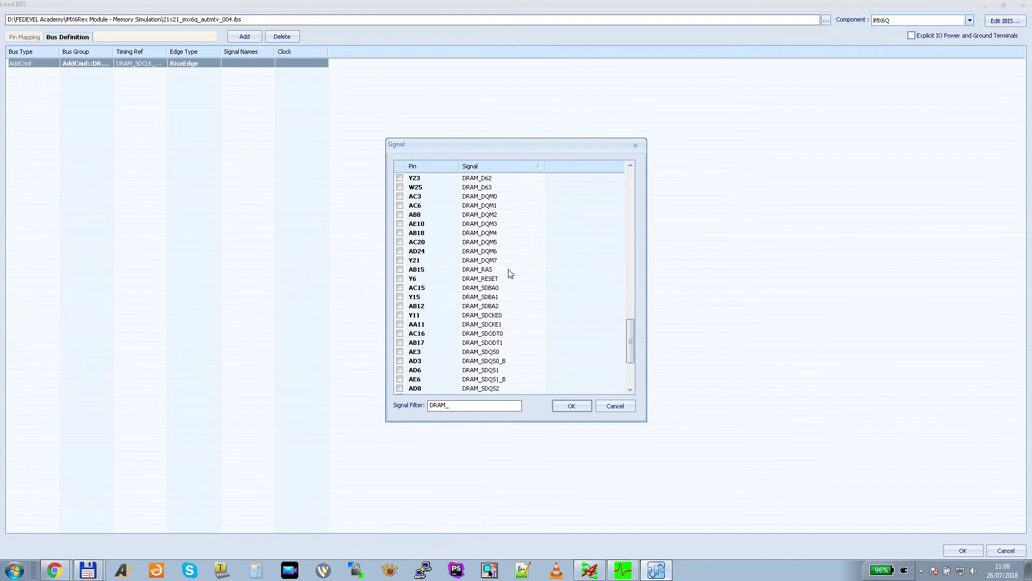
# Add DRAM_RAS, DRAM_SDBA0–2 and DRAM_SDWE, then confirm the AddCmd signal list.
pyautogui.click(511, 270)
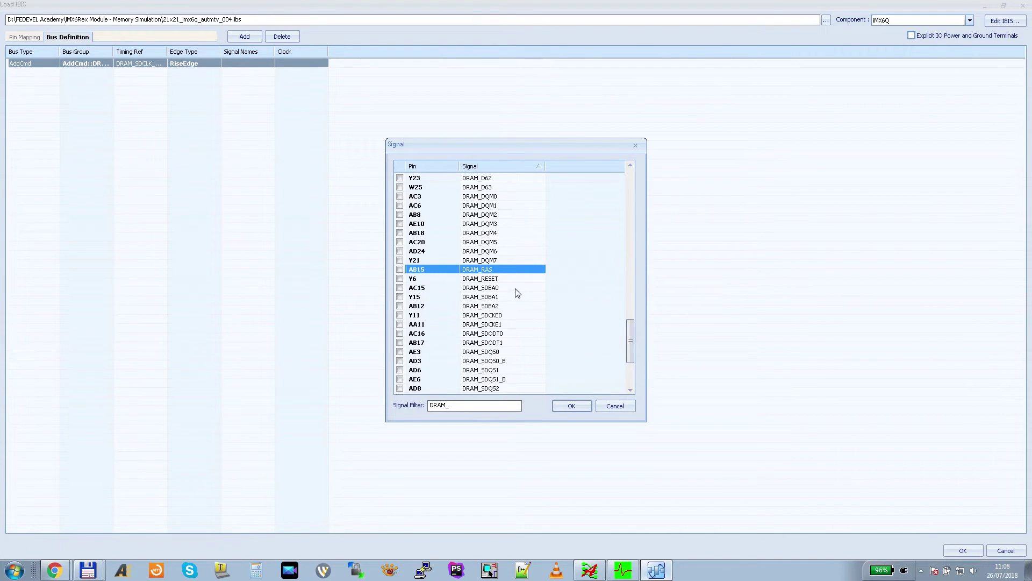
pyautogui.keyDown('ctrl'); pyautogui.click(516, 289); pyautogui.keyUp('ctrl')
pyautogui.keyDown('ctrl'); pyautogui.click(515, 297); pyautogui.keyUp('ctrl')
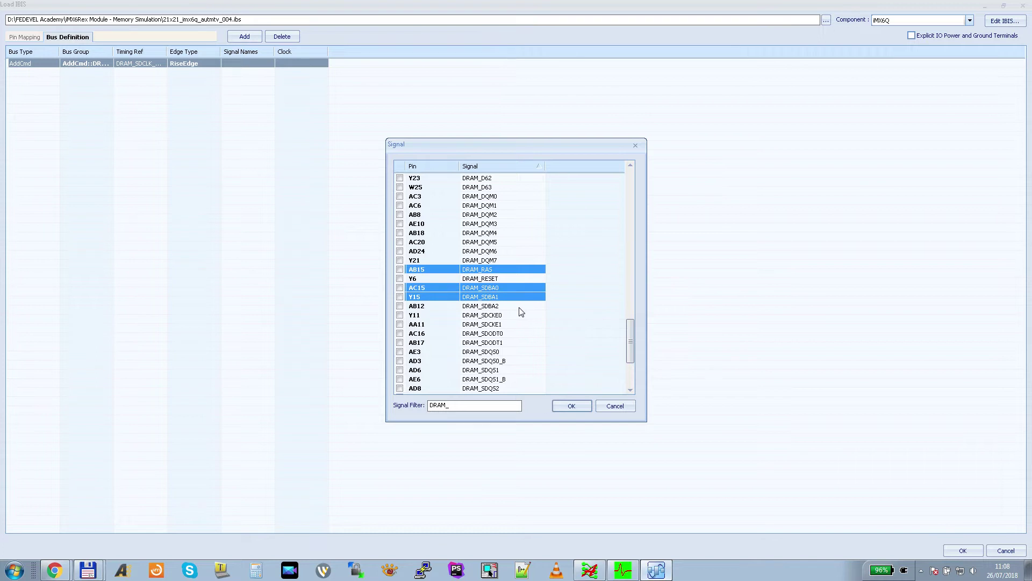
pyautogui.keyDown('ctrl'); pyautogui.click(521, 307); pyautogui.keyUp('ctrl')
pyautogui.scroll(-4, 532, 323)
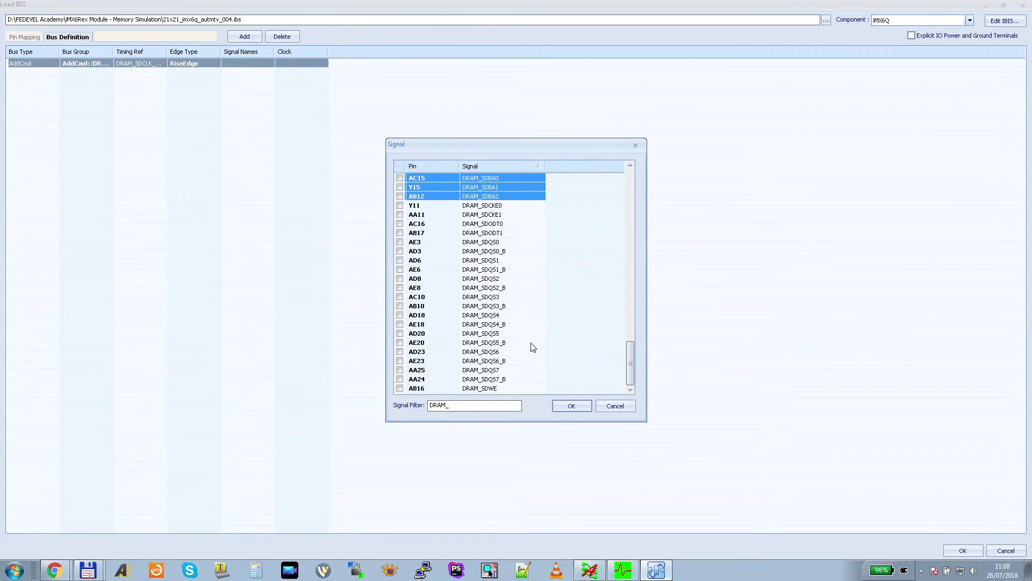
pyautogui.keyDown('ctrl'); pyautogui.click(509, 388); pyautogui.keyUp('ctrl')
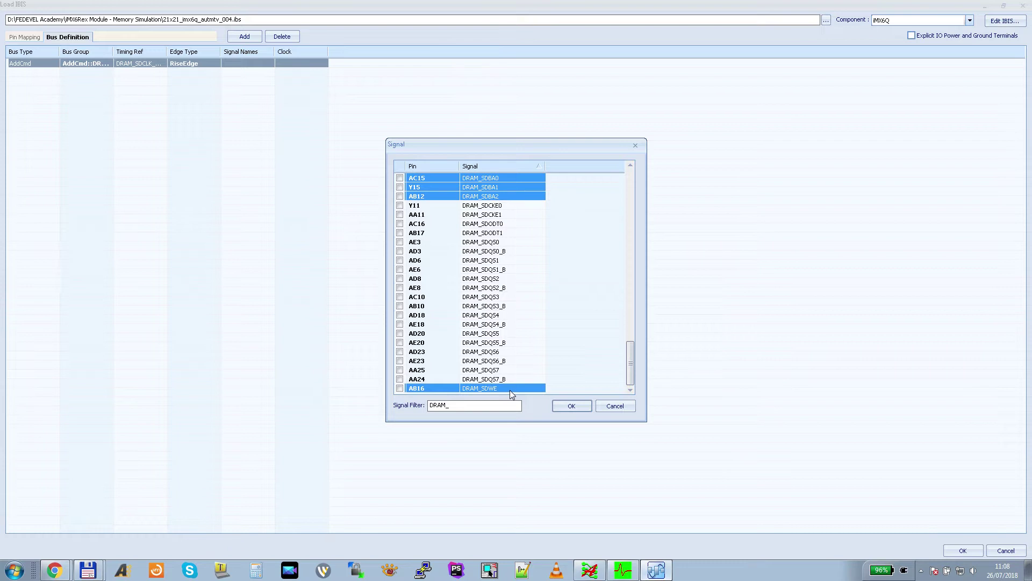
pyautogui.click(399, 388)
pyautogui.scroll(15, 404, 194)
pyautogui.scroll(17, 404, 202)
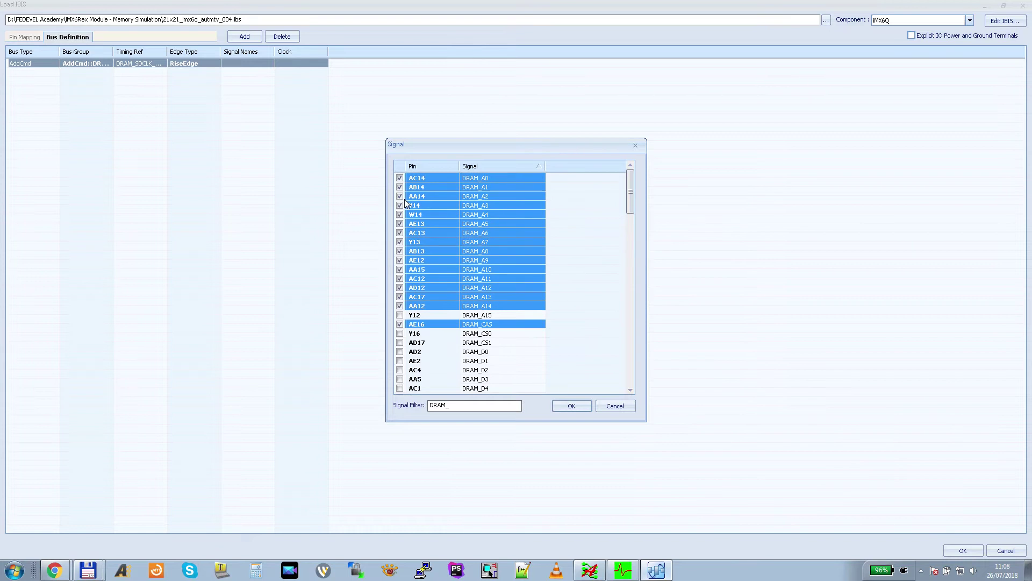
pyautogui.click(565, 407)
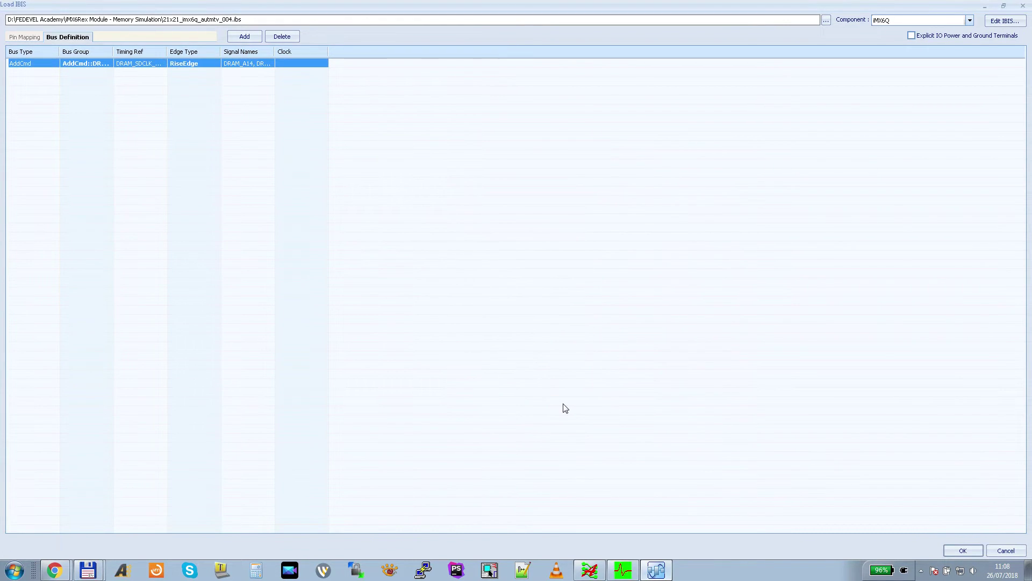
# Add a new bus definition row and set its Bus Type to Ctrl.
pyautogui.click(245, 38)
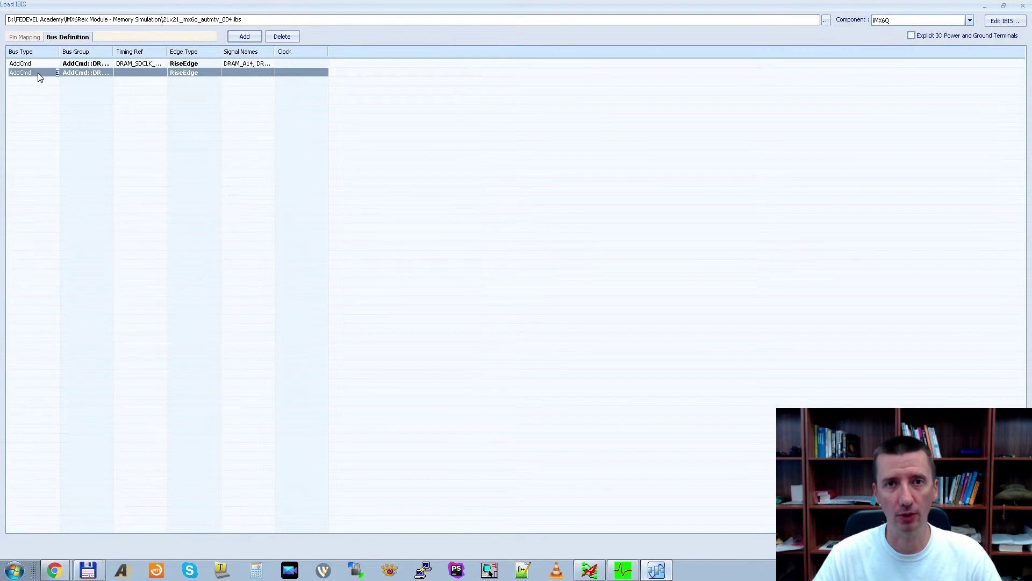
pyautogui.click(56, 73)
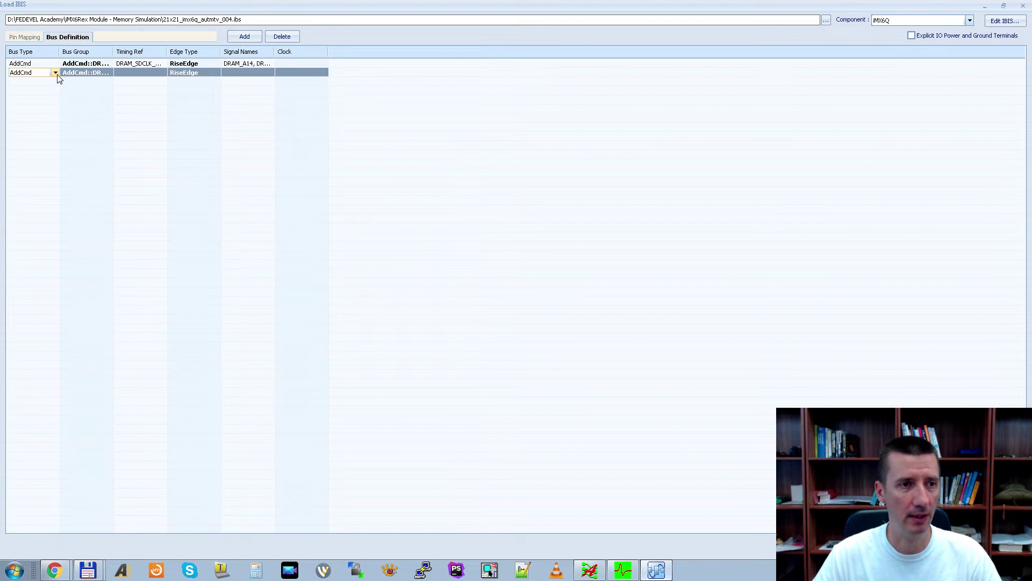
pyautogui.click(55, 73)
pyautogui.click(35, 92)
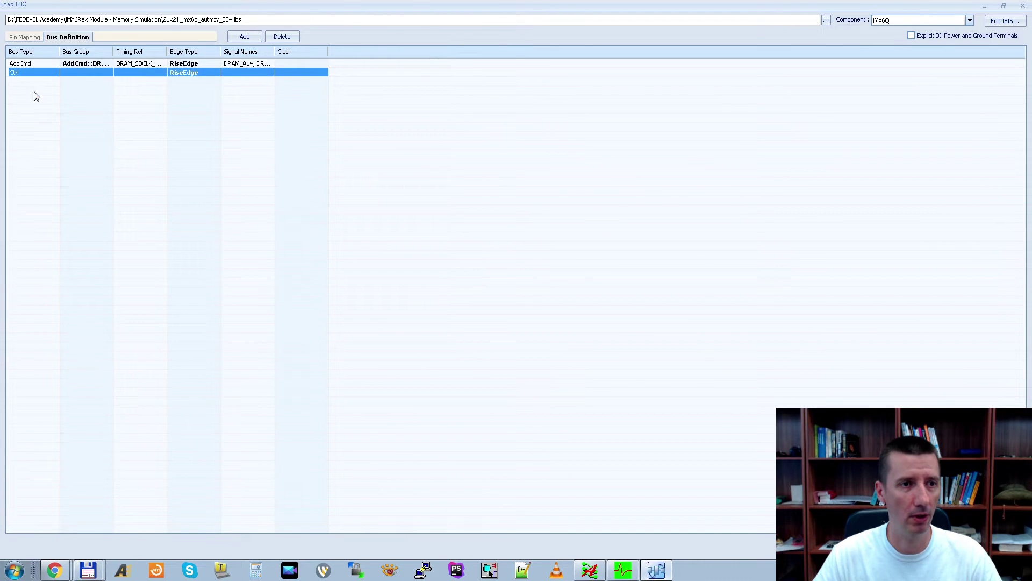
# Set the Ctrl bus timing references to the DRAM_SDCLK_0 and DRAM_SDCLK_1 clock pairs.
pyautogui.click(165, 72)
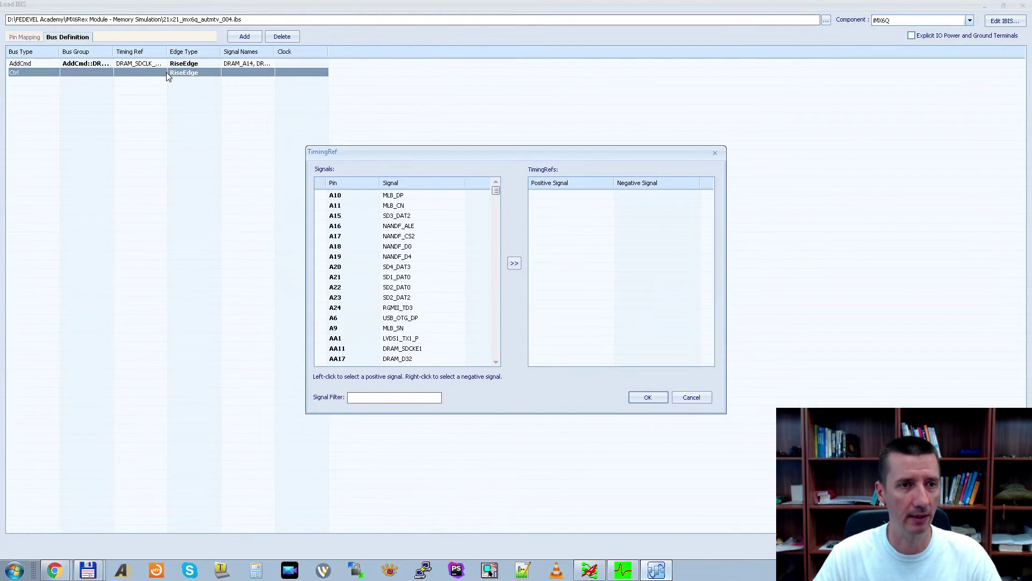
pyautogui.click(413, 184)
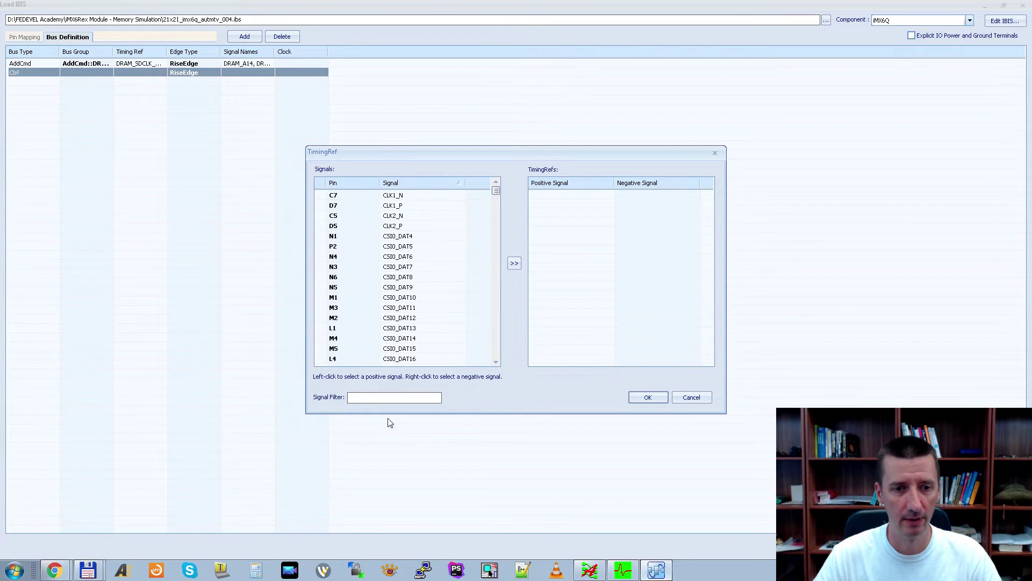
pyautogui.click(371, 400)
pyautogui.write('DRAM')
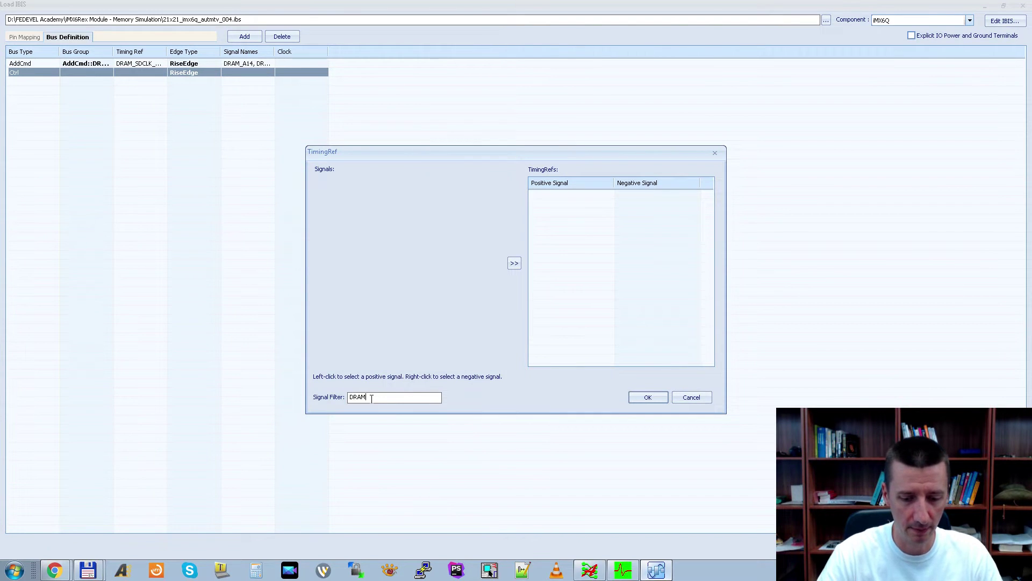
pyautogui.write('_SD')
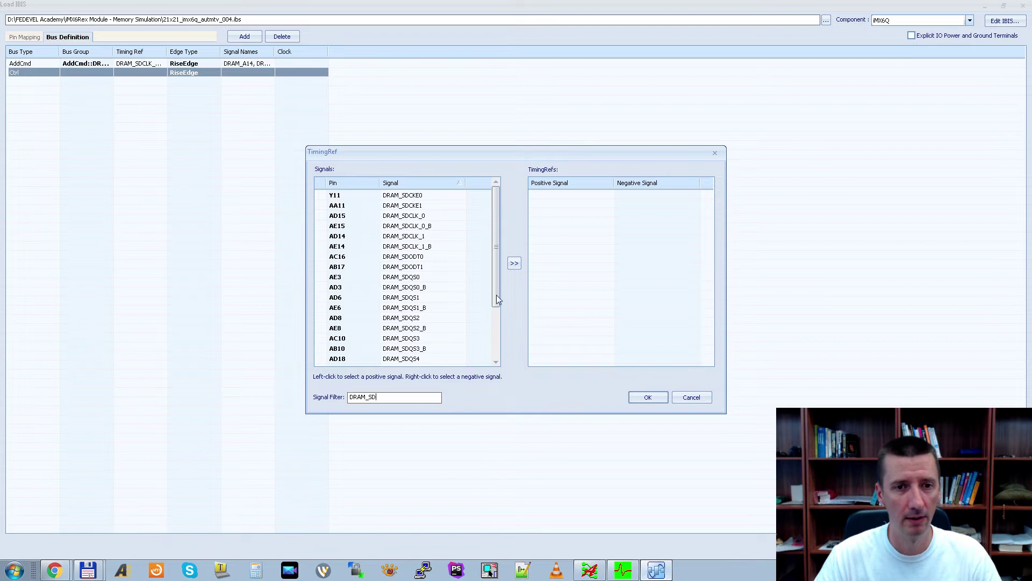
pyautogui.click(446, 215)
pyautogui.rightClick(432, 226)
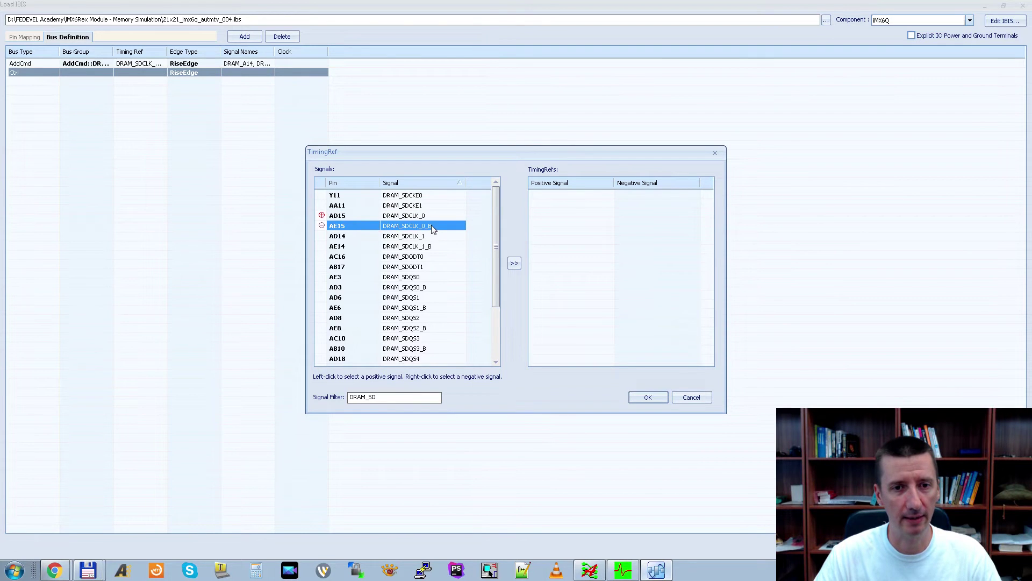
pyautogui.click(516, 265)
pyautogui.click(434, 216)
pyautogui.rightClick(441, 230)
pyautogui.click(515, 263)
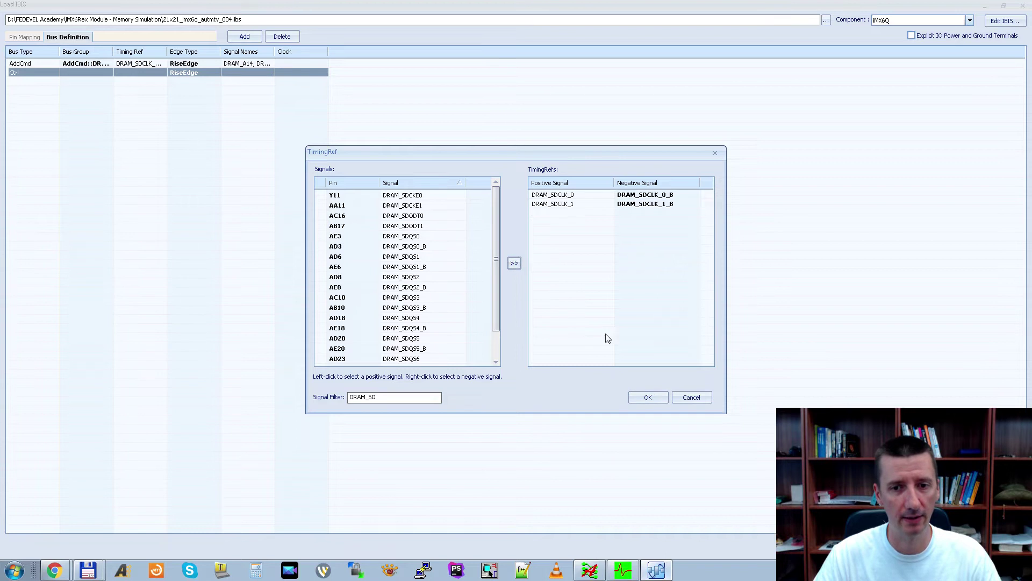
pyautogui.click(646, 398)
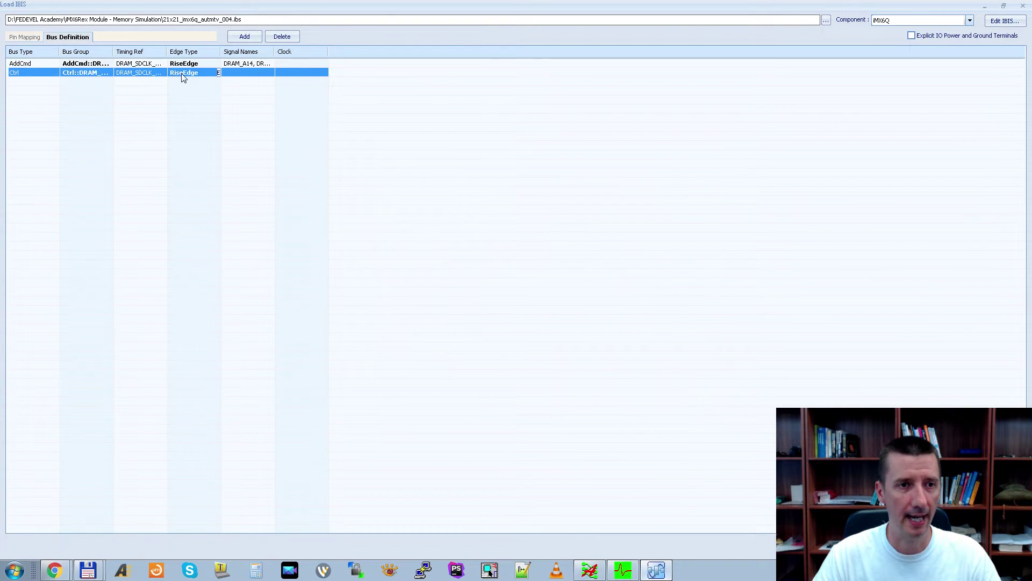
# Open the Ctrl bus signal picker, sorted by name and filtered to DRAM_.
pyautogui.click(272, 75)
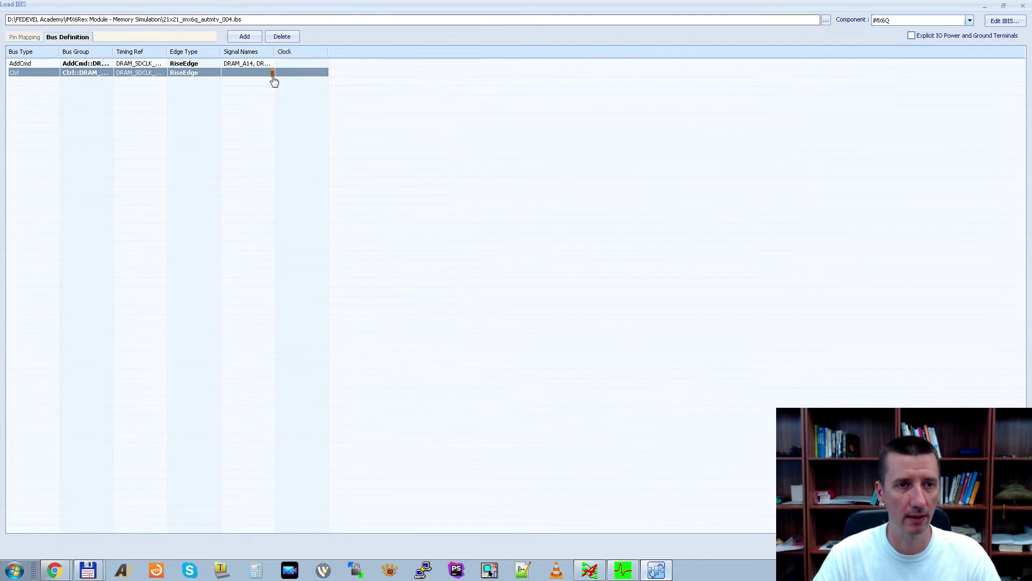
pyautogui.click(472, 166)
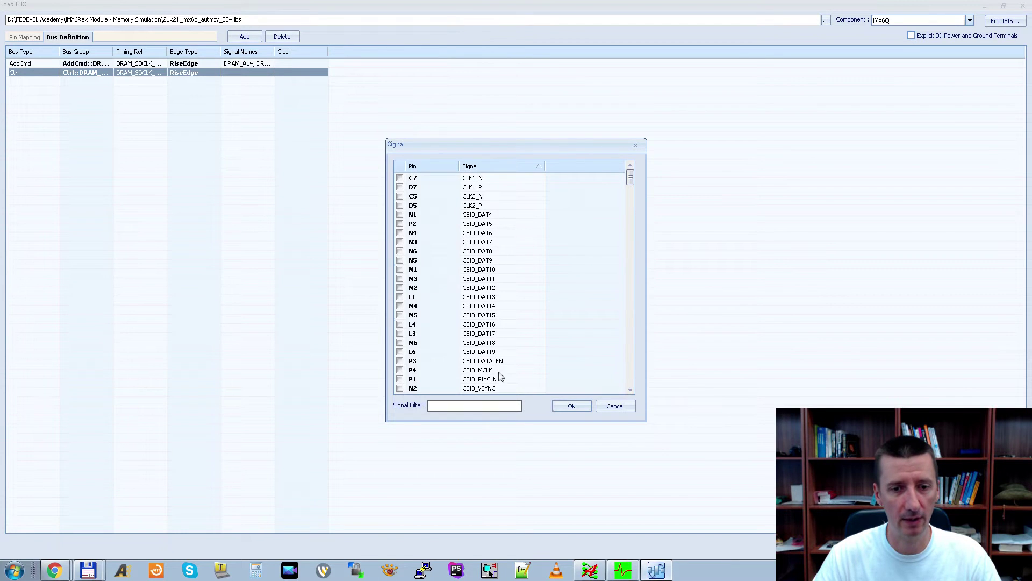
pyautogui.click(479, 406)
pyautogui.write('DRA')
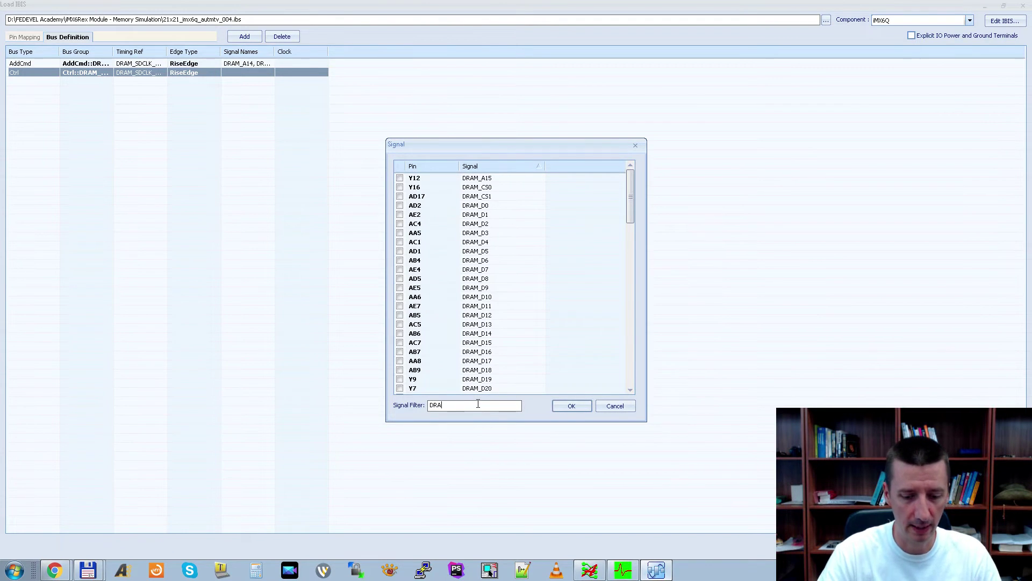
pyautogui.write('M_')
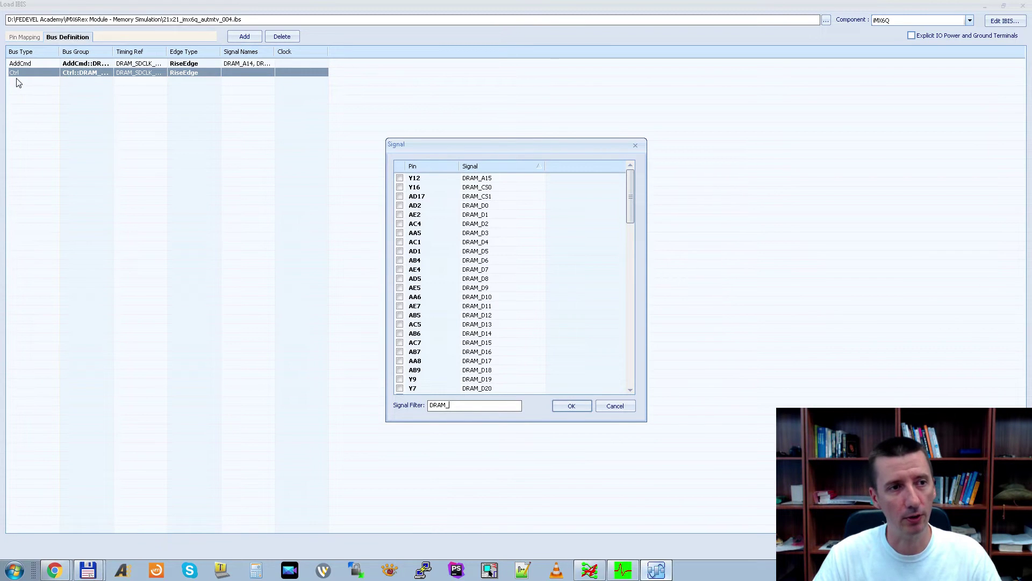
# Tick DRAM_CS0, DRAM_SDCKE0 and DRAM_SDODT0 for the Ctrl bus and confirm.
pyautogui.click(500, 188)
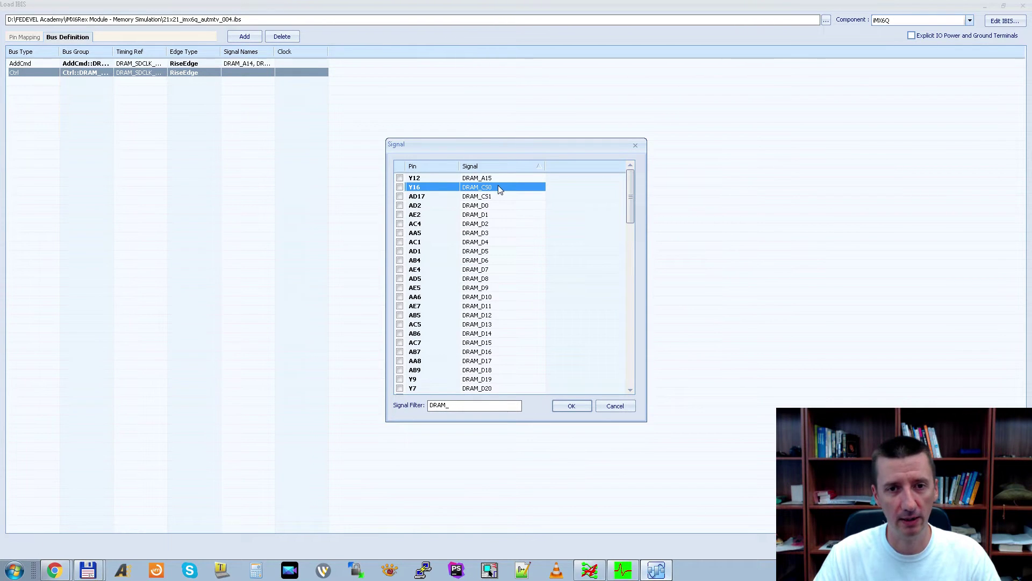
pyautogui.scroll(-5, 513, 217)
pyautogui.scroll(-15, 513, 218)
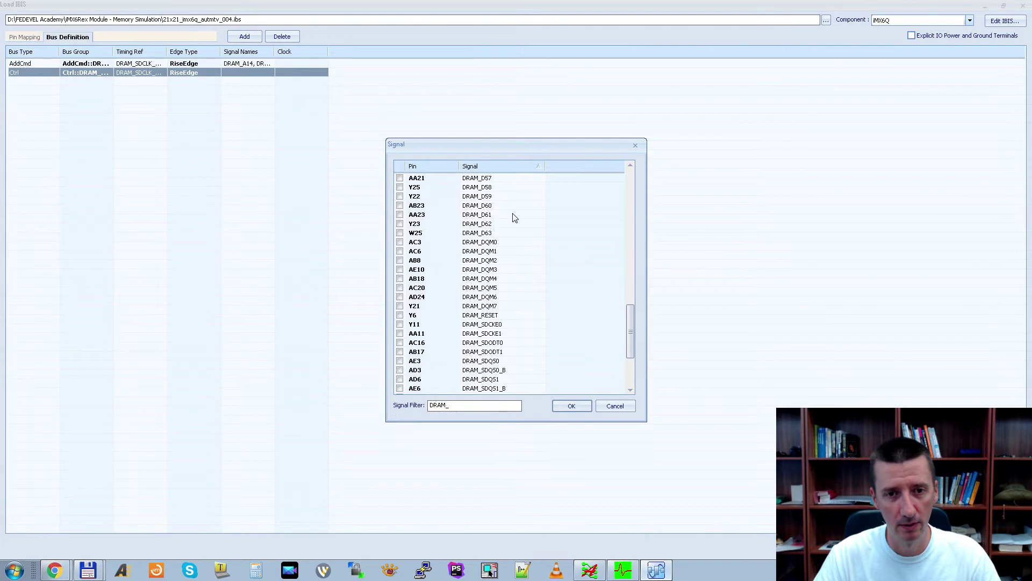
pyautogui.click(516, 325)
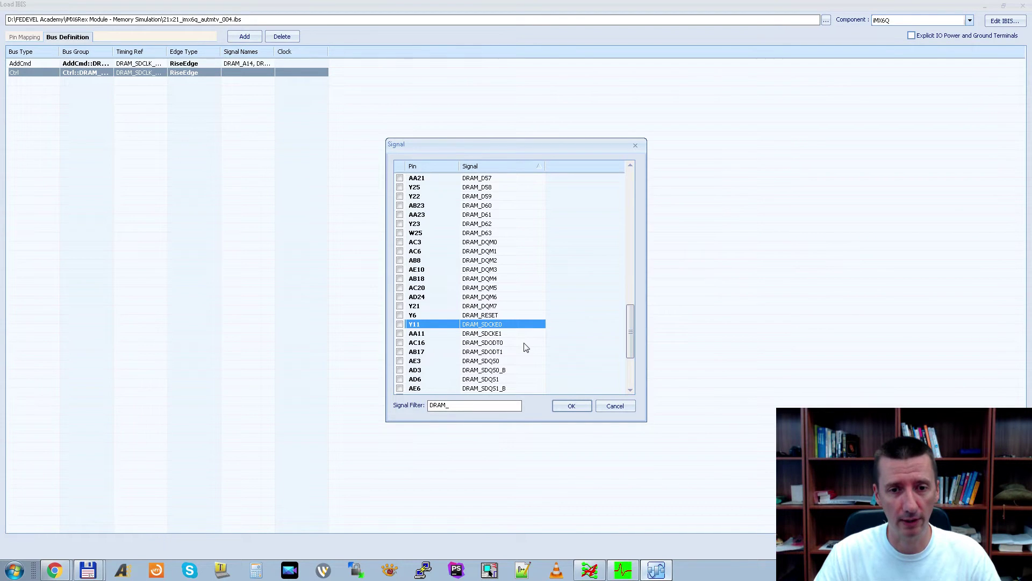
pyautogui.keyDown('ctrl'); pyautogui.click(522, 344); pyautogui.keyUp('ctrl')
pyautogui.scroll(-2, 543, 353)
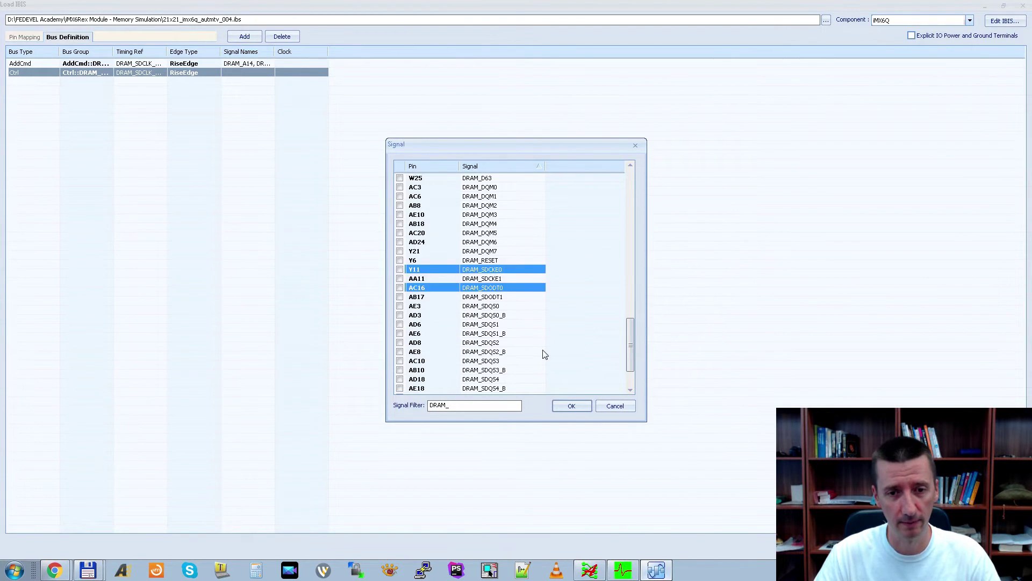
pyautogui.scroll(-2, 544, 354)
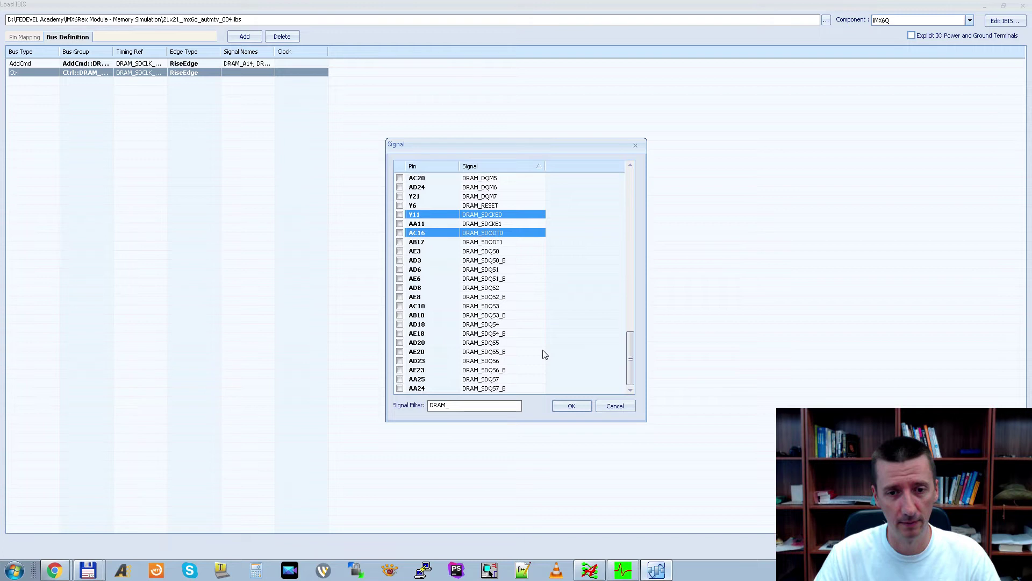
pyautogui.click(401, 235)
pyautogui.scroll(20, 446, 245)
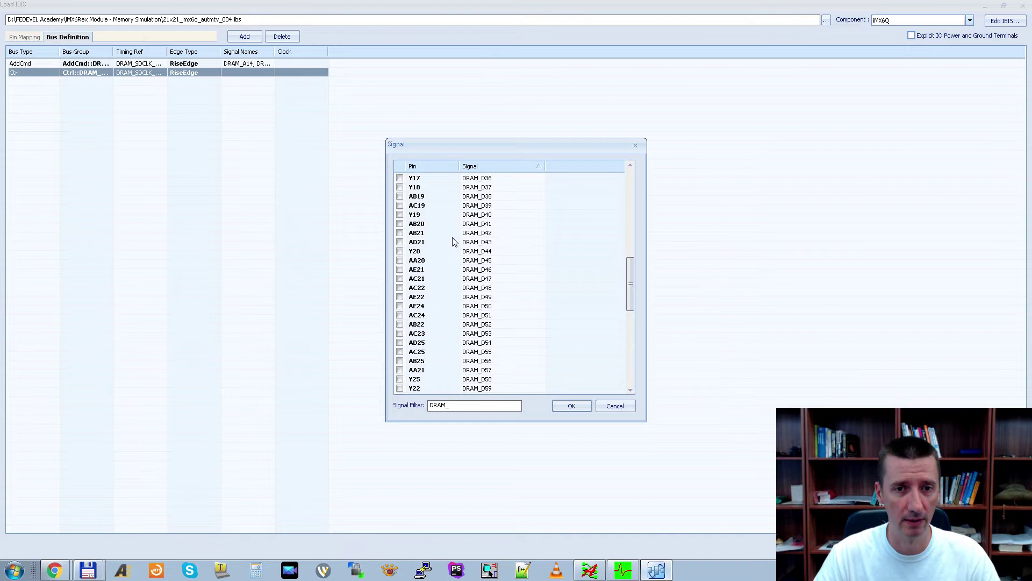
pyautogui.scroll(4, 454, 243)
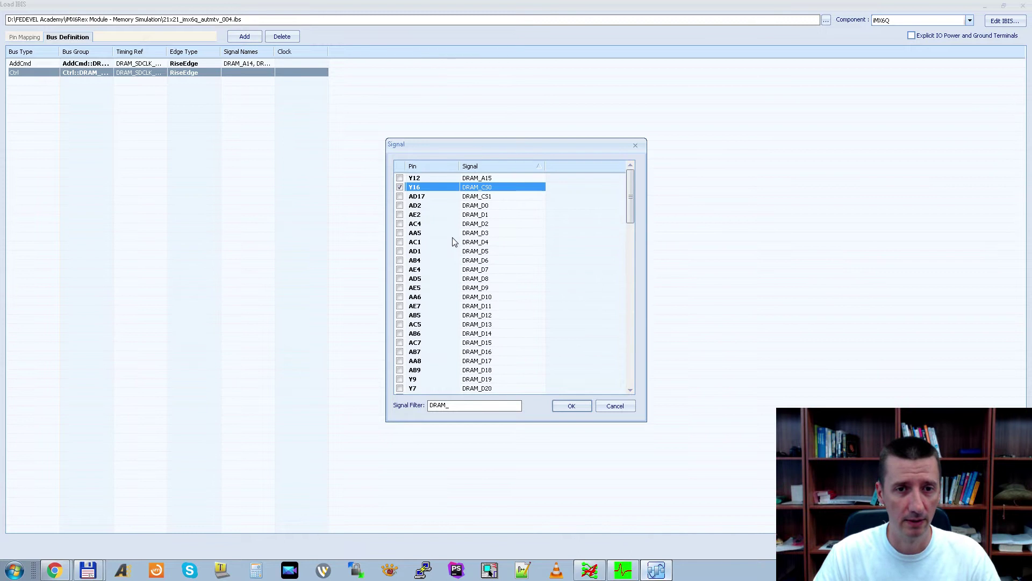
pyautogui.click(573, 407)
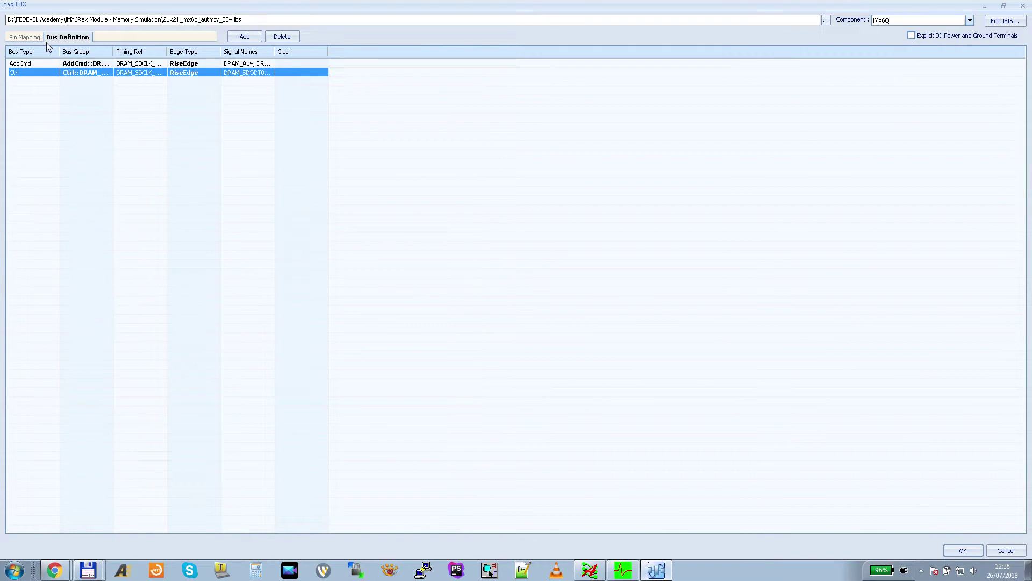
# Add a third bus row of type Data and enter BANK0 as its bus group.
pyautogui.click(242, 38)
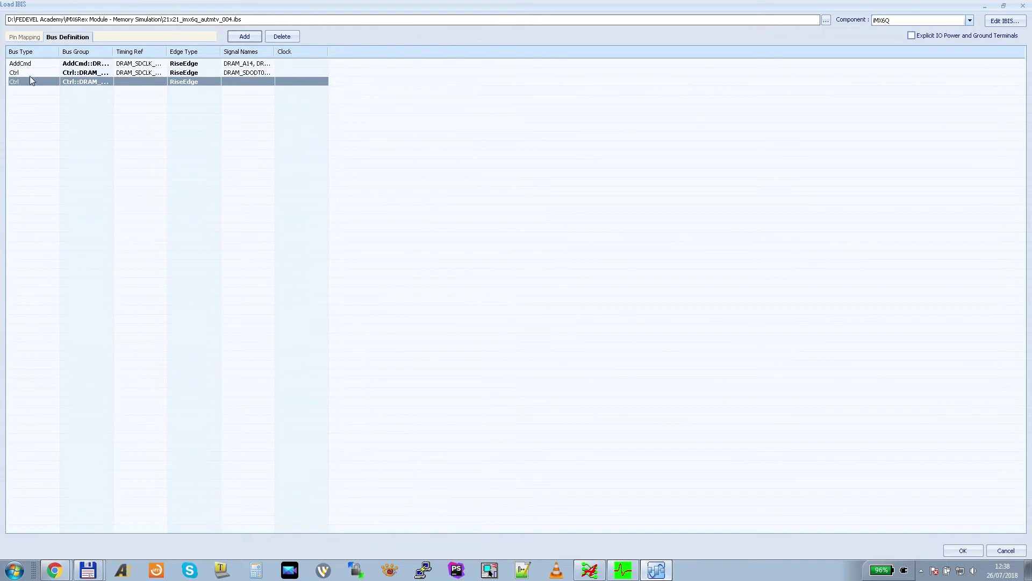
pyautogui.click(54, 82)
pyautogui.click(56, 81)
pyautogui.click(43, 93)
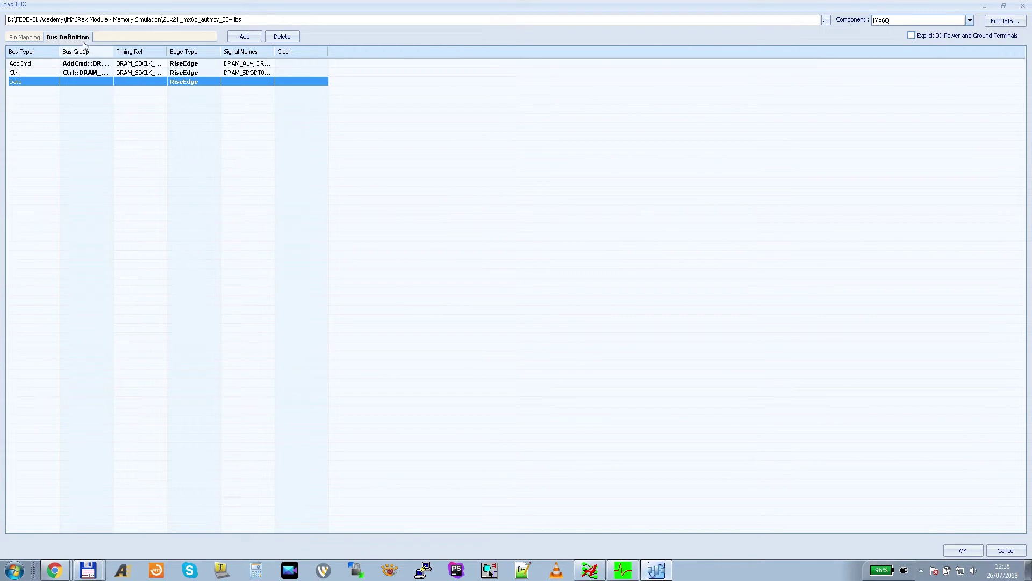
pyautogui.click(88, 83)
pyautogui.click(110, 81)
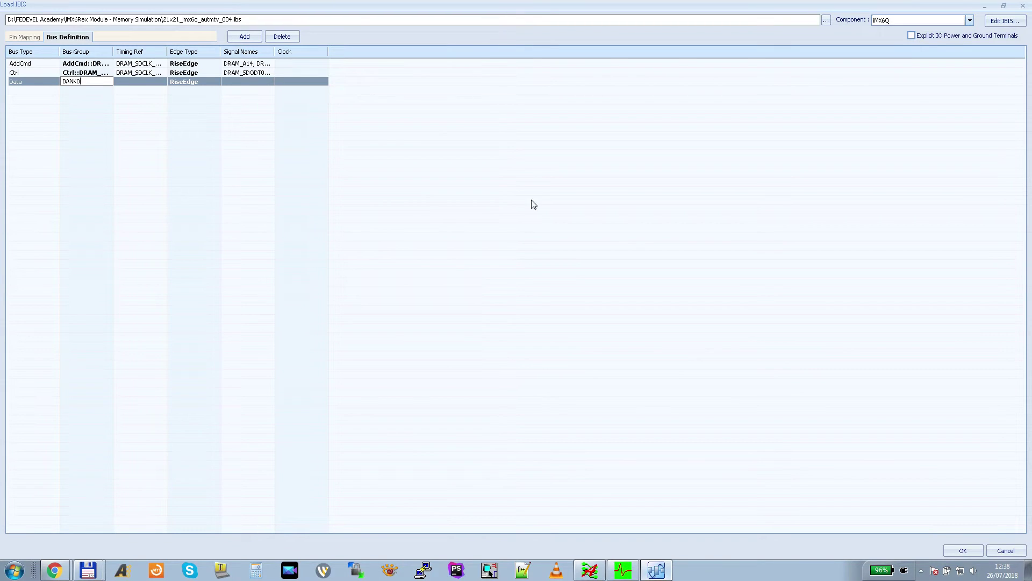
pyautogui.hotkey('alt', 'Tab')
pyautogui.moveTo(756, 86); pyautogui.dragTo(602, 86)
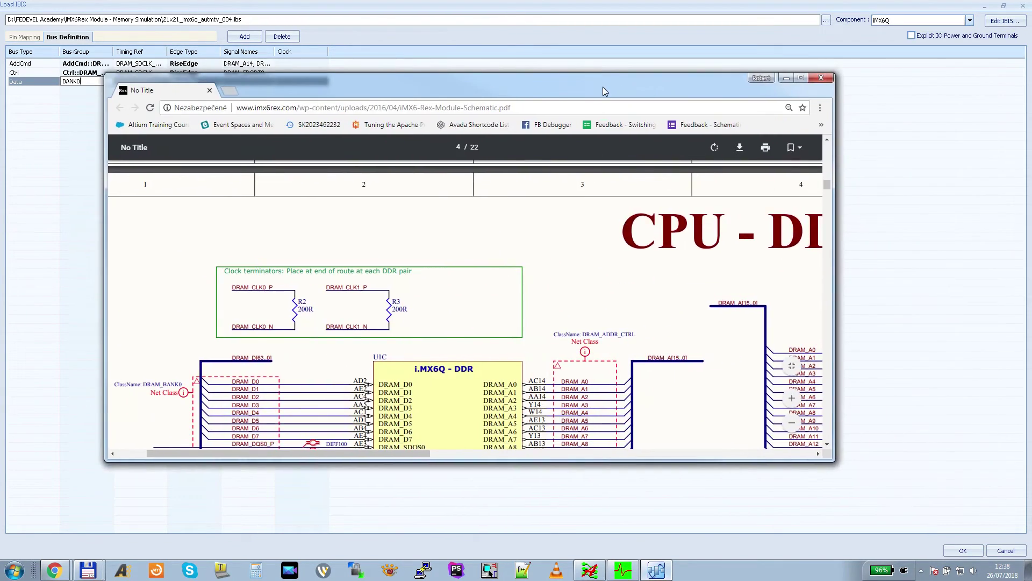
pyautogui.doubleClick(602, 86)
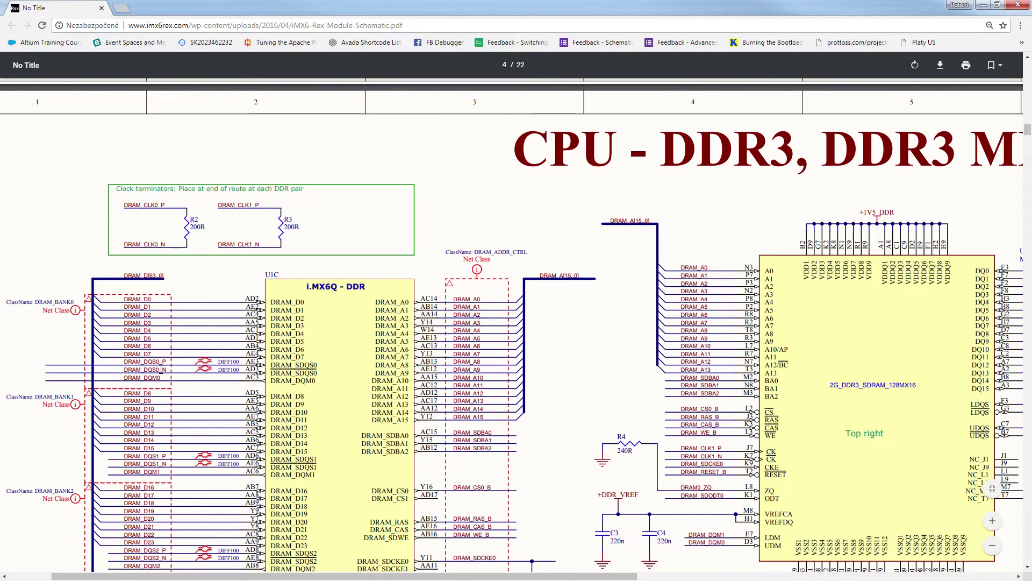
pyautogui.press('super+Down')
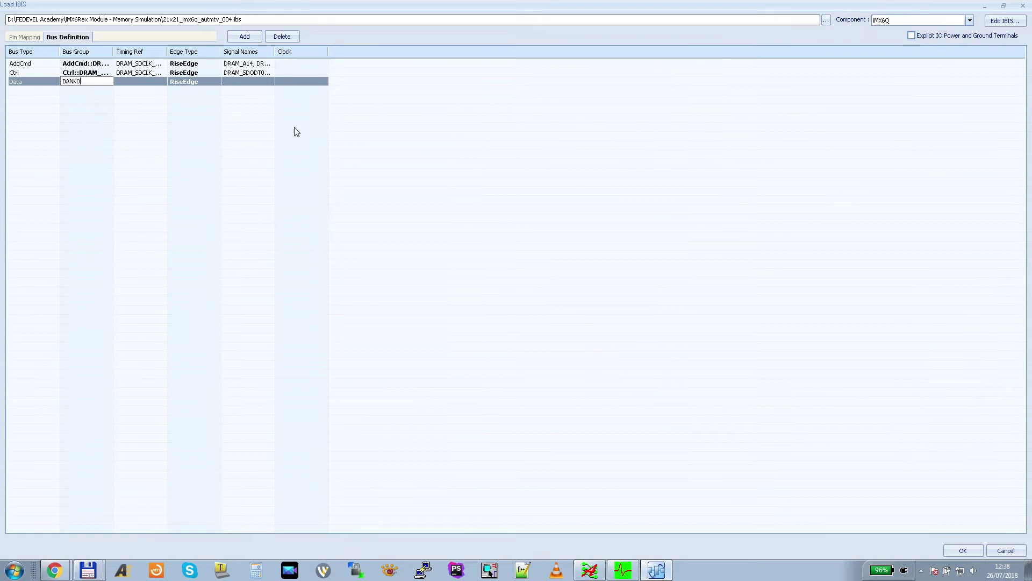
# Set the DRAM_SDQS0 / DRAM_SDQS0_B strobe pair as BANK0's timing reference.
pyautogui.click(165, 81)
pyautogui.click(408, 184)
pyautogui.write('DRAM_SD')
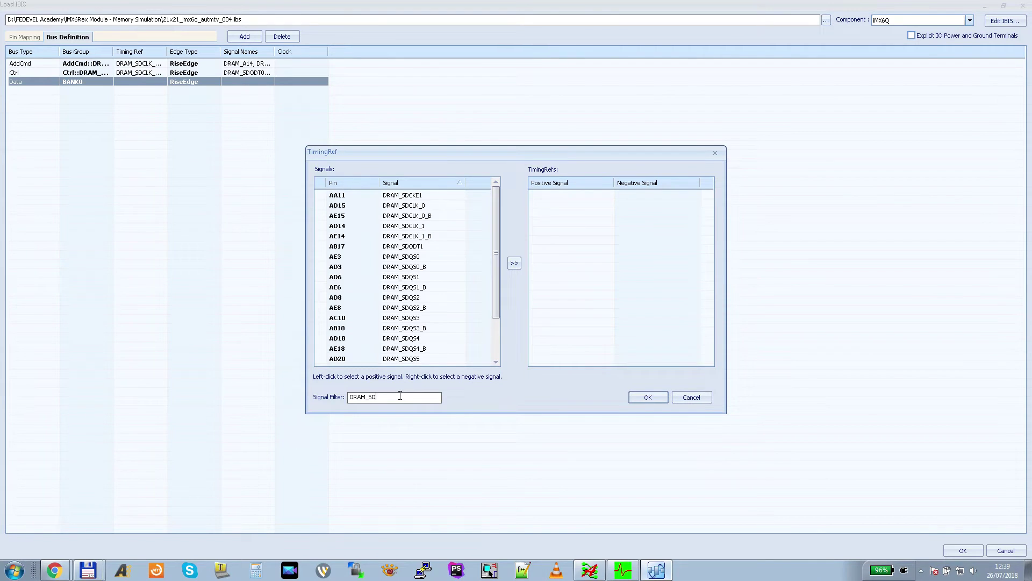
pyautogui.click(432, 257)
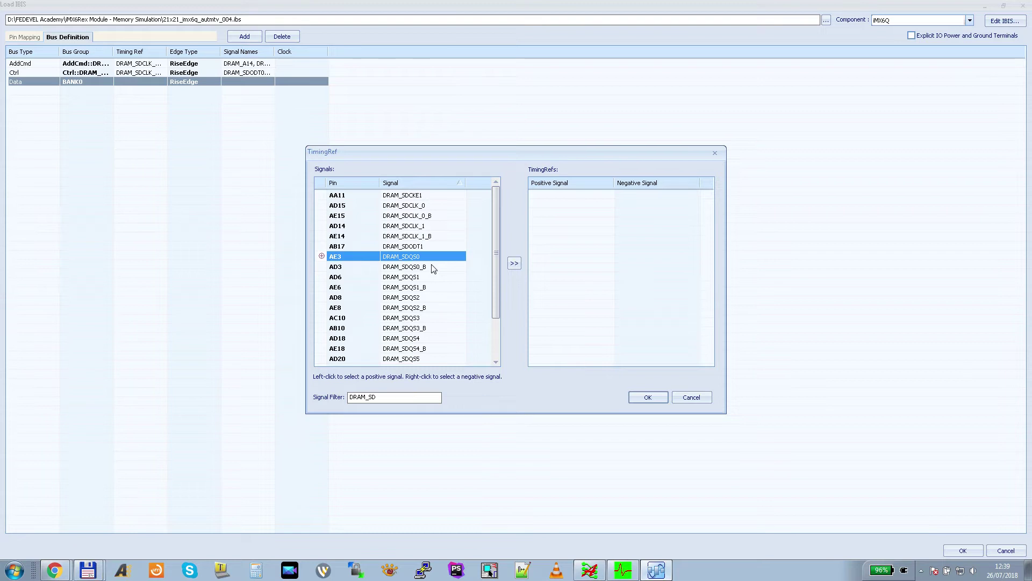
pyautogui.rightClick(433, 267)
pyautogui.click(514, 265)
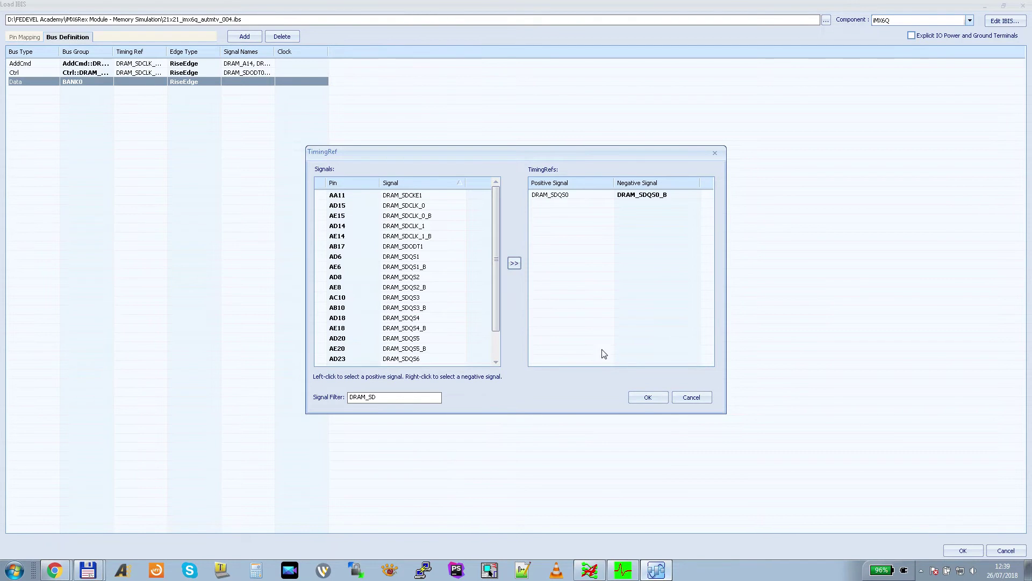
pyautogui.click(645, 398)
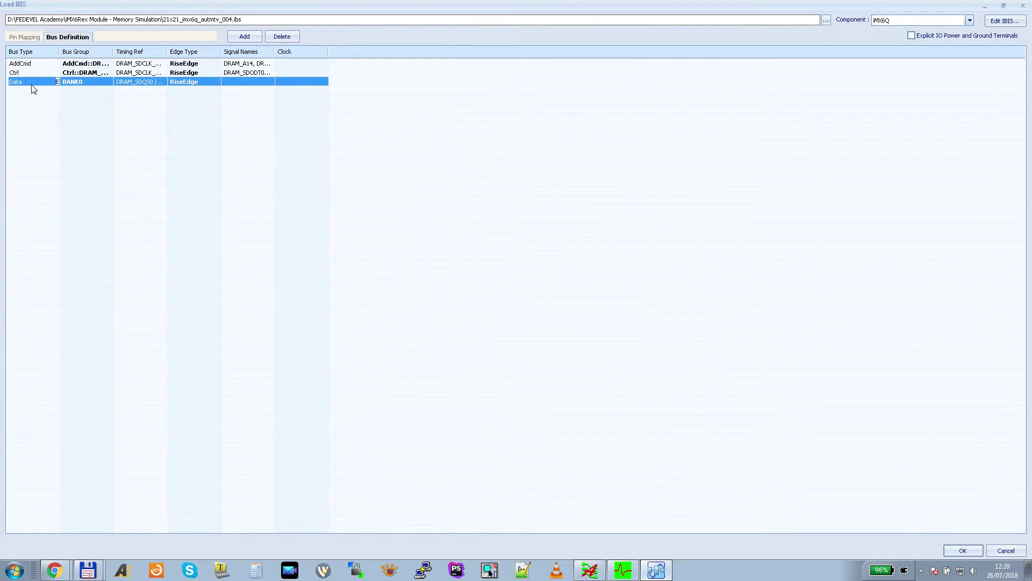
# Begin changing BANK0's Edge Type setting.
pyautogui.click(191, 85)
pyautogui.click(43, 86)
pyautogui.click(219, 84)
# Set BANK0's edge type to BothEdges and open its signal list filtered to DRAM_D.
pyautogui.click(217, 82)
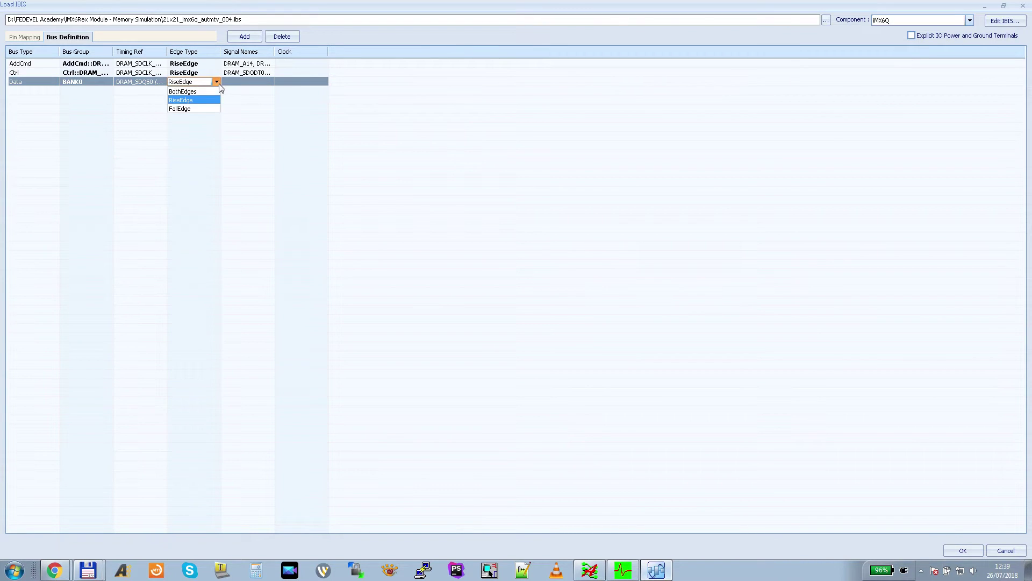
pyautogui.click(190, 95)
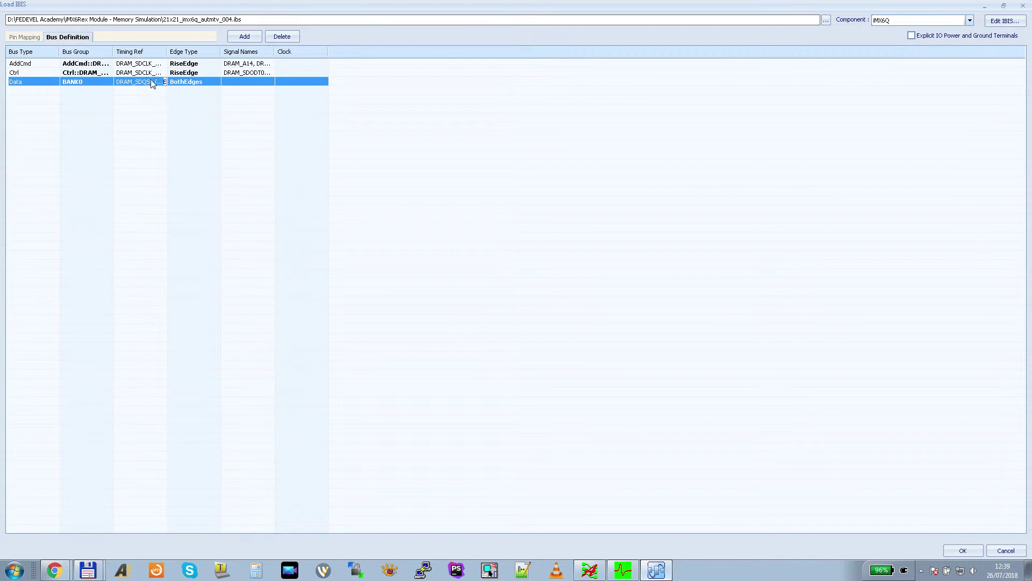
pyautogui.click(272, 84)
pyautogui.click(273, 82)
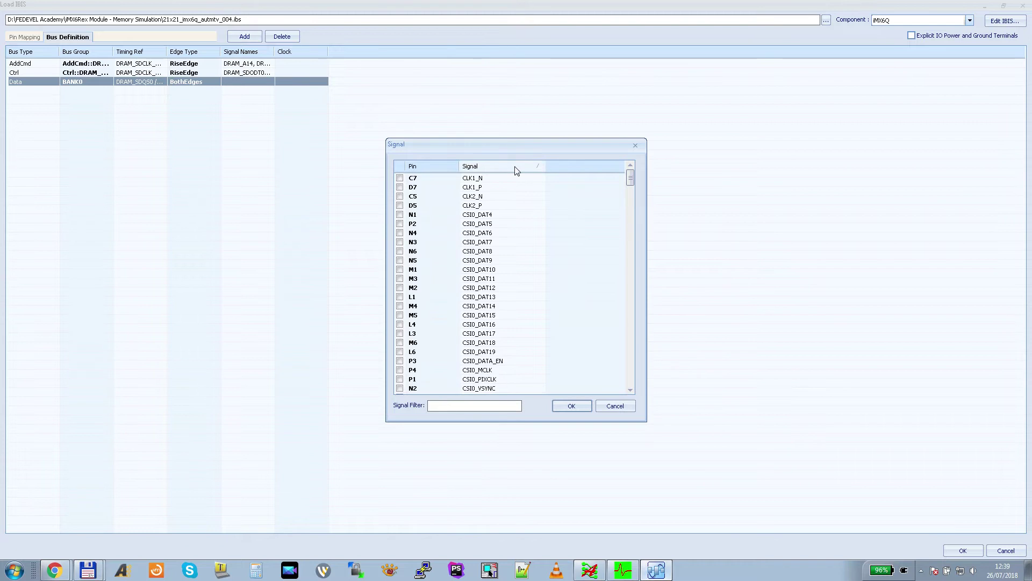
pyautogui.write('D')
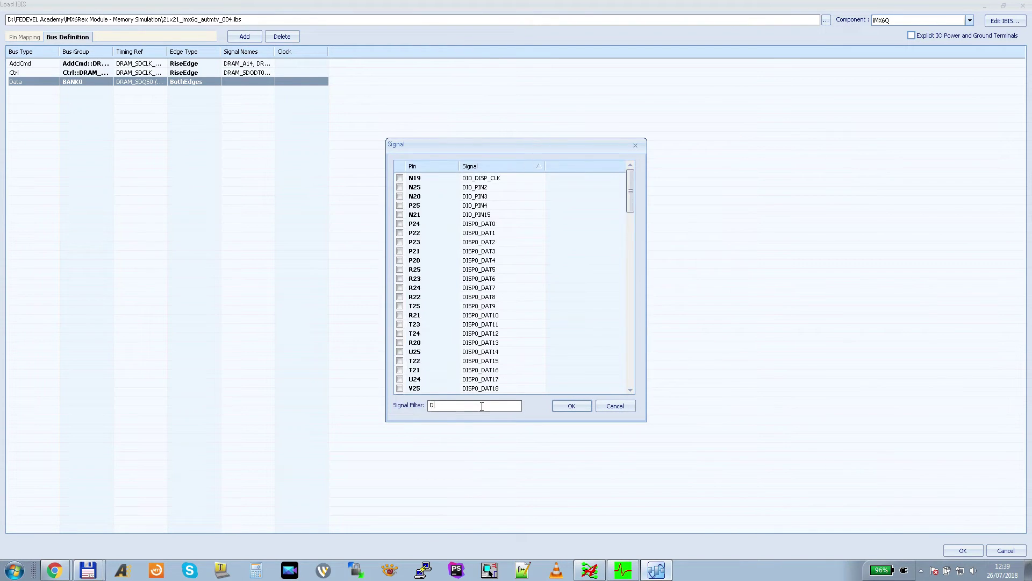
pyautogui.write('RAM_D')
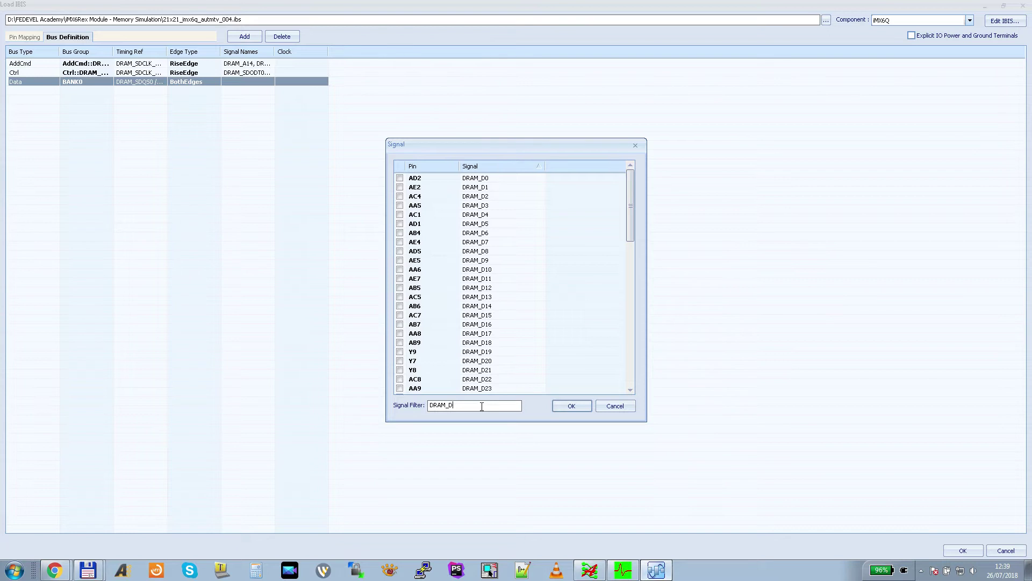
# Select DRAM_D0 through DRAM_D7 plus the DRAM_DQM0 mask signal for BANK0.
pyautogui.click(493, 181)
pyautogui.keyDown('shift'); pyautogui.click(500, 242); pyautogui.keyUp('shift')
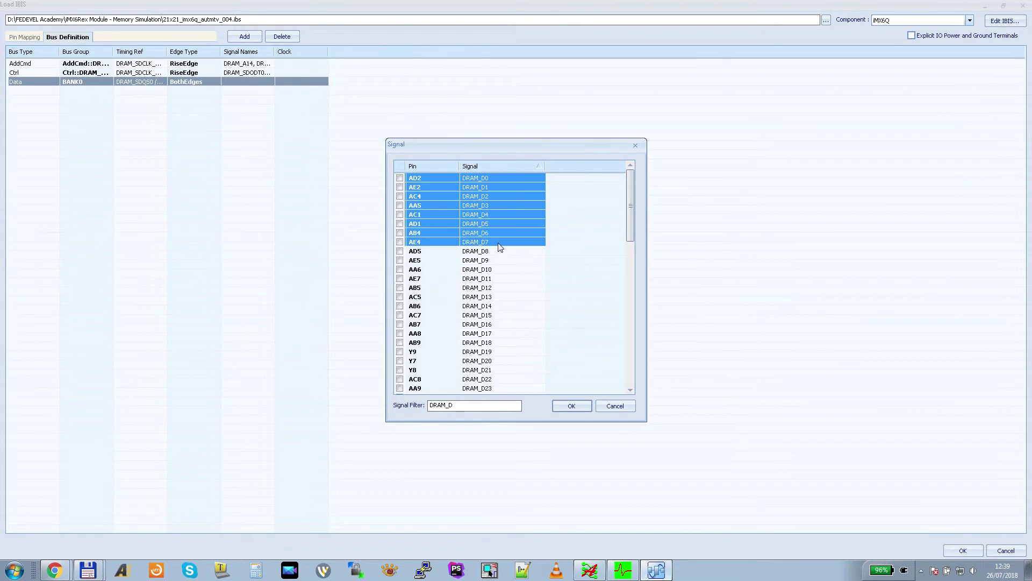
pyautogui.moveTo(630, 210); pyautogui.dragTo(639, 380)
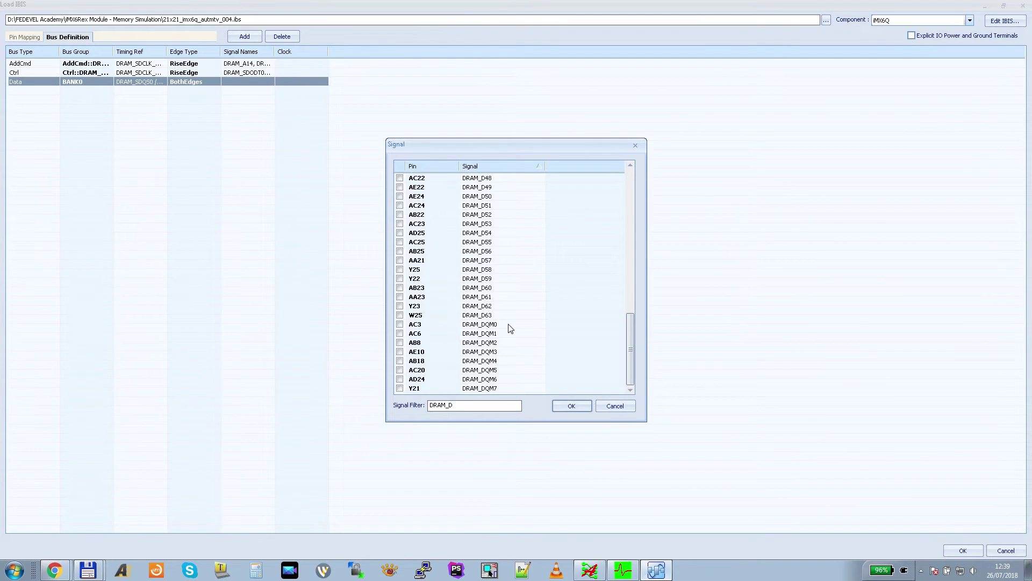
pyautogui.click(433, 326)
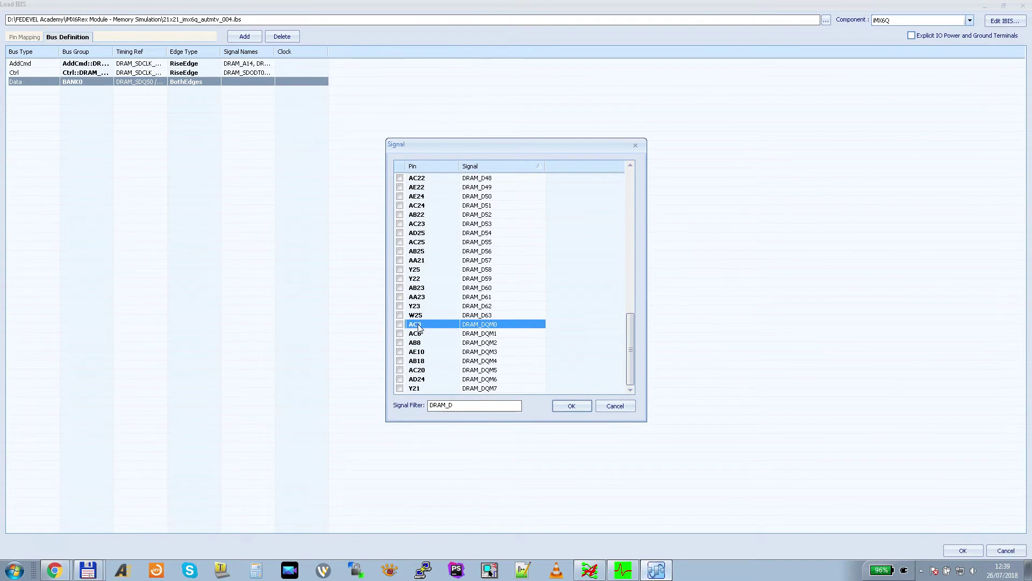
pyautogui.moveTo(627, 360); pyautogui.dragTo(643, 189)
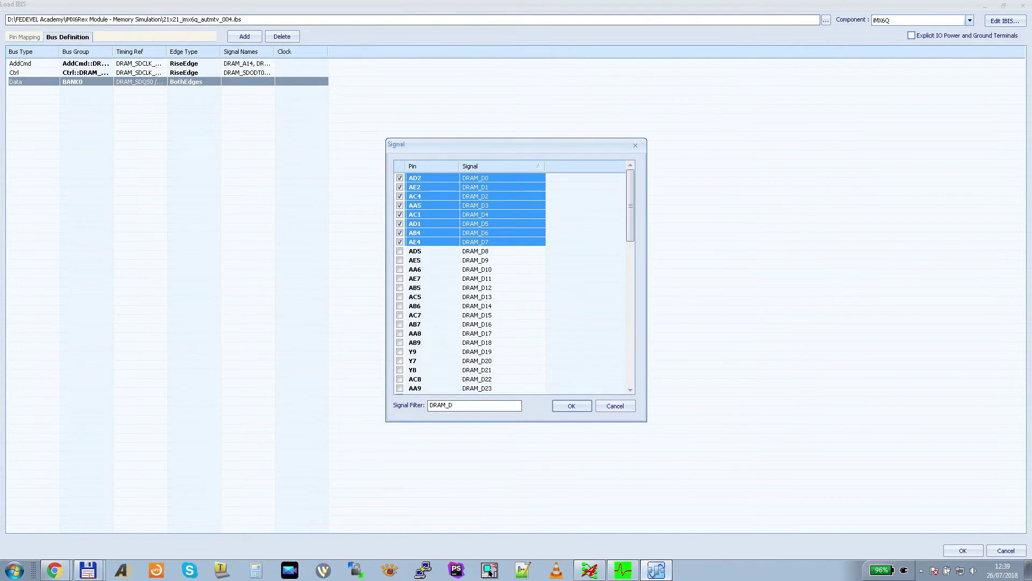
# Switch to the schematic PDF in Chrome and maximize its window.
pyautogui.hotkey('alt', 'Tab')
pyautogui.moveTo(707, 62); pyautogui.dragTo(569, 61)
pyautogui.doubleClick(569, 61)
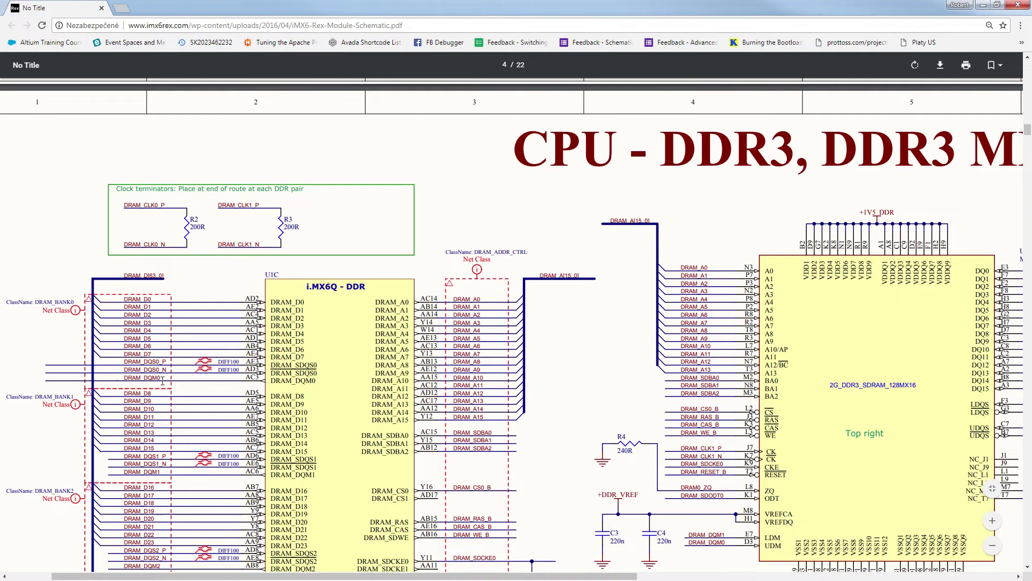
# Move the schematic window aside and confirm BANK0's selected data signals.
pyautogui.moveTo(401, 11); pyautogui.dragTo(1031, 75)
pyautogui.click(571, 406)
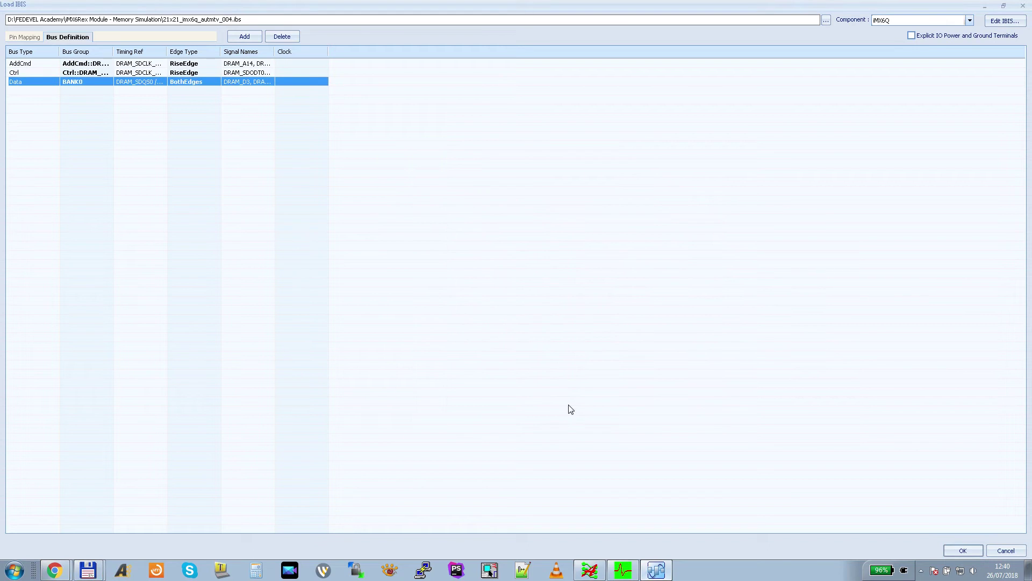
# Add a new Data bus row with bus group BANK1.
pyautogui.click(254, 40)
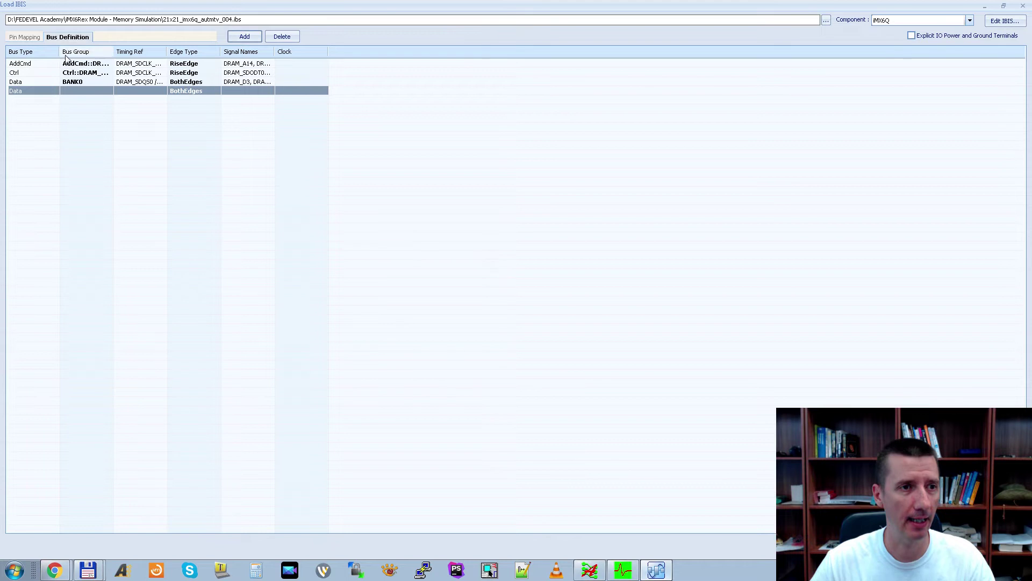
pyautogui.click(112, 91)
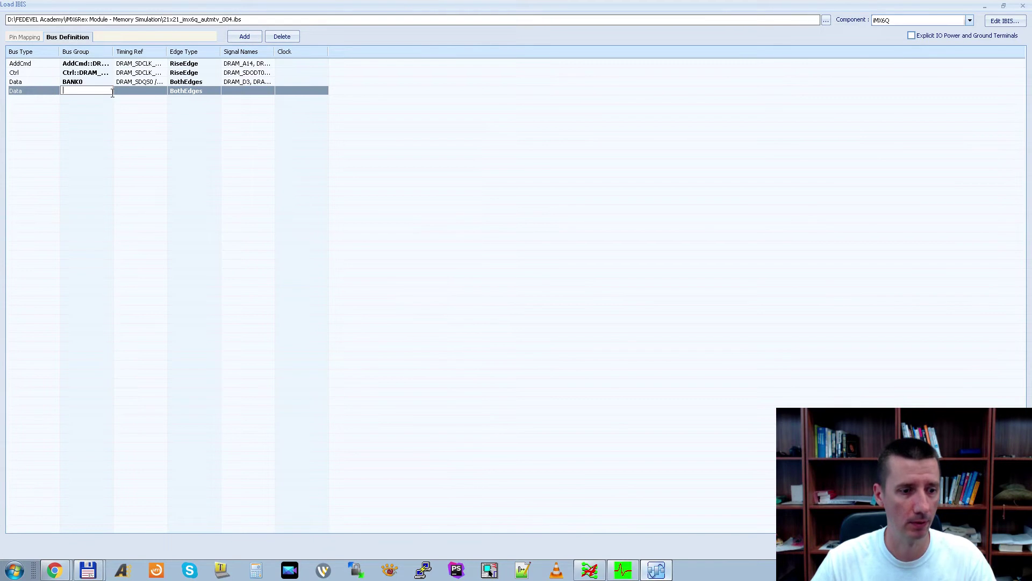
pyautogui.write('BANK1')
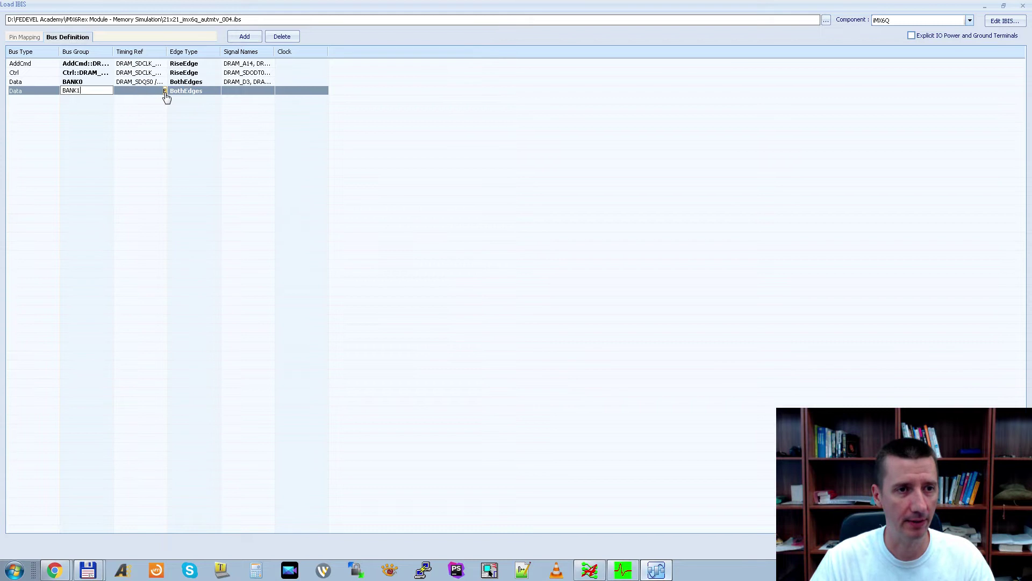
# Set BANK1's timing reference to the DRAM_SDQS1 / DRAM_SDQS1_B strobe pair.
pyautogui.click(165, 91)
pyautogui.click(395, 183)
pyautogui.click(417, 396)
pyautogui.write('DRAM')
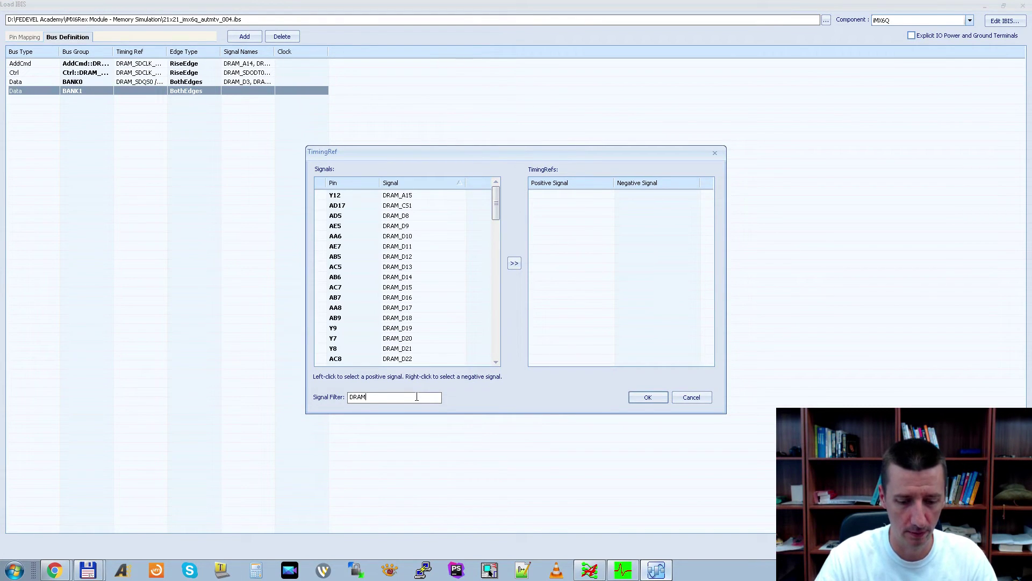
pyautogui.write('_SD')
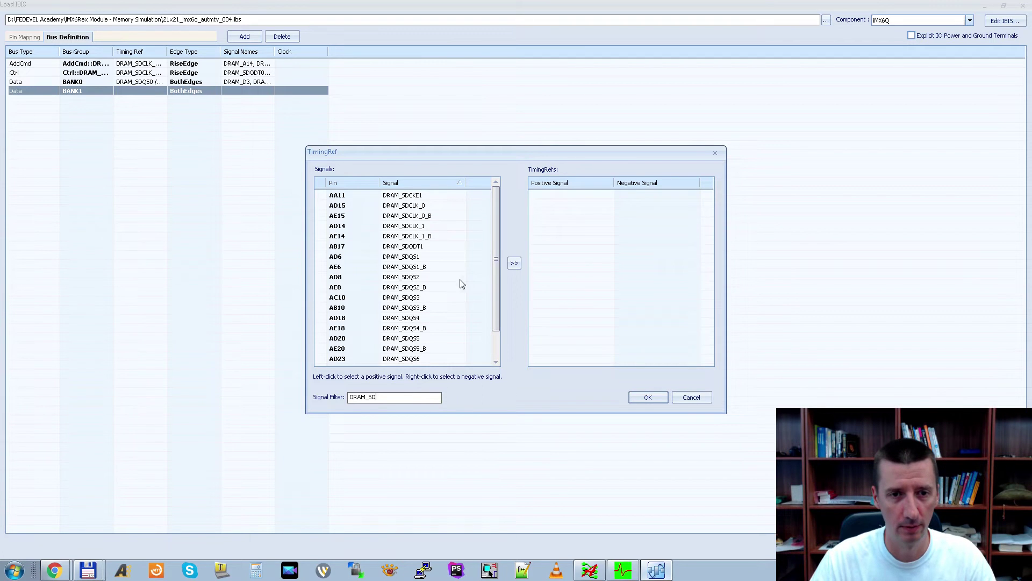
pyautogui.click(431, 258)
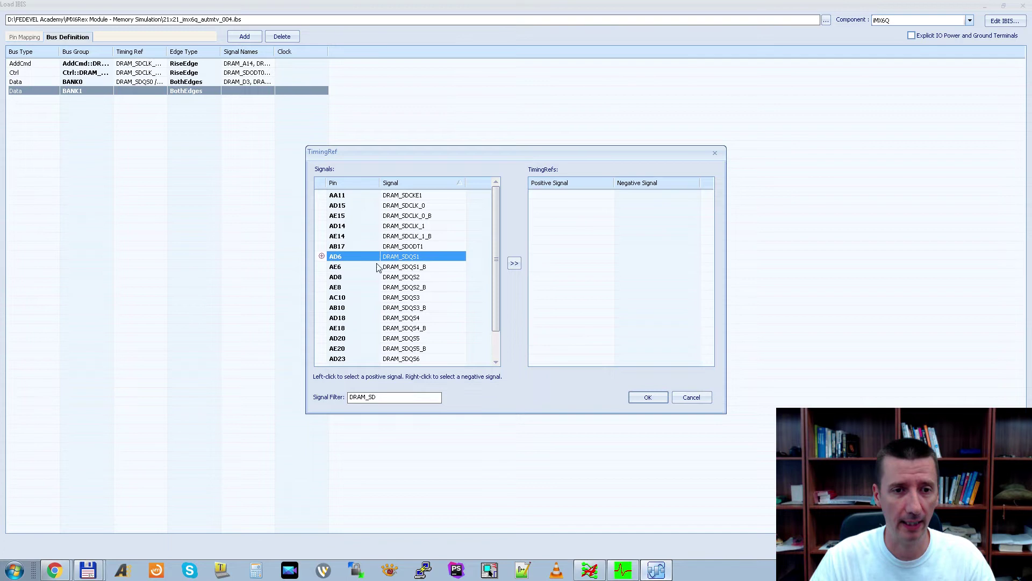
pyautogui.rightClick(437, 268)
pyautogui.click(515, 264)
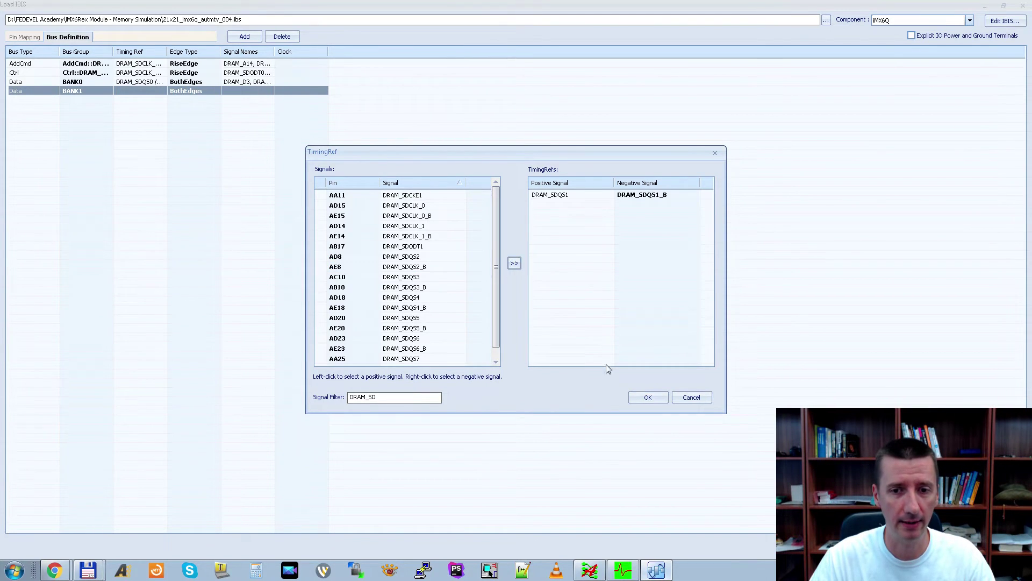
pyautogui.click(637, 398)
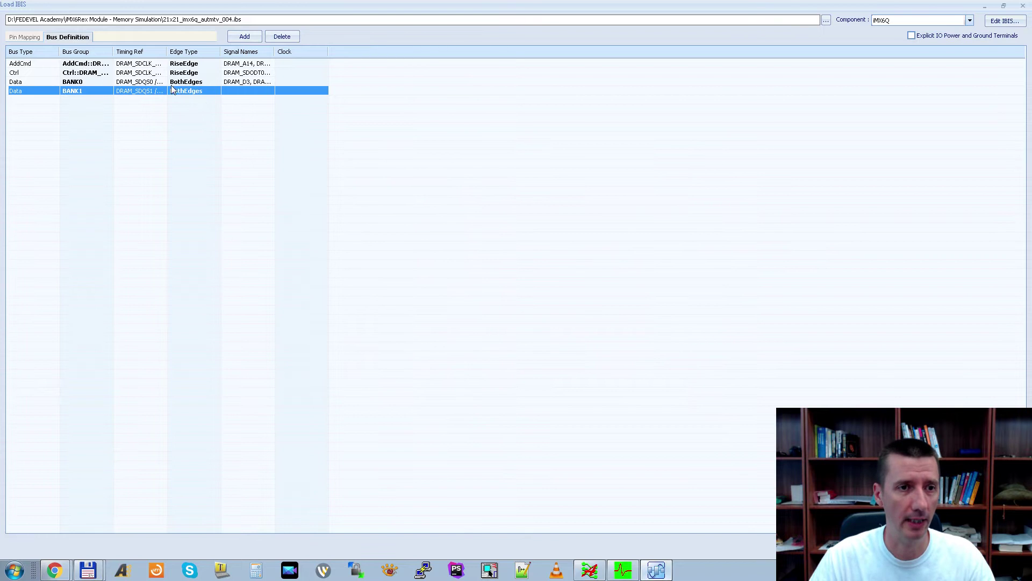
# Pick DRAM_D8 through DRAM_D15 and DRAM_DQM1 from the DRAM_D-filtered list for BANK1.
pyautogui.click(271, 92)
pyautogui.click(491, 166)
pyautogui.click(479, 405)
pyautogui.write('DRAM')
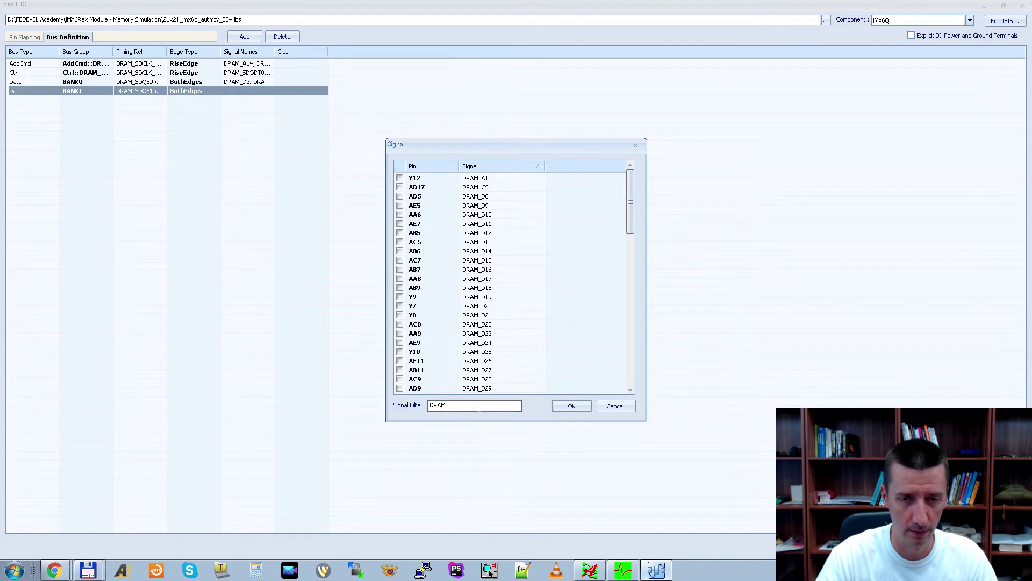
pyautogui.write('_D')
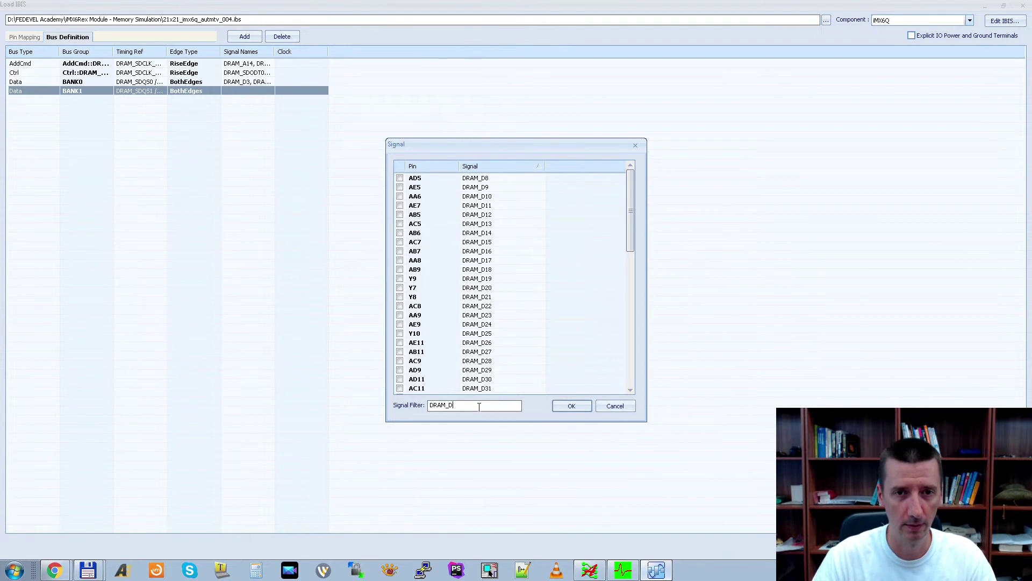
pyautogui.click(491, 180)
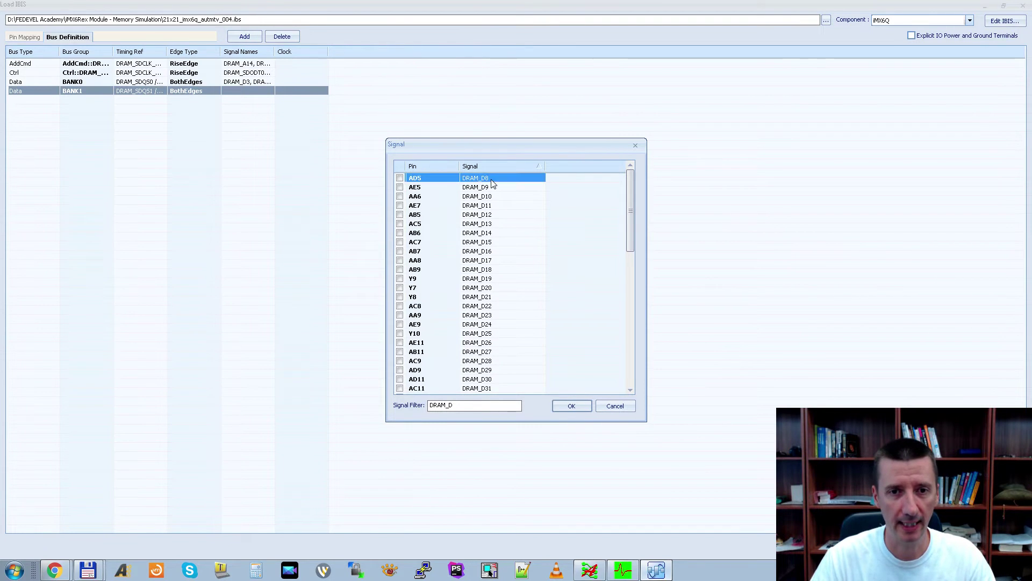
pyautogui.keyDown('shift'); pyautogui.click(505, 246); pyautogui.keyUp('shift')
pyautogui.moveTo(634, 234); pyautogui.dragTo(647, 401)
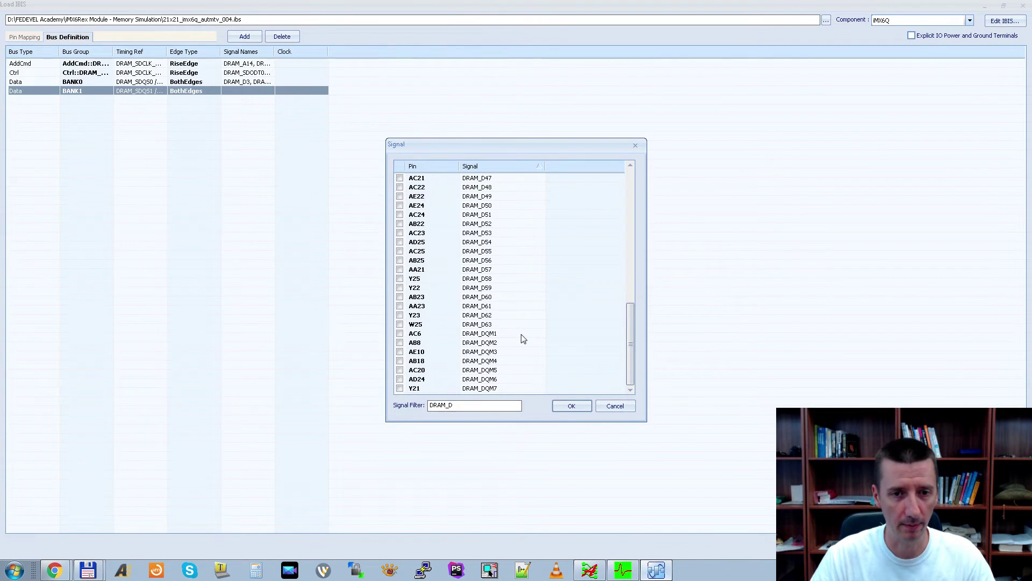
pyautogui.click(433, 336)
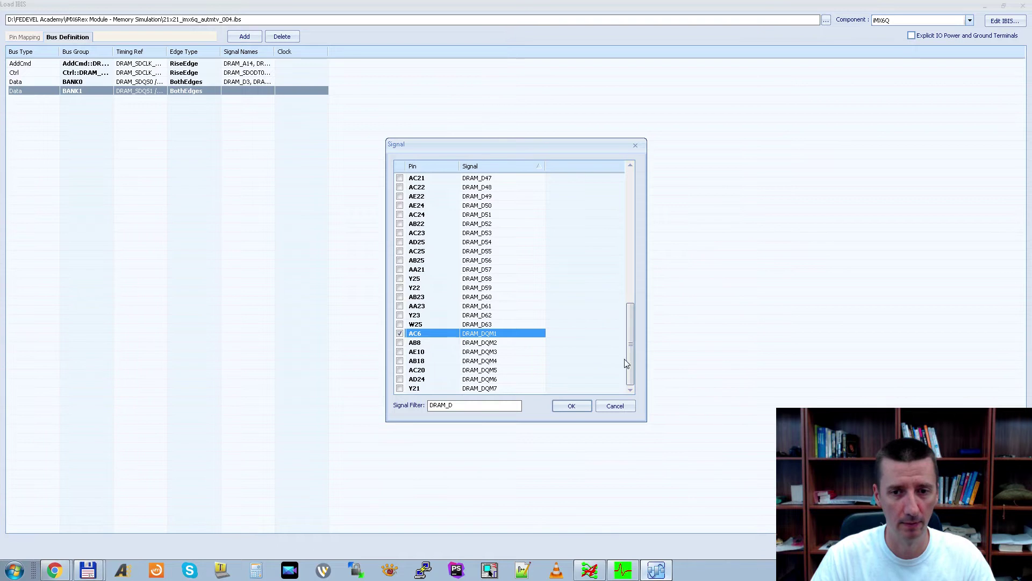
pyautogui.moveTo(630, 363); pyautogui.dragTo(624, 195)
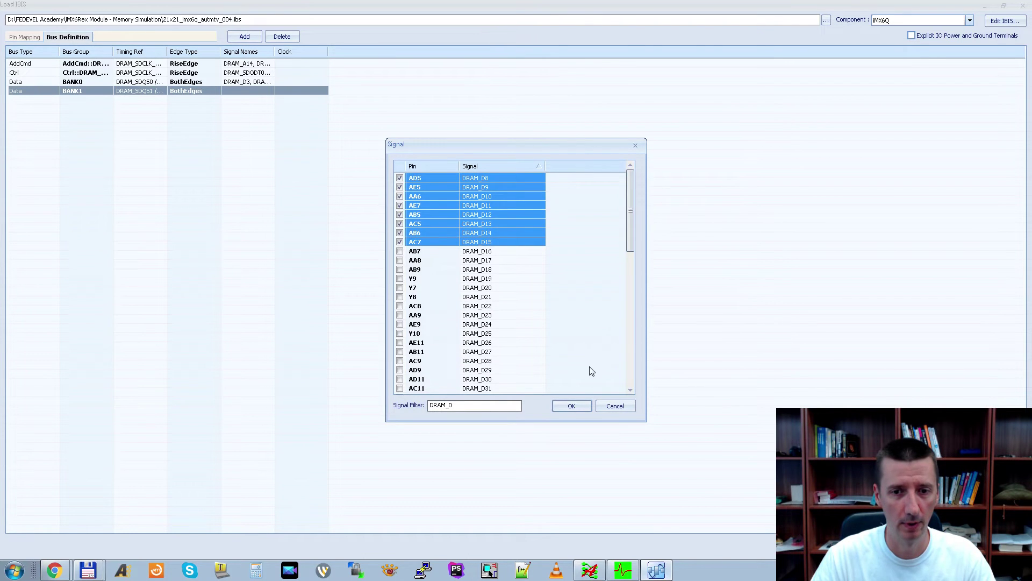
pyautogui.click(571, 406)
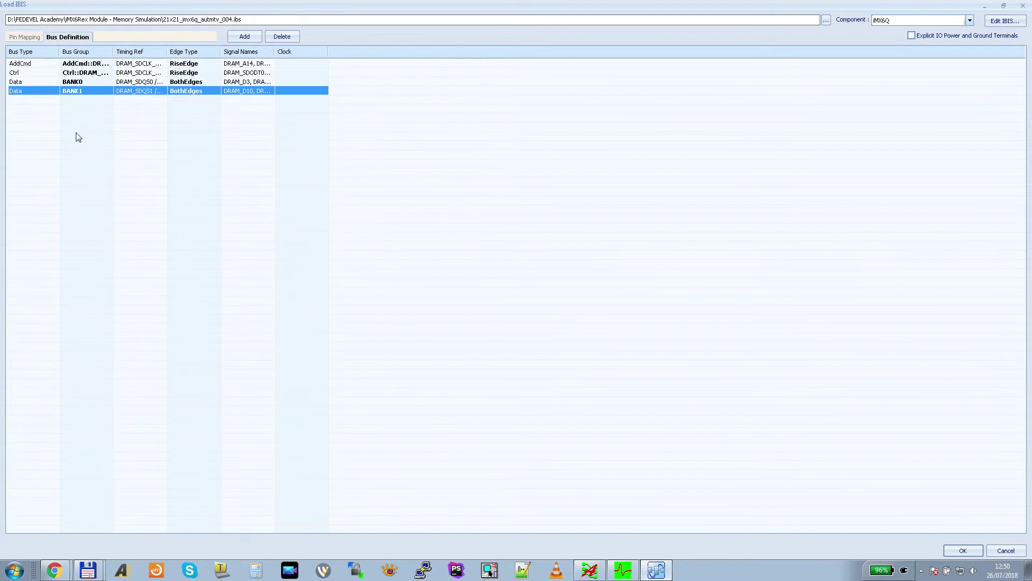
# Add six new Data bus rows below BANK1.
pyautogui.click(243, 38)
pyautogui.click(244, 38)
pyautogui.click(243, 38)
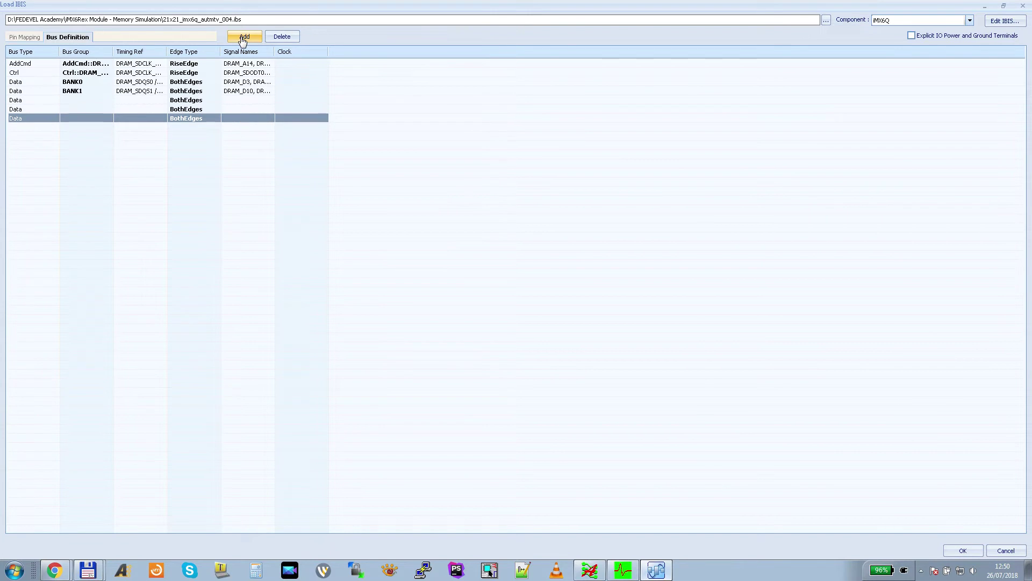
pyautogui.click(244, 38)
pyautogui.click(243, 38)
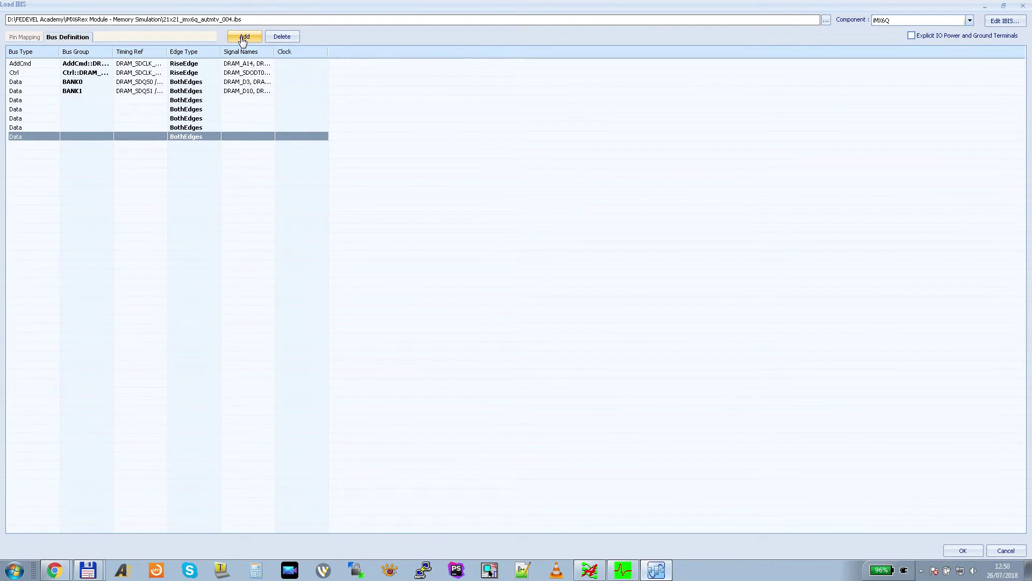
pyautogui.click(244, 38)
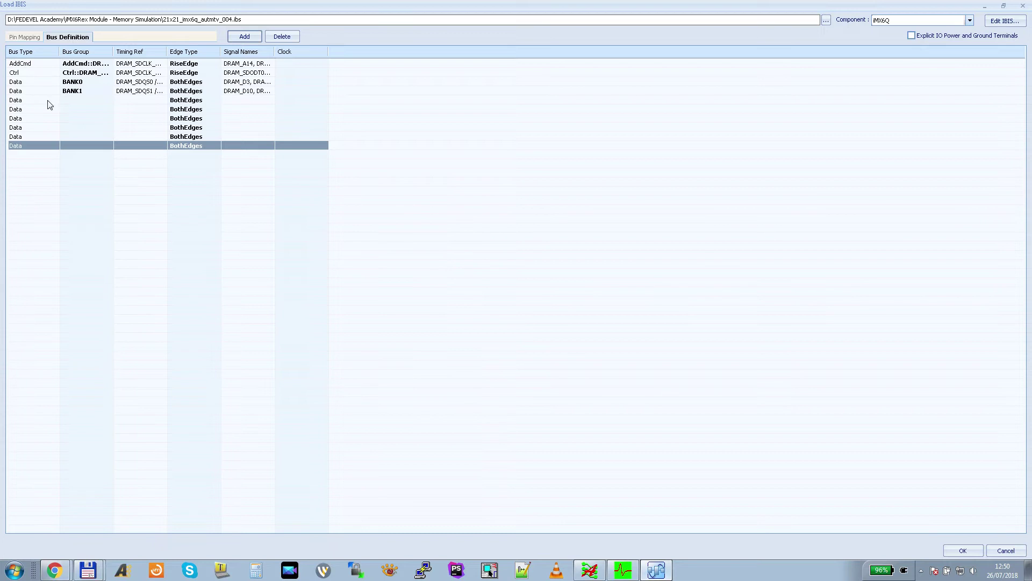
# Name the first three new rows BANK2, BANK3 and BANK4.
pyautogui.click(85, 104)
pyautogui.click(92, 100)
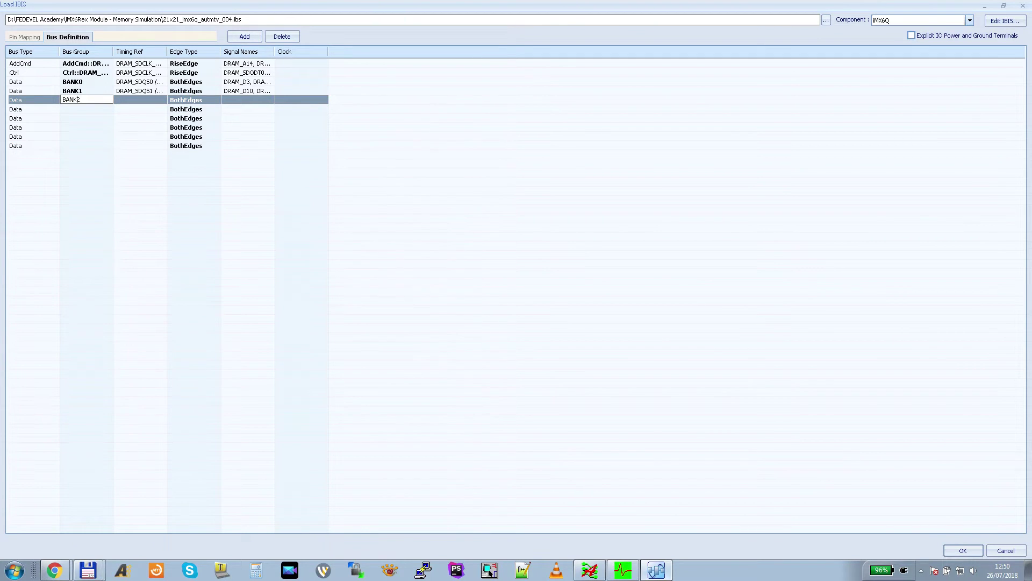
pyautogui.click(95, 109)
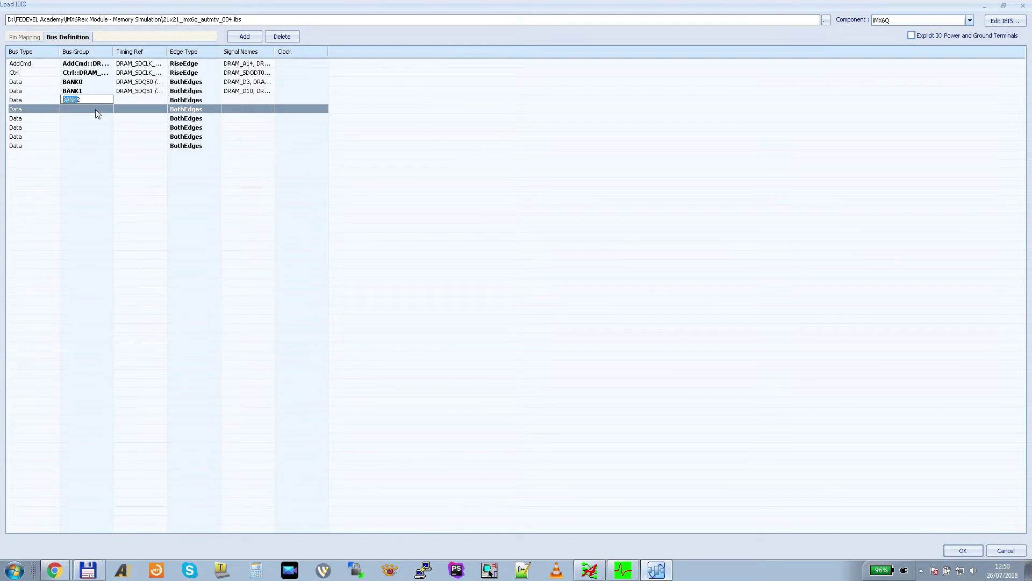
pyautogui.click(90, 109)
pyautogui.click(85, 120)
pyautogui.click(84, 118)
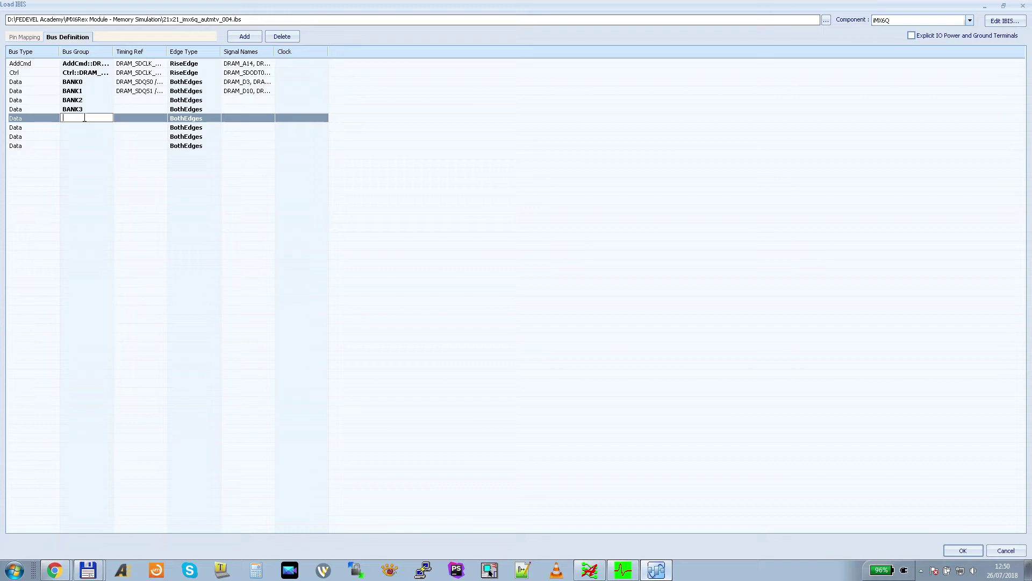
pyautogui.click(86, 129)
# Name the remaining rows BANK5, BANK6 and BANK7.
pyautogui.click(85, 129)
pyautogui.write('BANK')
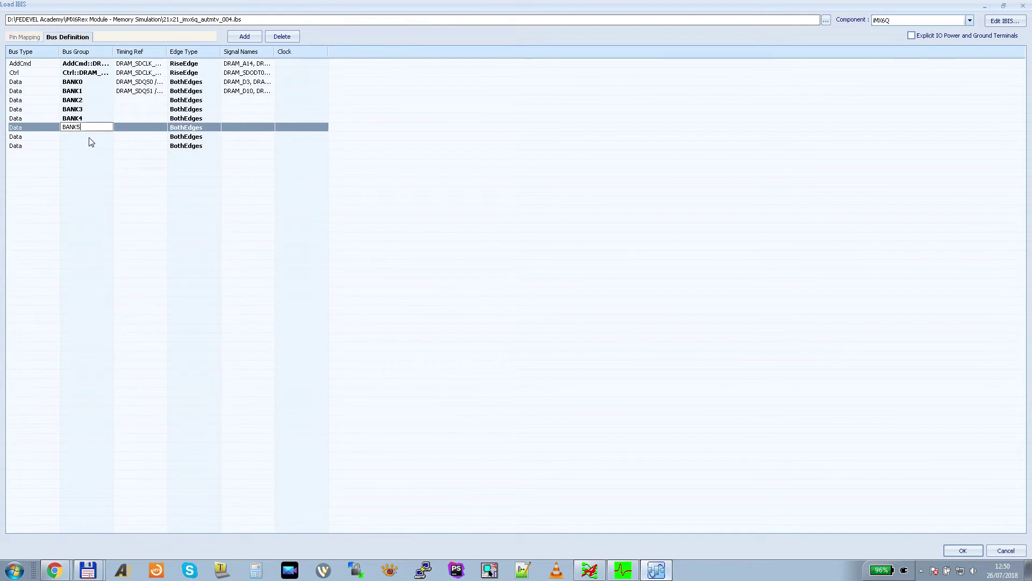
pyautogui.write('5')
pyautogui.click(88, 137)
pyautogui.click(88, 137)
pyautogui.write('BANK6')
pyautogui.click(86, 146)
pyautogui.click(85, 146)
pyautogui.write('BANK')
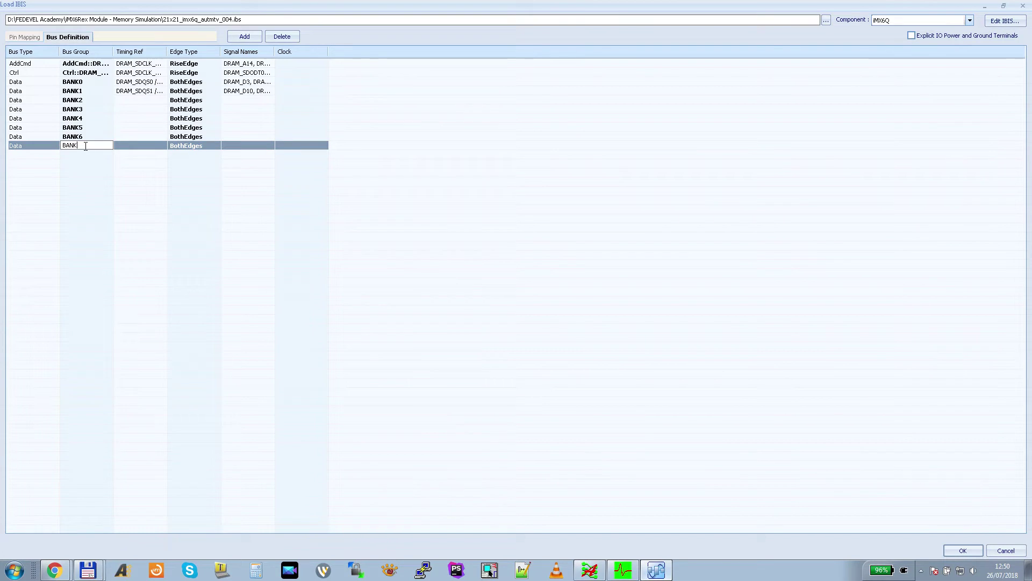
pyautogui.click(151, 102)
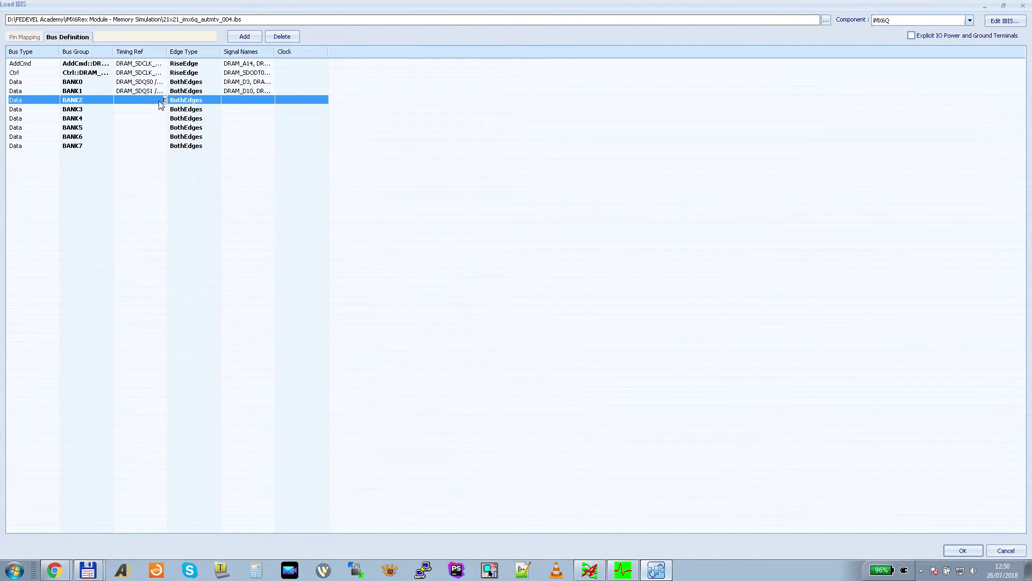
# Set BANK2's timing reference to the DRAM_SDQS2 / DRAM_SDQS2_B strobe pair.
pyautogui.click(165, 101)
pyautogui.click(398, 182)
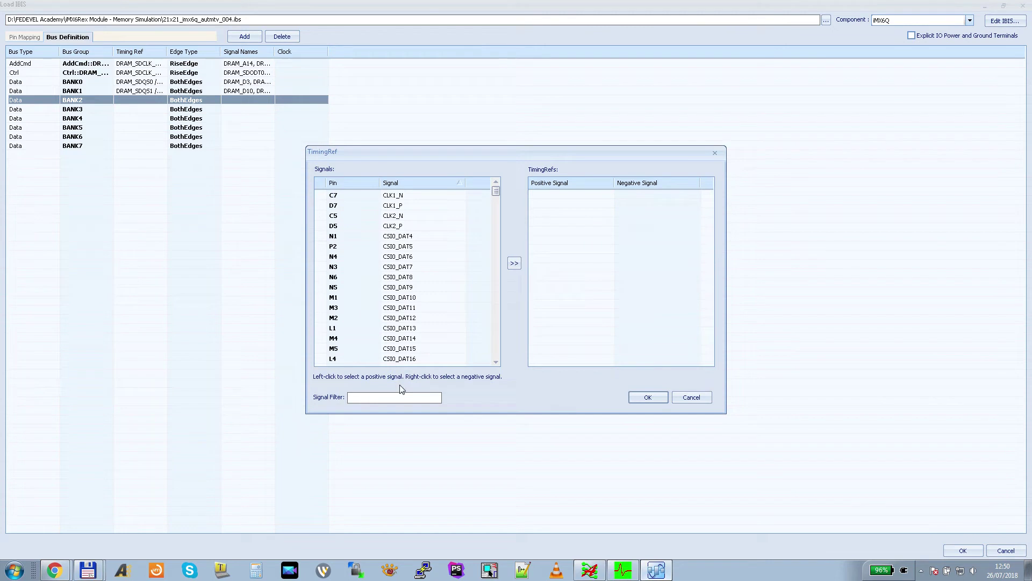
pyautogui.write('DRAM_SD')
pyautogui.hotkey('ctrl', 'a')
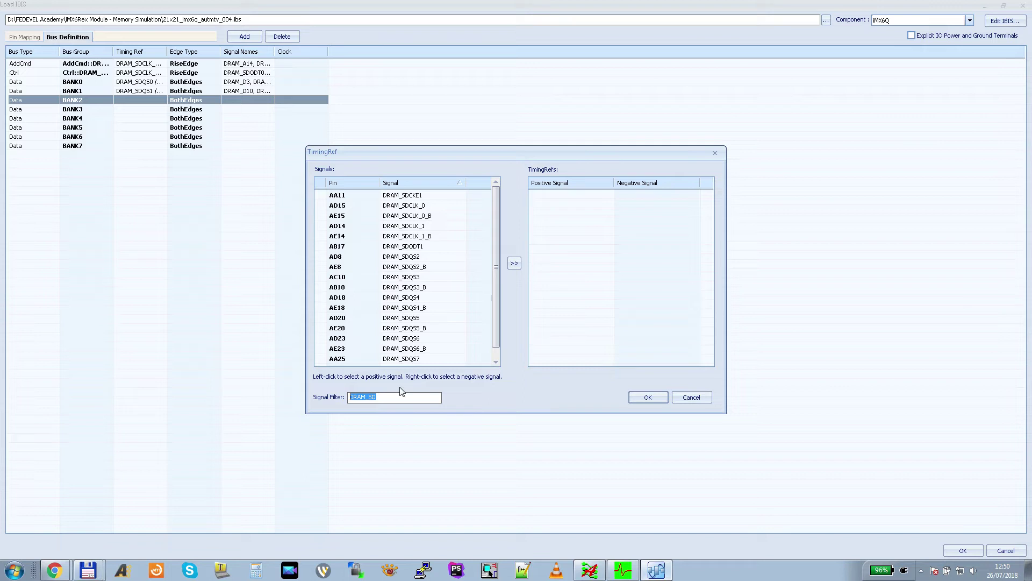
pyautogui.click(432, 257)
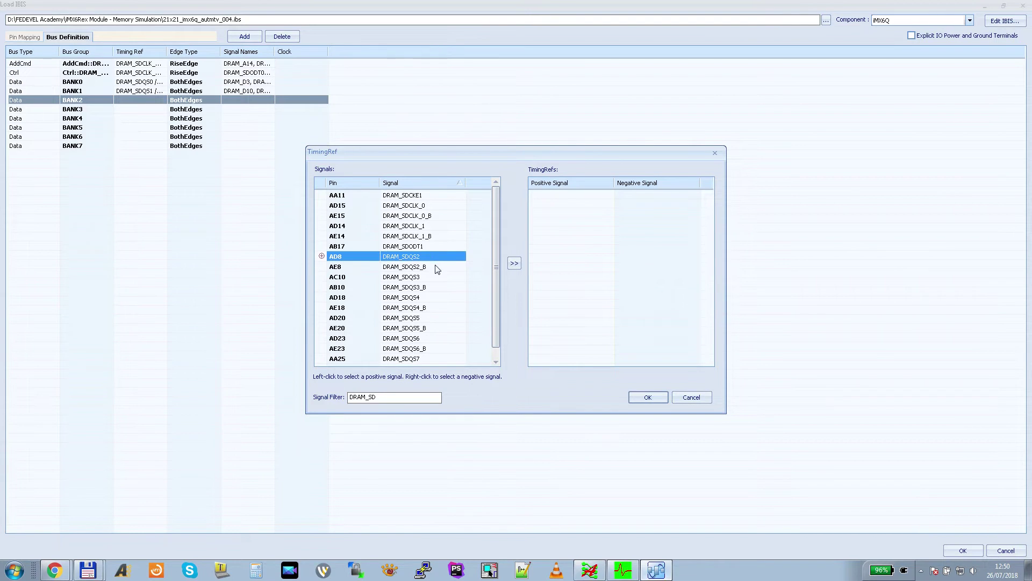
pyautogui.rightClick(451, 269)
pyautogui.click(514, 267)
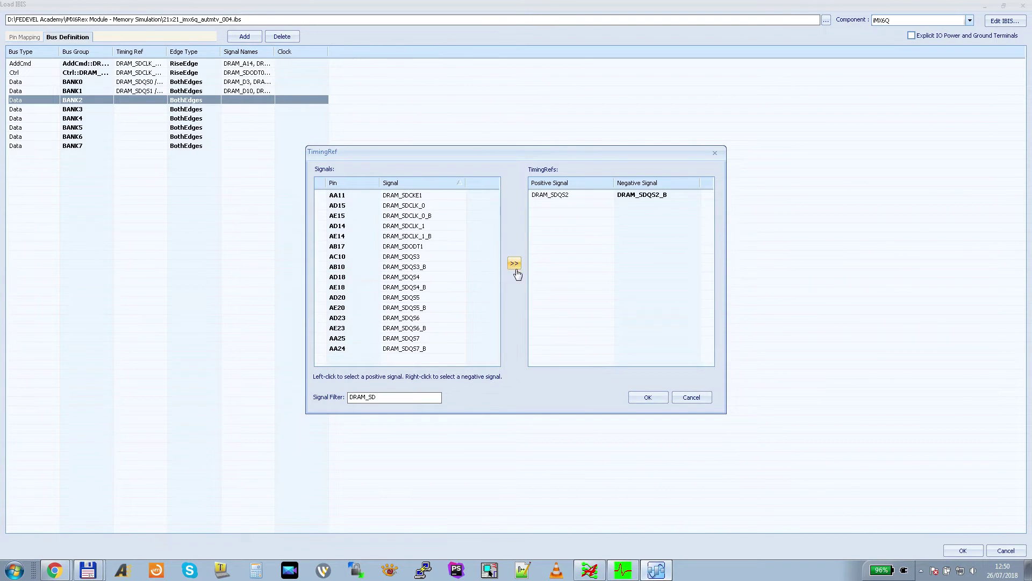
pyautogui.click(647, 398)
# Set BANK3's timing reference to the DRAM_SDQS3 / DRAM_SDQS3_B strobe pair.
pyautogui.doubleClick(157, 109)
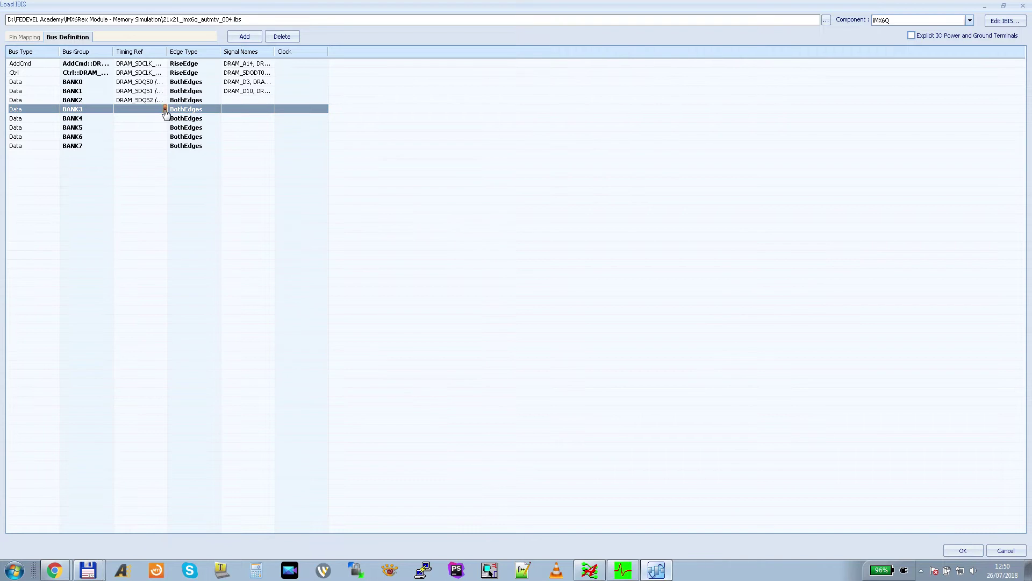
pyautogui.click(435, 185)
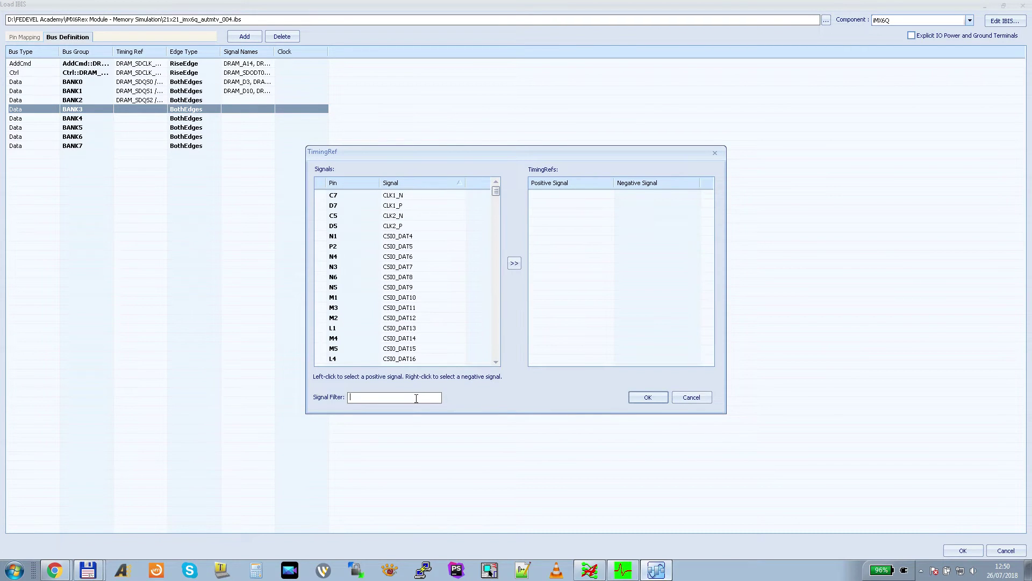
pyautogui.write('DRAM_SD')
pyautogui.click(435, 257)
pyautogui.rightClick(437, 267)
pyautogui.click(514, 263)
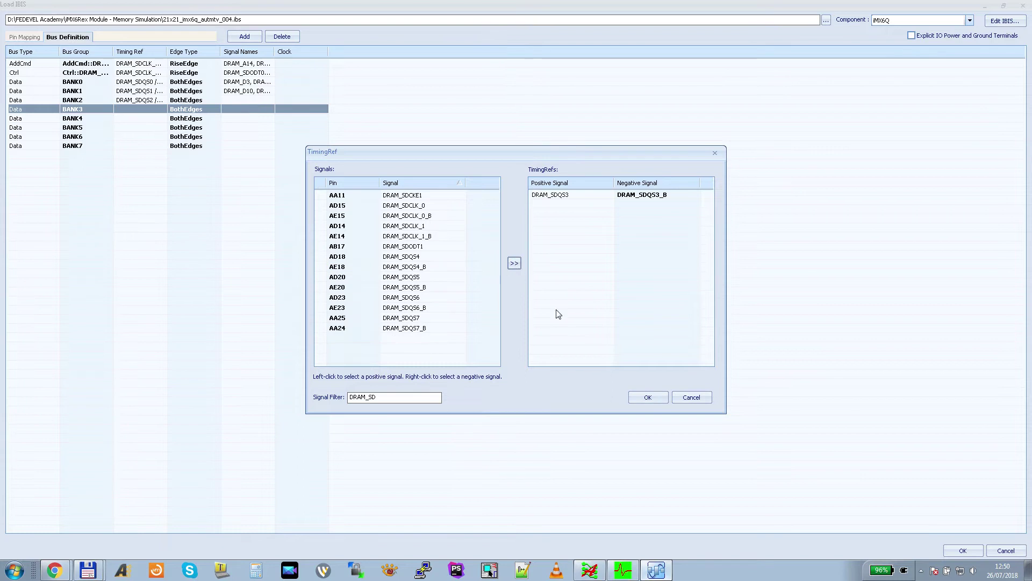
pyautogui.click(648, 398)
# Set BANK4's timing reference to the DRAM_SDQS4 / DRAM_SDQS4_B strobe pair.
pyautogui.click(142, 121)
pyautogui.click(166, 124)
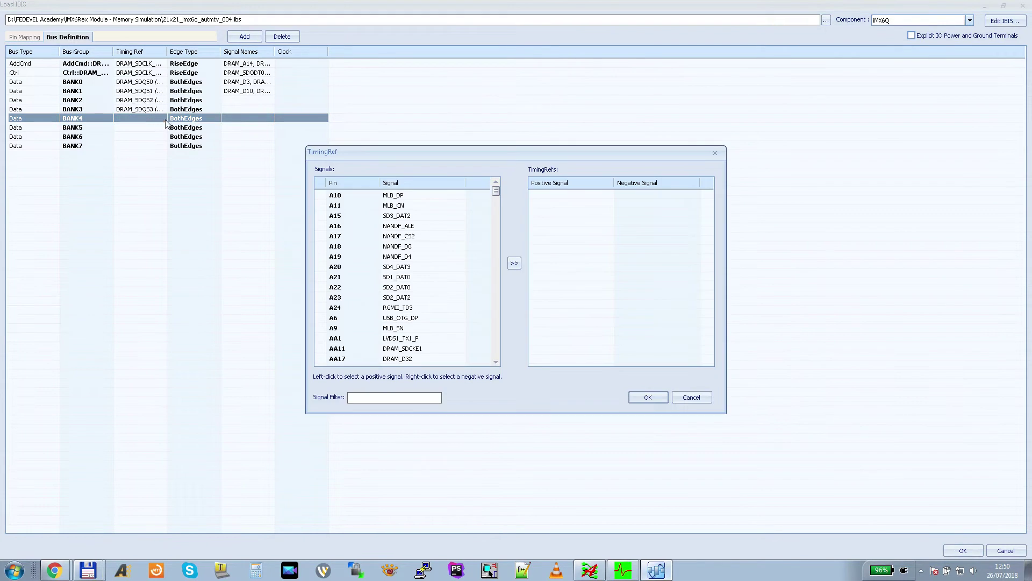
pyautogui.click(382, 184)
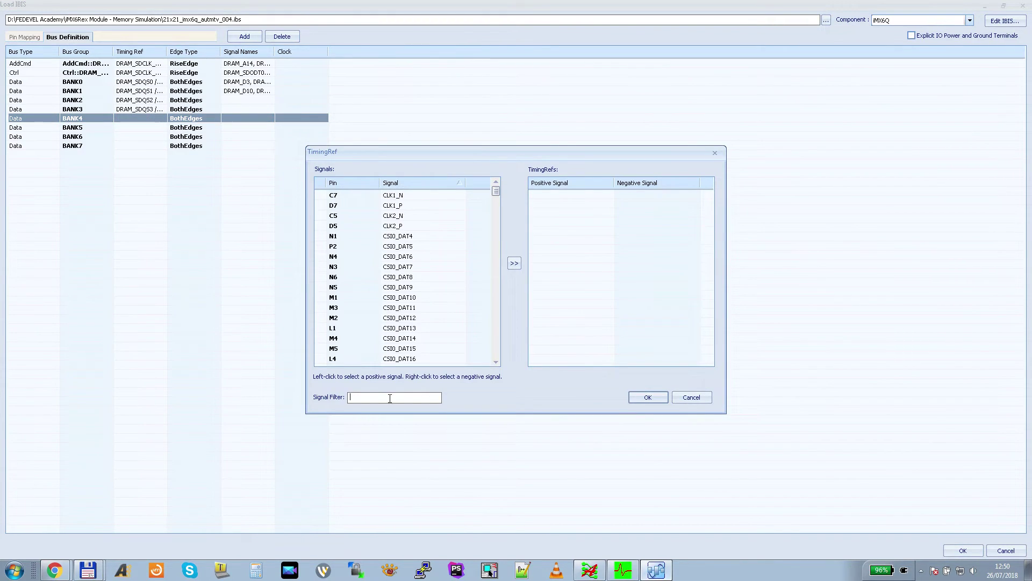
pyautogui.write('DRAM_SD')
pyautogui.click(421, 257)
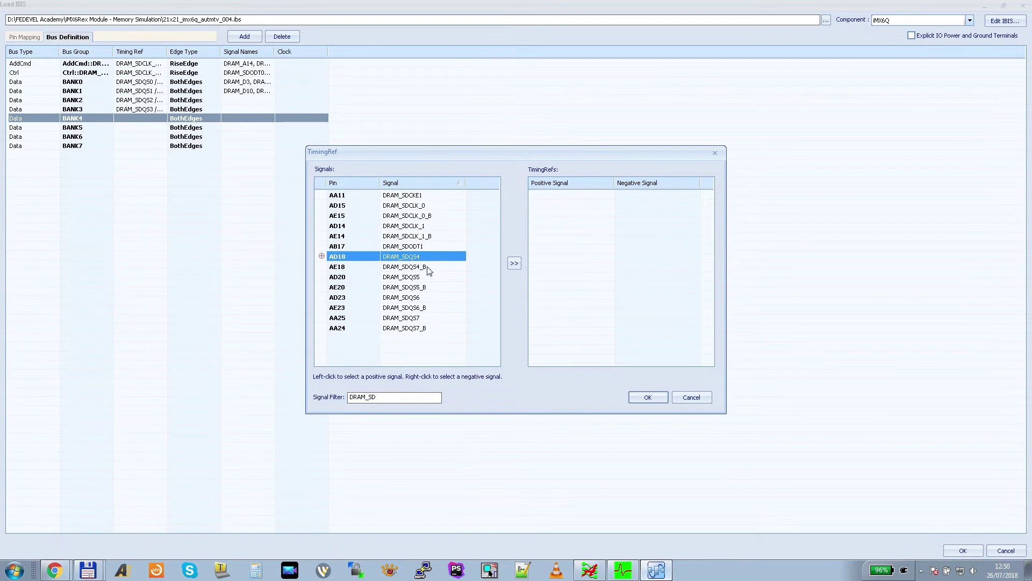
pyautogui.rightClick(429, 271)
pyautogui.click(512, 265)
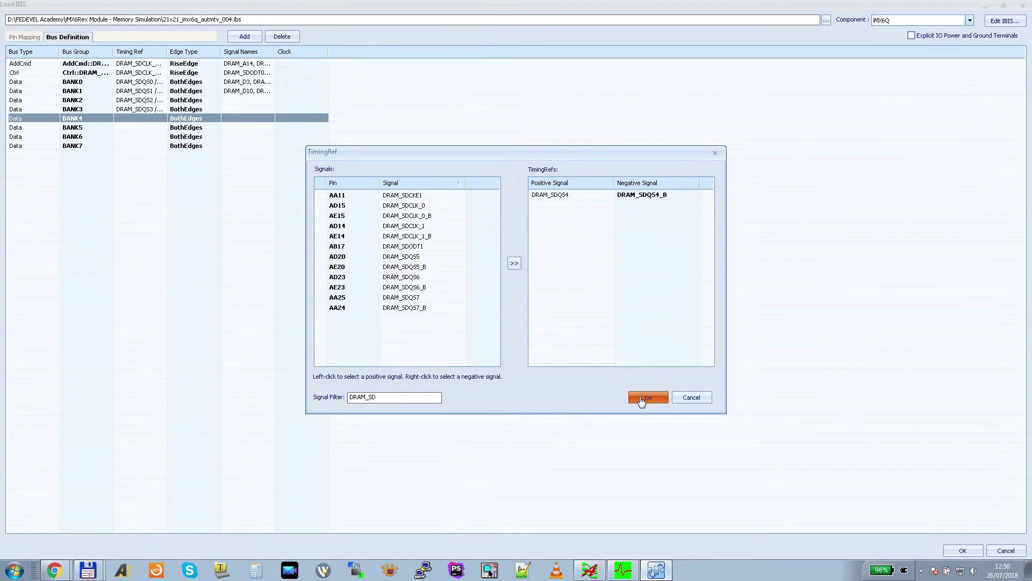
pyautogui.click(641, 399)
# Set BANK5's timing reference to the DRAM_SDQS5 / DRAM_SDQS5_B strobe pair.
pyautogui.click(144, 131)
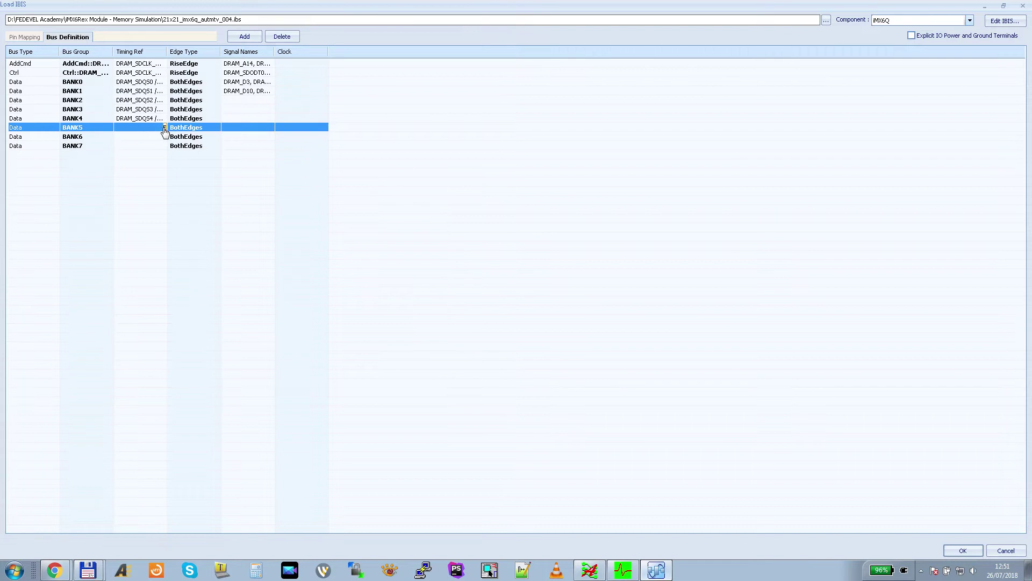
pyautogui.click(165, 128)
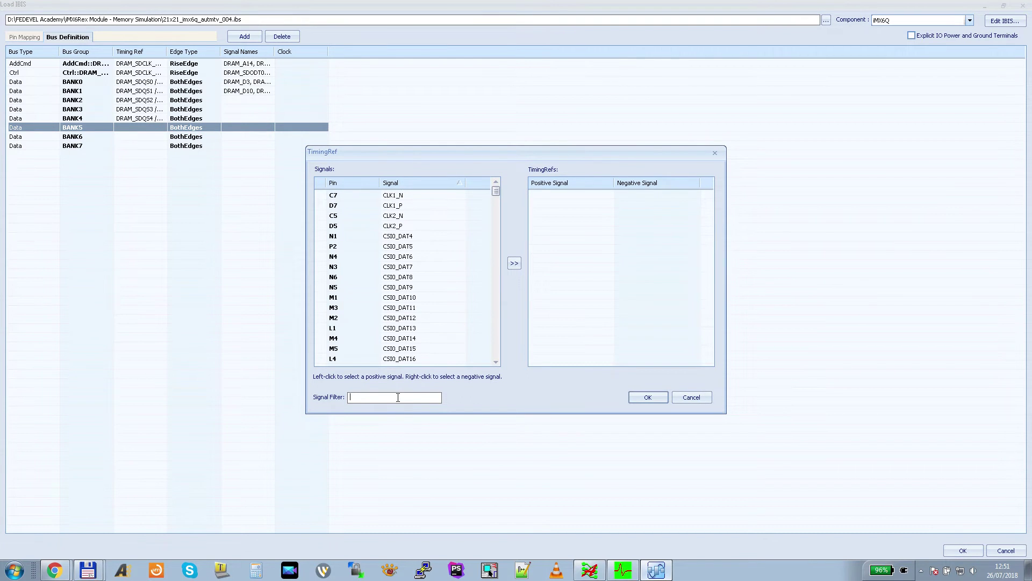
pyautogui.write('DRAM_SD')
pyautogui.click(436, 257)
pyautogui.rightClick(457, 267)
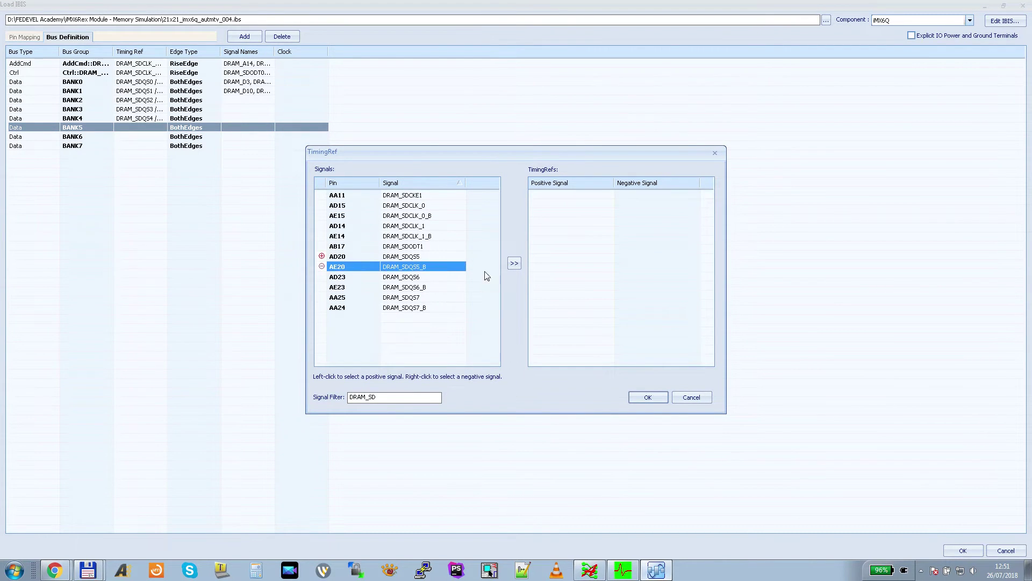
pyautogui.click(513, 263)
pyautogui.click(645, 397)
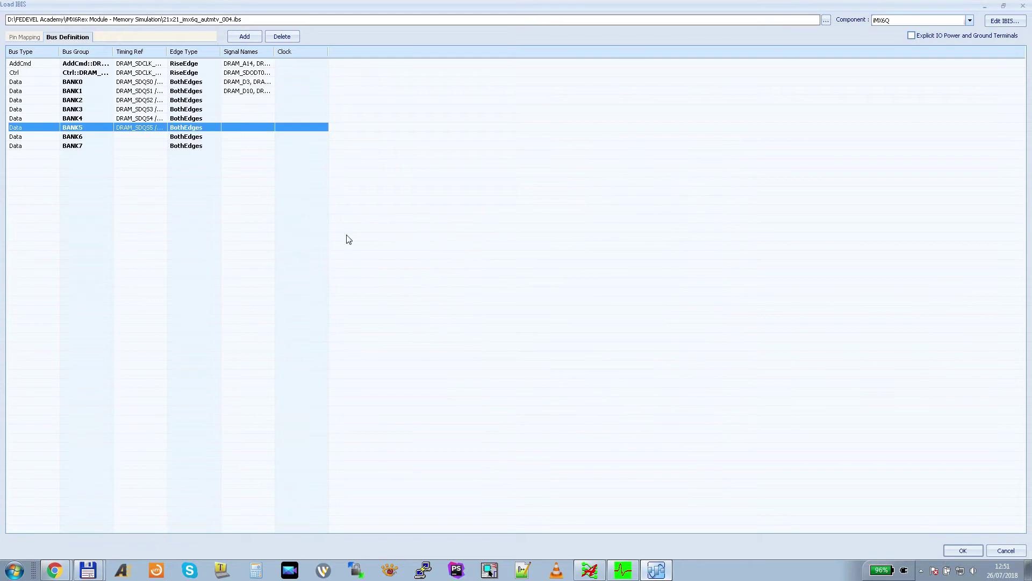
# Set BANK6's timing reference to the DRAM_SDQS6 / DRAM_SDQS6_B strobe pair.
pyautogui.click(140, 139)
pyautogui.click(165, 137)
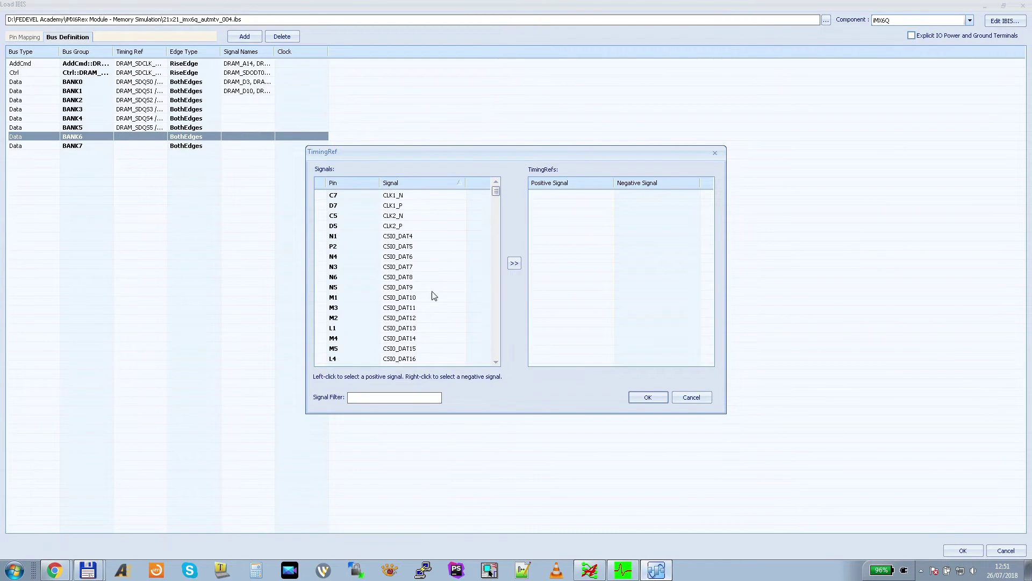
pyautogui.click(409, 398)
pyautogui.write('DRAM_SD')
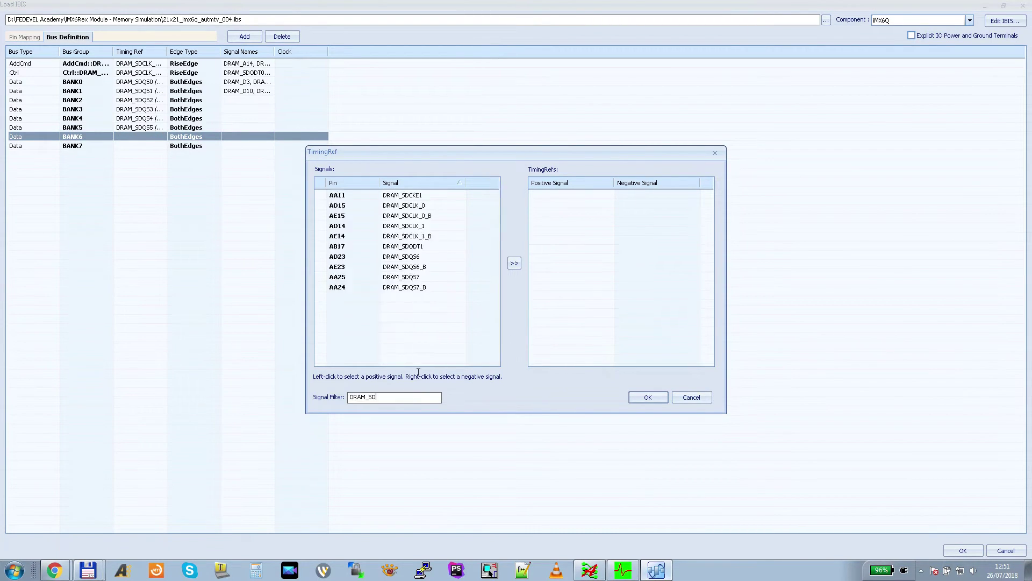
pyautogui.click(436, 257)
pyautogui.rightClick(435, 267)
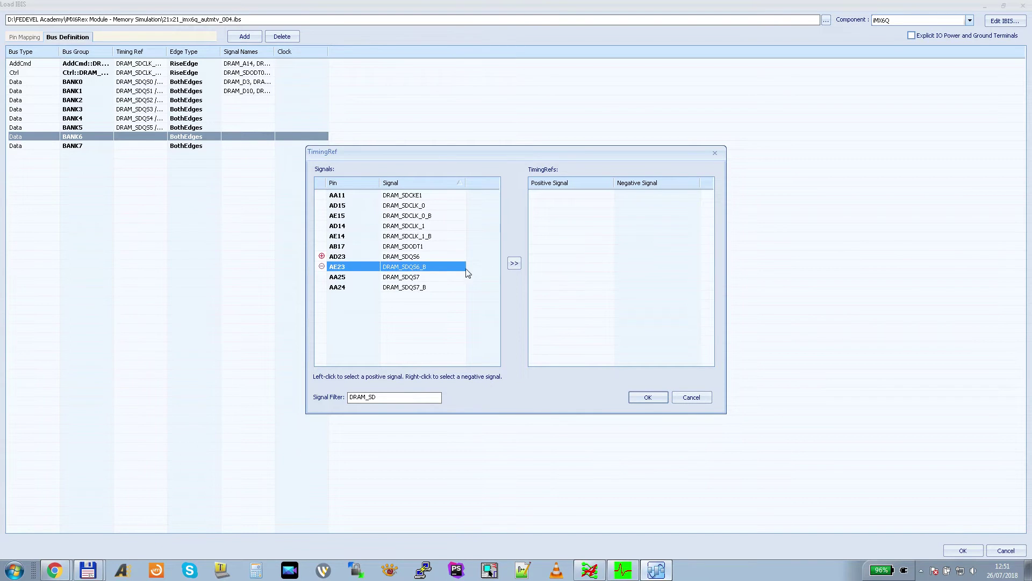
pyautogui.click(515, 262)
pyautogui.click(645, 397)
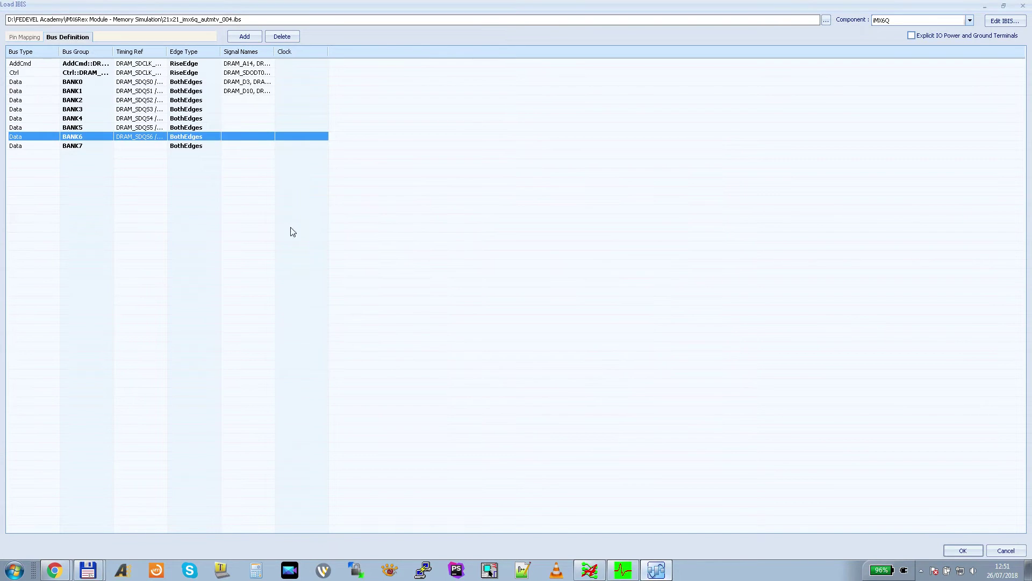
# Set BANK7's timing reference to the DRAM_SDQS7 / DRAM_SDQS7_B strobe pair.
pyautogui.click(157, 145)
pyautogui.click(165, 146)
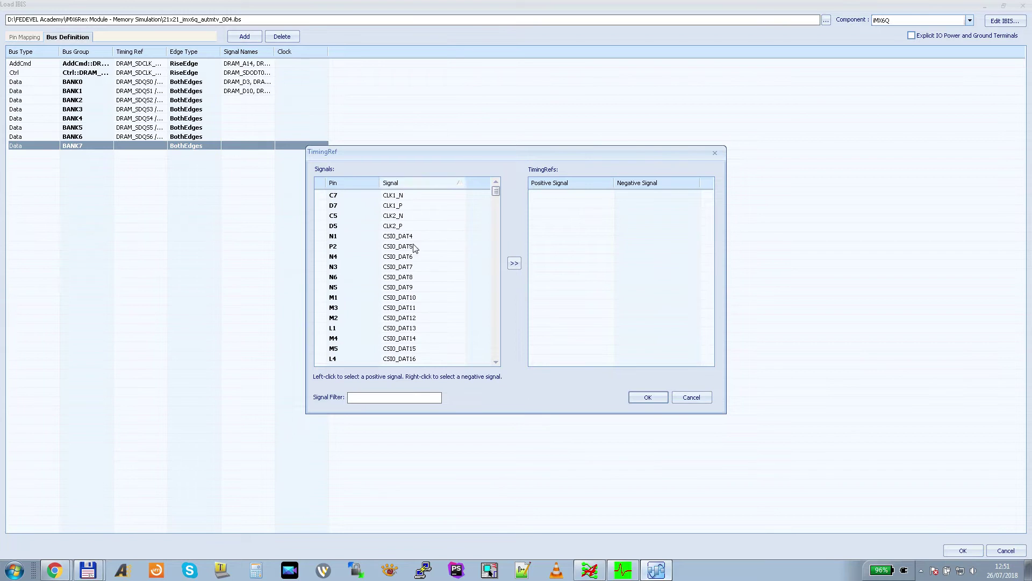
pyautogui.write('DRAM_SD')
pyautogui.click(430, 256)
pyautogui.rightClick(430, 267)
pyautogui.click(514, 263)
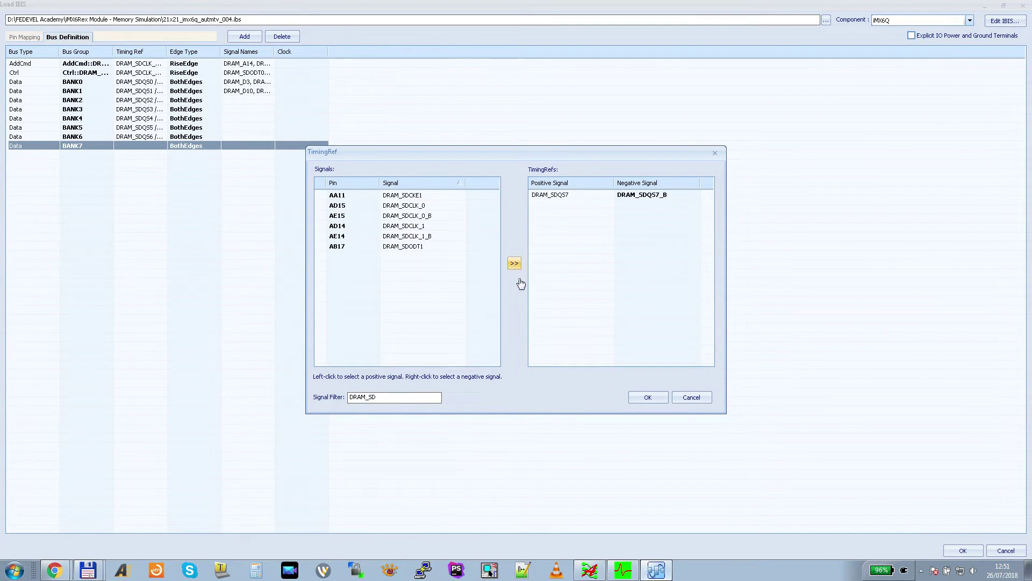
pyautogui.click(648, 398)
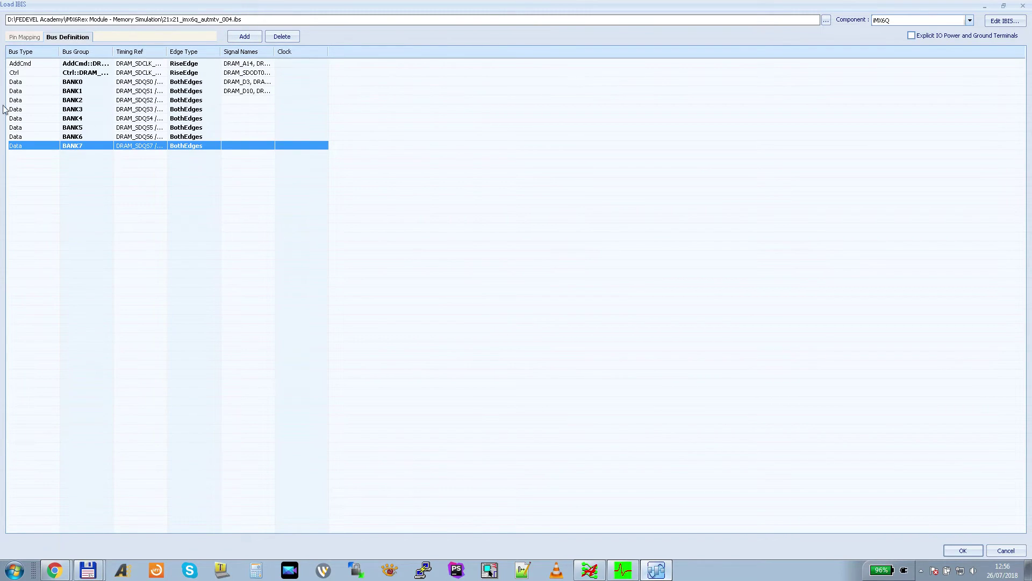
# Assign BANK2 the signals DRAM_D16–DRAM_D23 plus DRAM_DQM2.
pyautogui.click(256, 101)
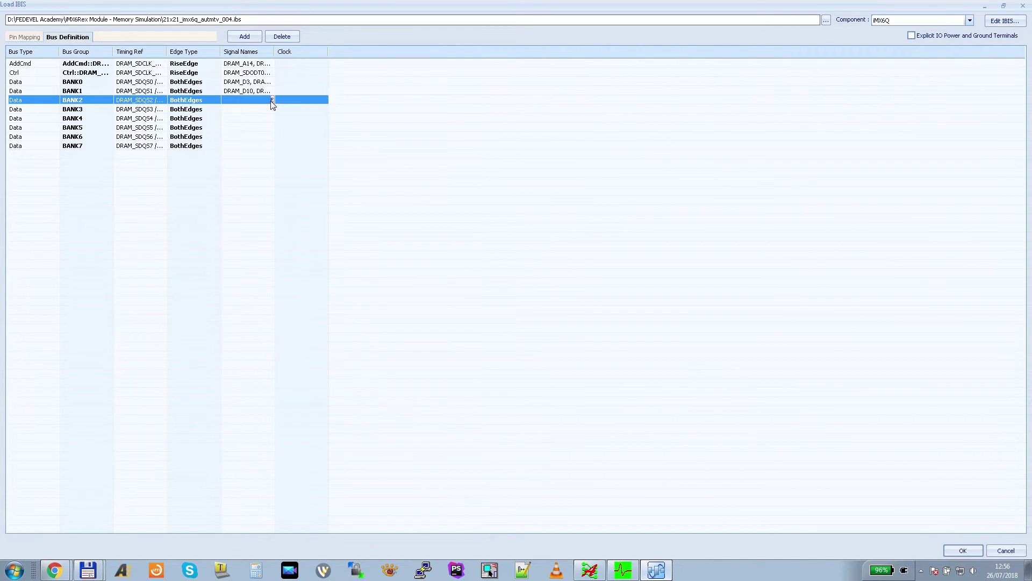
pyautogui.click(272, 101)
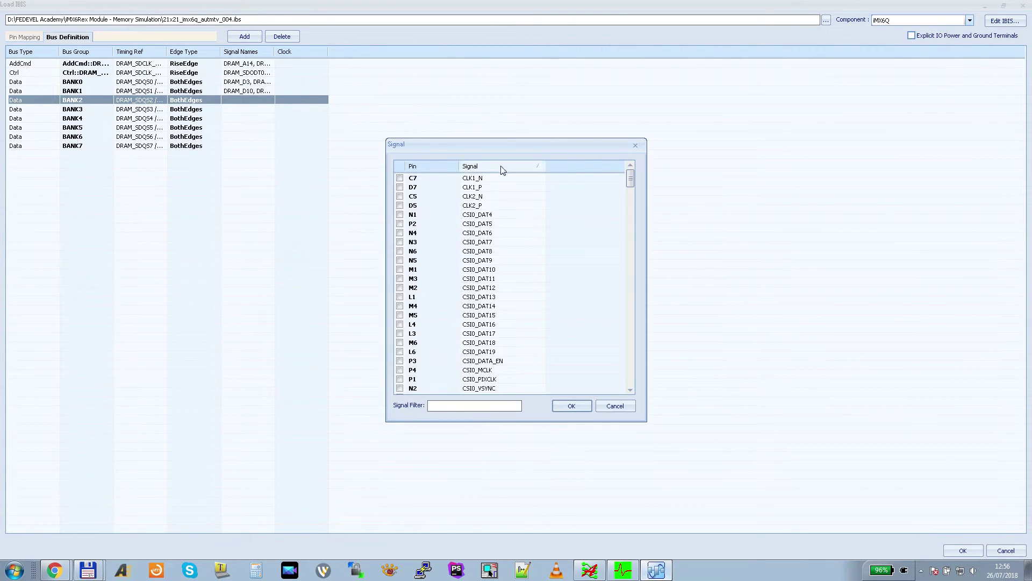
pyautogui.write('DRA')
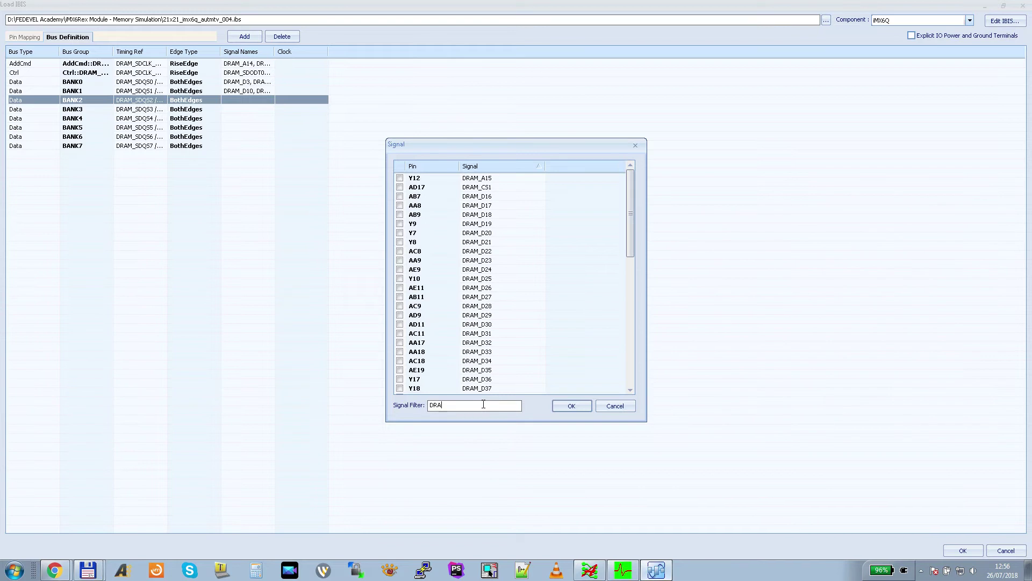
pyautogui.write('M_D')
pyautogui.moveTo(483, 404); pyautogui.dragTo(327, 408)
pyautogui.click(499, 178)
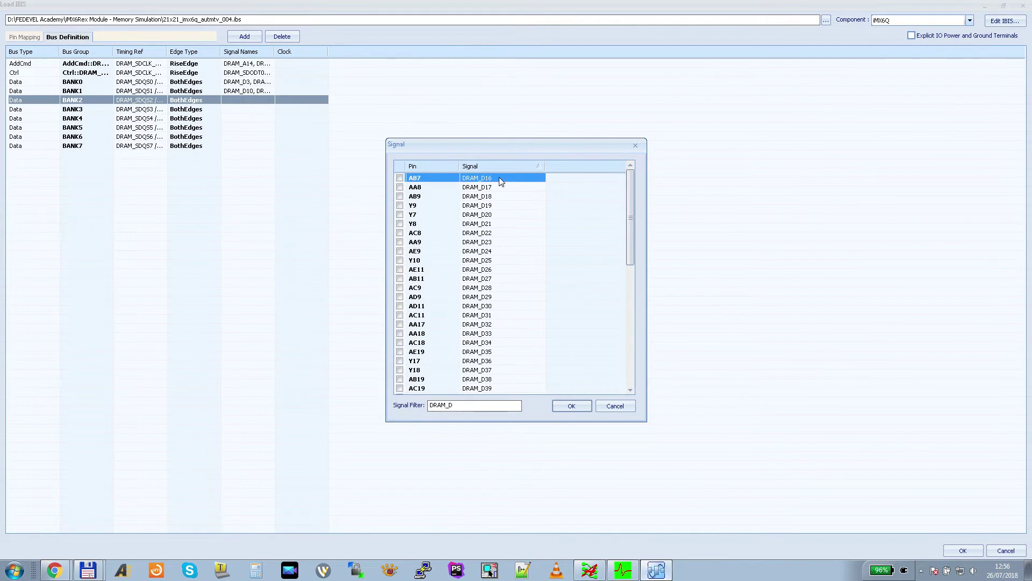
pyautogui.keyDown('shift'); pyautogui.click(507, 243); pyautogui.keyUp('shift')
pyautogui.moveTo(630, 250); pyautogui.dragTo(642, 399)
pyautogui.click(507, 343)
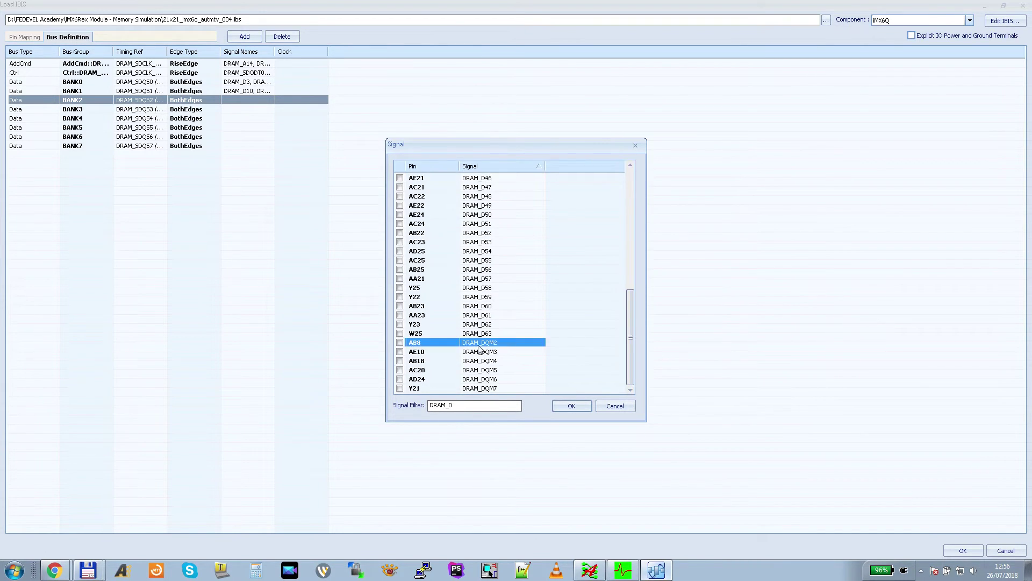
pyautogui.click(400, 342)
pyautogui.click(571, 406)
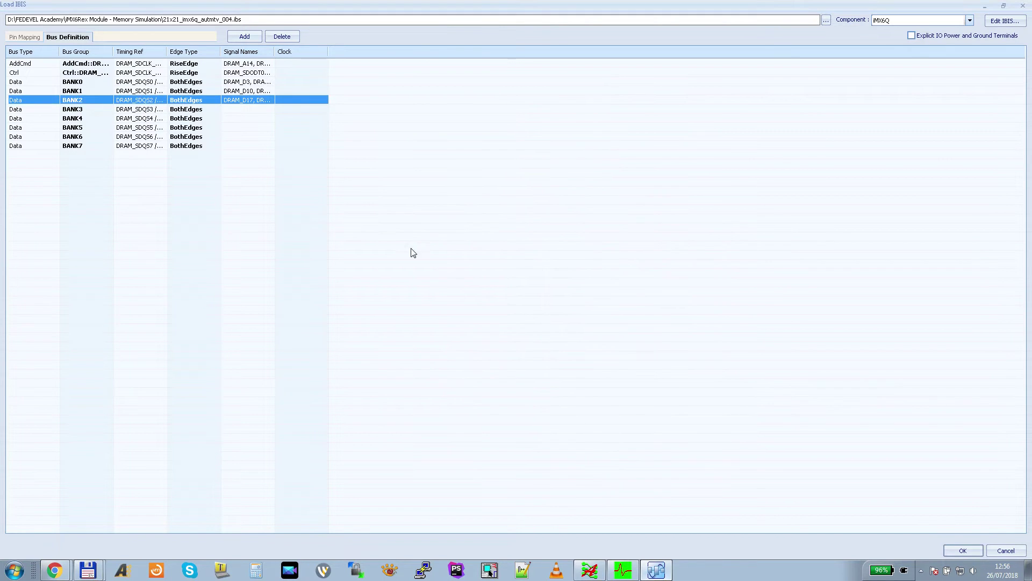
# Assign BANK3 the signals DRAM_D24–DRAM_D31 plus DRAM_DQM3.
pyautogui.click(269, 110)
pyautogui.click(273, 109)
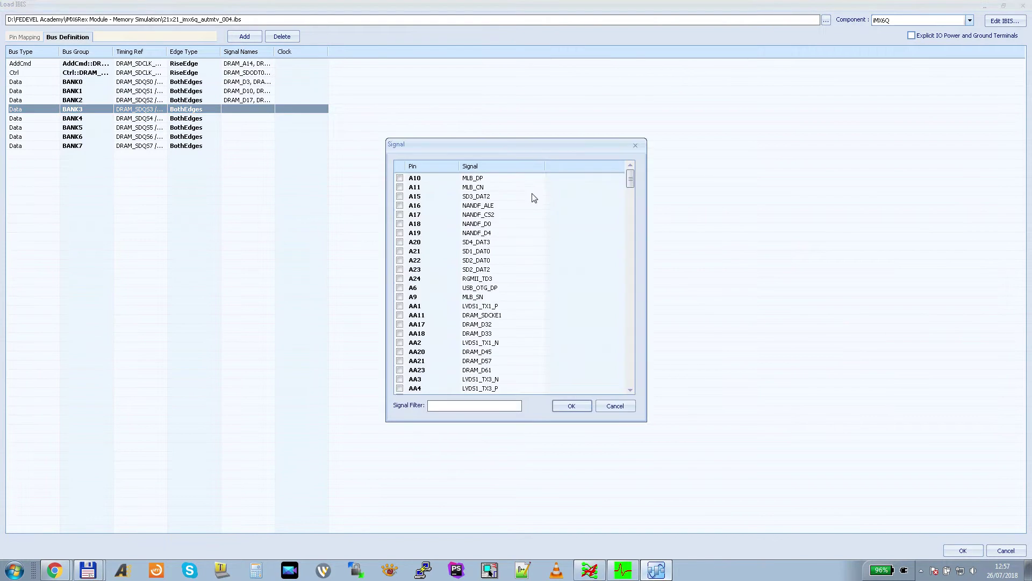
pyautogui.write('DRAM_D')
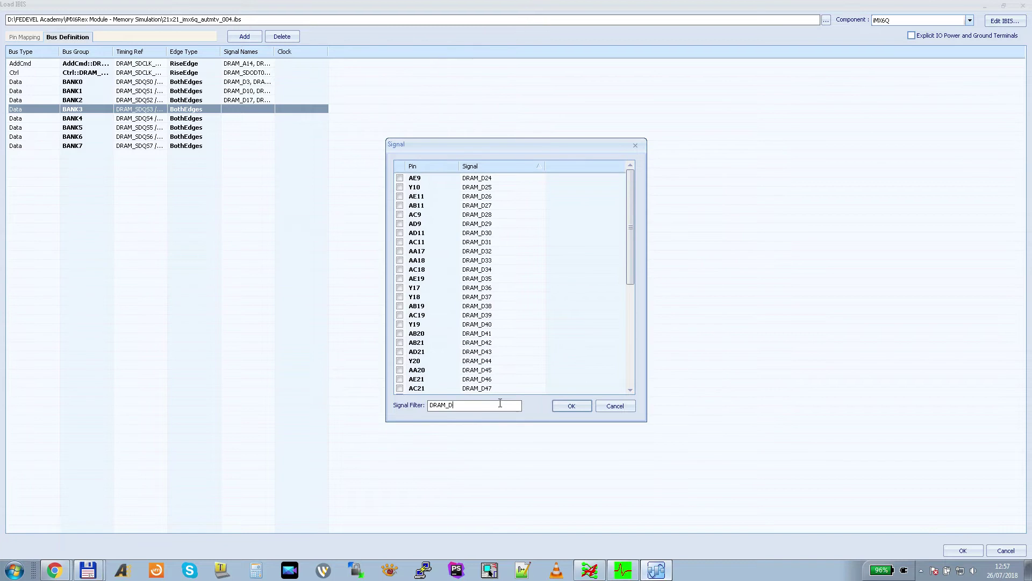
pyautogui.click(509, 177)
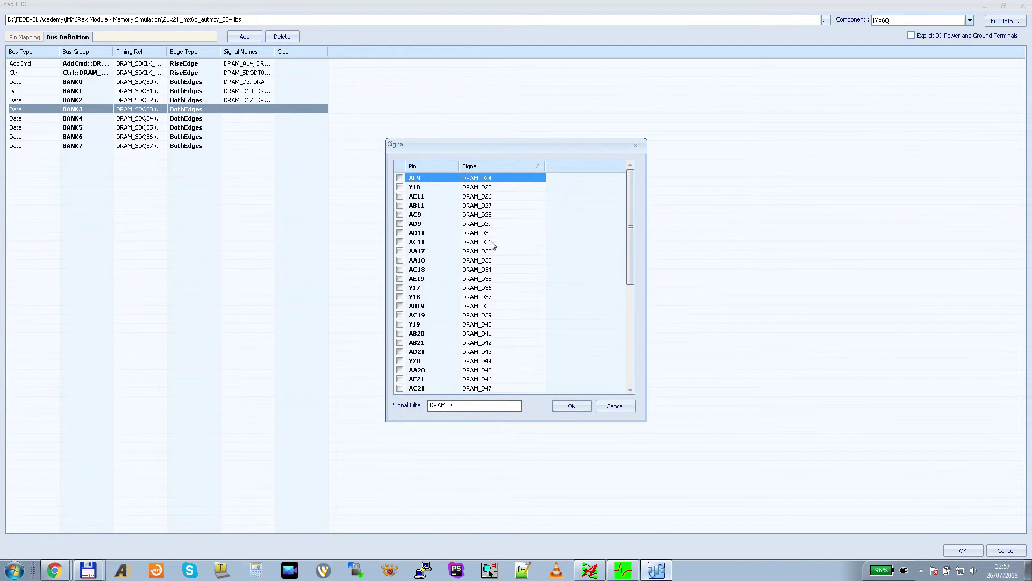
pyautogui.keyDown('shift'); pyautogui.click(507, 243); pyautogui.keyUp('shift')
pyautogui.moveTo(630, 255); pyautogui.dragTo(631, 379)
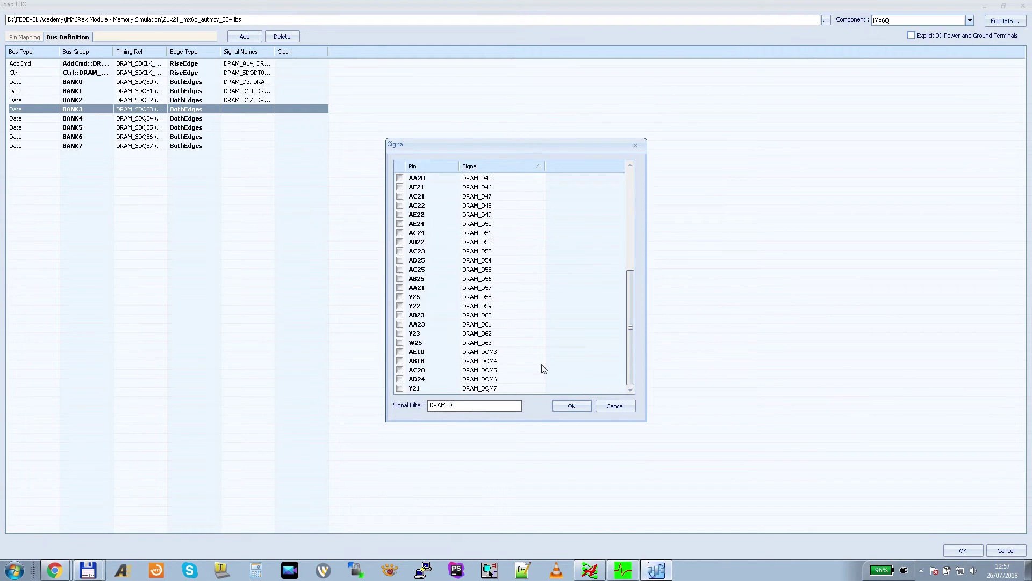
pyautogui.click(505, 354)
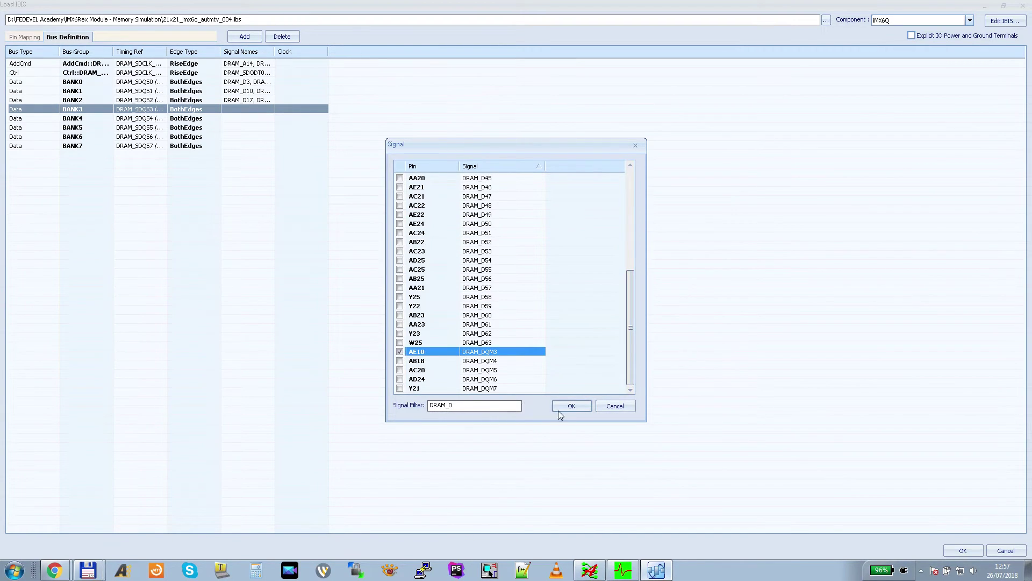
pyautogui.click(562, 408)
pyautogui.click(262, 119)
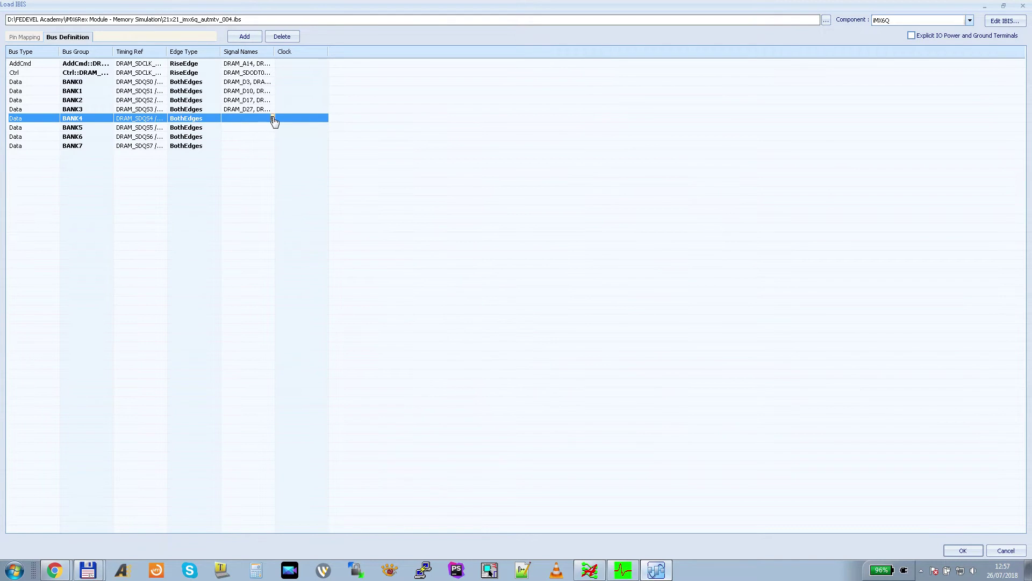
# Assign BANK4 the signals DRAM_D32–DRAM_D39 plus DRAM_DQM4.
pyautogui.click(273, 118)
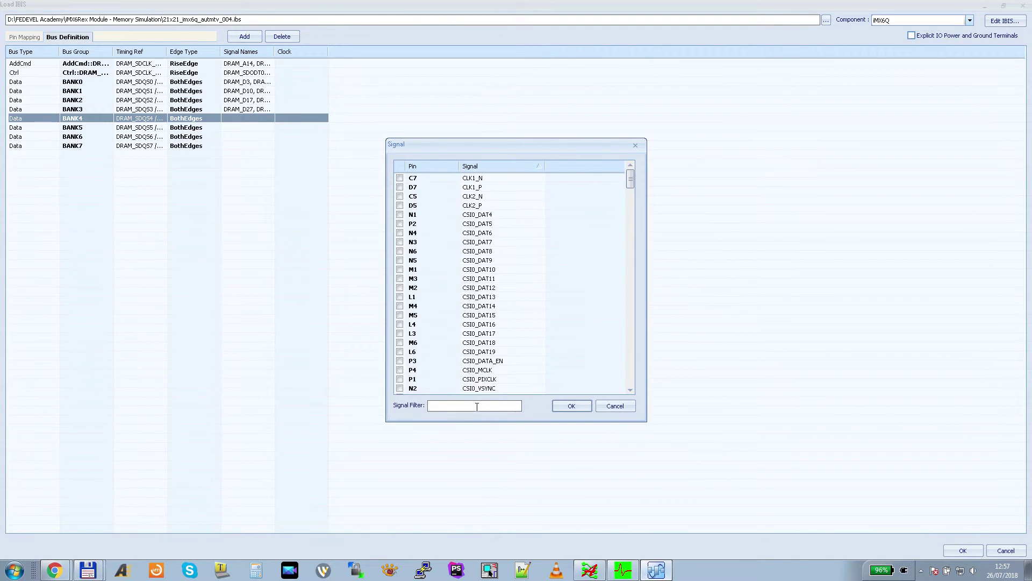
pyautogui.write('DRAM_D')
pyautogui.click(501, 177)
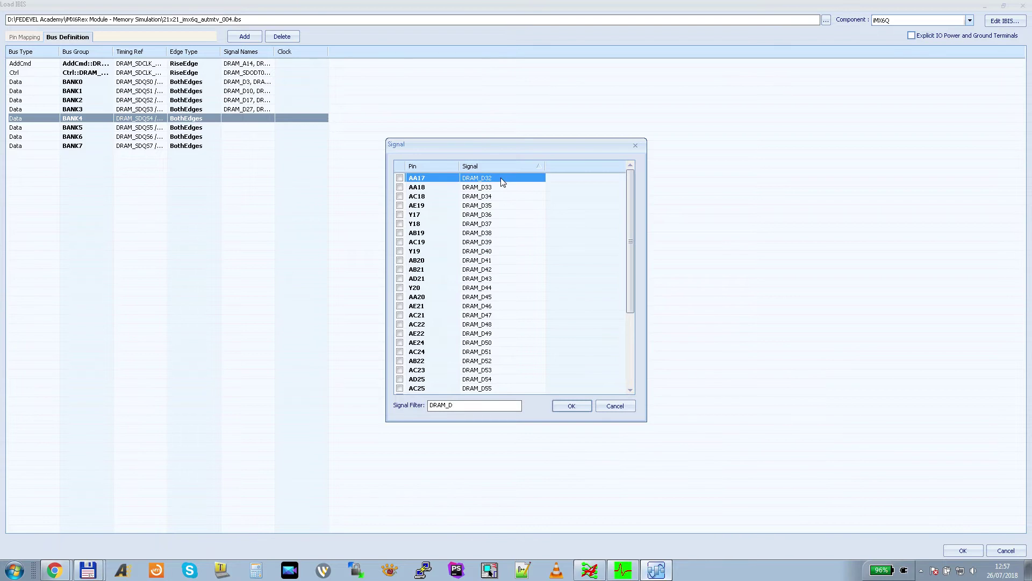
pyautogui.keyDown('shift'); pyautogui.click(500, 251); pyautogui.keyUp('shift')
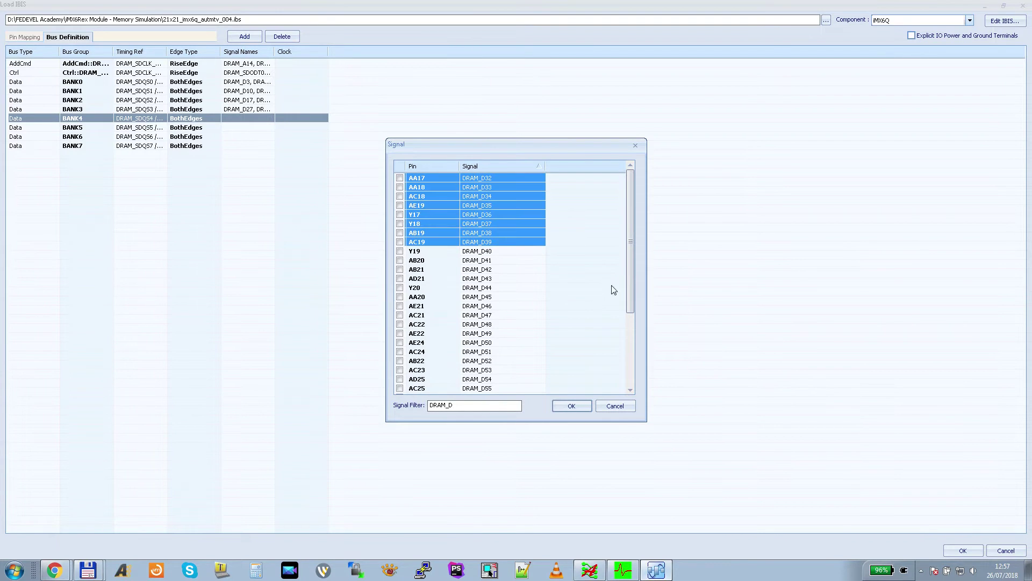
pyautogui.moveTo(631, 276); pyautogui.dragTo(634, 390)
pyautogui.click(517, 361)
pyautogui.click(400, 360)
pyautogui.click(565, 407)
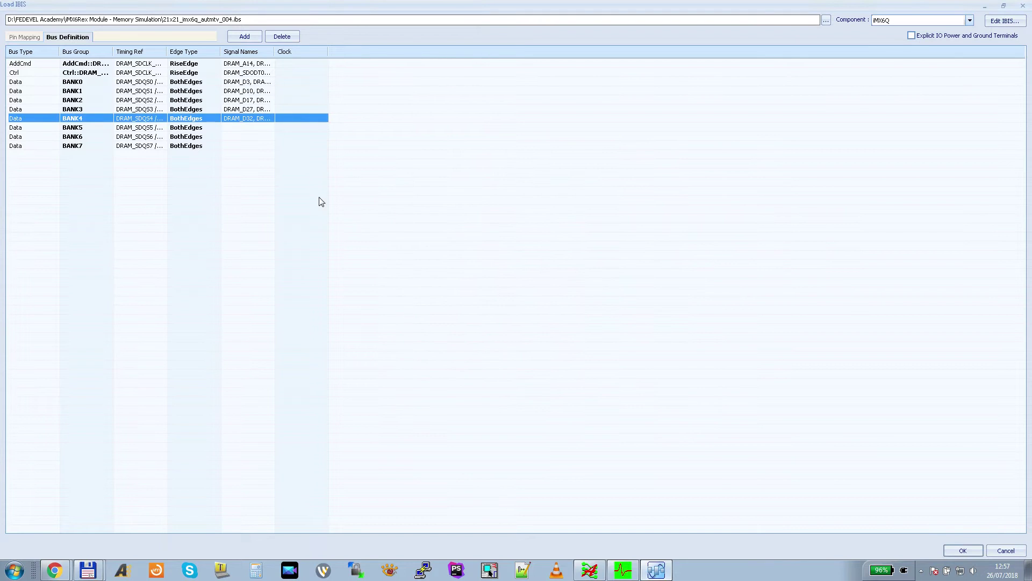
pyautogui.click(267, 129)
# Assign BANK5 the signals DRAM_D40–DRAM_D47 plus DRAM_DQM5.
pyautogui.click(273, 129)
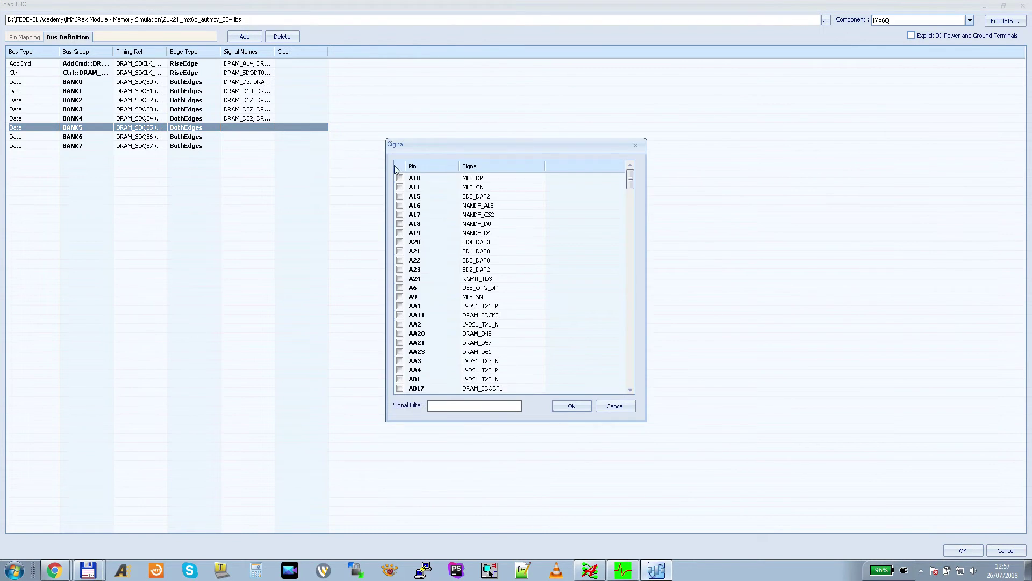
pyautogui.click(478, 168)
pyautogui.click(487, 407)
pyautogui.write('DRAM_D')
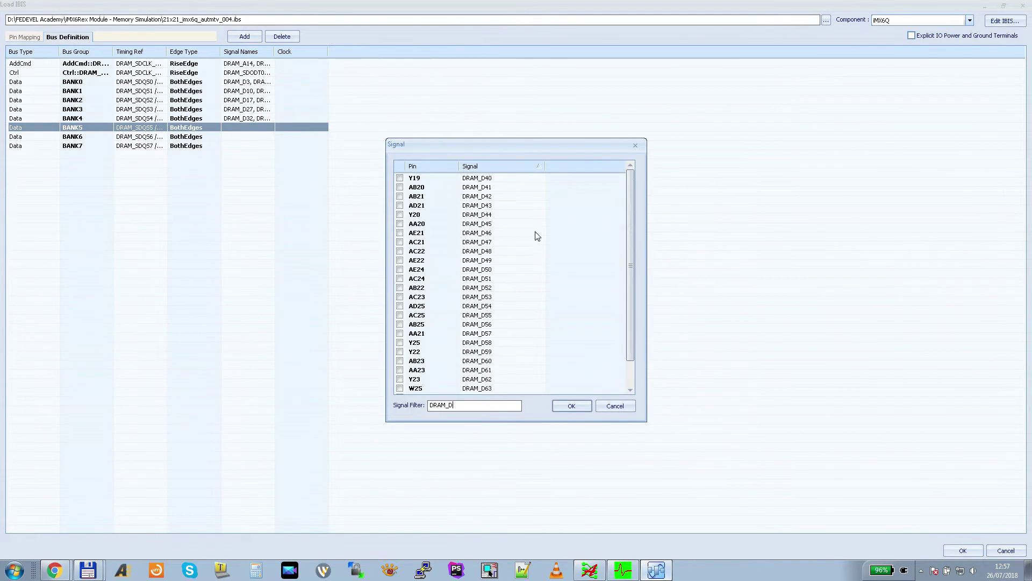
pyautogui.click(504, 178)
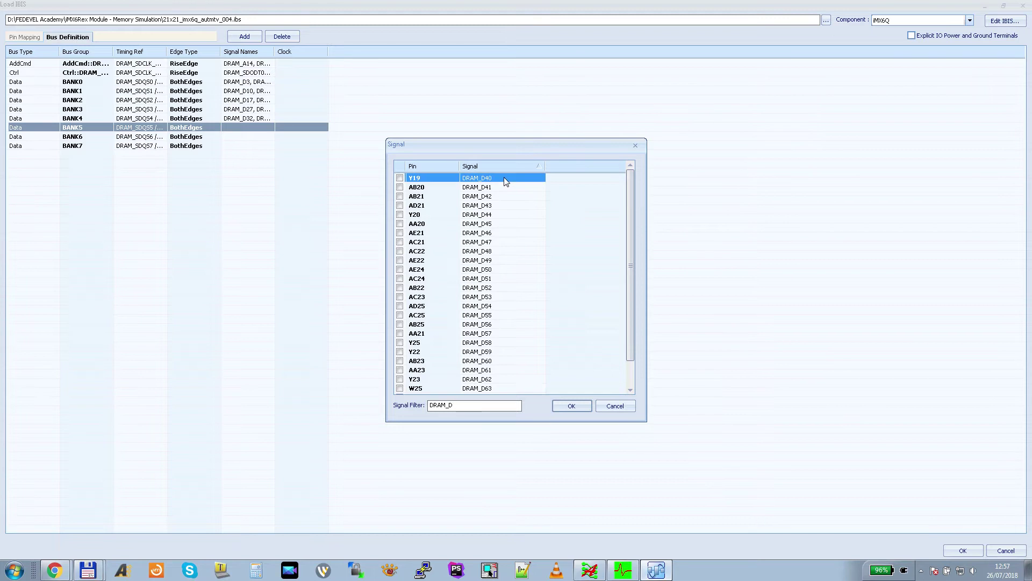
pyautogui.keyDown('shift'); pyautogui.click(497, 241); pyautogui.keyUp('shift')
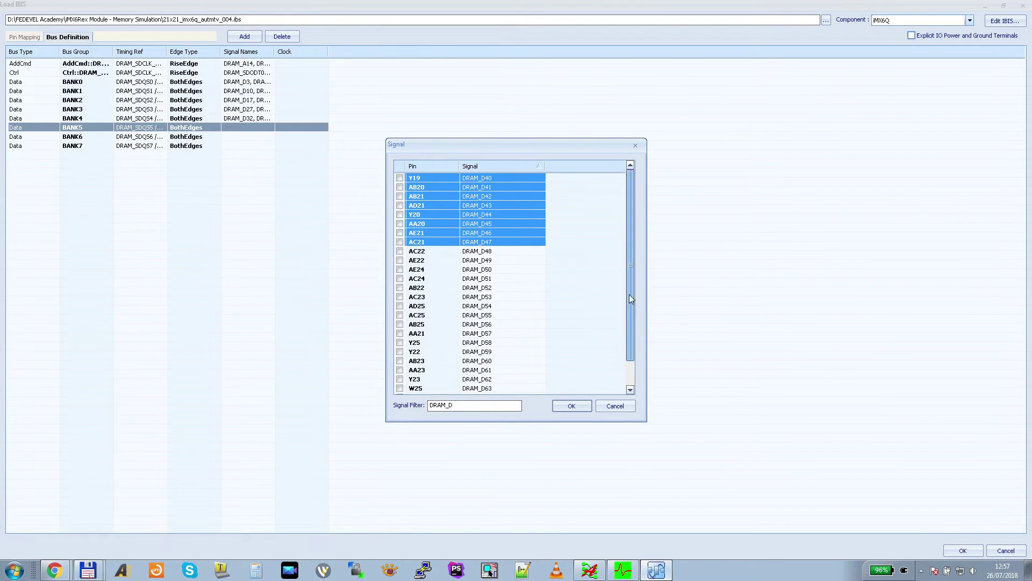
pyautogui.scroll(-1, 630, 289)
pyautogui.keyDown('ctrl'); pyautogui.click(407, 369); pyautogui.keyUp('ctrl')
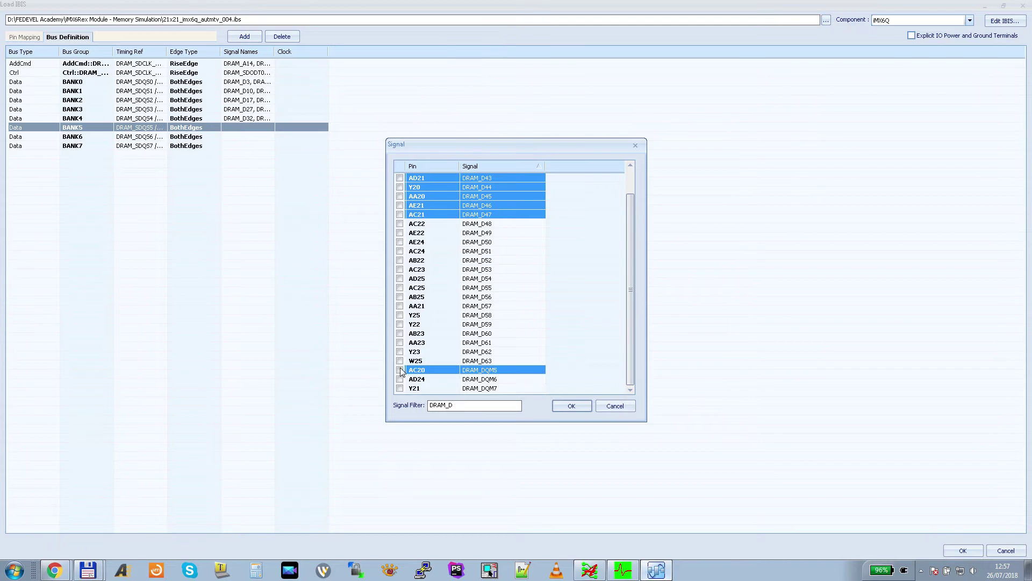
pyautogui.click(571, 406)
# Assign BANK6 the signals DRAM_D48–DRAM_D55 plus DRAM_DQM6.
pyautogui.click(248, 136)
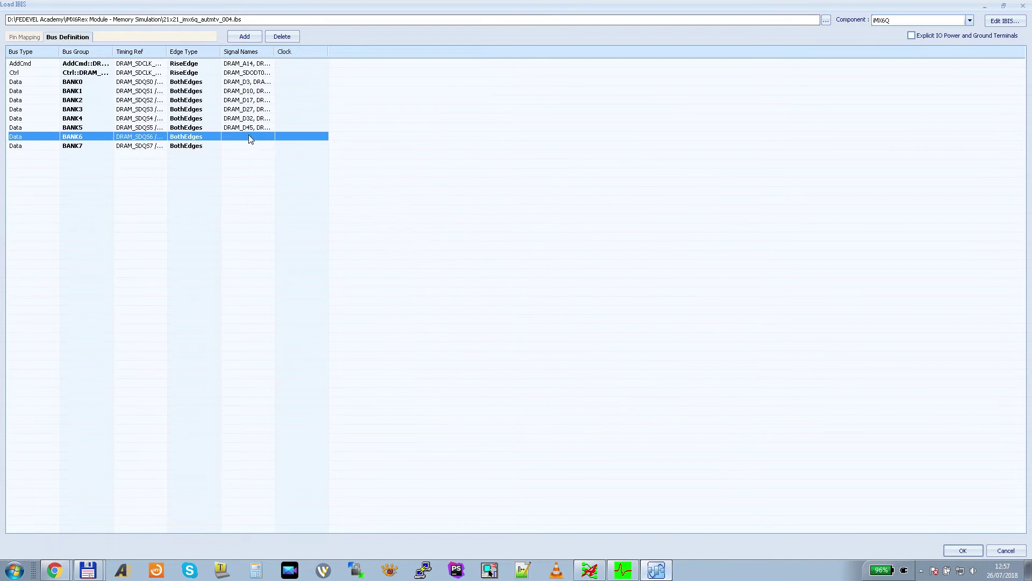
pyautogui.click(273, 138)
pyautogui.click(504, 403)
pyautogui.write('DRAM_D')
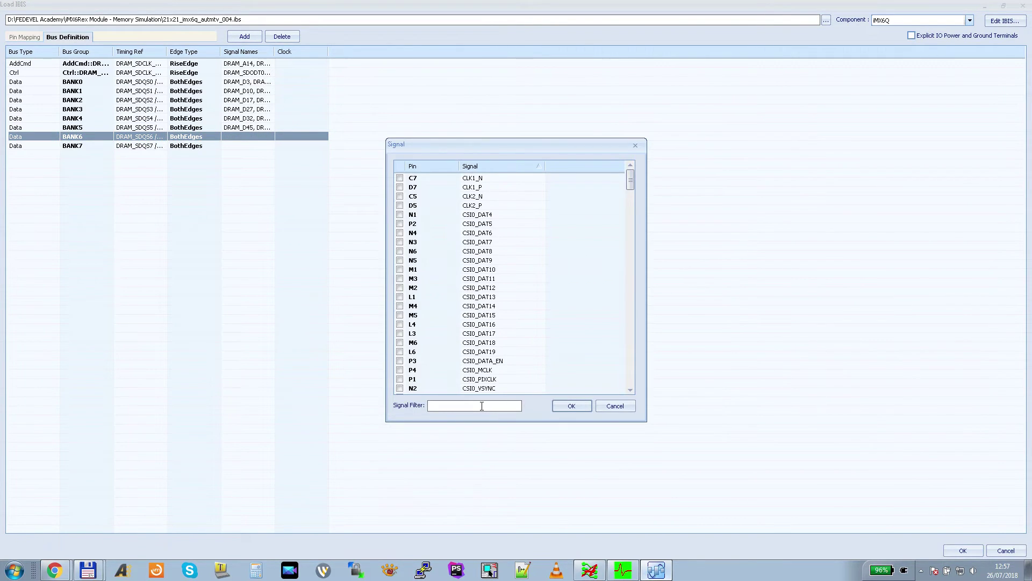
pyautogui.click(503, 177)
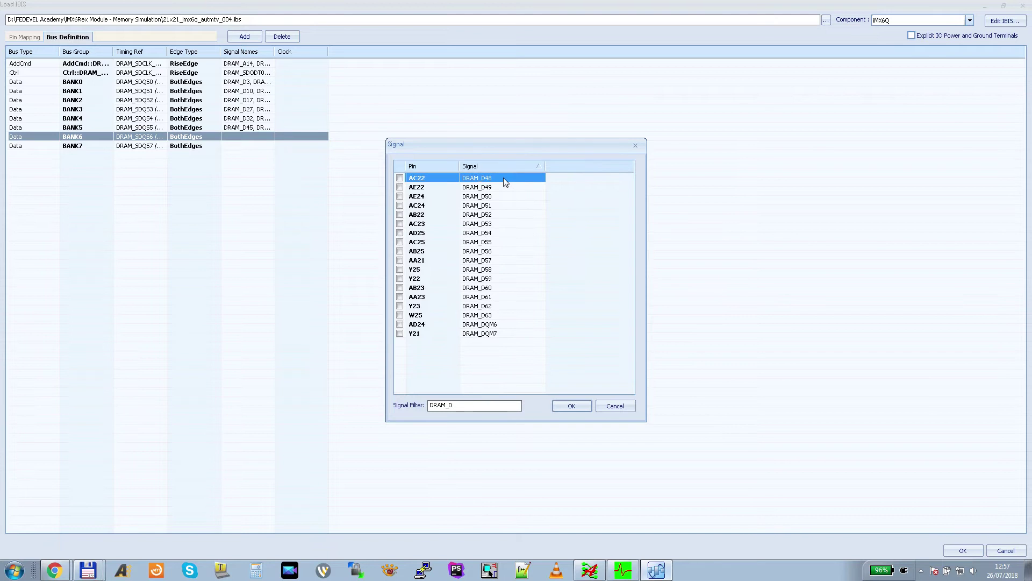
pyautogui.keyDown('shift'); pyautogui.click(497, 242); pyautogui.keyUp('shift')
pyautogui.keyDown('ctrl'); pyautogui.click(508, 324); pyautogui.keyUp('ctrl')
pyautogui.click(400, 324)
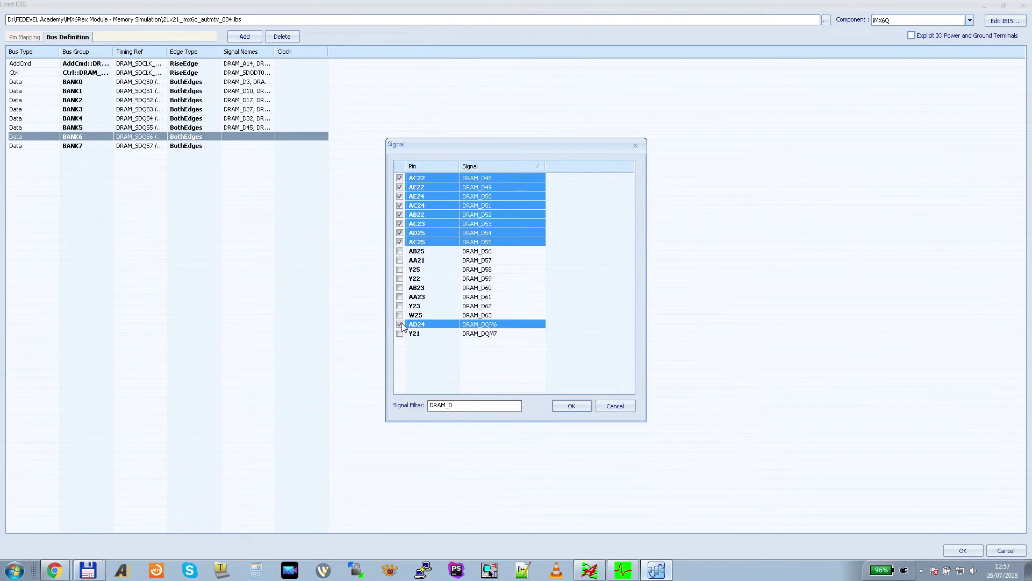
pyautogui.click(571, 405)
# Assign BANK7 DRAM_D56–DRAM_D63 plus DRAM_DQM7, then begin editing AddCmd's bus group name.
pyautogui.click(261, 146)
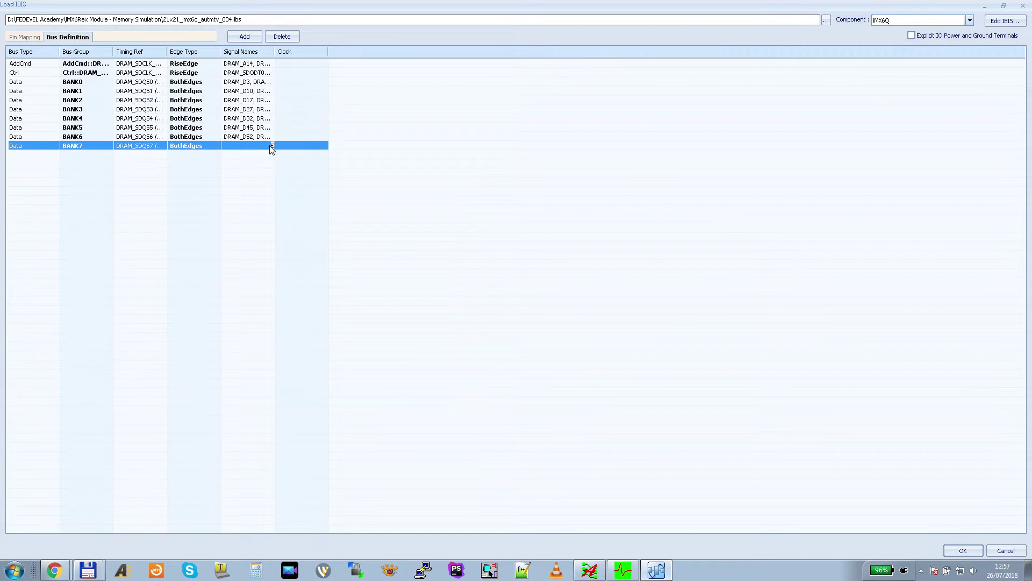
pyautogui.click(273, 146)
pyautogui.scroll(-5, 514, 231)
pyautogui.click(490, 405)
pyautogui.write('DRAM_D')
pyautogui.click(501, 179)
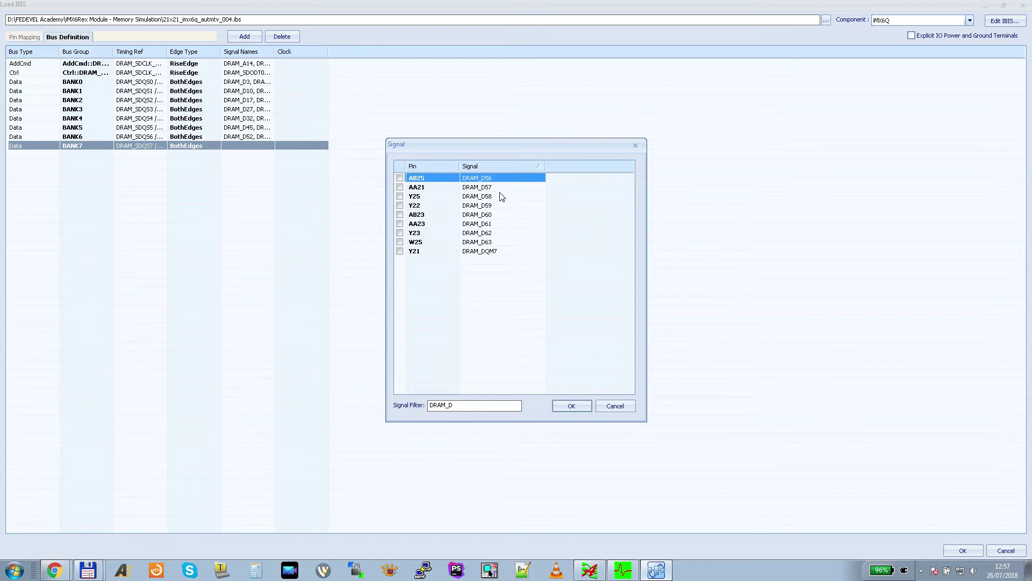
pyautogui.keyDown('shift'); pyautogui.click(505, 250); pyautogui.keyUp('shift')
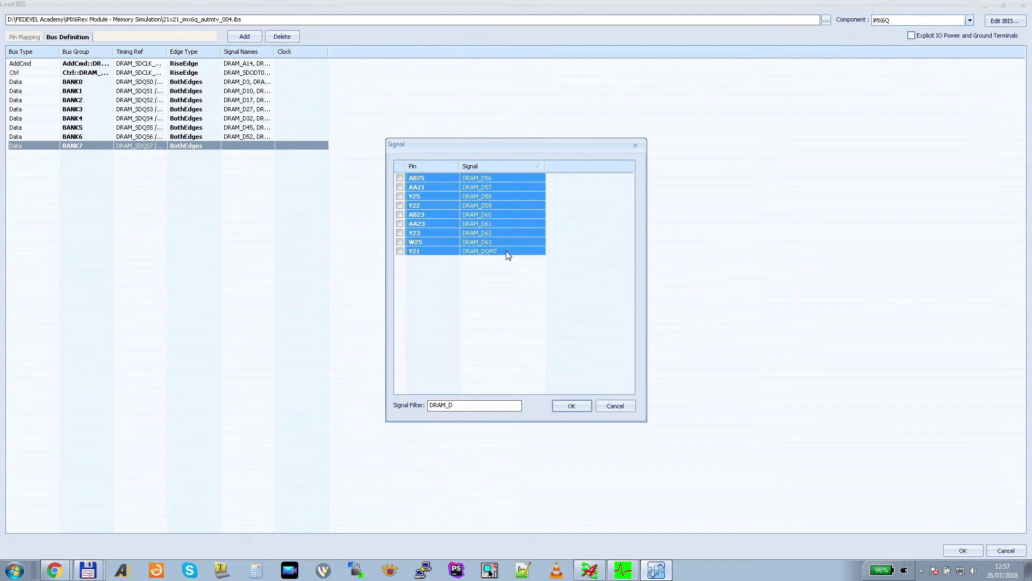
pyautogui.click(399, 251)
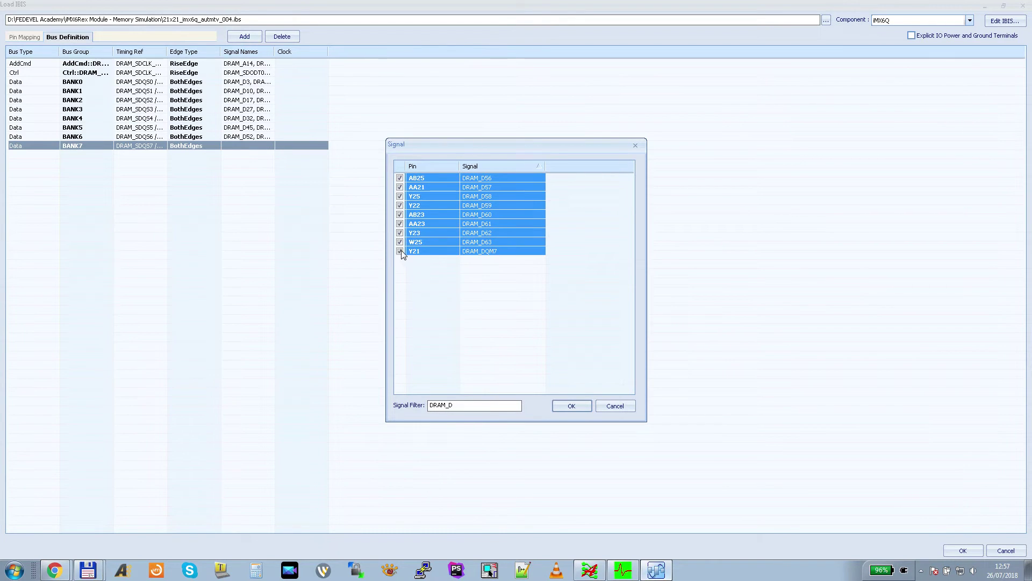
pyautogui.click(570, 406)
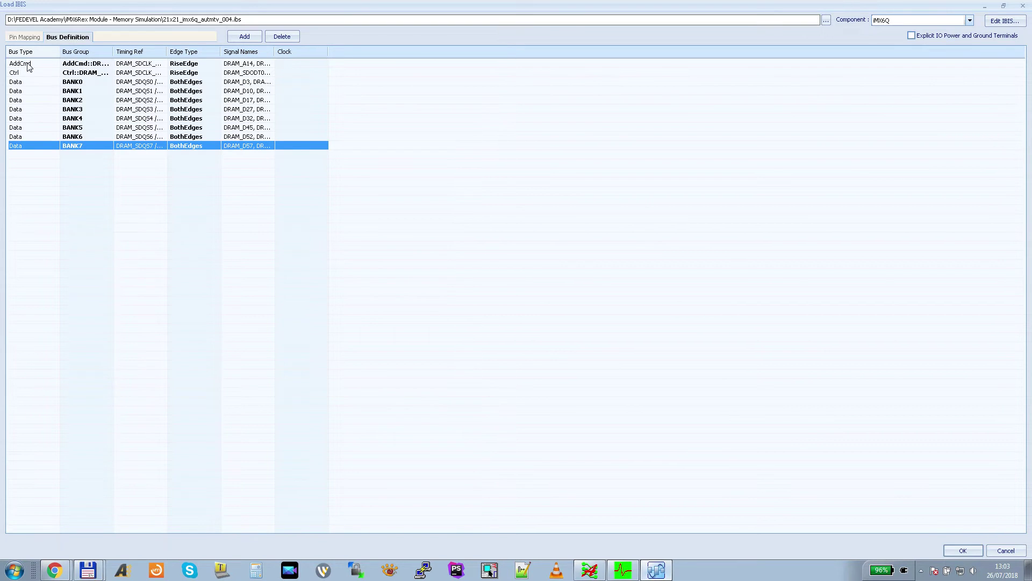
pyautogui.click(112, 64)
pyautogui.click(111, 64)
# Name the bus groups ADDCMD and CTRL and accept the bus definition changes.
pyautogui.write('ADDCMD')
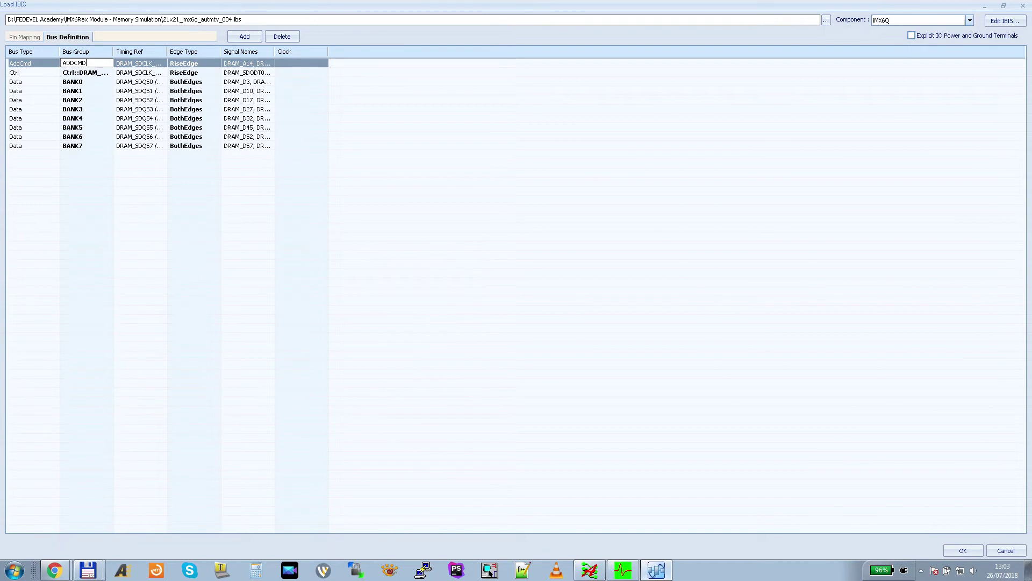
pyautogui.click(95, 74)
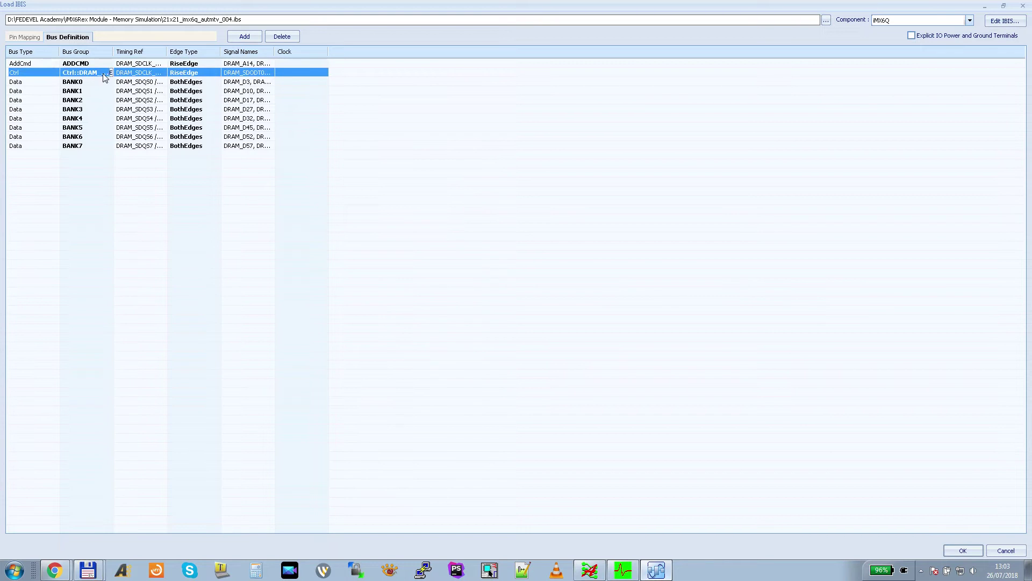
pyautogui.click(111, 73)
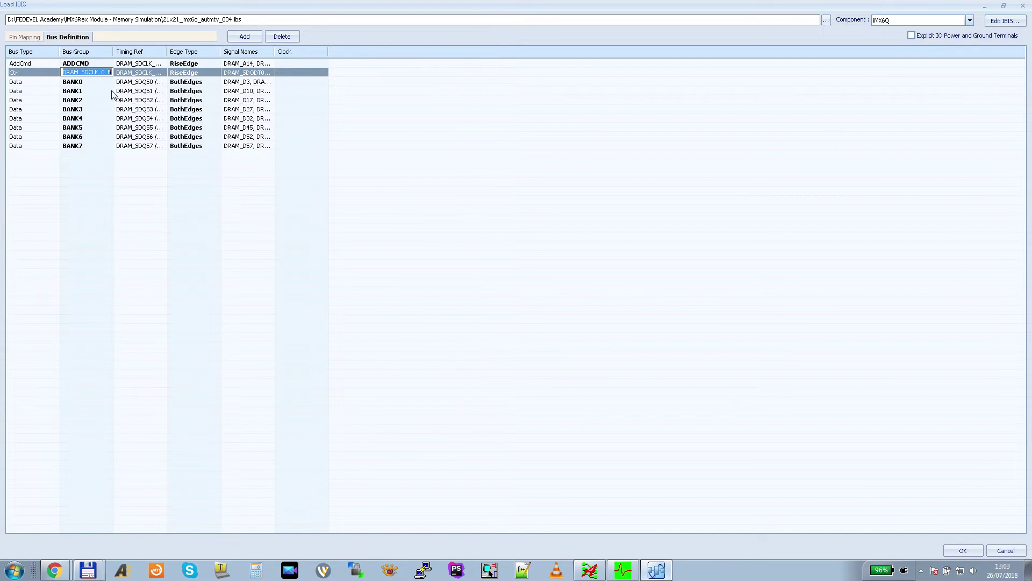
pyautogui.write('CTRL')
pyautogui.click(287, 147)
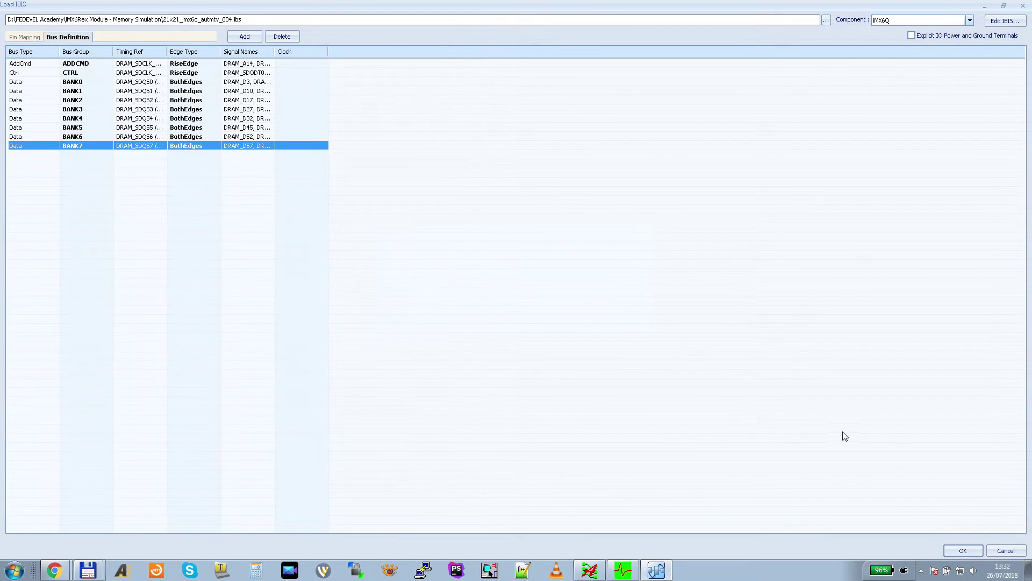
pyautogui.click(960, 552)
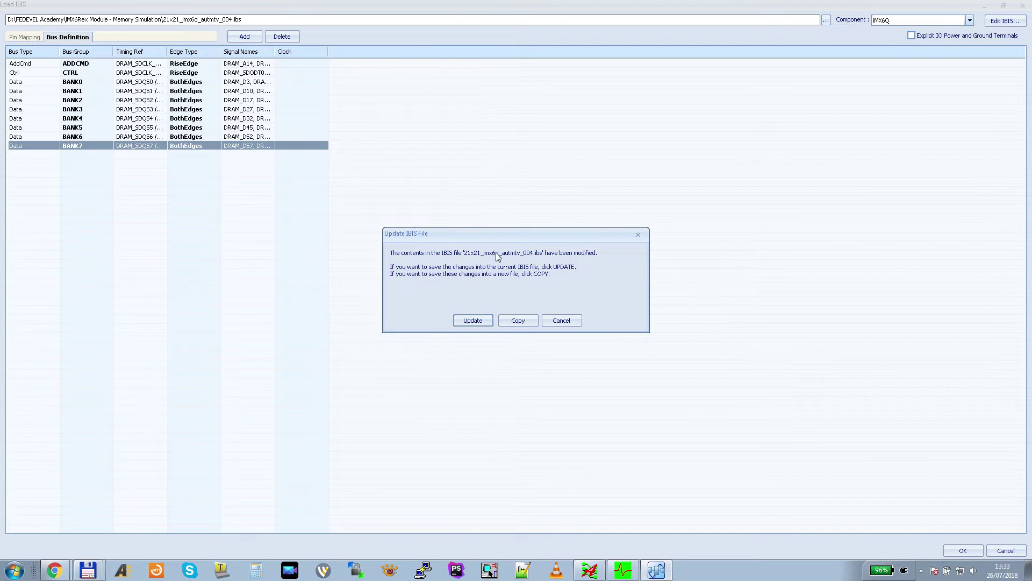
# Save the modified 21x21_imx6q_autmtv_004.ibs as a new copy and close the controller properties.
pyautogui.click(519, 321)
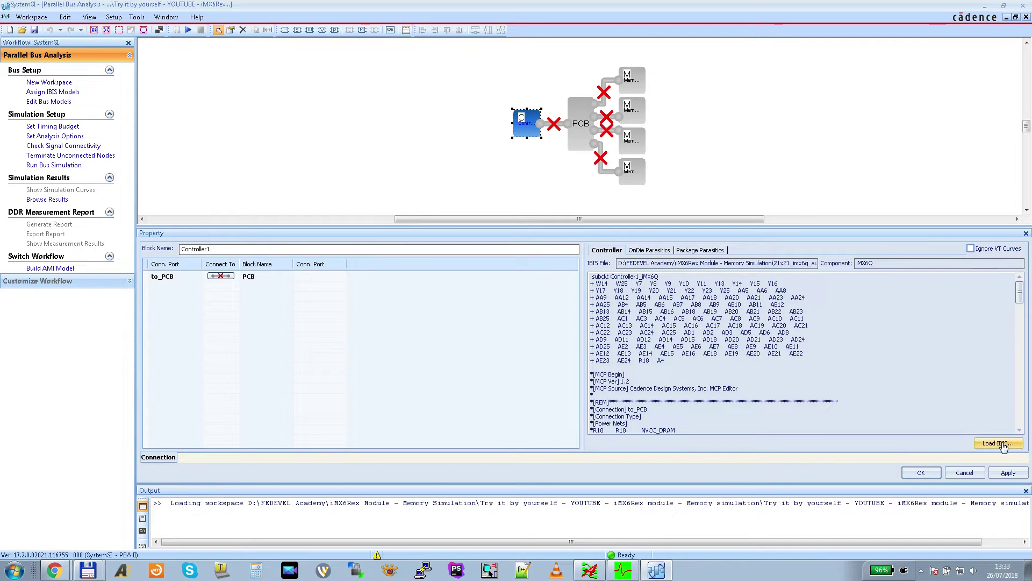
pyautogui.click(921, 474)
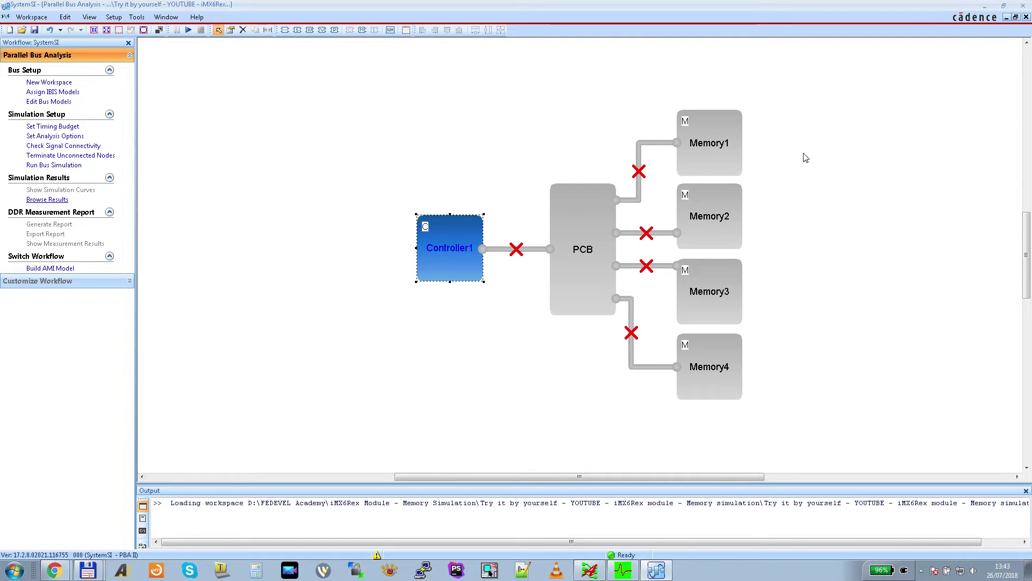
# Browse to v80a.ibs and load it as Memory1's IBIS model.
pyautogui.doubleClick(707, 157)
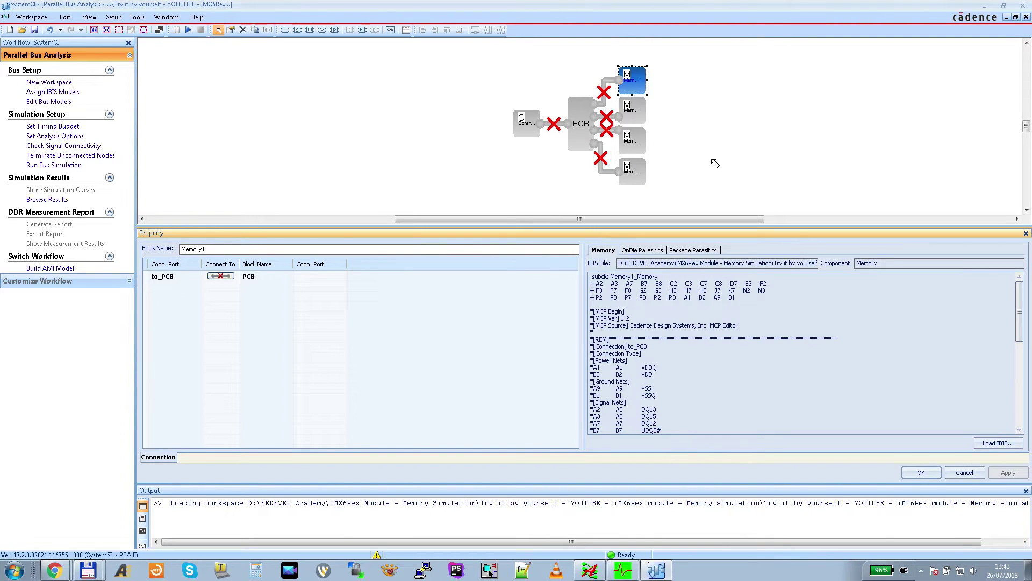
pyautogui.click(995, 444)
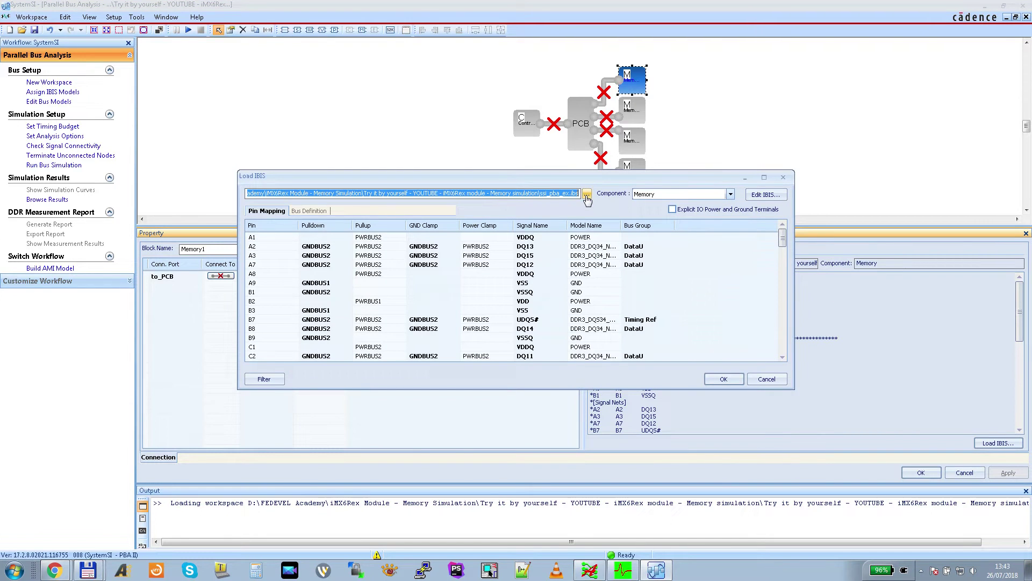
pyautogui.click(587, 196)
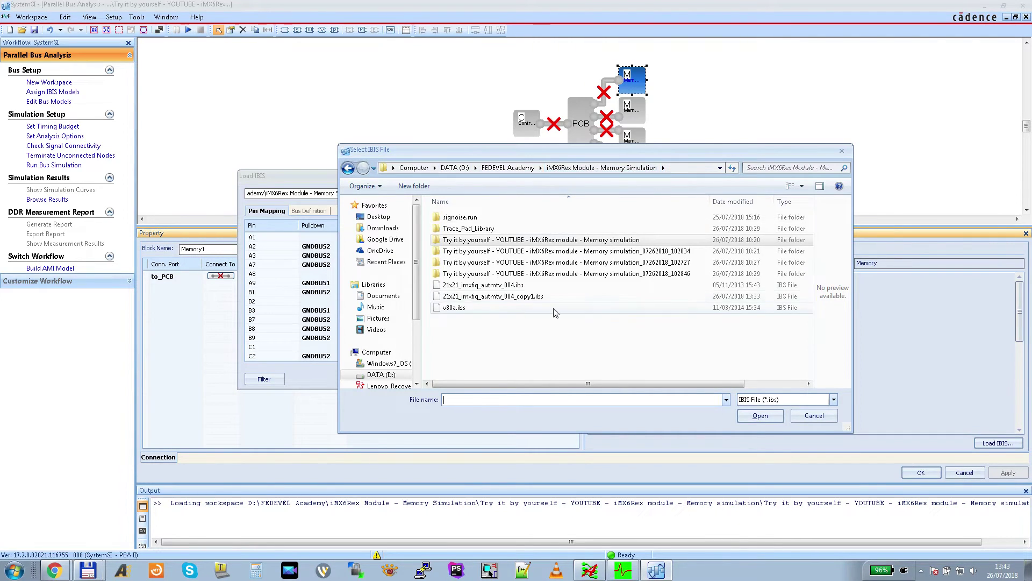
pyautogui.click(484, 310)
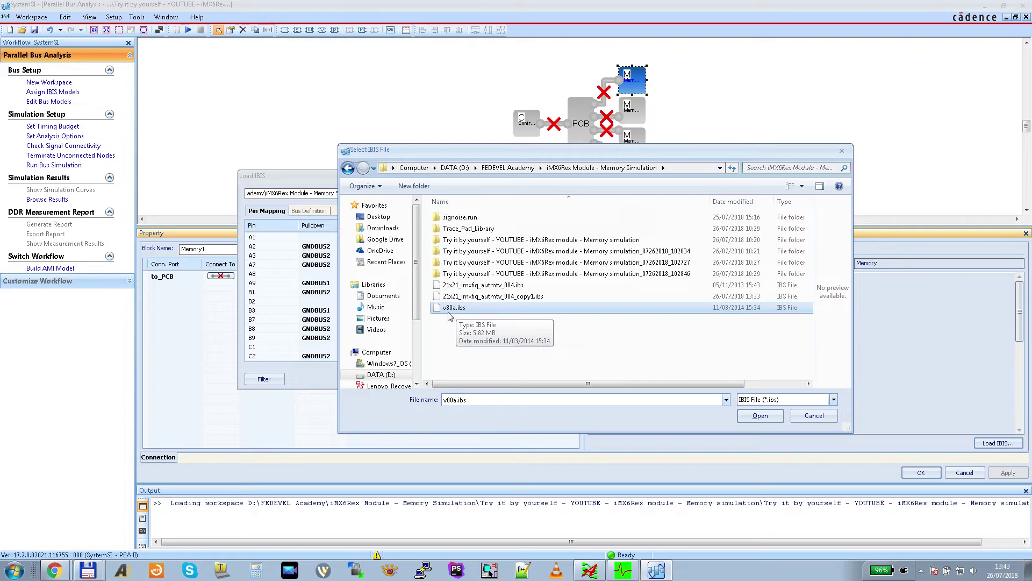
pyautogui.click(760, 417)
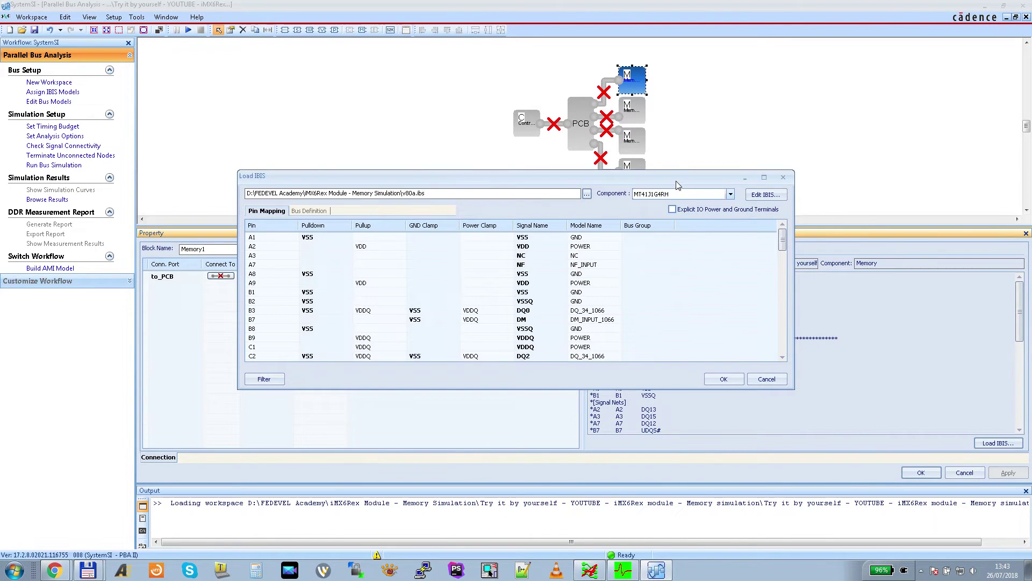
# Select component MT41J256M16HA from v80a.ibs and view its empty bus definition list.
pyautogui.doubleClick(673, 177)
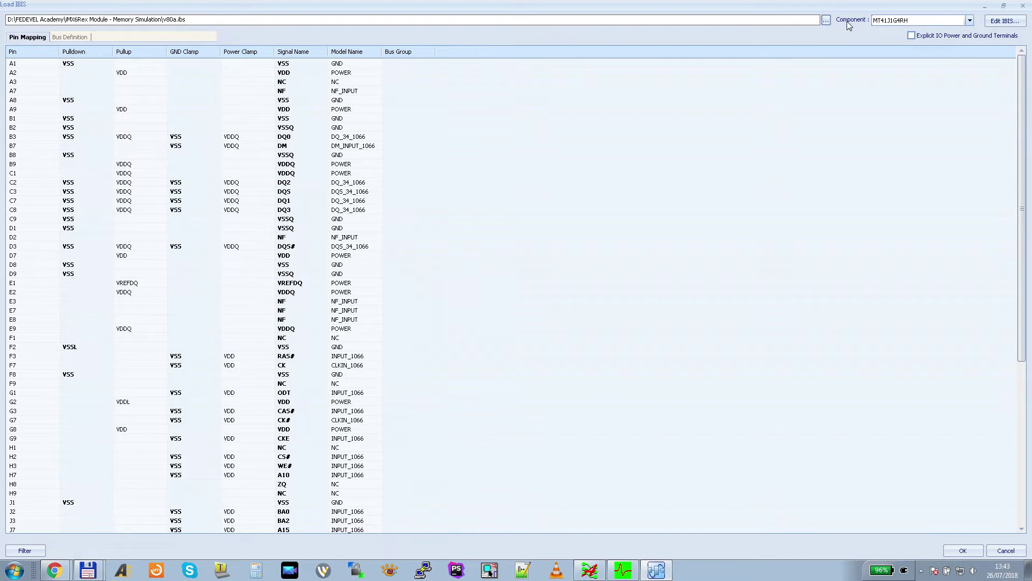
pyautogui.click(971, 23)
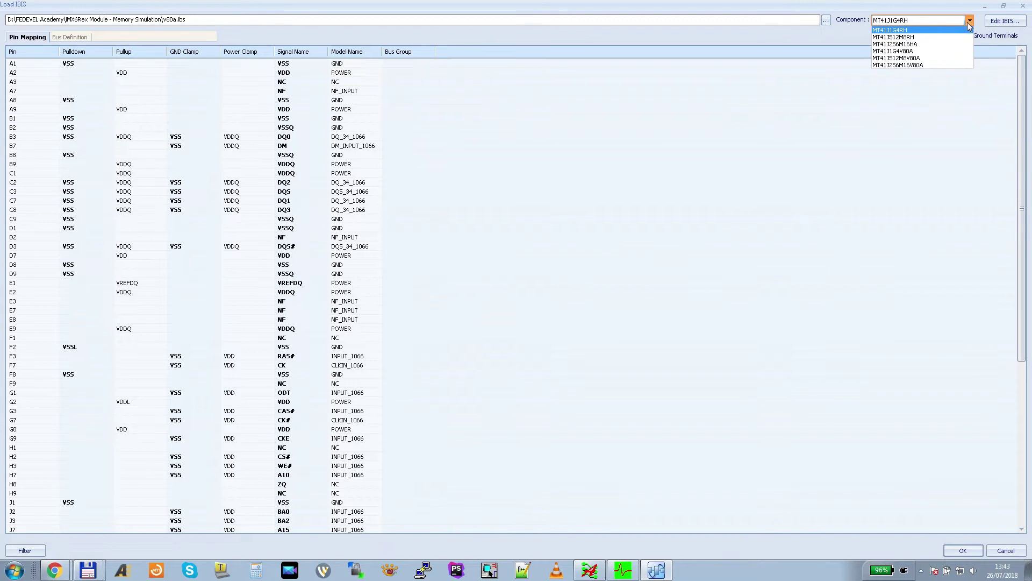
pyautogui.click(905, 44)
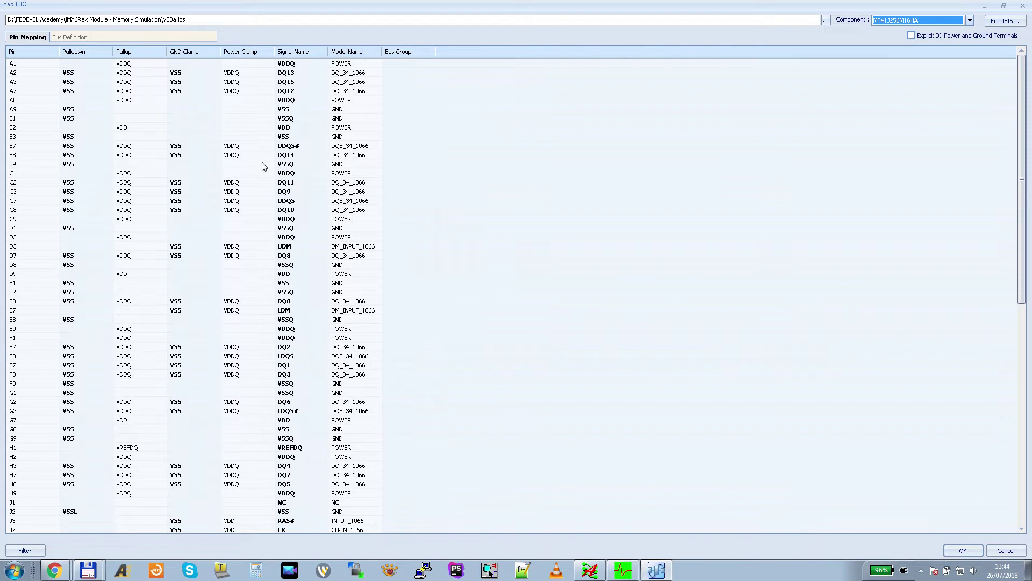
pyautogui.click(76, 38)
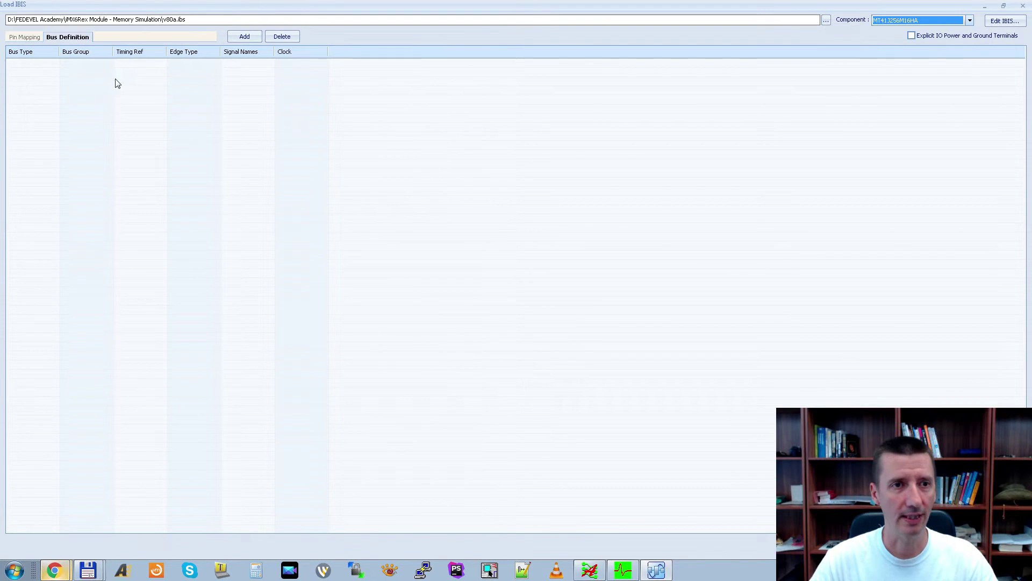
# Add a new bus definition row of type AddCmd named ADDCMD.
pyautogui.click(244, 37)
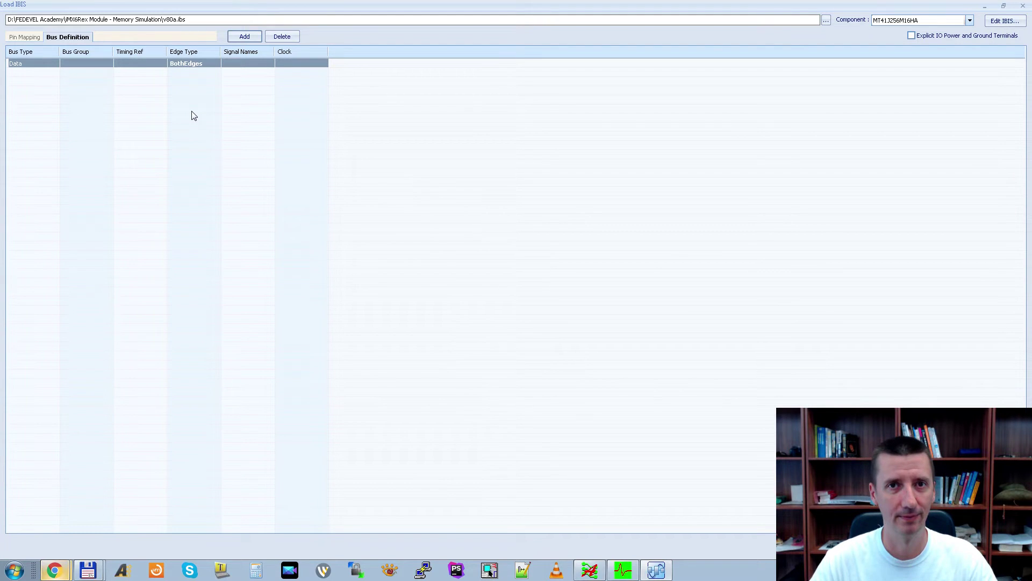
pyautogui.click(58, 66)
pyautogui.click(56, 64)
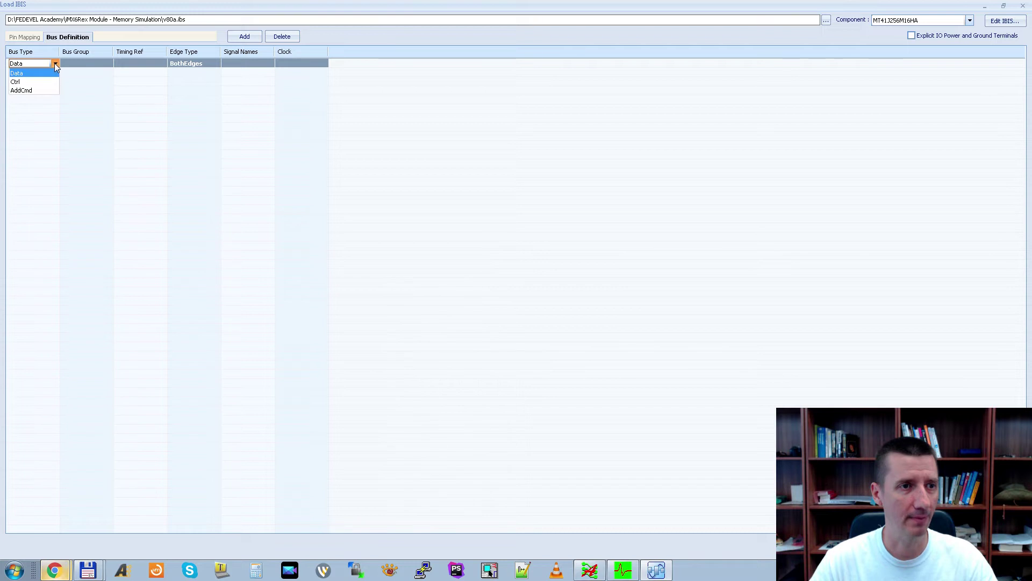
pyautogui.click(22, 91)
pyautogui.click(110, 63)
pyautogui.write('ADDCMD')
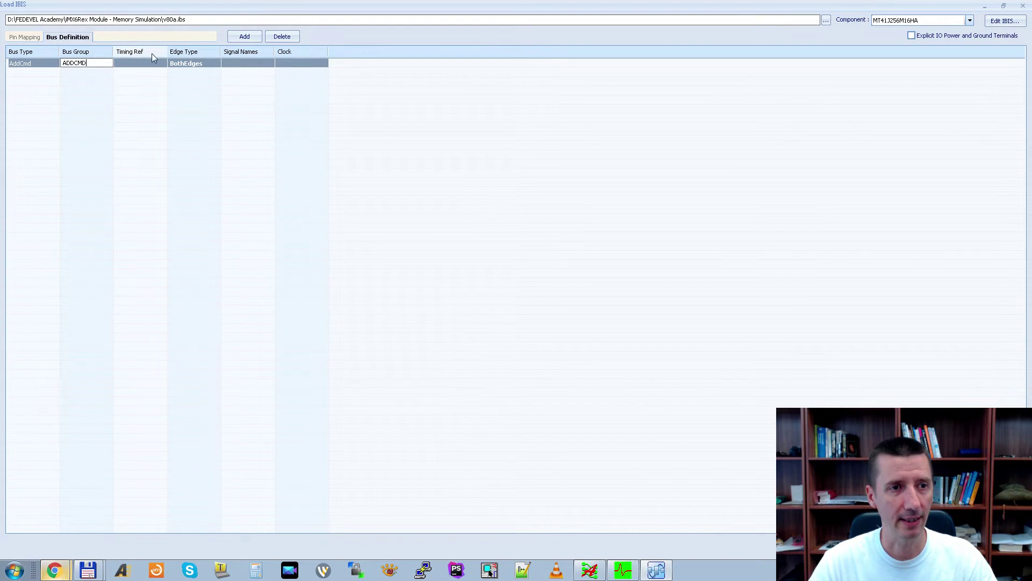
# Bring up ADDCMD's timing reference chooser with signals sorted by name.
pyautogui.click(165, 63)
pyautogui.click(411, 183)
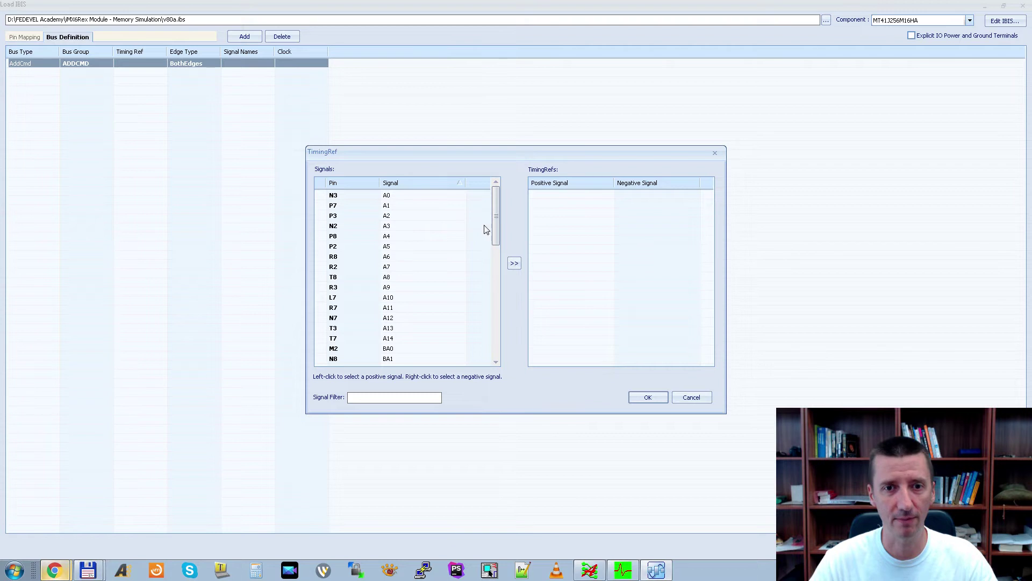
pyautogui.moveTo(496, 209); pyautogui.dragTo(500, 237)
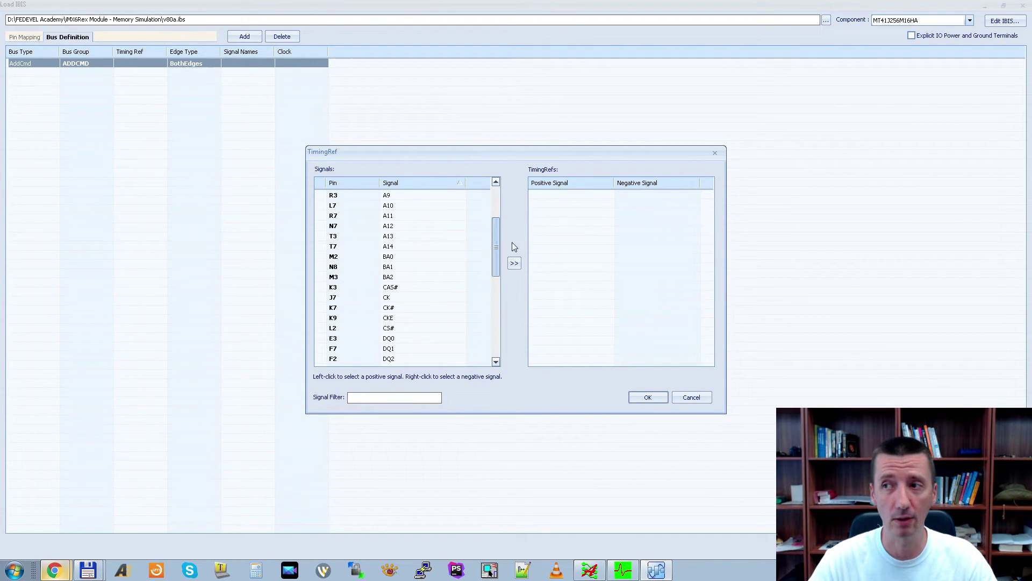
pyautogui.hotkey('alt', 'Tab')
pyautogui.moveTo(963, 71); pyautogui.dragTo(618, 79)
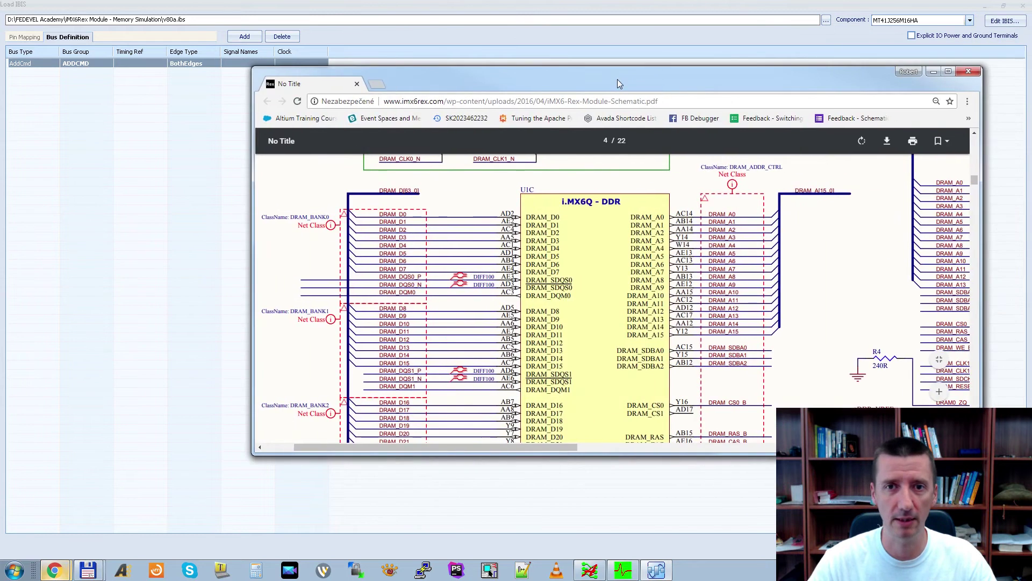
pyautogui.doubleClick(618, 79)
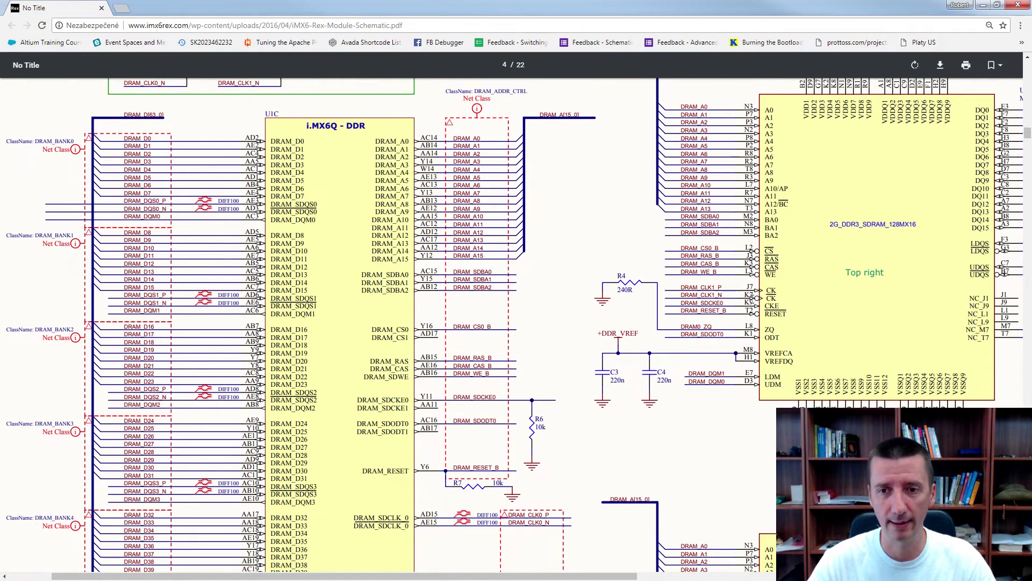
pyautogui.hotkey('alt', 'Tab')
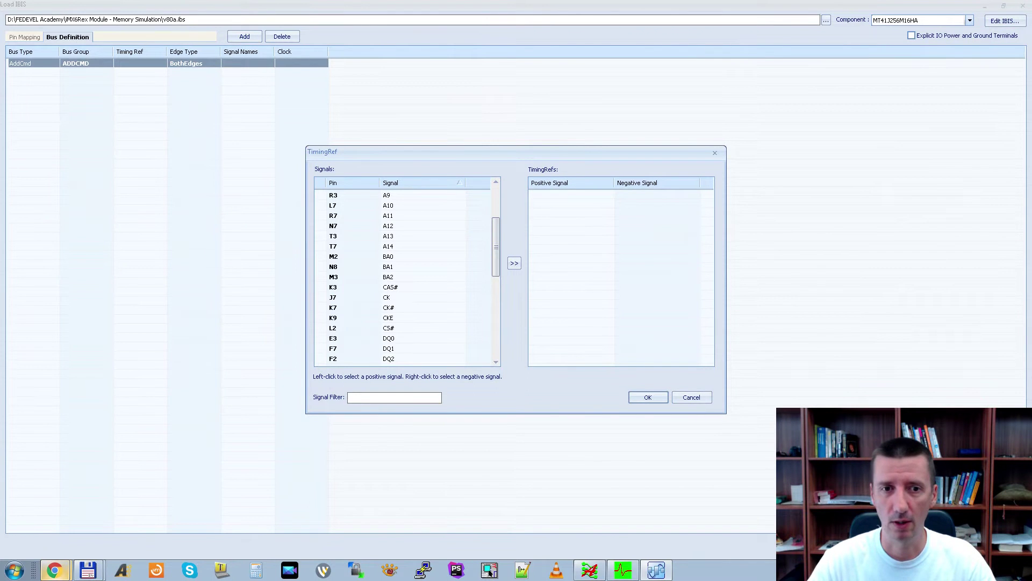
# Set ADDCMD's timing reference to the CK / CK# clock pair.
pyautogui.click(405, 299)
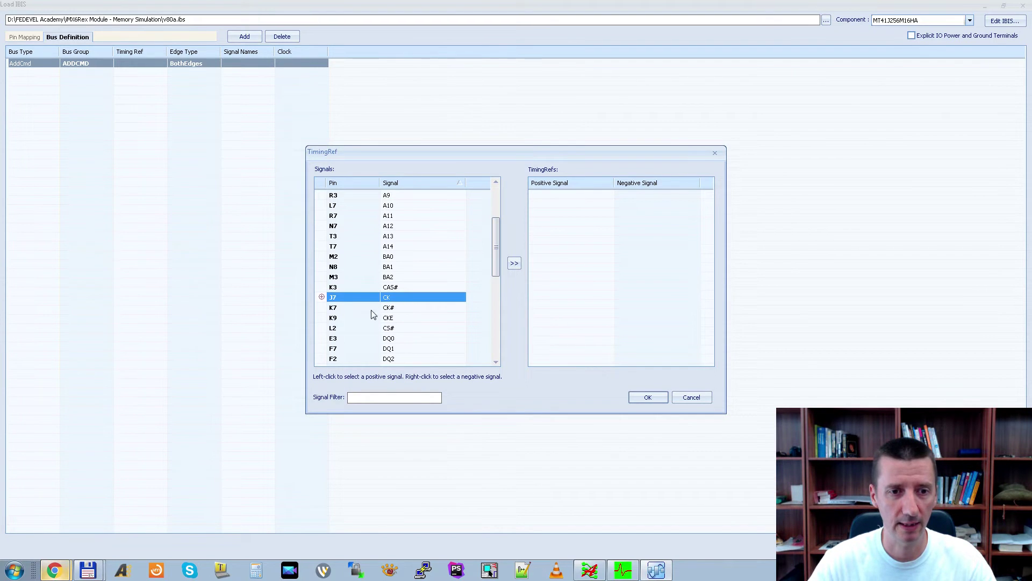
pyautogui.rightClick(399, 309)
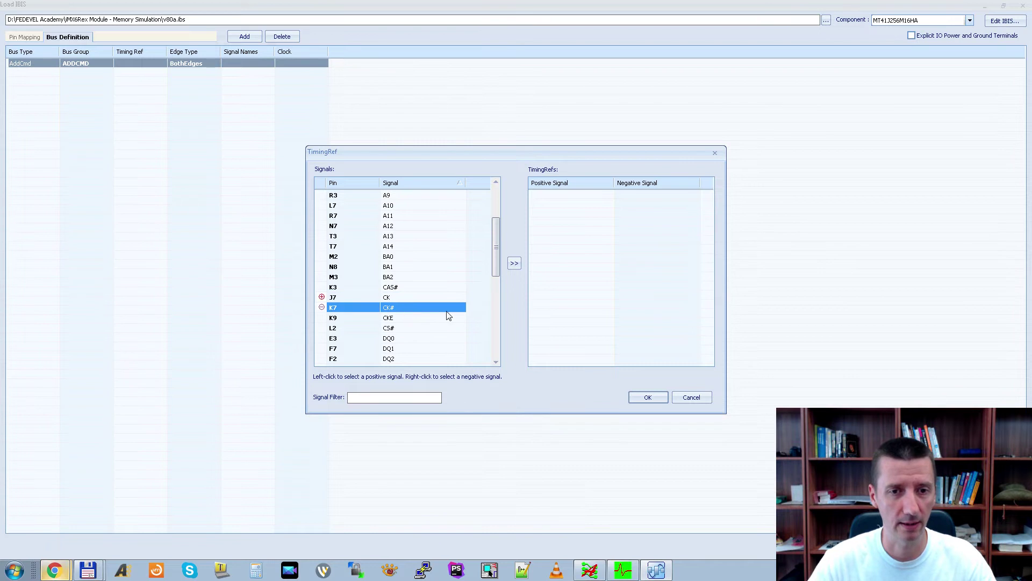
pyautogui.click(514, 263)
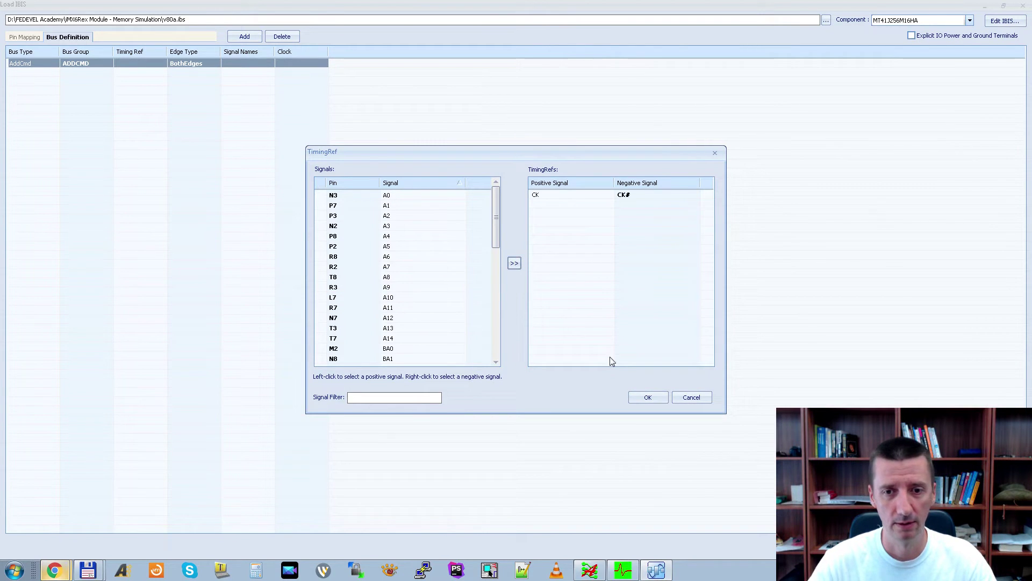
pyautogui.click(638, 402)
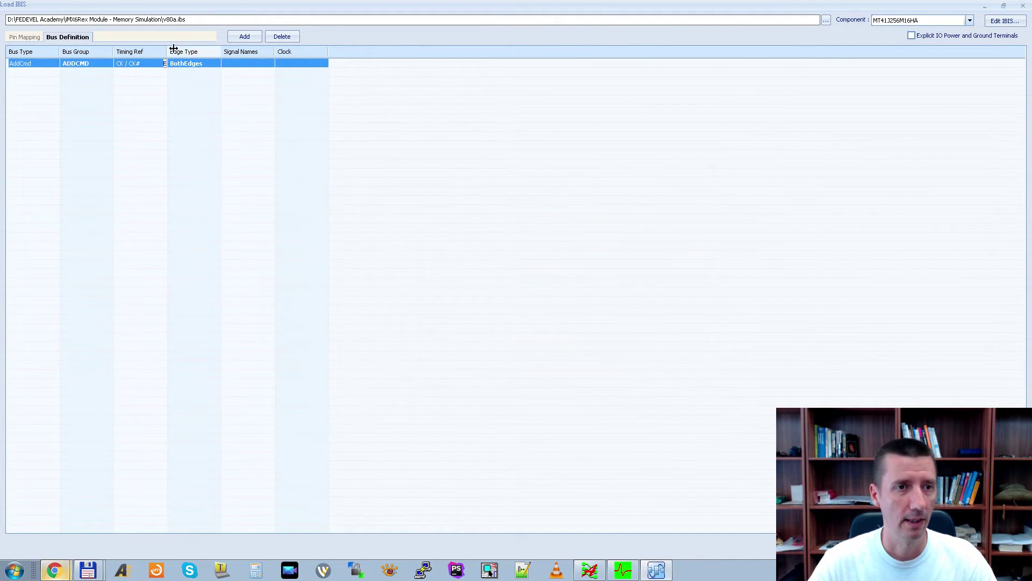
pyautogui.click(83, 67)
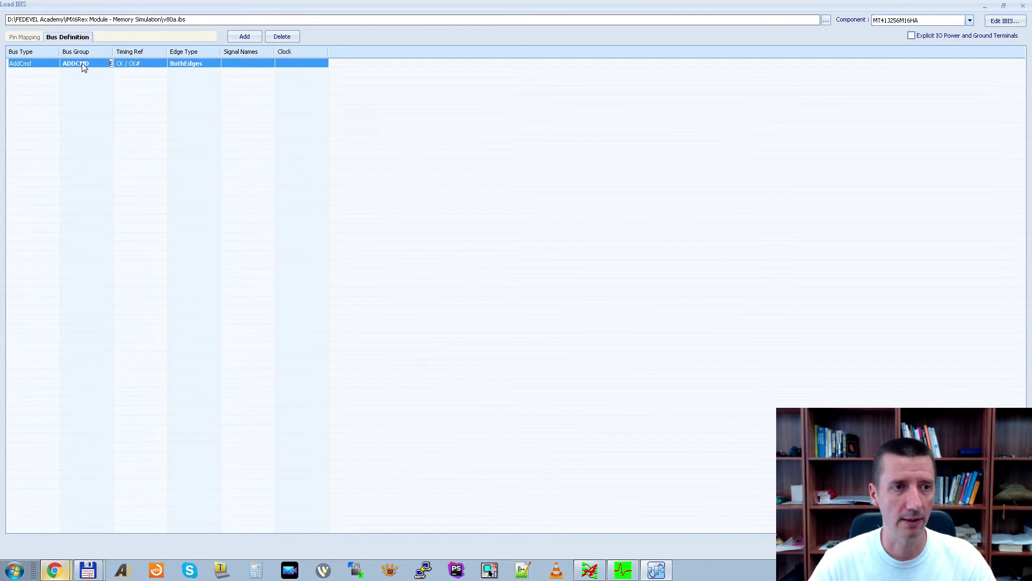
# Set ADDCMD's edge type to RiseEdge and list its signals sorted by name.
pyautogui.click(213, 63)
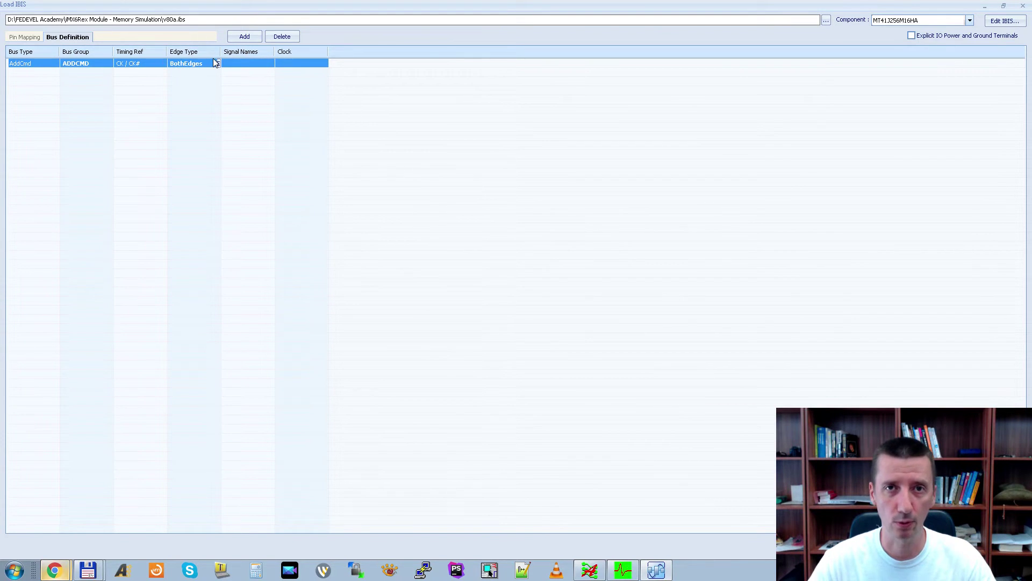
pyautogui.click(219, 65)
pyautogui.click(218, 65)
pyautogui.click(199, 86)
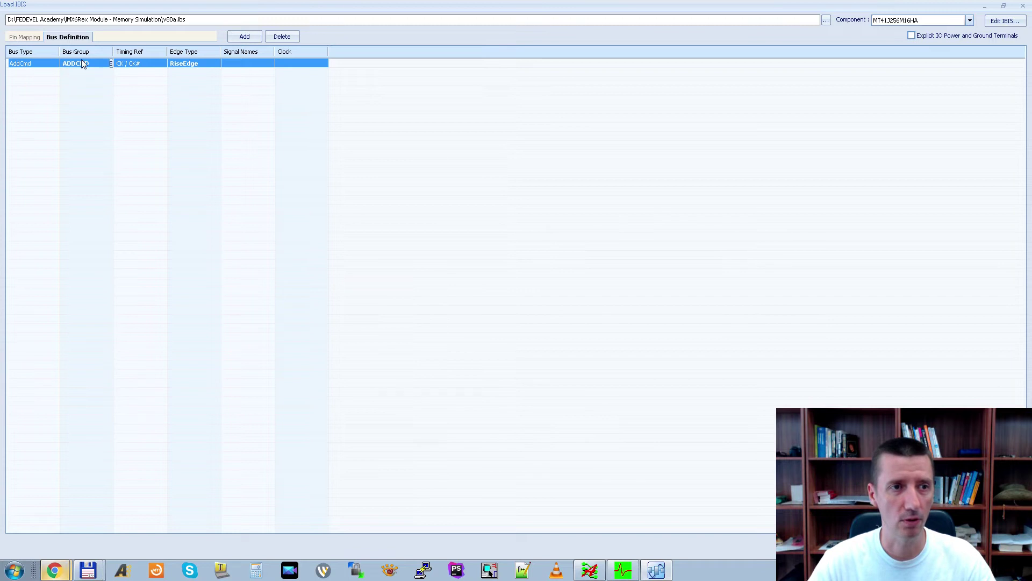
pyautogui.click(272, 63)
pyautogui.click(475, 166)
# Select A0–A14, BA0–BA2 and CAS#, add RAS# and WE#, and confirm them for ADDCMD.
pyautogui.click(479, 180)
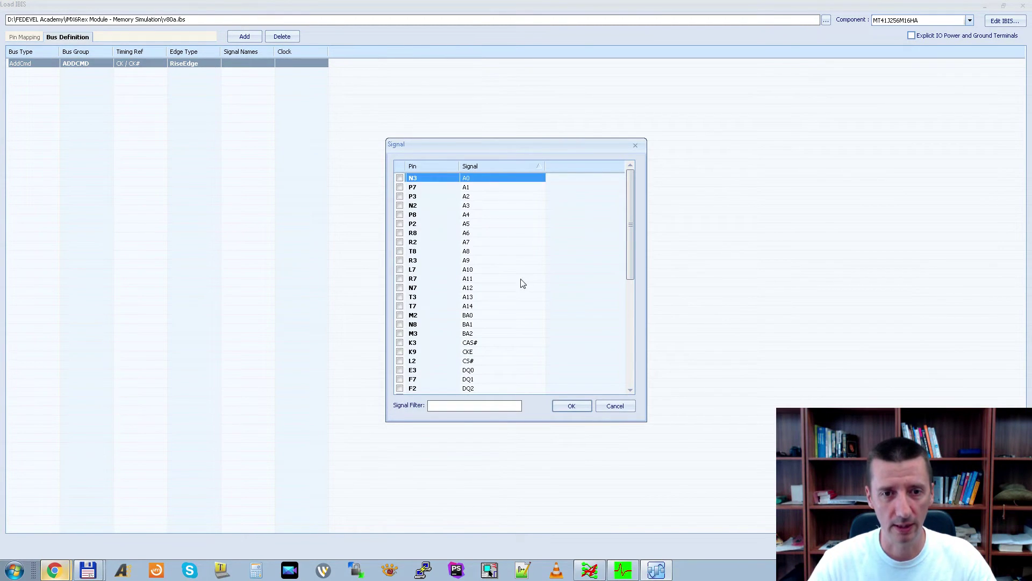
pyautogui.keyDown('shift'); pyautogui.click(480, 307); pyautogui.keyUp('shift')
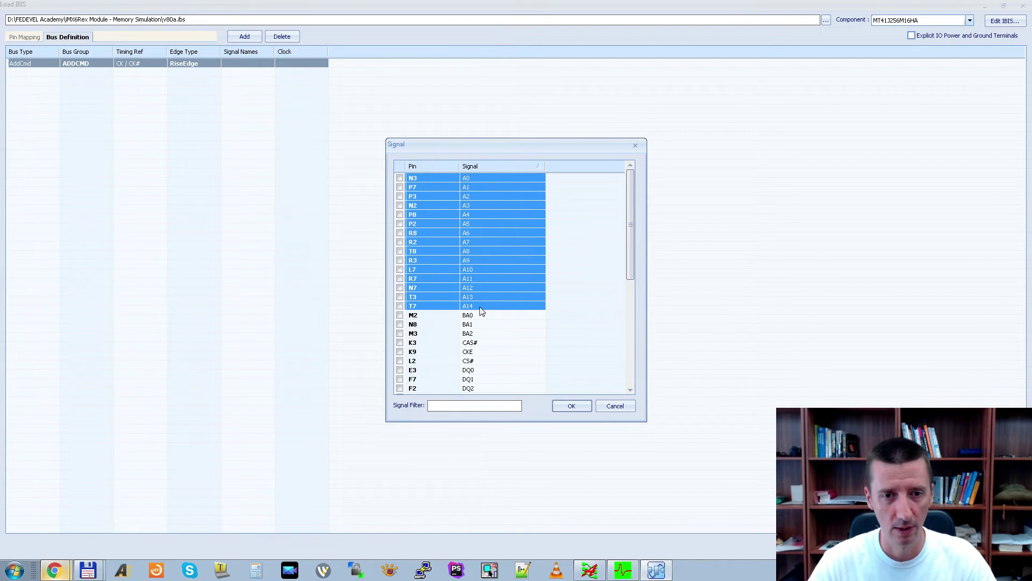
pyautogui.keyDown('shift'); pyautogui.click(489, 334); pyautogui.keyUp('shift')
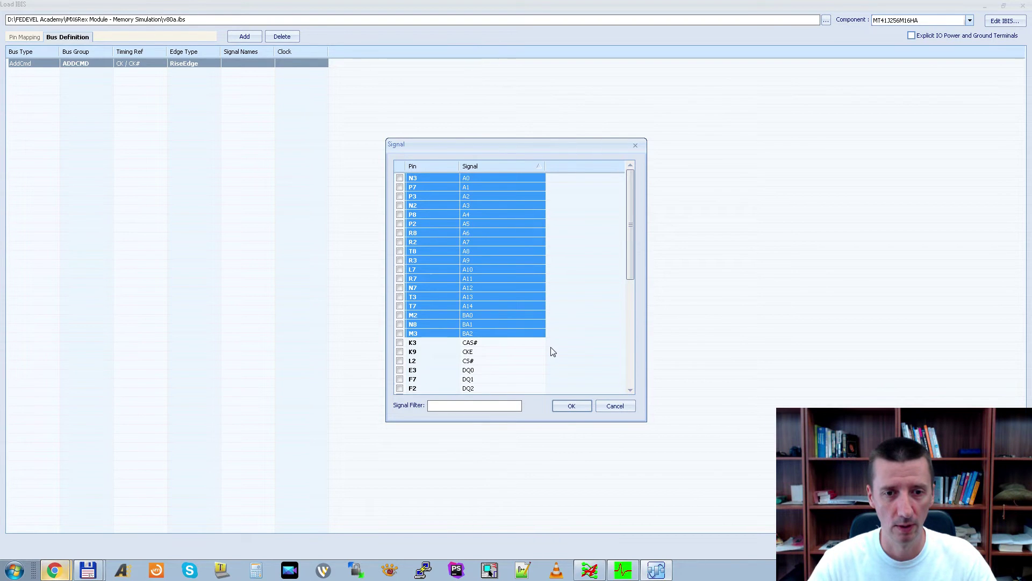
pyautogui.keyDown('shift'); pyautogui.click(536, 344); pyautogui.keyUp('shift')
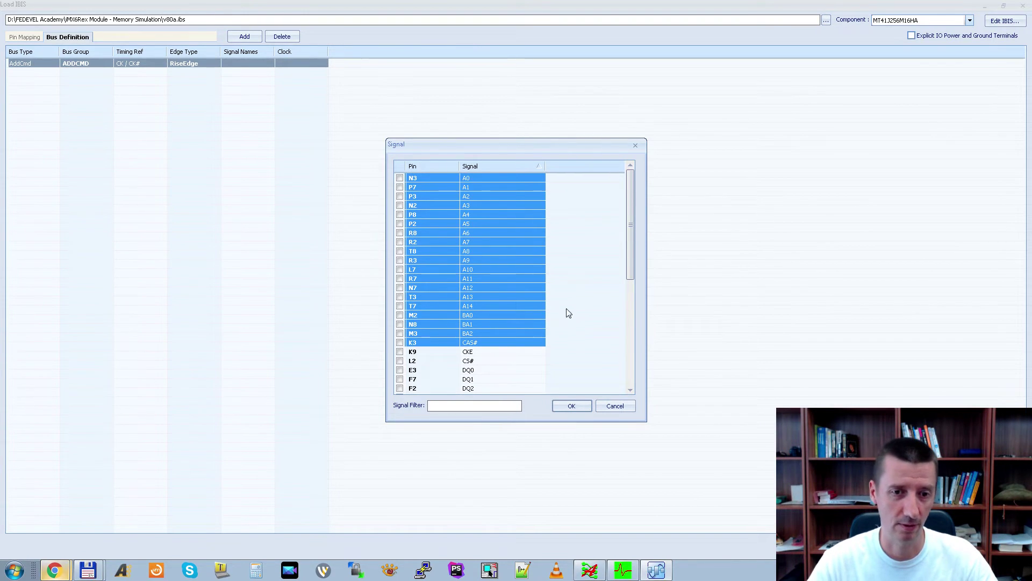
pyautogui.scroll(-8, 592, 272)
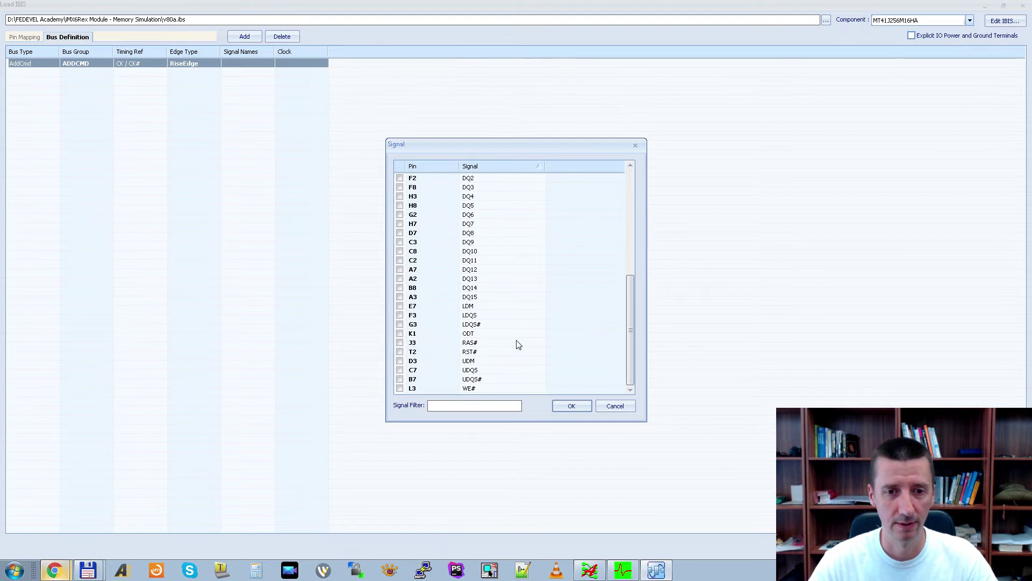
pyautogui.keyDown('ctrl'); pyautogui.click(492, 345); pyautogui.keyUp('ctrl')
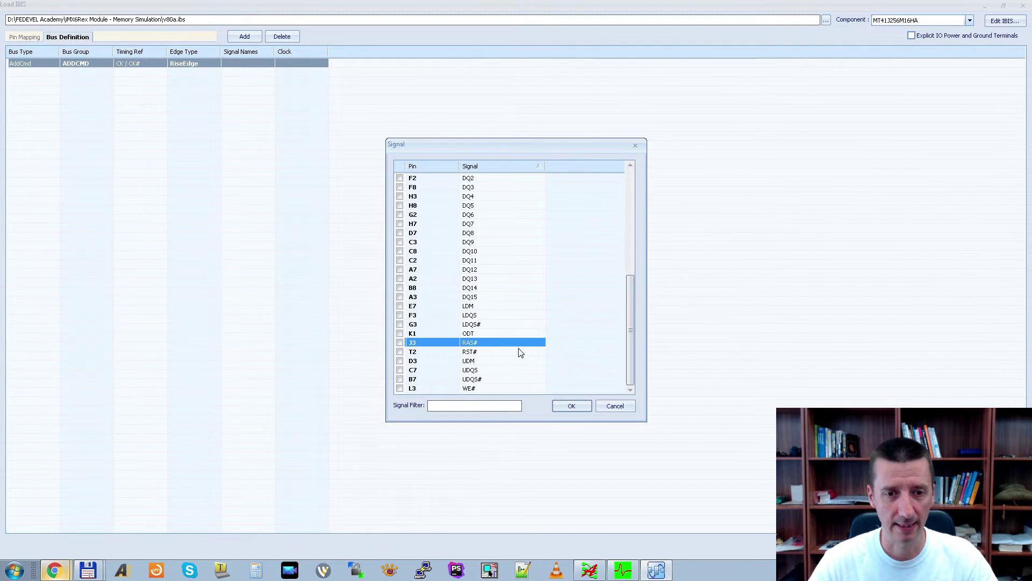
pyautogui.keyDown('ctrl'); pyautogui.click(483, 388); pyautogui.keyUp('ctrl')
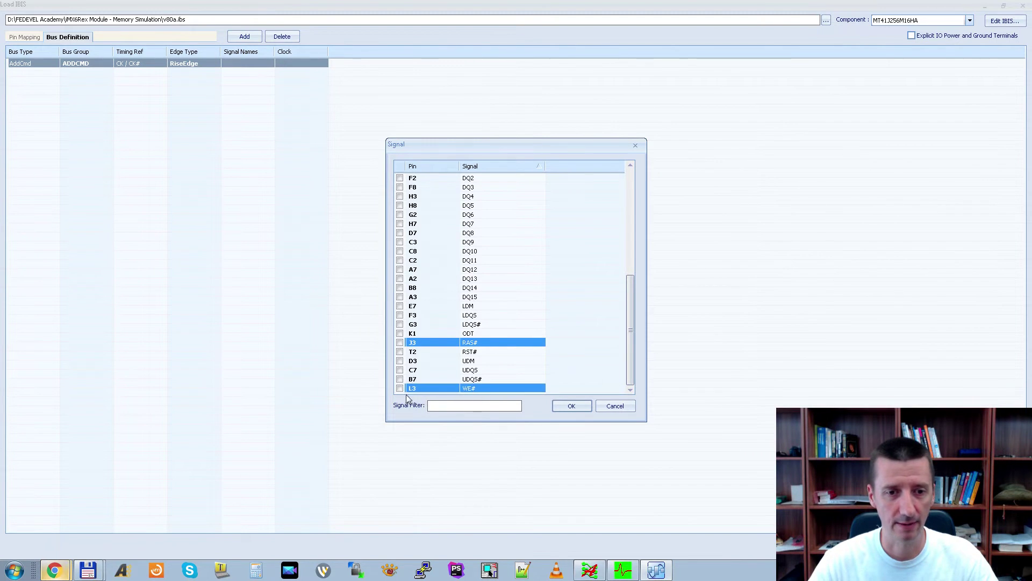
pyautogui.click(566, 406)
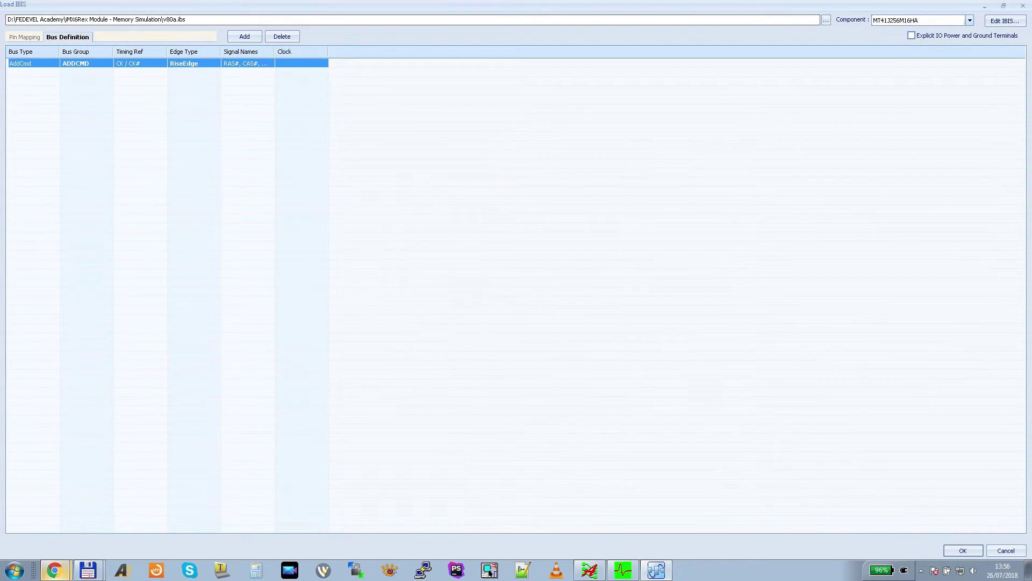
# Add a new bus row of type Ctrl with bus group CTRL.
pyautogui.click(245, 37)
pyautogui.click(48, 72)
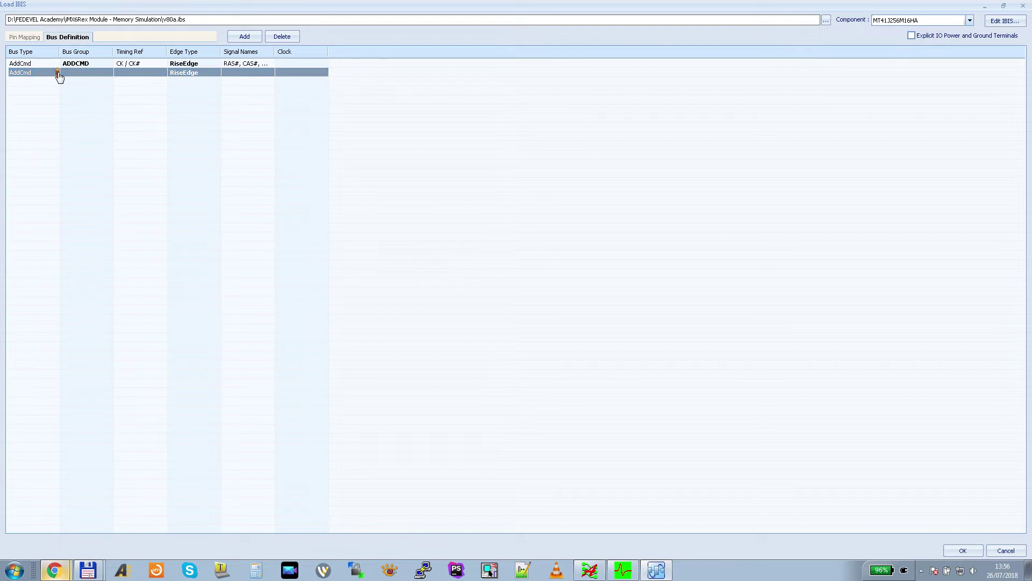
pyautogui.click(56, 72)
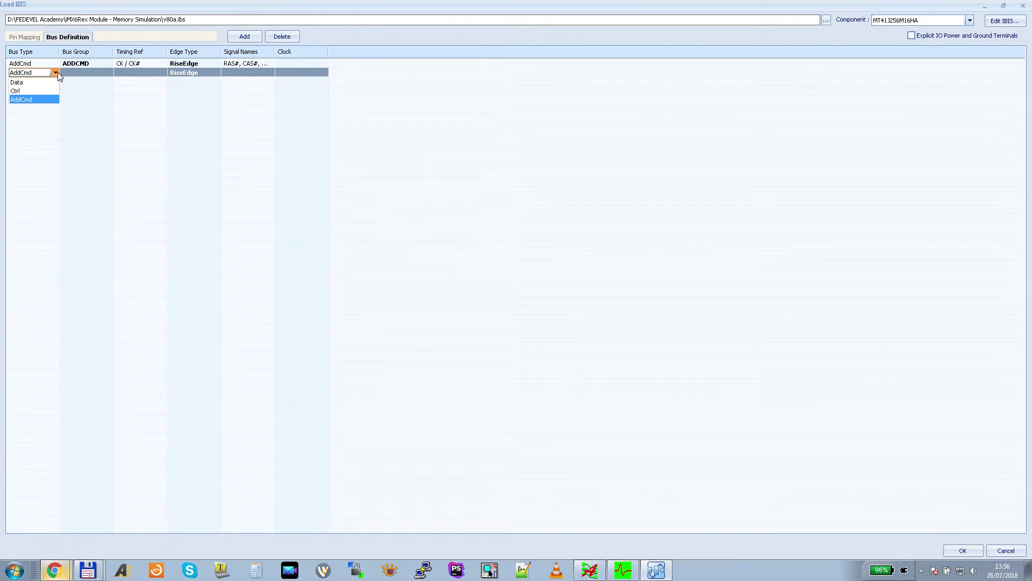
pyautogui.click(32, 92)
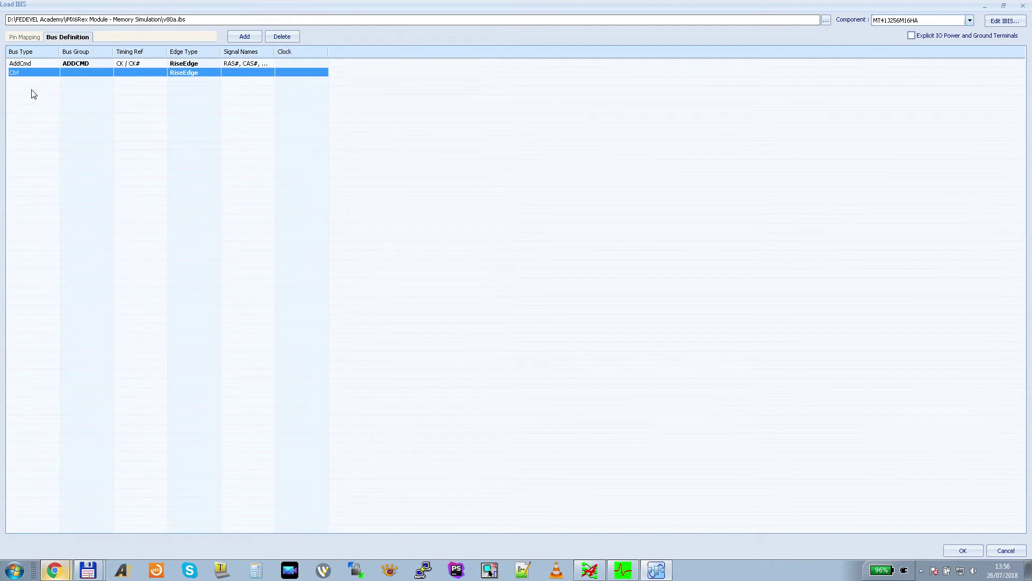
pyautogui.click(105, 73)
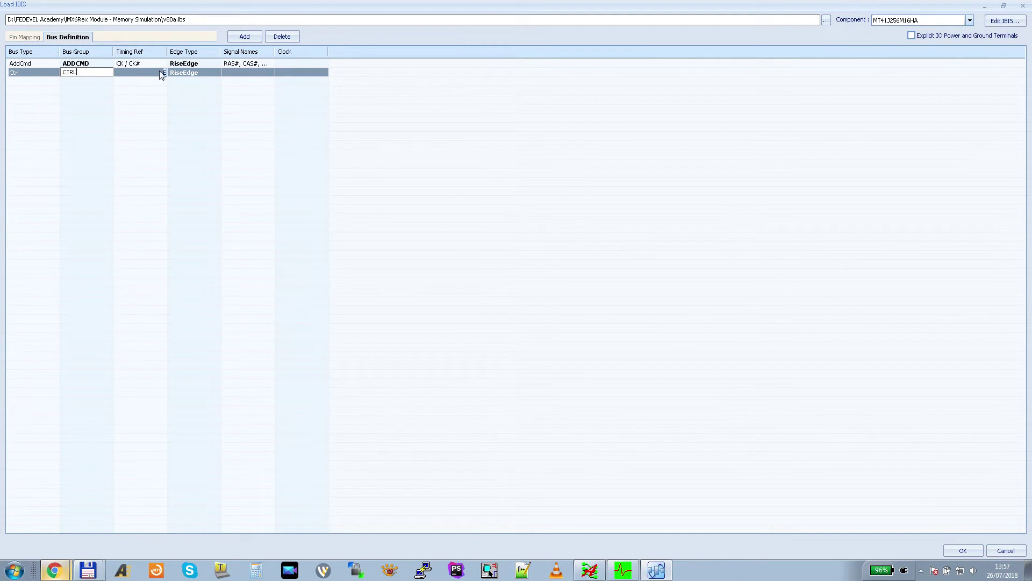
# Set the CTRL bus timing reference to the CK / CK# pair.
pyautogui.click(164, 73)
pyautogui.click(445, 183)
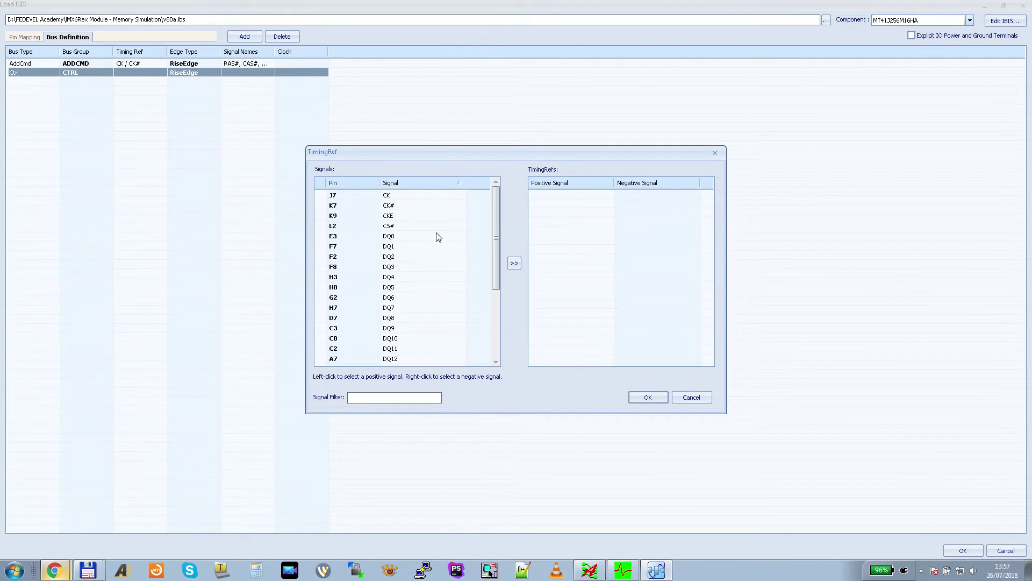
pyautogui.click(412, 196)
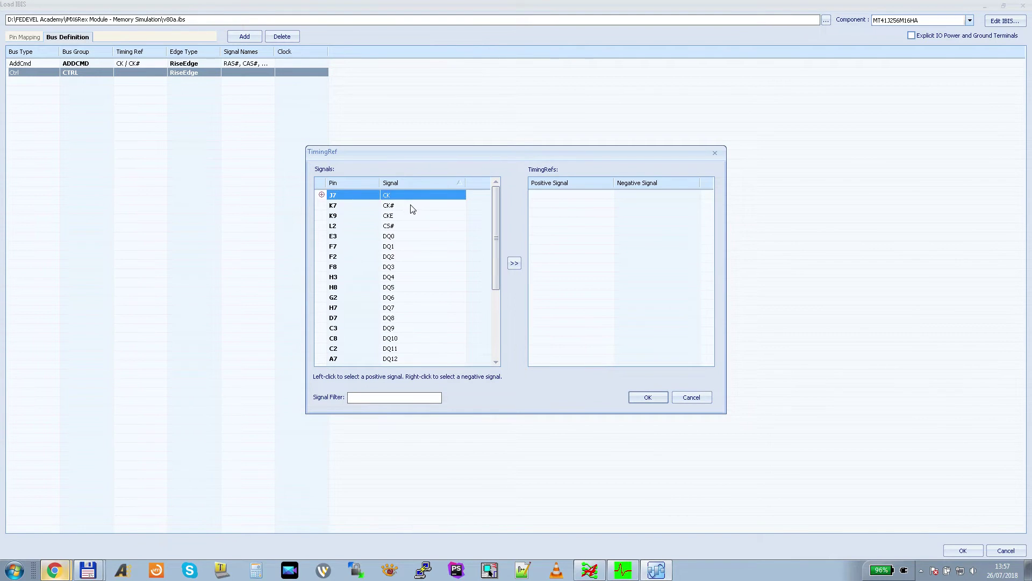
pyautogui.rightClick(413, 207)
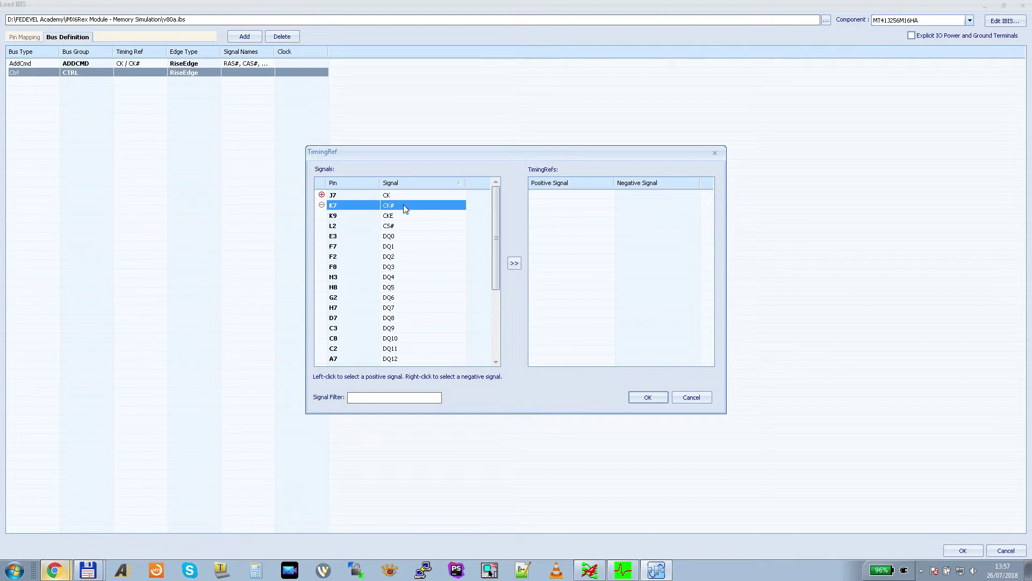
pyautogui.click(514, 263)
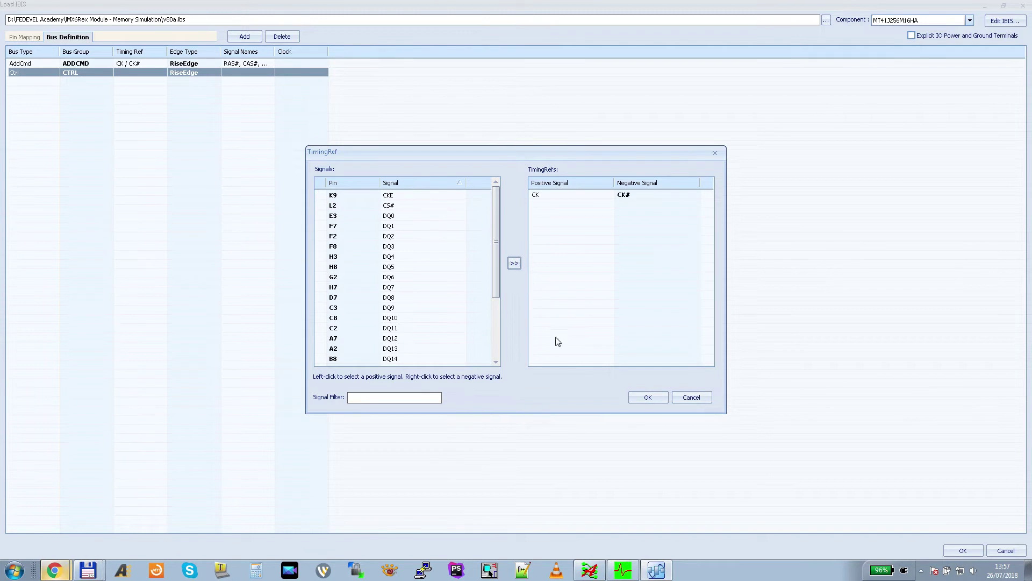
pyautogui.click(646, 398)
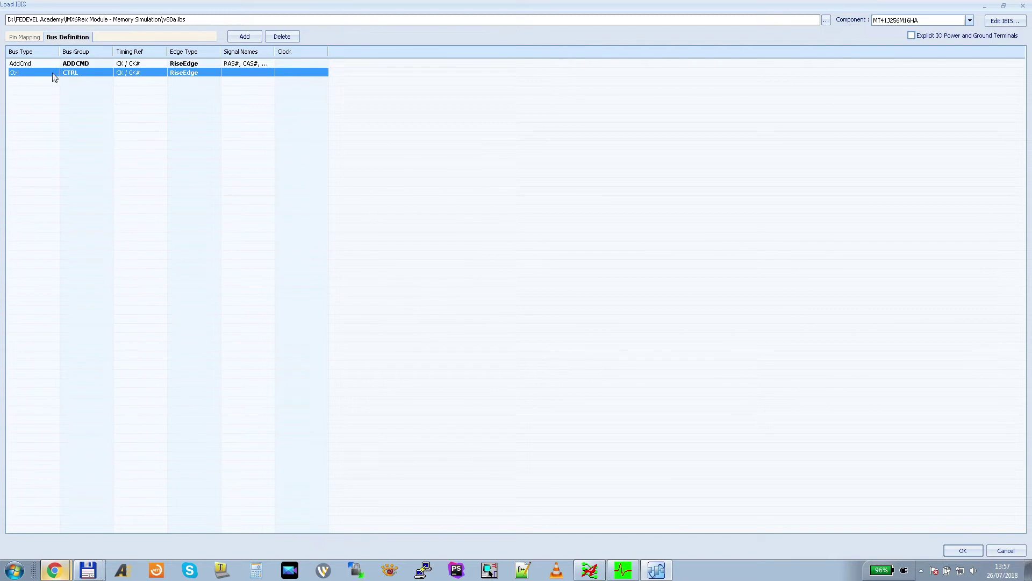
# Assign CKE, CS# and ODT as the CTRL bus signals.
pyautogui.click(271, 73)
pyautogui.click(272, 73)
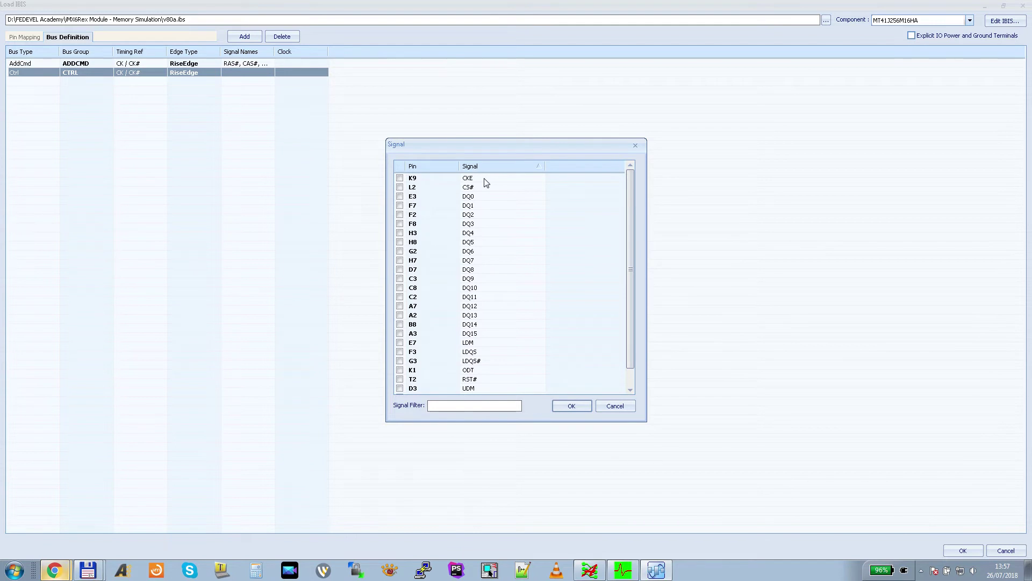
pyautogui.click(486, 183)
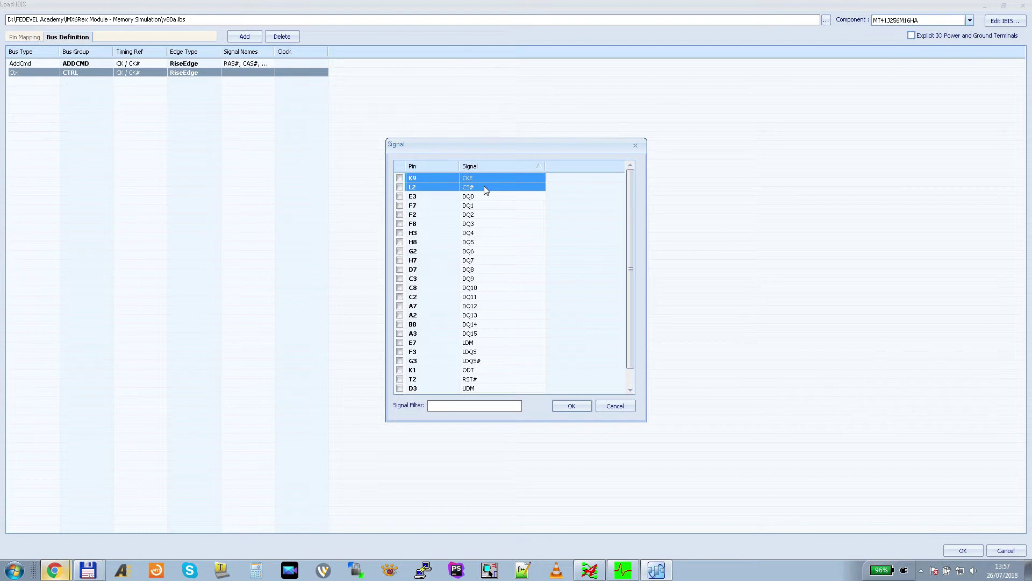
pyautogui.scroll(-1, 634, 277)
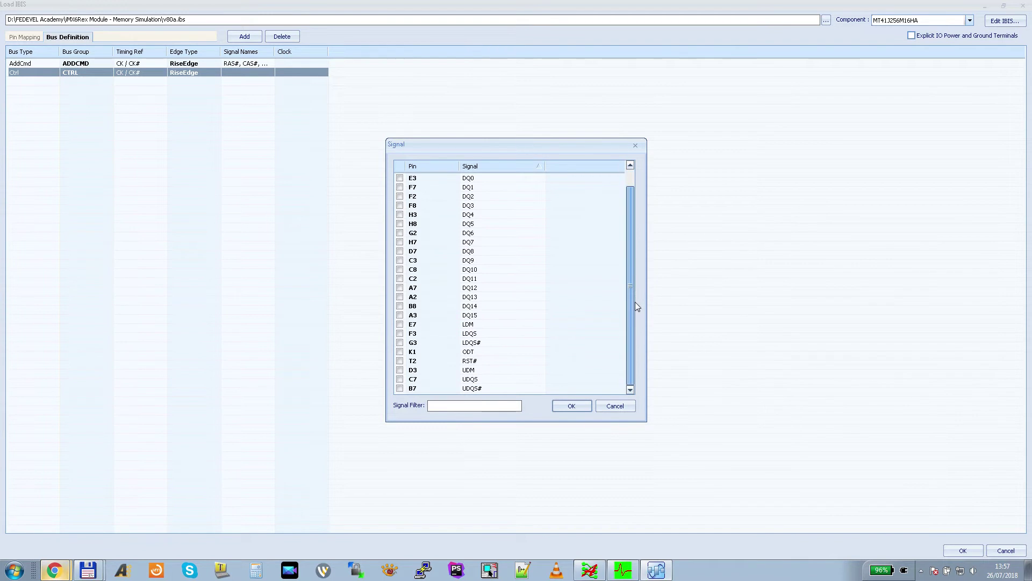
pyautogui.click(471, 354)
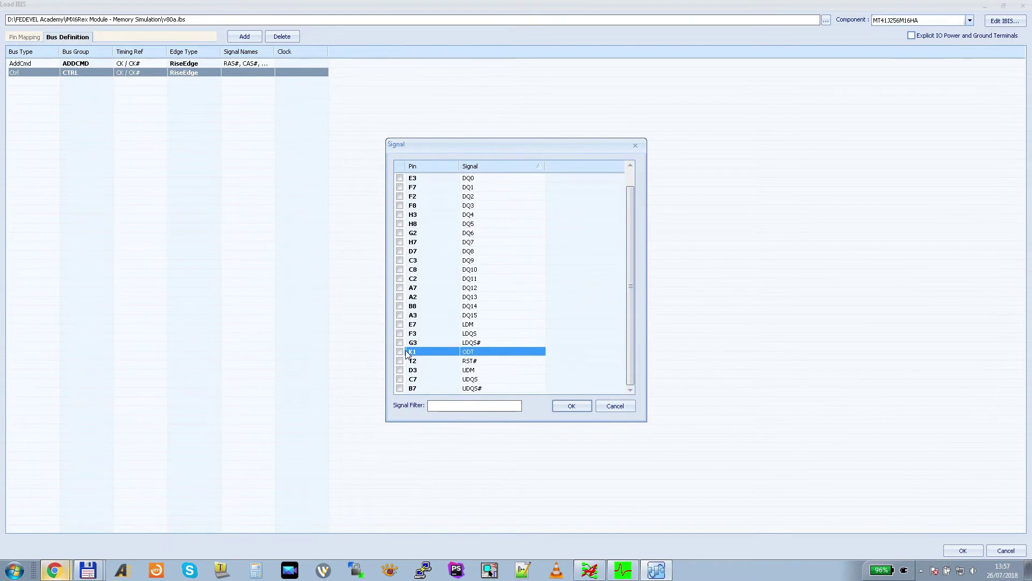
pyautogui.click(570, 407)
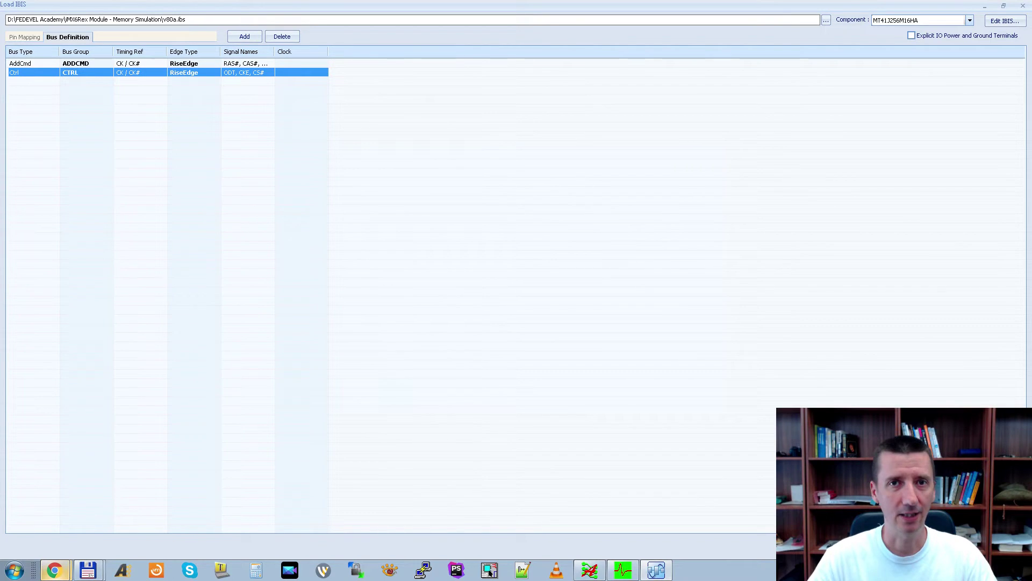
# Add a third bus row of type Data with bus group BANKL.
pyautogui.click(245, 36)
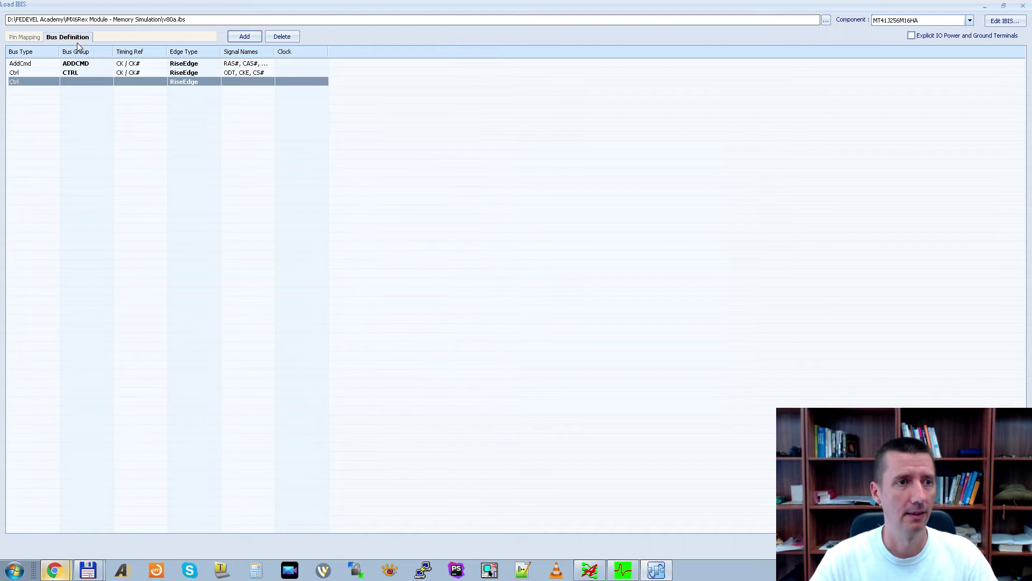
pyautogui.click(61, 82)
pyautogui.click(57, 83)
pyautogui.click(50, 96)
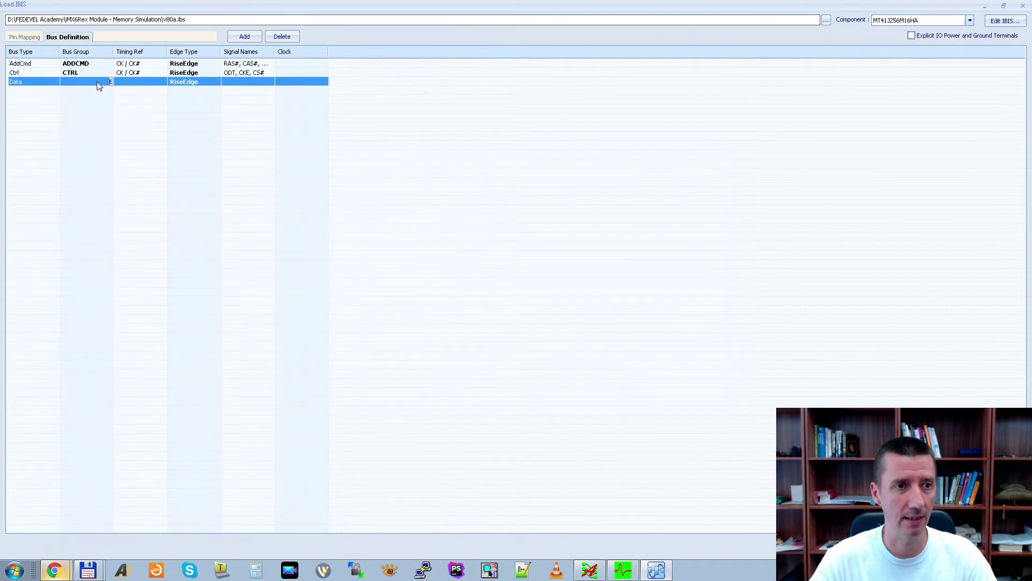
pyautogui.click(111, 81)
pyautogui.write('BANKL')
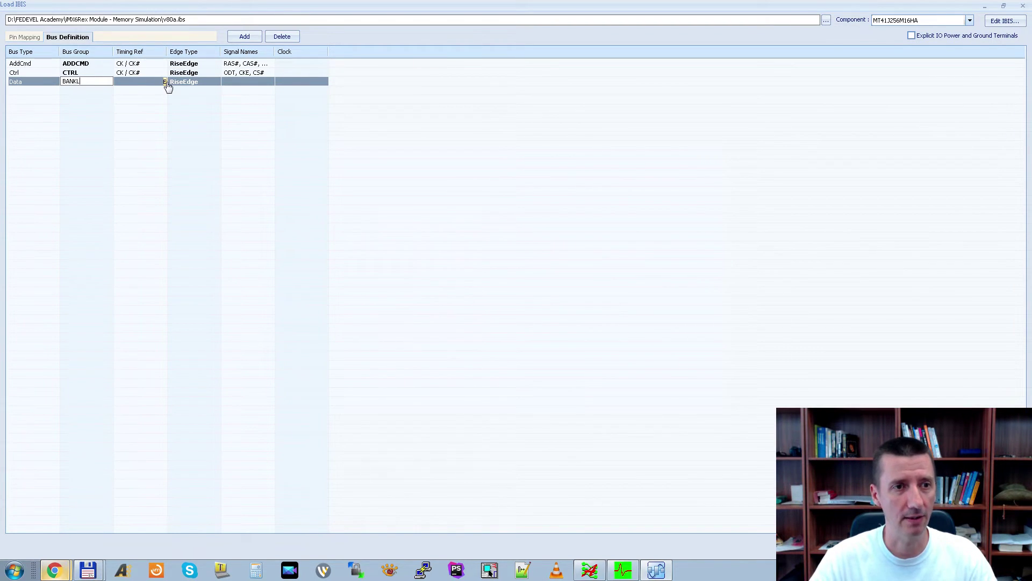
# Give BANKL the LDQS / LDQS# timing reference and BothEdges edge type.
pyautogui.click(166, 83)
pyautogui.click(402, 185)
pyautogui.moveTo(496, 240); pyautogui.dragTo(496, 362)
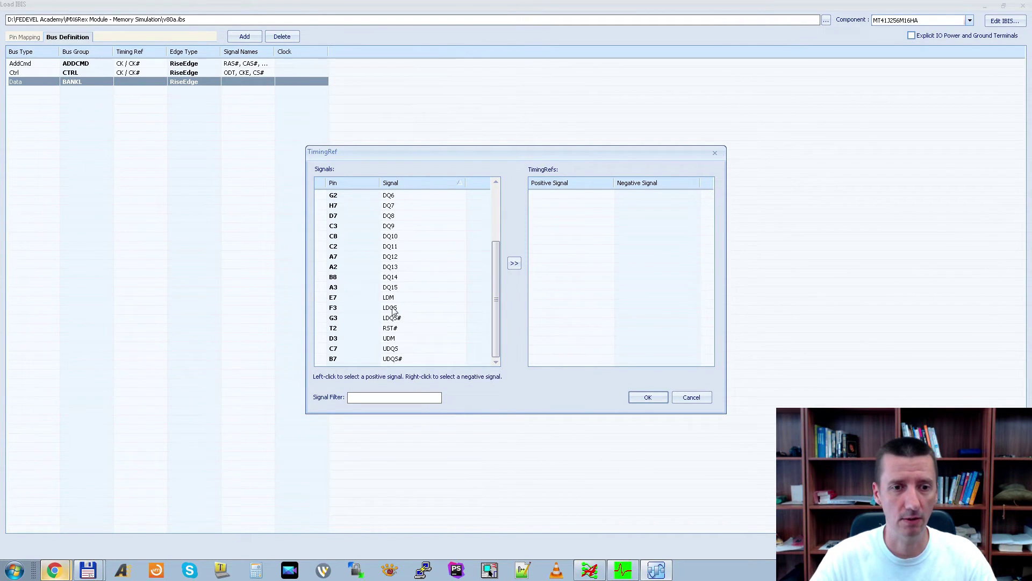
pyautogui.click(417, 313)
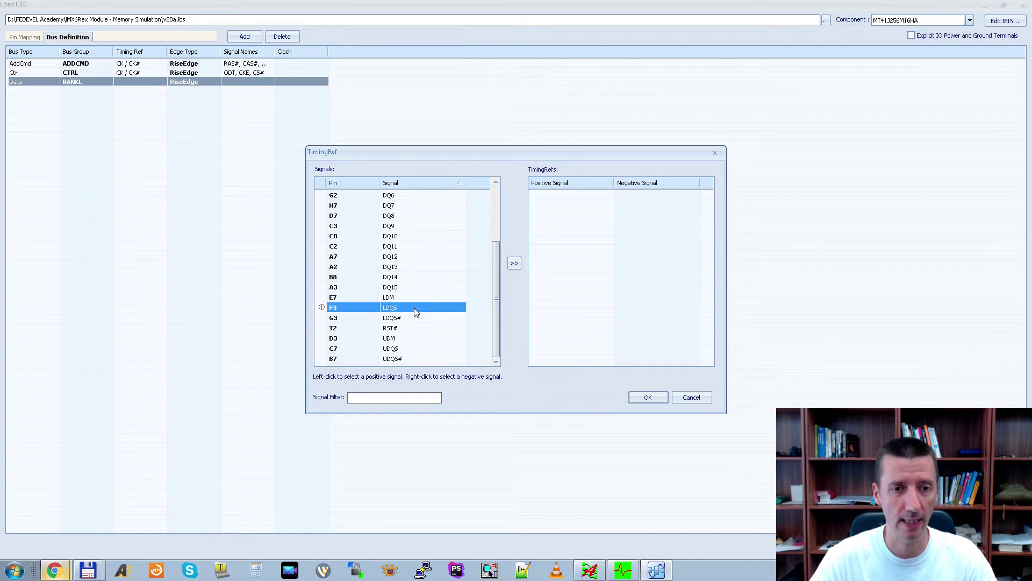
pyautogui.rightClick(412, 318)
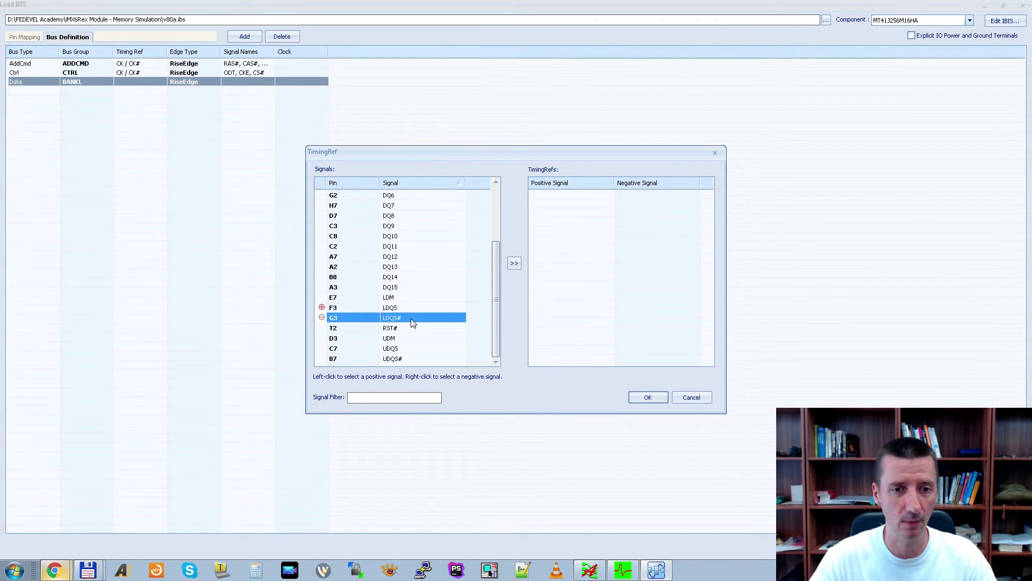
pyautogui.click(514, 263)
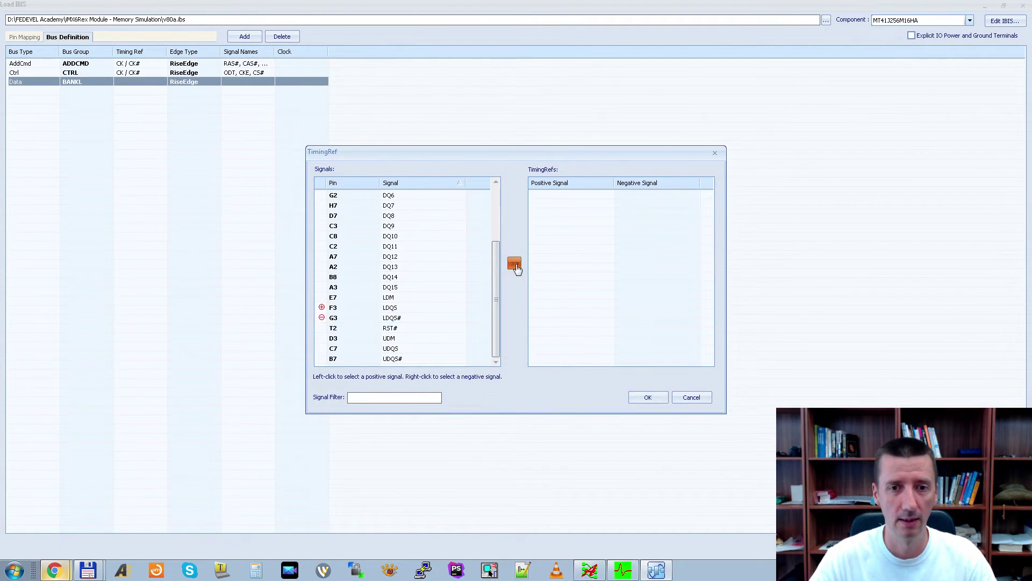
pyautogui.click(649, 395)
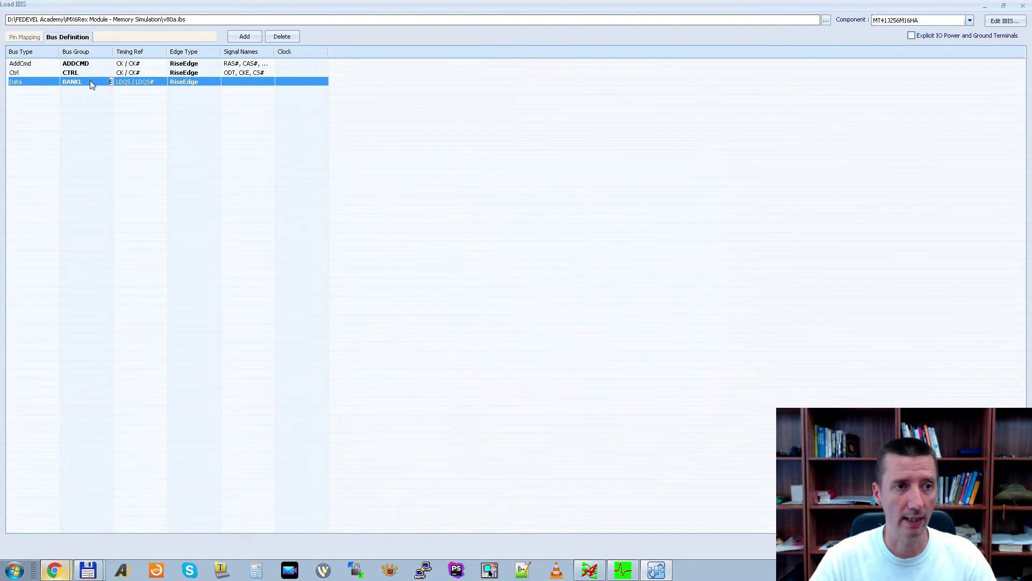
pyautogui.click(209, 84)
pyautogui.click(217, 82)
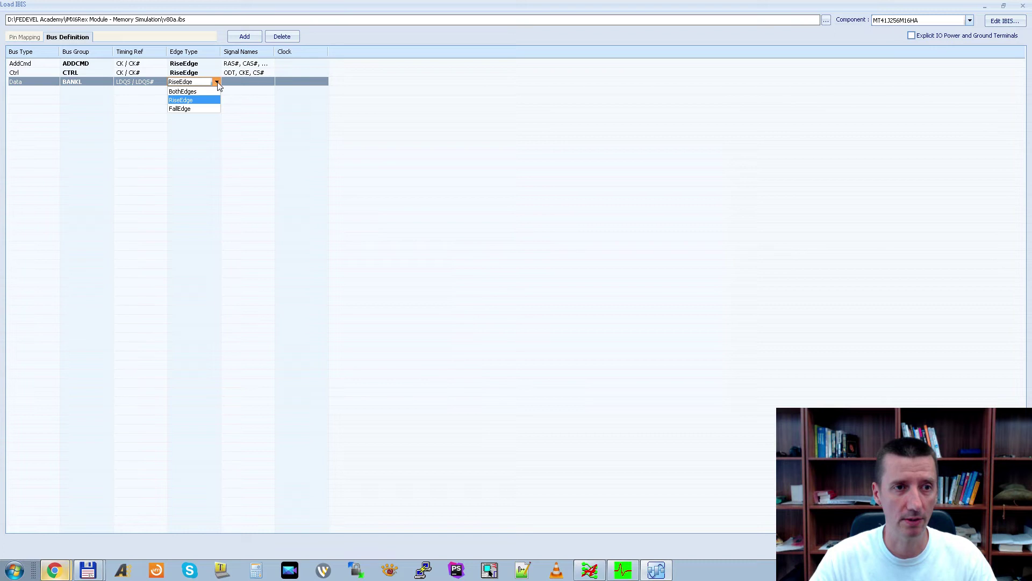
pyautogui.click(202, 96)
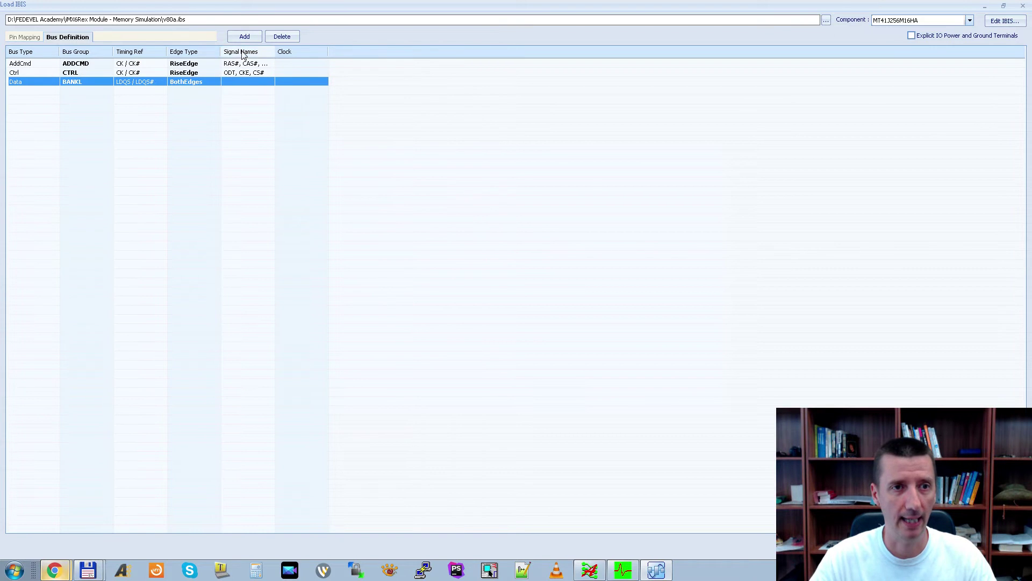
# Assign DQ0–DQ7 and LDM as BANKL signals, then add another Data bus row.
pyautogui.click(273, 82)
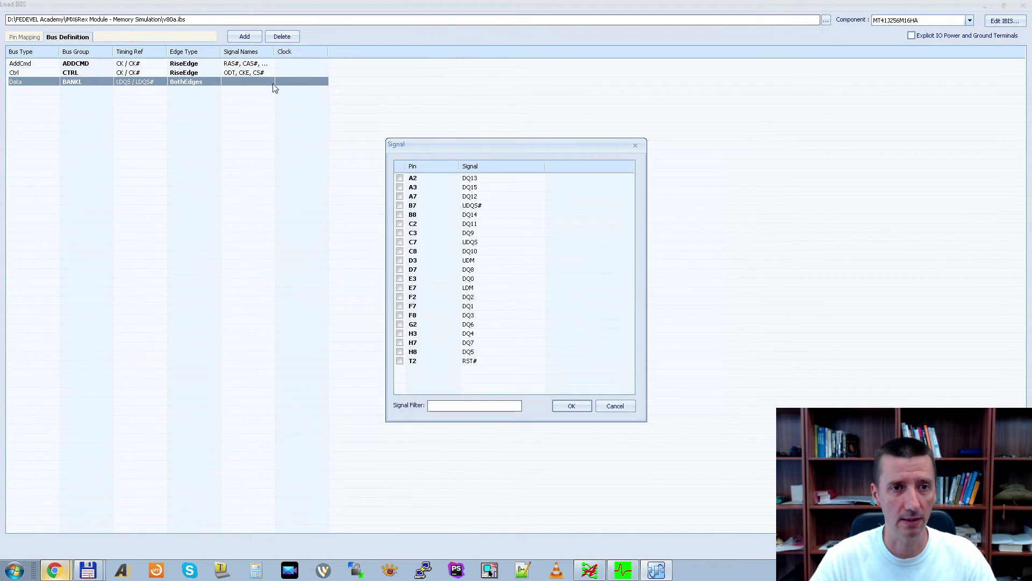
pyautogui.click(487, 167)
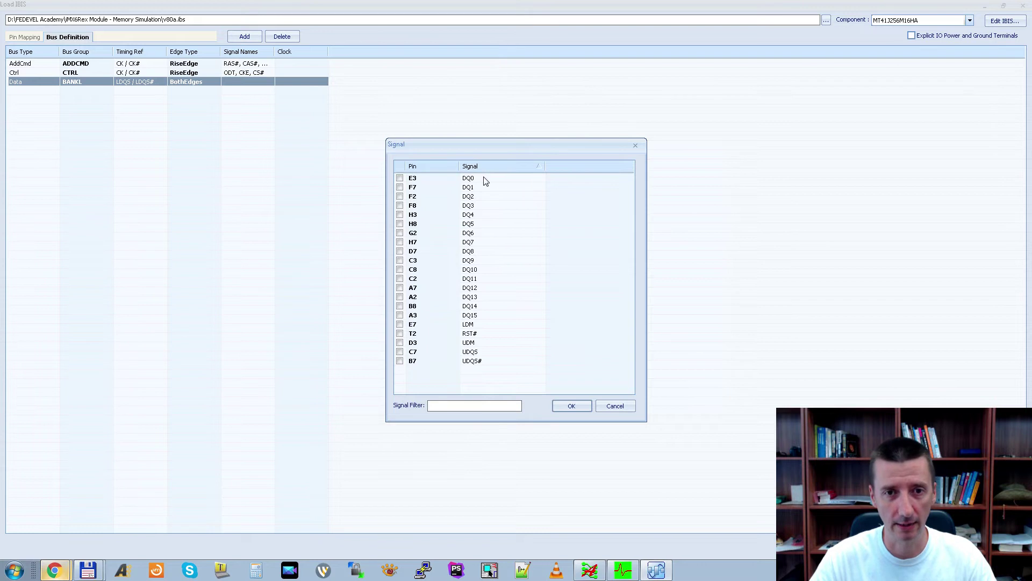
pyautogui.click(483, 177)
pyautogui.keyDown('shift'); pyautogui.click(480, 241); pyautogui.keyUp('shift')
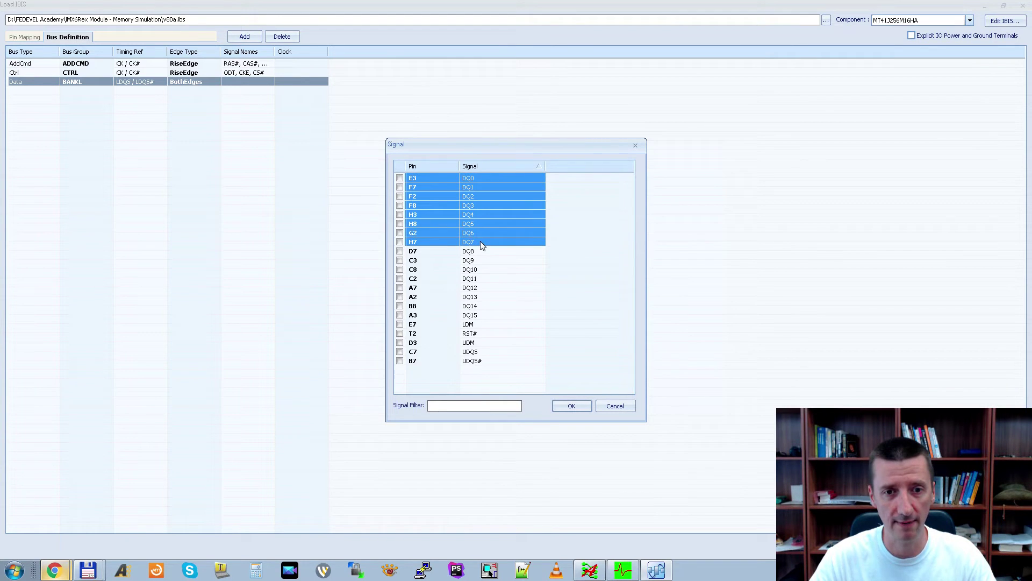
pyautogui.keyDown('ctrl'); pyautogui.click(483, 324); pyautogui.keyUp('ctrl')
pyautogui.click(399, 324)
pyautogui.click(572, 407)
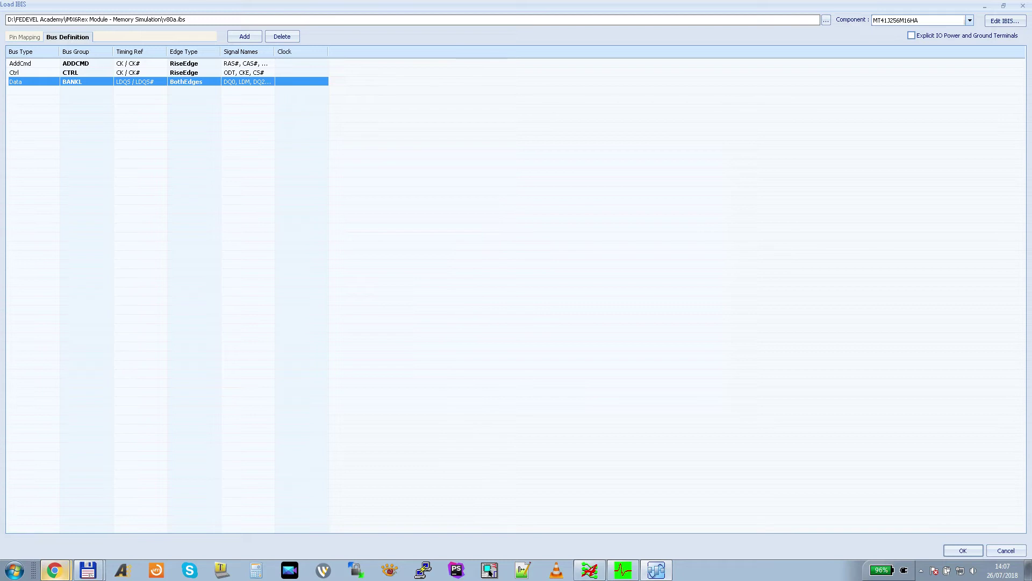
pyautogui.click(240, 38)
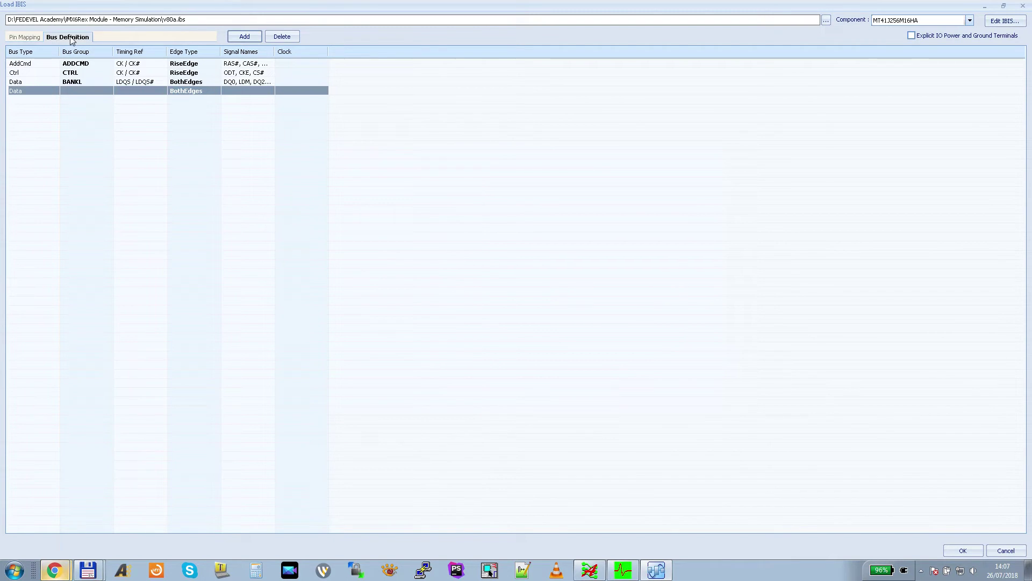
# Name the new Data row BANKU and set its timing reference to UDQS / UDQS#.
pyautogui.click(19, 91)
pyautogui.click(70, 56)
pyautogui.click(84, 92)
pyautogui.click(111, 91)
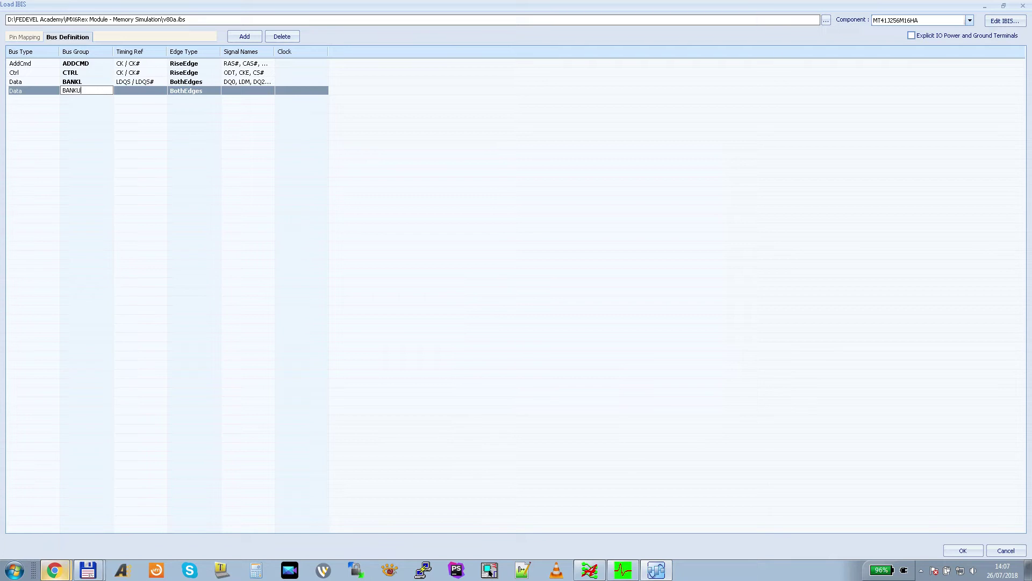
pyautogui.click(163, 92)
pyautogui.click(427, 182)
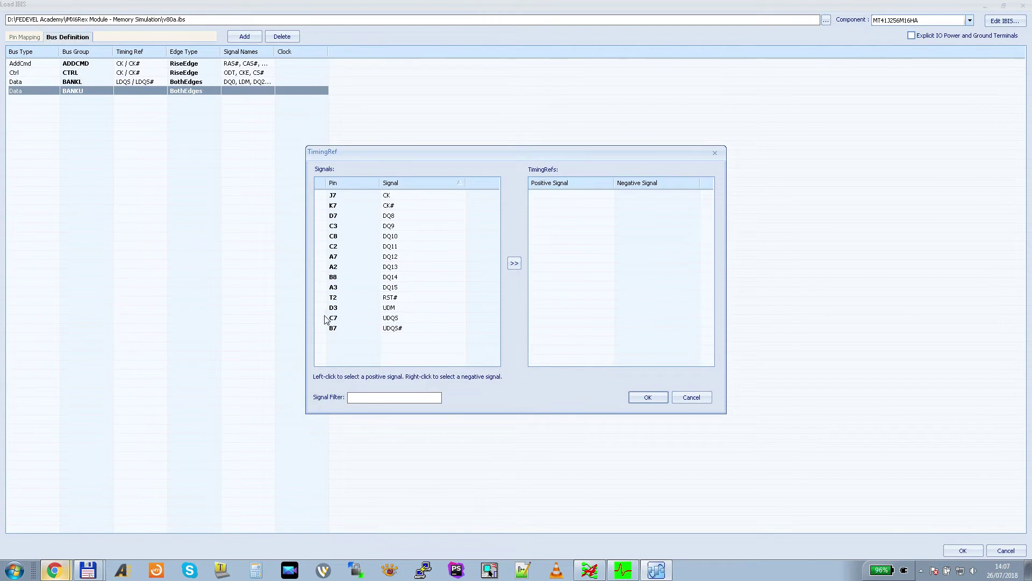
pyautogui.click(427, 320)
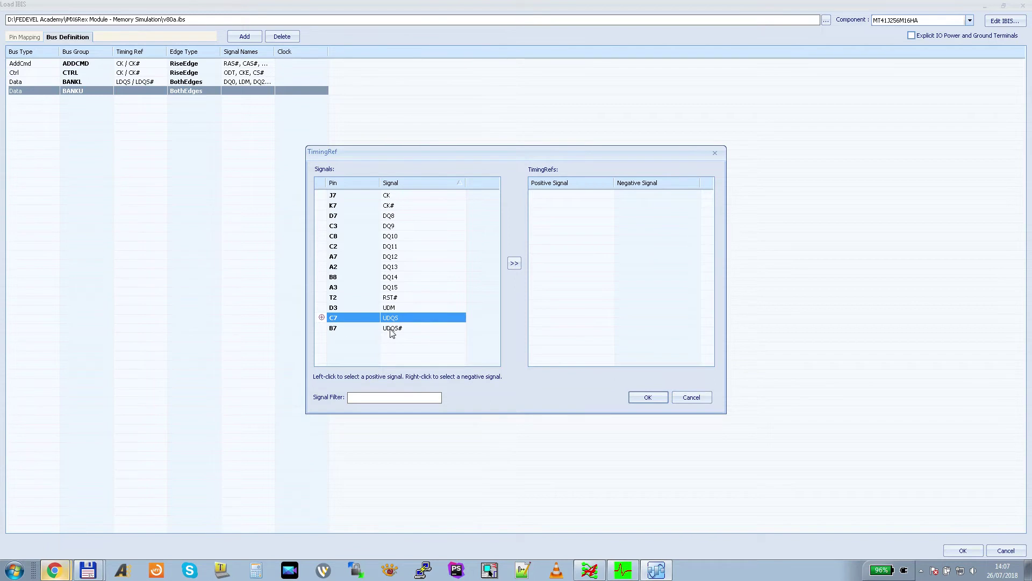
pyautogui.rightClick(422, 329)
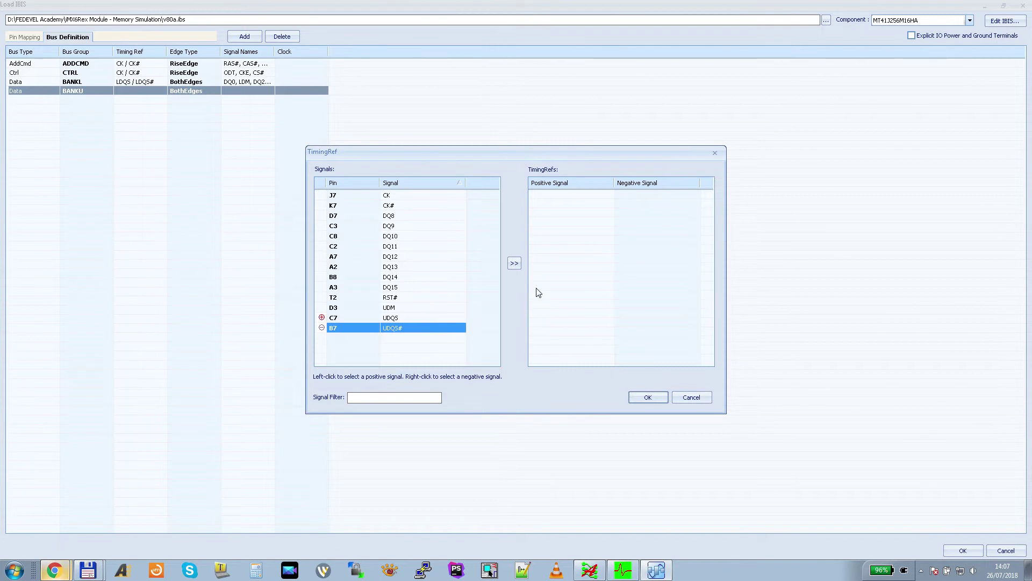
pyautogui.click(514, 263)
pyautogui.click(640, 397)
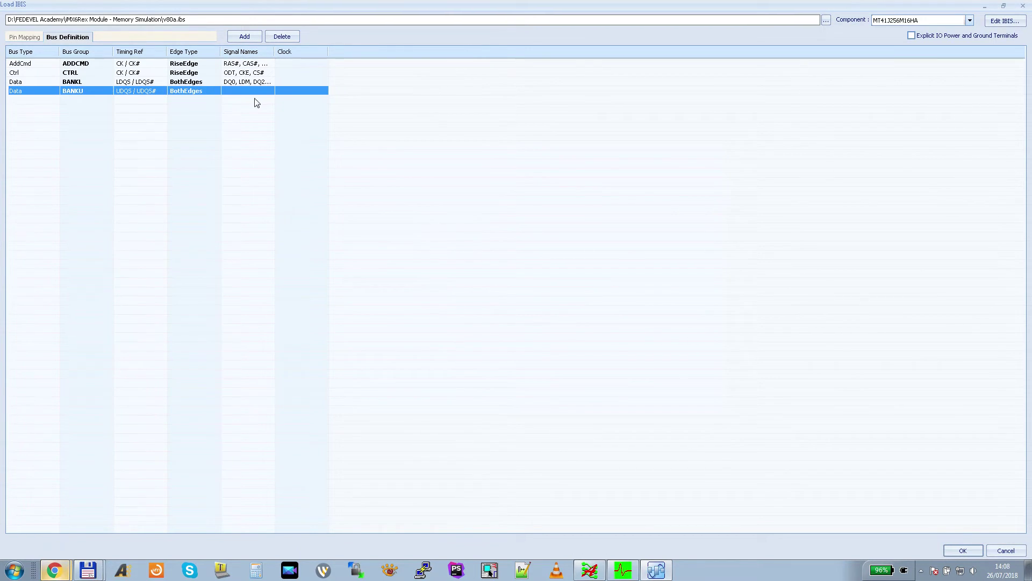
# Assign DQ8–DQ15 and UDM as BANKU signals and accept the bus definitions.
pyautogui.click(273, 91)
pyautogui.click(495, 168)
pyautogui.click(482, 180)
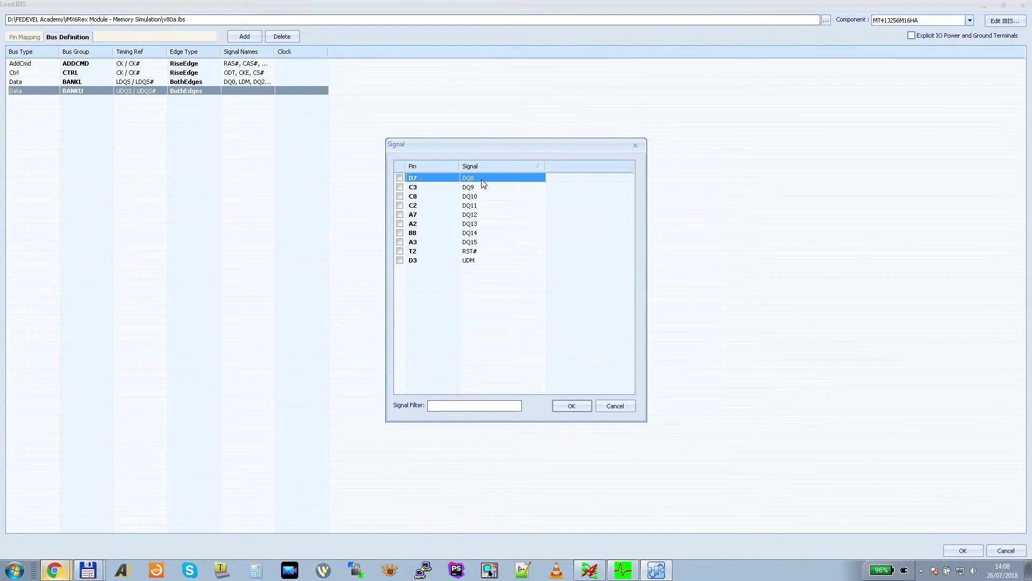
pyautogui.keyDown('shift'); pyautogui.click(489, 245); pyautogui.keyUp('shift')
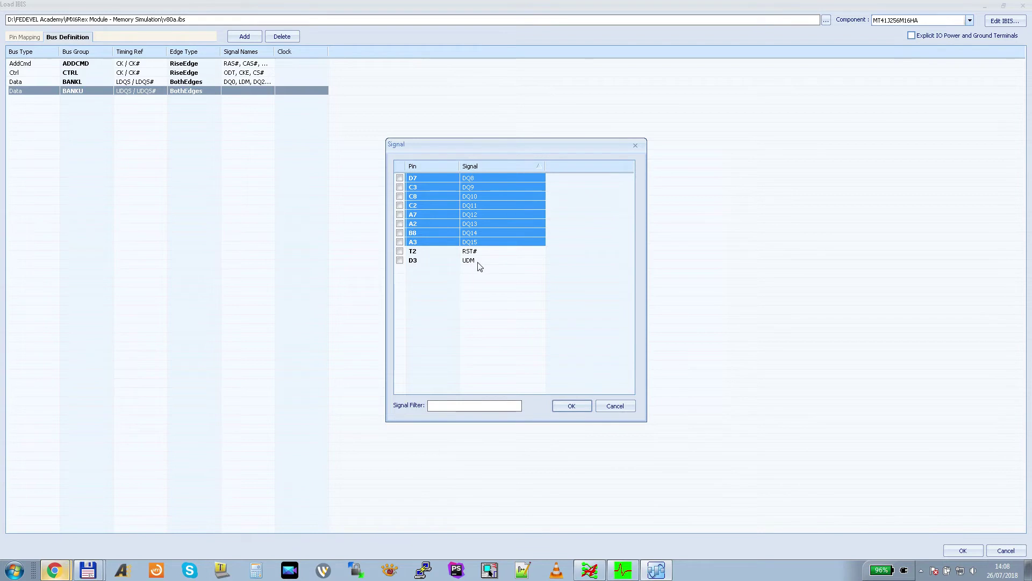
pyautogui.keyDown('ctrl'); pyautogui.click(487, 264); pyautogui.keyUp('ctrl')
pyautogui.click(400, 260)
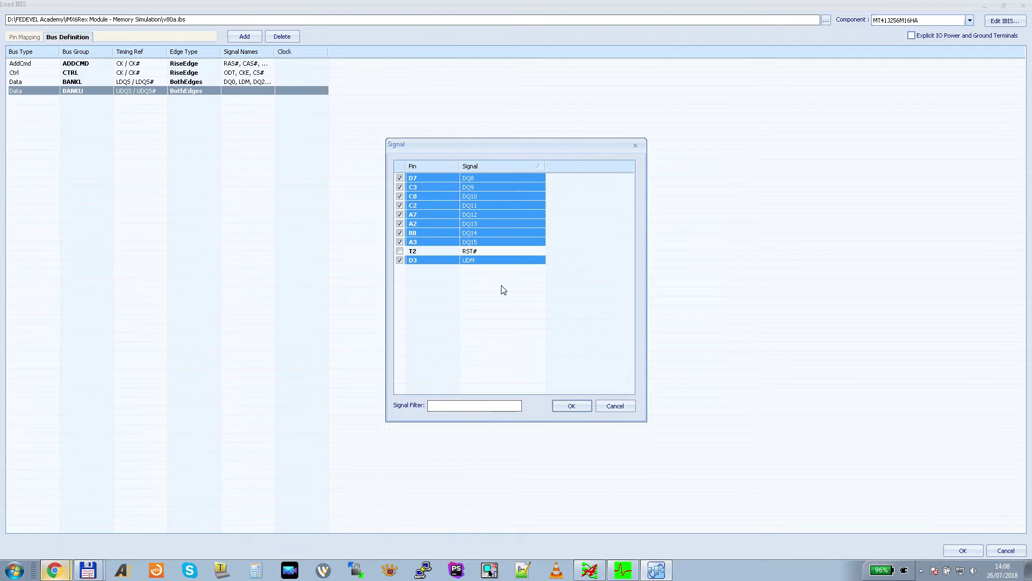
pyautogui.click(573, 406)
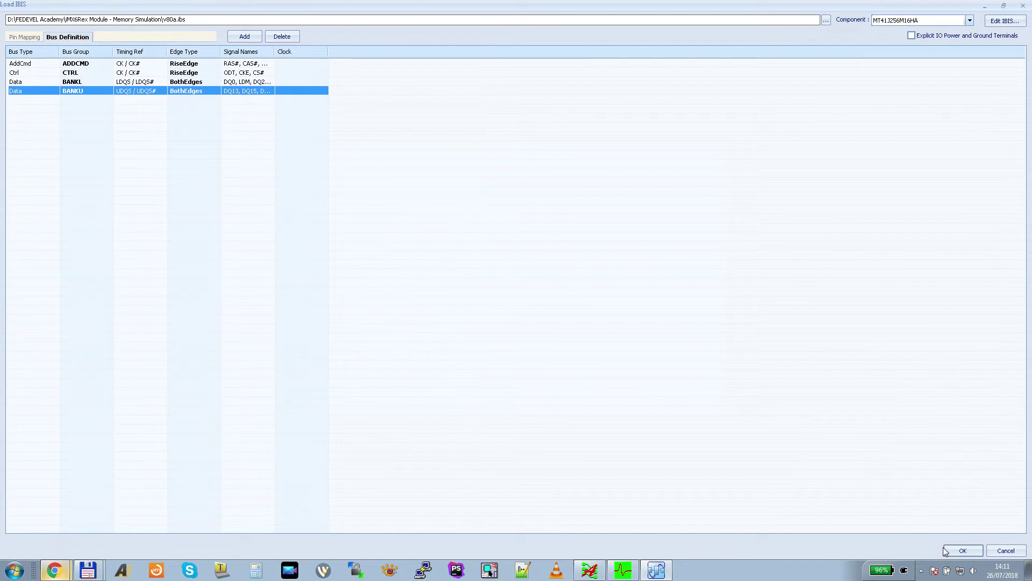
pyautogui.click(961, 551)
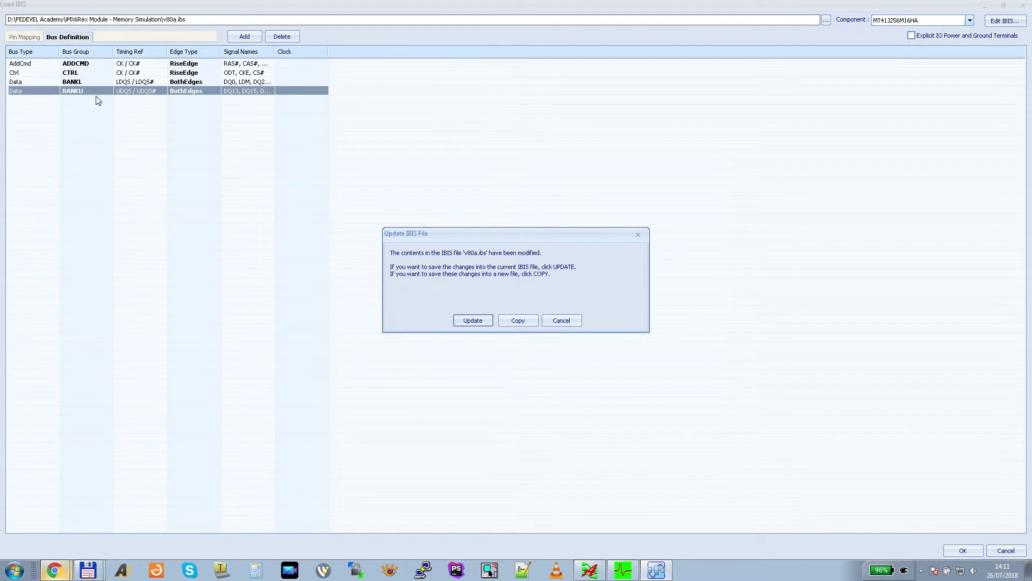
# Save the edits as the copy v80a_copy1.ibs and apply it to Memory1.
pyautogui.click(519, 321)
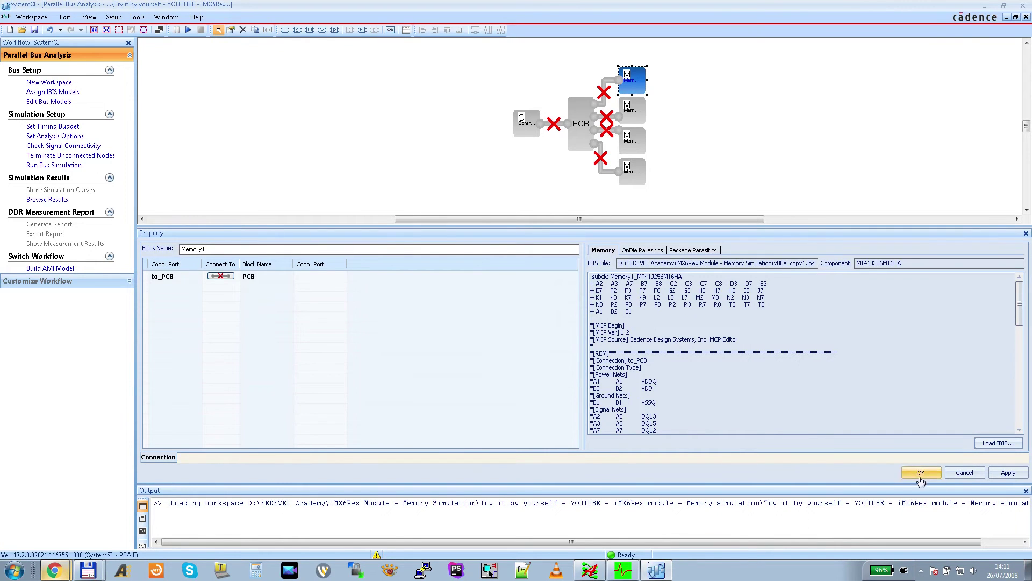
pyautogui.click(1006, 475)
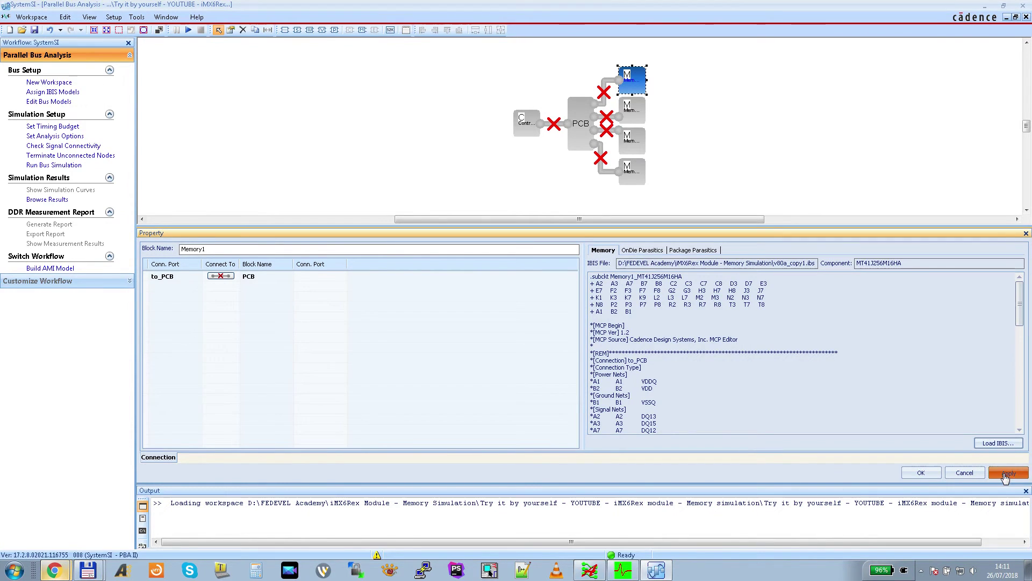
pyautogui.click(921, 473)
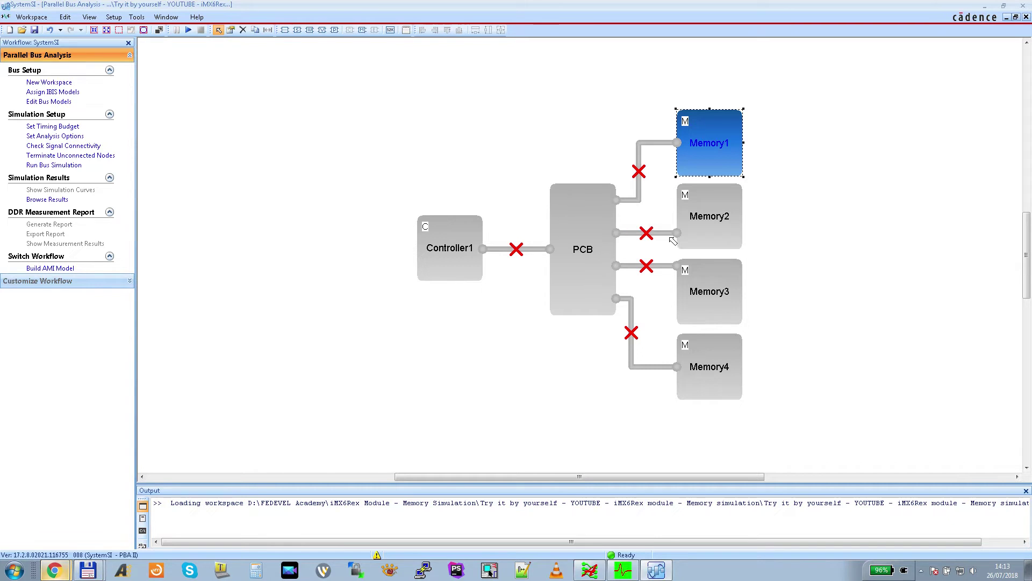
pyautogui.doubleClick(714, 219)
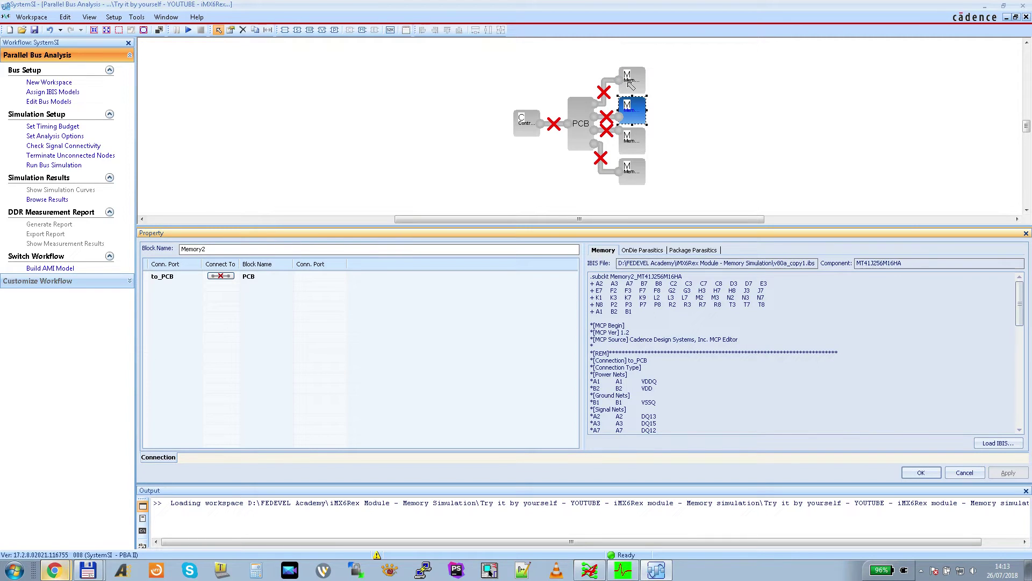
pyautogui.click(990, 446)
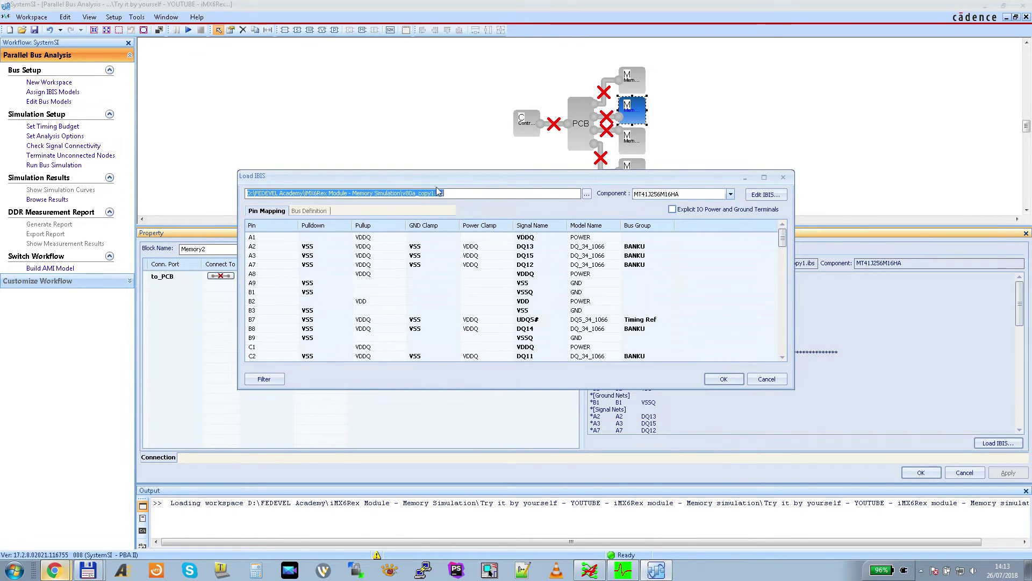
pyautogui.click(314, 211)
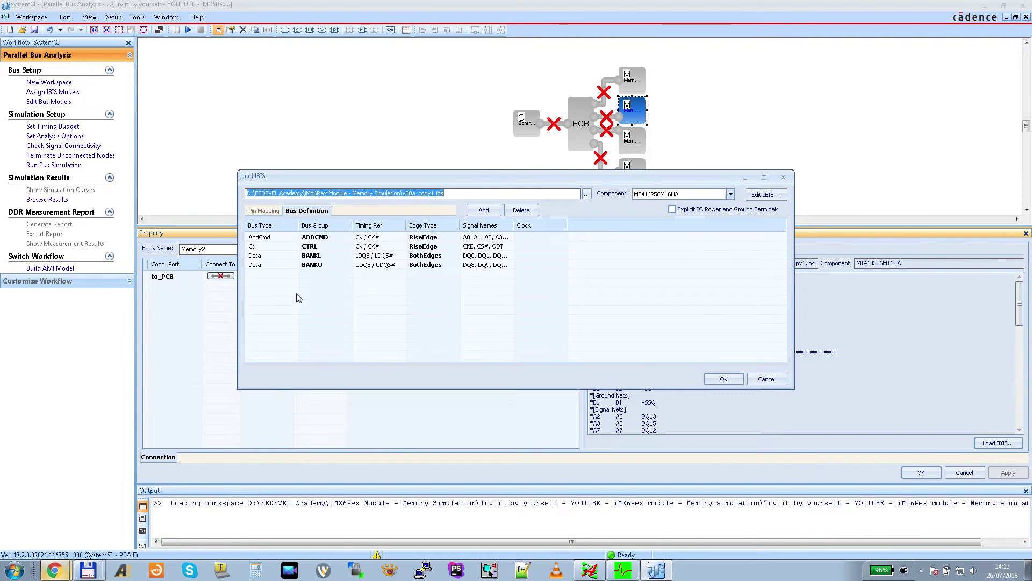
pyautogui.click(767, 379)
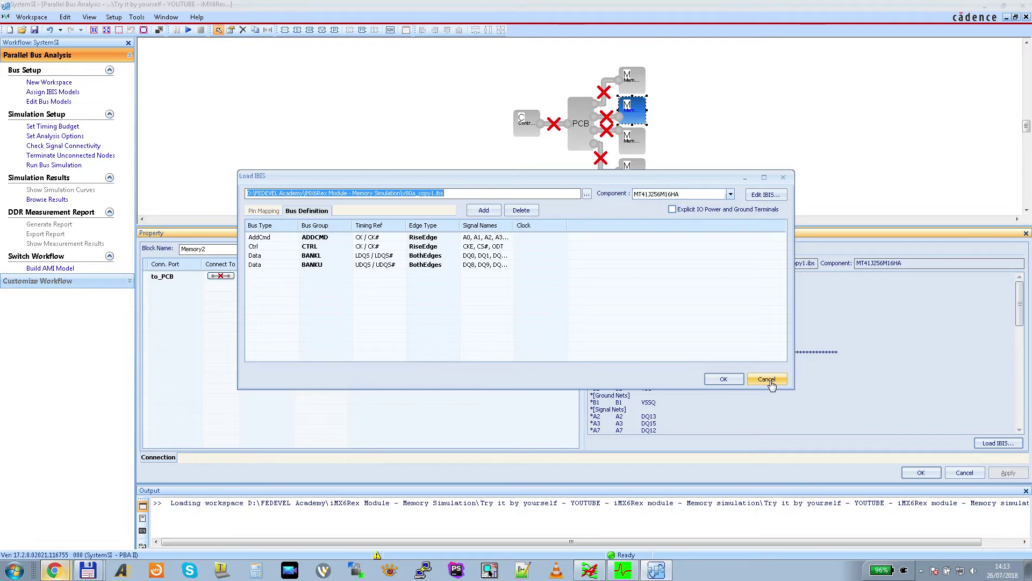
pyautogui.click(965, 472)
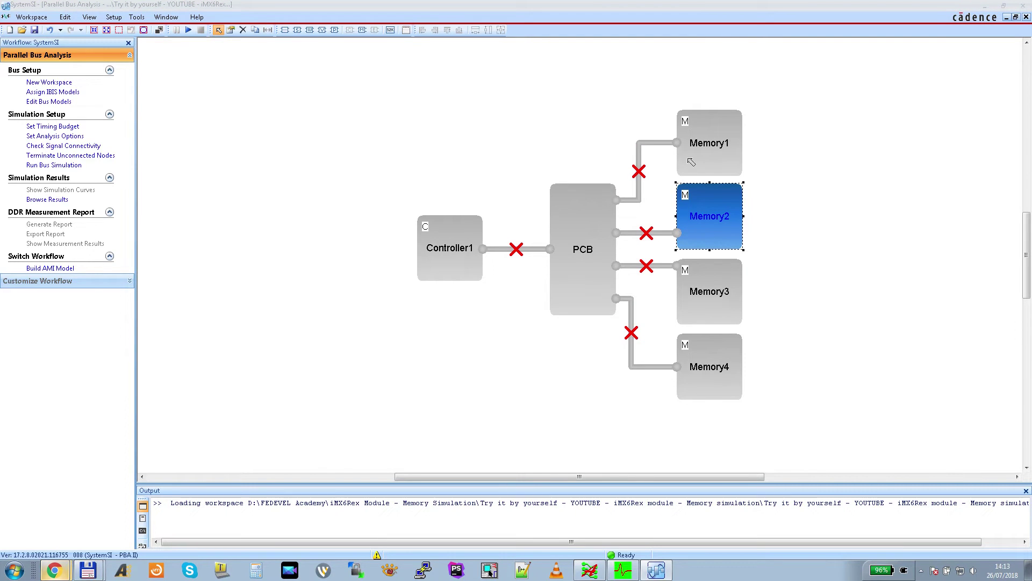
pyautogui.click(723, 159)
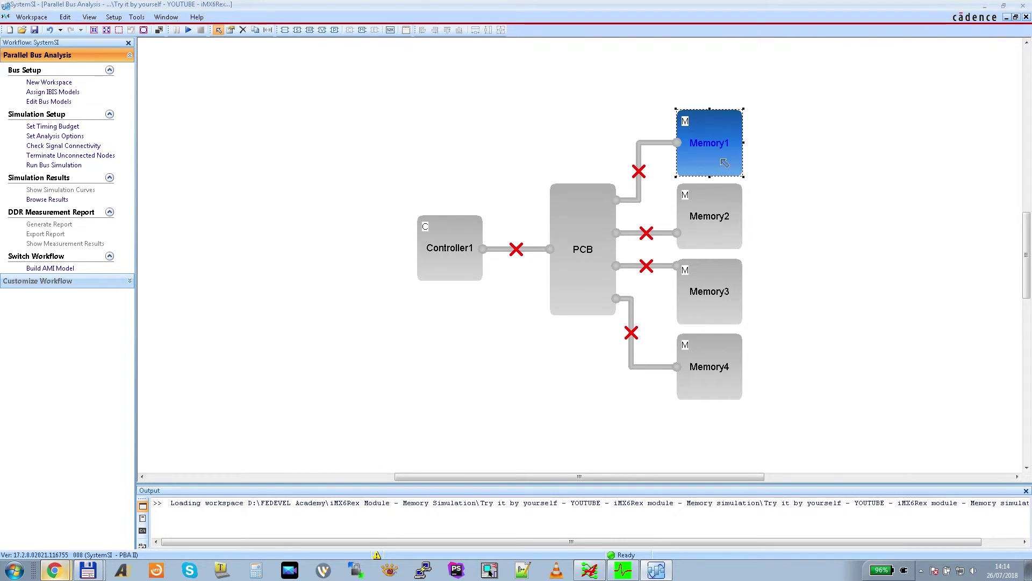
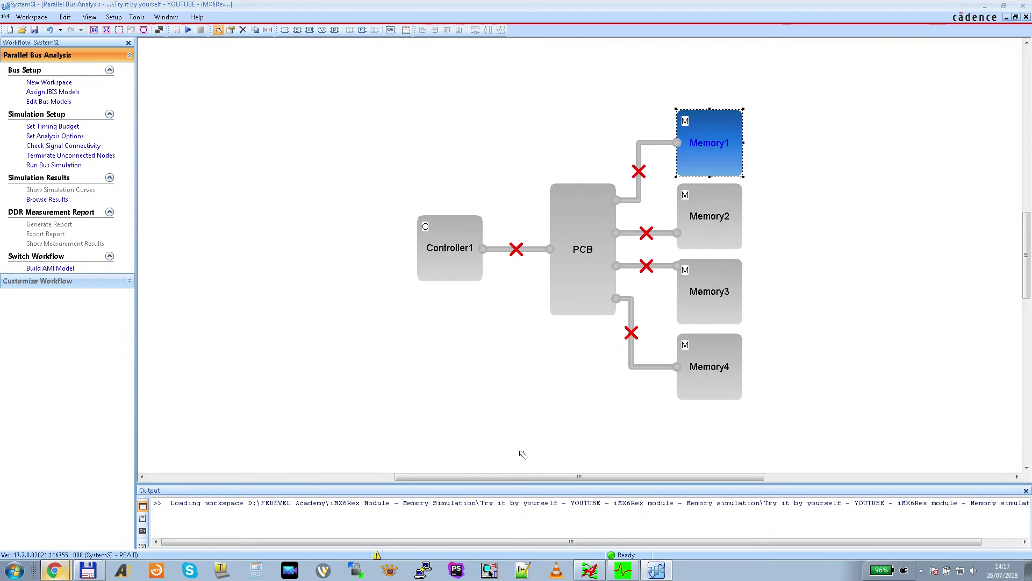
# Connect Controller1 to PCB port U1 and Memory1 to port U2.
pyautogui.doubleClick(574, 214)
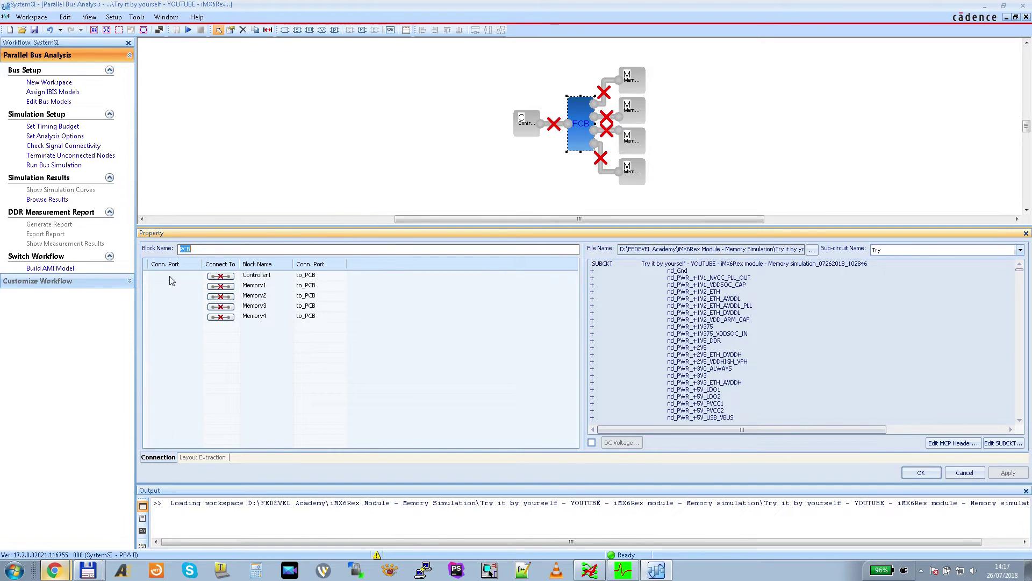
pyautogui.click(191, 278)
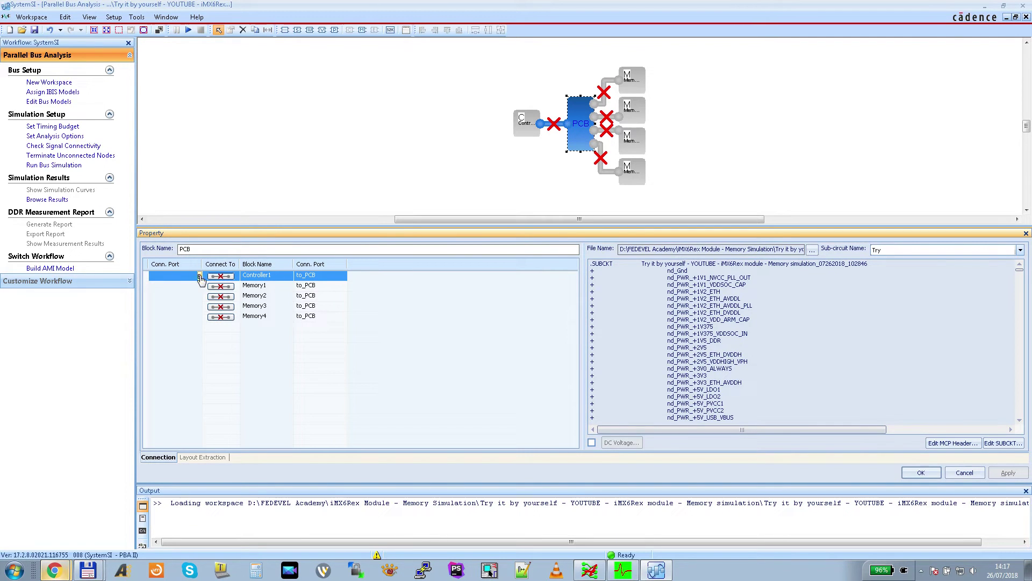
pyautogui.click(199, 276)
pyautogui.click(198, 276)
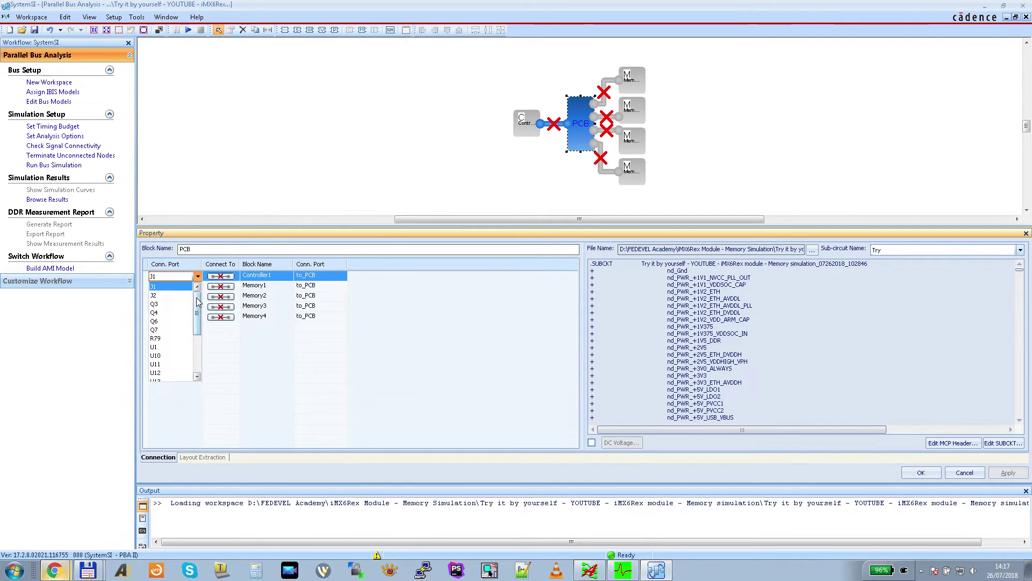
pyautogui.click(169, 313)
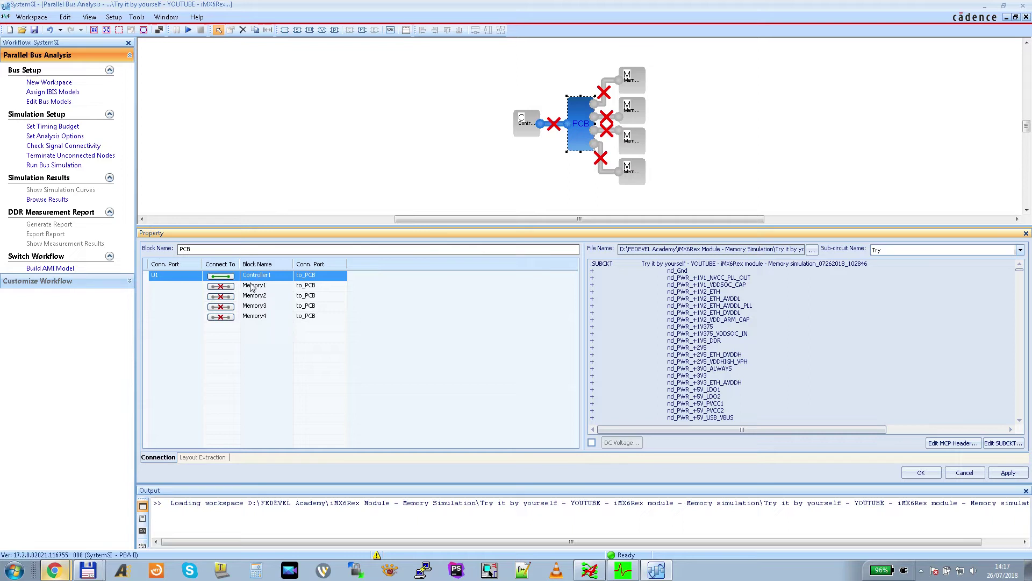
pyautogui.click(186, 290)
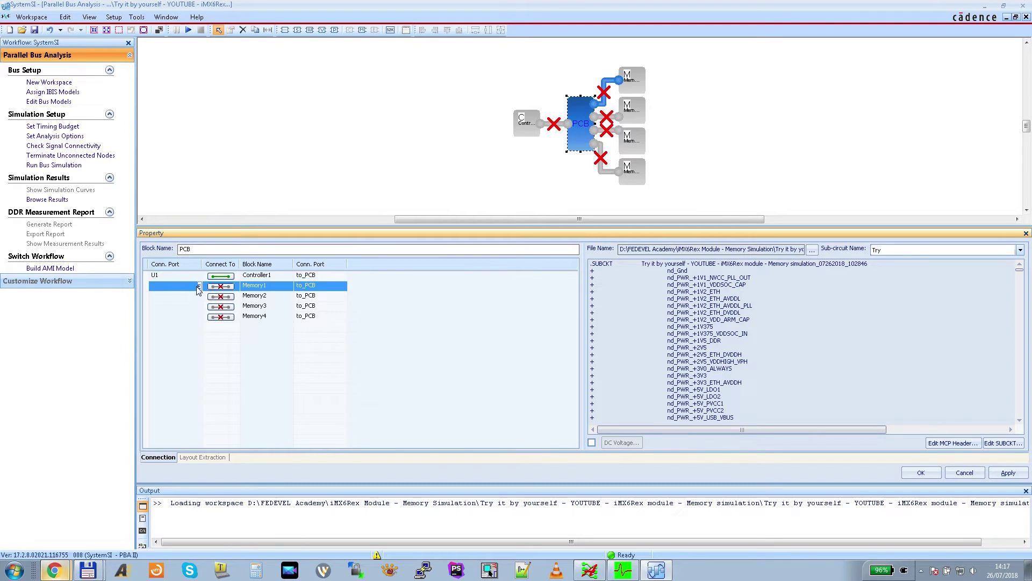
pyautogui.click(199, 289)
pyautogui.click(199, 288)
pyautogui.scroll(-3, 198, 333)
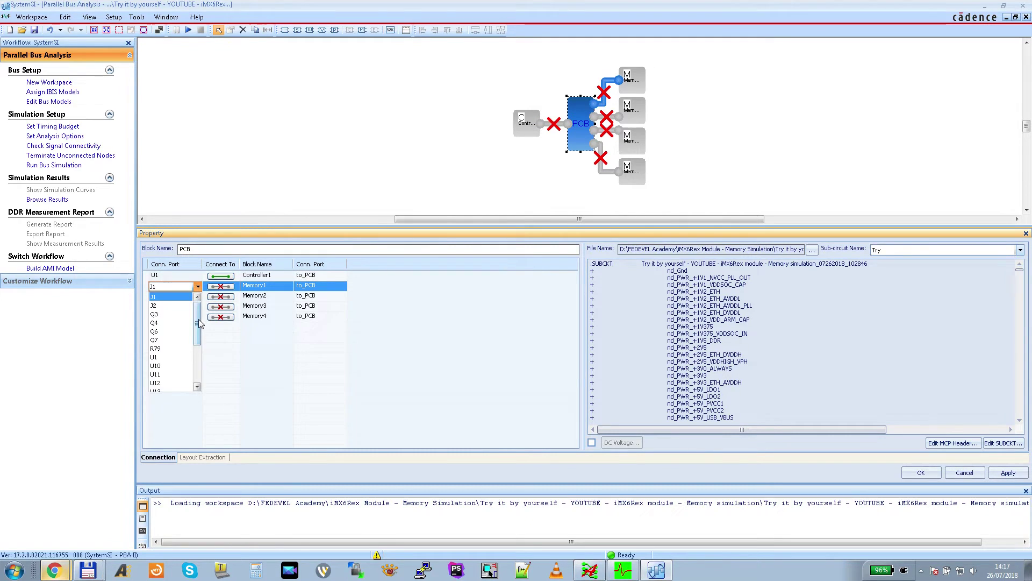
pyautogui.click(171, 366)
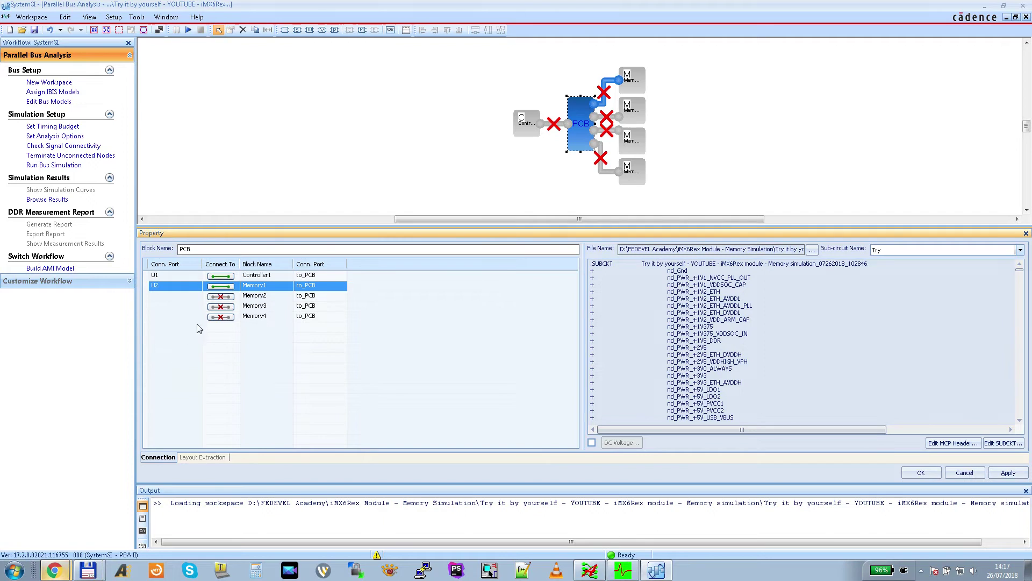
# Connect Memory2 to PCB port U3 and Memory3 to port U4.
pyautogui.click(193, 299)
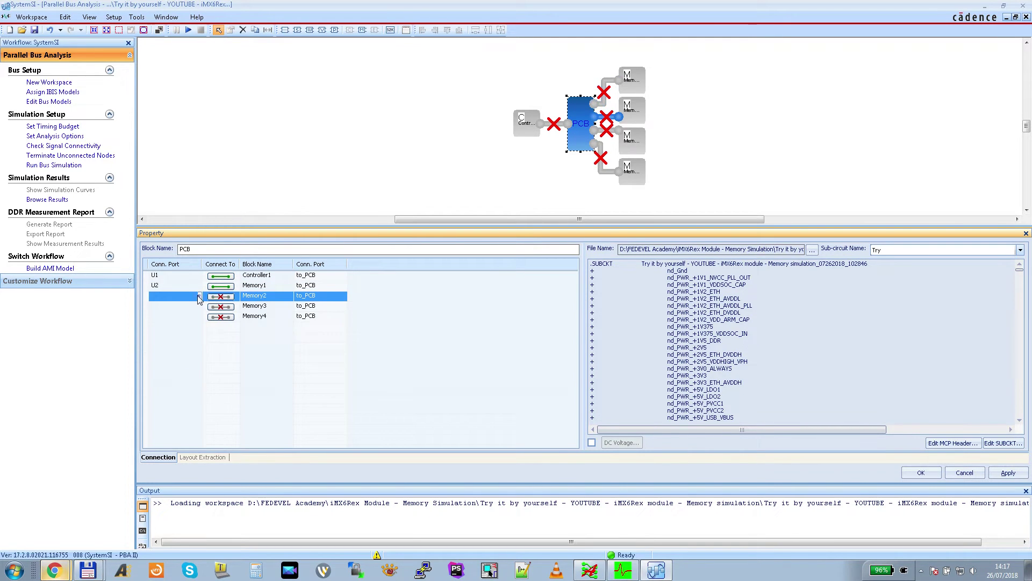
pyautogui.click(199, 300)
pyautogui.click(198, 298)
pyautogui.scroll(-4, 159, 371)
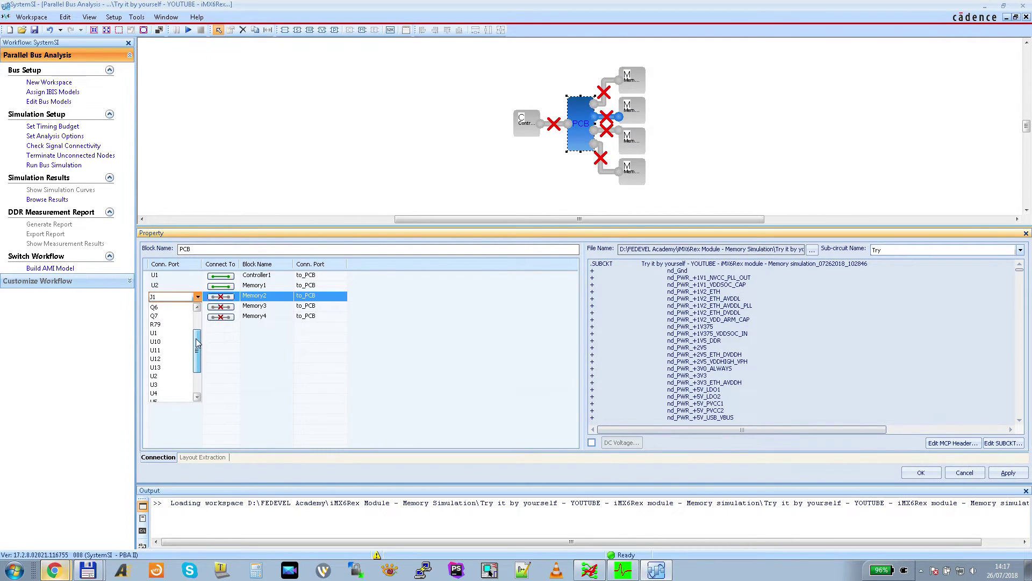
pyautogui.click(158, 367)
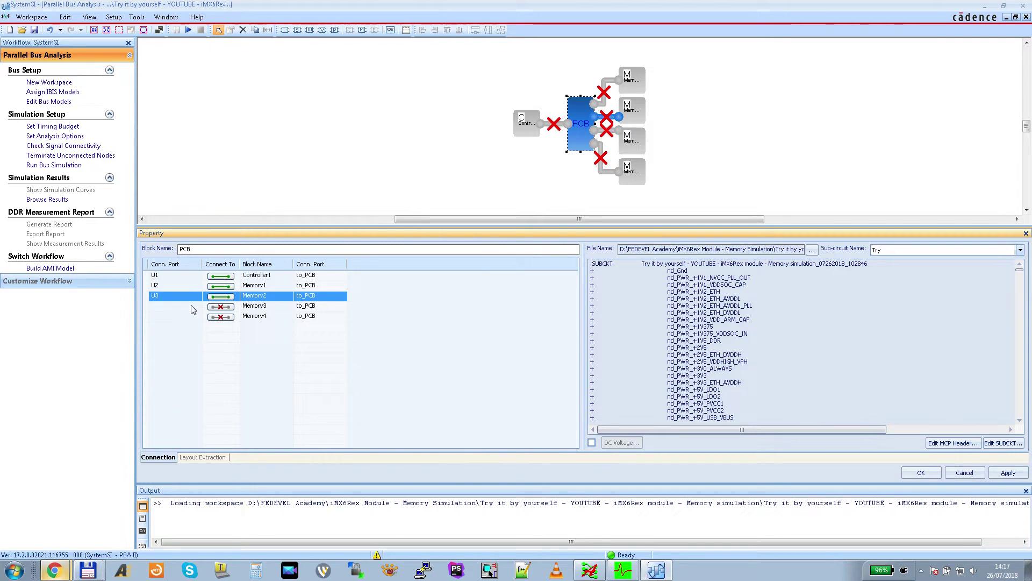
pyautogui.click(198, 308)
pyautogui.click(198, 309)
pyautogui.click(198, 308)
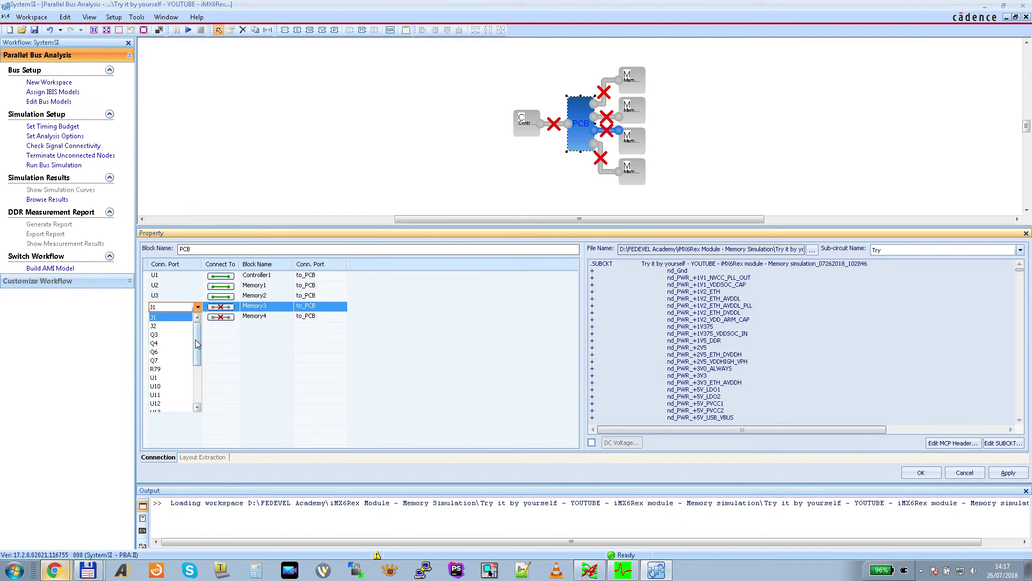
pyautogui.moveTo(197, 346); pyautogui.dragTo(197, 377)
pyautogui.click(155, 369)
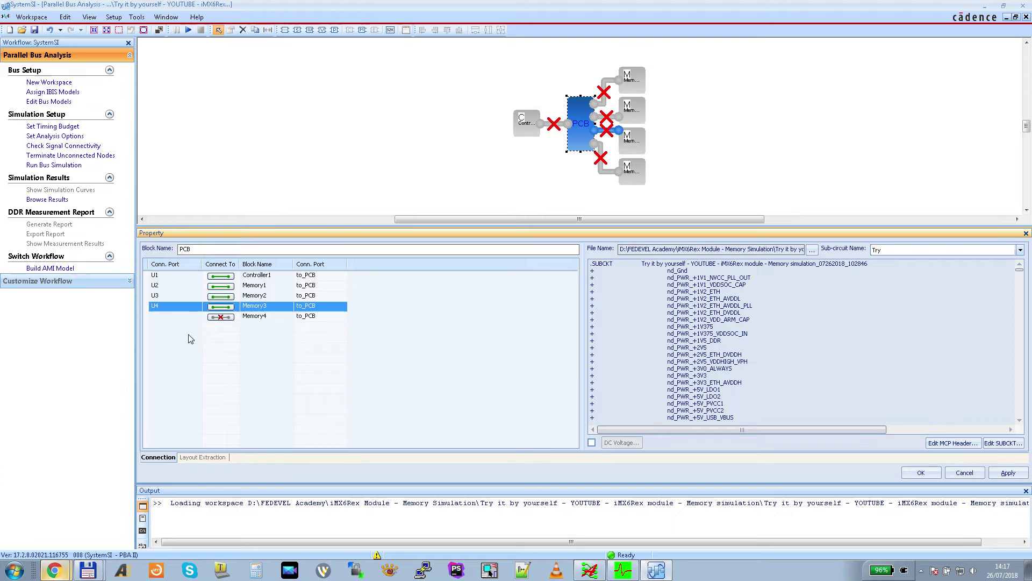
# Connect Memory4 to PCB port U5.
pyautogui.click(199, 317)
pyautogui.click(198, 317)
pyautogui.click(198, 317)
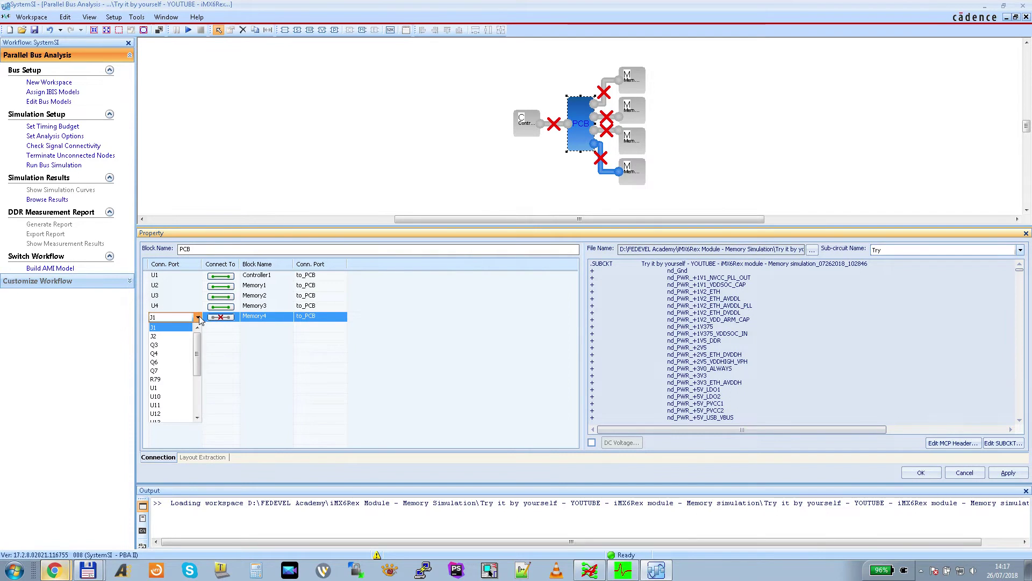
pyautogui.moveTo(195, 361); pyautogui.dragTo(196, 388)
pyautogui.click(173, 405)
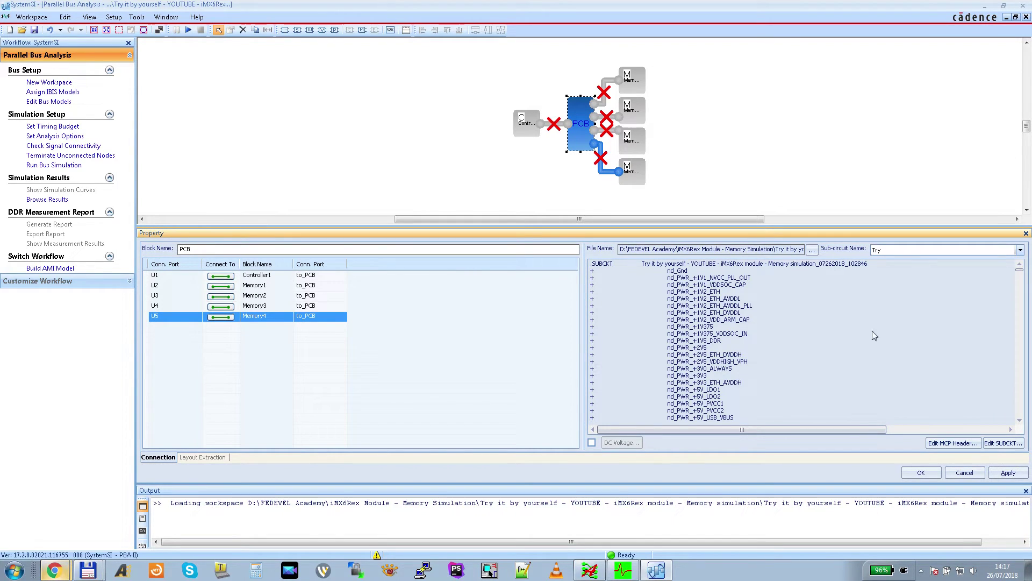
pyautogui.moveTo(1031, 64); pyautogui.dragTo(388, 64)
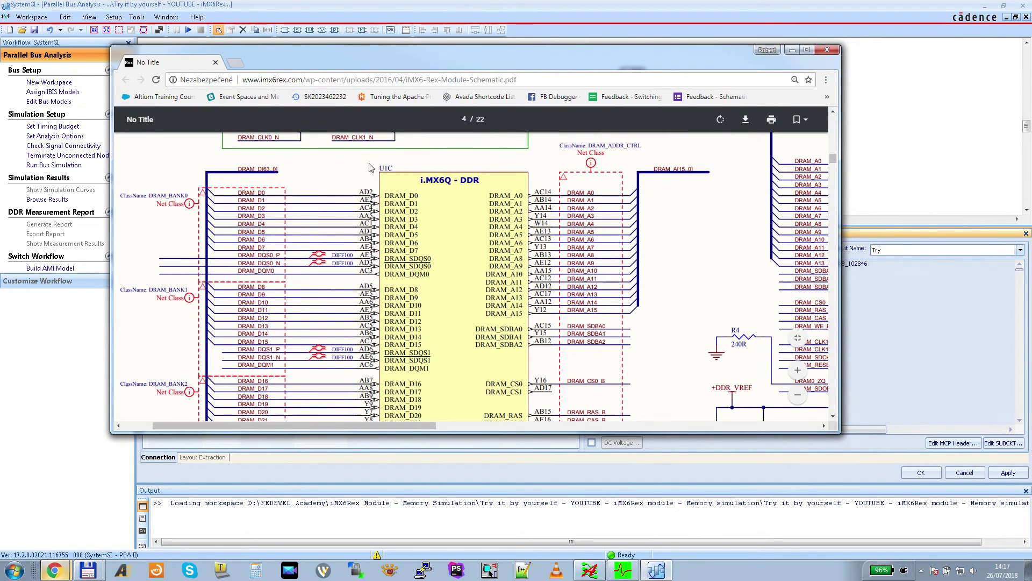
pyautogui.moveTo(394, 425); pyautogui.dragTo(646, 442)
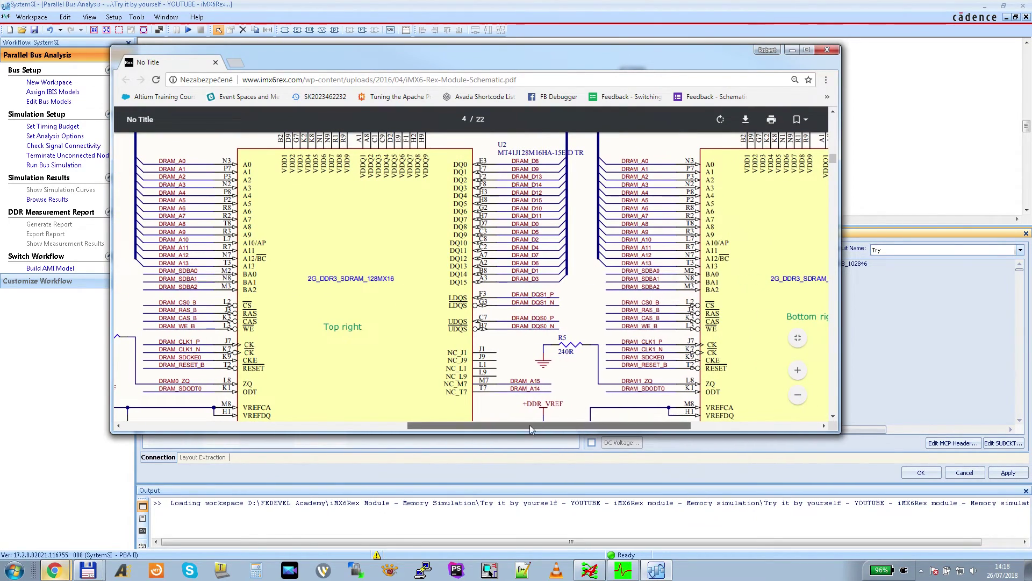
pyautogui.moveTo(530, 424); pyautogui.dragTo(646, 426)
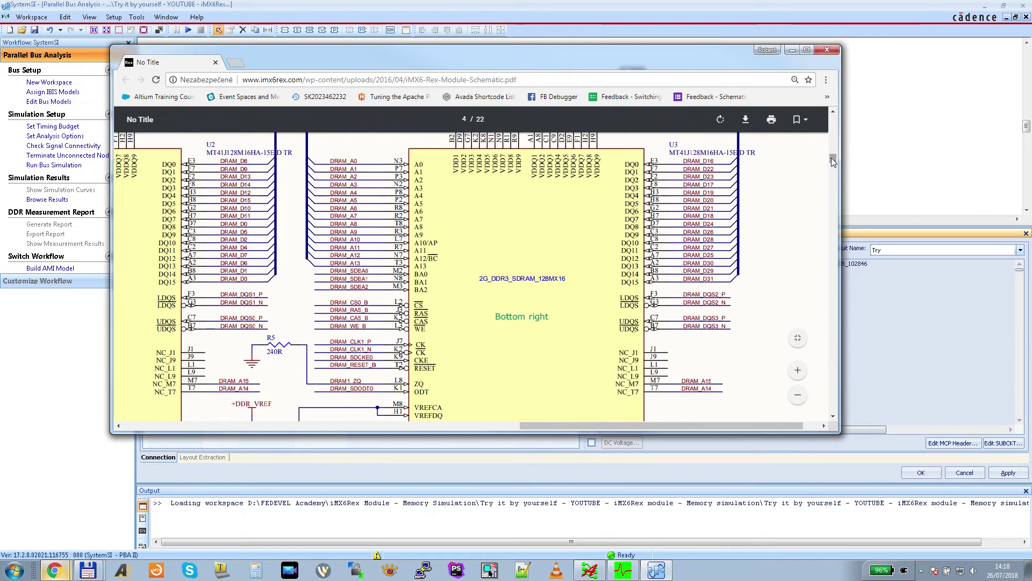
pyautogui.moveTo(833, 159); pyautogui.dragTo(835, 170)
pyautogui.moveTo(834, 164); pyautogui.dragTo(835, 161)
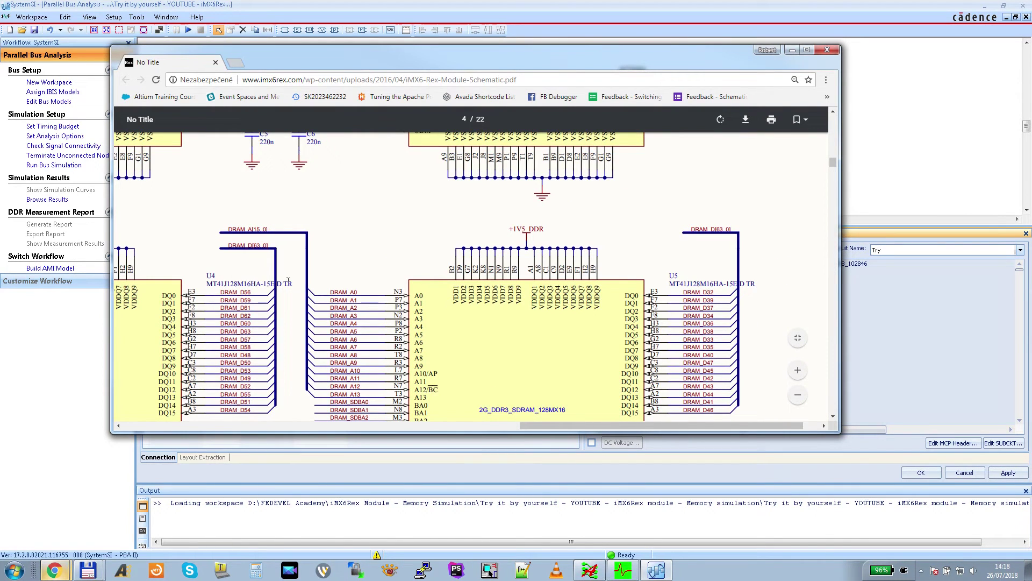
pyautogui.click(537, 36)
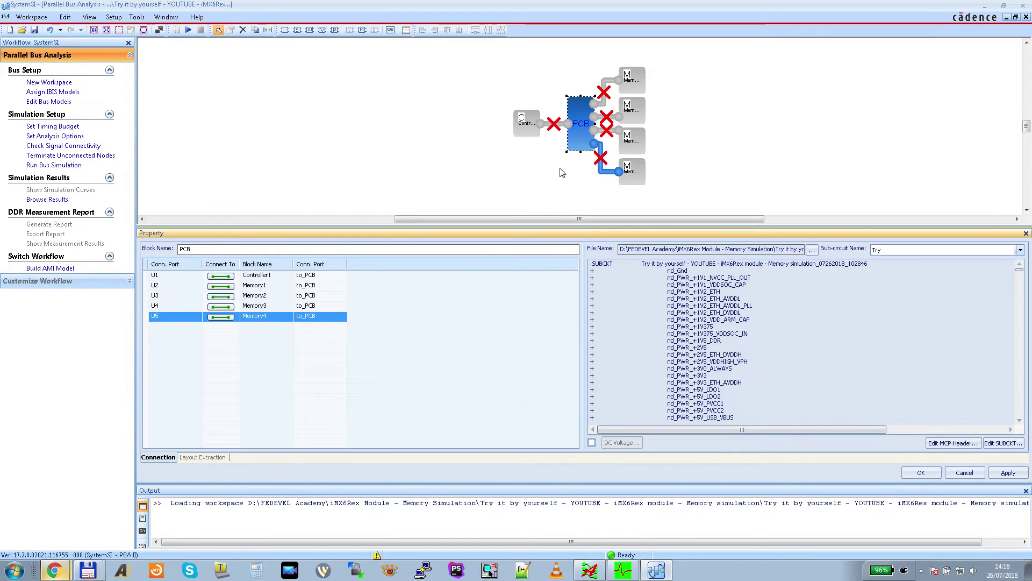
# Apply the PCB connections and set the unconnected signal node termination to 1e+008 ohms.
pyautogui.click(921, 472)
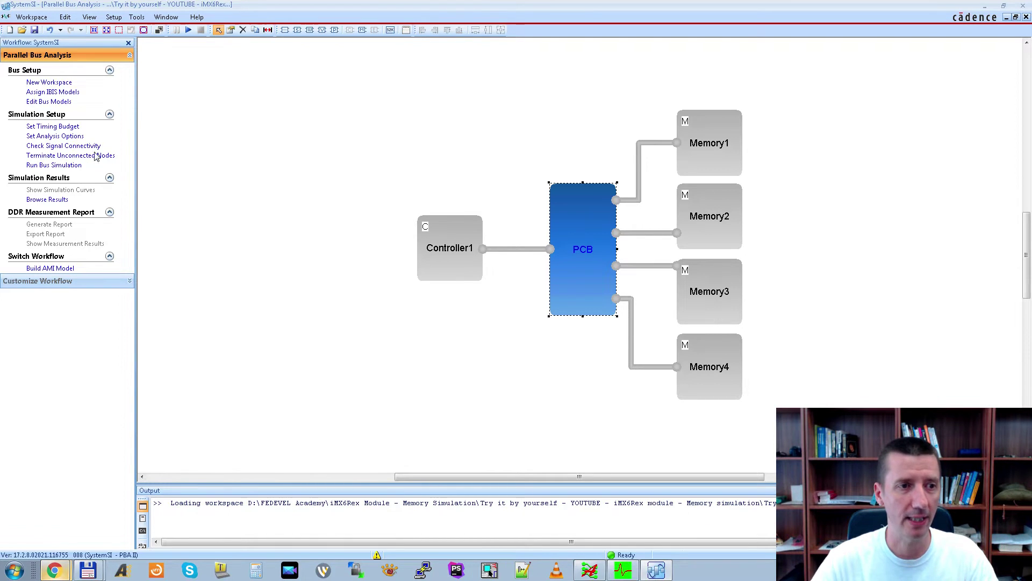
pyautogui.click(68, 158)
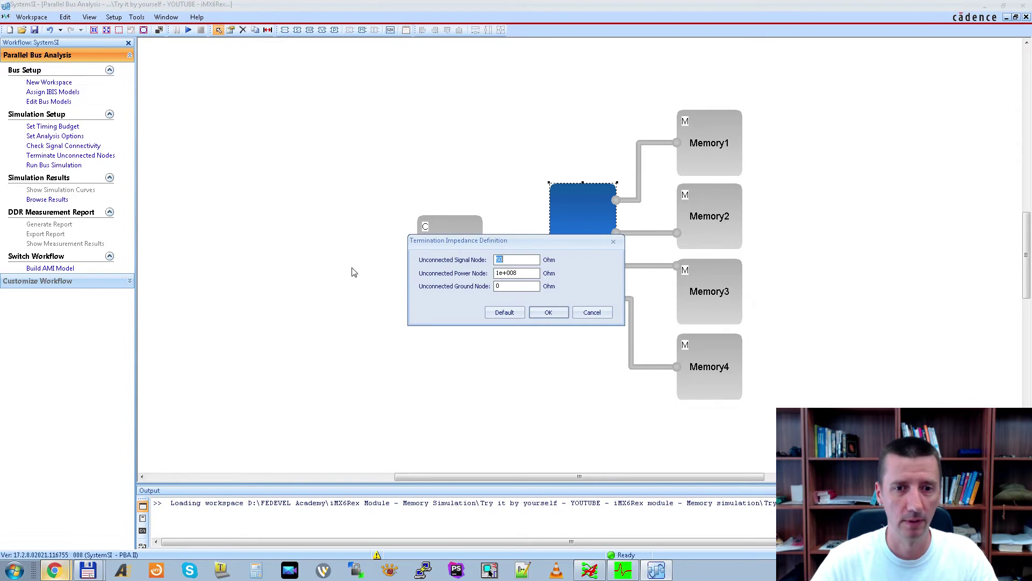
pyautogui.press('Tab')
pyautogui.hotkey('ctrl', 'c')
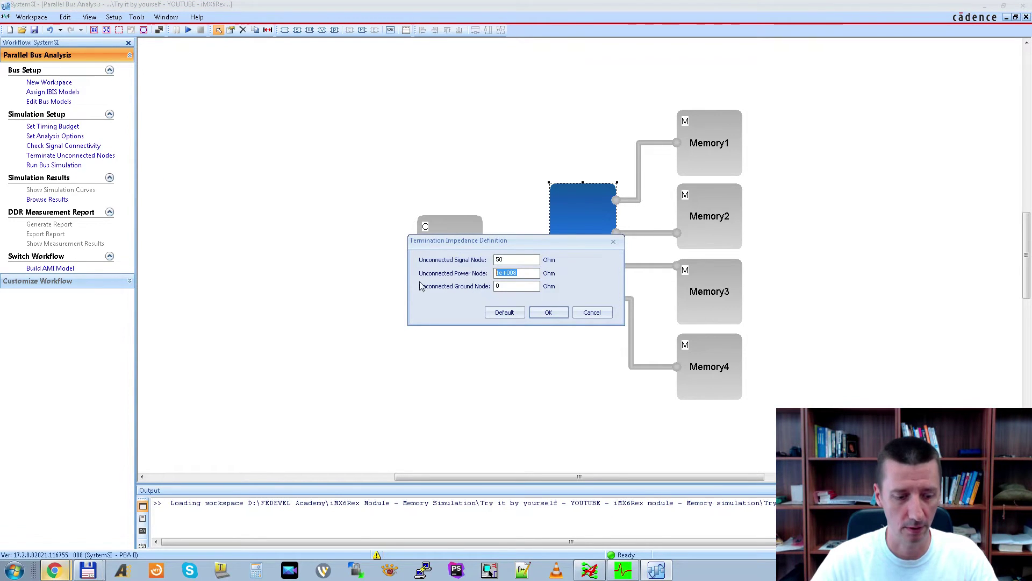
pyautogui.doubleClick(521, 260)
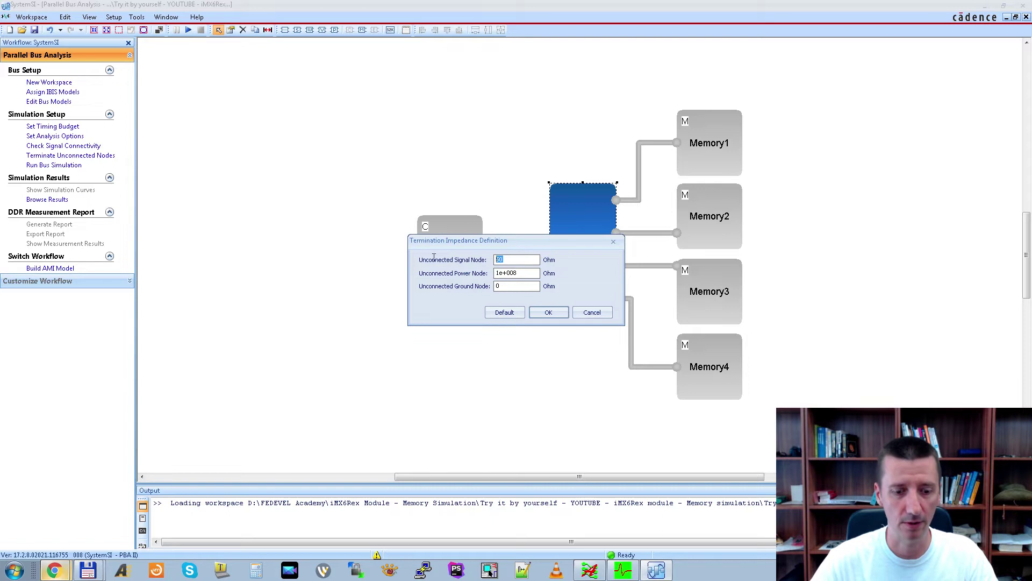
pyautogui.hotkey('ctrl', 'v')
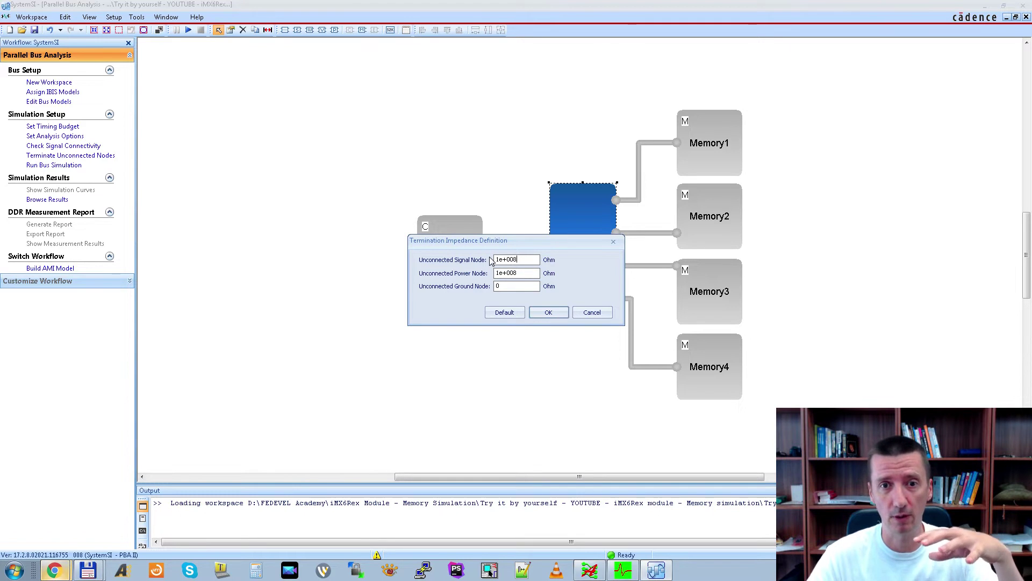
pyautogui.moveTo(526, 259); pyautogui.dragTo(448, 263)
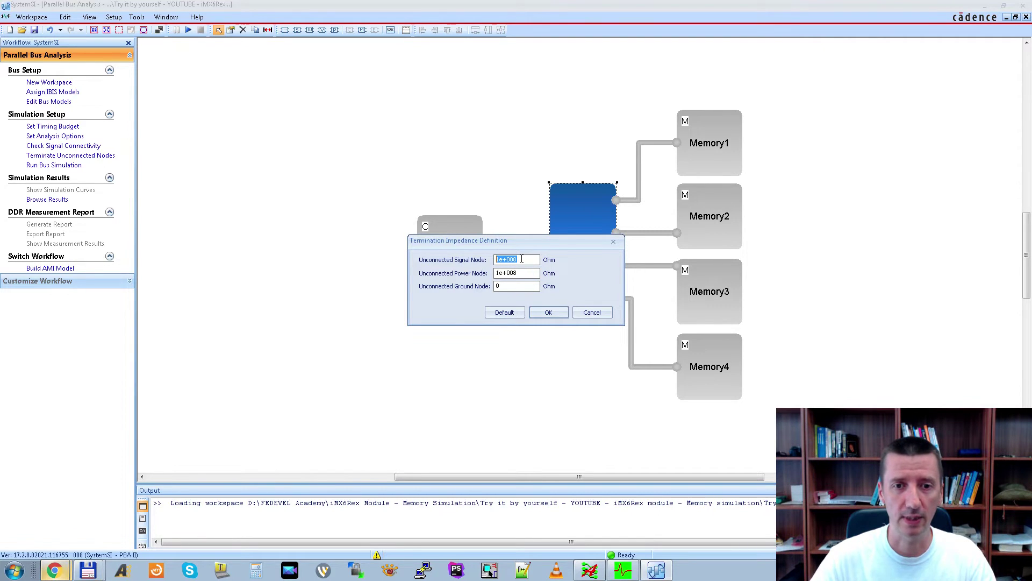
pyautogui.click(548, 314)
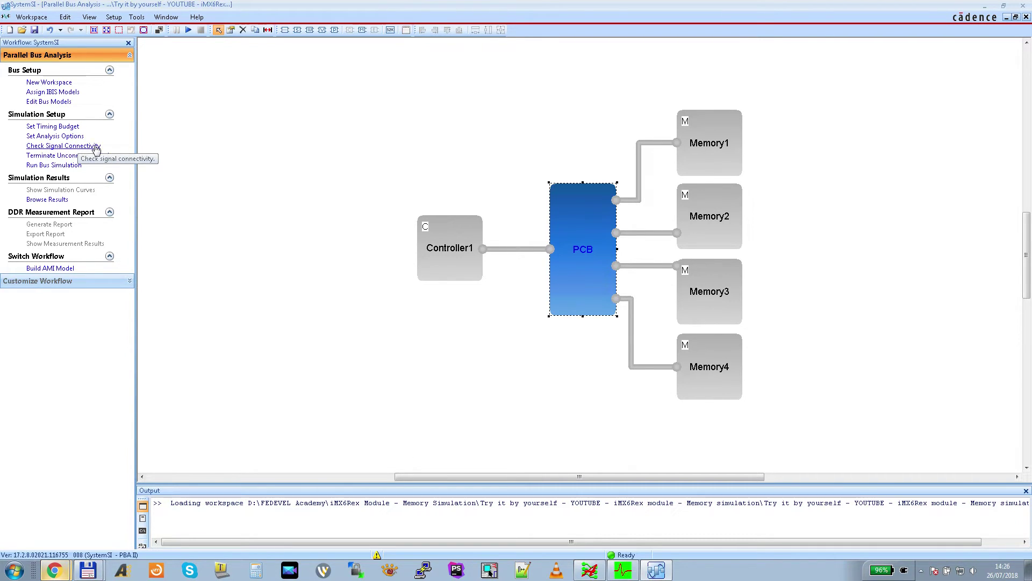
# Run the signal connectivity check and calculate the frequency response up to 1 GHz with 128 points.
pyautogui.click(61, 146)
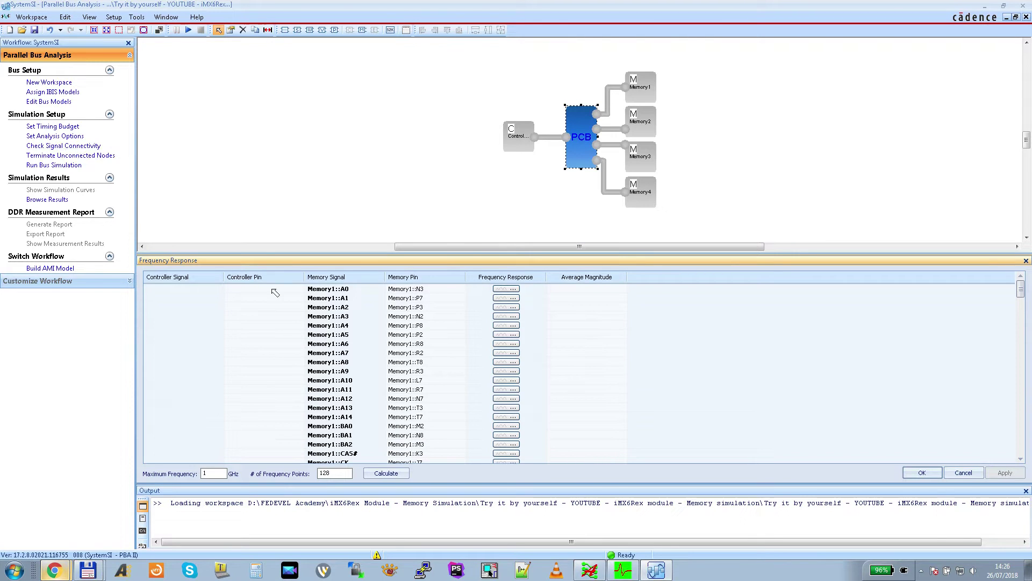
pyautogui.click(383, 474)
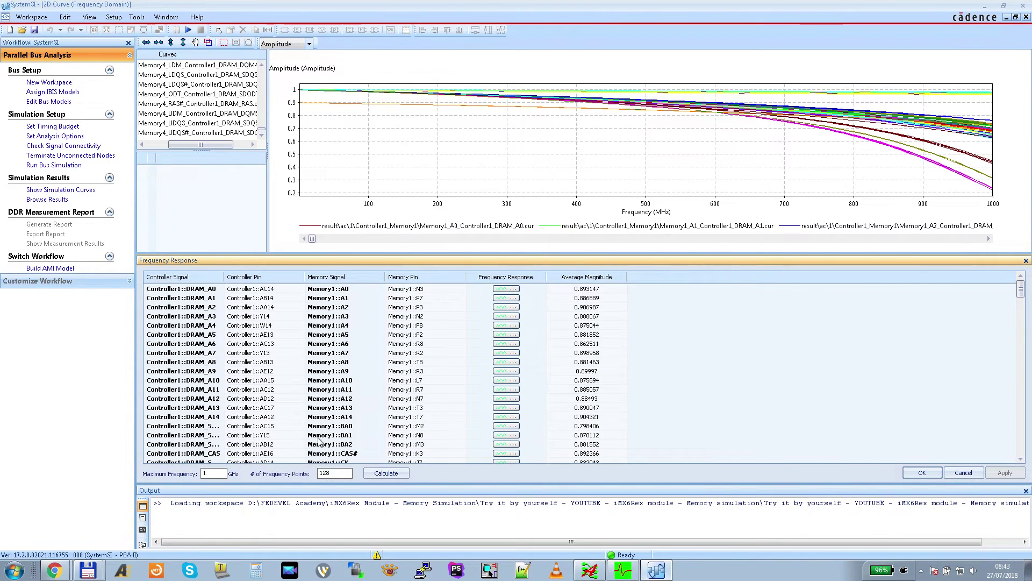
pyautogui.moveTo(1021, 293)
pyautogui.mouseDown()
pyautogui.moveTo(1021, 408)
pyautogui.moveTo(1014, 276)
pyautogui.mouseUp()
pyautogui.moveTo(525, 99)
pyautogui.moveTo(969, 142)
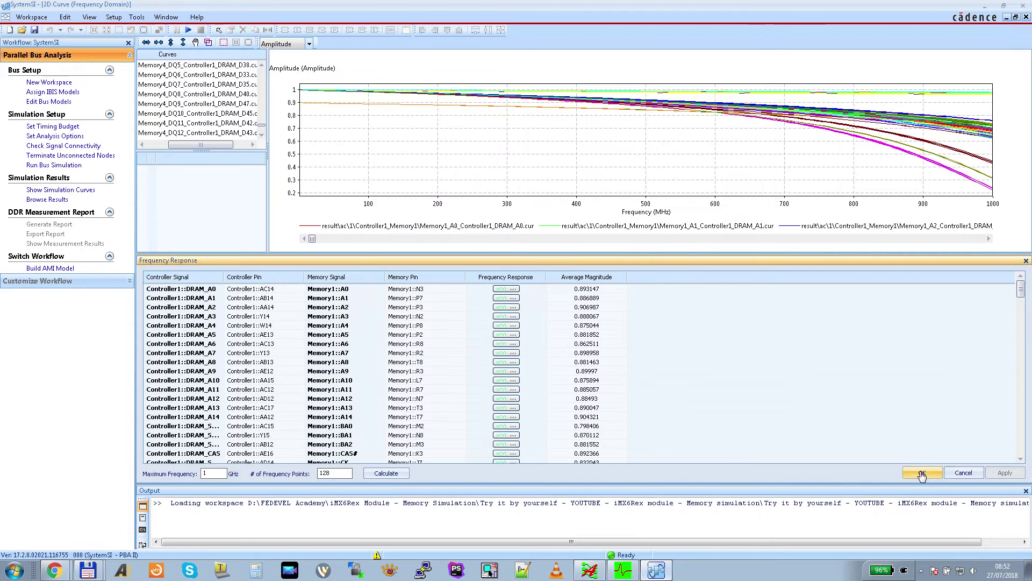
# Set the data rate to 1.066 Gbps and load default Write and Read timing budgets.
pyautogui.click(921, 474)
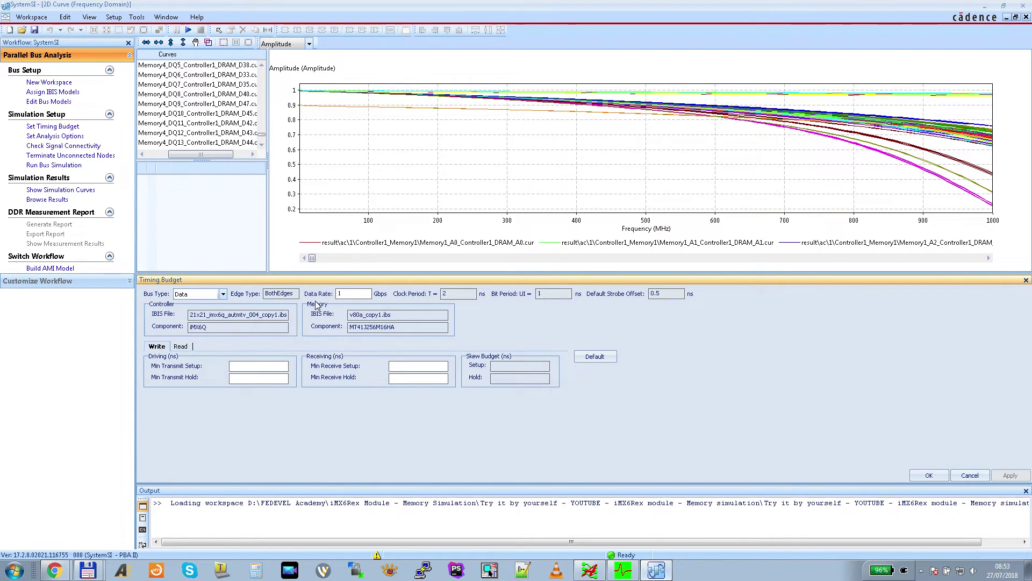
pyautogui.click(360, 294)
pyautogui.write('.0')
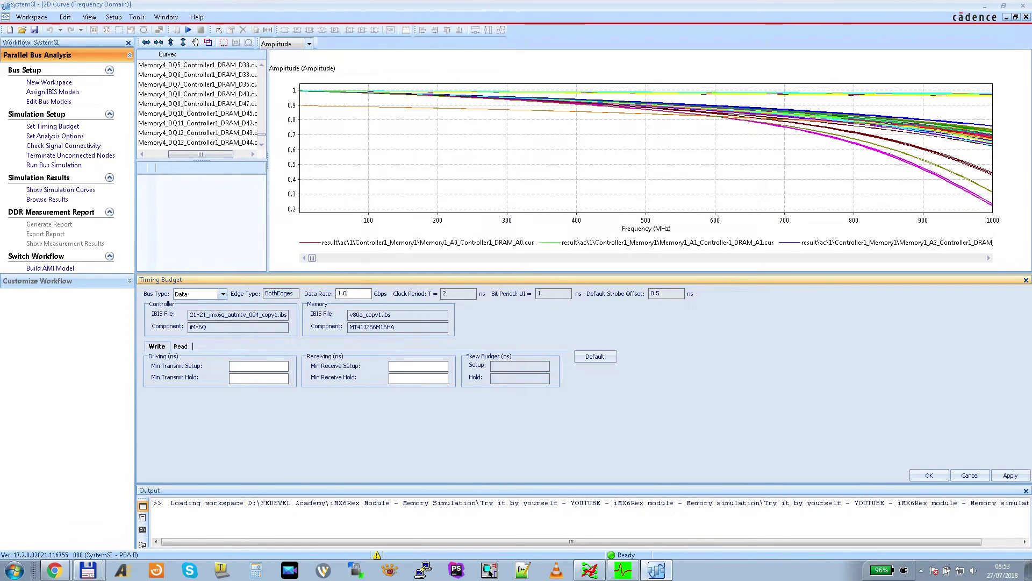
pyautogui.write('66')
pyautogui.click(595, 357)
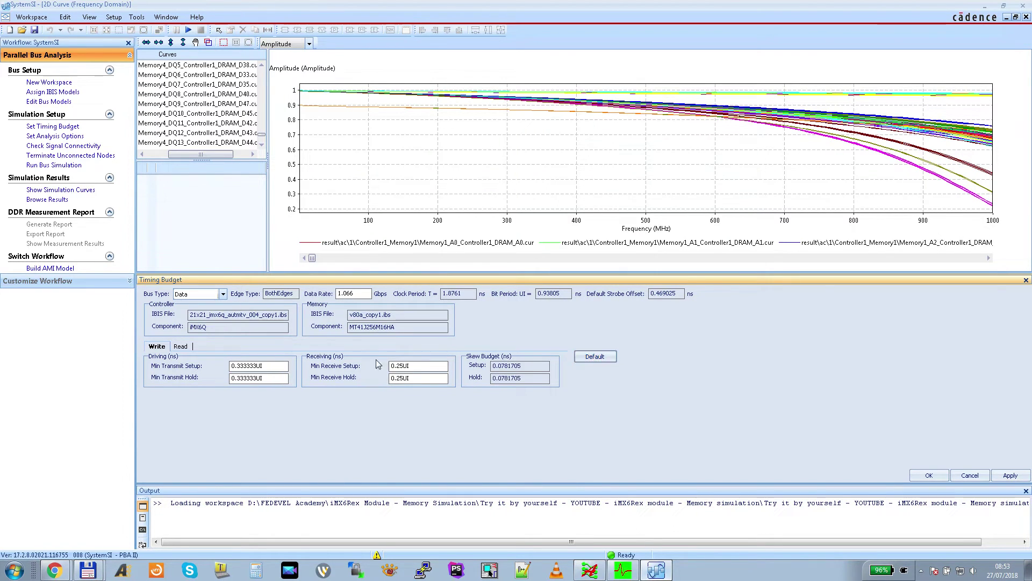
pyautogui.click(183, 348)
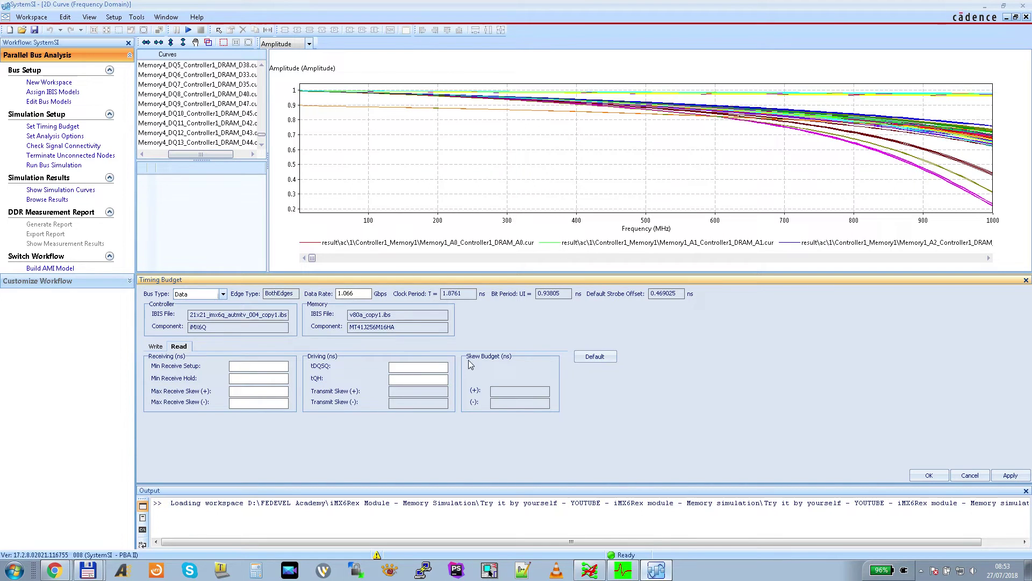
pyautogui.click(593, 361)
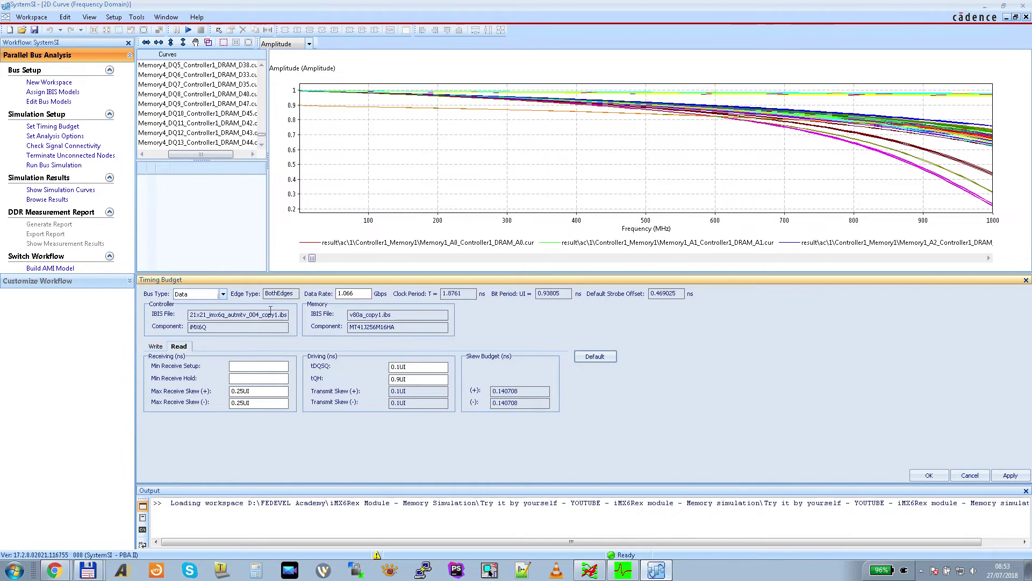
# Load default timing budgets for the AddCmd and Ctrl bus types.
pyautogui.click(222, 295)
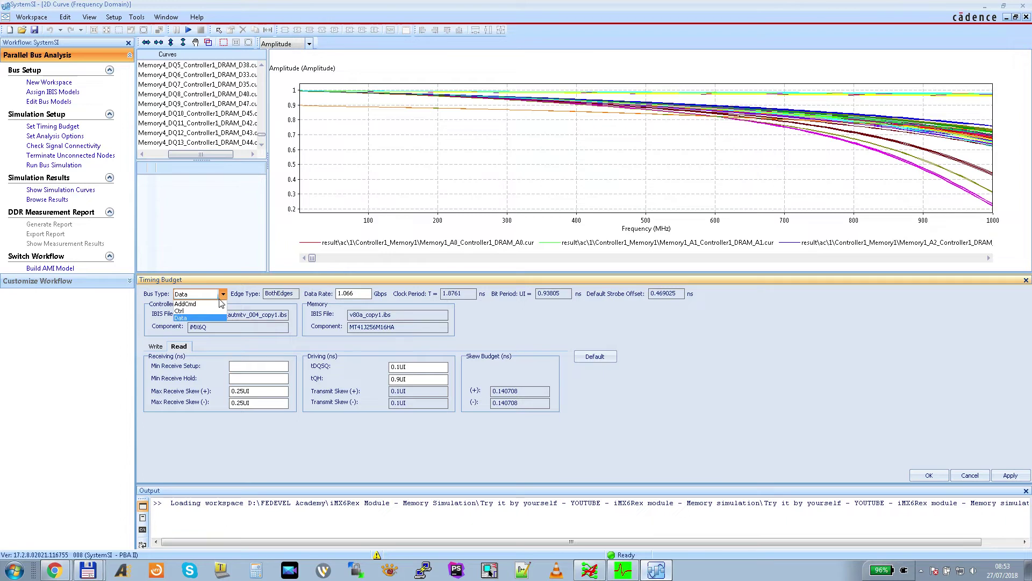
pyautogui.click(217, 304)
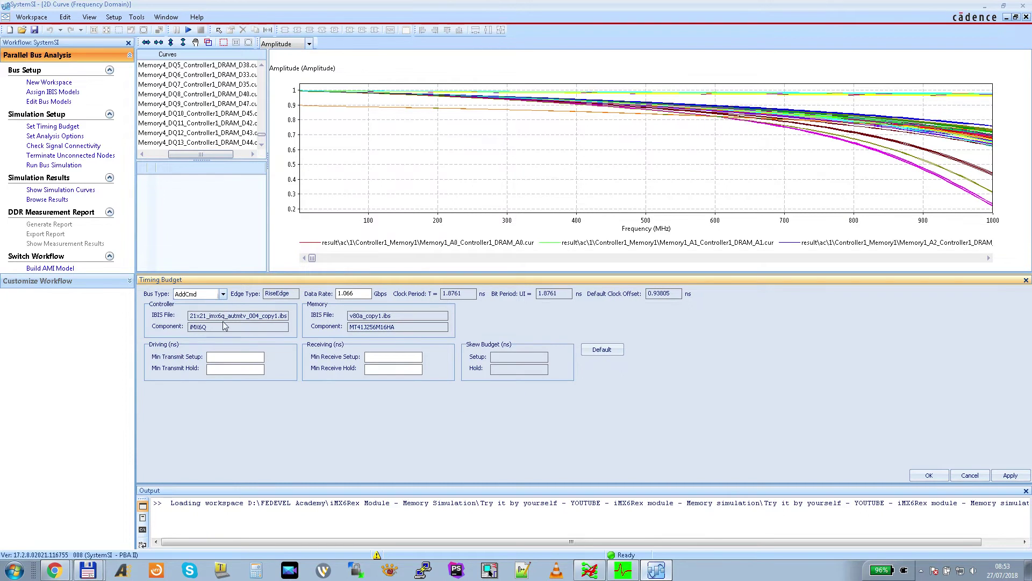
pyautogui.click(603, 351)
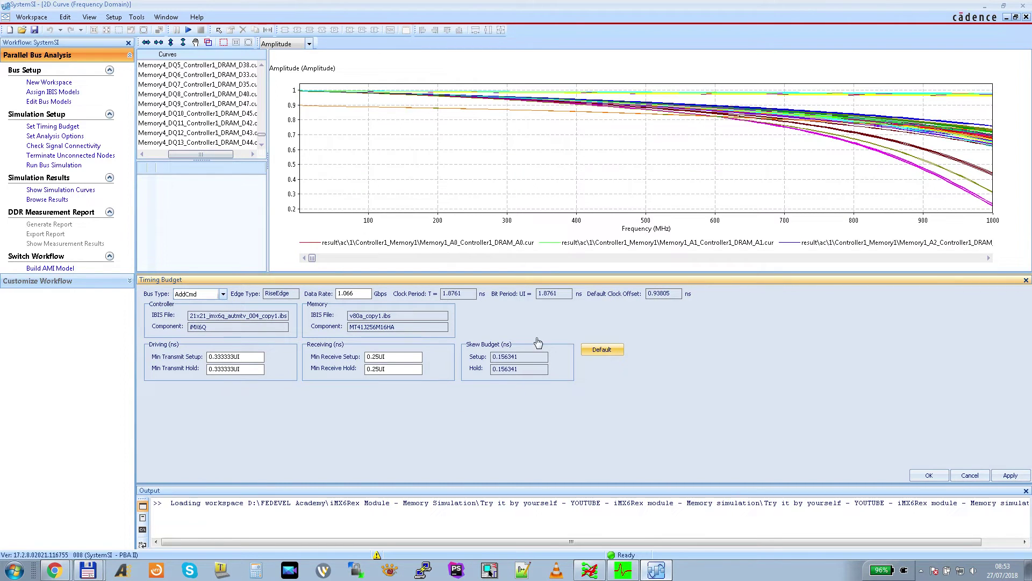
pyautogui.click(223, 294)
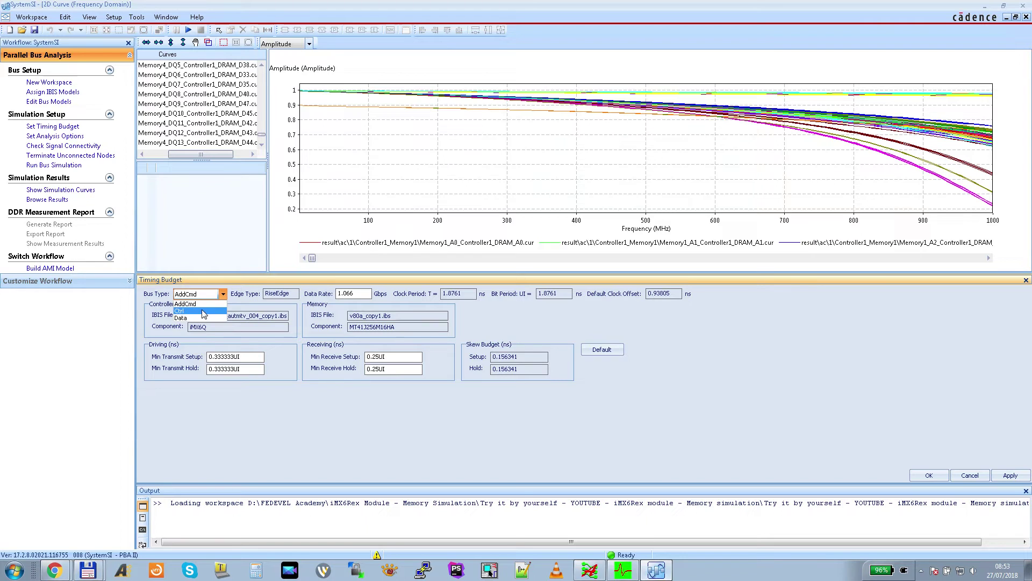
pyautogui.click(204, 312)
pyautogui.click(602, 350)
# Return to the Data bus Write budget, save the timing budget, and reopen its settings.
pyautogui.click(223, 294)
pyautogui.click(213, 305)
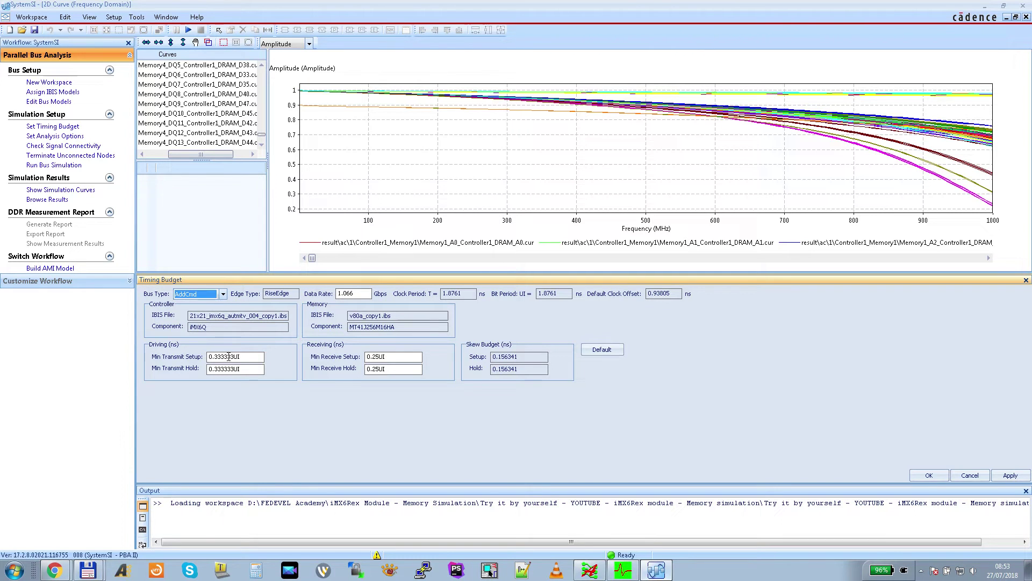
pyautogui.click(223, 294)
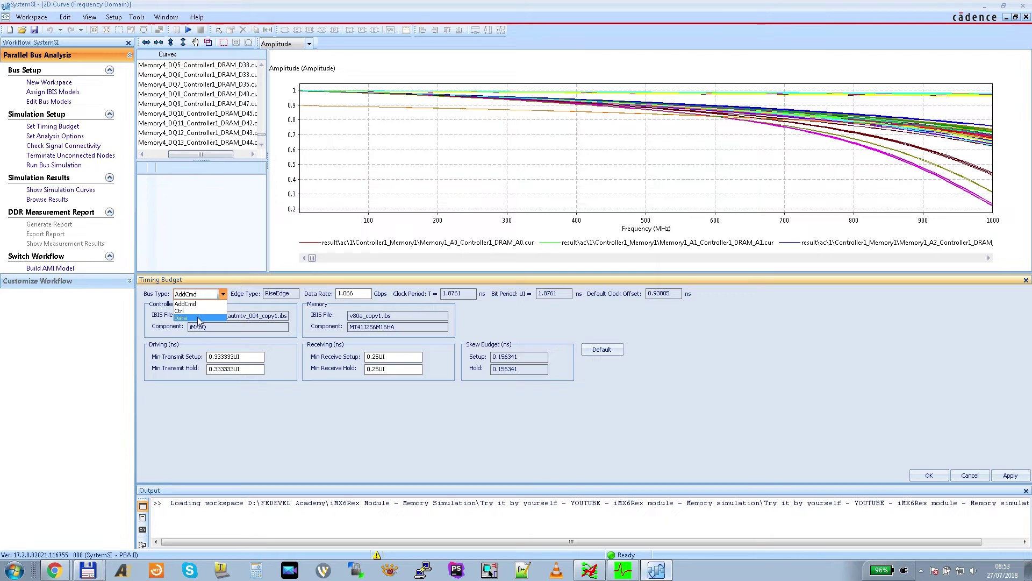
pyautogui.click(198, 317)
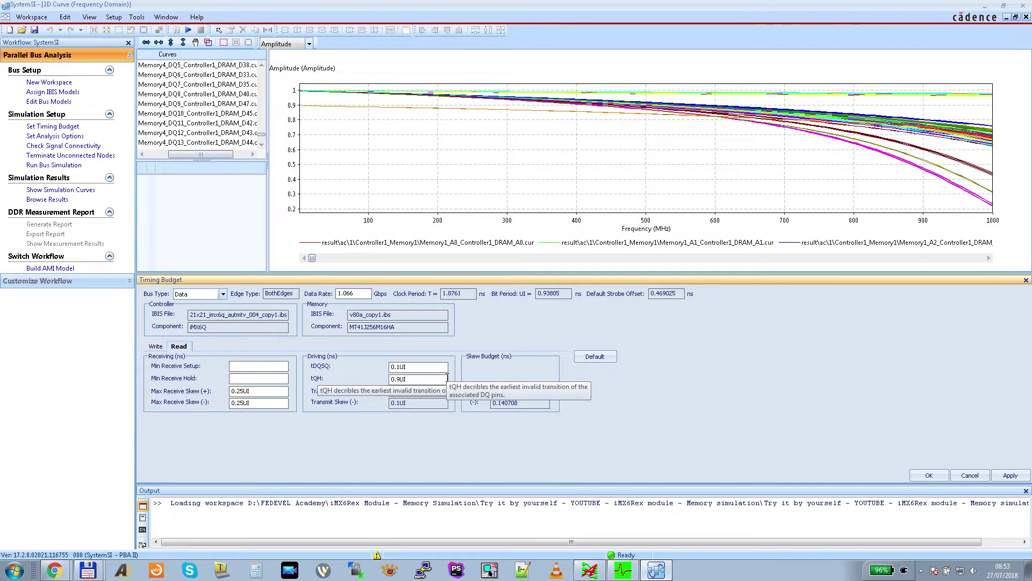
pyautogui.click(157, 346)
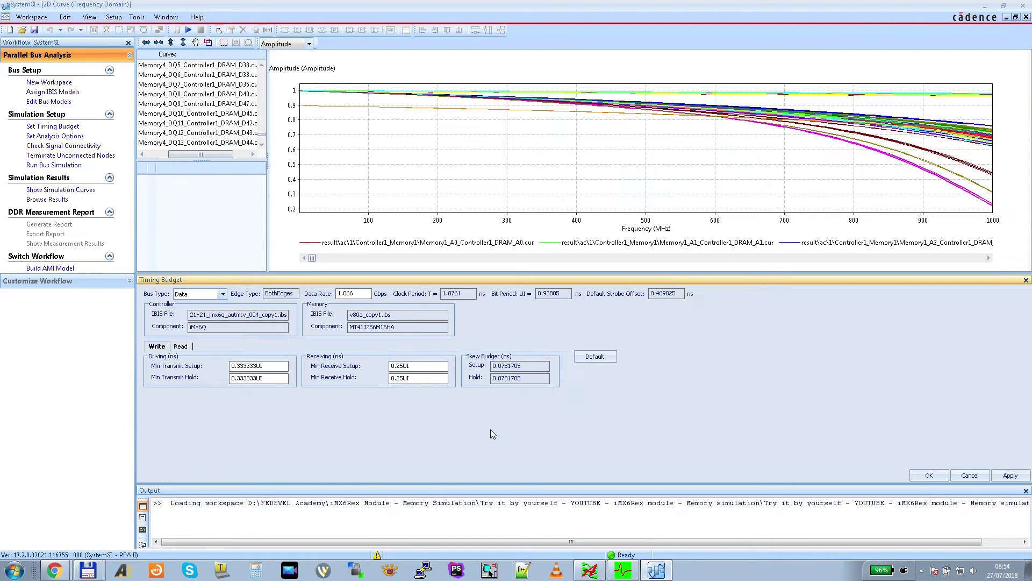
pyautogui.click(930, 476)
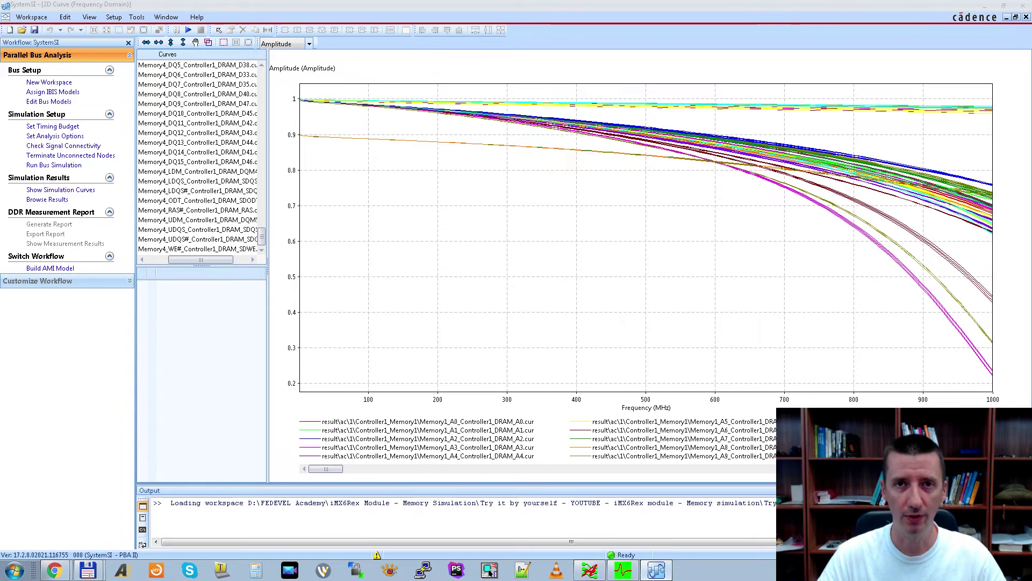
pyautogui.click(53, 126)
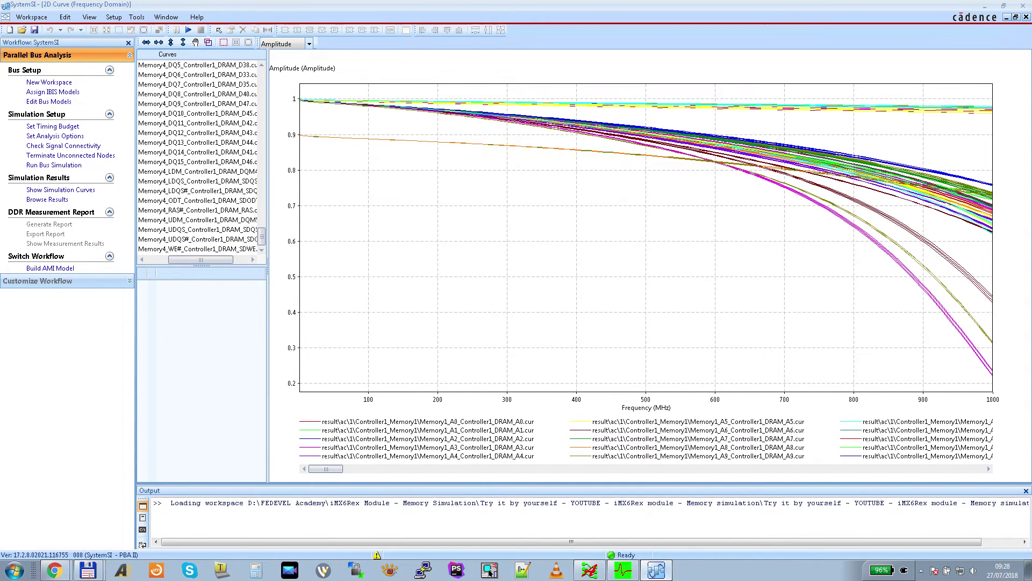
pyautogui.click(55, 137)
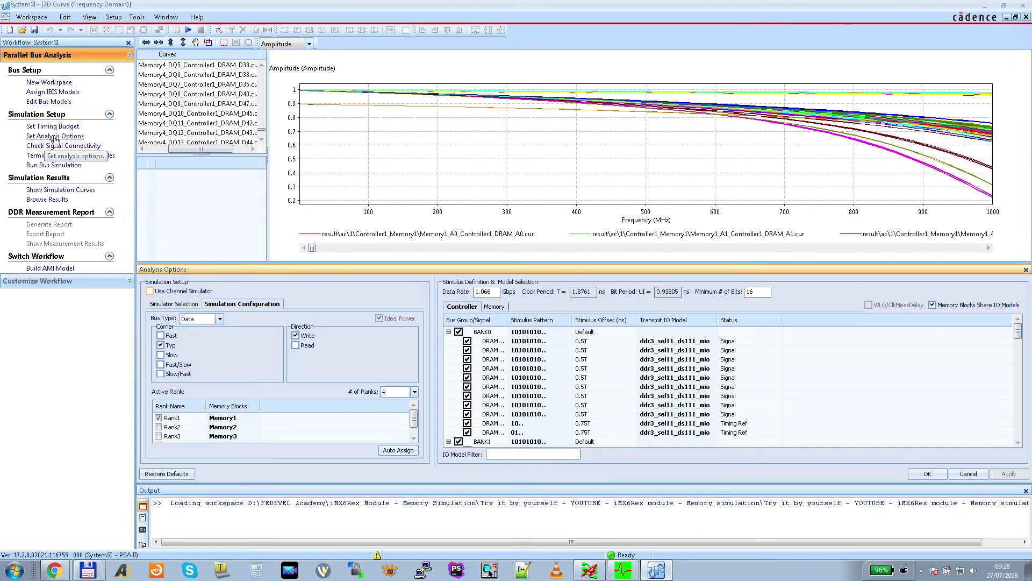
pyautogui.click(179, 306)
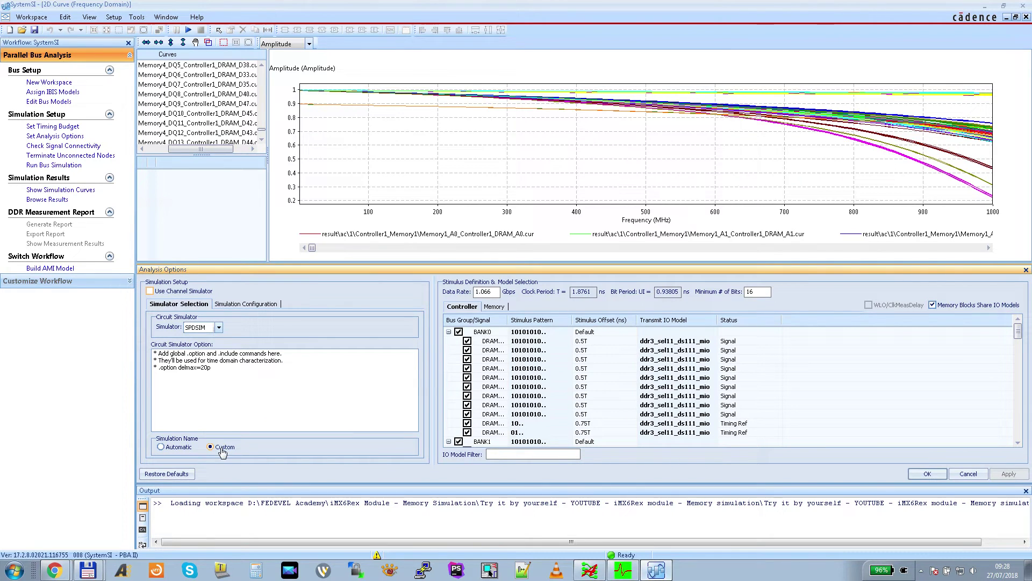
pyautogui.click(240, 306)
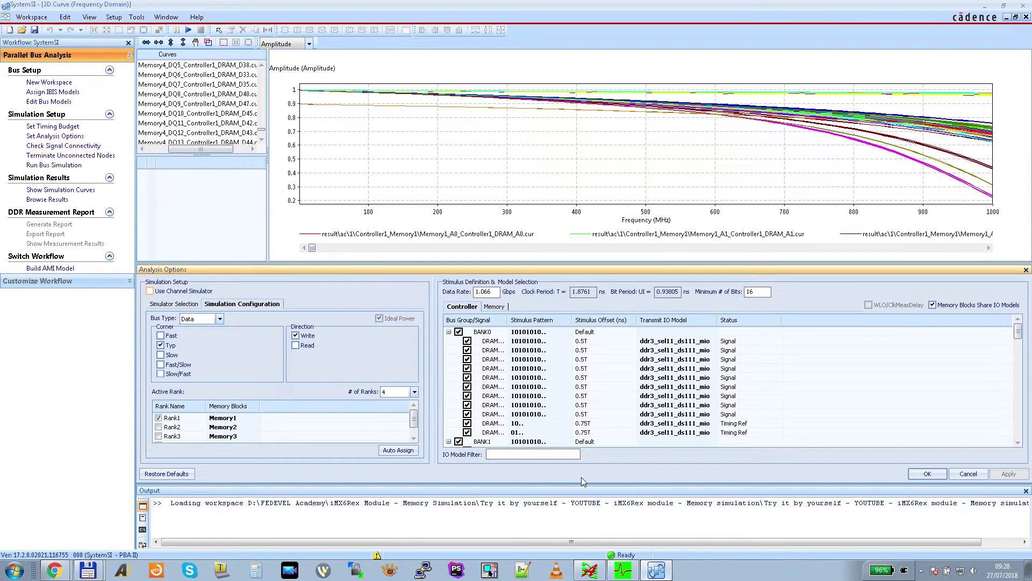
pyautogui.click(927, 480)
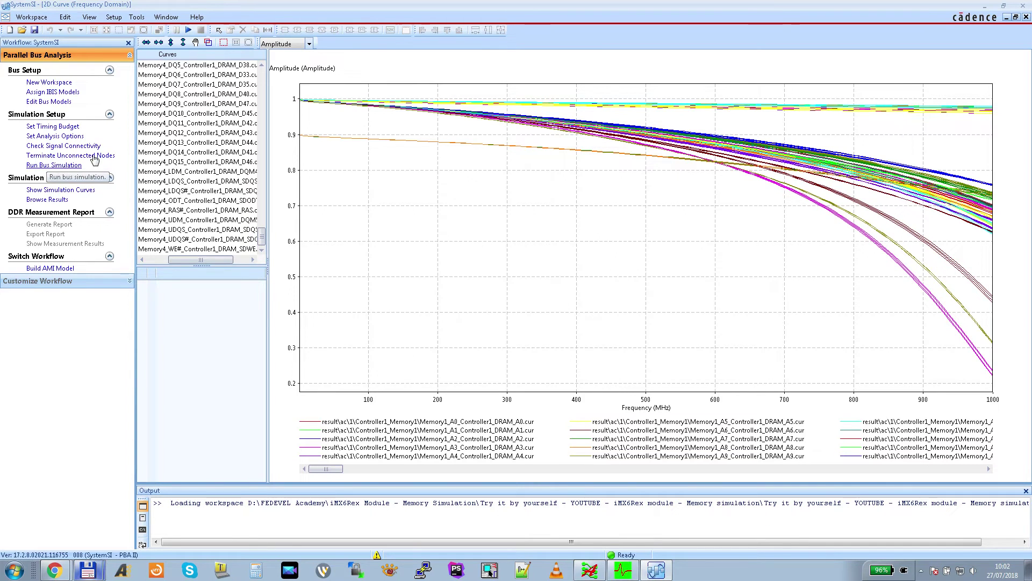
# Start a new bus simulation and decline the Timing Budget verification prompt.
pyautogui.click(189, 30)
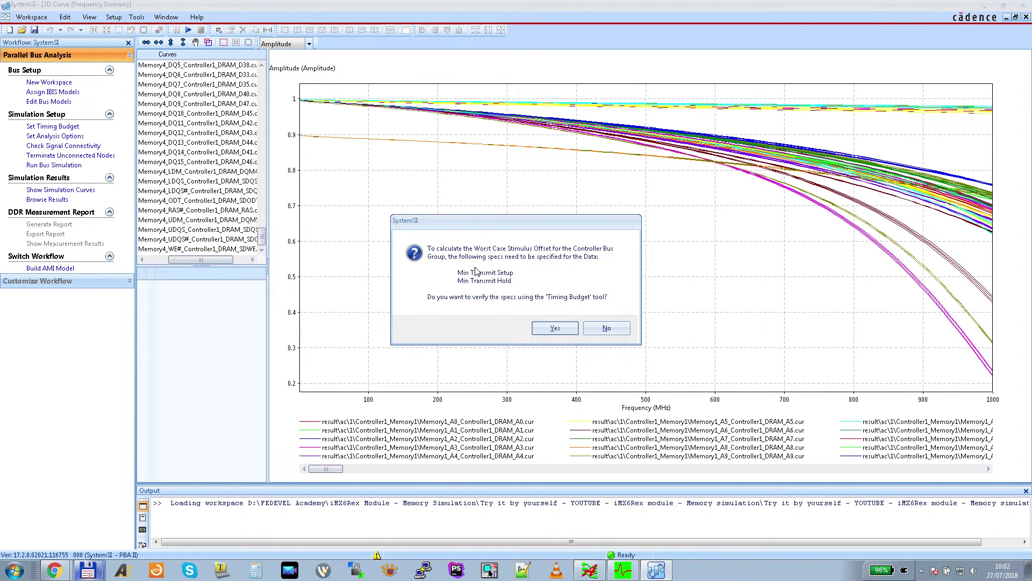
pyautogui.click(611, 328)
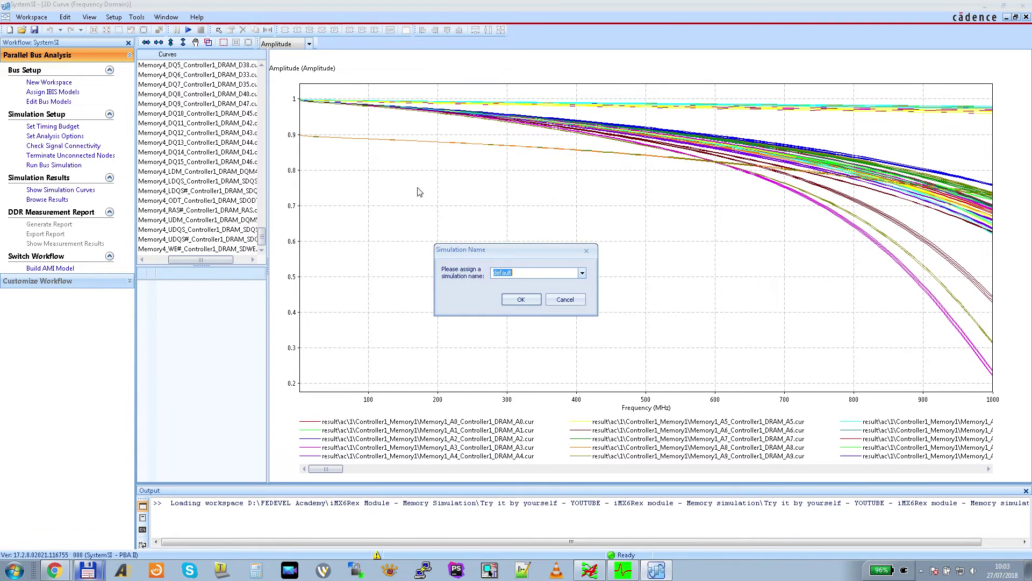
# Launch the simulation named 'default' and maximize the 2D Curves time-variation window.
pyautogui.click(519, 304)
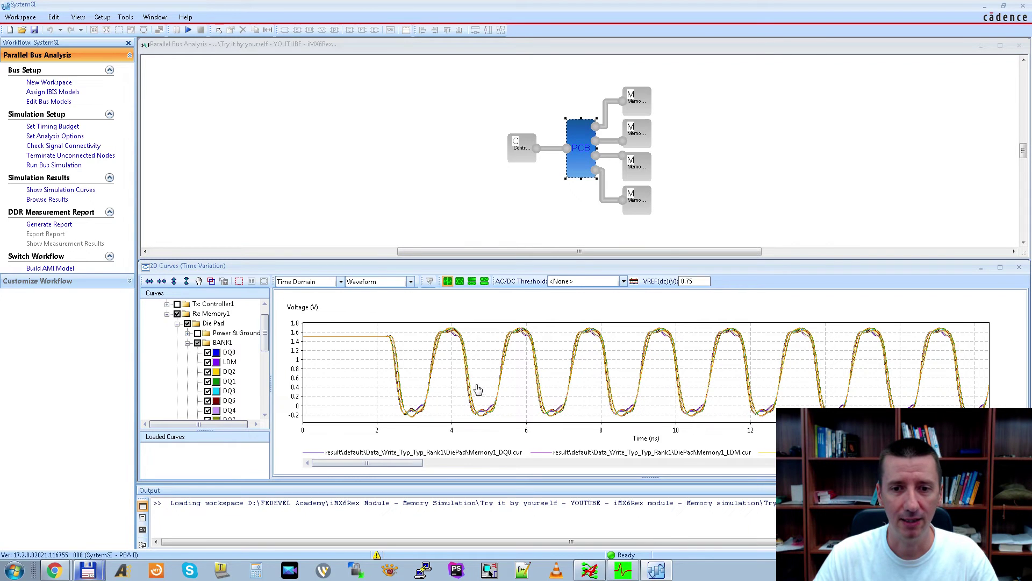
pyautogui.doubleClick(735, 269)
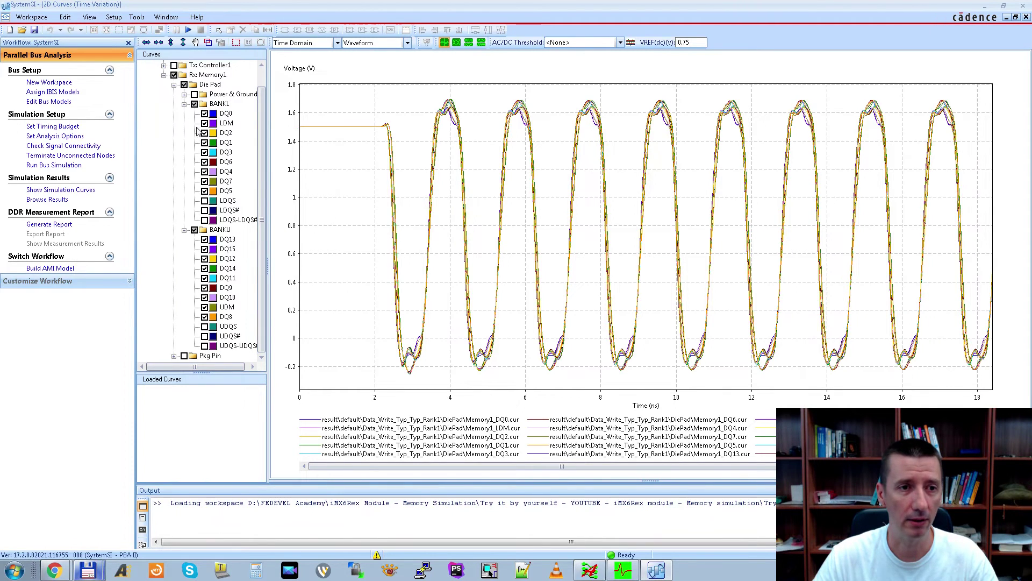
# Toggle the BANKL and BANKU curves, leaving only the DQ0 and LDM waveforms shown.
pyautogui.click(204, 114)
pyautogui.click(205, 124)
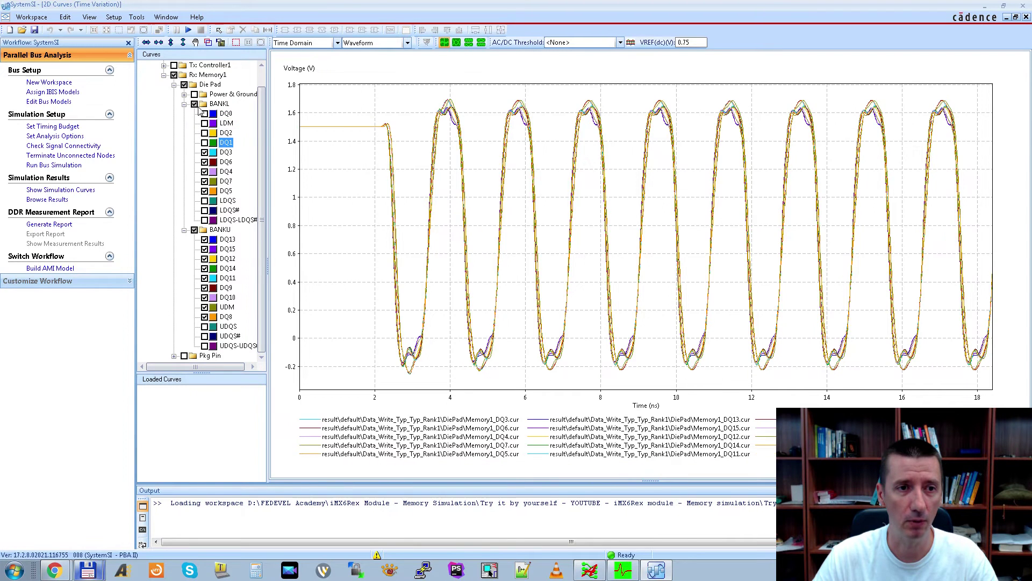
pyautogui.click(194, 105)
pyautogui.click(194, 105)
pyautogui.click(194, 230)
pyautogui.click(194, 230)
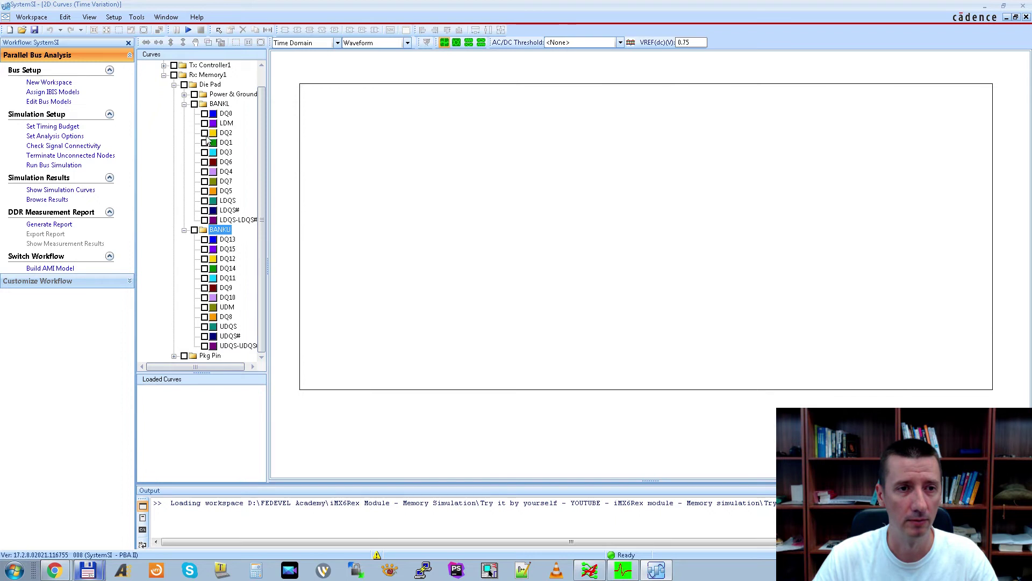
pyautogui.click(205, 114)
pyautogui.click(205, 124)
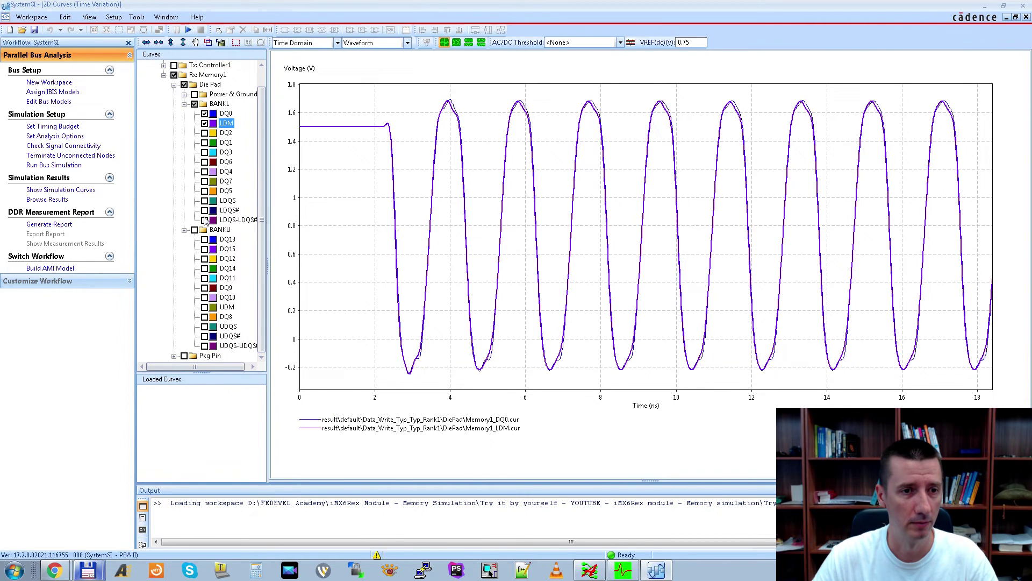
# Show all BANKL curves except the LDQS, LDQS# and LDQS-LDQS# strobe curves.
pyautogui.click(205, 220)
pyautogui.click(205, 211)
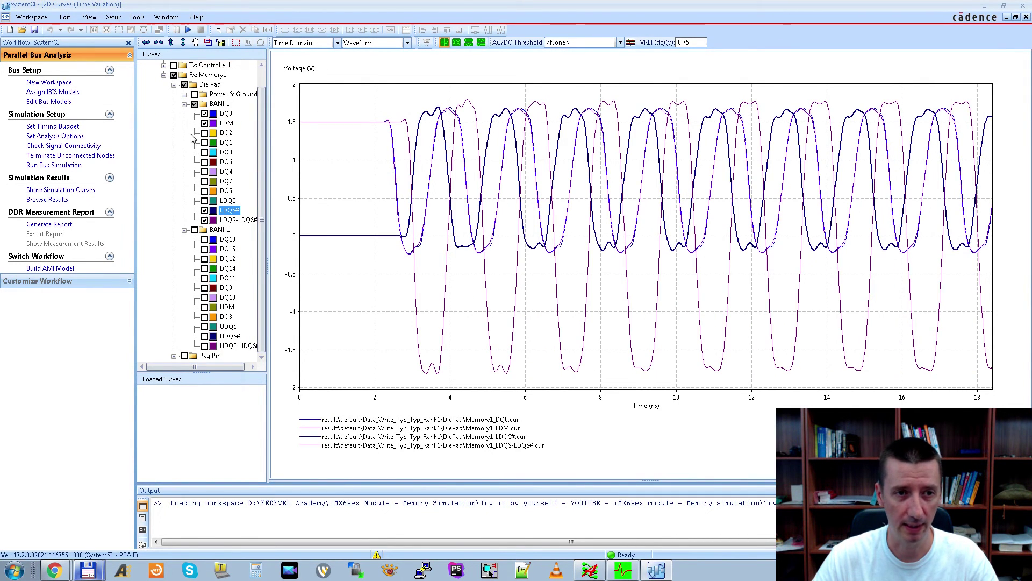
pyautogui.click(205, 221)
pyautogui.click(205, 201)
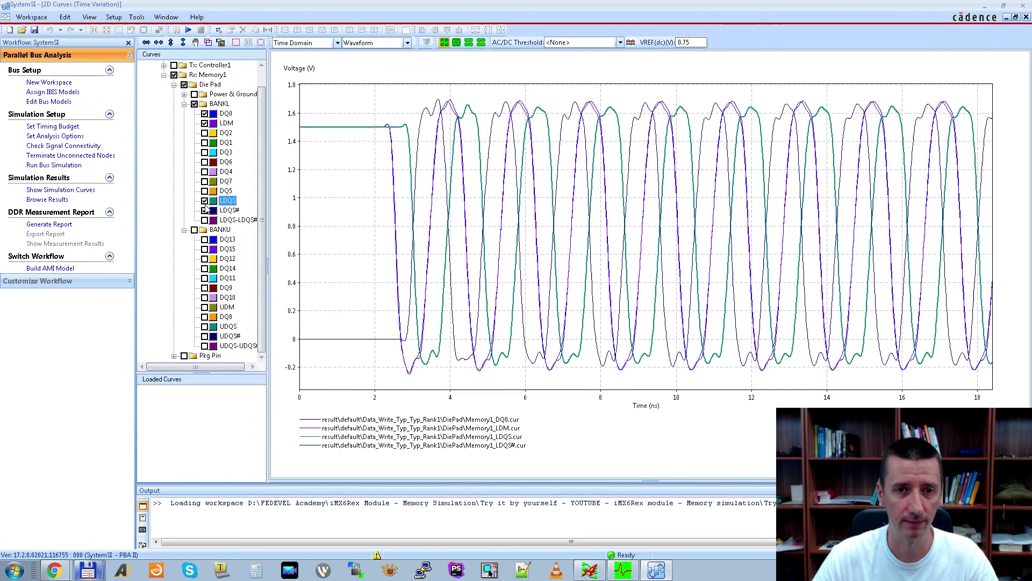
pyautogui.click(194, 104)
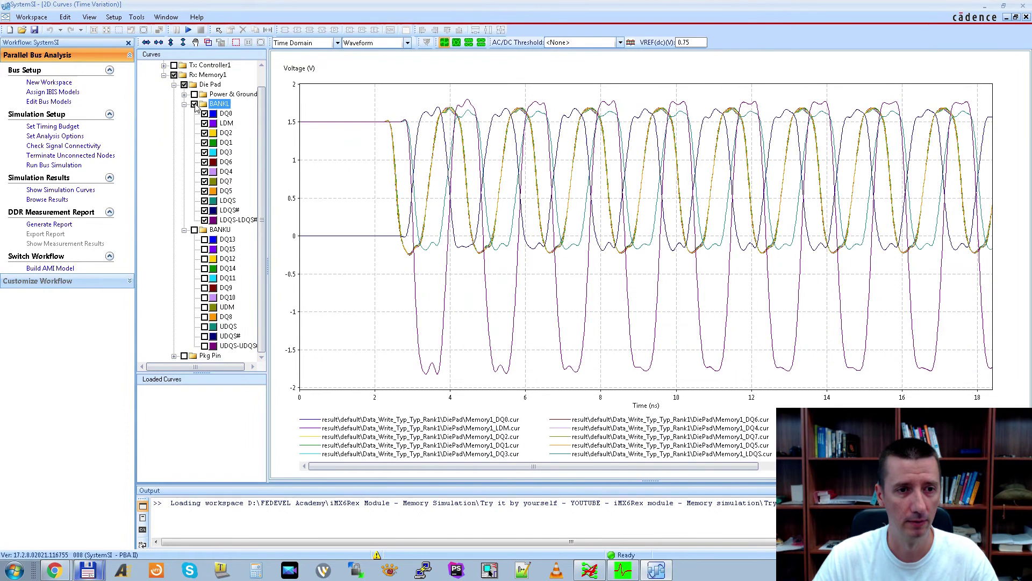
pyautogui.click(204, 201)
pyautogui.click(204, 211)
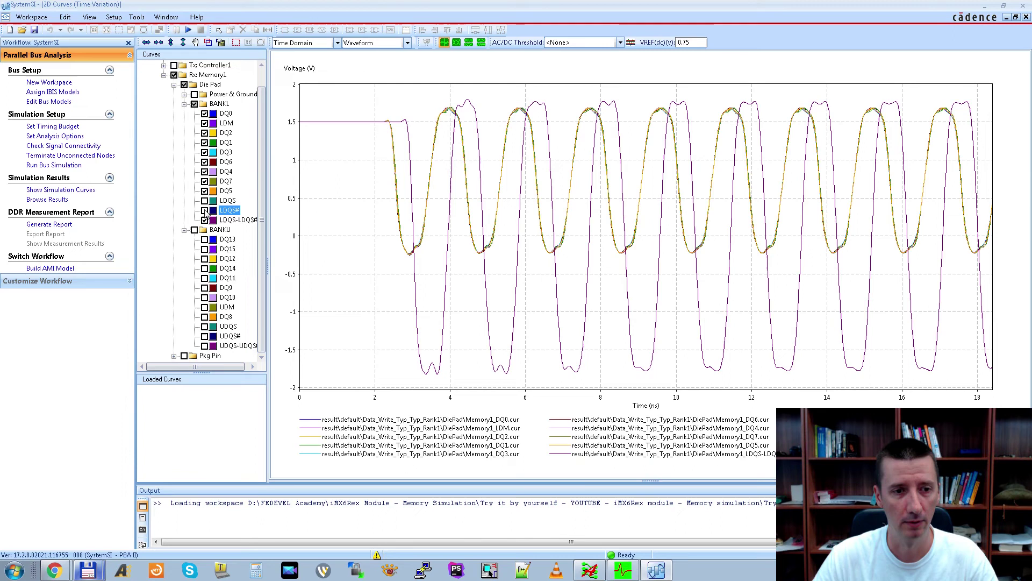
pyautogui.click(205, 220)
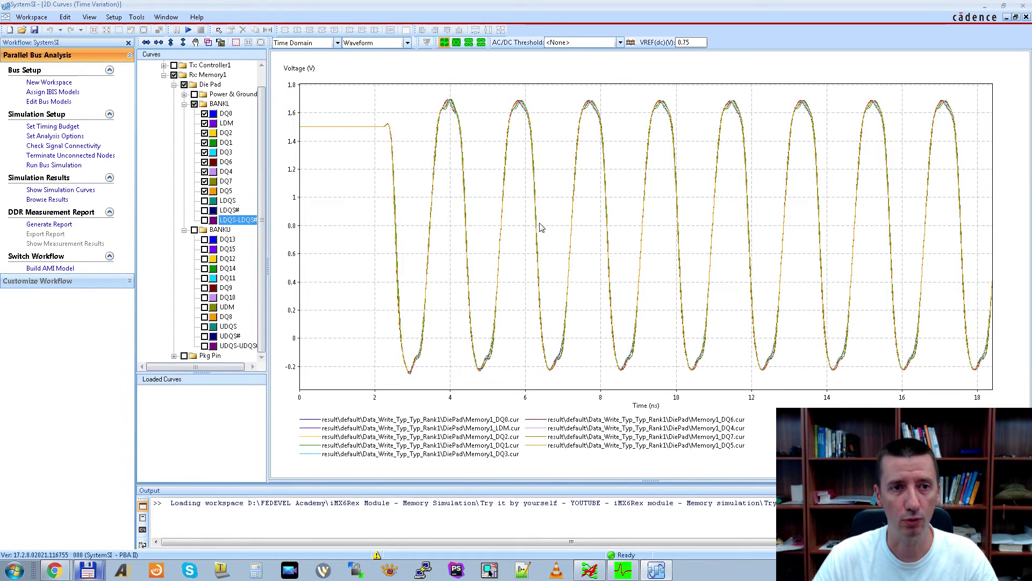
# Fit all waveform data in the plot and switch it to an eye diagram.
pyautogui.click(159, 46)
pyautogui.click(160, 46)
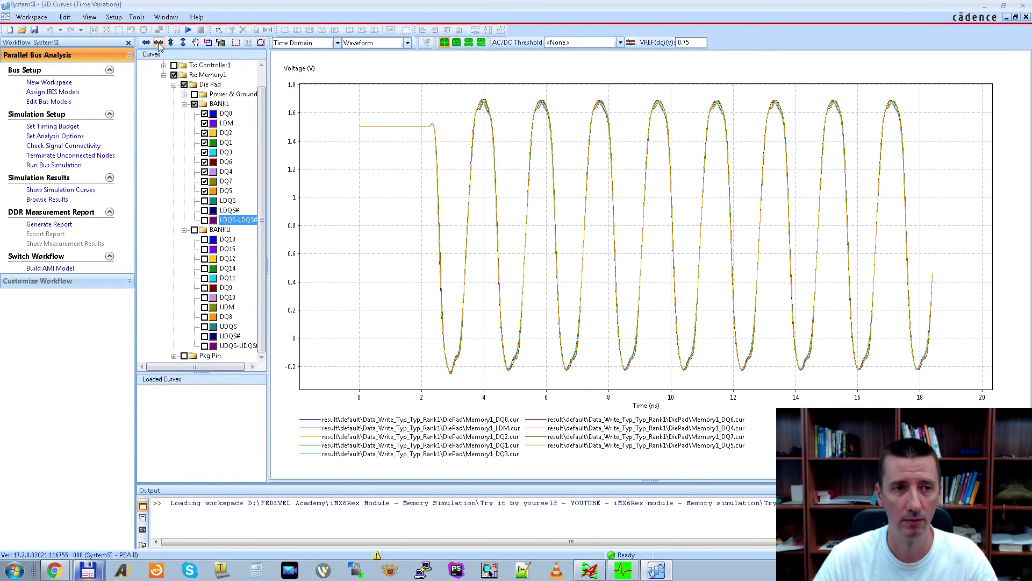
pyautogui.click(150, 46)
pyautogui.click(149, 46)
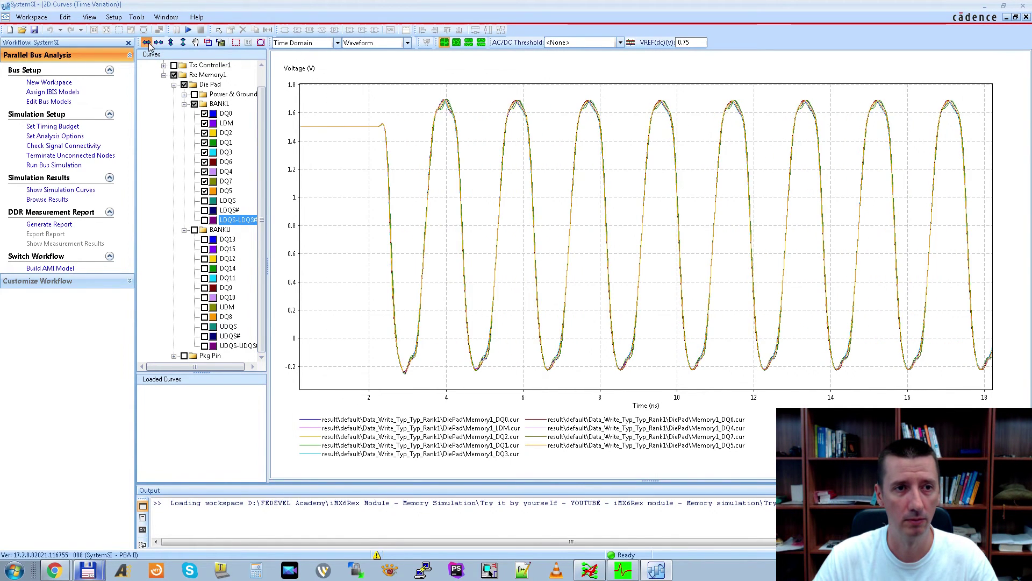
pyautogui.click(149, 46)
pyautogui.click(183, 46)
pyautogui.click(184, 46)
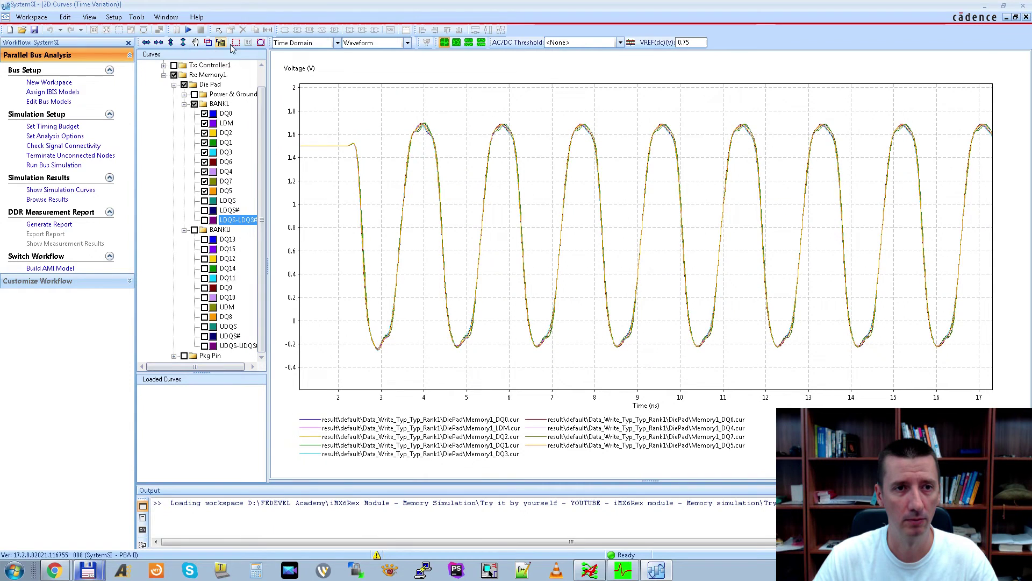
pyautogui.click(260, 43)
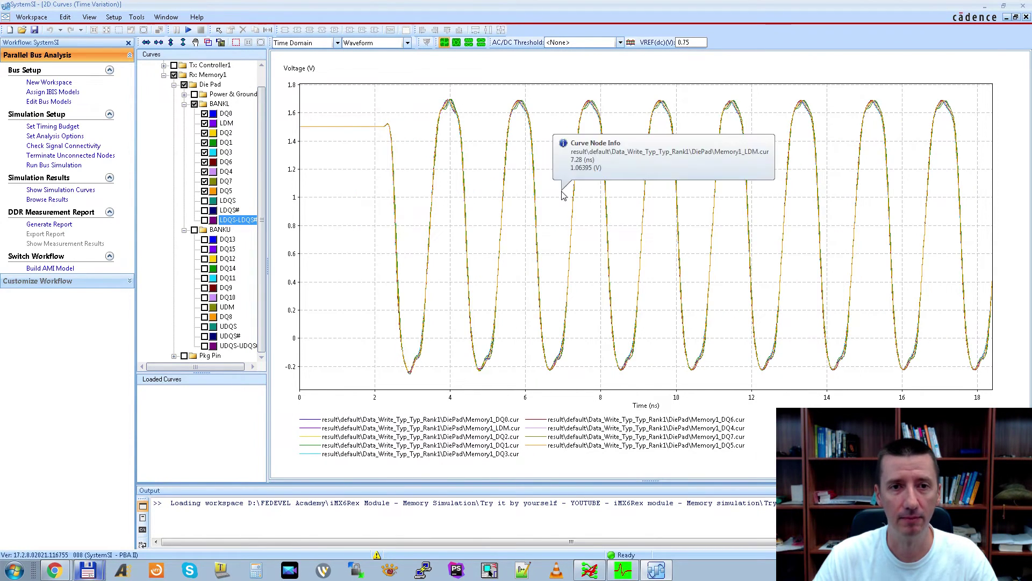
pyautogui.click(456, 43)
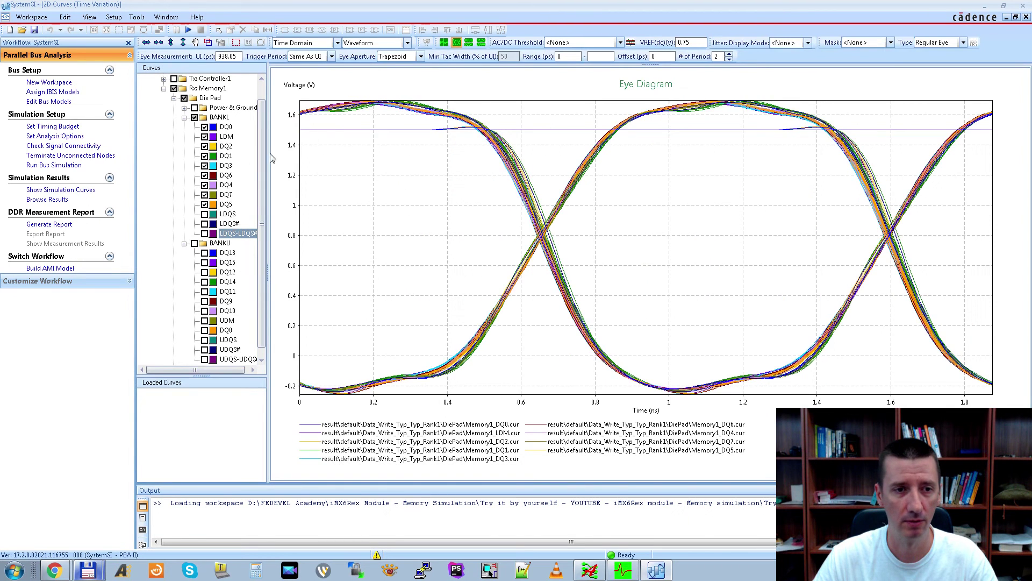
# Set the eye trigger period to TimingRef, showing LDQS and LDQS# only while choosing it.
pyautogui.click(205, 214)
pyautogui.click(205, 224)
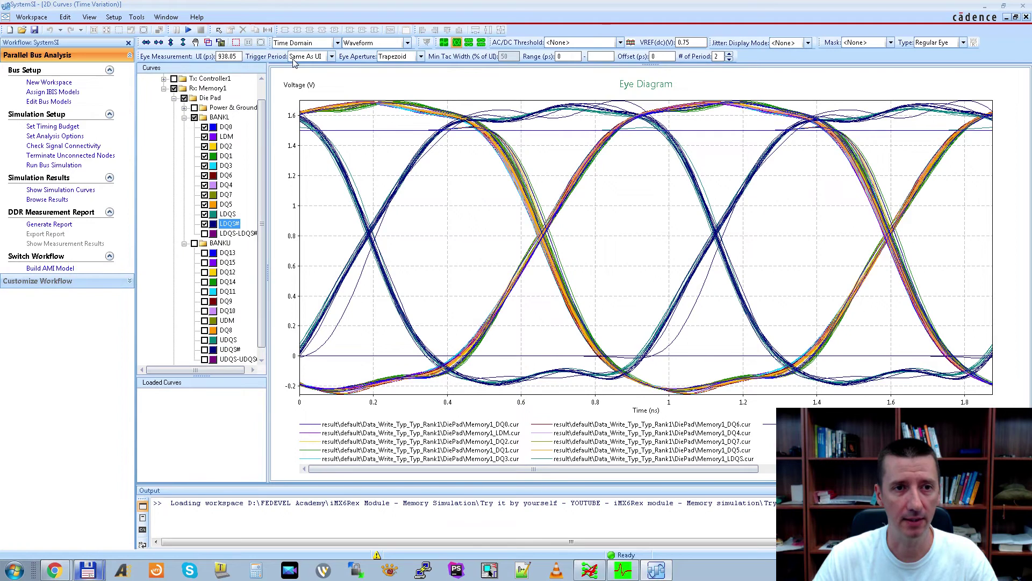
pyautogui.click(327, 57)
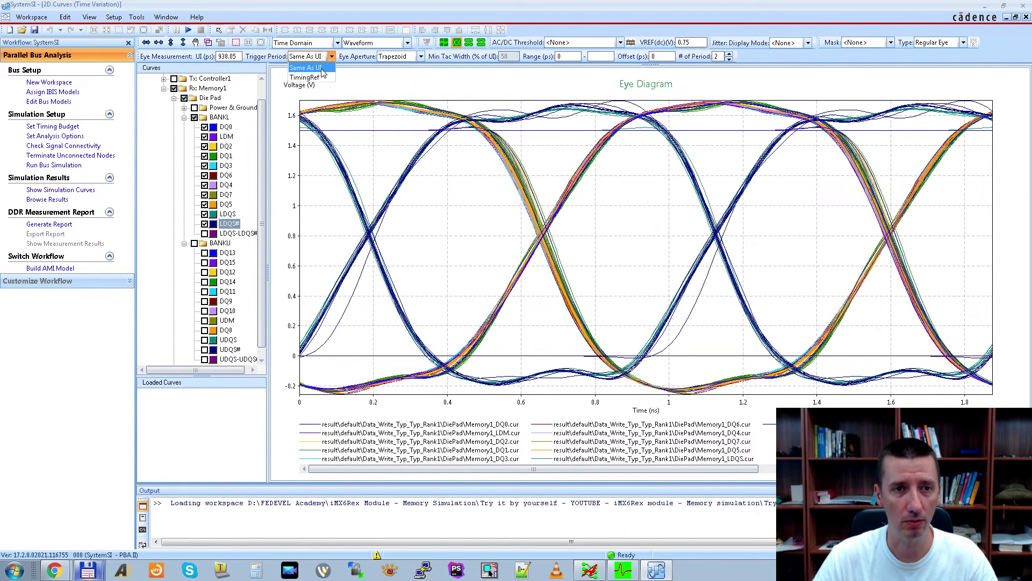
pyautogui.click(307, 78)
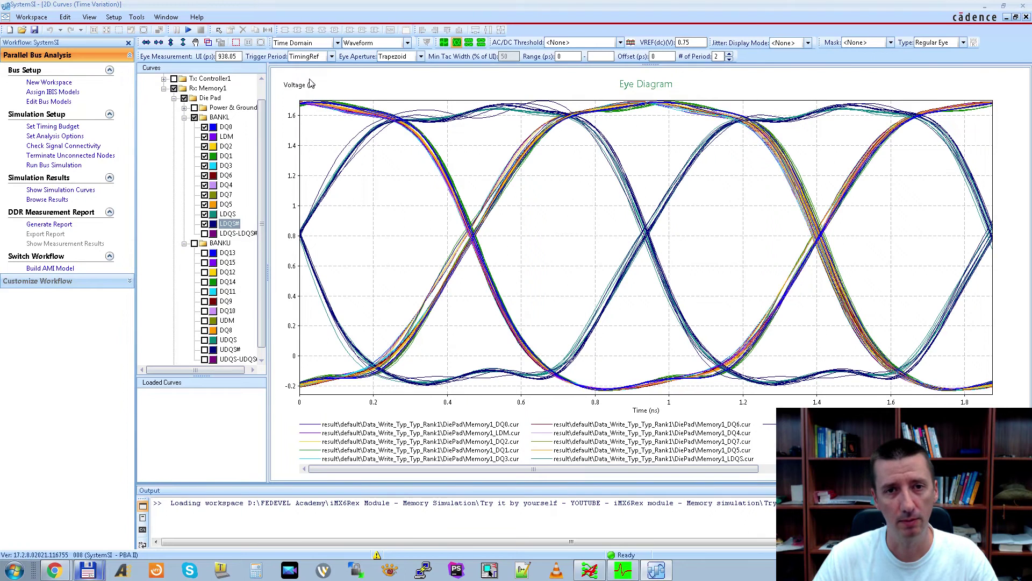
pyautogui.click(205, 224)
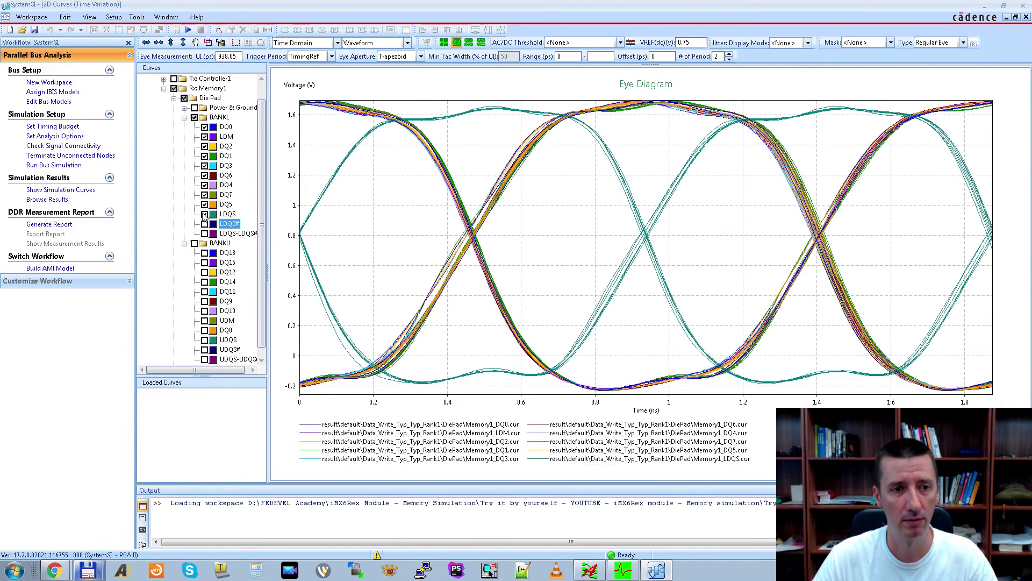
pyautogui.click(204, 214)
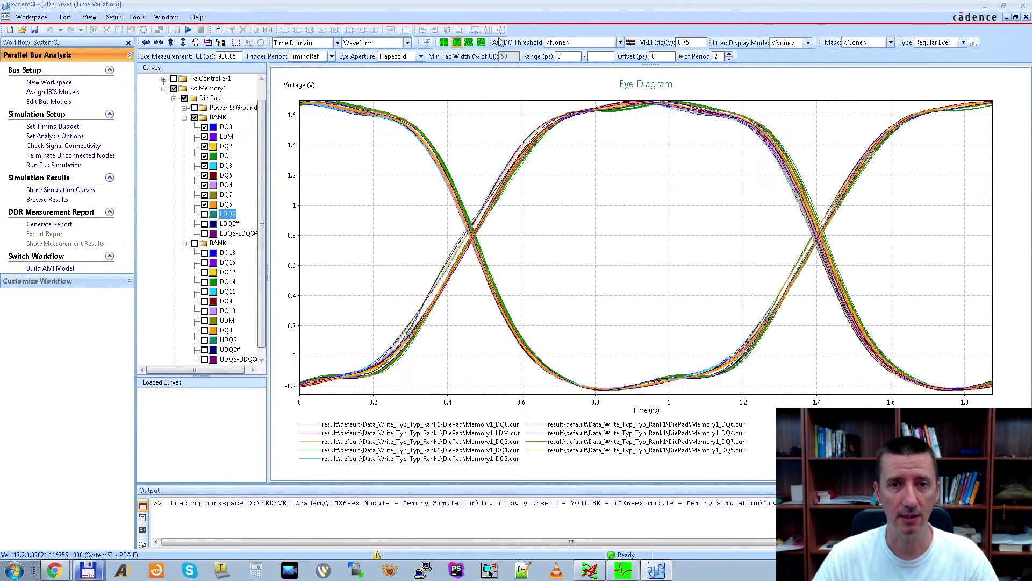
# Choose DDR3(AC175/DC100) thresholds and display the input thresholds and aperture on the eye.
pyautogui.click(621, 43)
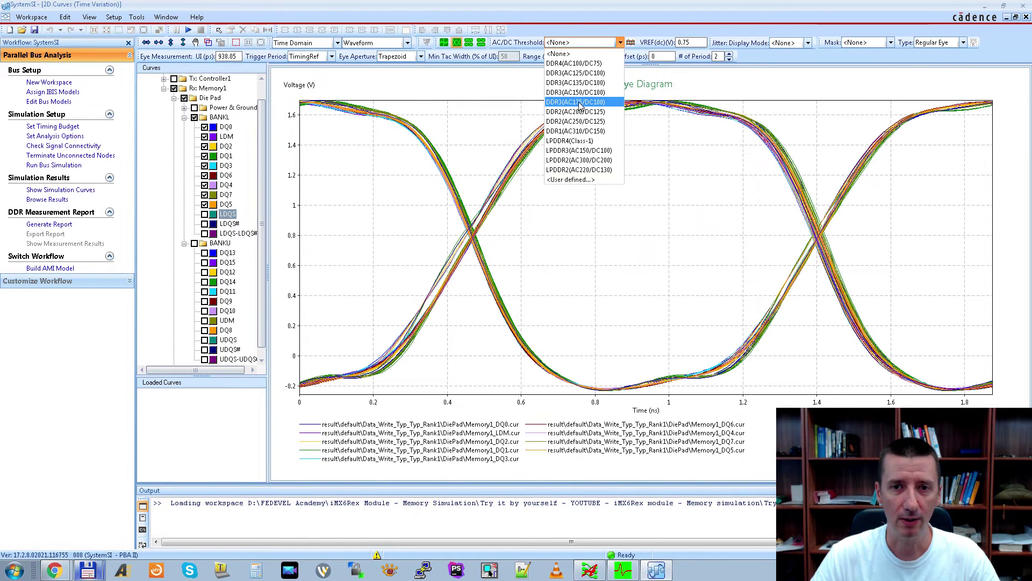
pyautogui.click(579, 103)
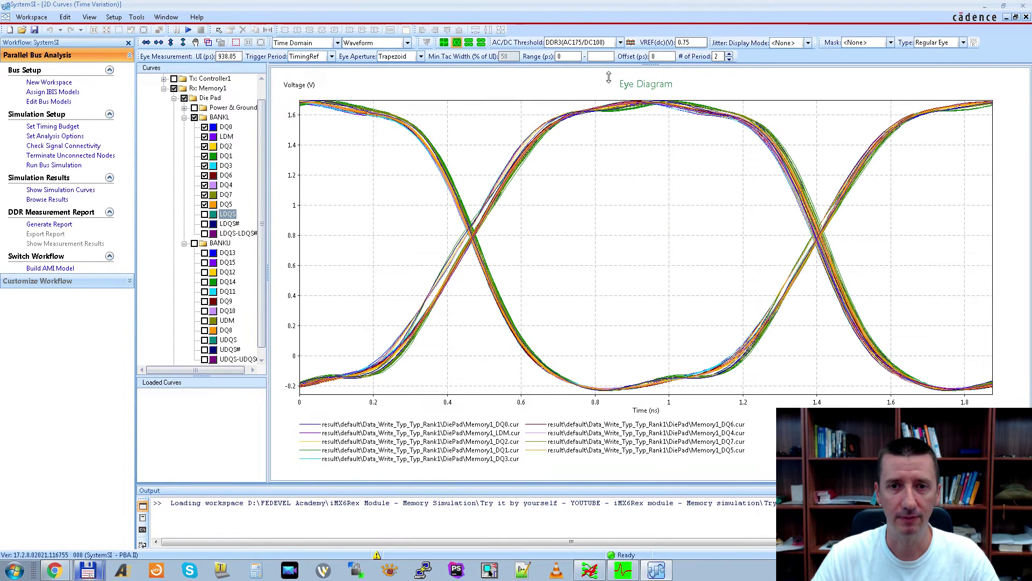
pyautogui.click(630, 43)
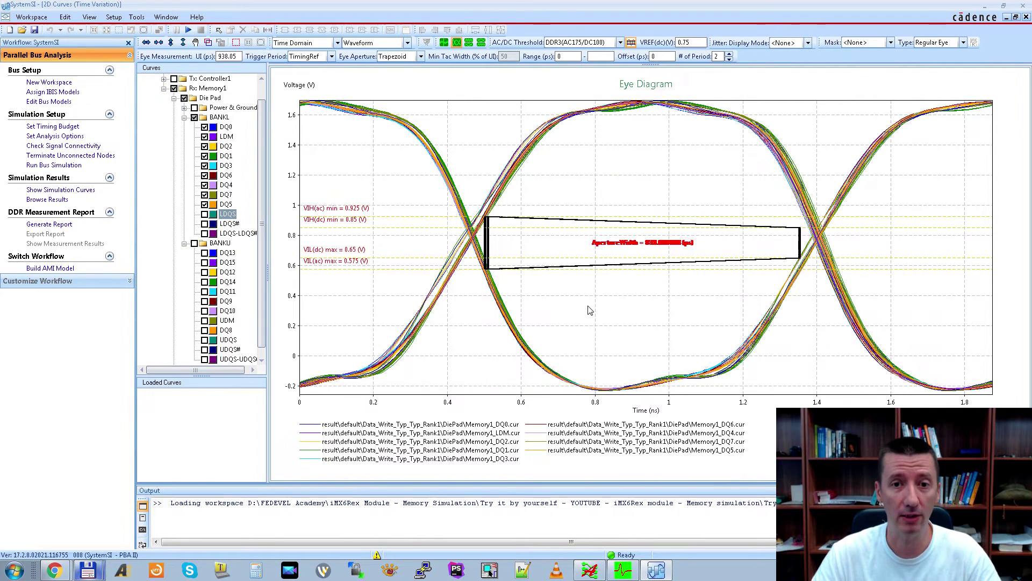
# Try DDR3(AC125/DC100), revert to DDR3(AC175/DC100), and toggle the threshold display off.
pyautogui.click(621, 42)
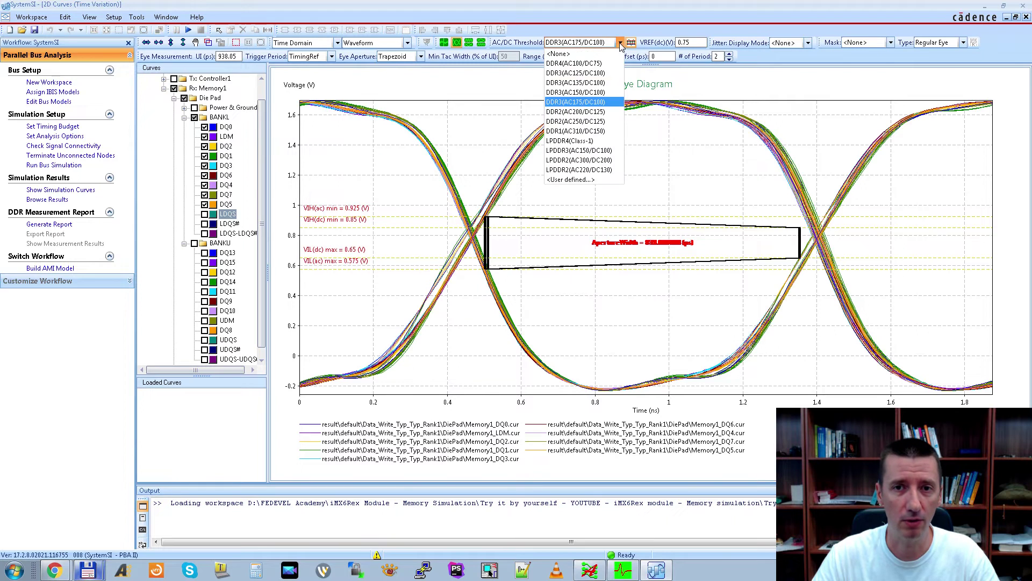
pyautogui.click(601, 73)
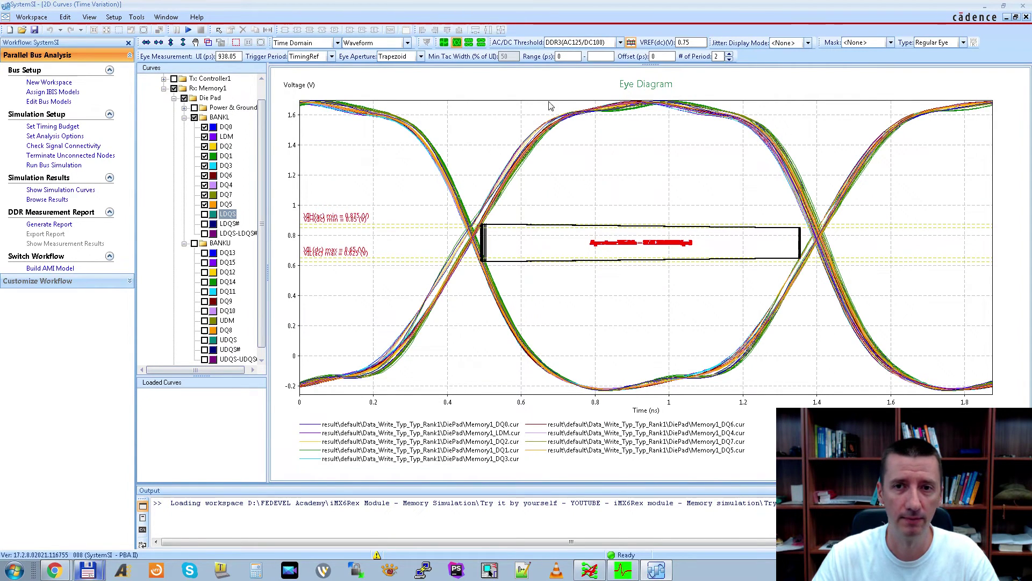
pyautogui.click(620, 43)
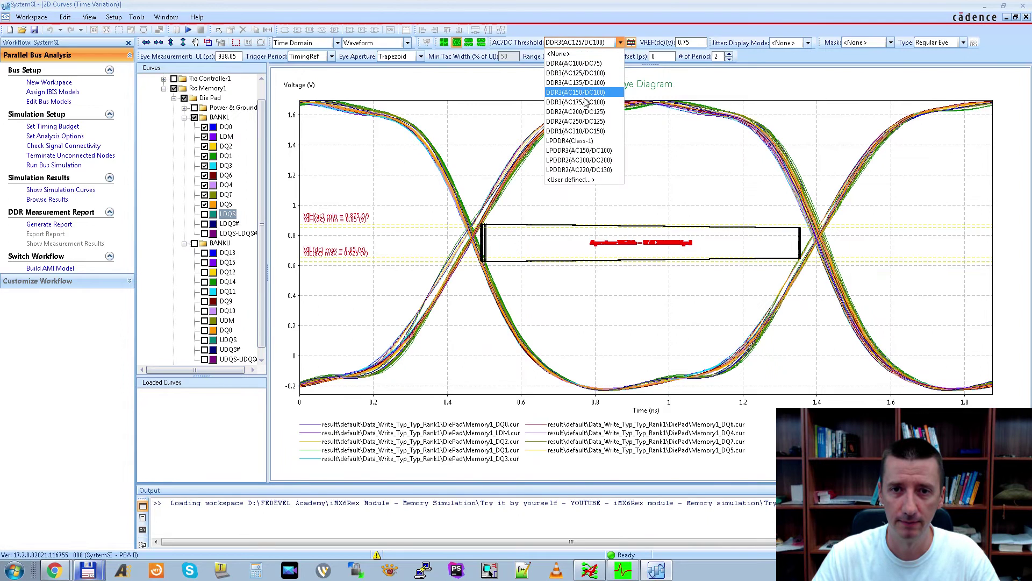
pyautogui.click(586, 102)
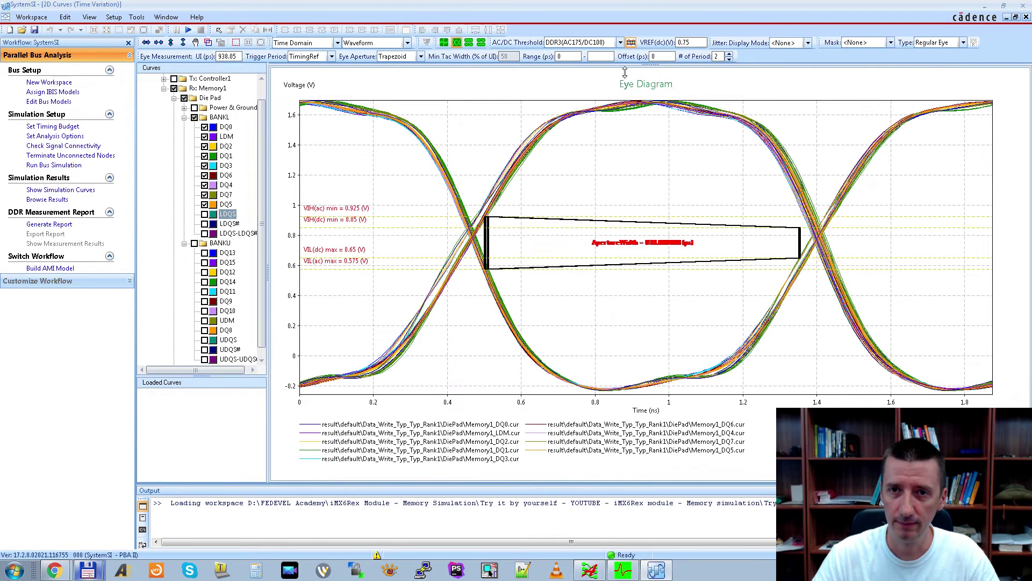
pyautogui.click(631, 43)
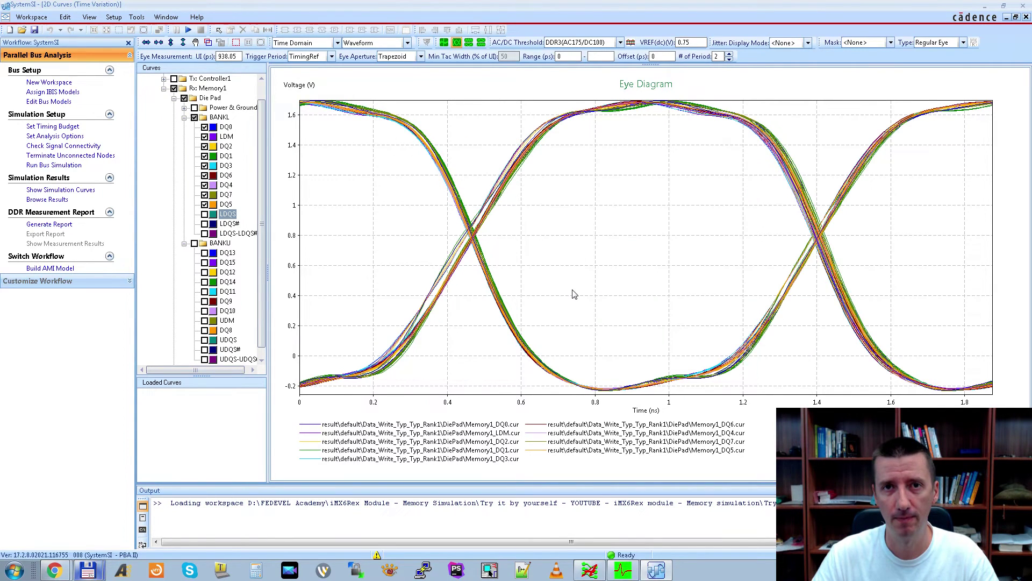
# Show Analysis Options enlarged, with Bus Group/Signal and Stimulus Pattern columns widened to full DRAM signal names.
pyautogui.click(42, 139)
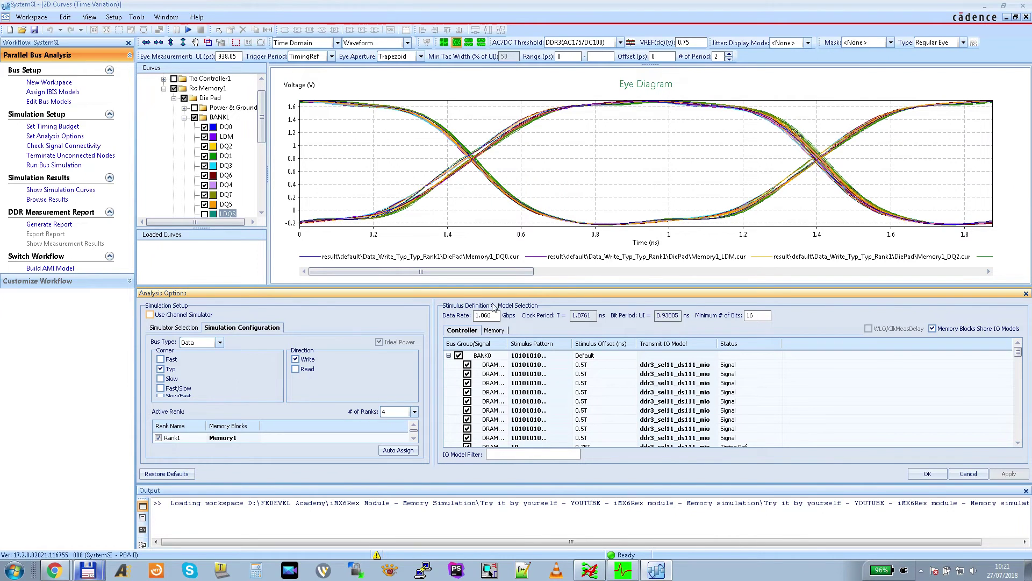
pyautogui.moveTo(544, 285); pyautogui.dragTo(553, 136)
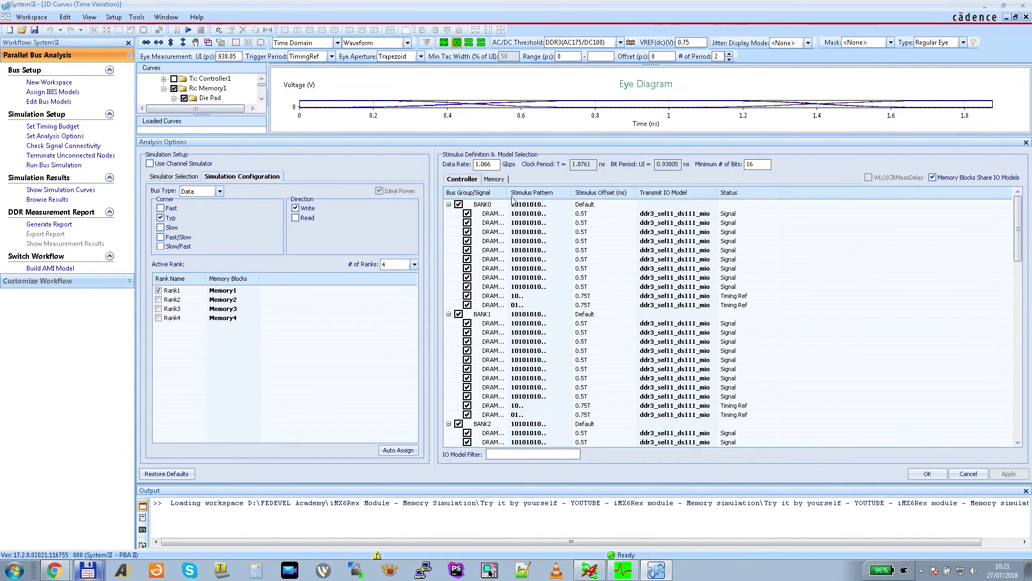
pyautogui.moveTo(512, 188); pyautogui.dragTo(585, 189)
pyautogui.moveTo(651, 193); pyautogui.dragTo(694, 197)
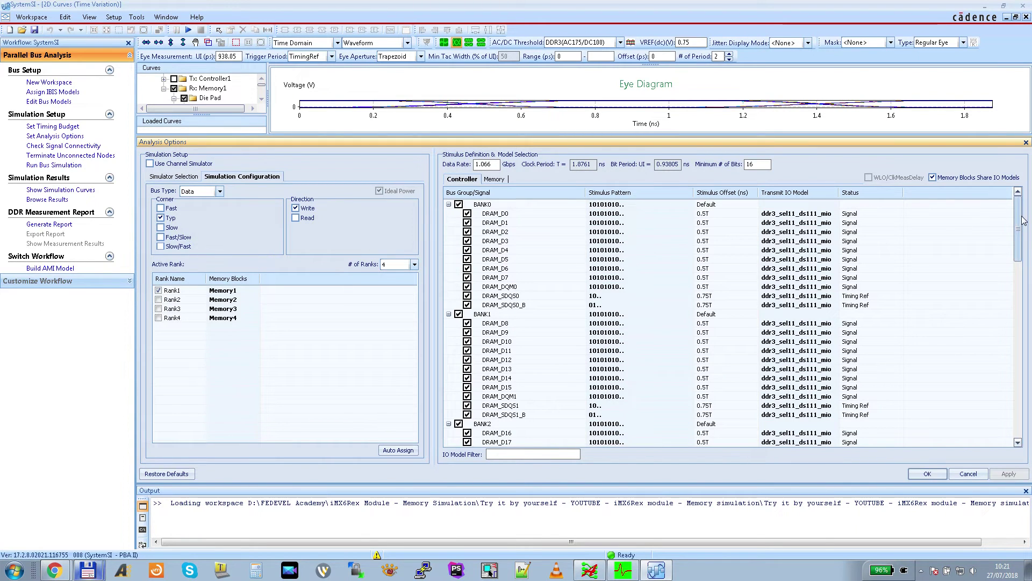
pyautogui.moveTo(1017, 226); pyautogui.dragTo(852, 148)
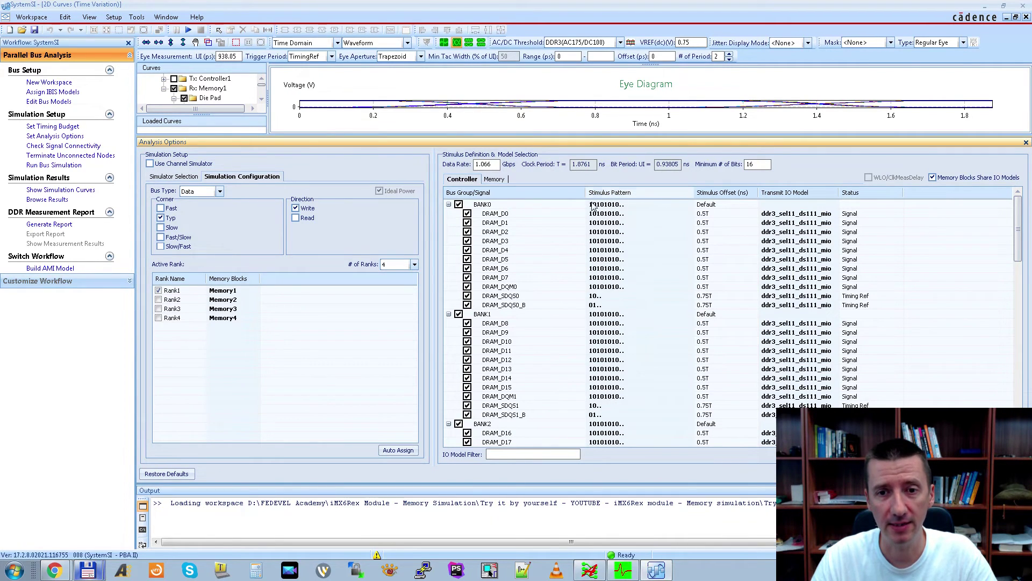
pyautogui.rightClick(642, 206)
pyautogui.click(672, 221)
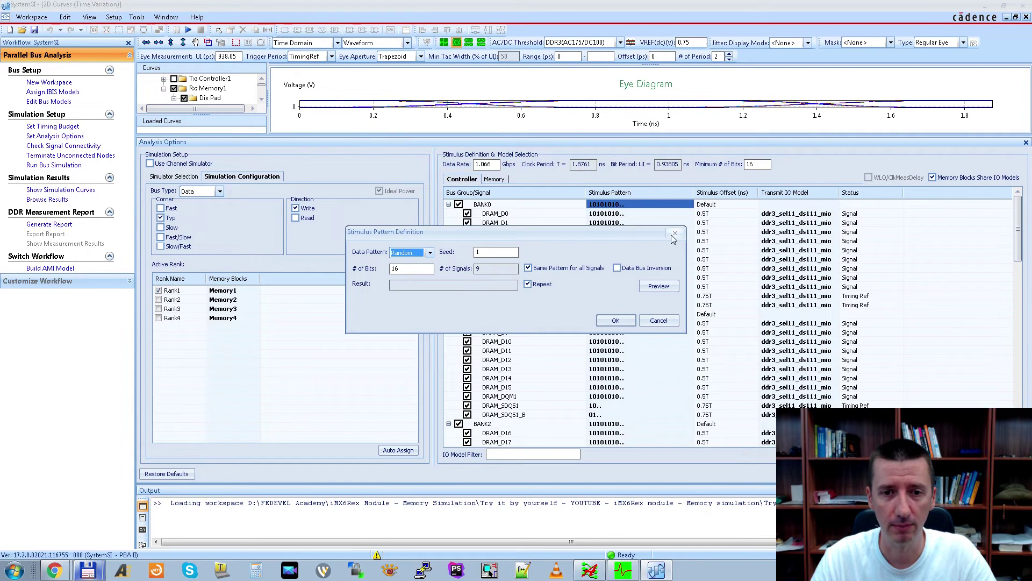
pyautogui.click(676, 233)
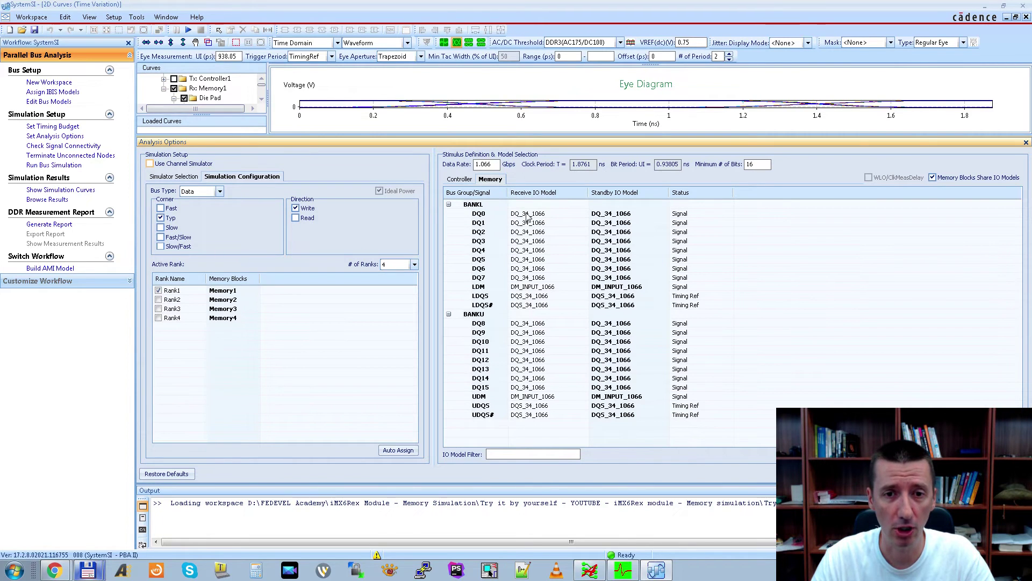
# Set receive models: DQ0–DQ7 to DQ_34_ODT120_1066, LDM to DM_ODT120_1066, LDQS to DQS_34_ODT120_1066.
pyautogui.click(587, 216)
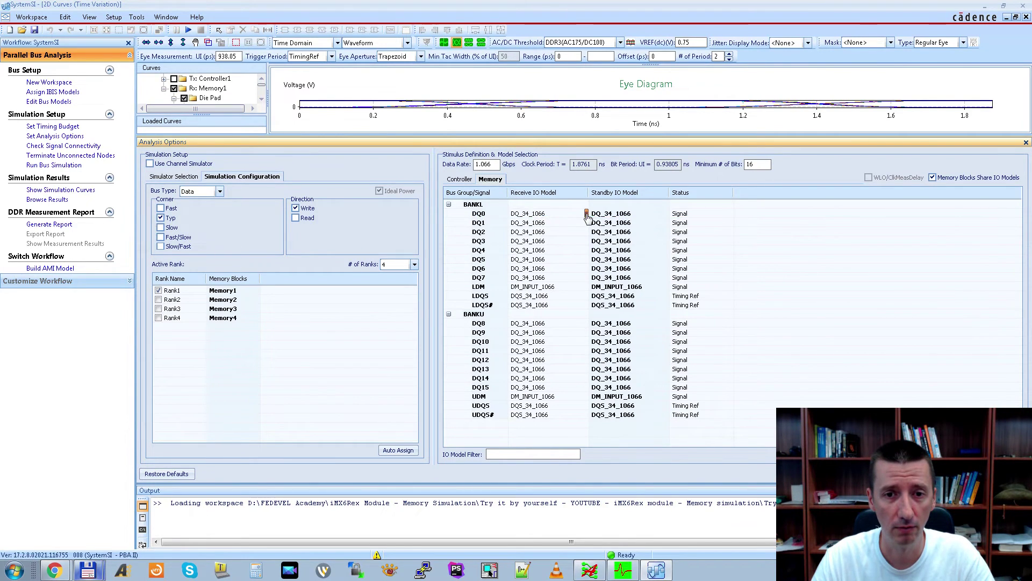
pyautogui.click(586, 215)
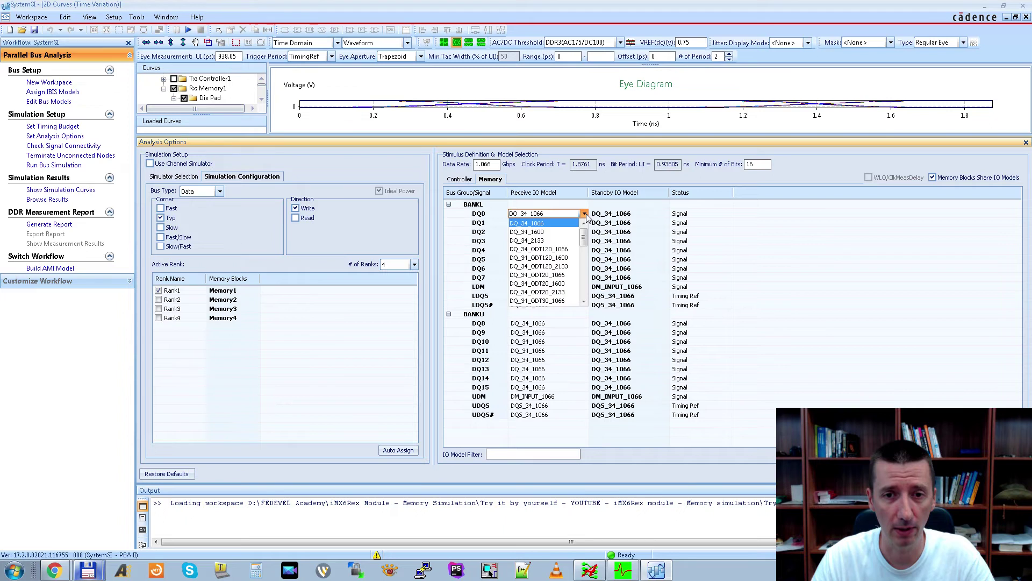
pyautogui.click(548, 250)
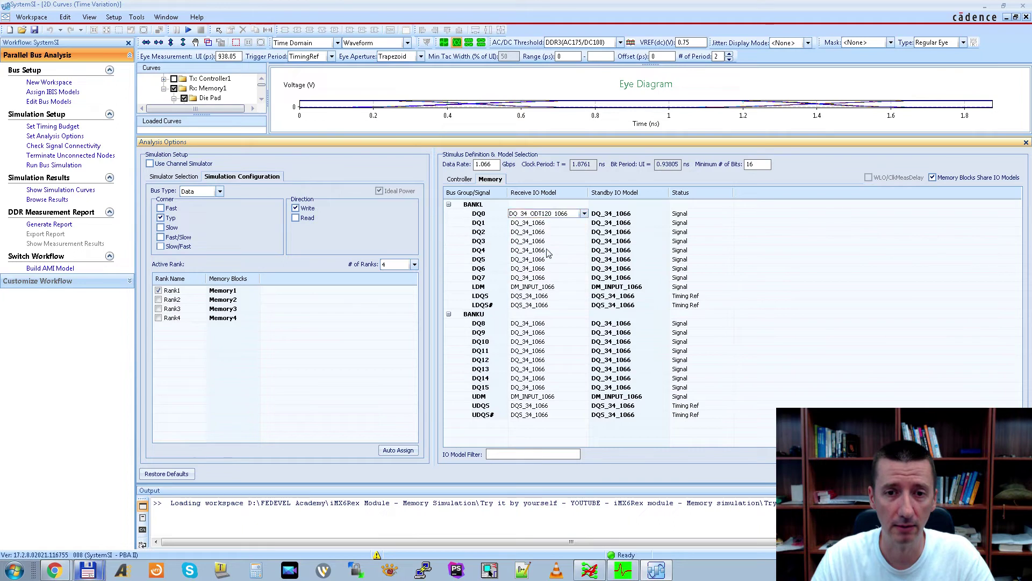
pyautogui.click(545, 289)
pyautogui.click(585, 288)
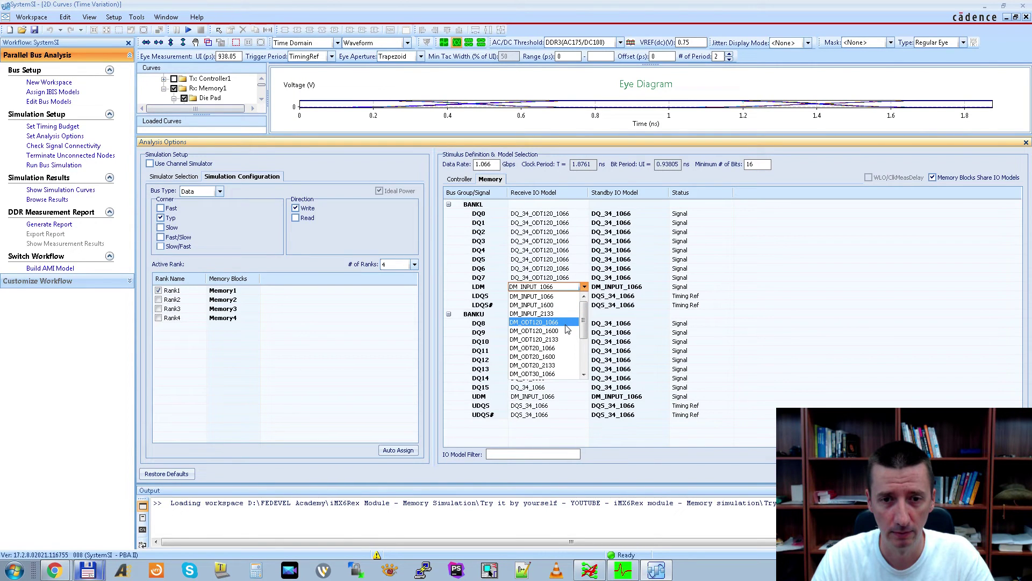
pyautogui.click(566, 323)
pyautogui.click(584, 296)
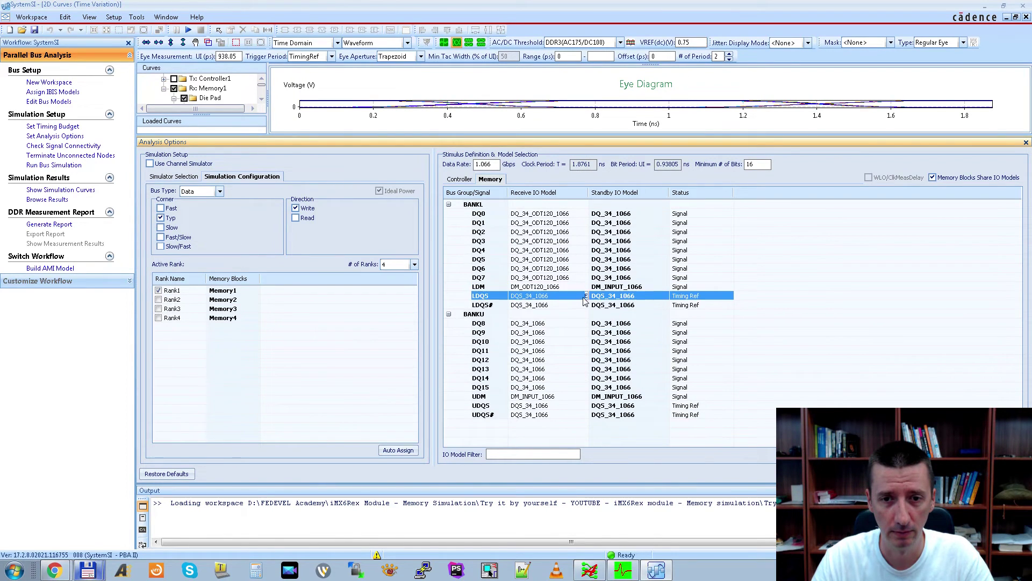
pyautogui.click(585, 296)
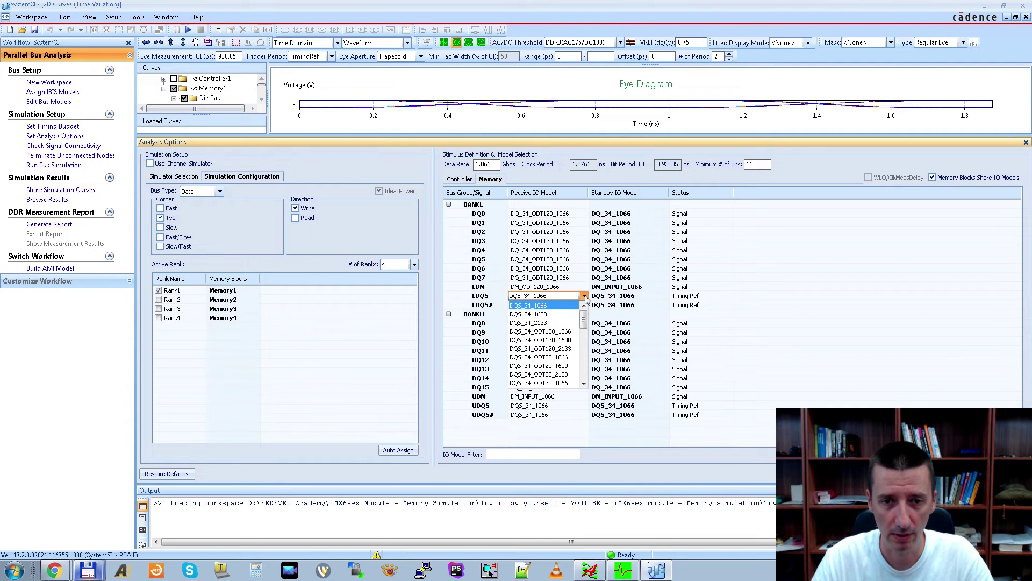
pyautogui.click(564, 332)
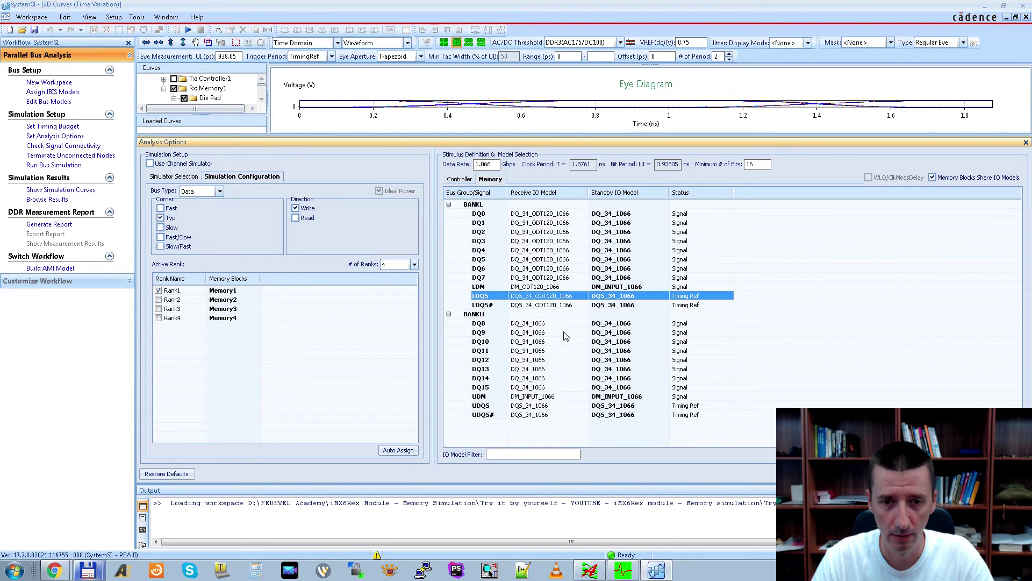
# Set DQ8–DQ15 receive models to DQ_34_ODT120_1066 and UDM to DM_ODT120_1066.
pyautogui.click(570, 326)
pyautogui.click(585, 323)
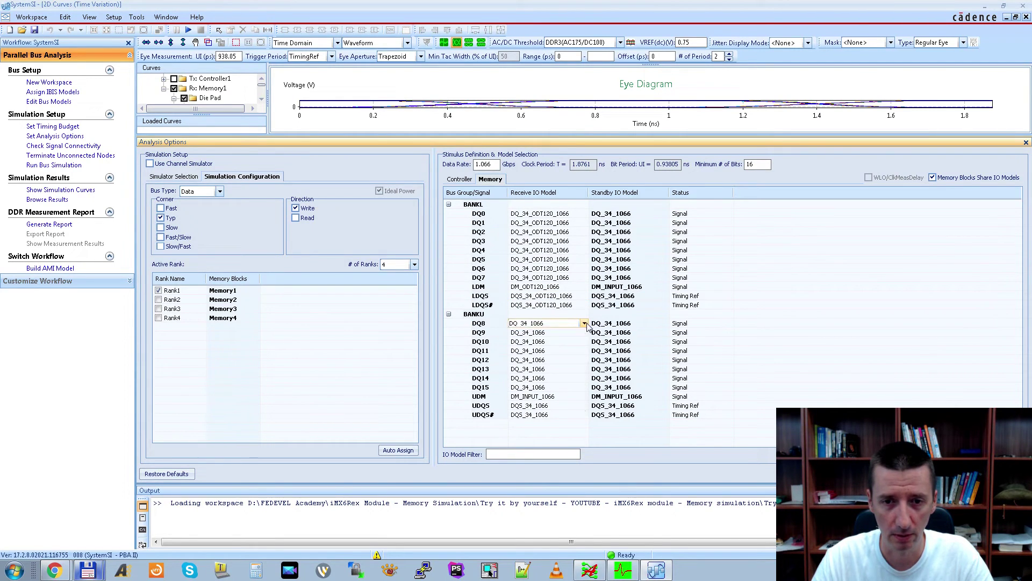
pyautogui.click(584, 323)
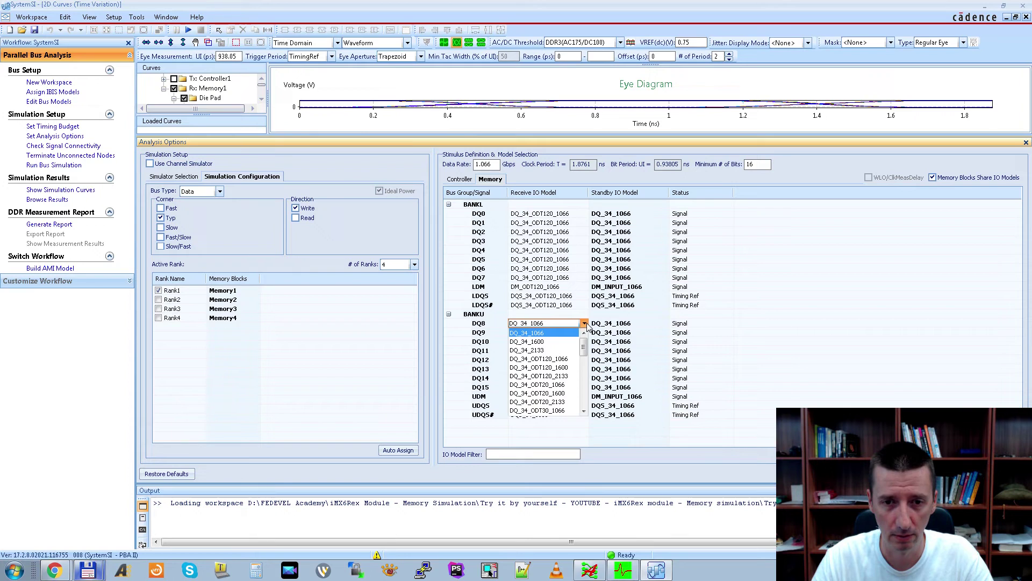
pyautogui.click(561, 359)
pyautogui.click(570, 398)
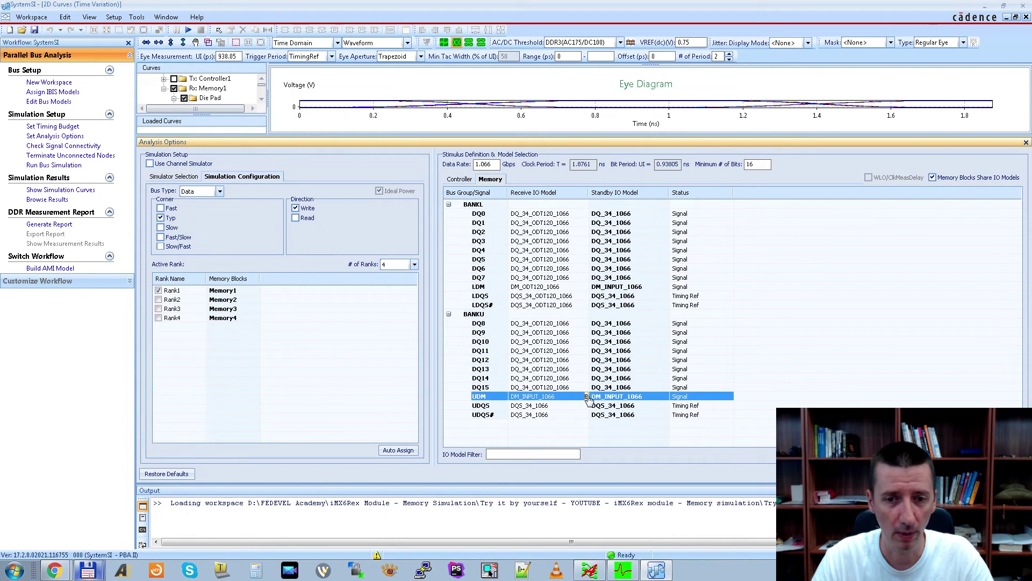
pyautogui.click(586, 398)
pyautogui.click(585, 396)
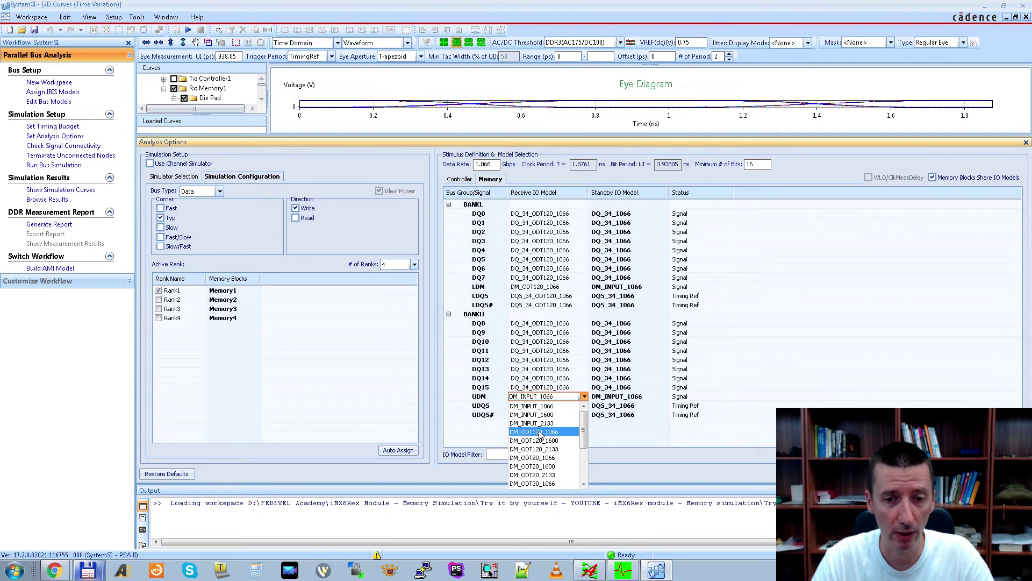
pyautogui.click(537, 432)
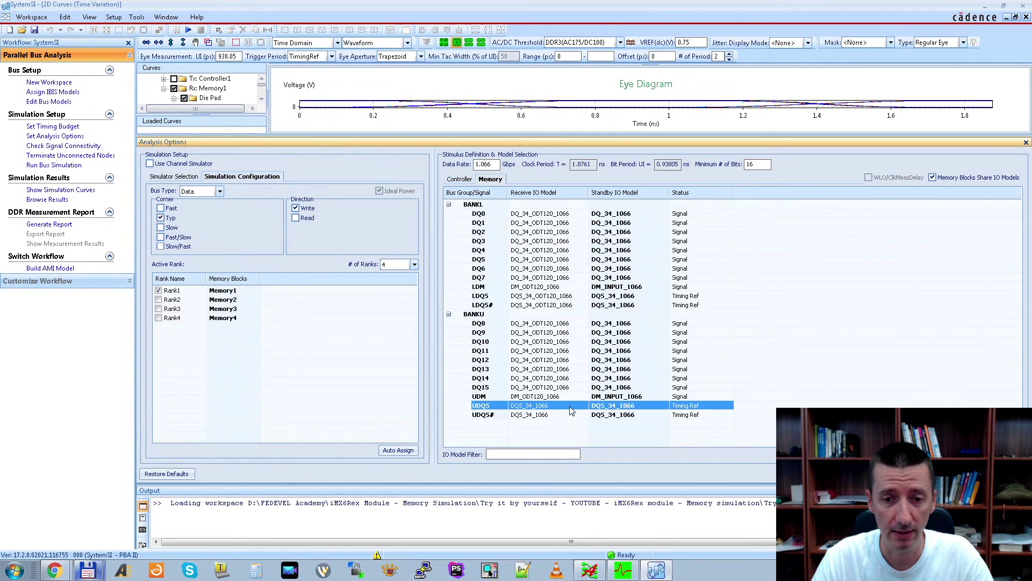
# Set UDQS's receive model to DQS_34_ODT120_1066 and bring up the Controller signal list.
pyautogui.click(585, 407)
pyautogui.click(585, 406)
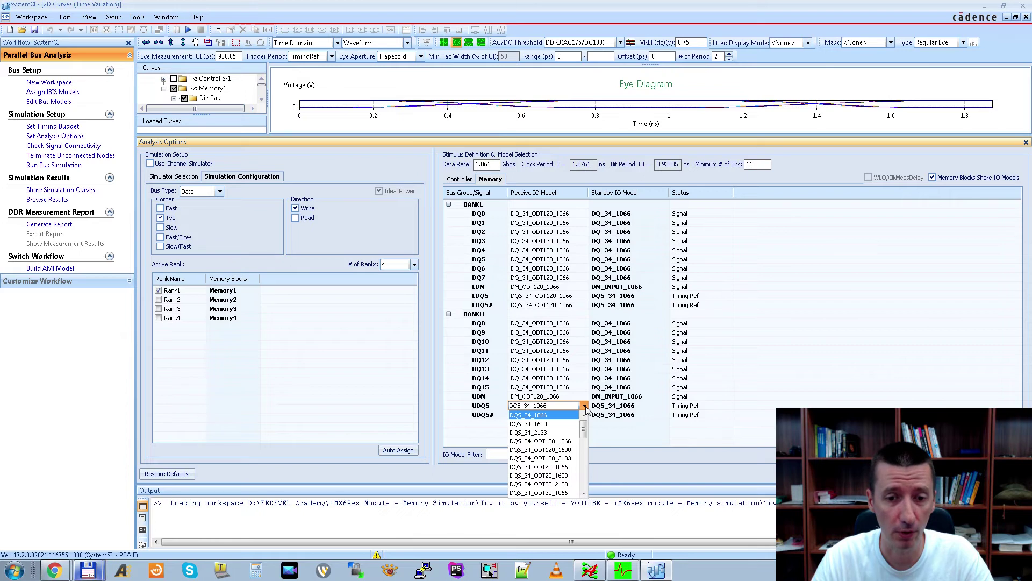
pyautogui.click(564, 442)
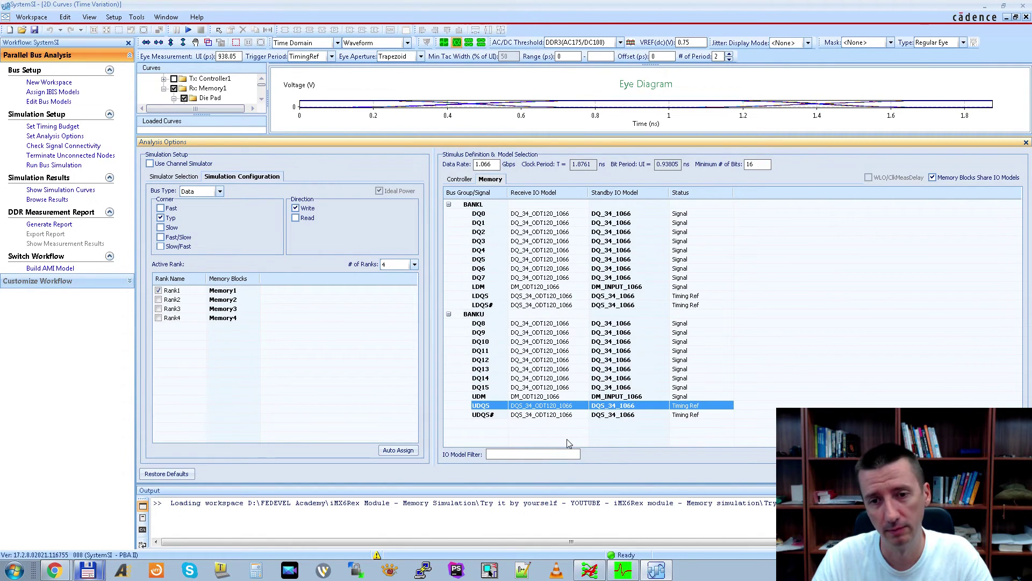
pyautogui.click(460, 180)
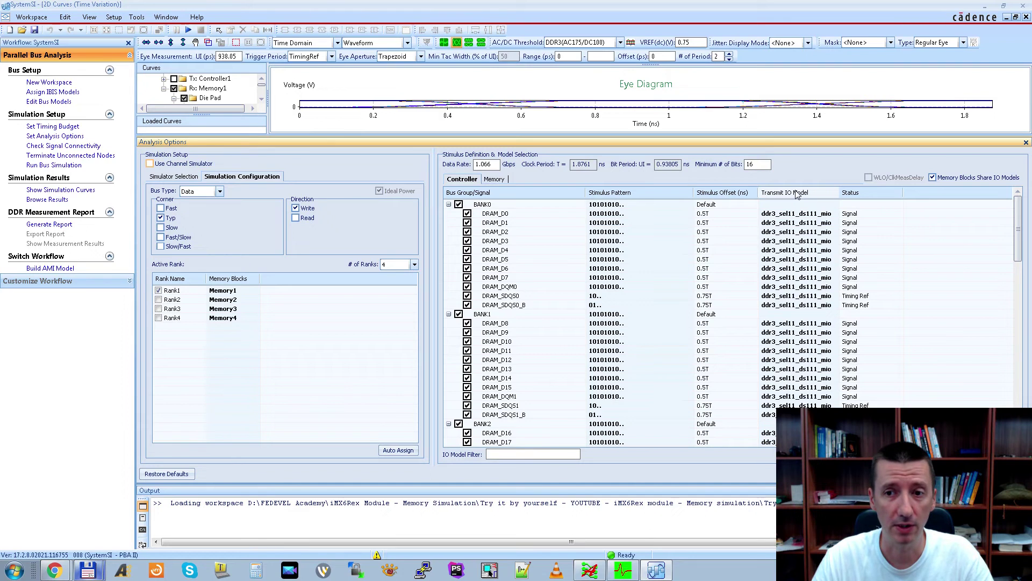
pyautogui.click(806, 214)
pyautogui.click(837, 215)
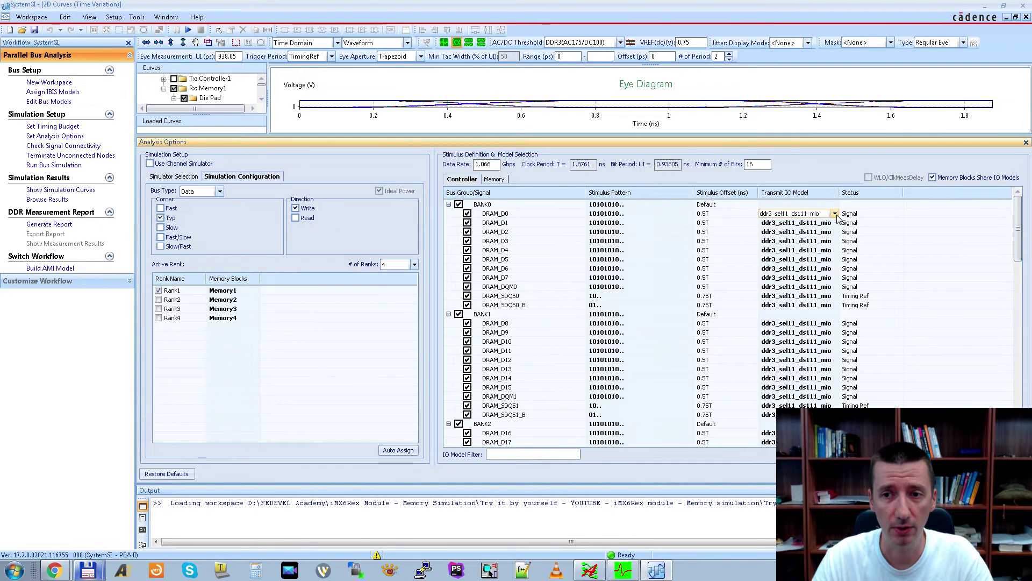
pyautogui.click(836, 214)
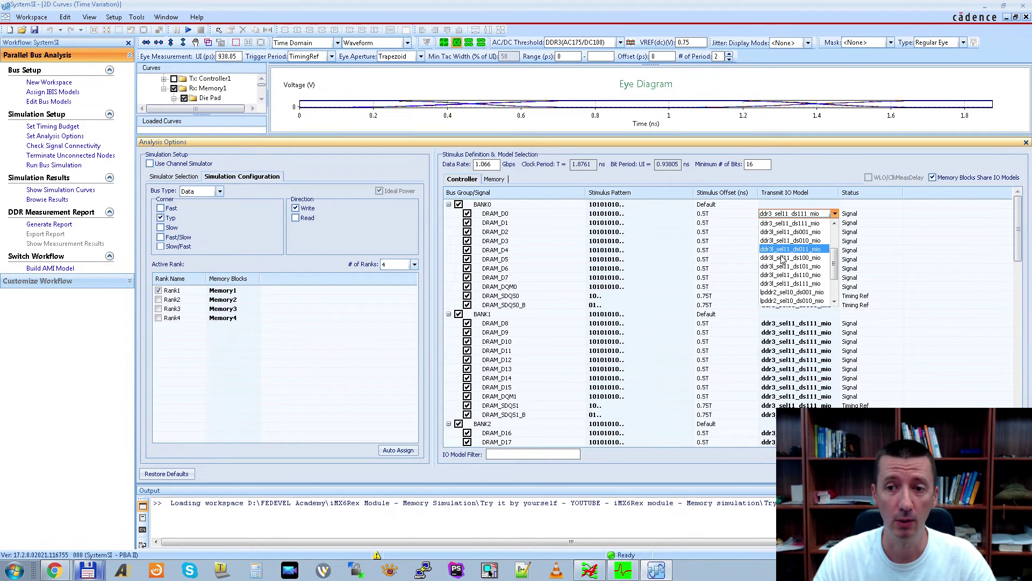
pyautogui.click(796, 224)
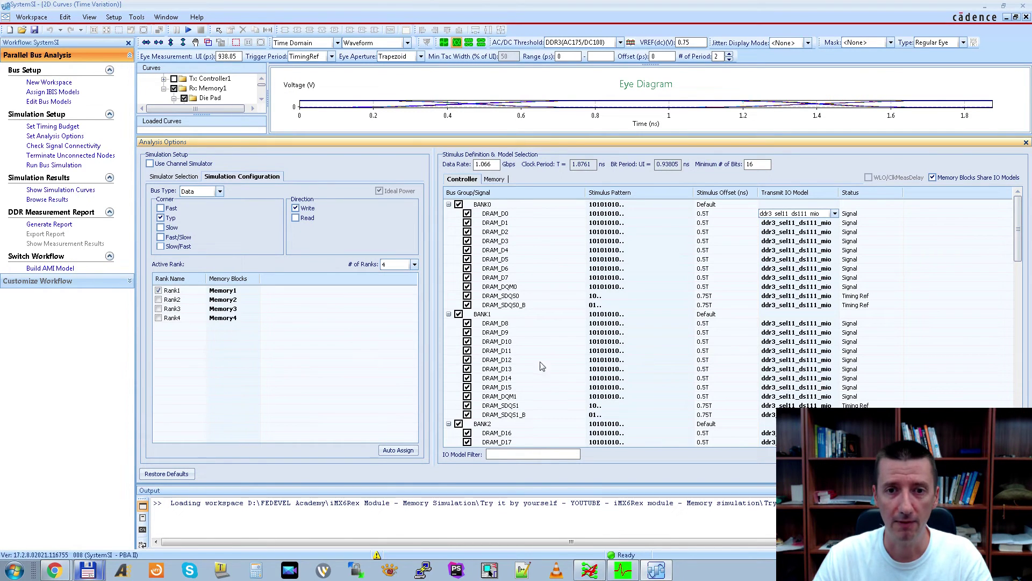
# Define a PRBS data pattern for BANK0, check its 16-bit minimum, then show the Memory table.
pyautogui.rightClick(642, 208)
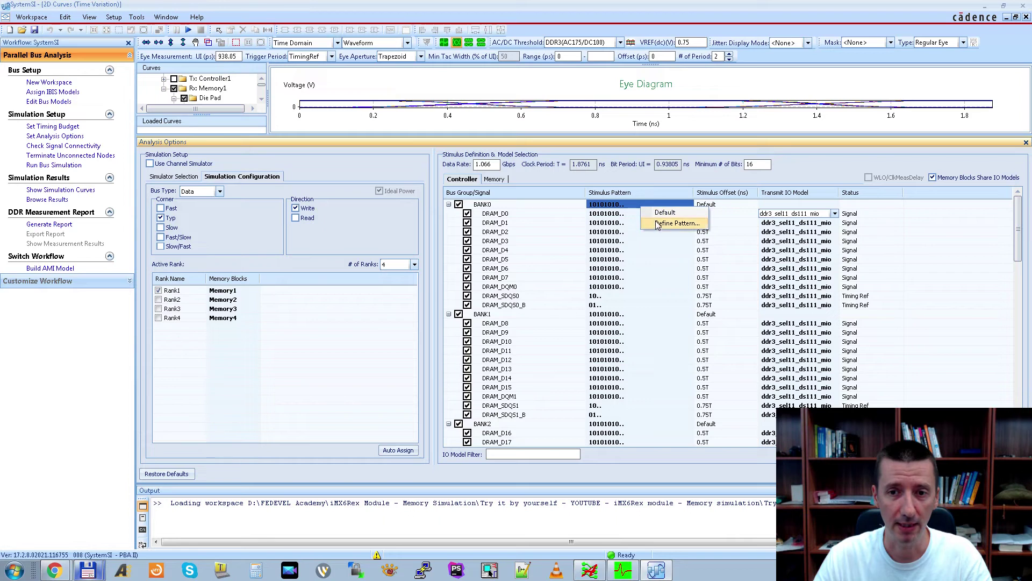
pyautogui.click(658, 224)
pyautogui.click(431, 252)
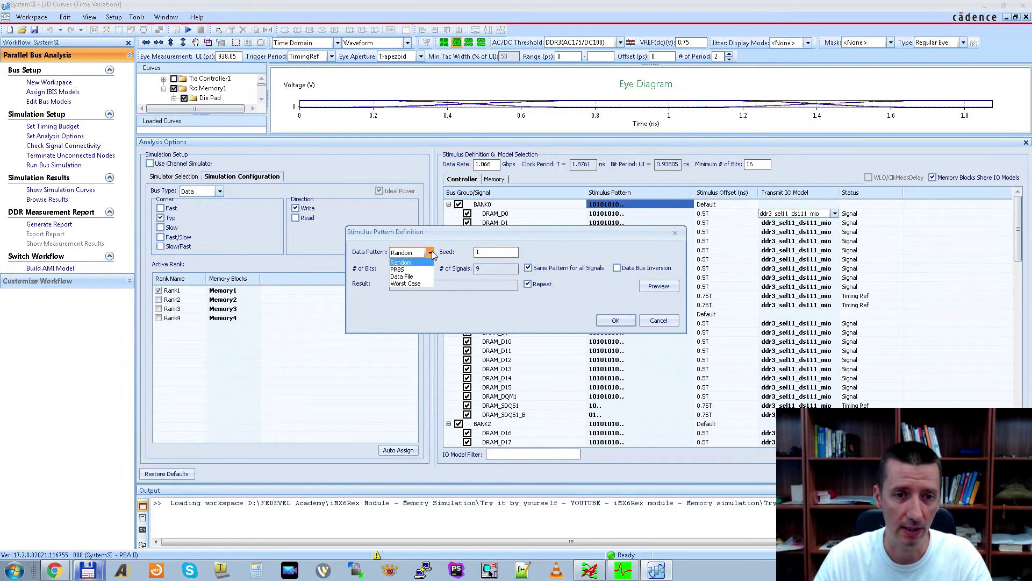
pyautogui.click(425, 270)
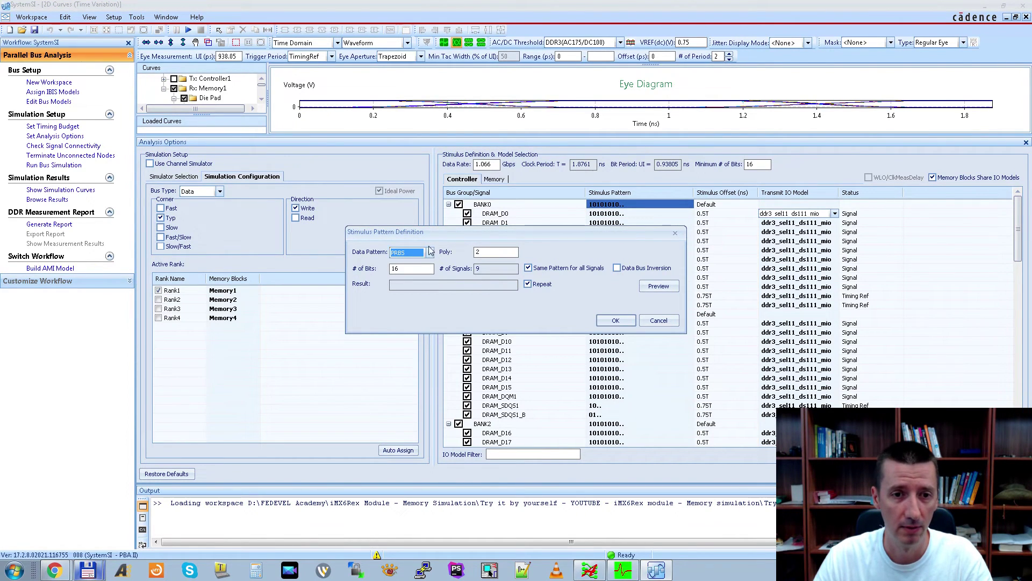
pyautogui.click(616, 320)
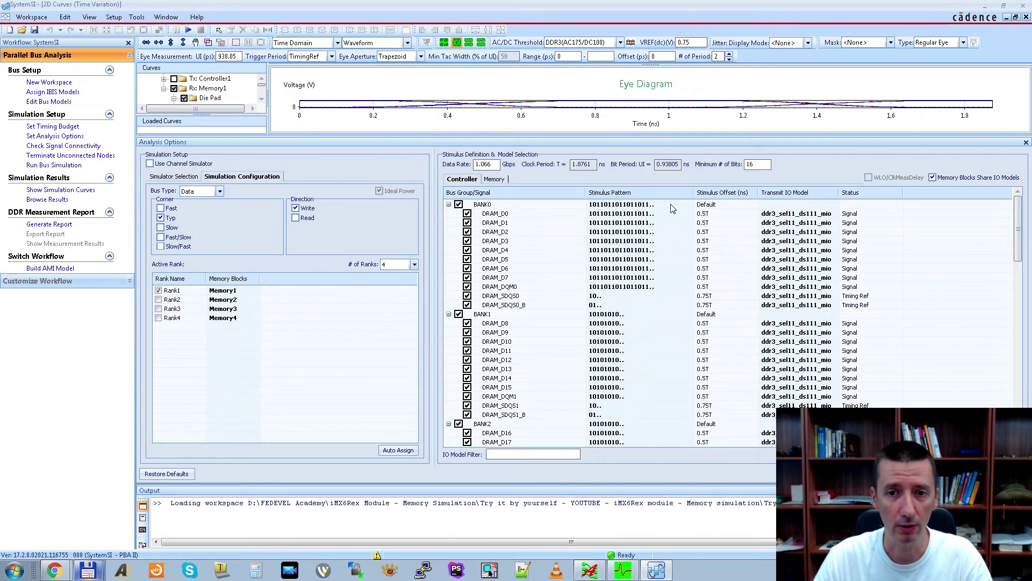
pyautogui.click(762, 163)
pyautogui.doubleClick(765, 163)
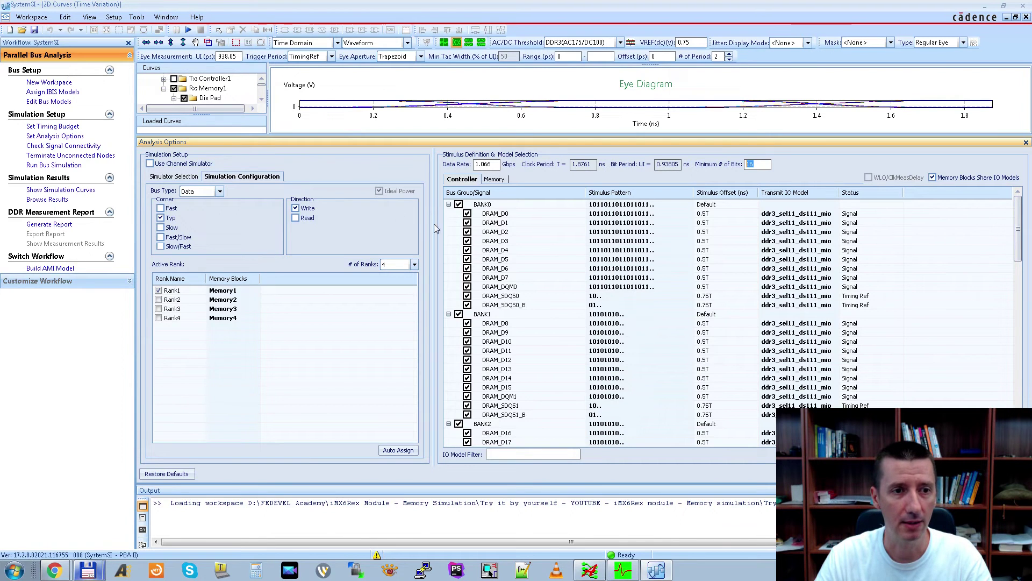
pyautogui.click(491, 181)
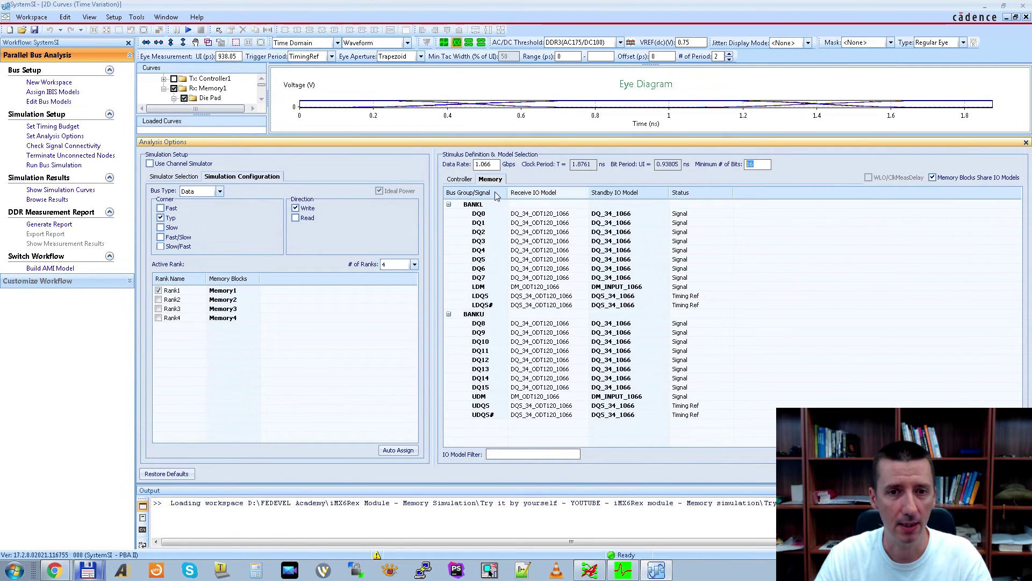
pyautogui.click(461, 179)
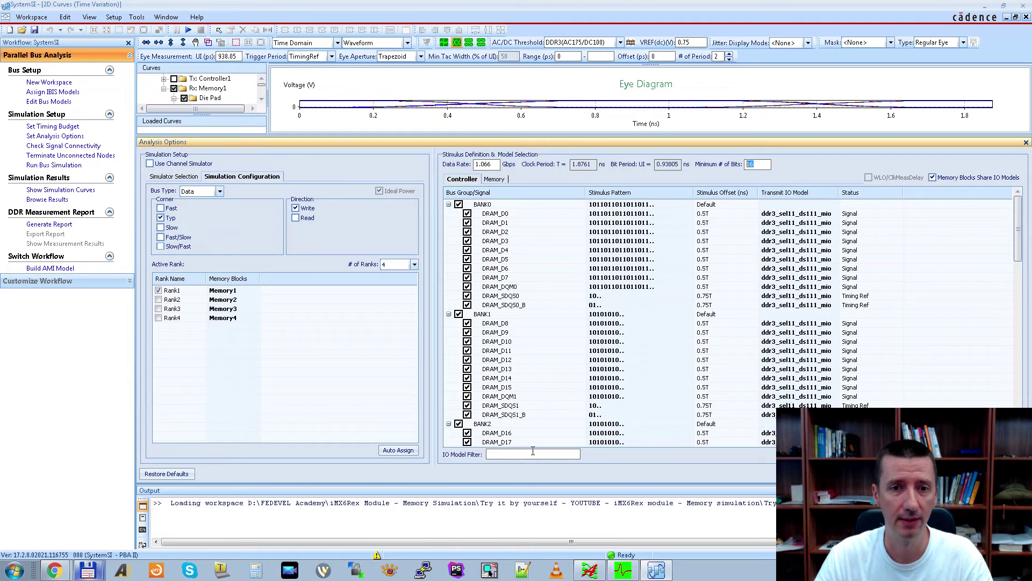
pyautogui.click(295, 218)
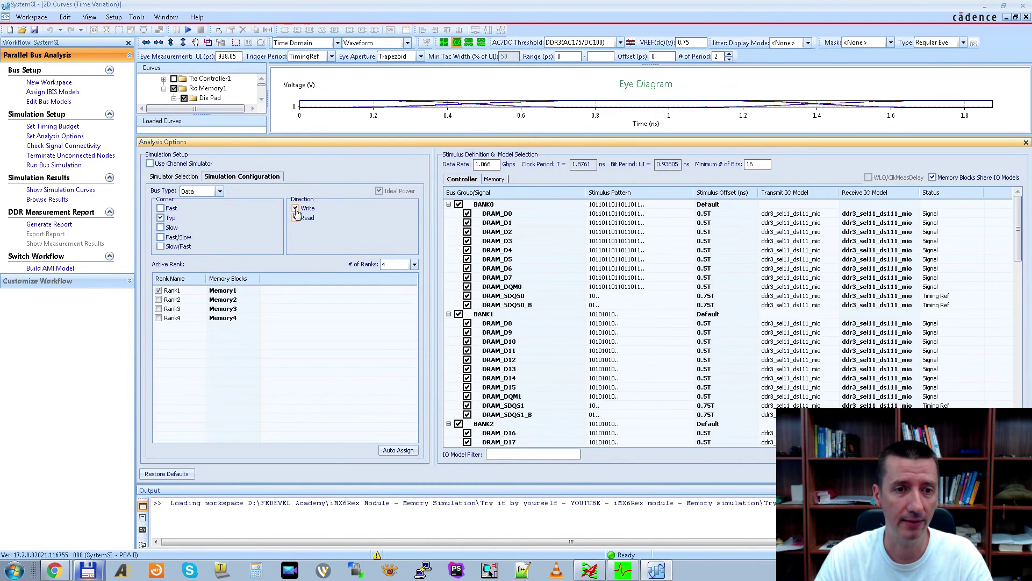
pyautogui.click(296, 209)
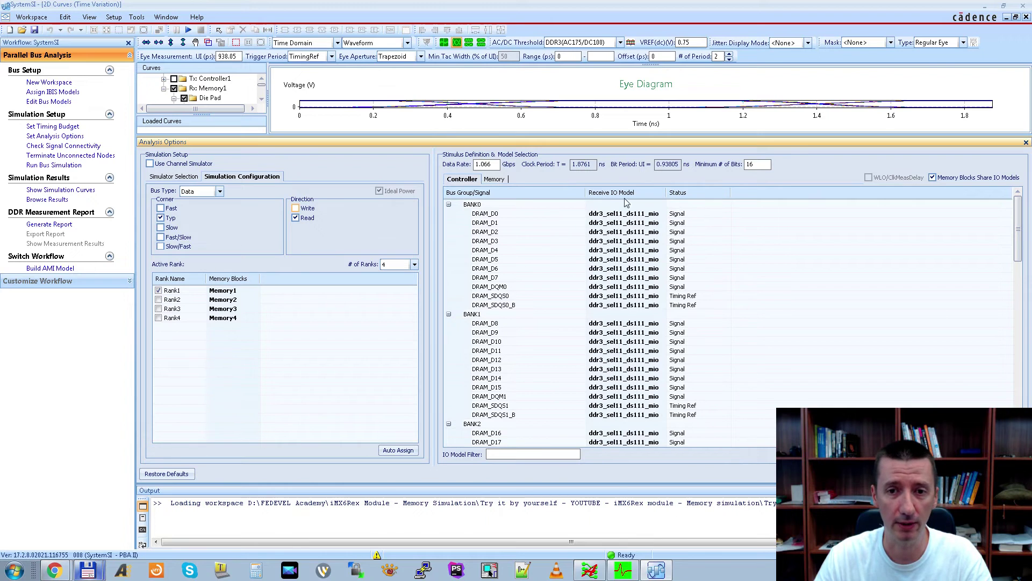
pyautogui.click(495, 181)
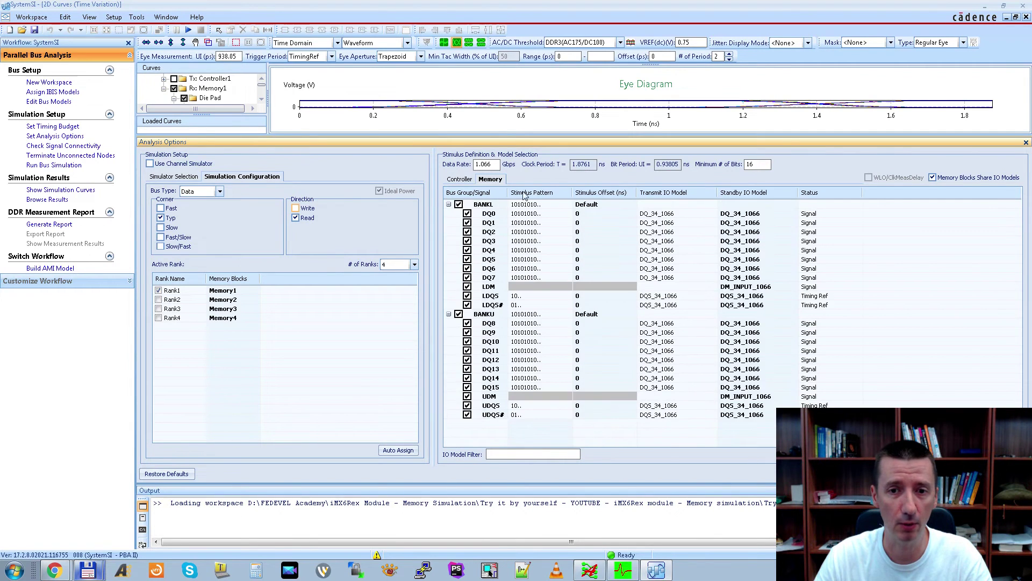
pyautogui.click(460, 180)
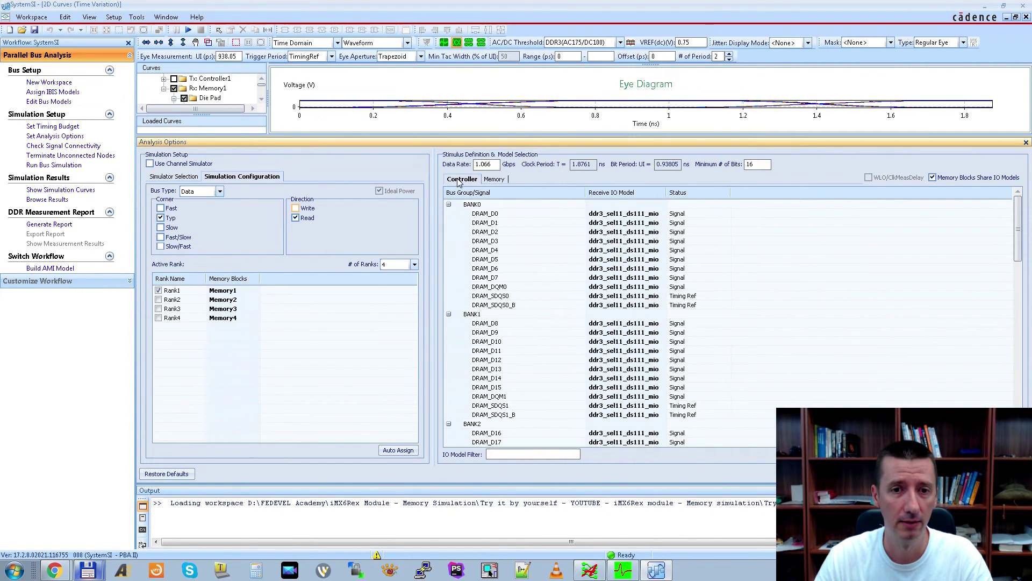
pyautogui.click(296, 209)
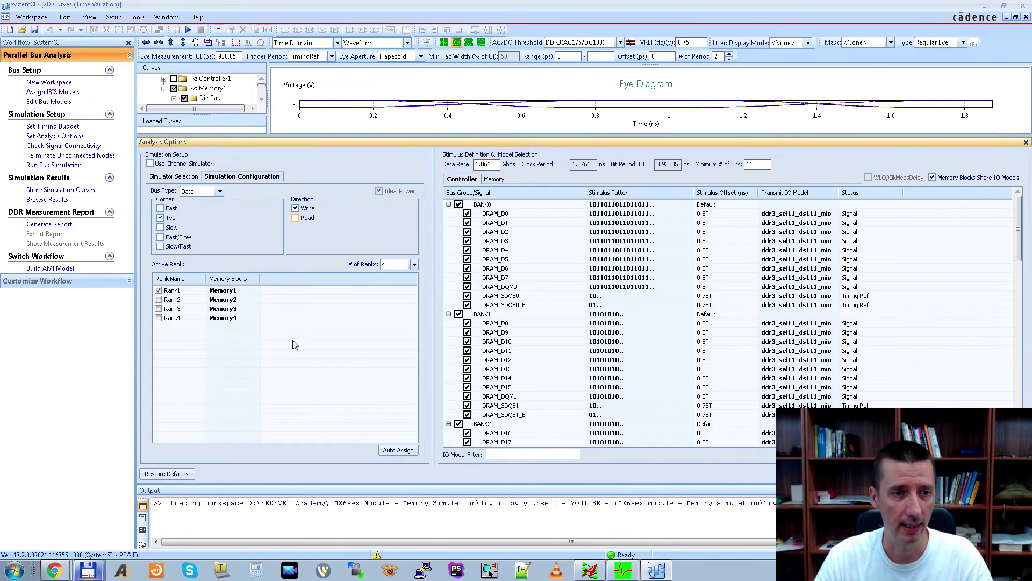
pyautogui.click(174, 178)
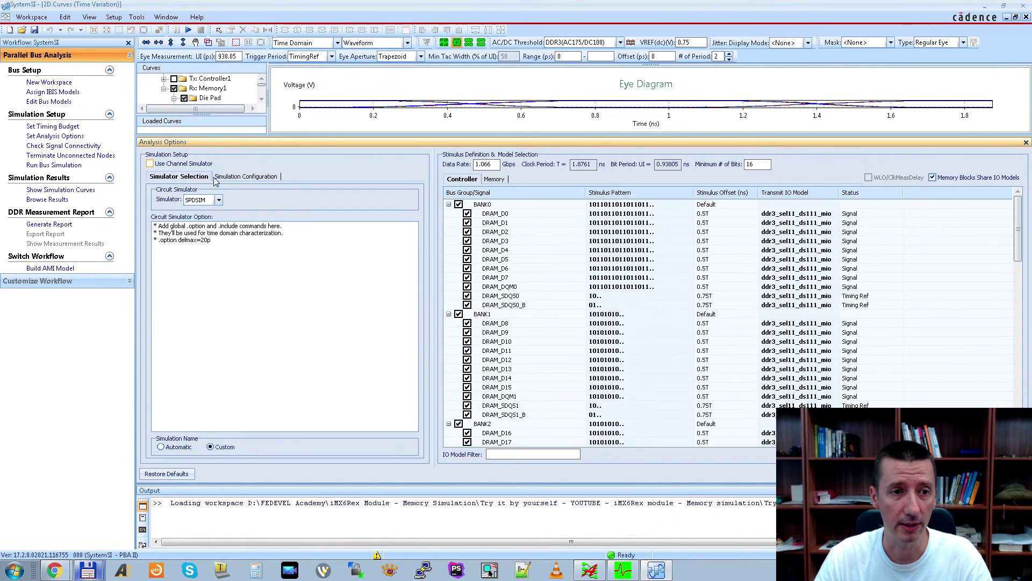
pyautogui.click(216, 200)
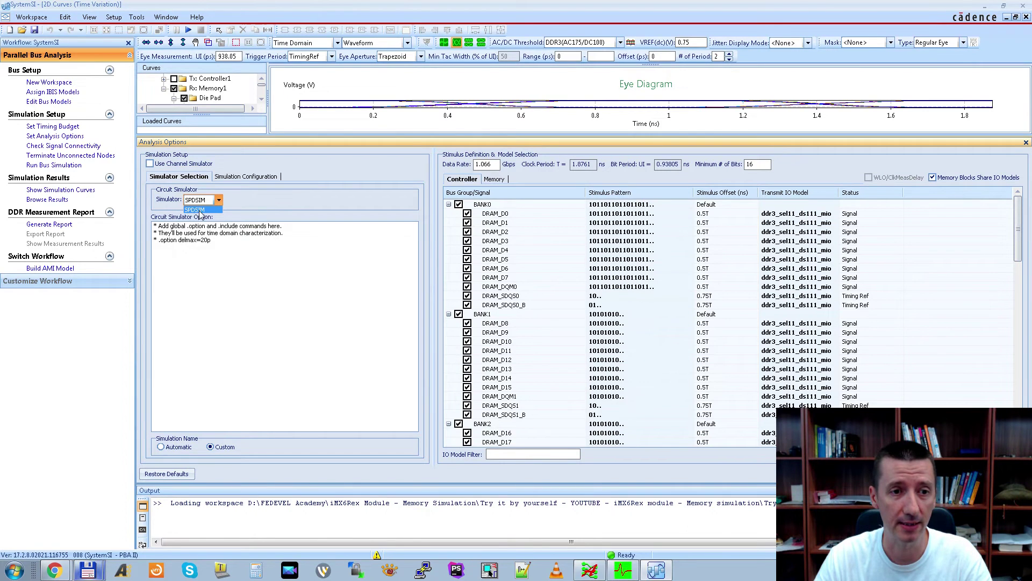
pyautogui.click(269, 201)
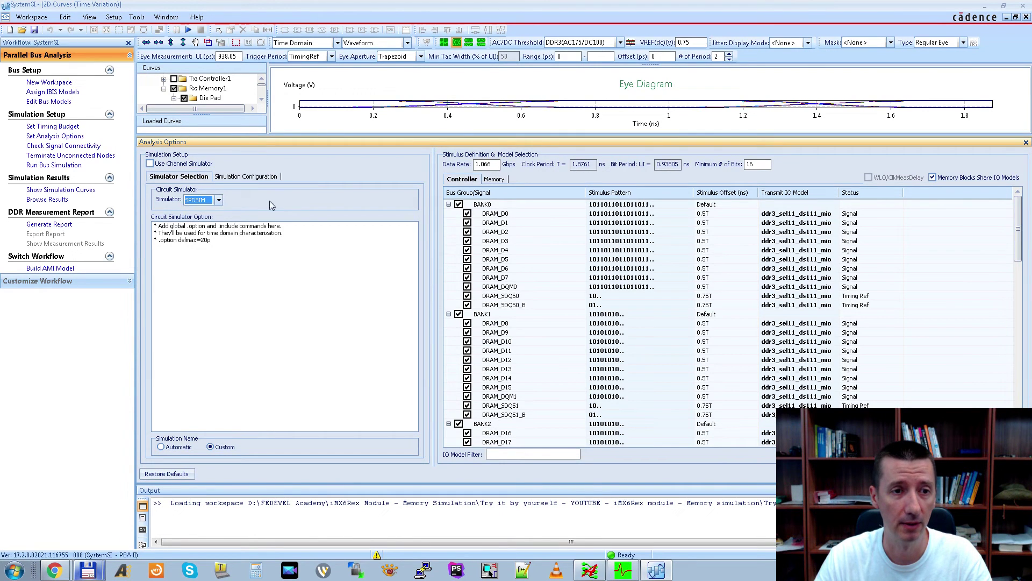
pyautogui.click(245, 178)
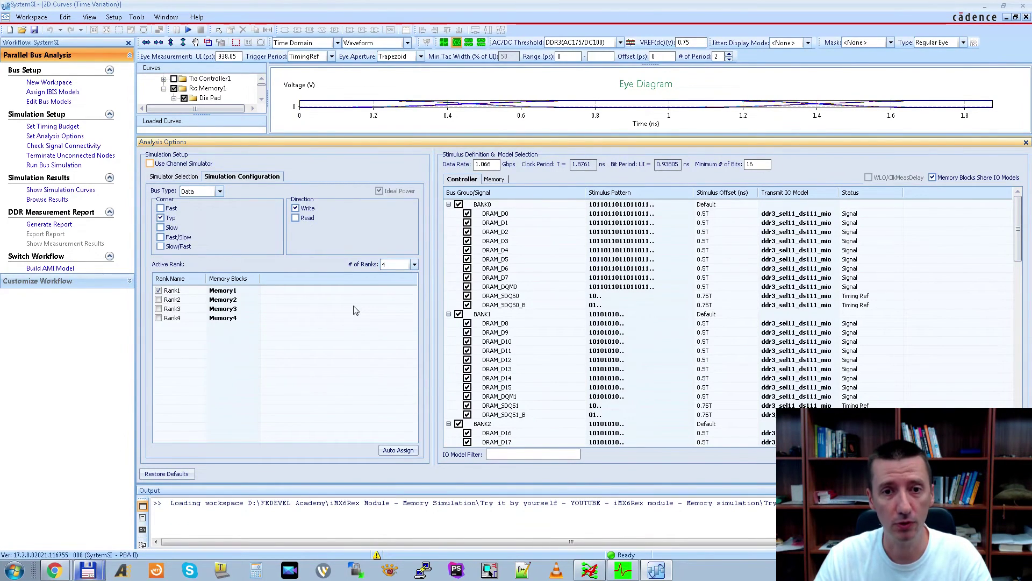
pyautogui.click(492, 179)
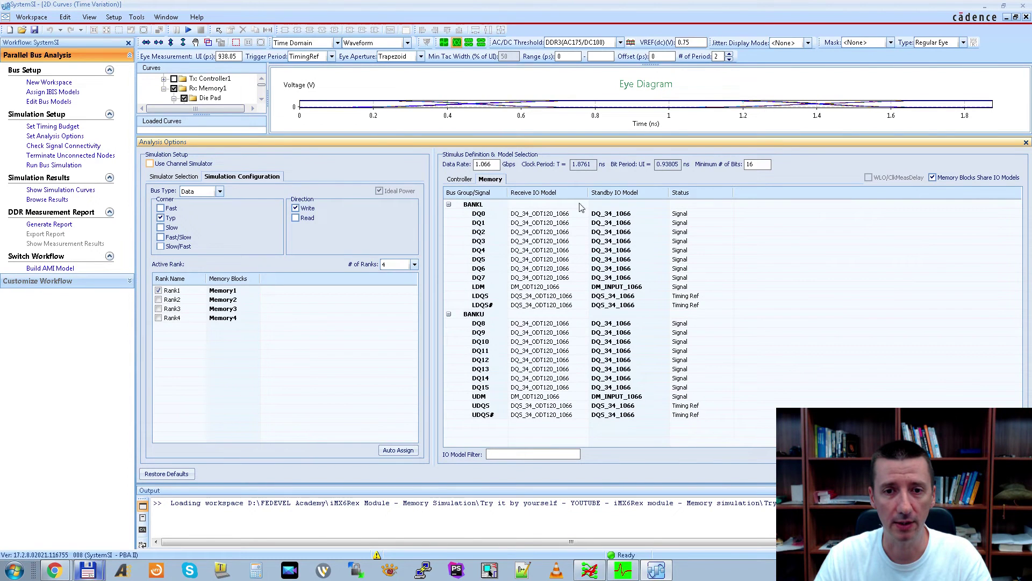
# Accept the Write, Typ, Rank1 analysis options so the 2D eye diagram redraws.
pyautogui.click(457, 181)
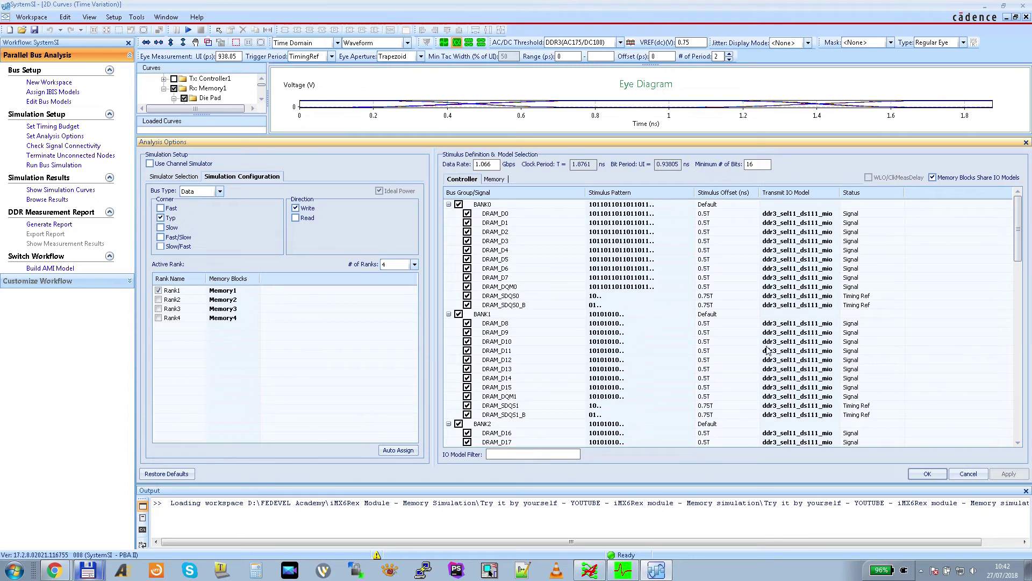
pyautogui.click(925, 475)
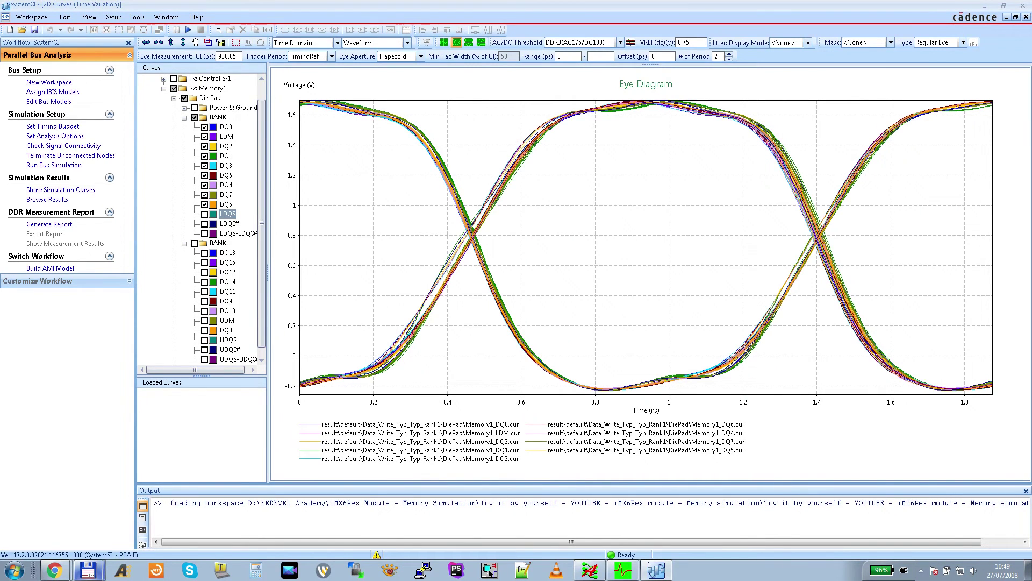
# Run a bus simulation named data_write_34_ODT120_Level1, skipping the timing budget verification.
pyautogui.click(53, 165)
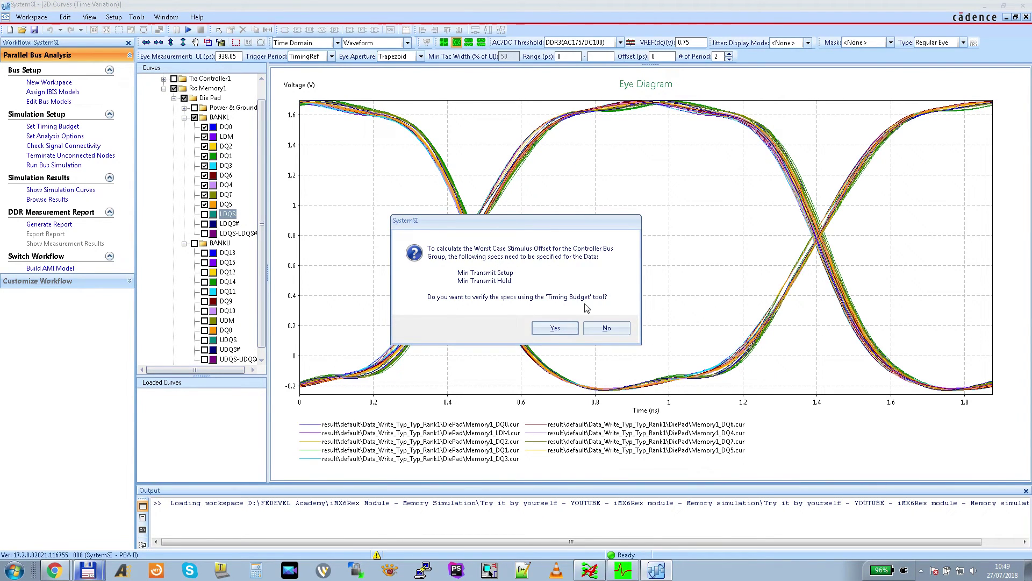
pyautogui.click(603, 329)
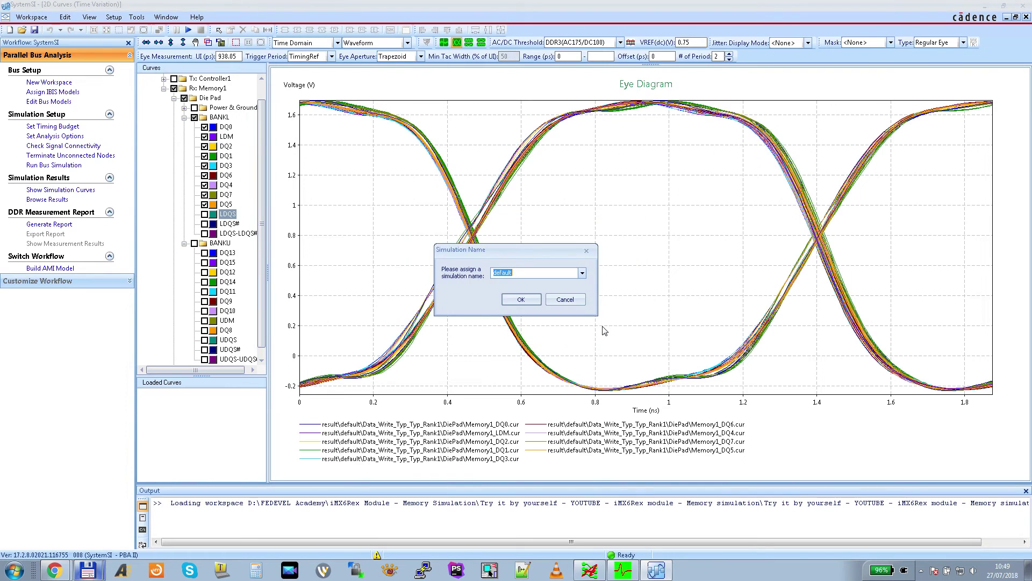
pyautogui.write('data_write_34_ODT120_Level1')
pyautogui.click(531, 274)
pyautogui.hotkey('shift', 'Left')
pyautogui.hotkey('shift', 'Left')
pyautogui.hotkey('shift', 'Left')
pyautogui.hotkey('shift', 'Left')
pyautogui.hotkey('shift', 'Left')
pyautogui.hotkey('shift', 'Left')
pyautogui.hotkey('shift', 'Left')
pyautogui.hotkey('shift', 'Left')
pyautogui.hotkey('shift', 'Left')
pyautogui.hotkey('shift', 'Left')
pyautogui.hotkey('shift', 'Left')
pyautogui.hotkey('shift', 'Left')
pyautogui.click(539, 275)
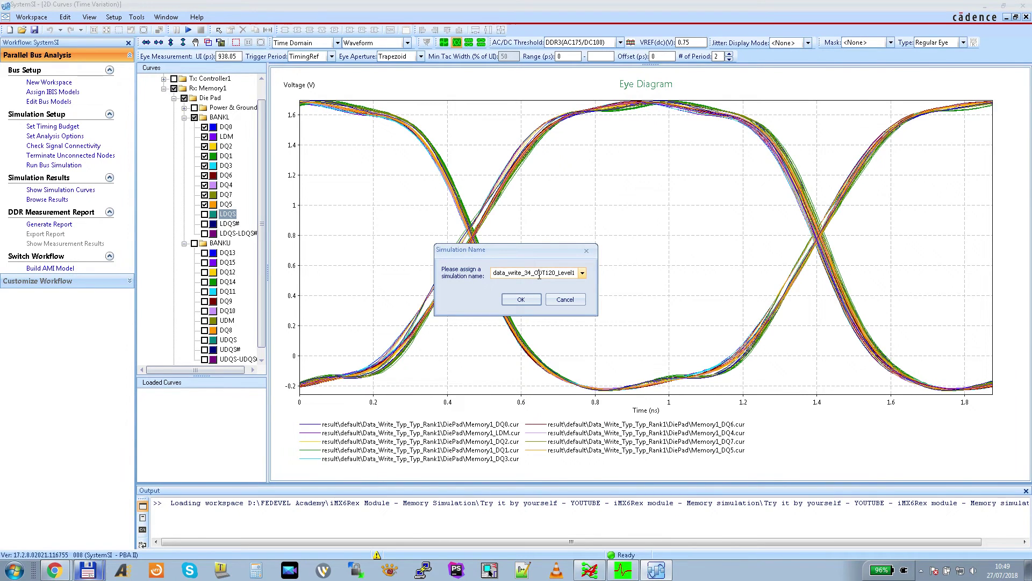
pyautogui.moveTo(557, 274); pyautogui.dragTo(579, 273)
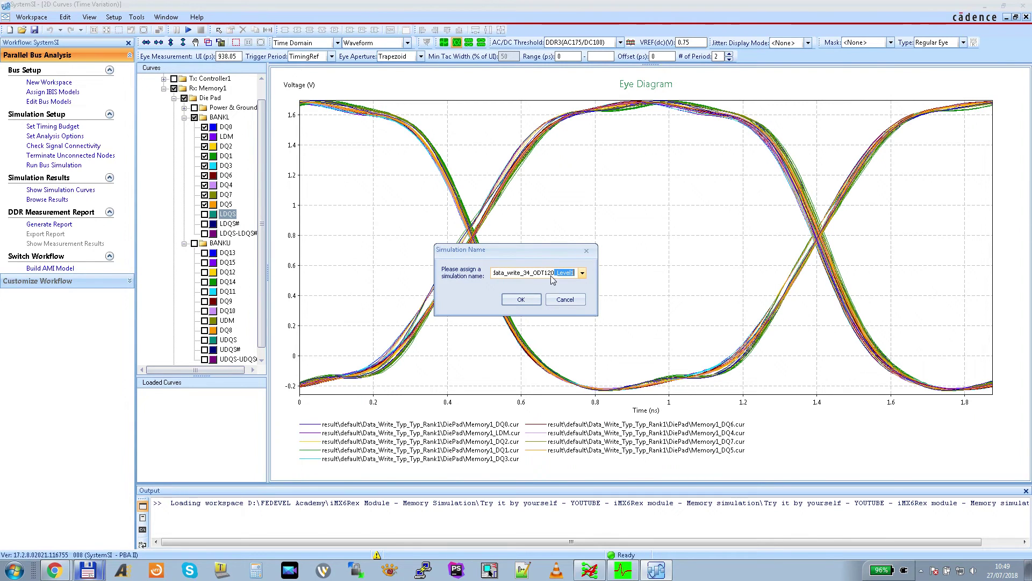
pyautogui.click(517, 275)
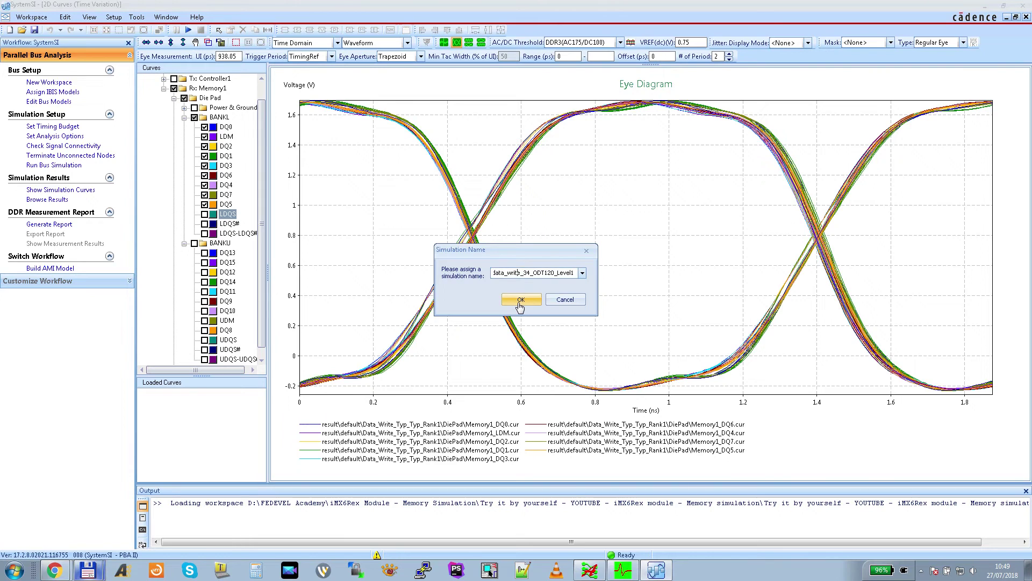
pyautogui.click(519, 300)
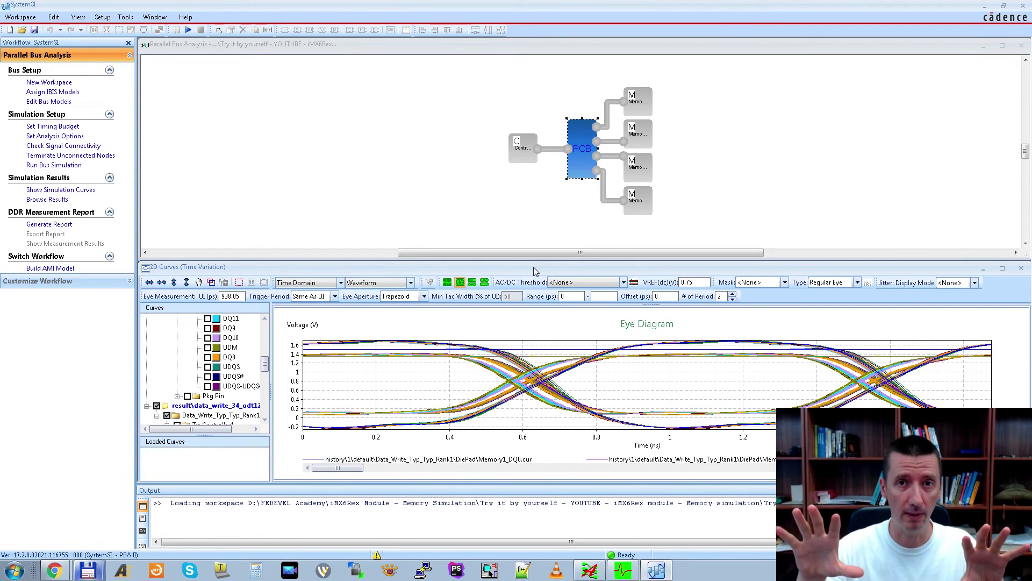
# Maximize the 2D Curves window and bring up options for the new Data_Write_Typ_Typ_Rank1 curves.
pyautogui.doubleClick(398, 271)
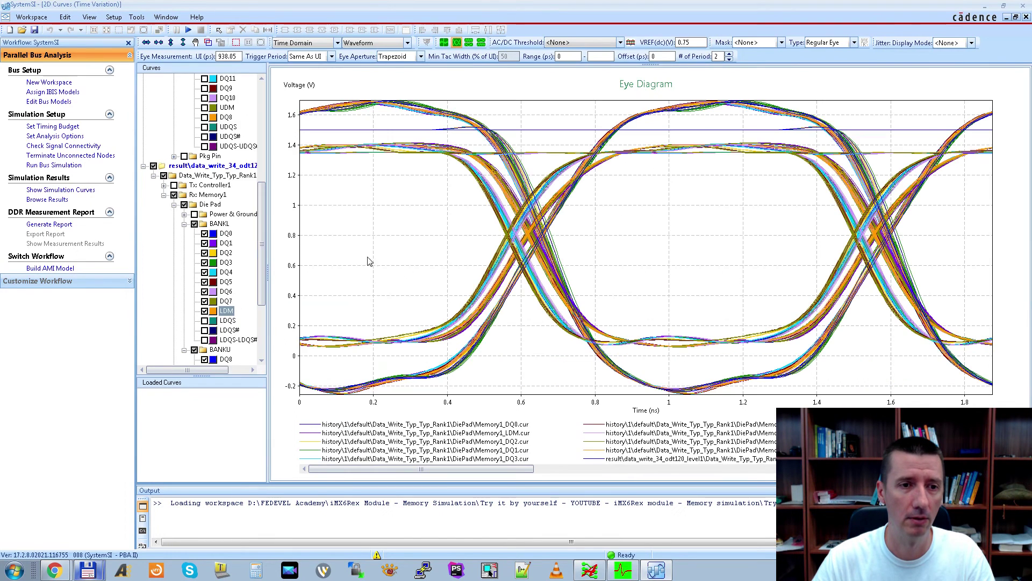
pyautogui.moveTo(263, 236); pyautogui.dragTo(275, 111)
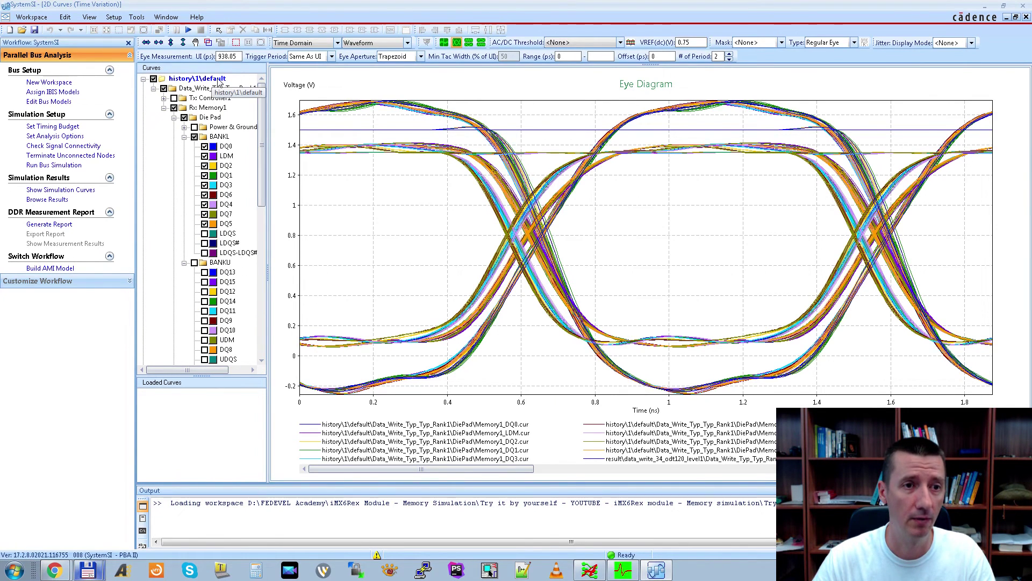
pyautogui.scroll(-8, 264, 137)
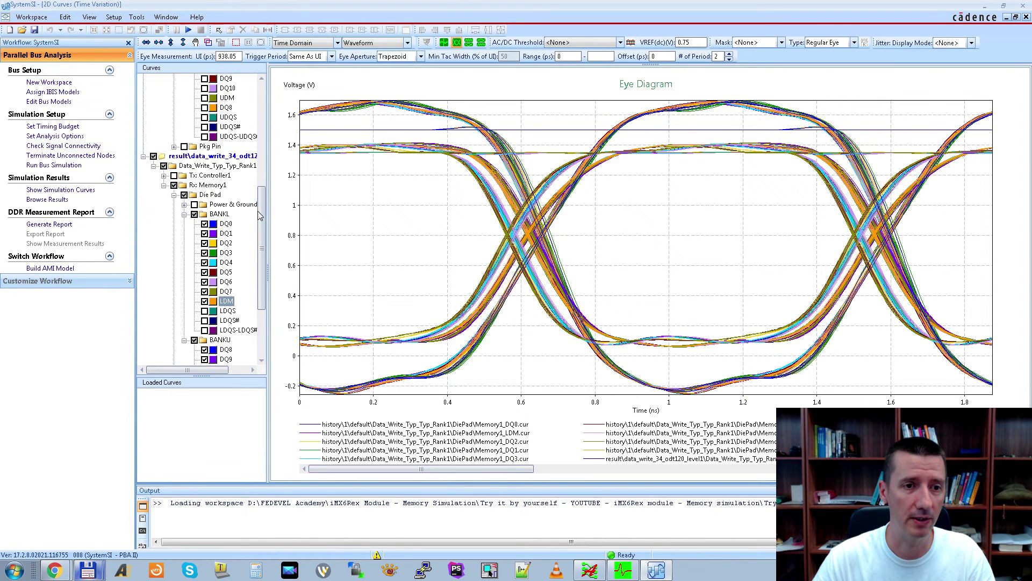
pyautogui.rightClick(216, 167)
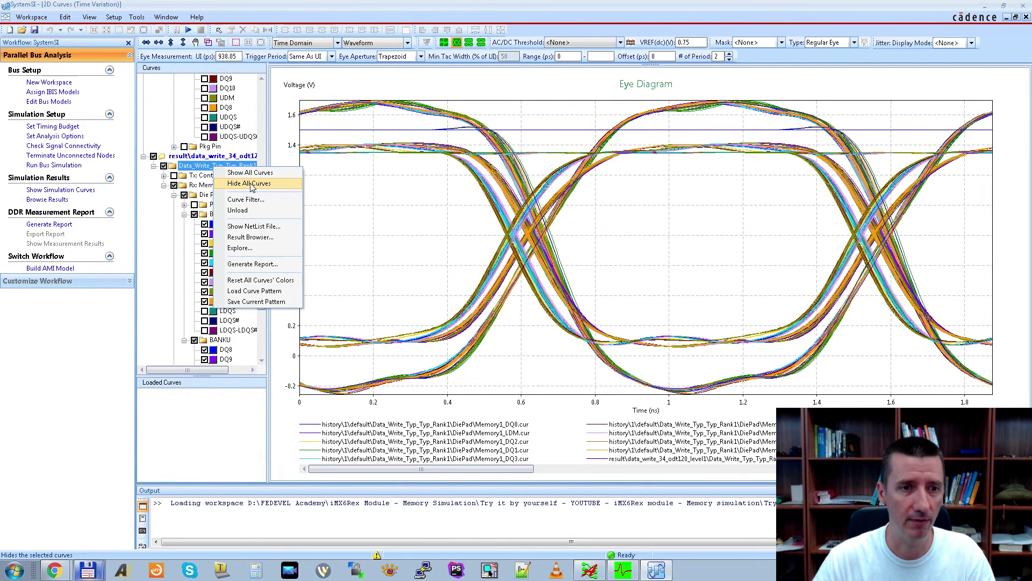
# Hide all curves, plot history\1\default DQ0 with TimingRef trigger period, and toggle the new run's DQ0.
pyautogui.click(251, 184)
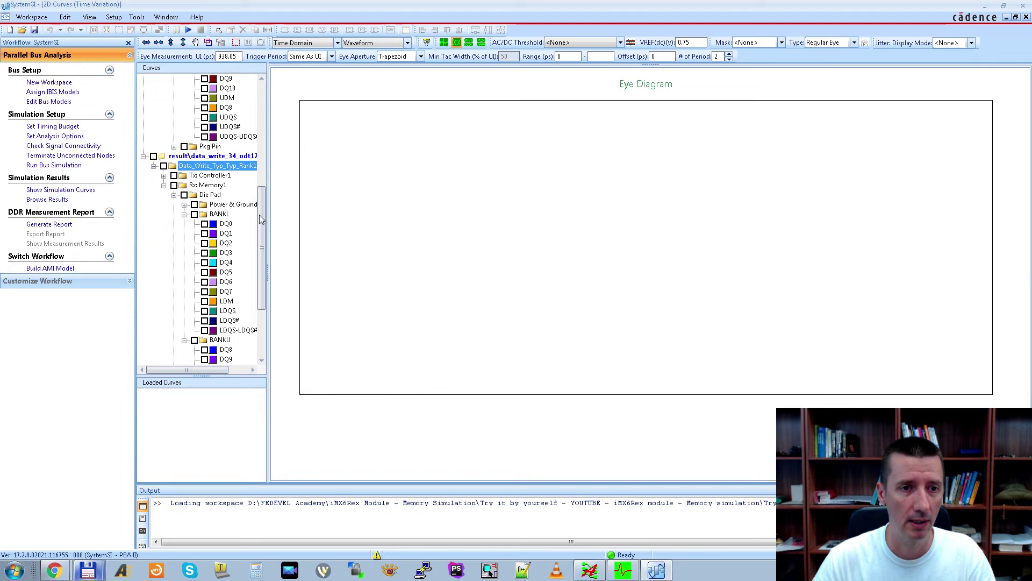
pyautogui.moveTo(261, 220); pyautogui.dragTo(270, 100)
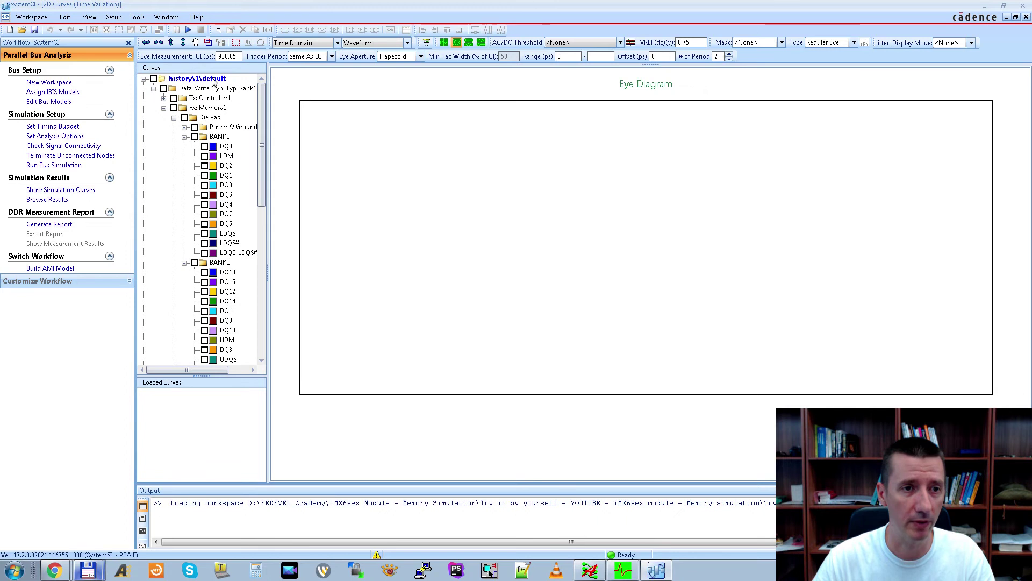
pyautogui.click(205, 146)
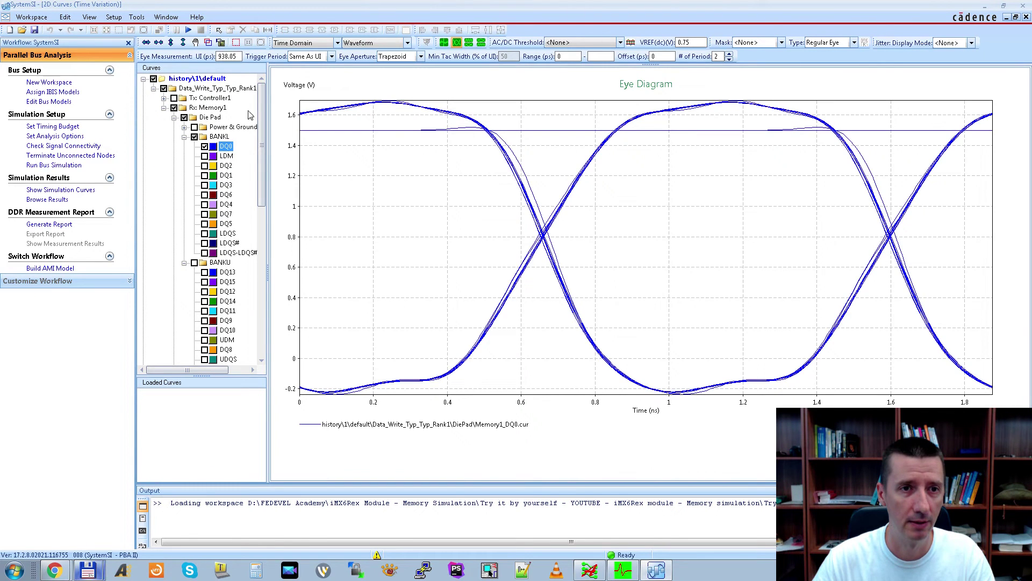
pyautogui.click(330, 57)
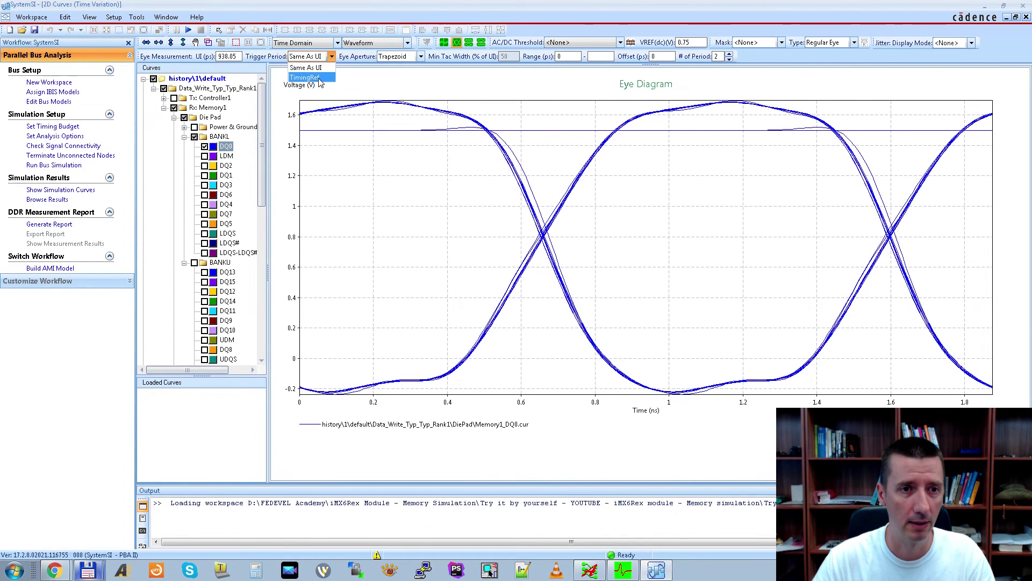
pyautogui.click(321, 78)
pyautogui.moveTo(263, 119); pyautogui.dragTo(264, 214)
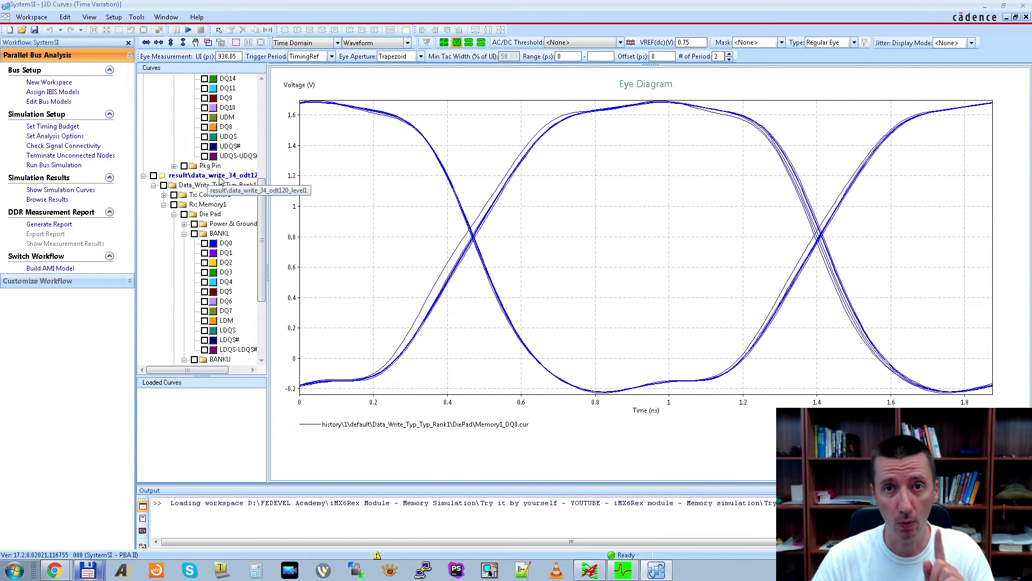
pyautogui.click(205, 244)
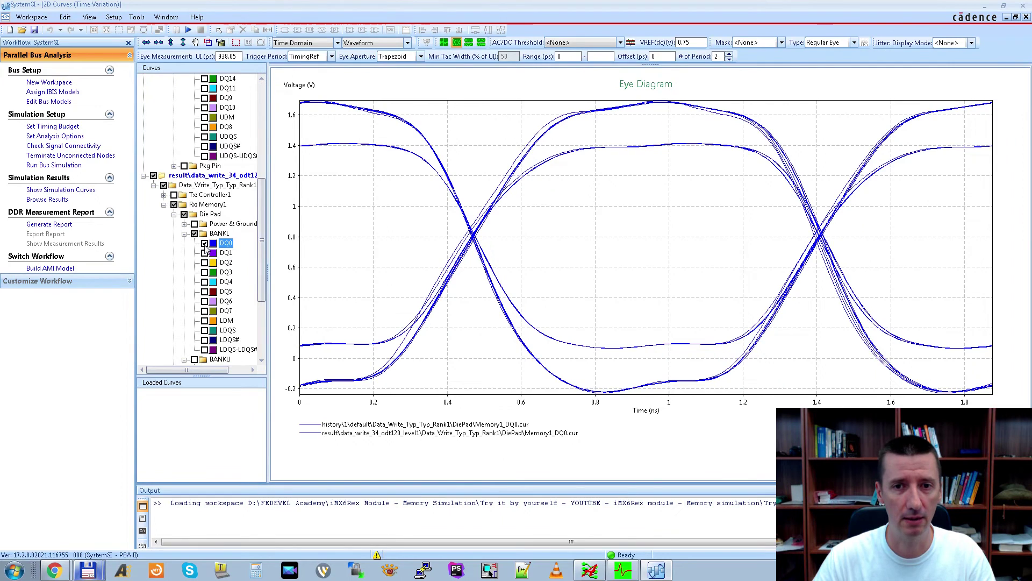
pyautogui.click(205, 245)
# Re-check DQ0 under result\data_write_34_odt120_level1 to overlay it on the default run's DQ0.
pyautogui.click(204, 244)
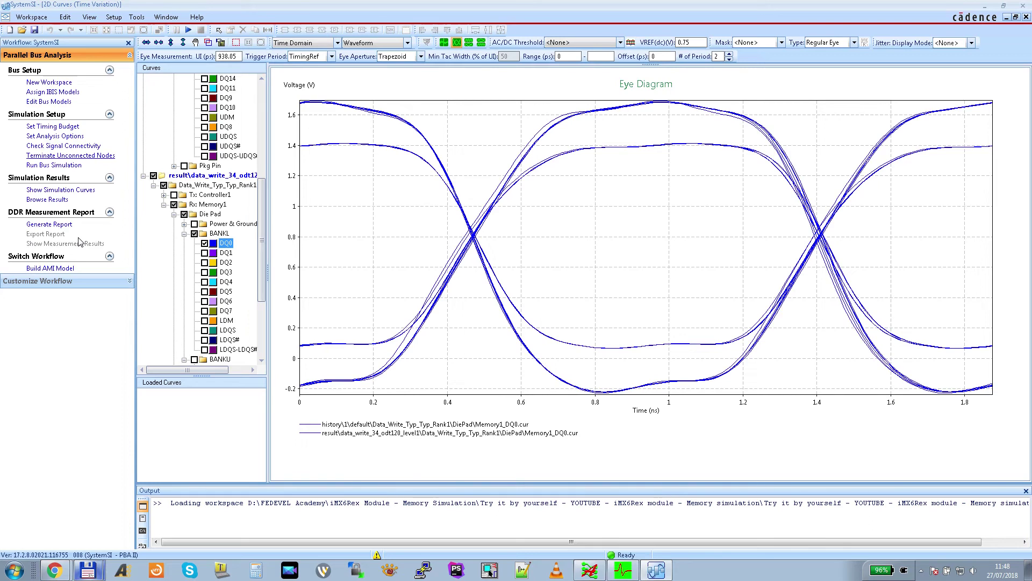
# Generate the report at DDR3(AC175/DC100) threshold after briefly trying DDR3(AC150/DC100).
pyautogui.click(47, 225)
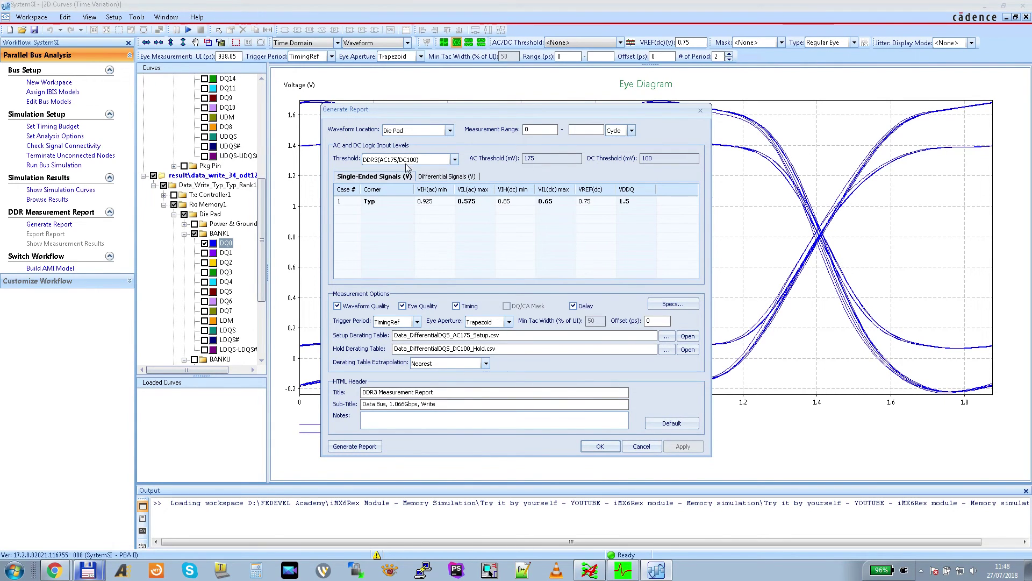
pyautogui.click(451, 160)
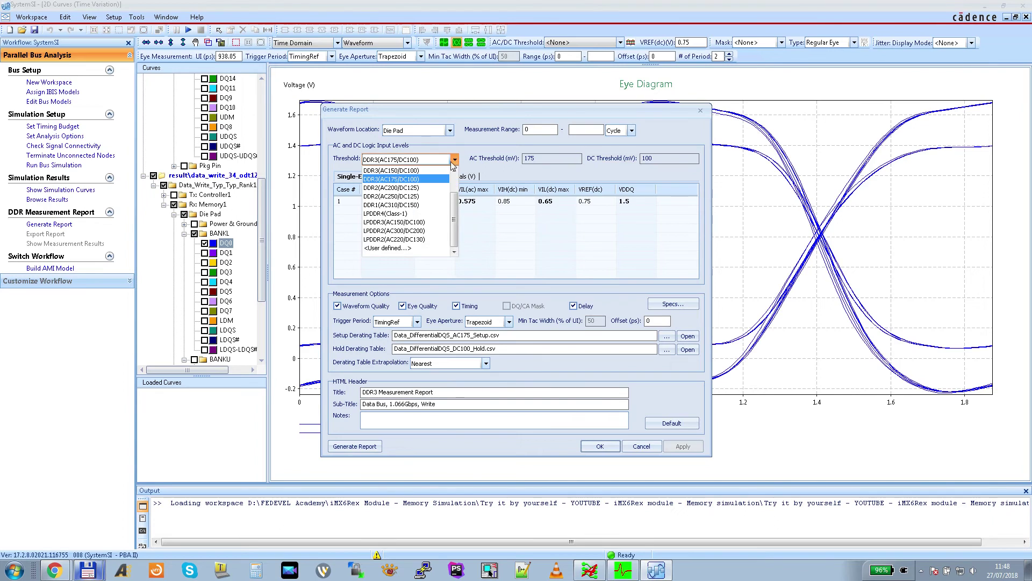
pyautogui.click(415, 182)
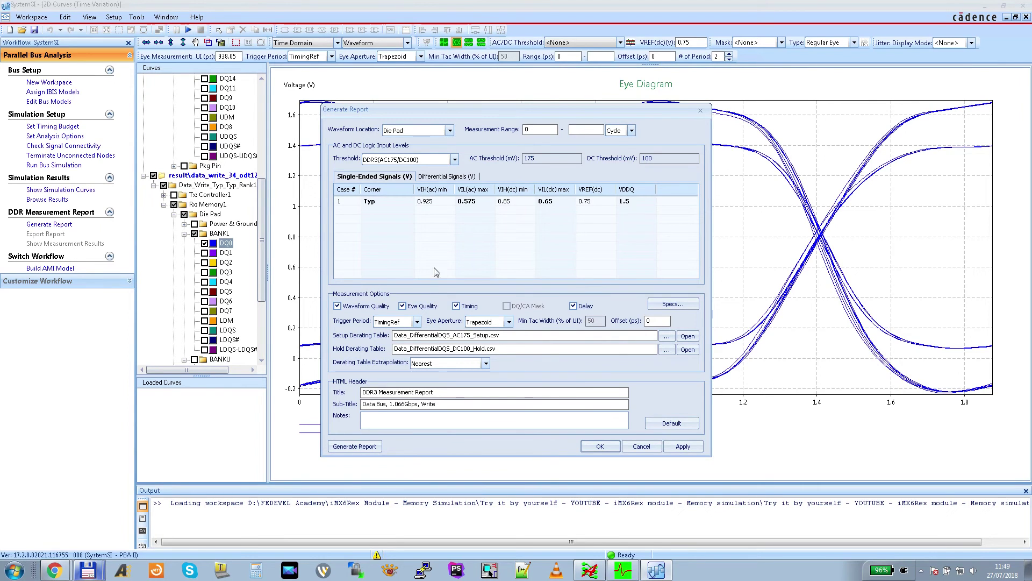
pyautogui.click(455, 161)
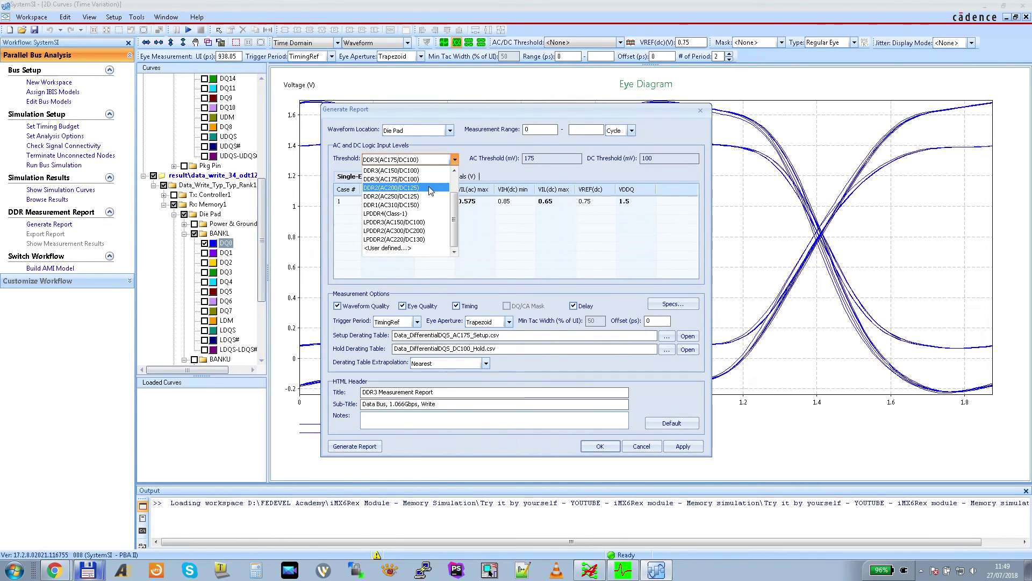
pyautogui.click(431, 172)
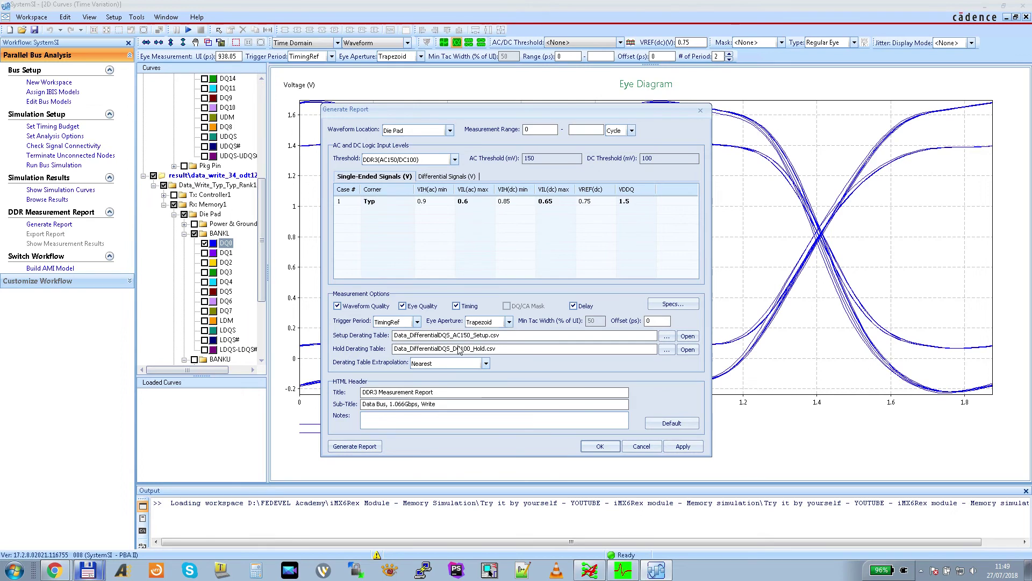
pyautogui.click(456, 159)
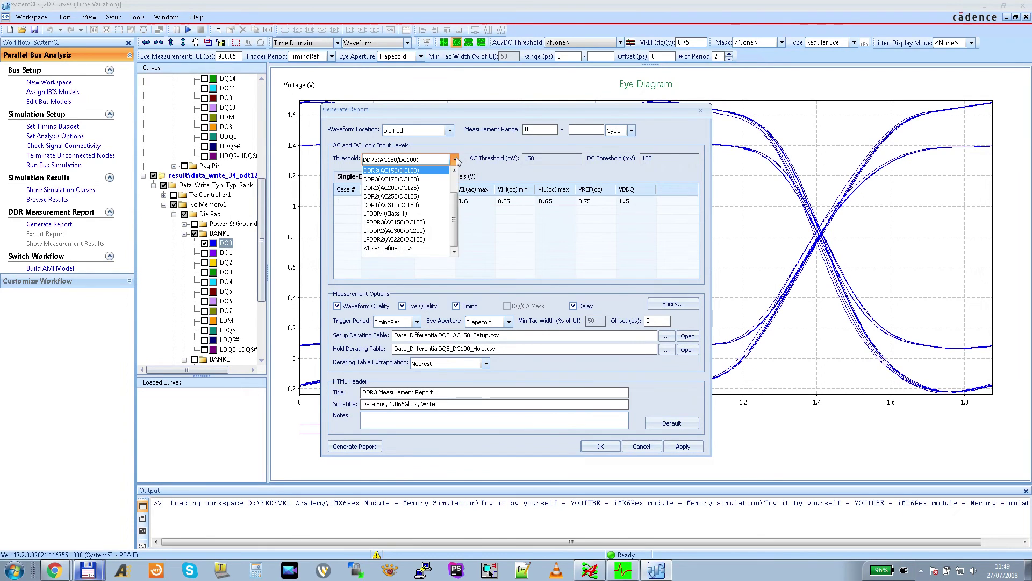
pyautogui.click(416, 179)
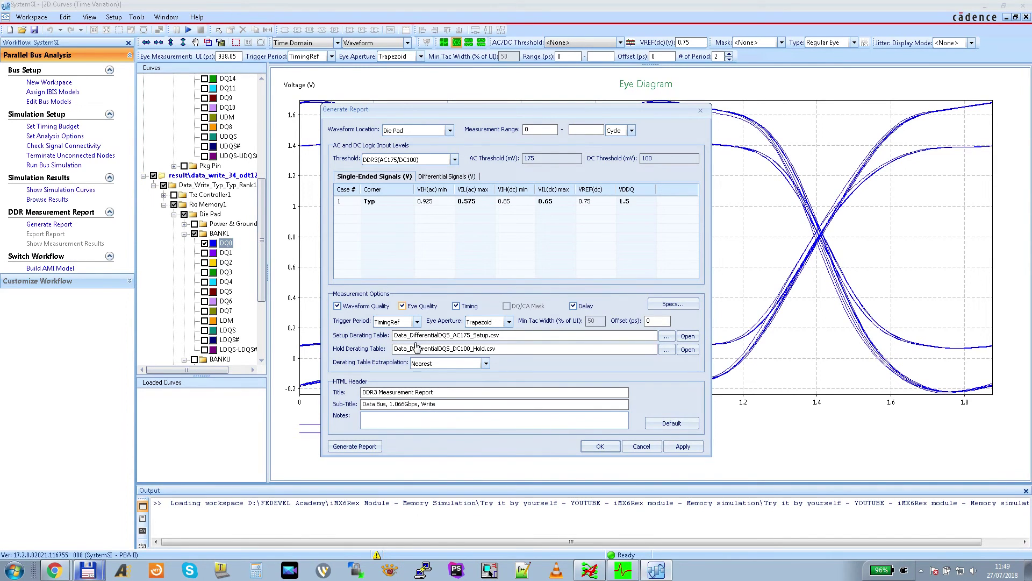
pyautogui.click(350, 447)
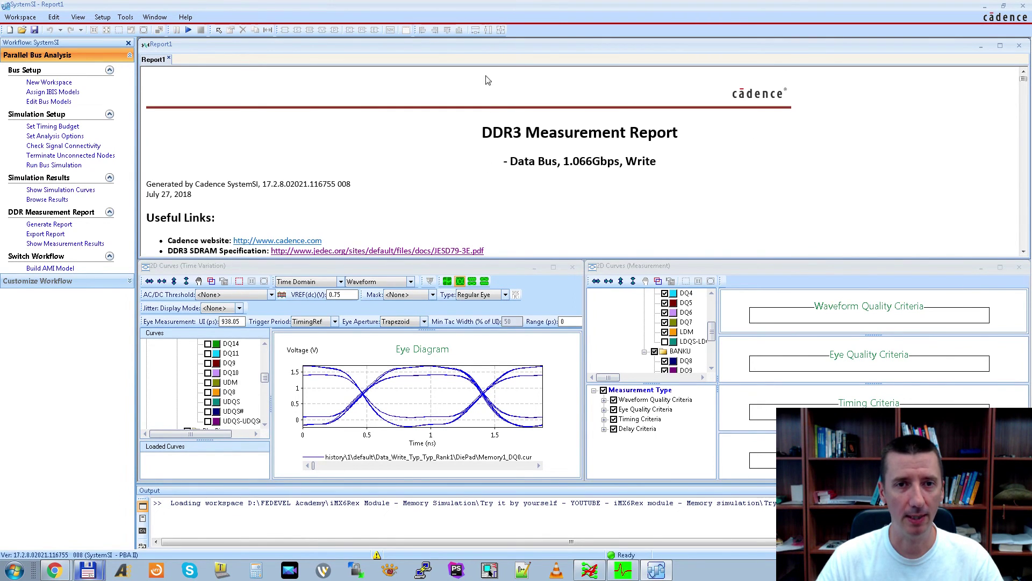
# Maximize Report1 and scroll past the derating tables and Results section.
pyautogui.doubleClick(480, 51)
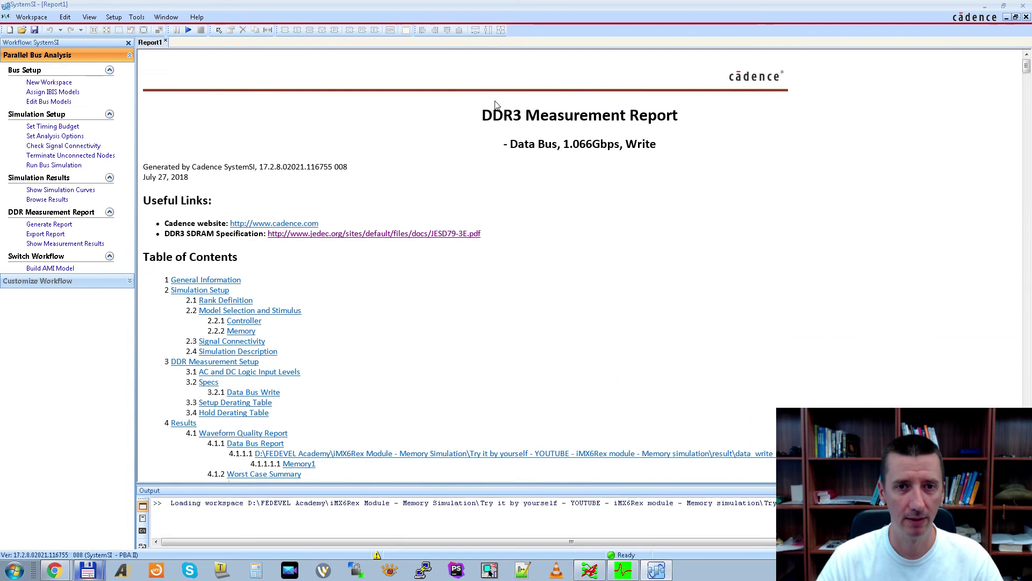
pyautogui.scroll(-20, 518, 538)
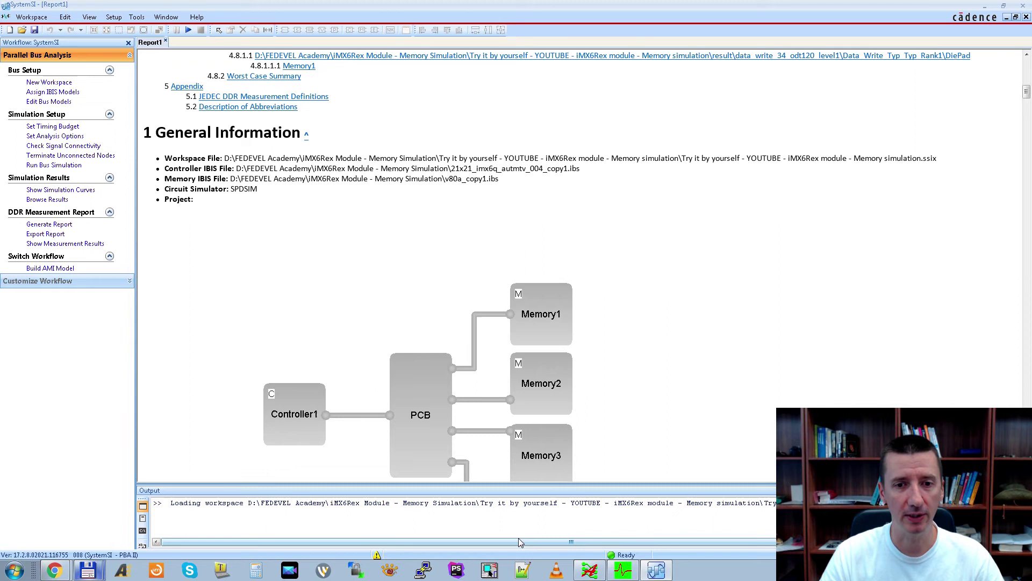
pyautogui.scroll(-10, 519, 542)
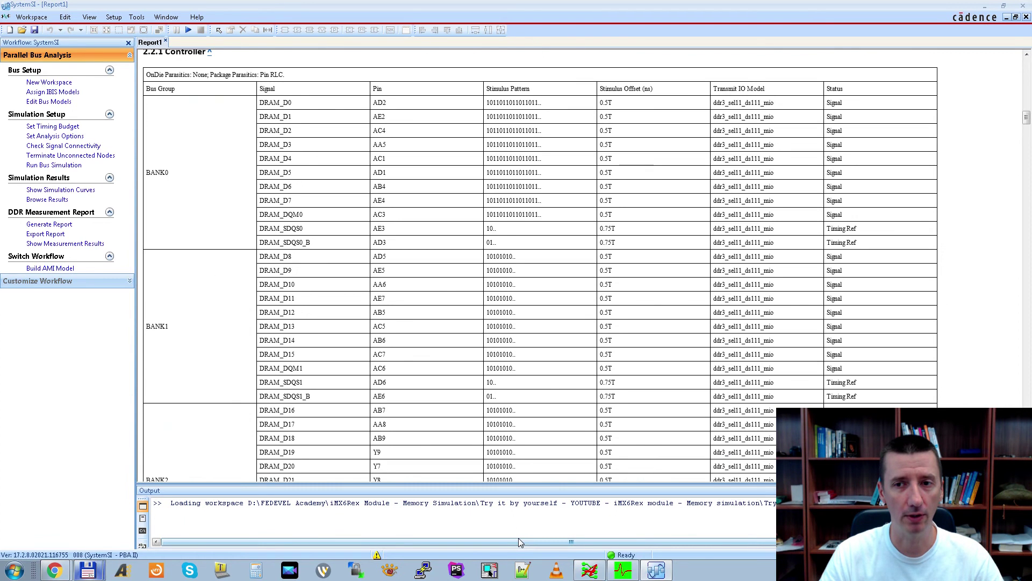
pyautogui.scroll(-10, 518, 538)
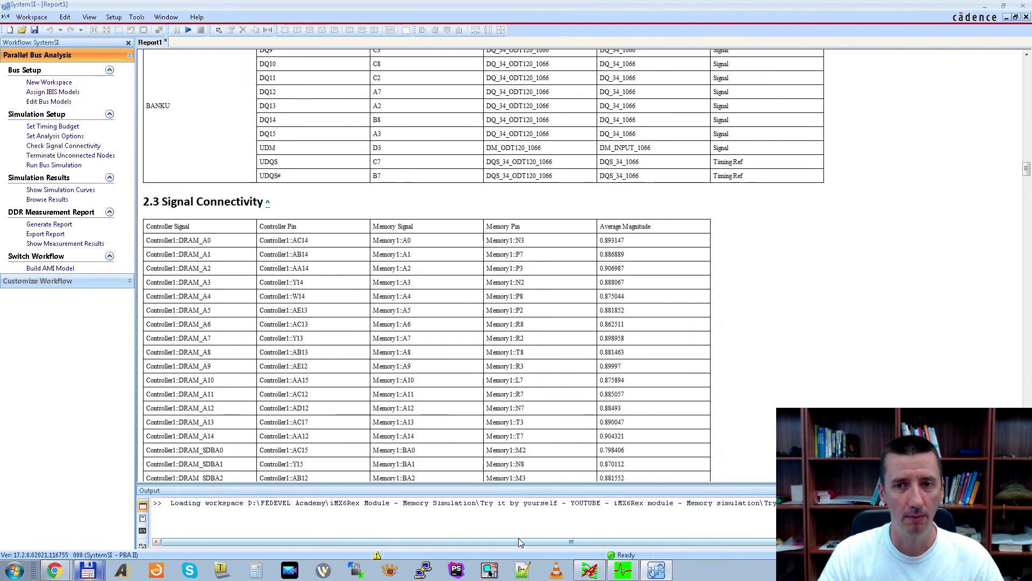
pyautogui.scroll(-9, 518, 542)
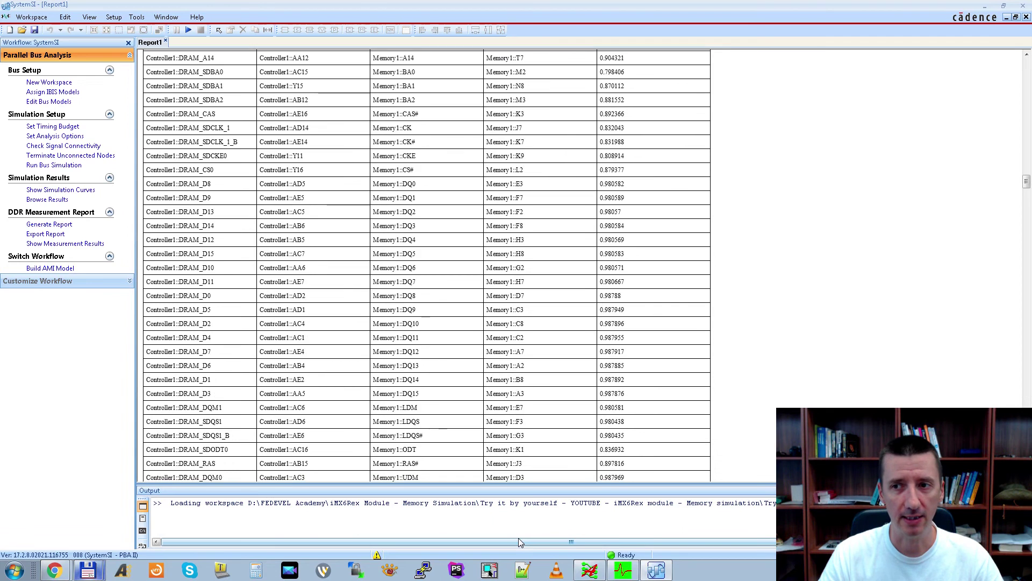
pyautogui.scroll(-12, 519, 542)
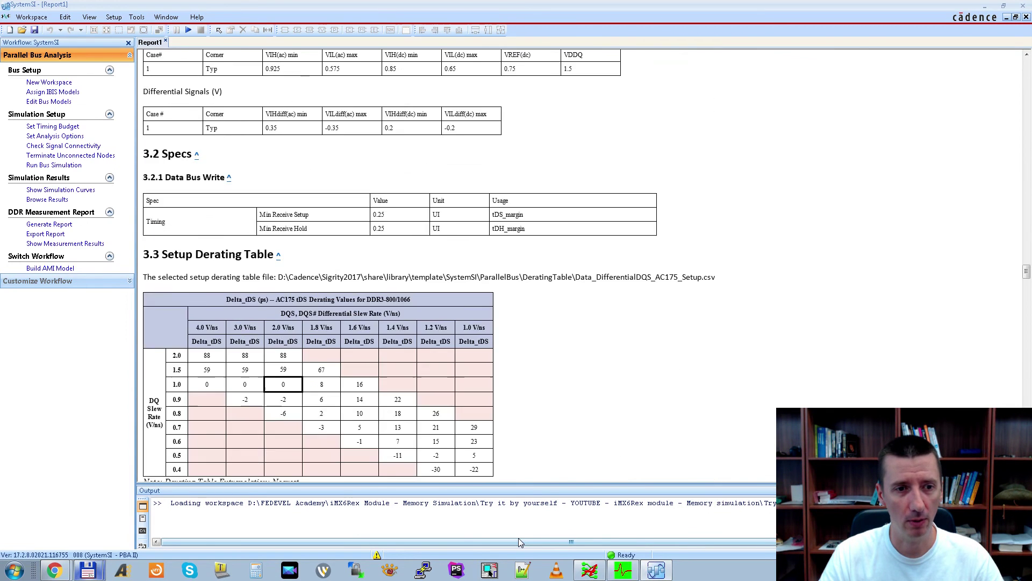
pyautogui.scroll(-7, 520, 542)
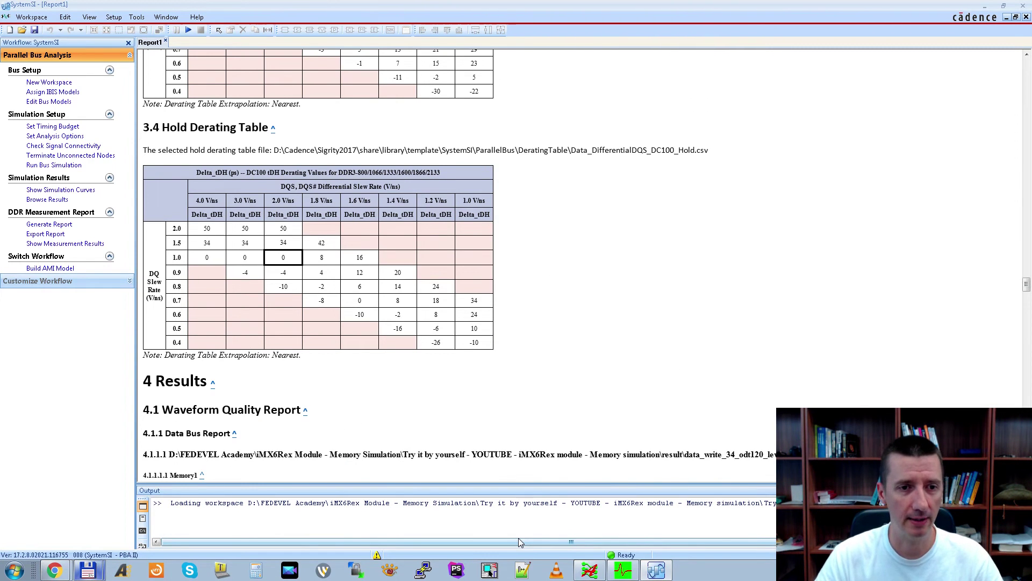
pyautogui.moveTo(164, 381); pyautogui.dragTo(174, 382)
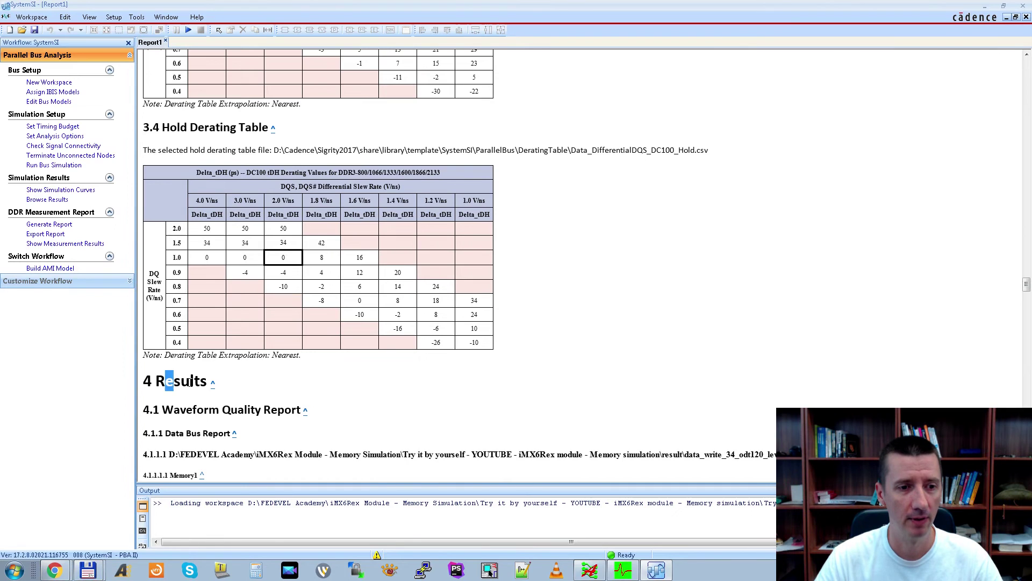
pyautogui.scroll(-10, 455, 364)
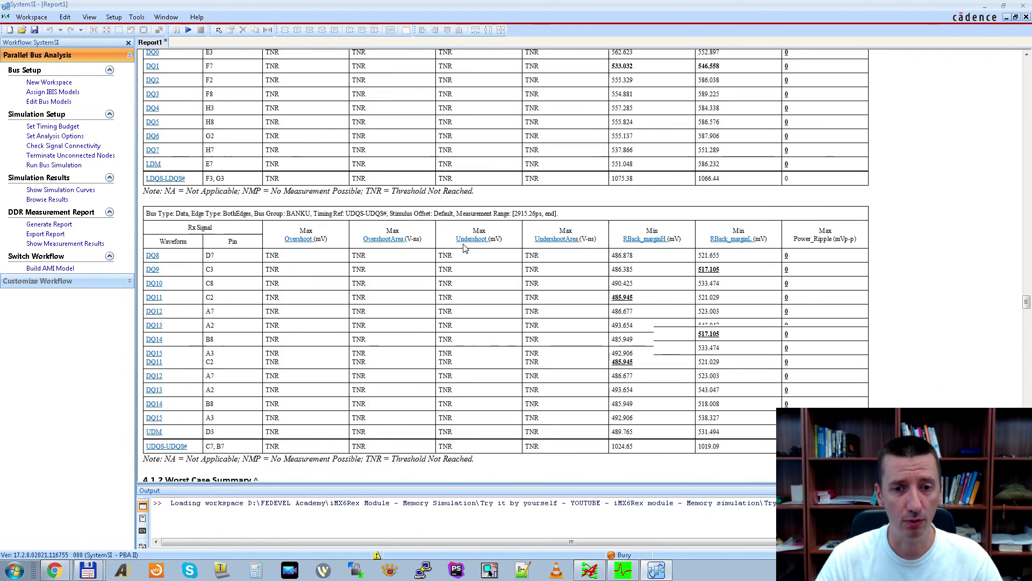
pyautogui.scroll(-15, 465, 247)
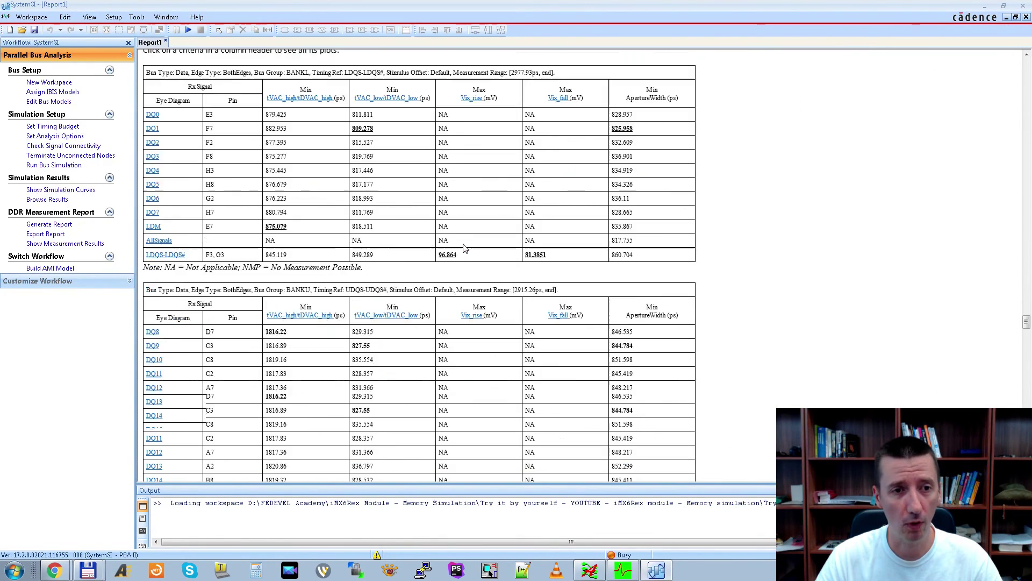
pyautogui.scroll(-3, 464, 248)
pyautogui.scroll(-9, 464, 247)
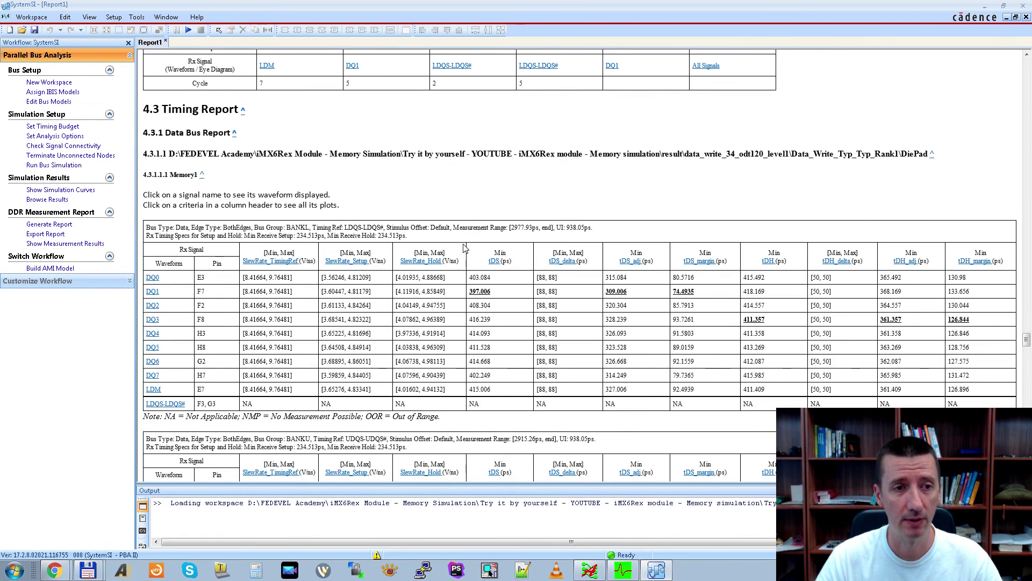
# Highlight the Data Bus Report heading and continue to section 4.4 Worst Case Setup Condition.
pyautogui.moveTo(177, 110); pyautogui.dragTo(239, 110)
pyautogui.moveTo(165, 133); pyautogui.dragTo(230, 132)
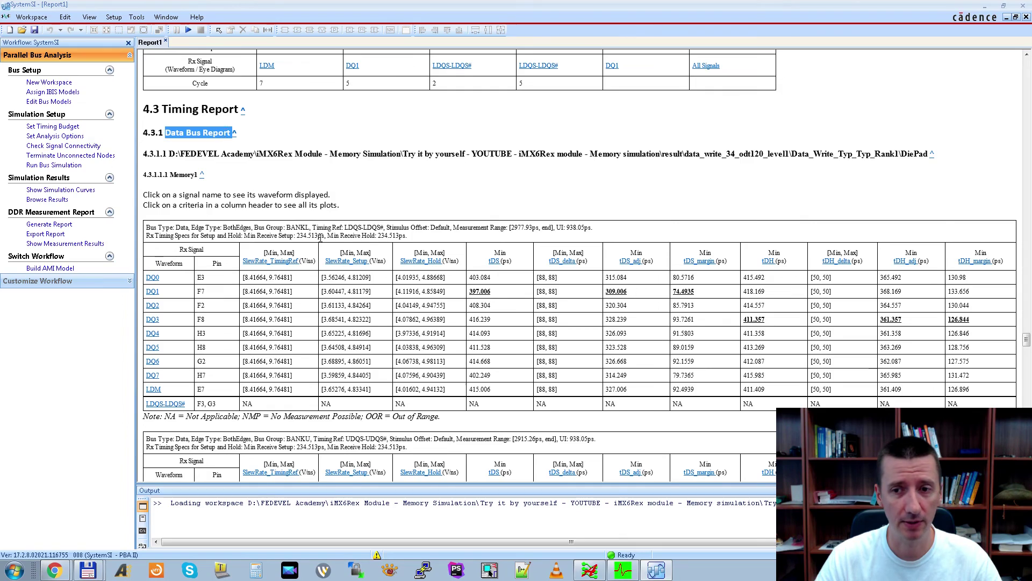
pyautogui.scroll(-16, 320, 239)
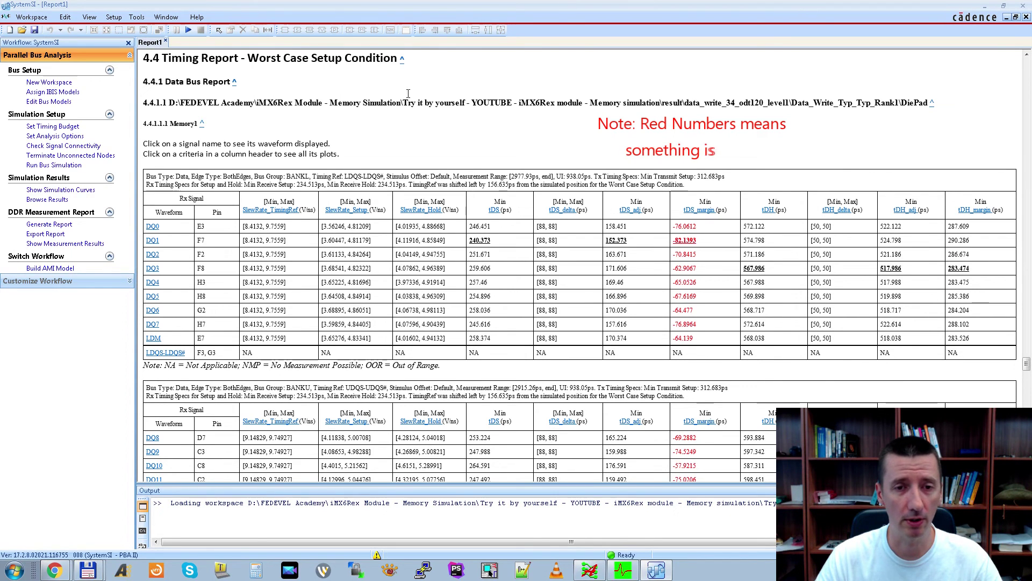
# Highlight the TimingRef shift note and scroll to the 4.4.2 Worst Case Summary with DQ1's -82.1393 ps tDS margin.
pyautogui.moveTo(409, 185); pyautogui.dragTo(446, 190)
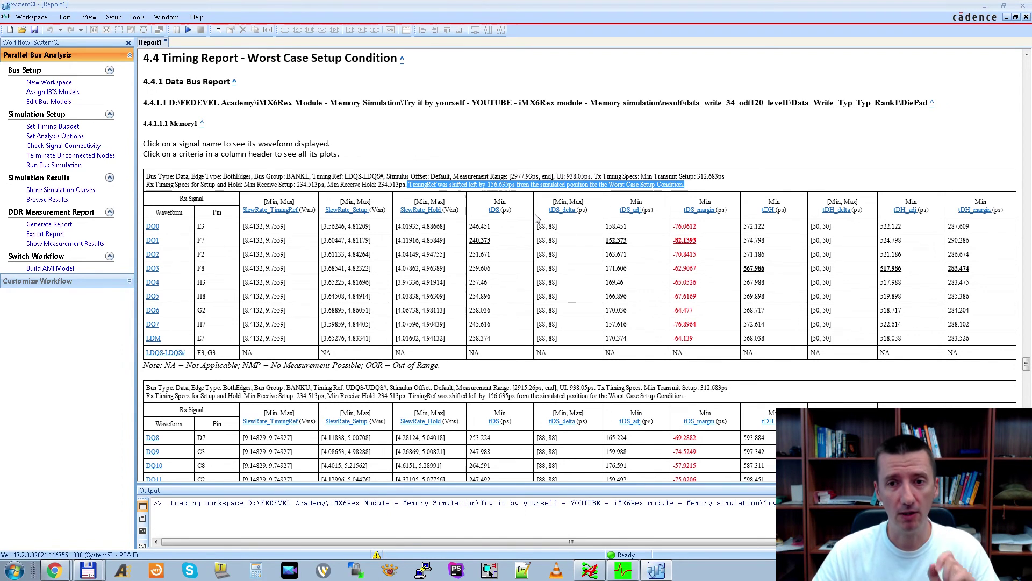
pyautogui.scroll(-1, 532, 225)
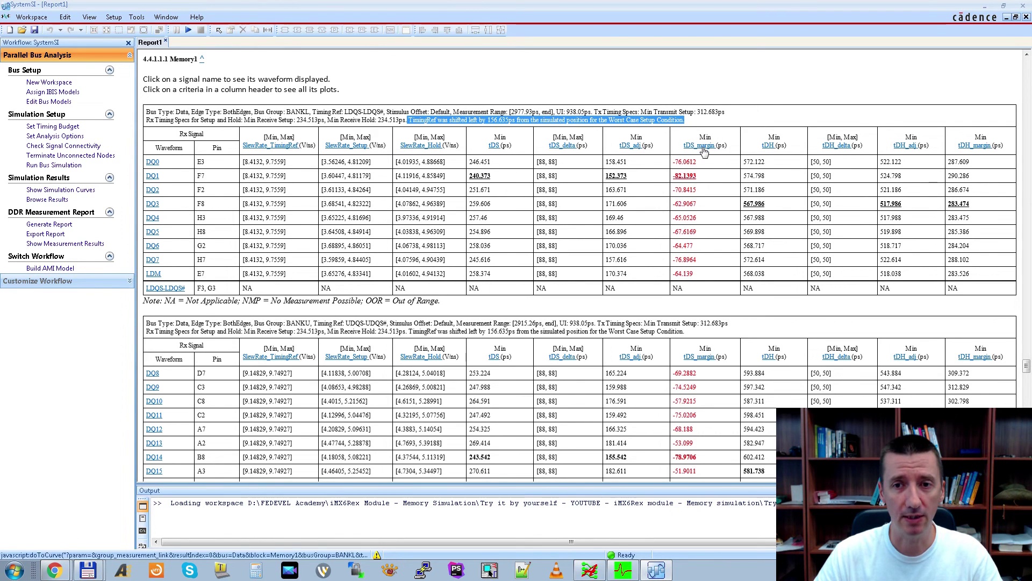
pyautogui.scroll(-4, 709, 156)
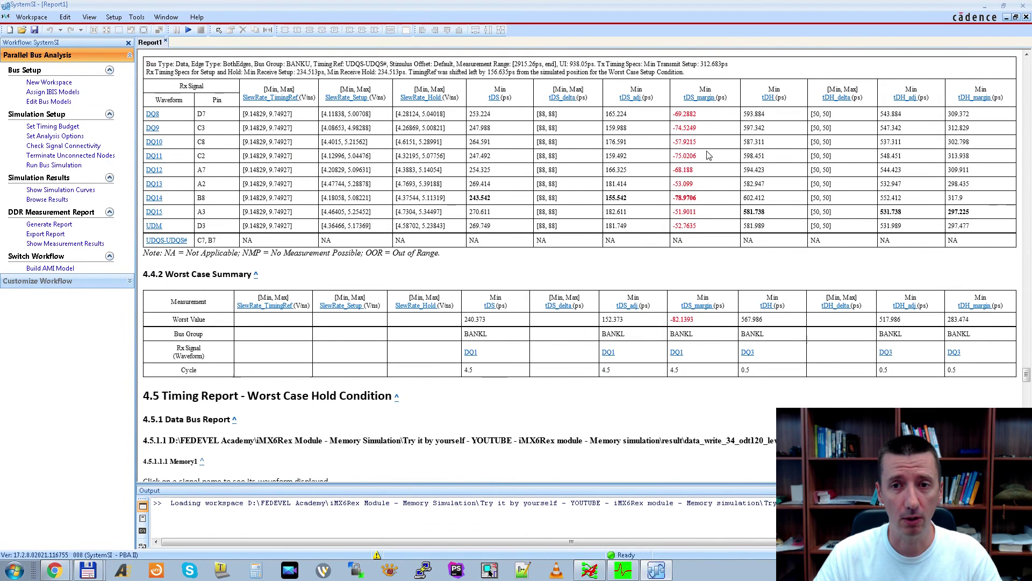
pyautogui.scroll(-1, 709, 155)
pyautogui.scroll(-2, 701, 213)
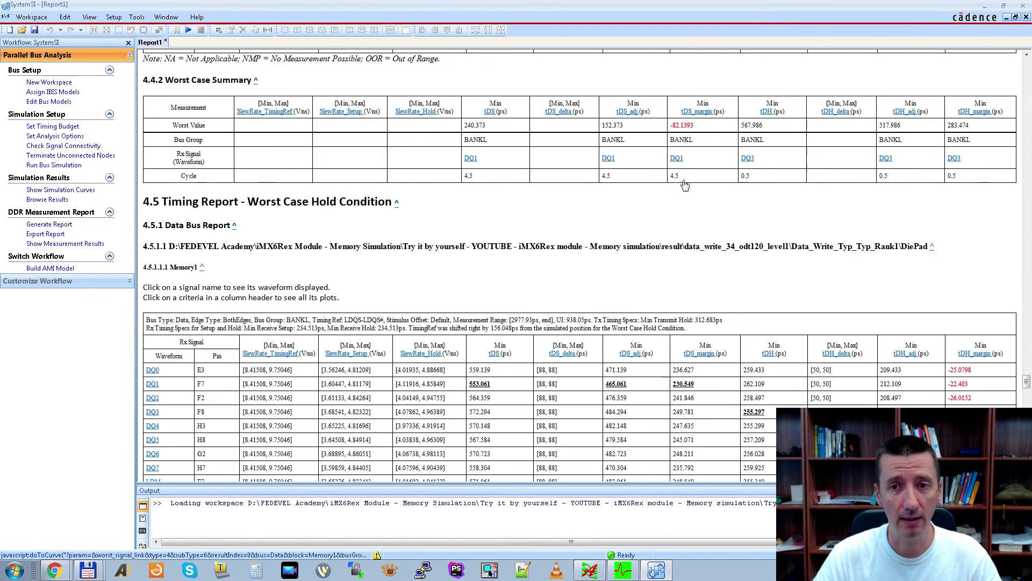
pyautogui.scroll(3, 676, 161)
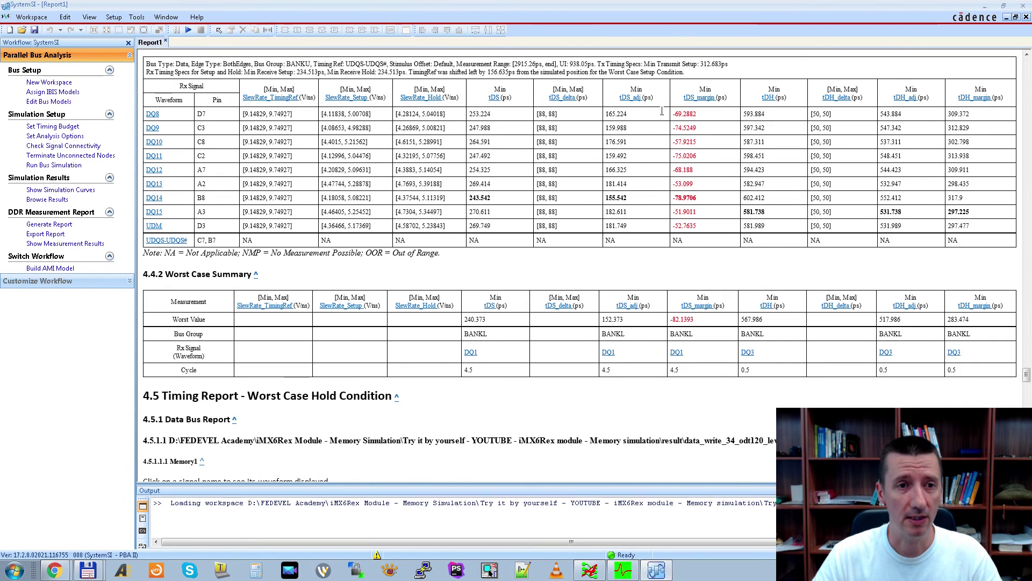
# View the DQ8 waveform plots, then return to the report and highlight the Worst Case Summary heading.
pyautogui.click(153, 114)
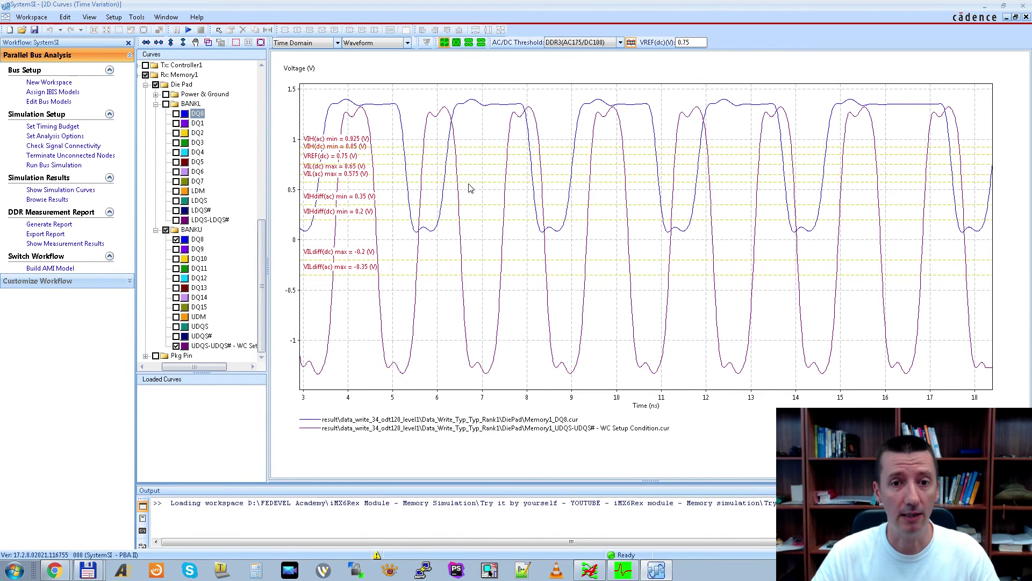
pyautogui.click(165, 18)
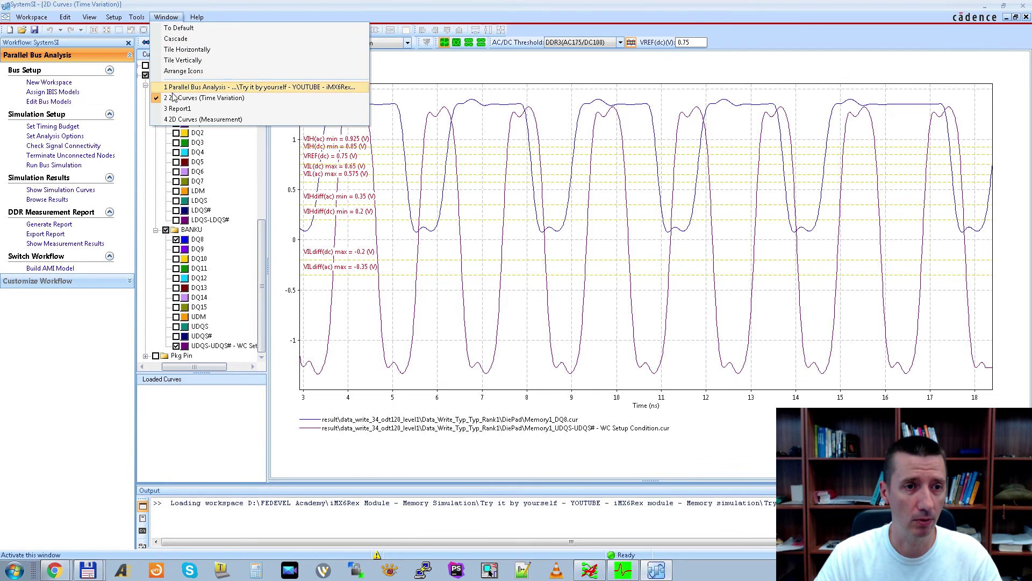
pyautogui.click(176, 111)
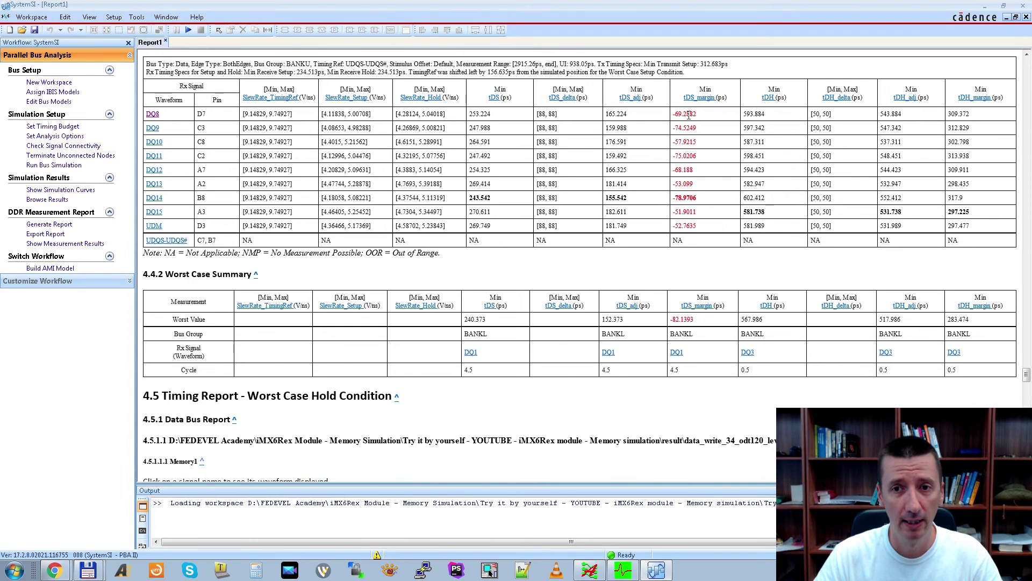
pyautogui.scroll(-1, 687, 325)
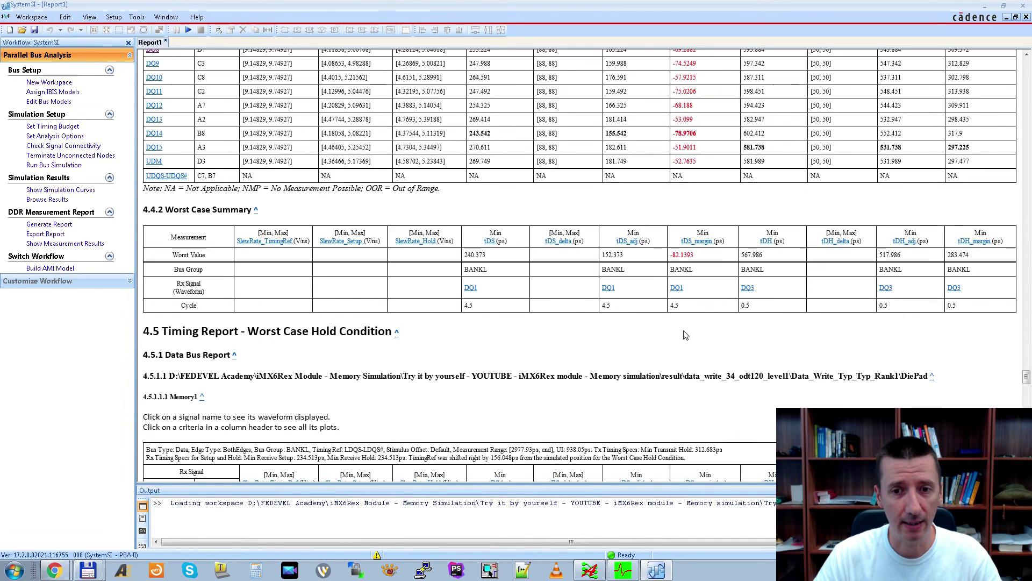
pyautogui.moveTo(166, 210); pyautogui.dragTo(243, 213)
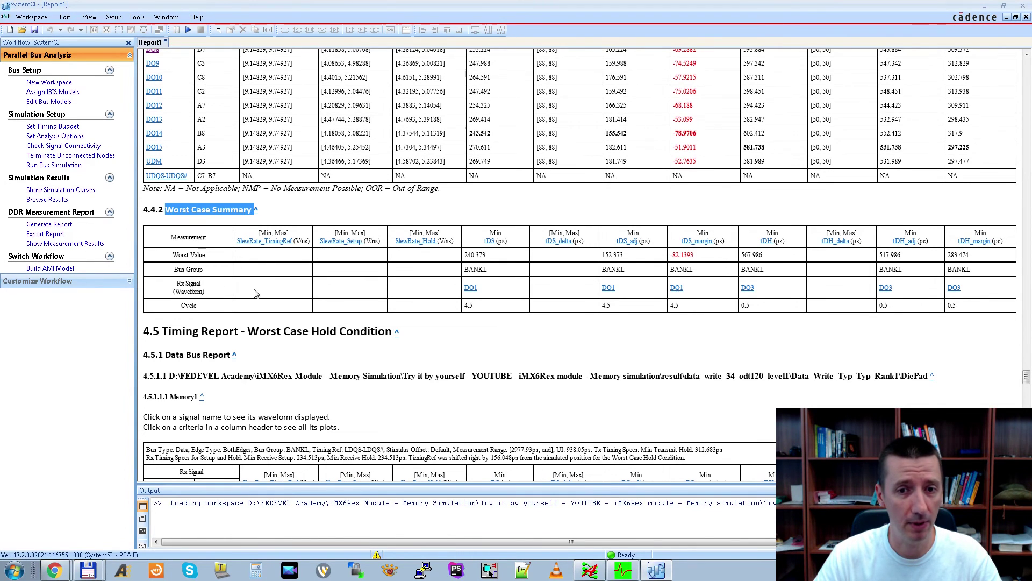
# Plot the DQ1 waveform at its worst setup margin, then continue down the report.
pyautogui.click(678, 288)
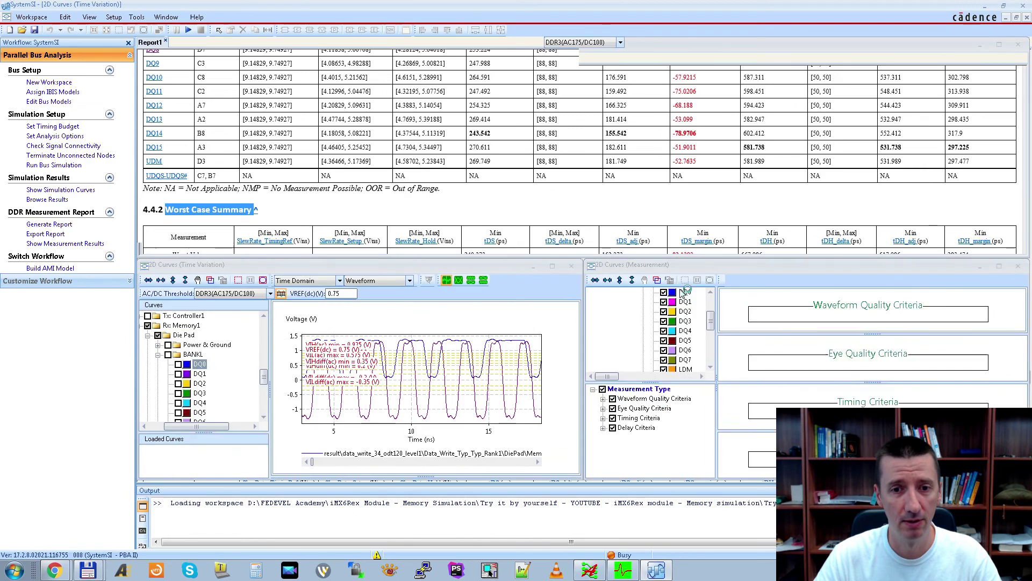
pyautogui.moveTo(634, 246)
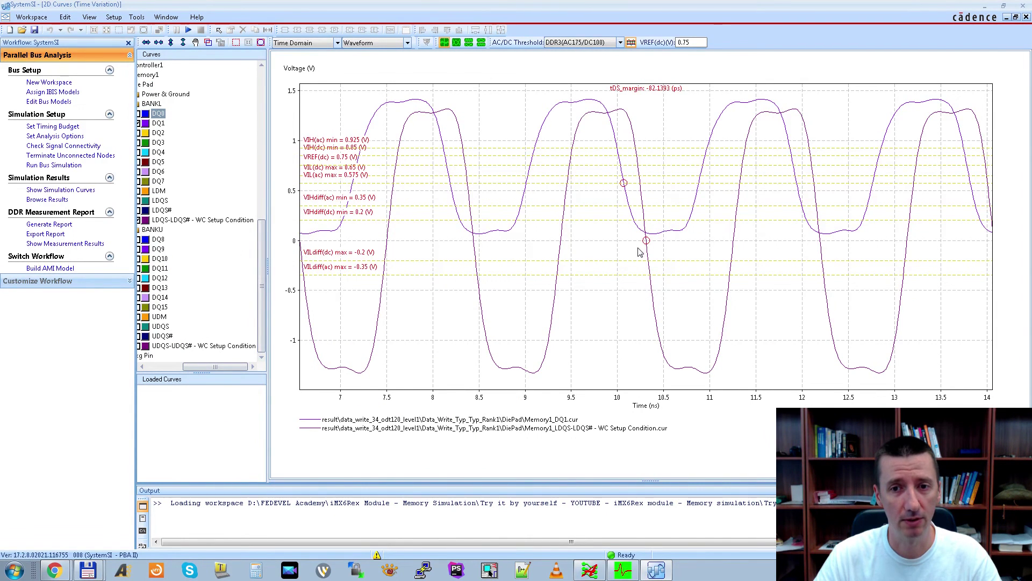
pyautogui.click(166, 18)
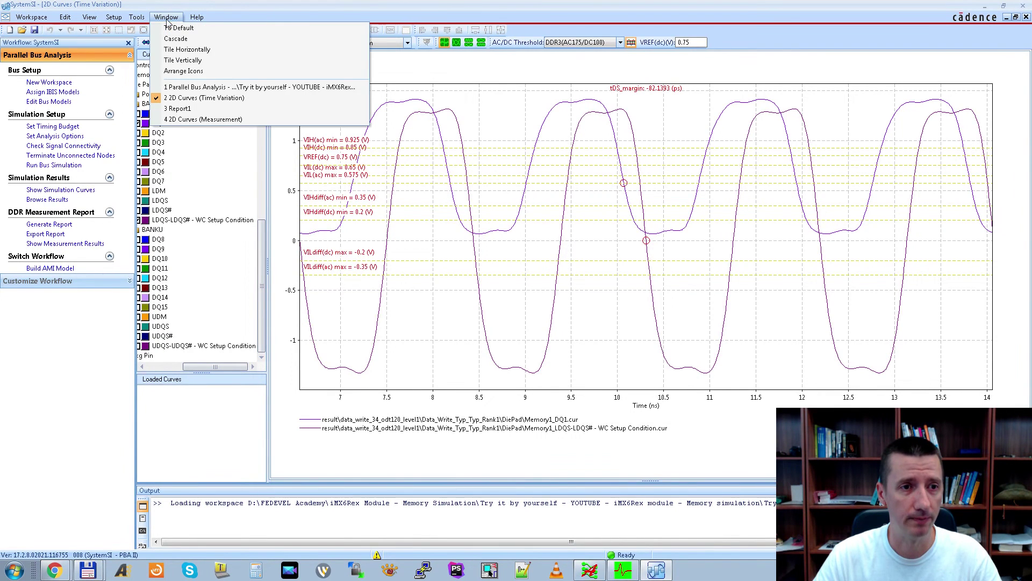
pyautogui.click(173, 111)
pyautogui.scroll(-4, 643, 224)
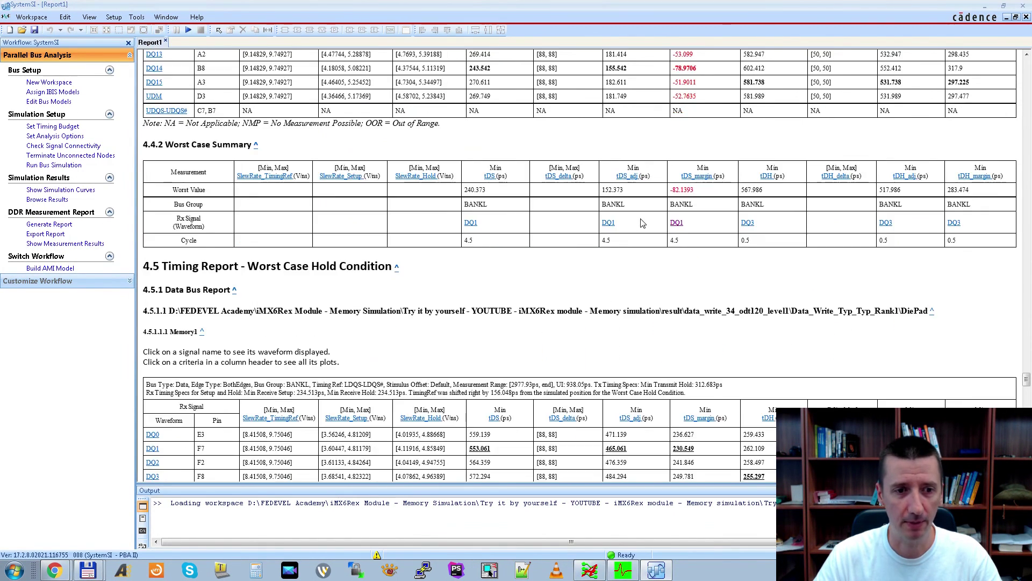
pyautogui.scroll(-3, 643, 223)
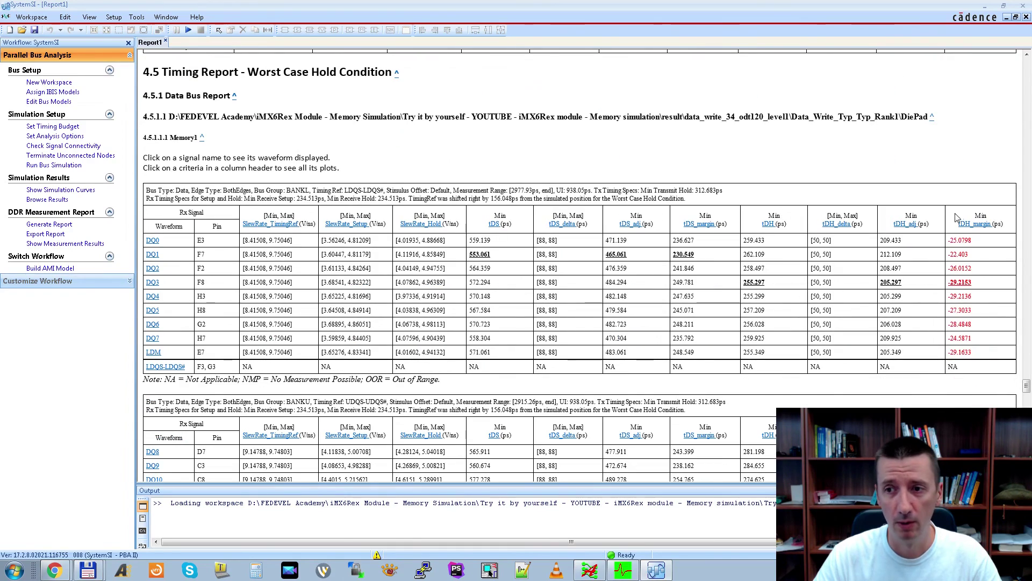
pyautogui.scroll(-9, 974, 215)
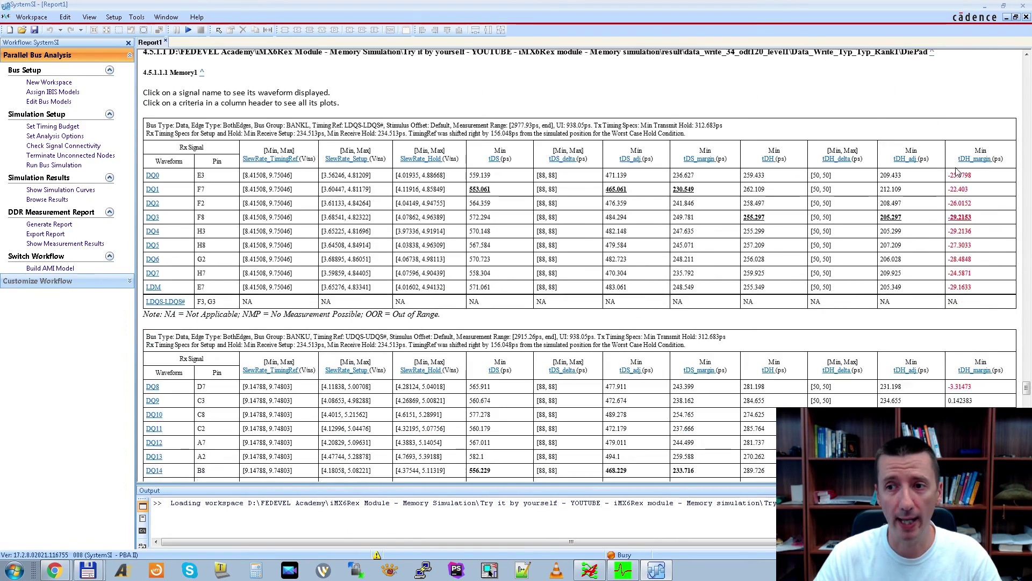
pyautogui.scroll(-2, 957, 171)
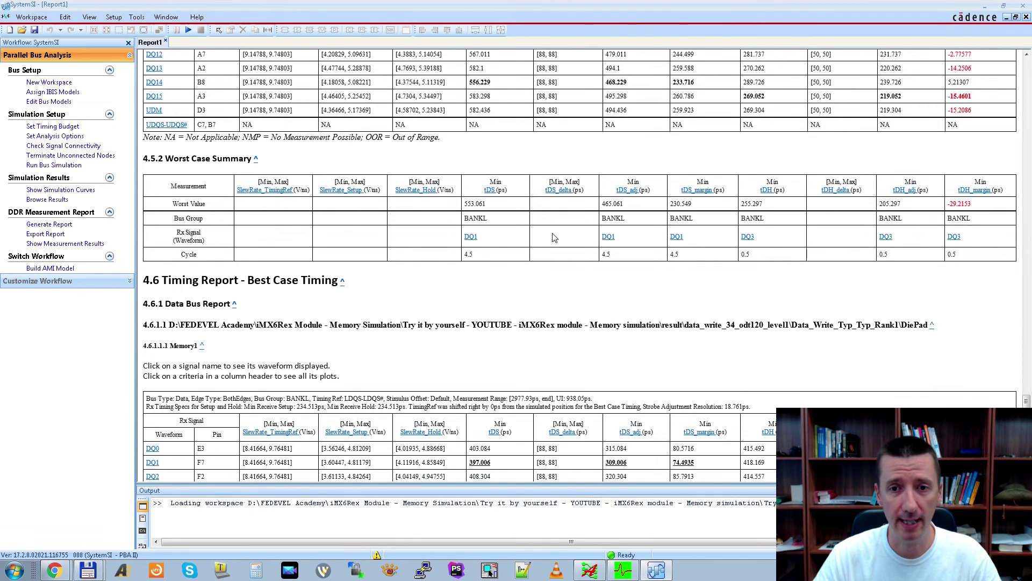
# Plot the DQ3 worst-hold waveform, then scroll to the 4.8.2 Worst Case Summary and 5 Appendix.
pyautogui.click(955, 238)
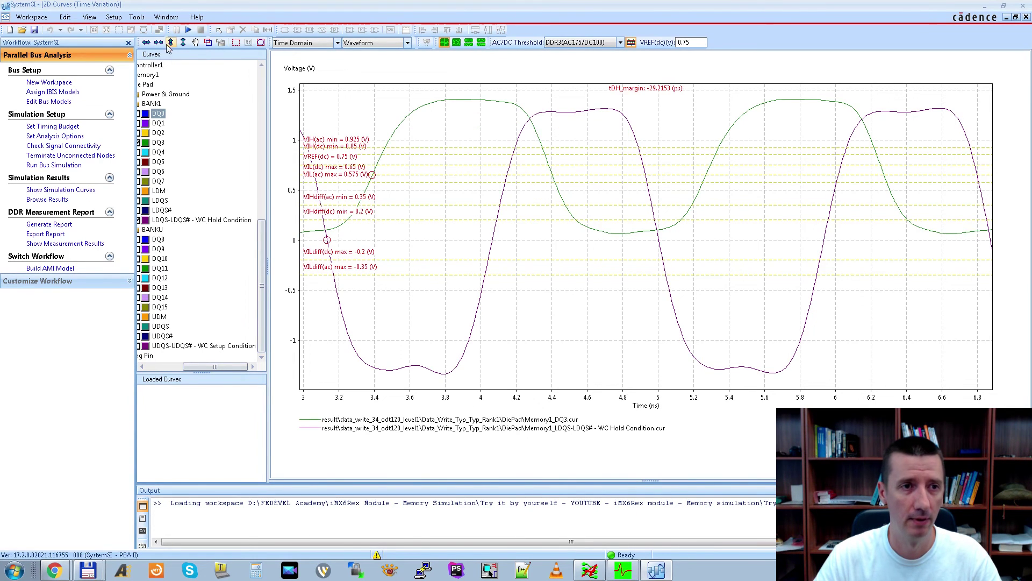
pyautogui.click(162, 18)
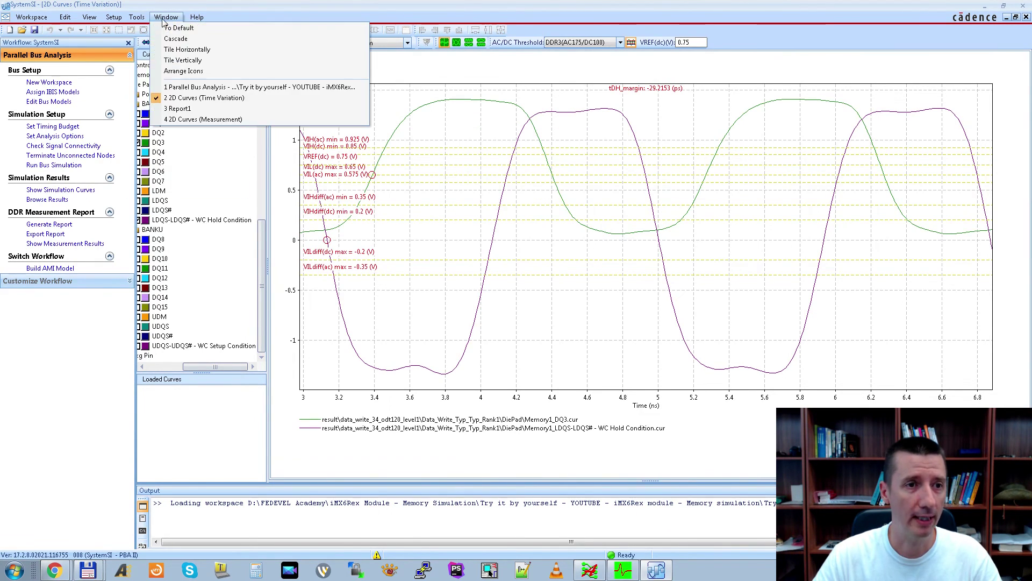
pyautogui.click(172, 109)
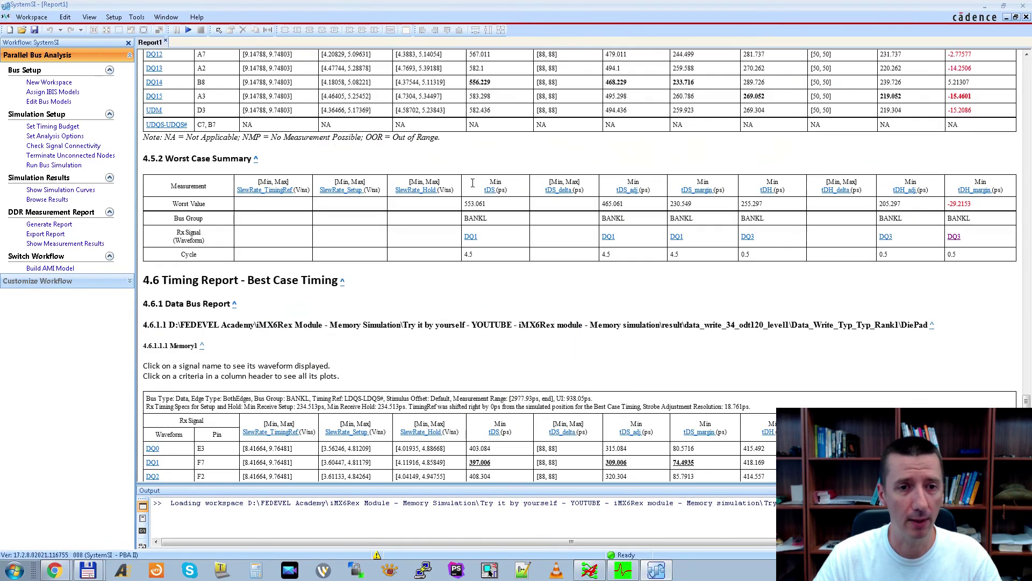
pyautogui.scroll(-15, 440, 276)
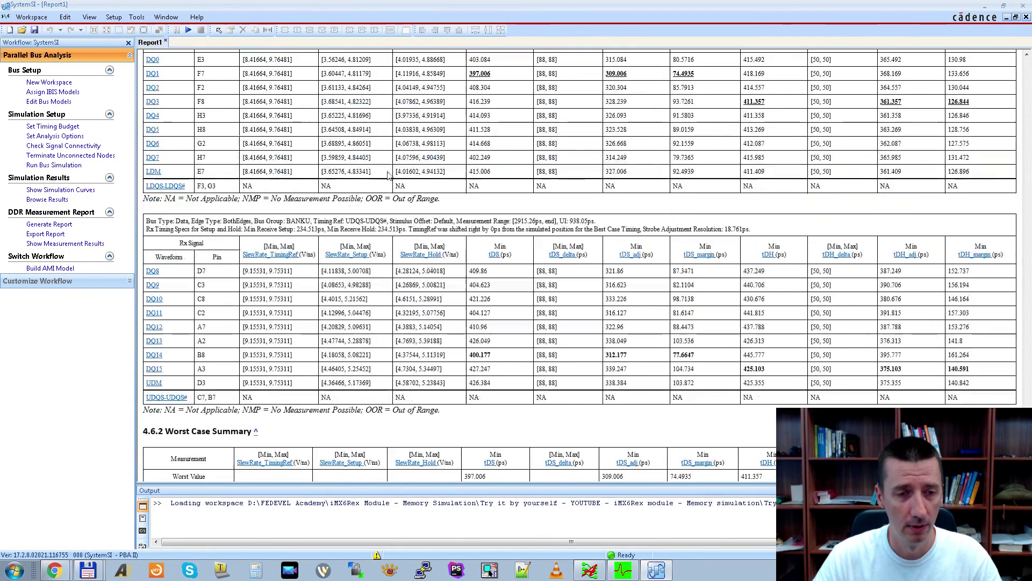
pyautogui.scroll(-5, 387, 170)
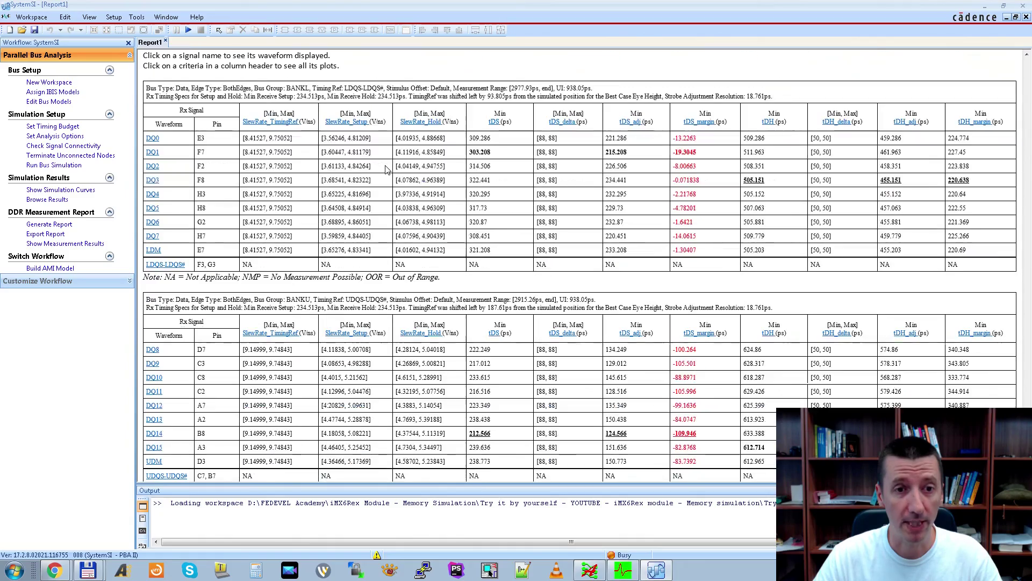
pyautogui.scroll(-5, 370, 153)
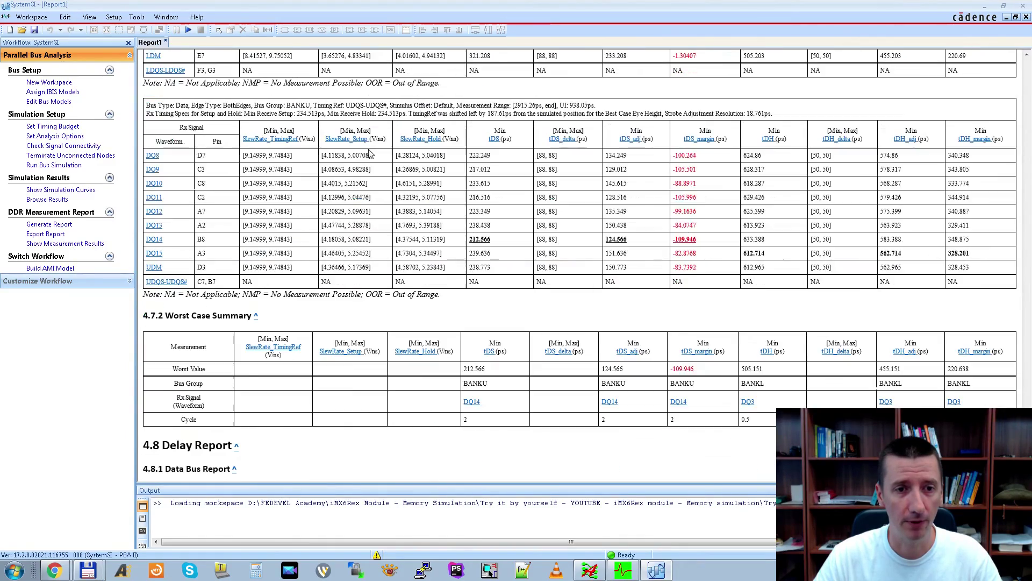
pyautogui.scroll(-4, 337, 138)
pyautogui.scroll(-16, 337, 137)
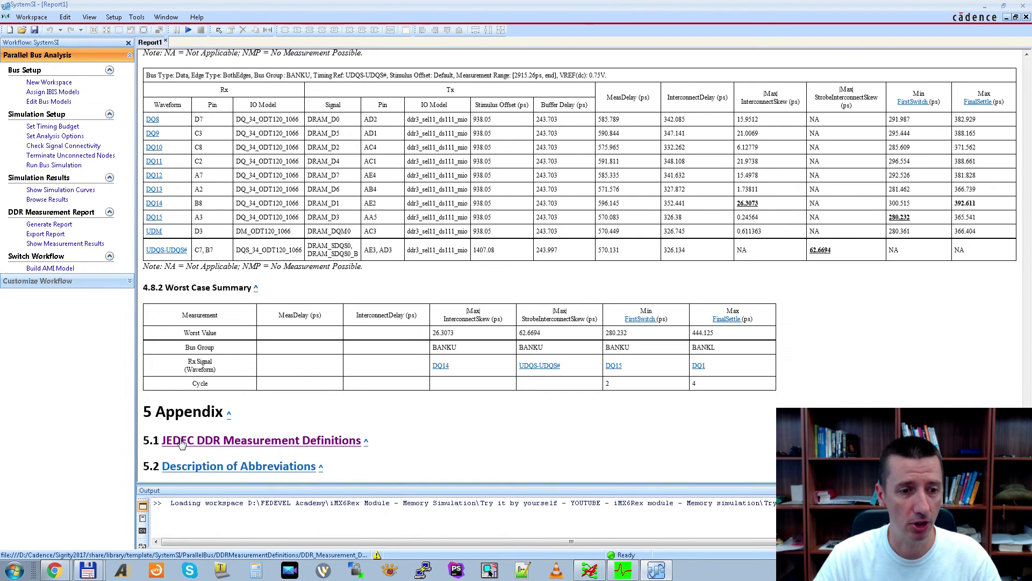
pyautogui.click(244, 442)
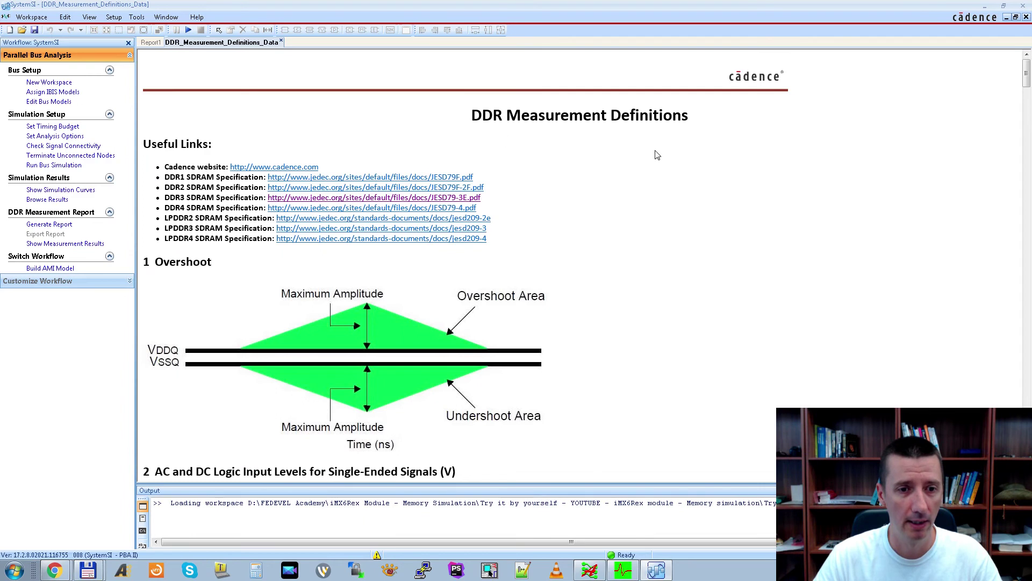
pyautogui.scroll(-15, 657, 155)
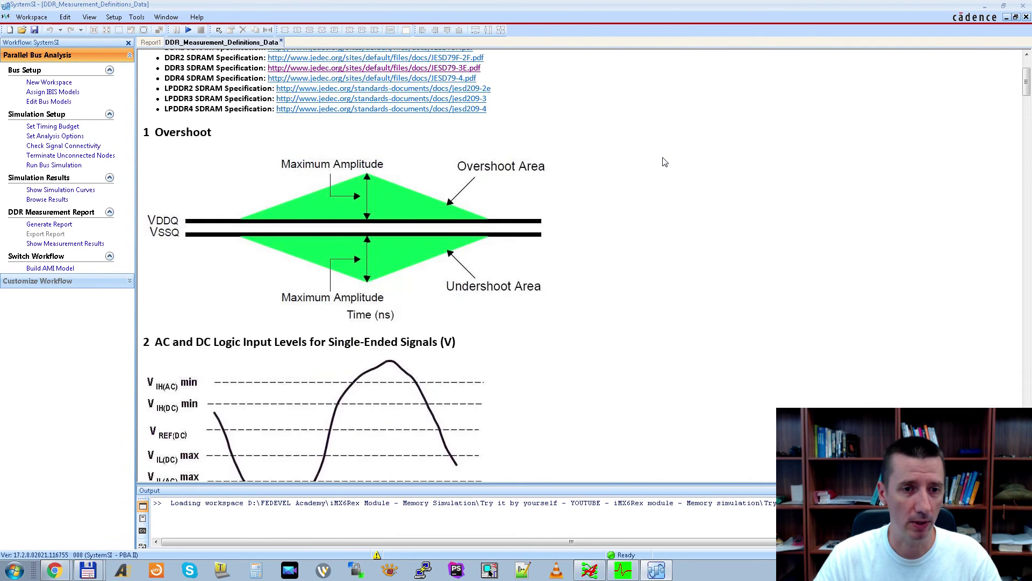
pyautogui.scroll(-12, 665, 162)
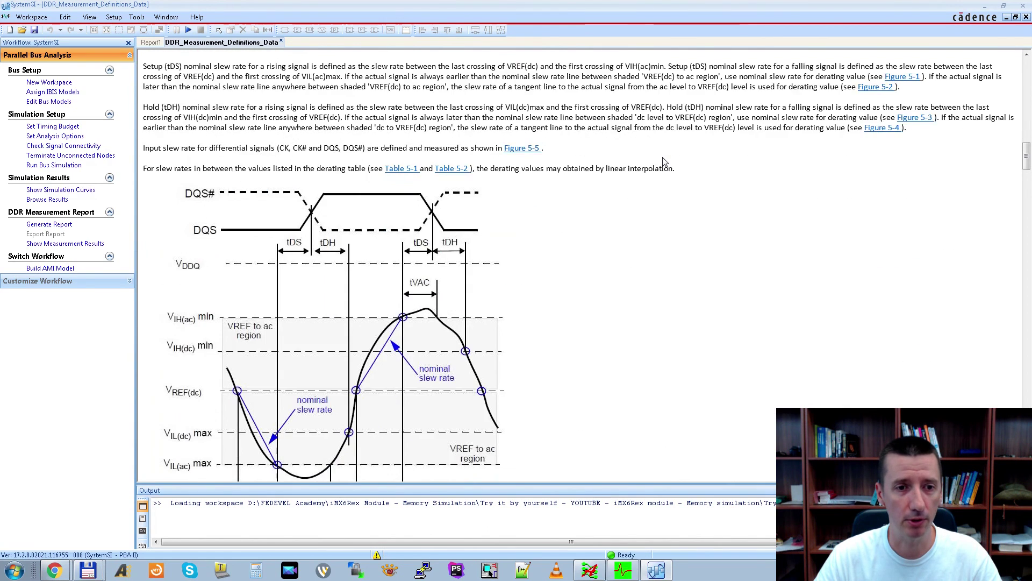
pyautogui.scroll(-2, 664, 161)
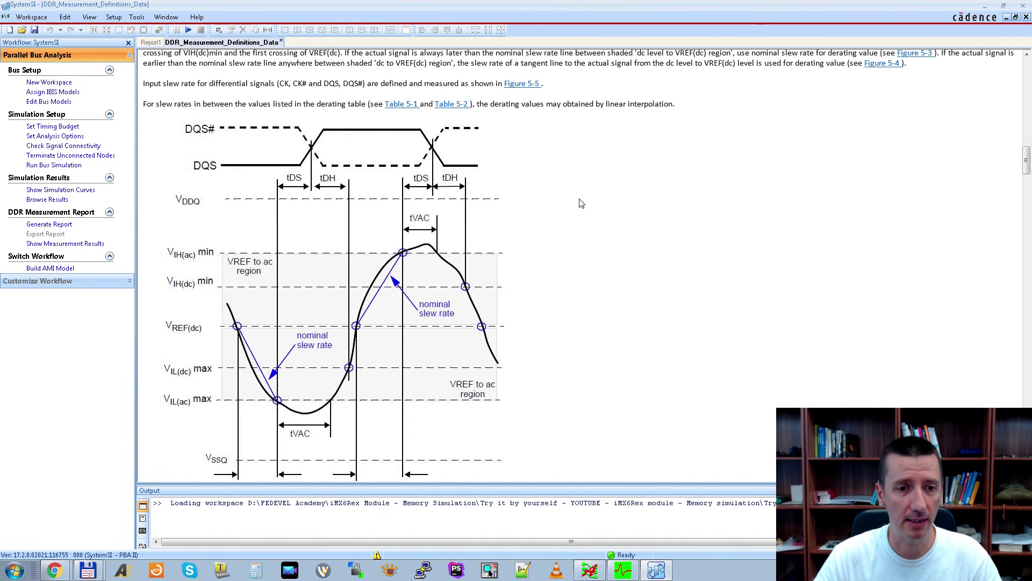
pyautogui.scroll(-8, 593, 199)
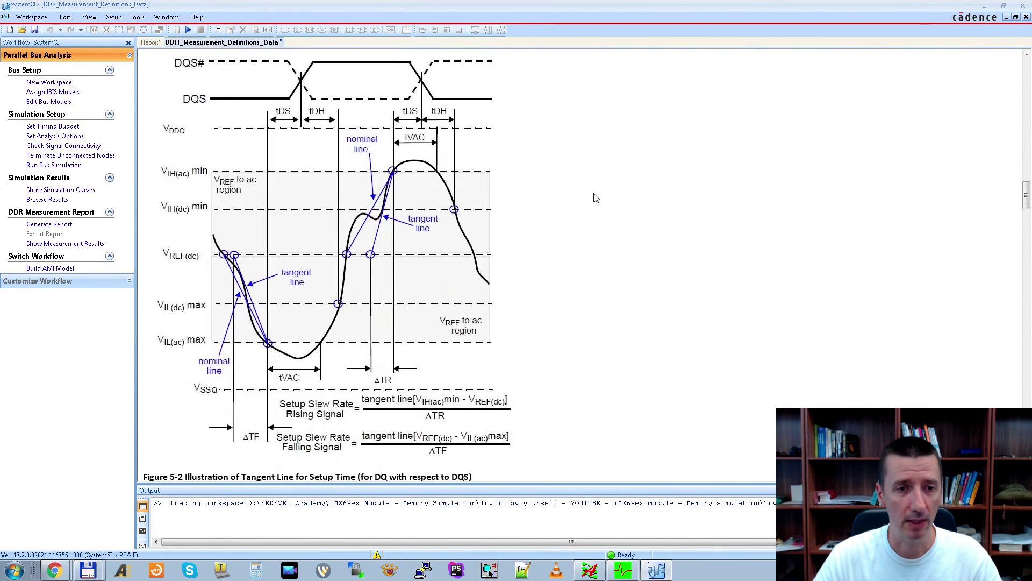
pyautogui.scroll(-4, 511, 200)
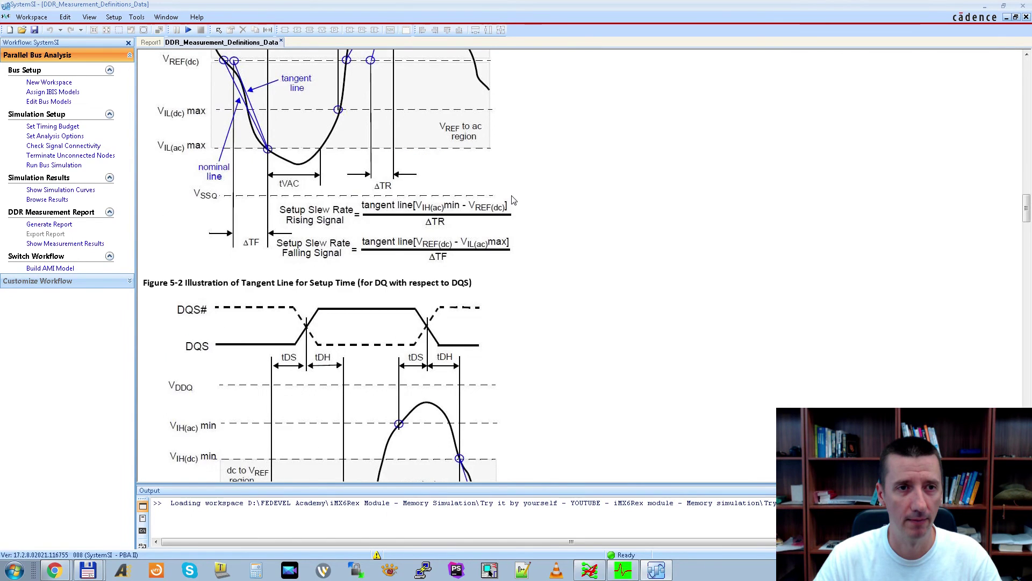
pyautogui.scroll(4, 514, 200)
pyautogui.scroll(2, 513, 200)
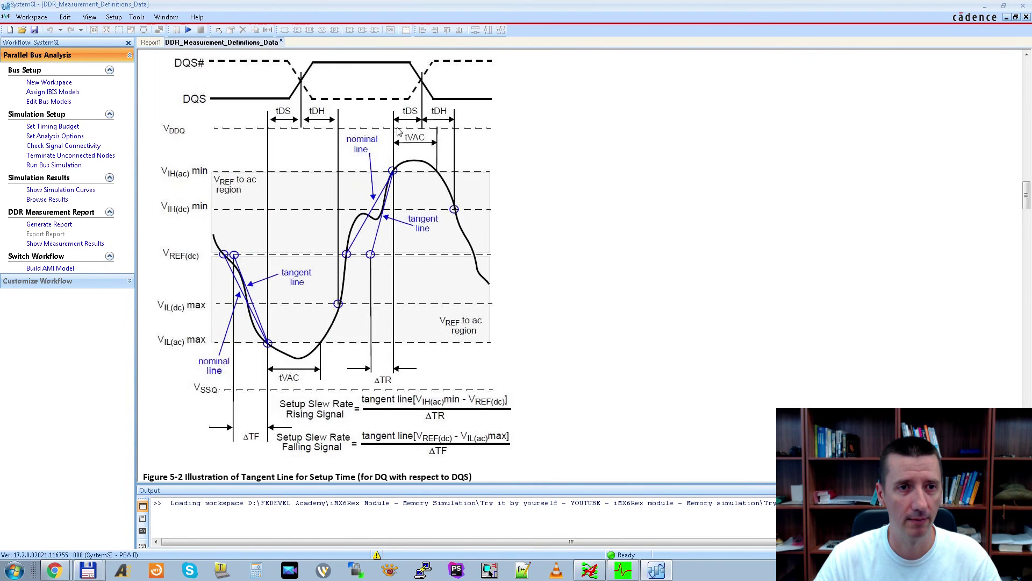
pyautogui.click(281, 41)
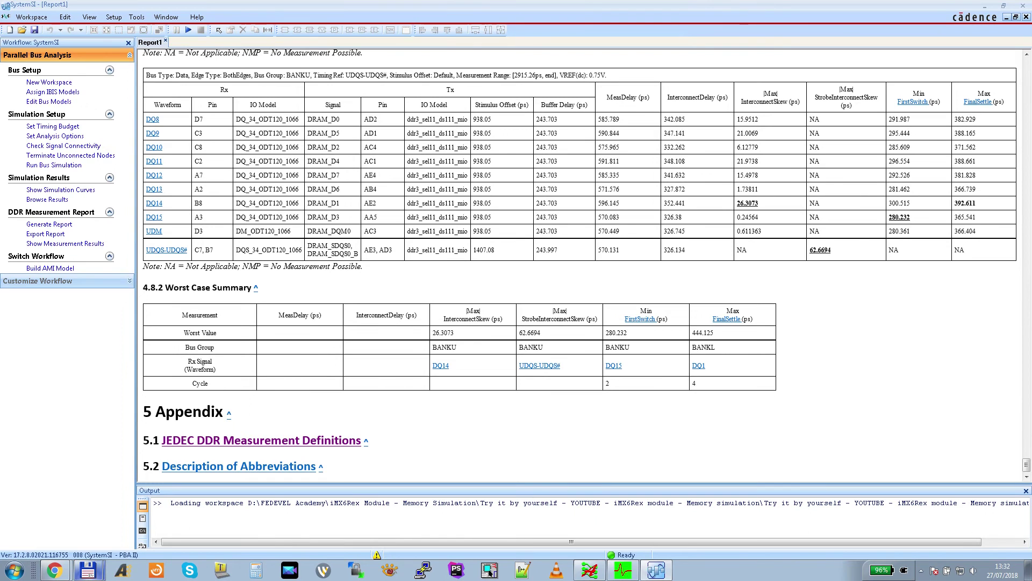
# Switch to the '1 Parallel Bus Analysis' schematic from the Window menu.
pyautogui.click(166, 16)
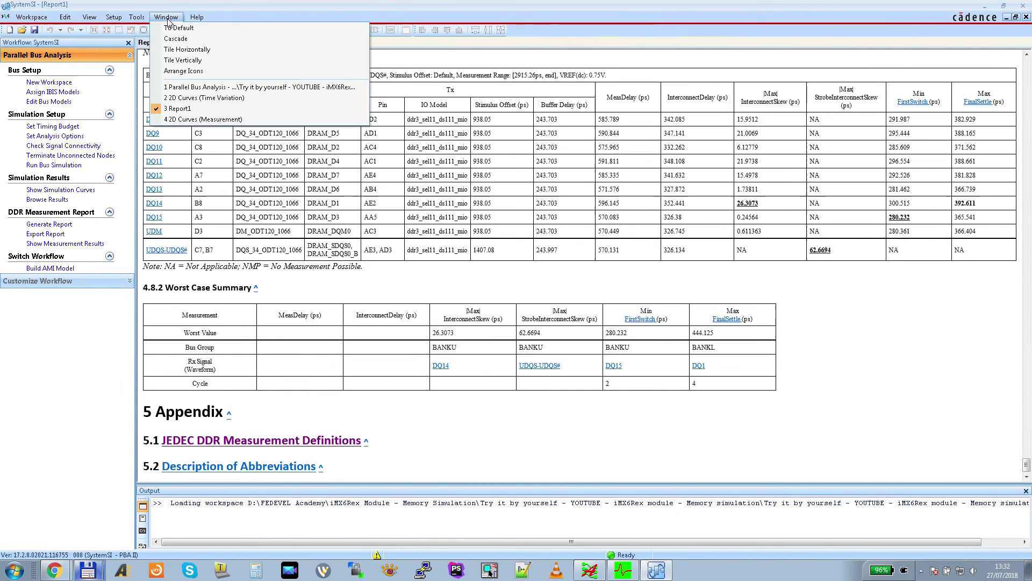
pyautogui.click(197, 88)
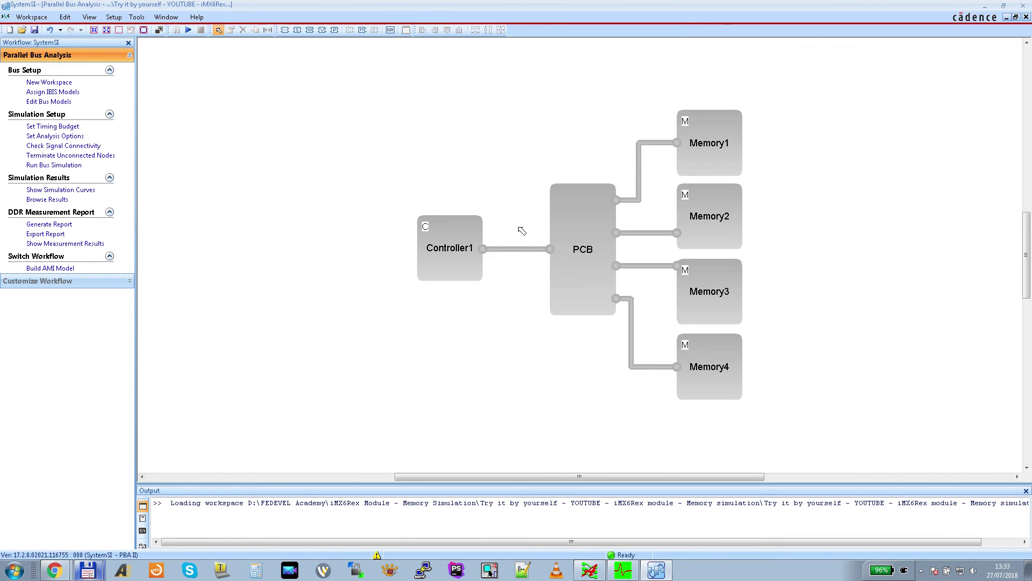
# Enable Auto-Short on the PCB block and confirm it is ticked.
pyautogui.rightClick(573, 221)
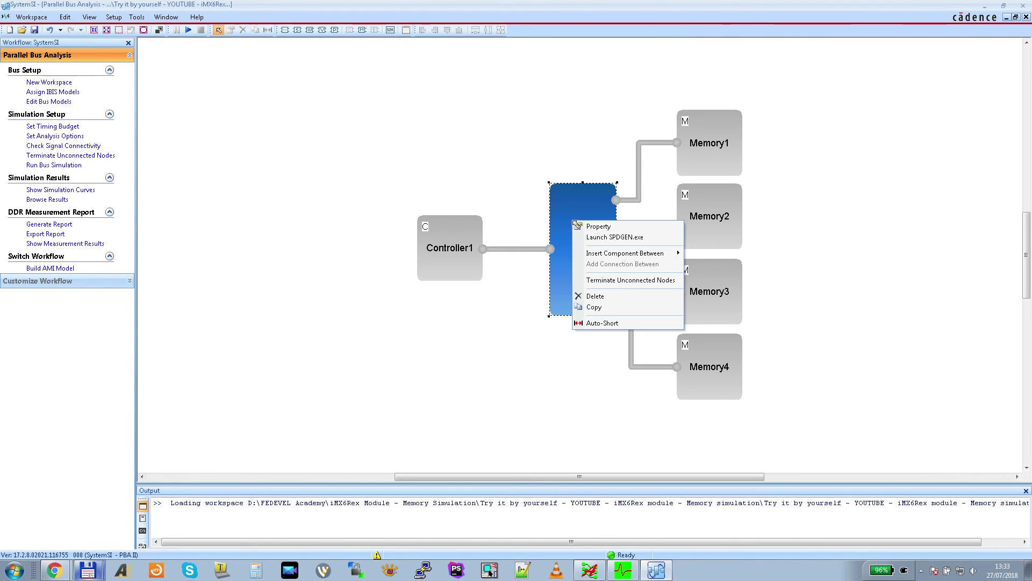
pyautogui.click(602, 324)
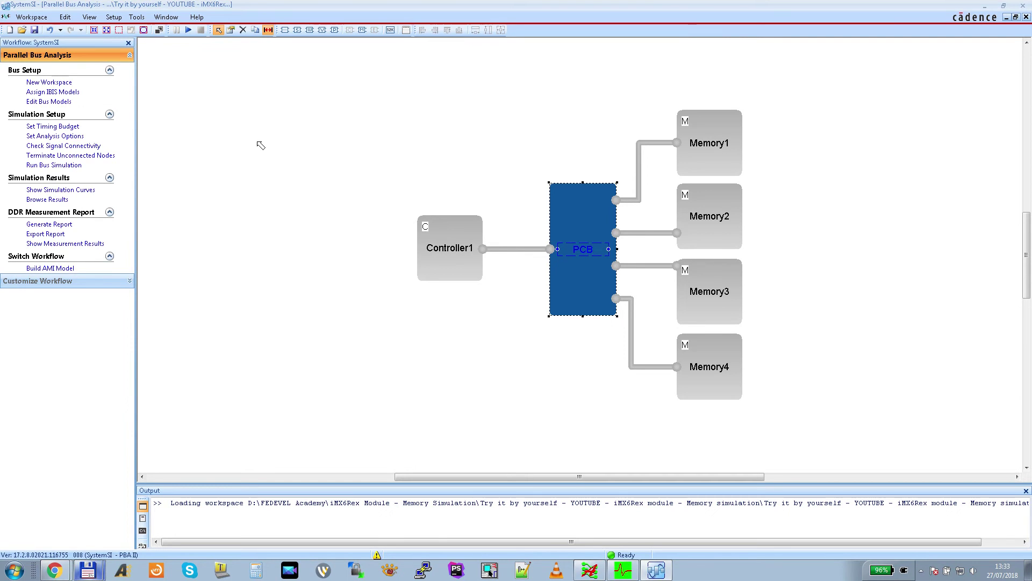
pyautogui.rightClick(587, 228)
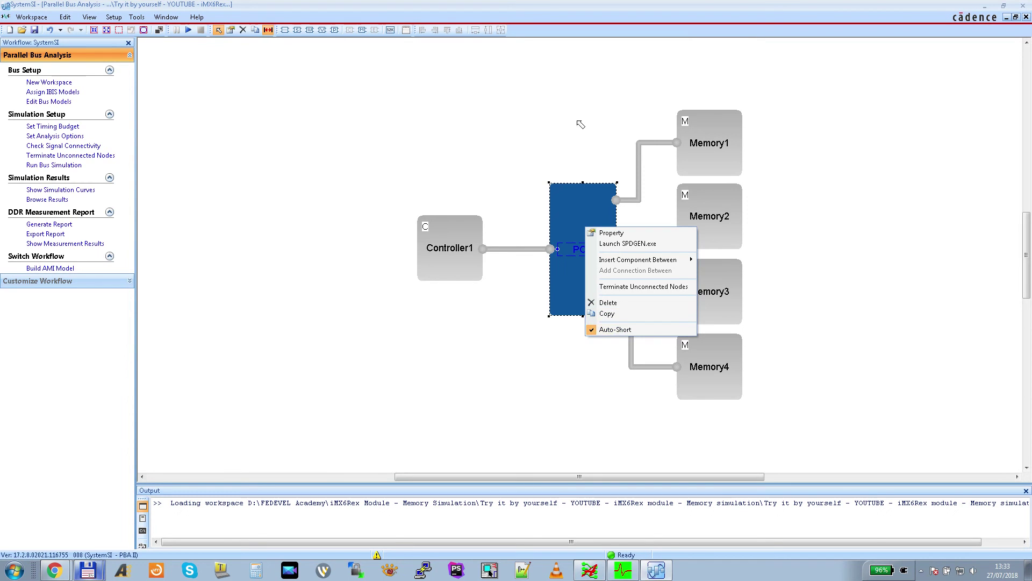
pyautogui.click(575, 79)
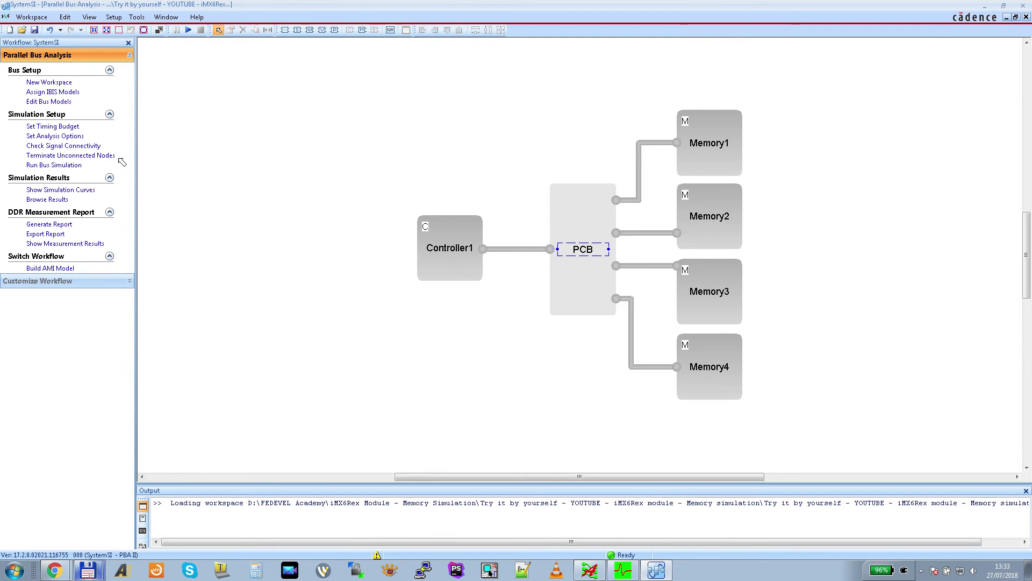
# Change the Simulation Configuration Bus Type from Data to AddCmd.
pyautogui.click(40, 137)
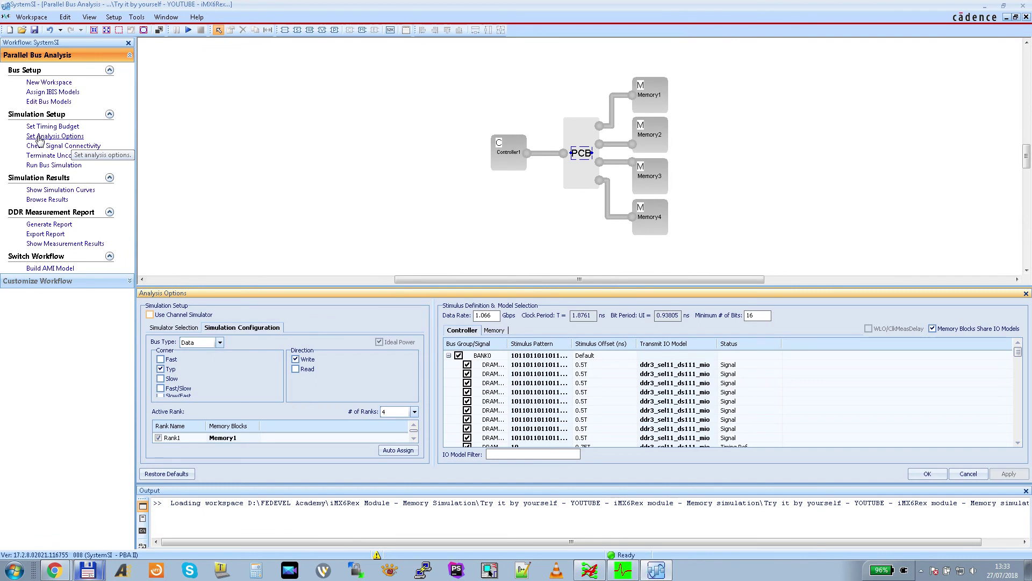
pyautogui.click(220, 343)
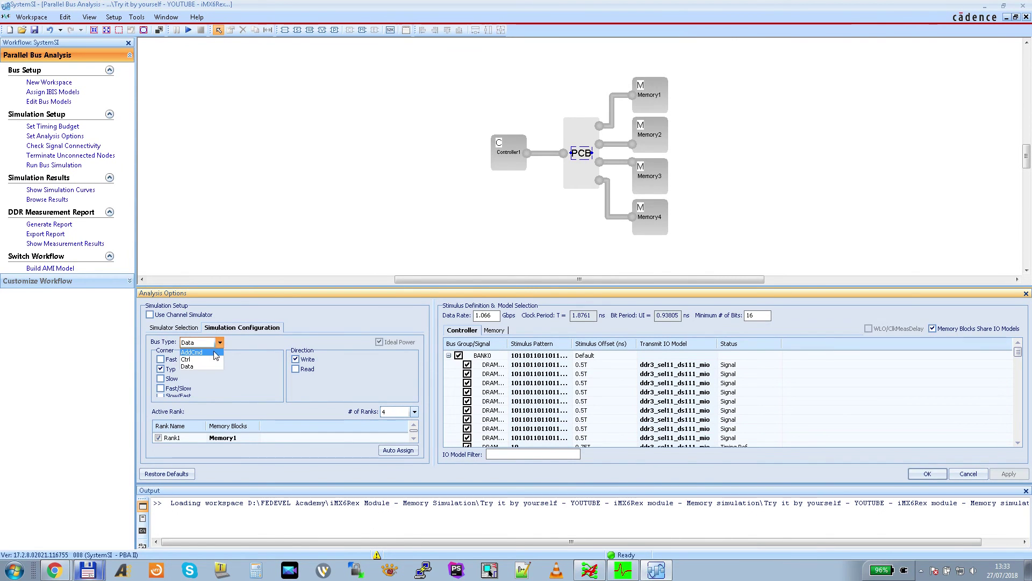
pyautogui.click(214, 353)
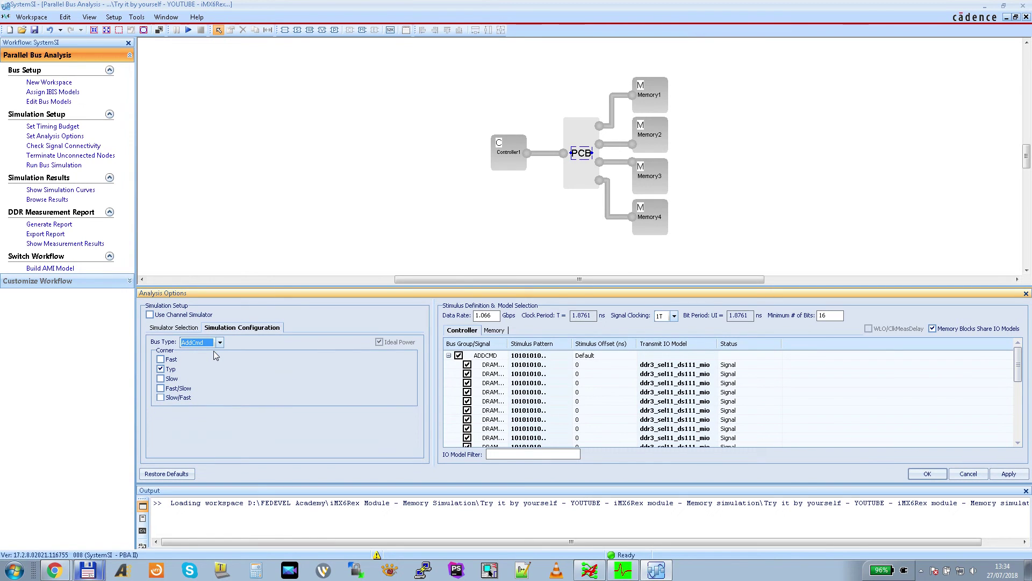
pyautogui.click(925, 475)
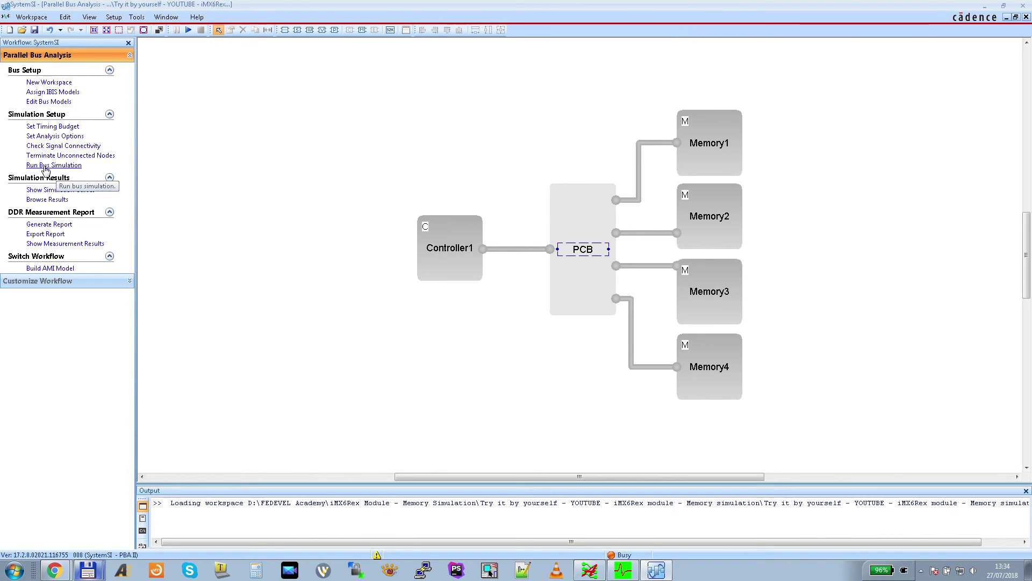
# Run the bus simulation without timing budget, renamed with addcmd prefix and default_level1_PCB_SHORTED suffix.
pyautogui.click(46, 166)
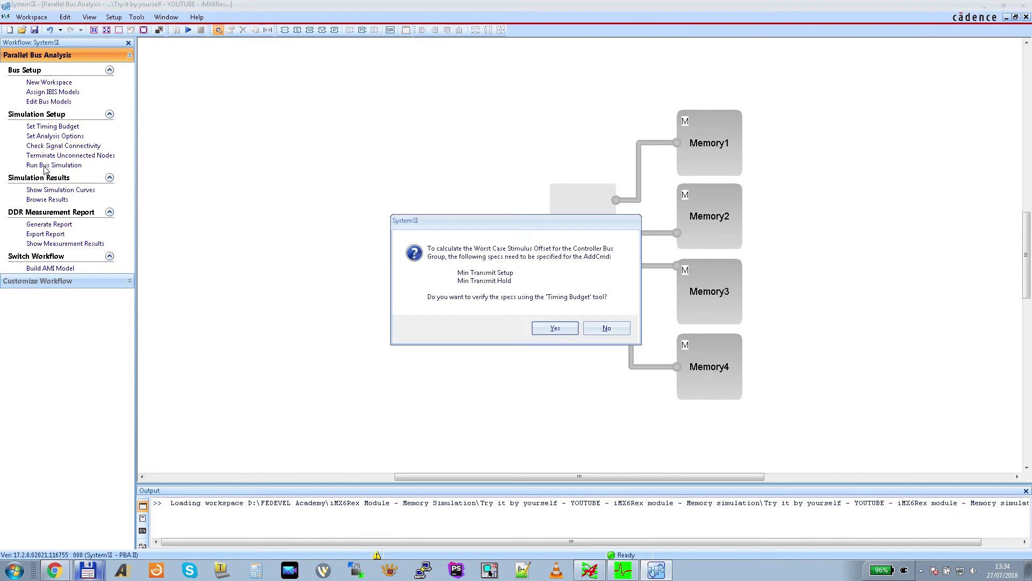
pyautogui.click(616, 329)
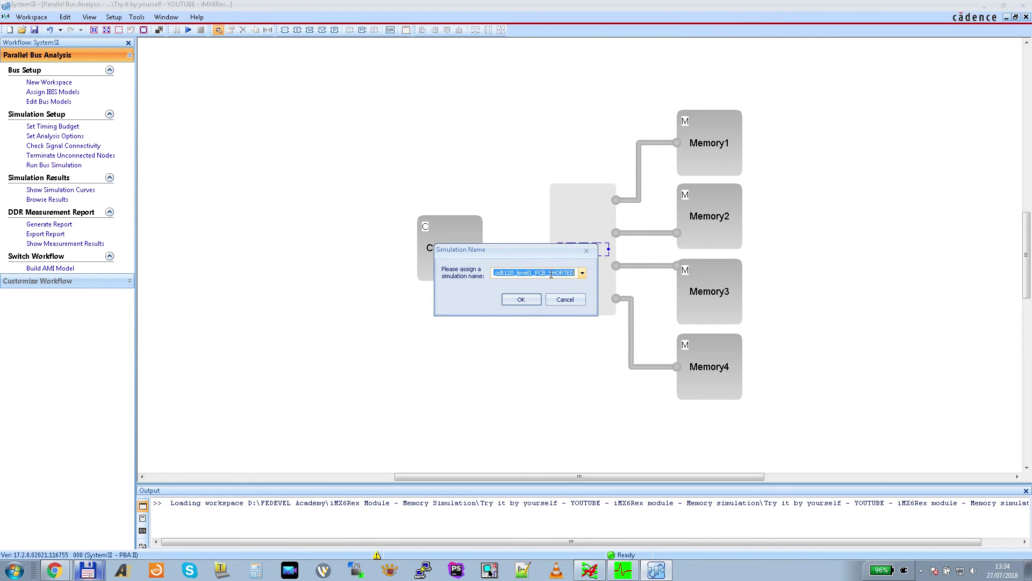
pyautogui.click(554, 273)
pyautogui.press('Home')
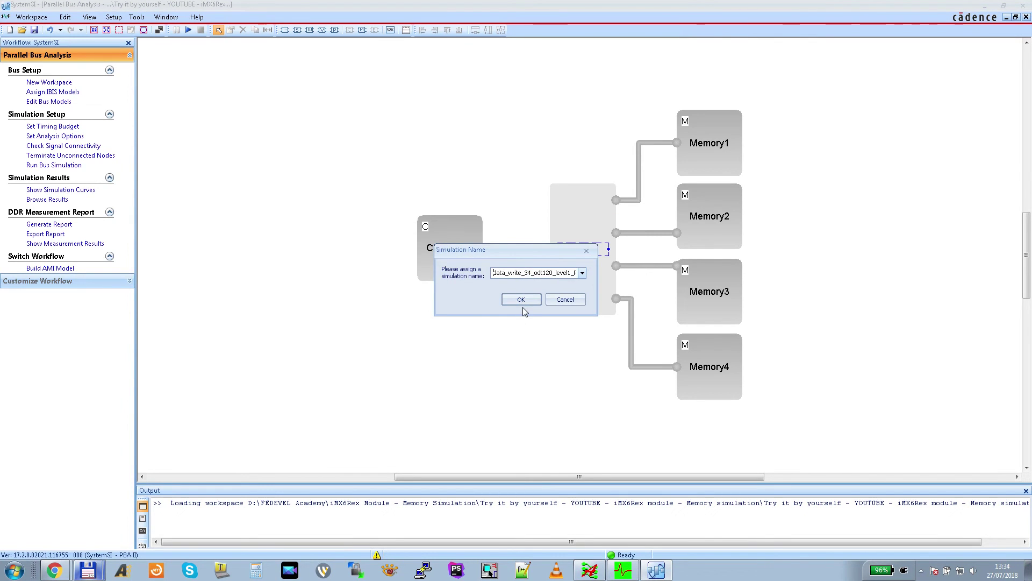
pyautogui.hotkey('shift', 'Left')
pyautogui.write('add')
pyautogui.write('c')
pyautogui.write('md')
pyautogui.press('End')
pyautogui.press('Left')
pyautogui.press('Left')
pyautogui.press('Left')
pyautogui.press('Left')
pyautogui.press('Left')
pyautogui.press('Left')
pyautogui.press('Left')
pyautogui.press('Left')
pyautogui.press('Left')
pyautogui.press('Left')
pyautogui.press('Left')
pyautogui.press('Left')
pyautogui.press('Left')
pyautogui.press('Left')
pyautogui.press('Left')
pyautogui.press('Left')
pyautogui.press('Left')
pyautogui.press('Left')
pyautogui.press('Left')
pyautogui.press('Left')
pyautogui.moveTo(528, 273); pyautogui.dragTo(552, 273)
pyautogui.write('default')
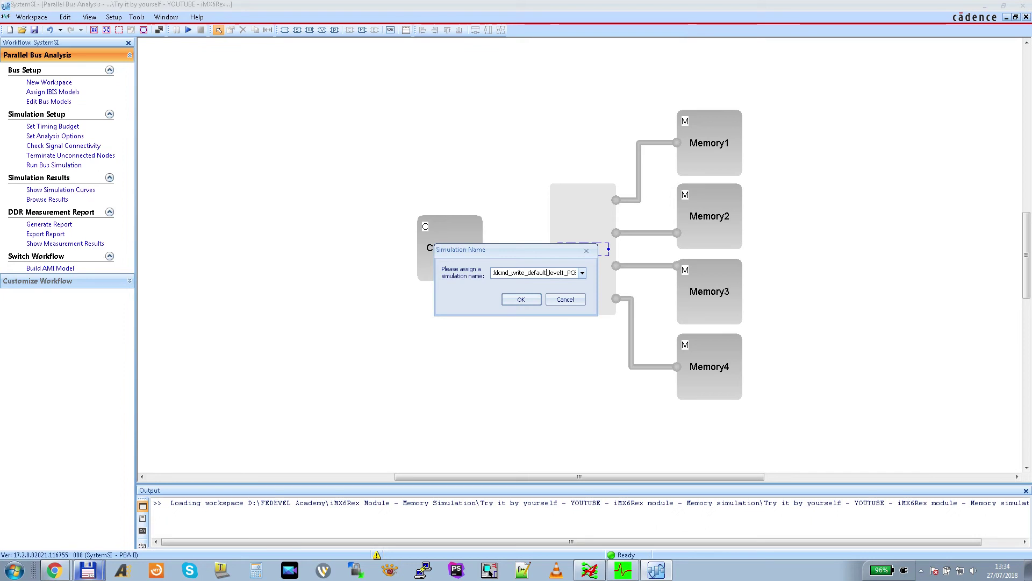
pyautogui.write('_level1_PCB_SHORTED')
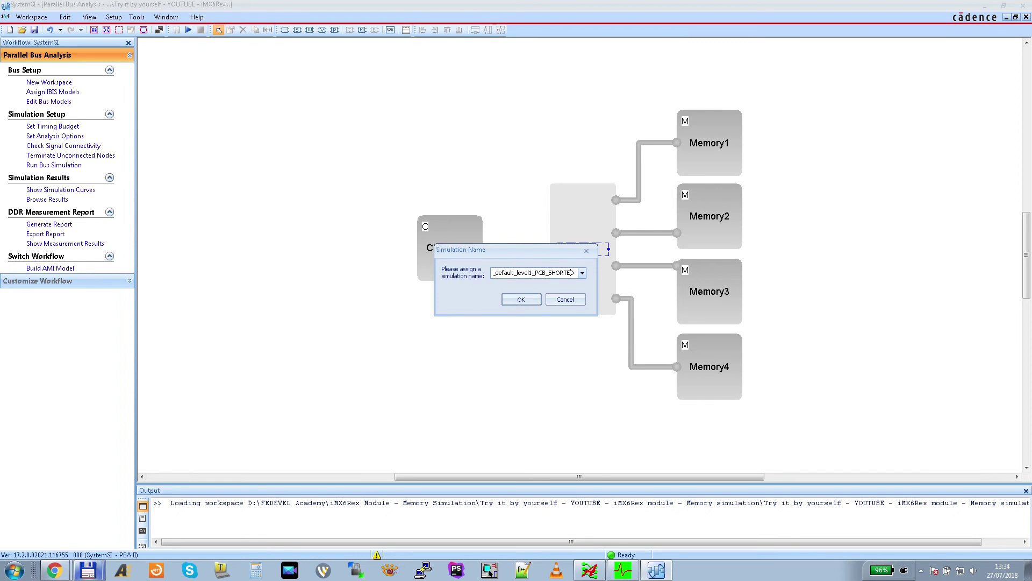
pyautogui.click(524, 308)
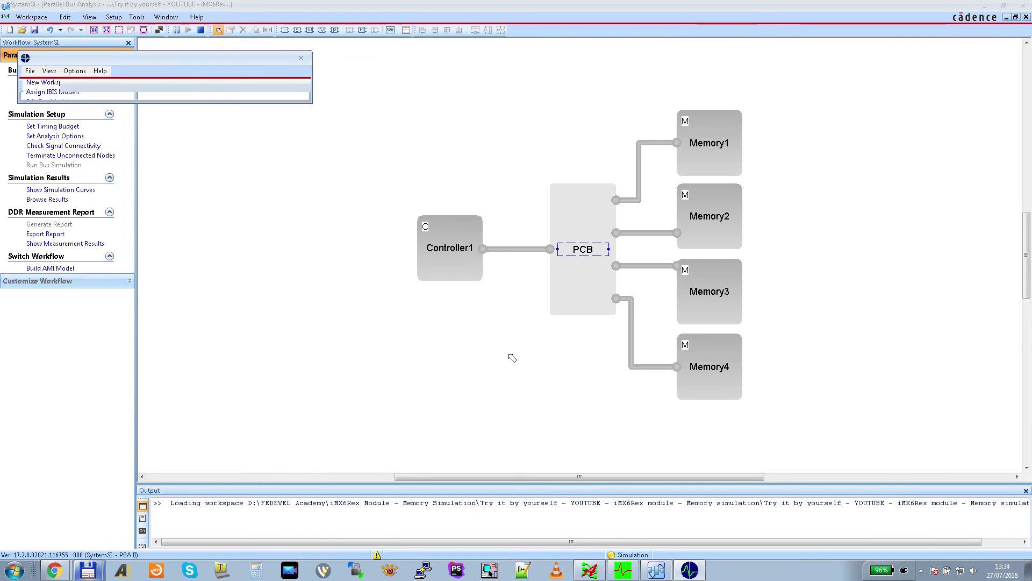
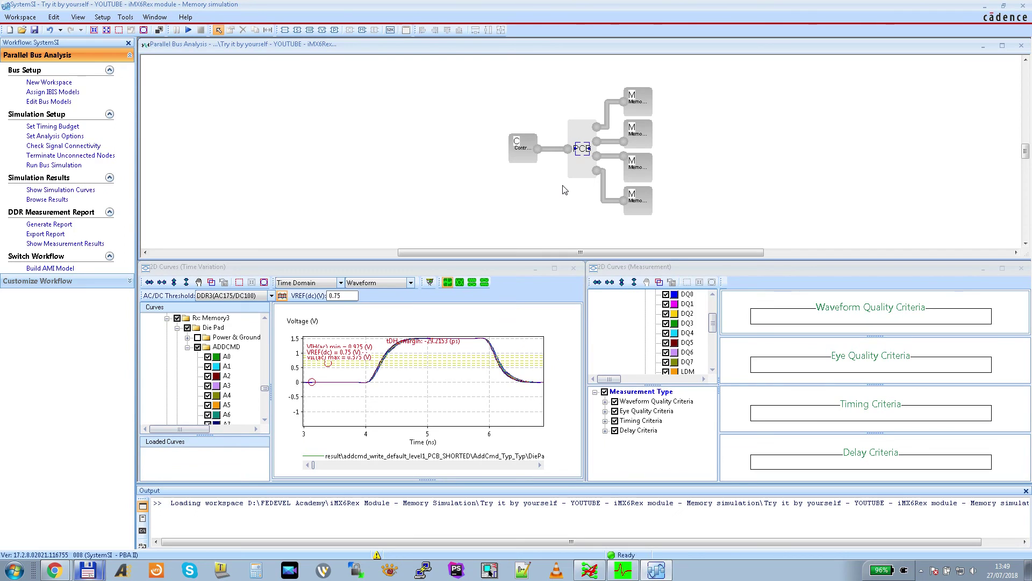
# Uncheck Auto-Short in the PCB block's context menu, then deselect the block.
pyautogui.rightClick(577, 130)
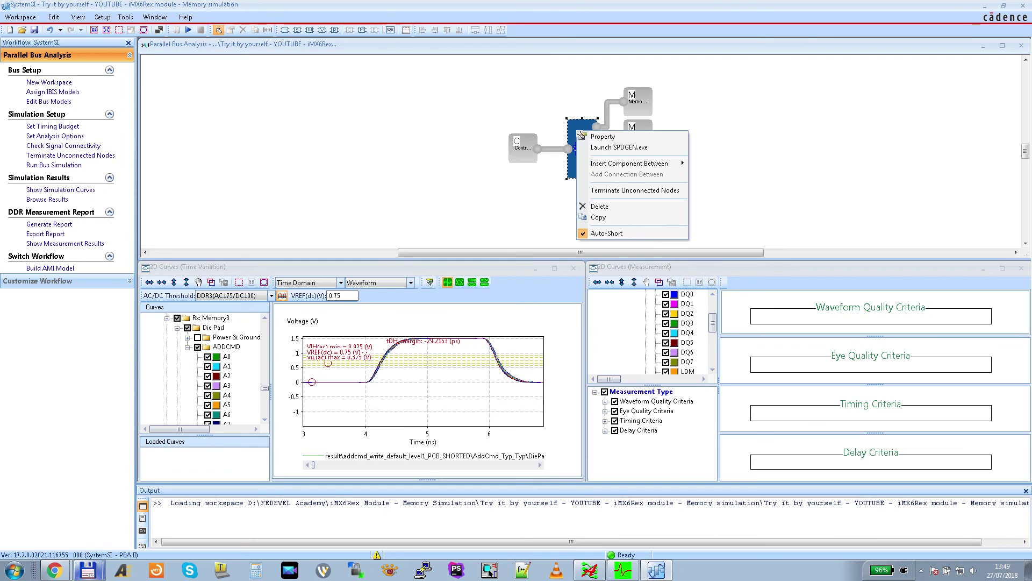
pyautogui.click(608, 235)
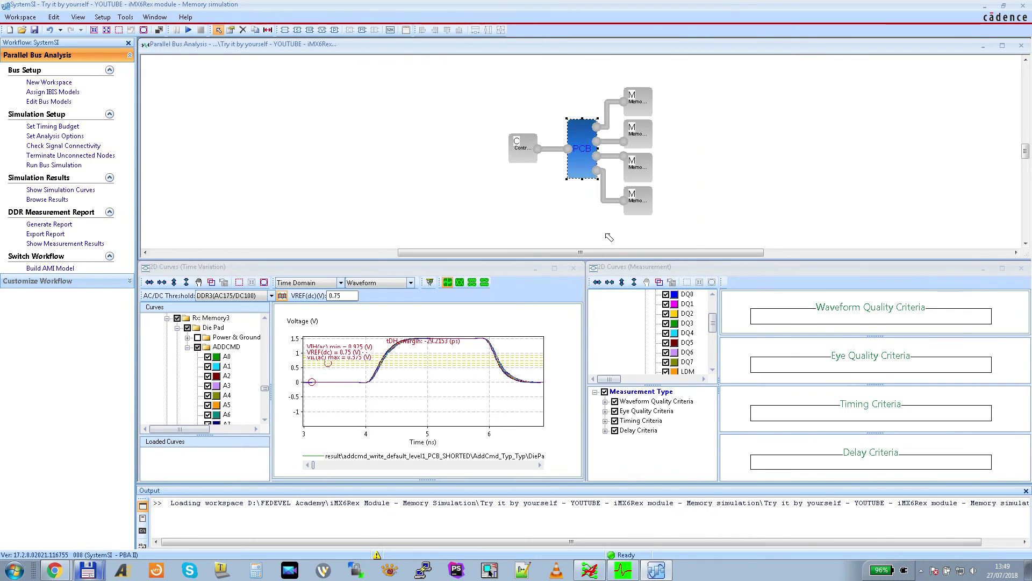
pyautogui.click(539, 217)
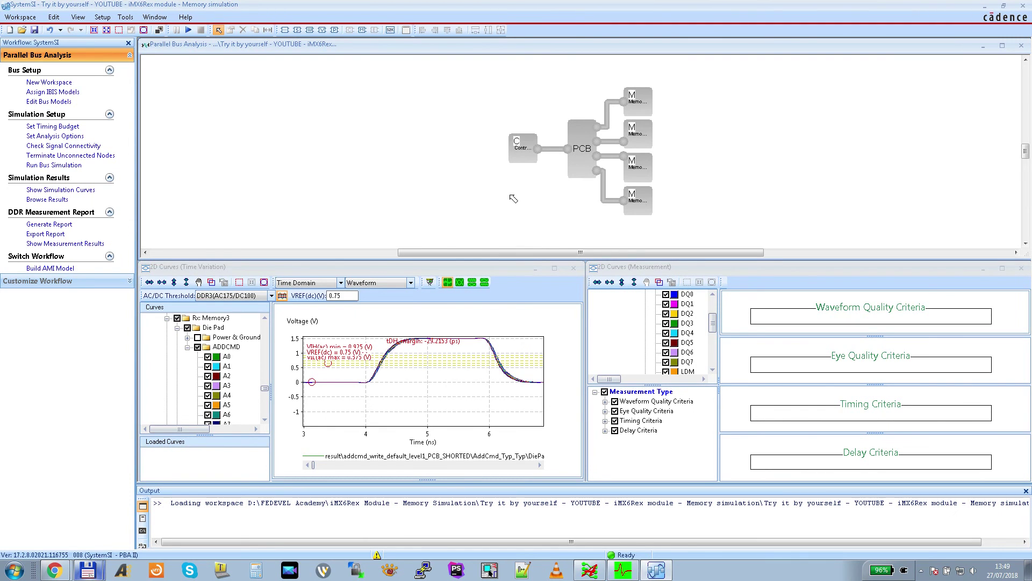
# Open the PCB block's layout for extraction using the Allegro Sigrity Power Aware SI Option license.
pyautogui.doubleClick(576, 159)
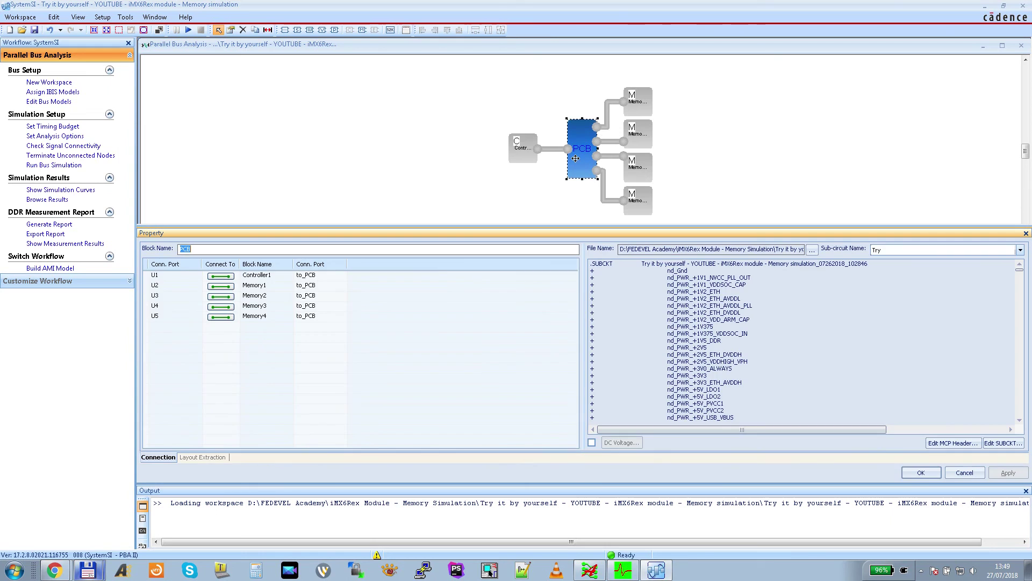
pyautogui.click(203, 457)
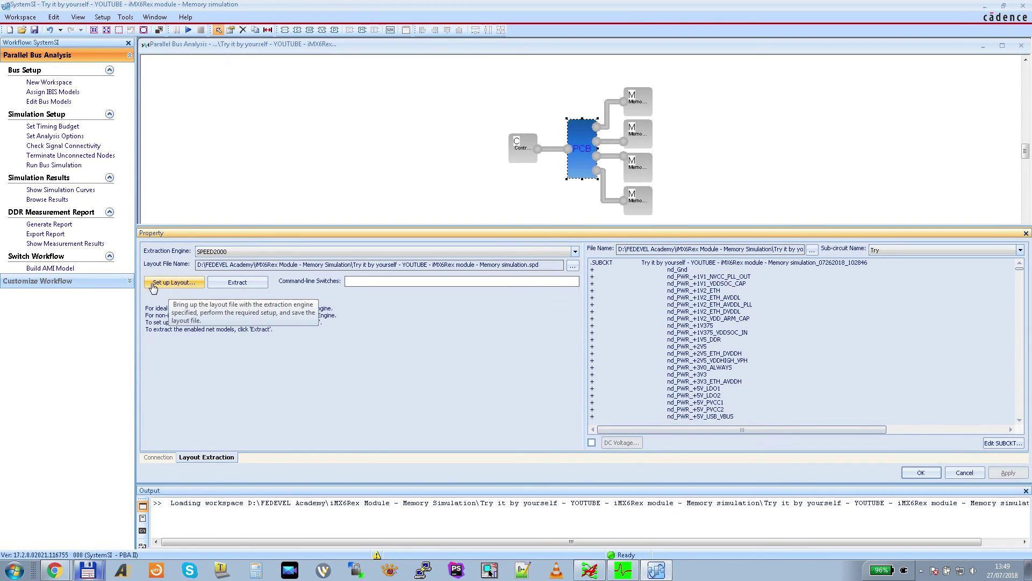
pyautogui.click(168, 287)
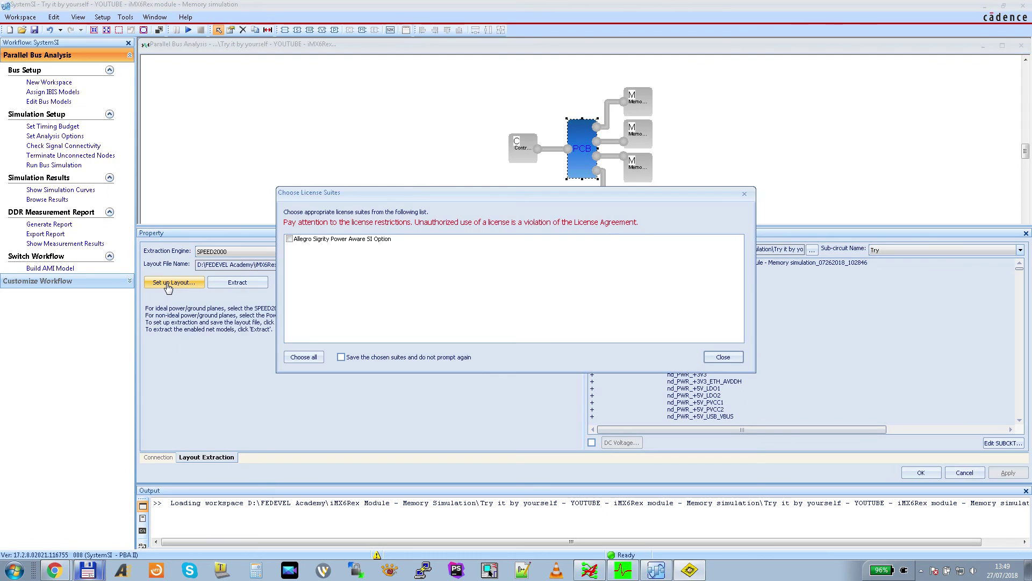
pyautogui.click(300, 358)
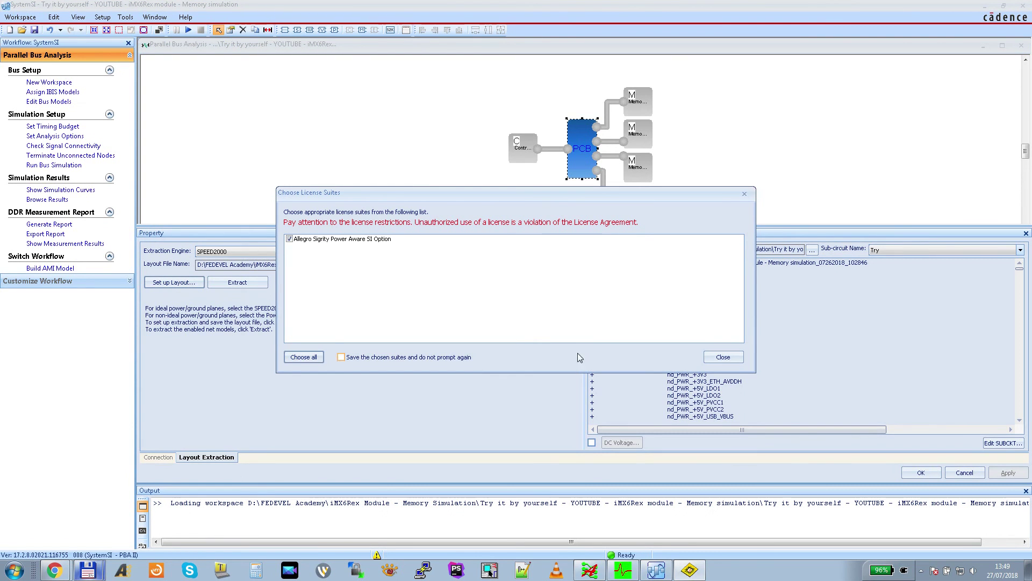
pyautogui.click(723, 357)
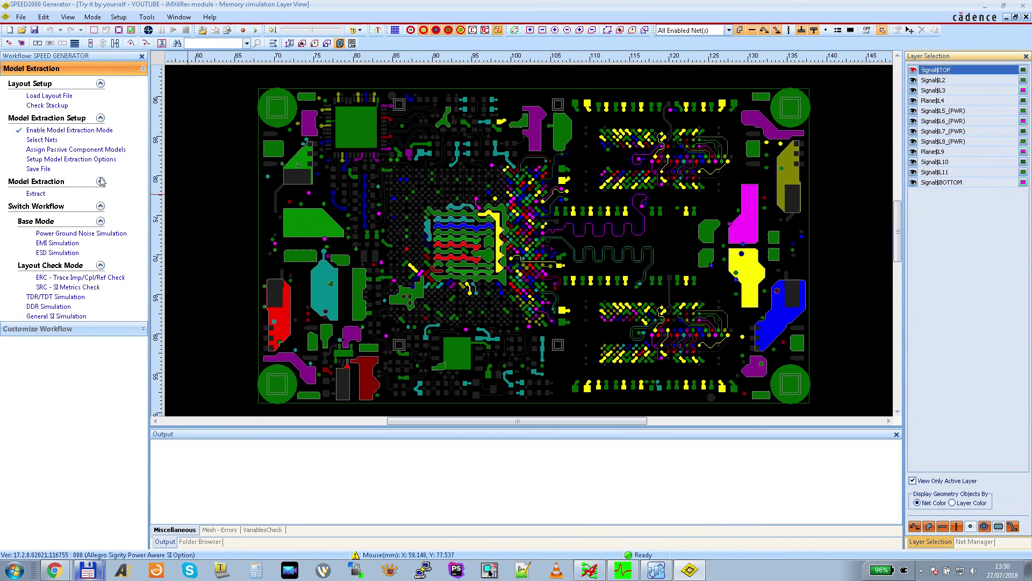
# Set model extraction to Level-2 coupled lines with 5% coupling and 100 ps rise time.
pyautogui.click(55, 161)
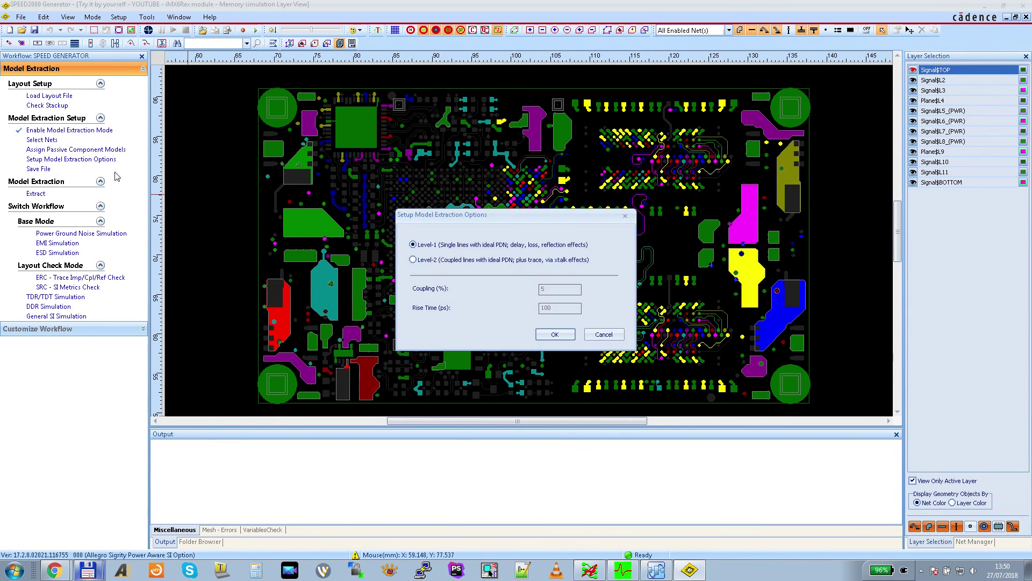
pyautogui.click(414, 260)
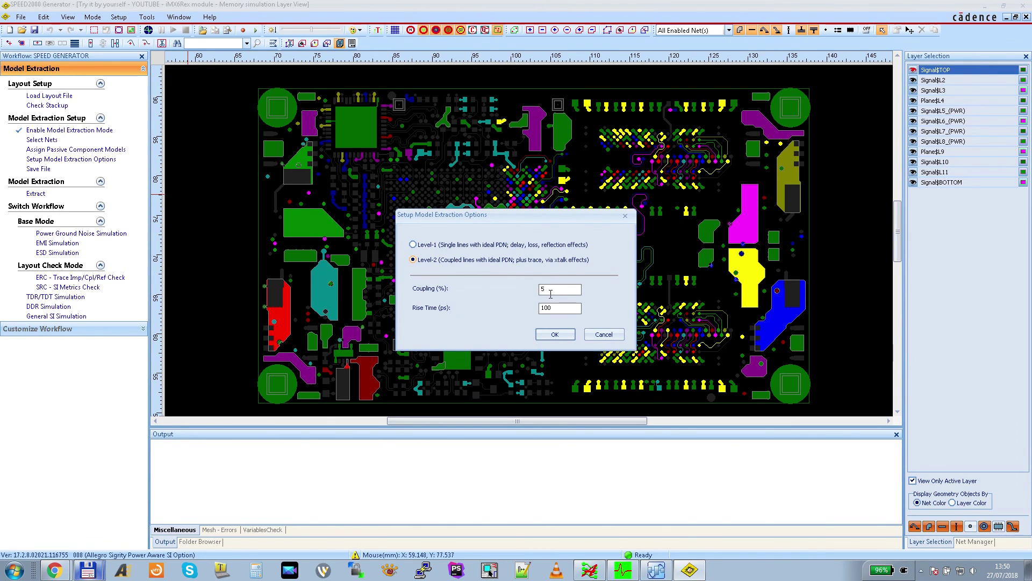
pyautogui.click(555, 336)
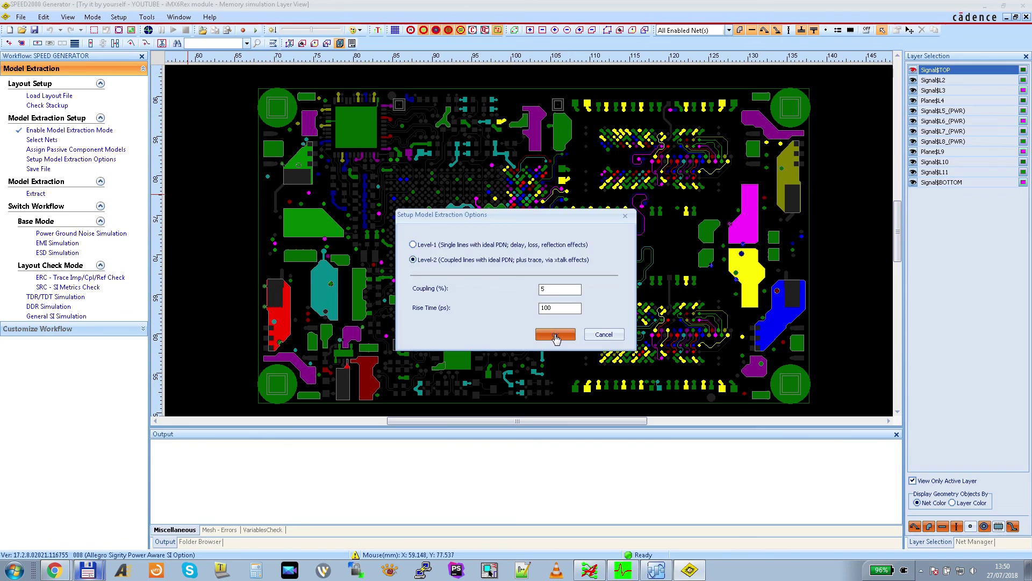
# Save the layout with error checking on and close SPEED2000 Generator.
pyautogui.click(35, 31)
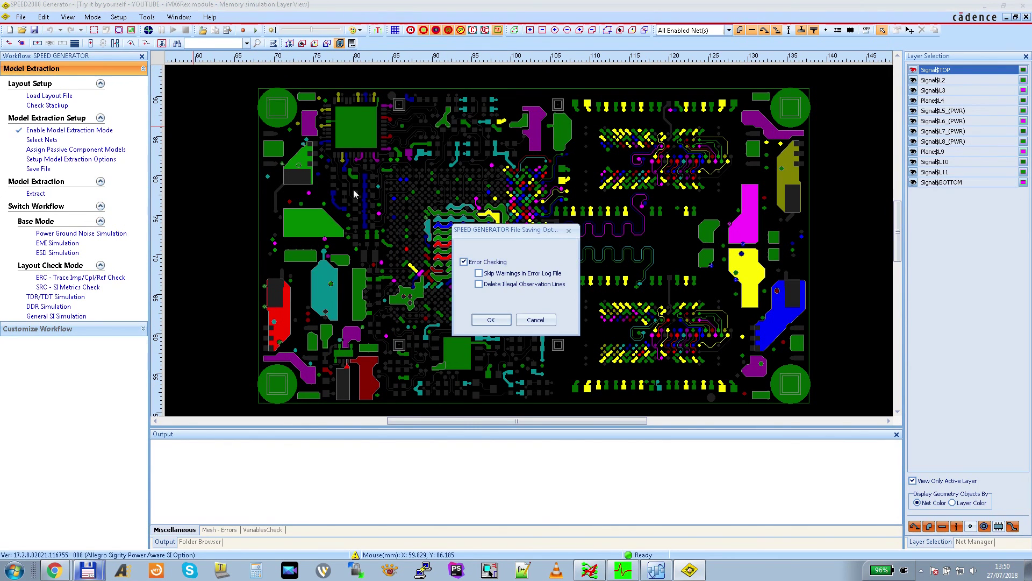
pyautogui.click(492, 320)
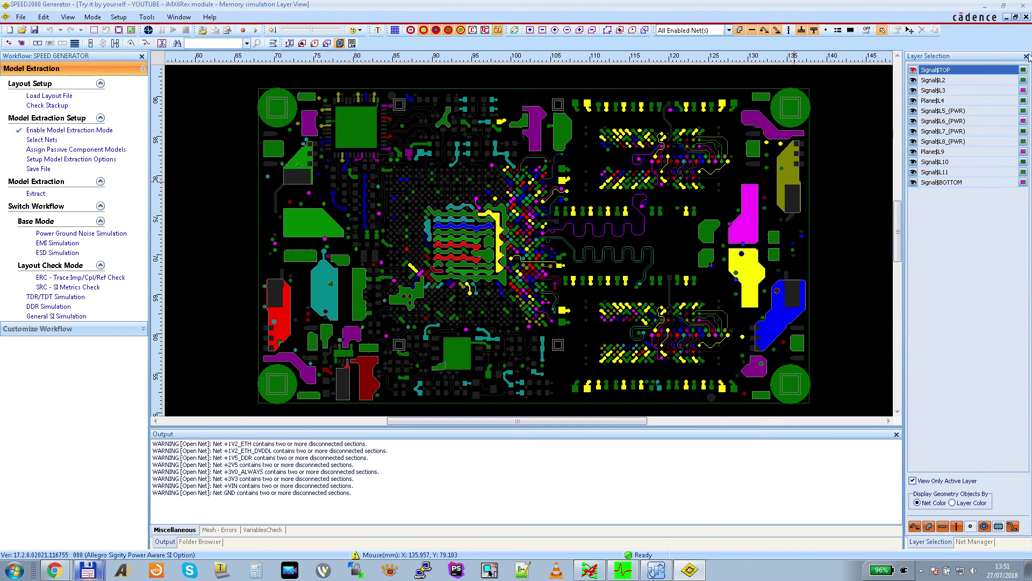
pyautogui.click(1026, 6)
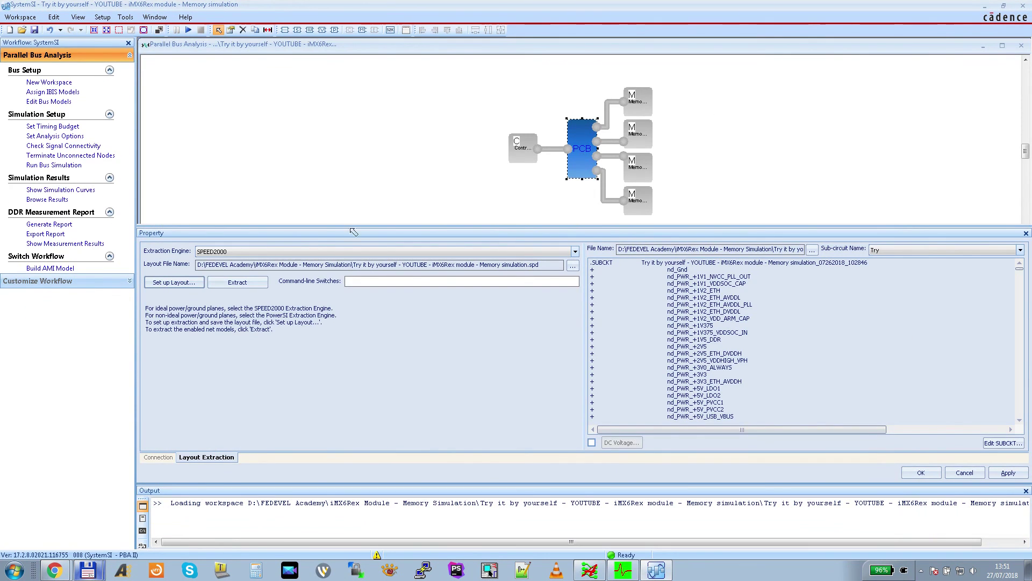
# Extract the interconnect model from the Level-2 layout and accept the PCB block properties.
pyautogui.click(244, 284)
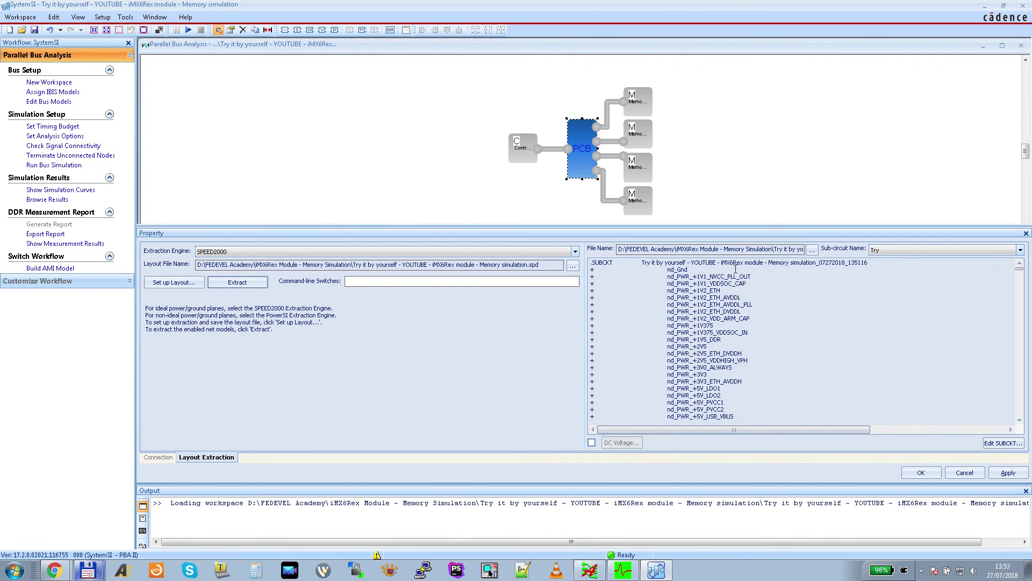
pyautogui.click(923, 474)
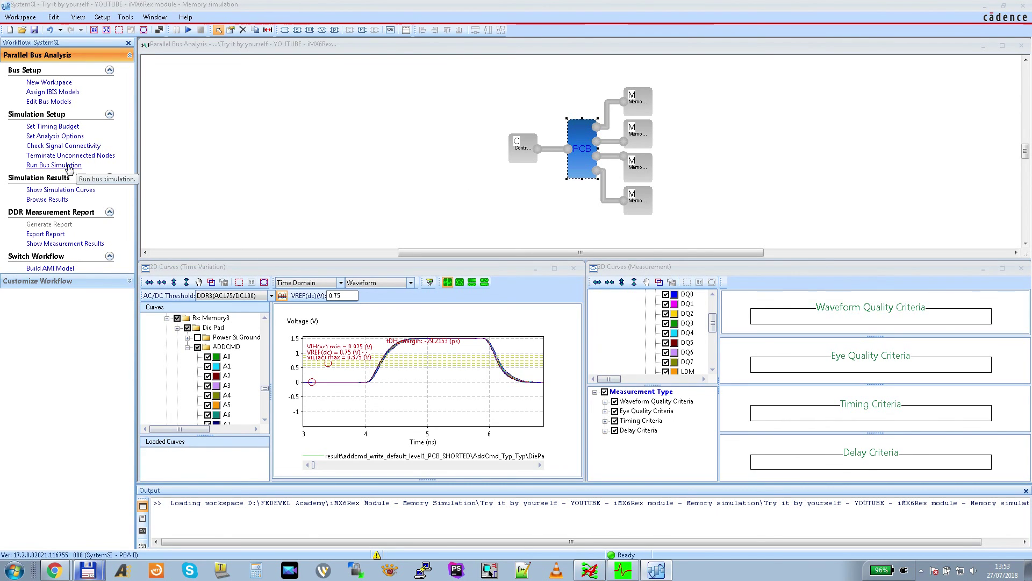
# Rerun the bus simulation as _default_level2, skipping timing-budget checks and including frequency-domain analysis.
pyautogui.click(54, 166)
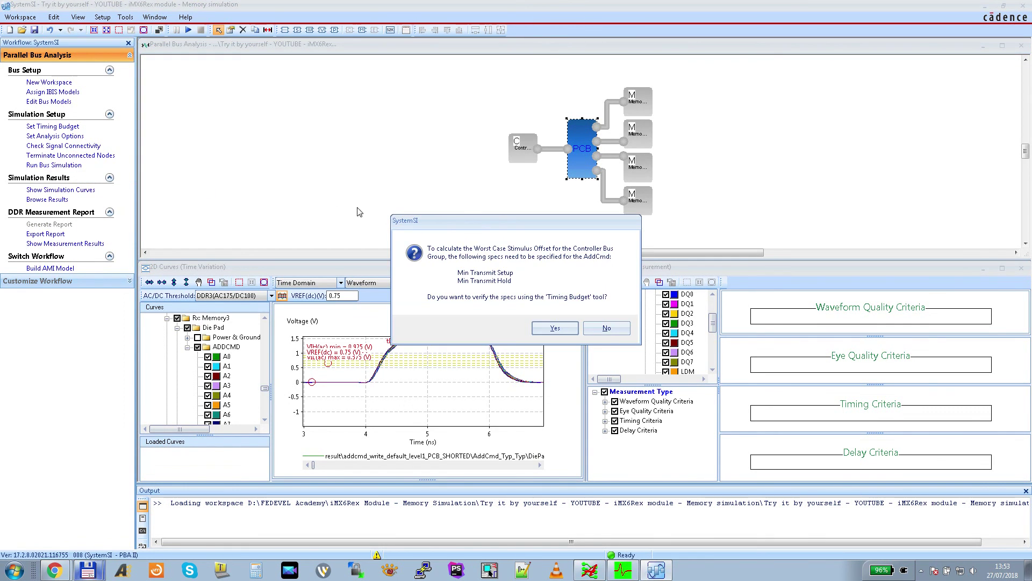
pyautogui.click(600, 328)
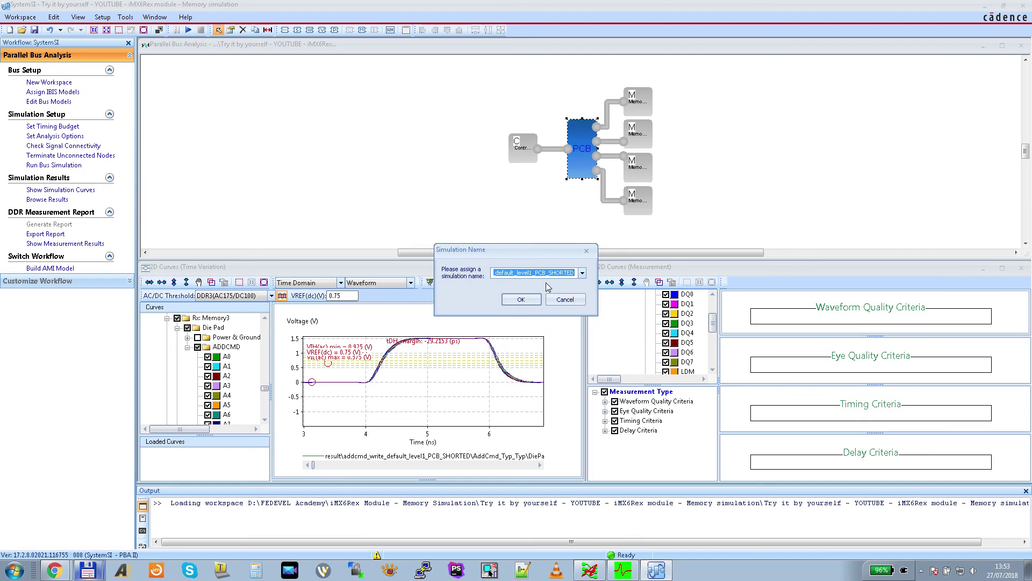
pyautogui.click(534, 273)
pyautogui.press('BackSpace')
pyautogui.write('2')
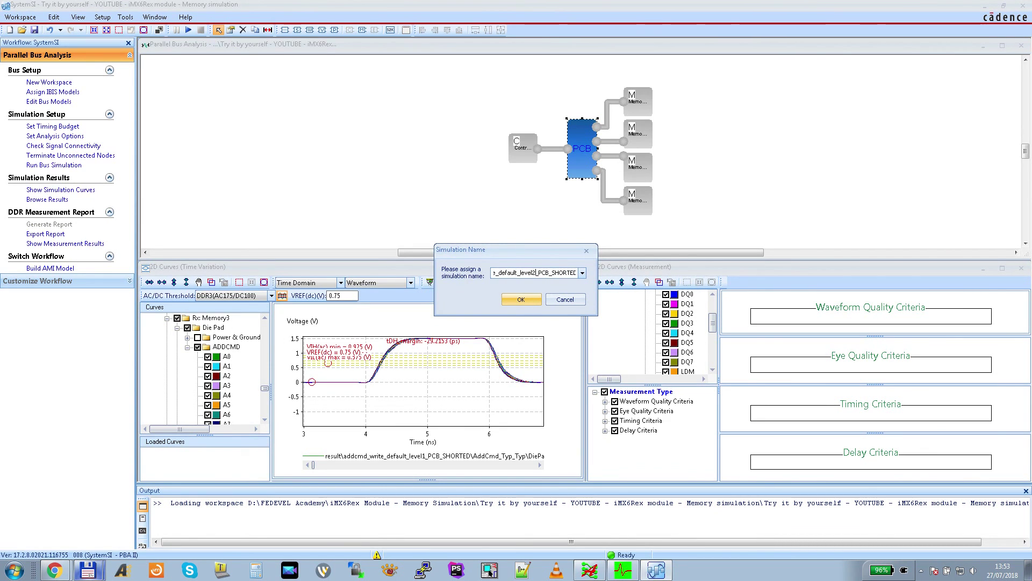
pyautogui.hotkey('shift', 'Right')
pyautogui.hotkey('shift', 'Right')
pyautogui.hotkey('shift', 'Right')
pyautogui.hotkey('shift', 'Right')
pyautogui.hotkey('shift', 'Right')
pyautogui.hotkey('shift', 'Right')
pyautogui.hotkey('shift', 'Right')
pyautogui.hotkey('shift', 'Right')
pyautogui.hotkey('shift', 'Right')
pyautogui.hotkey('shift', 'Right')
pyautogui.hotkey('shift', 'Right')
pyautogui.hotkey('shift', 'Right')
pyautogui.press('Delete')
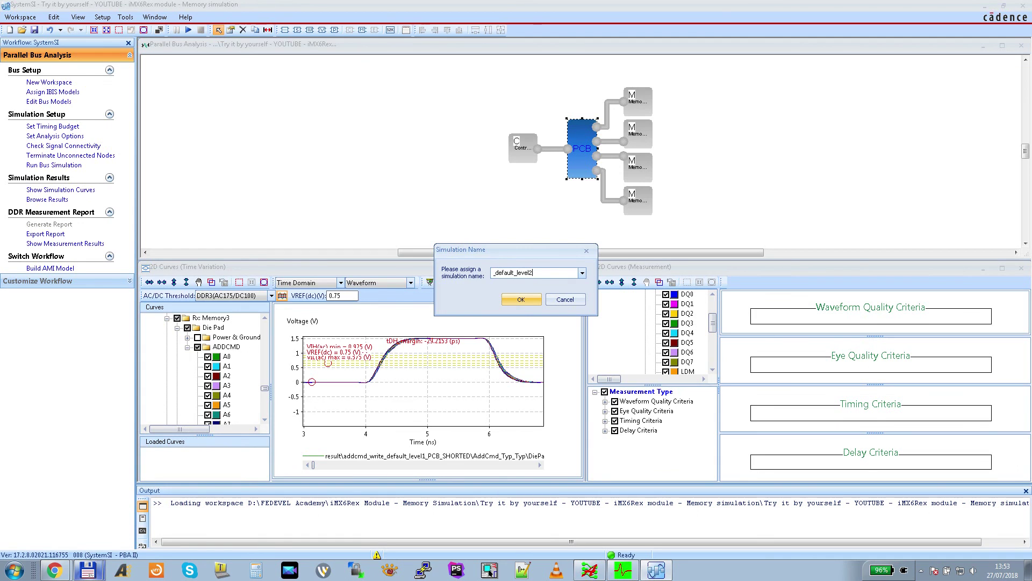
pyautogui.click(518, 300)
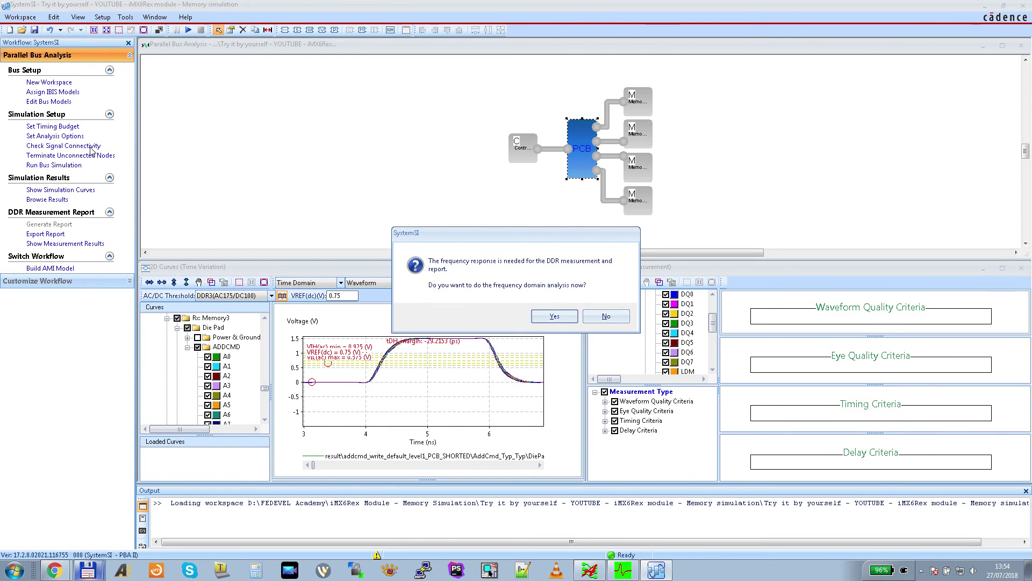
pyautogui.click(553, 317)
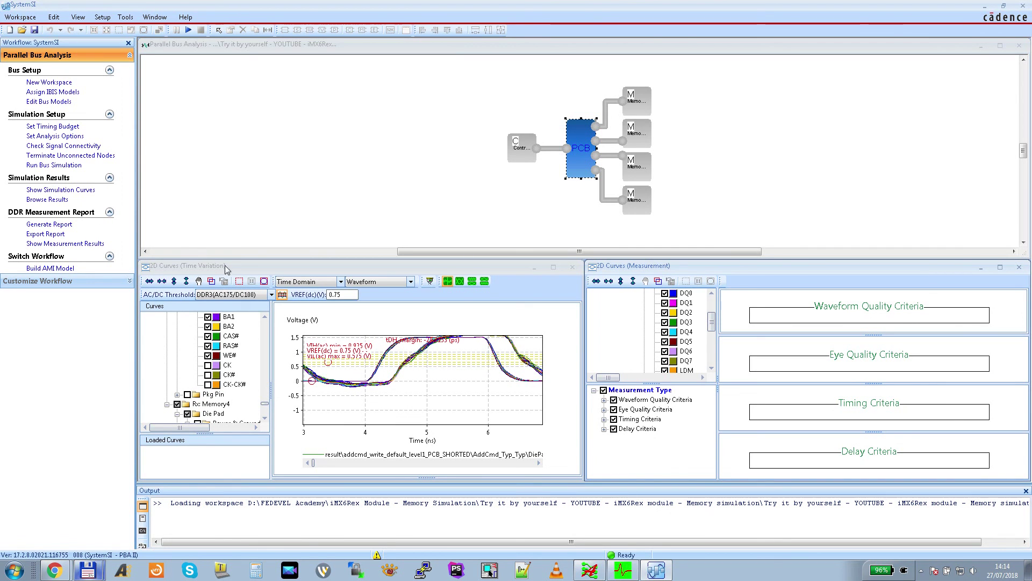
# Maximize the 2D Curves (Time Variation) window and hide all curves.
pyautogui.click(260, 270)
pyautogui.doubleClick(258, 267)
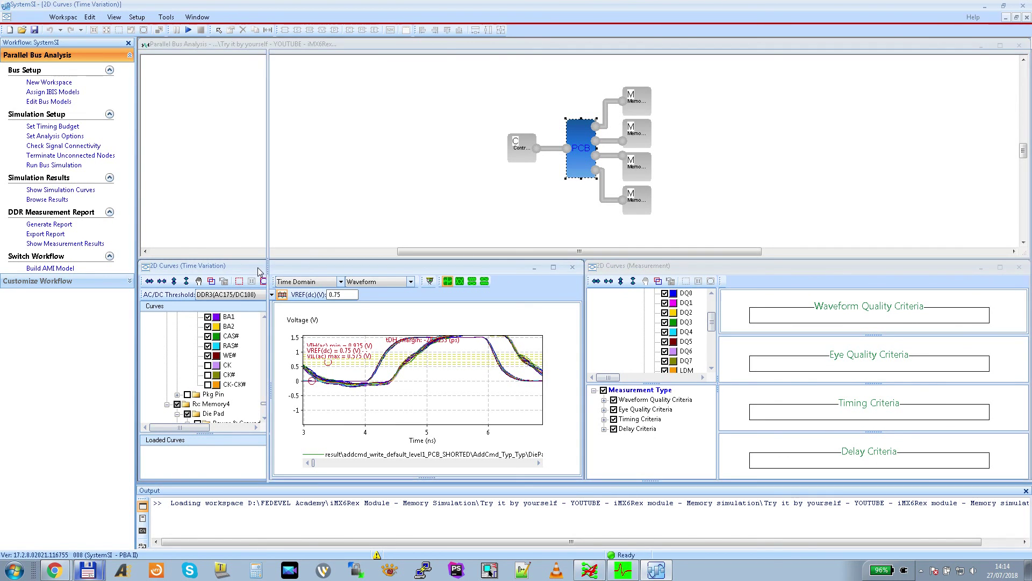
pyautogui.rightClick(223, 174)
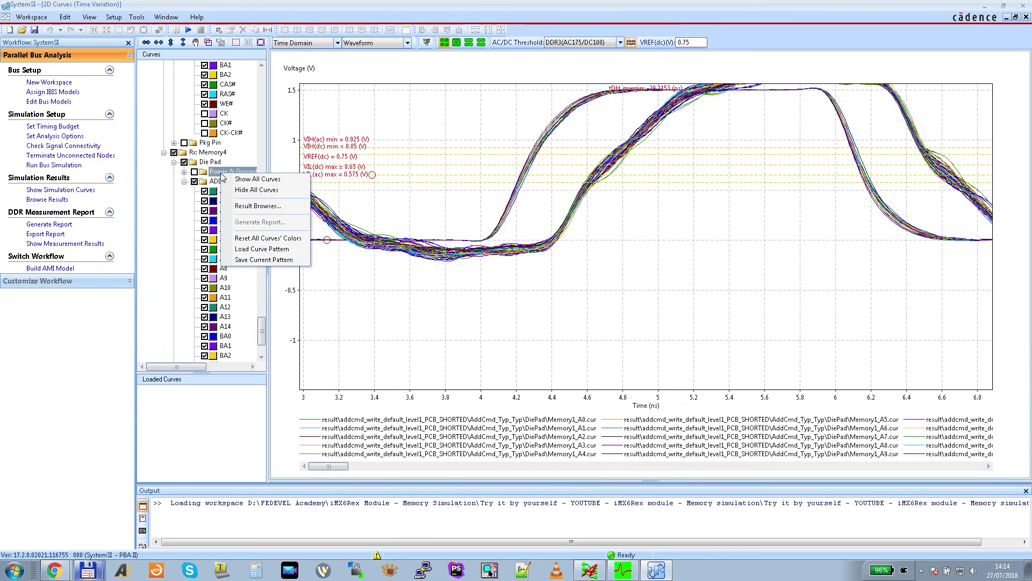
pyautogui.click(263, 193)
# Collapse the Memory2–4 branches and plot the level2 Memory1 A0 and CK waveforms.
pyautogui.scroll(-2, 261, 338)
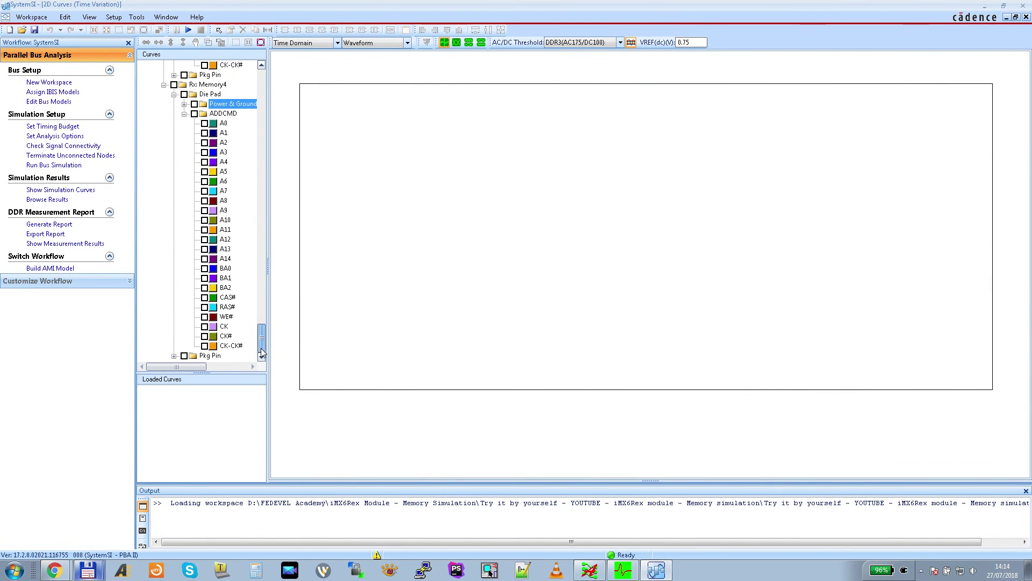
pyautogui.scroll(8, 261, 334)
pyautogui.scroll(3, 253, 280)
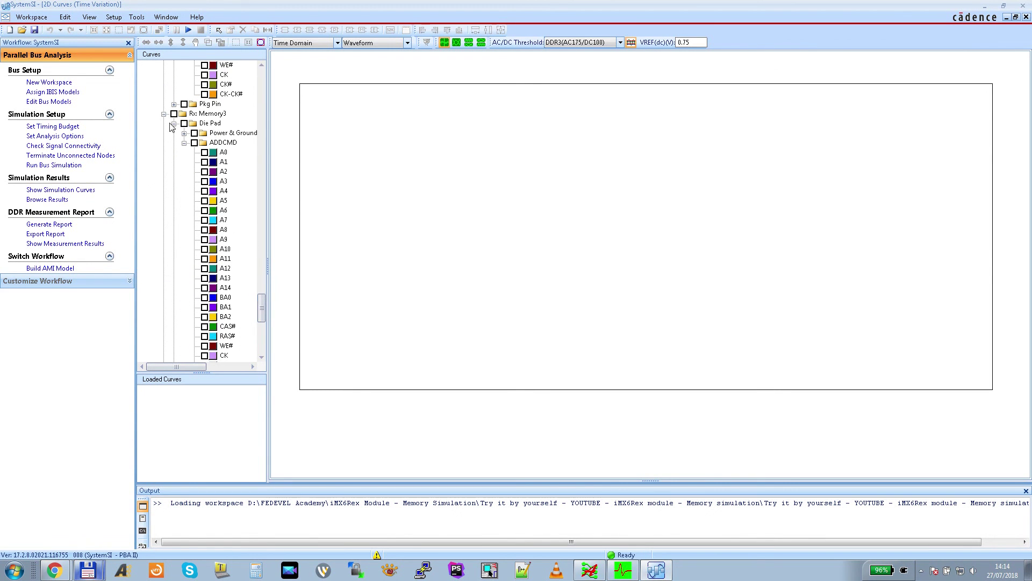
pyautogui.click(164, 114)
pyautogui.click(164, 123)
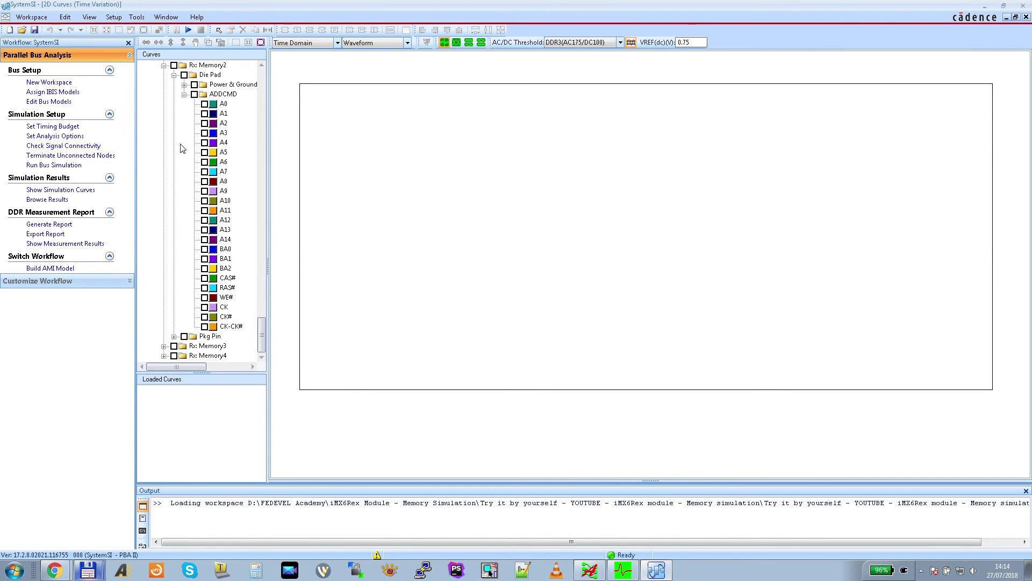
pyautogui.click(164, 66)
pyautogui.scroll(2, 171, 106)
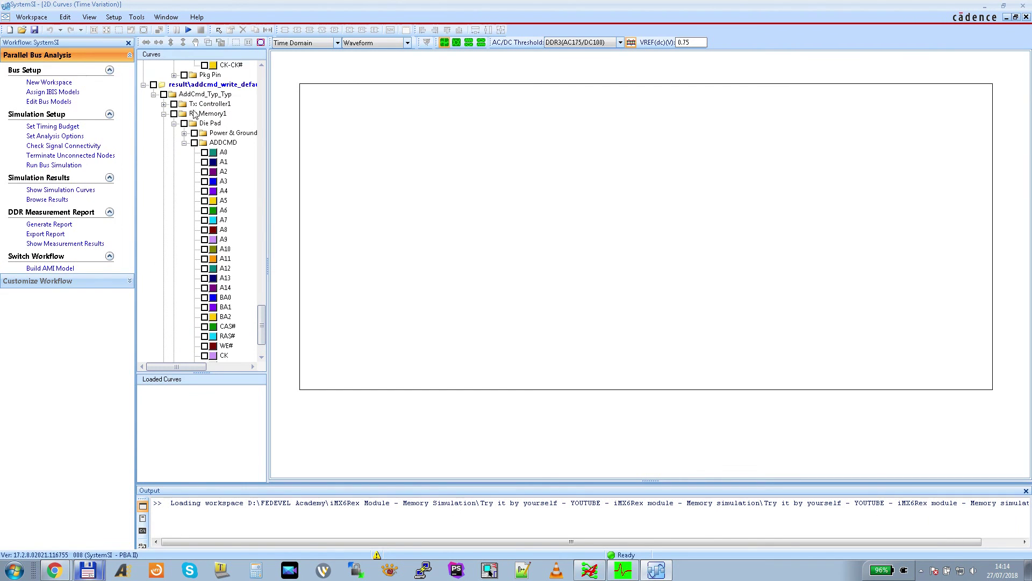
pyautogui.click(205, 153)
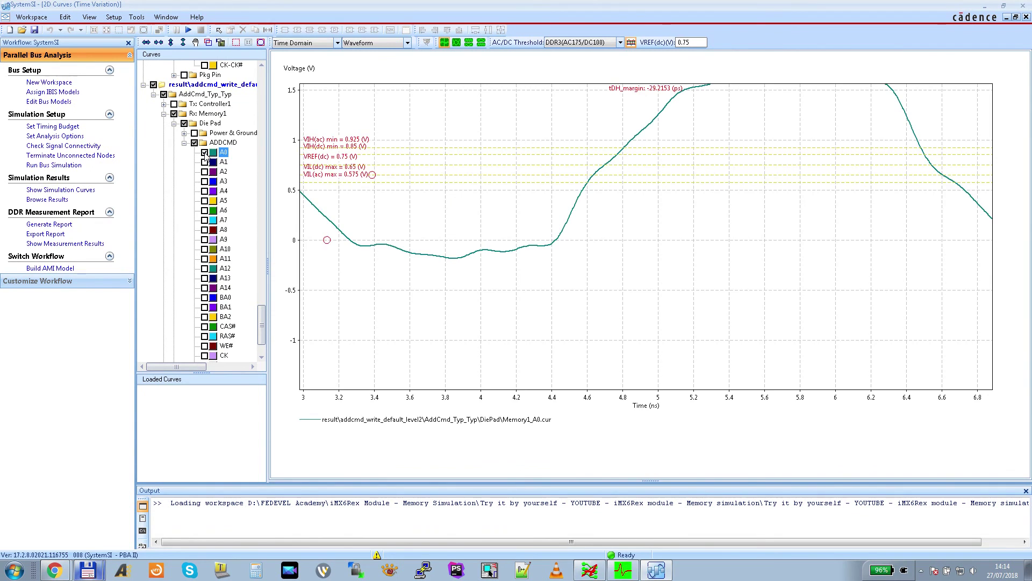
pyautogui.scroll(-1, 215, 210)
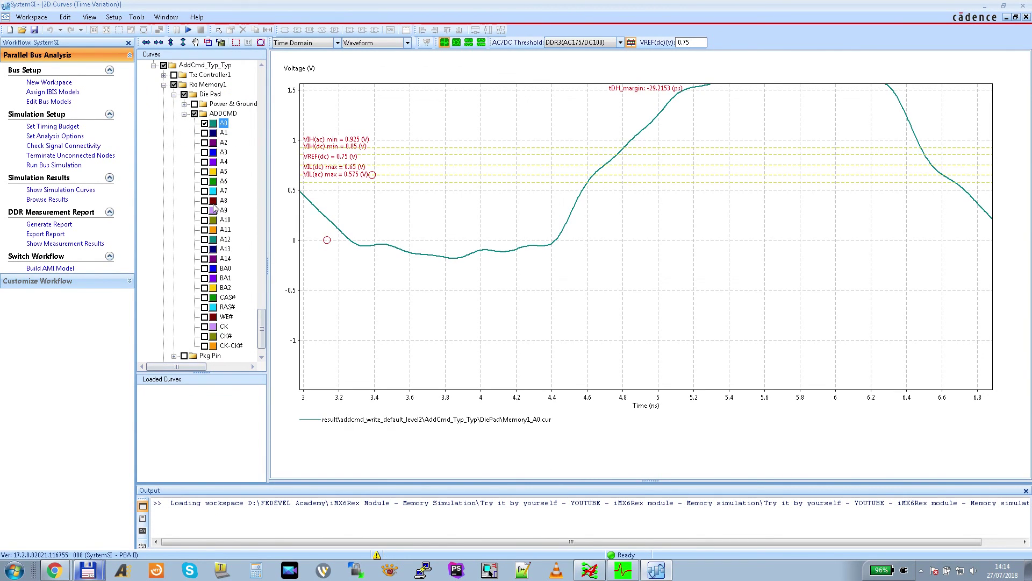
pyautogui.click(205, 327)
# Collapse the Memory4, Memory3 and Memory2 result branches again.
pyautogui.scroll(1, 197, 173)
pyautogui.scroll(10, 198, 173)
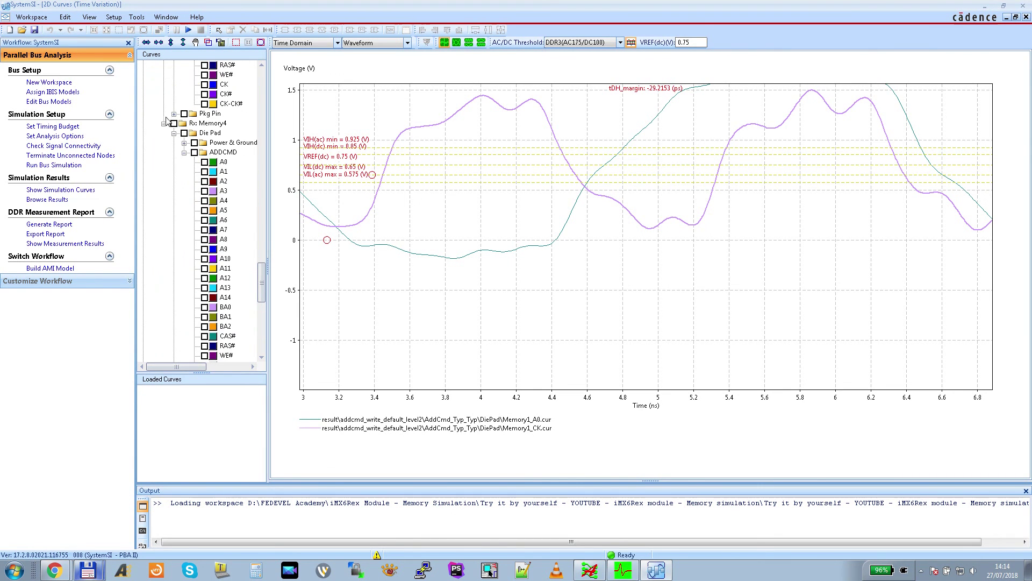
pyautogui.click(164, 124)
pyautogui.scroll(6, 169, 142)
pyautogui.scroll(6, 170, 142)
pyautogui.click(163, 192)
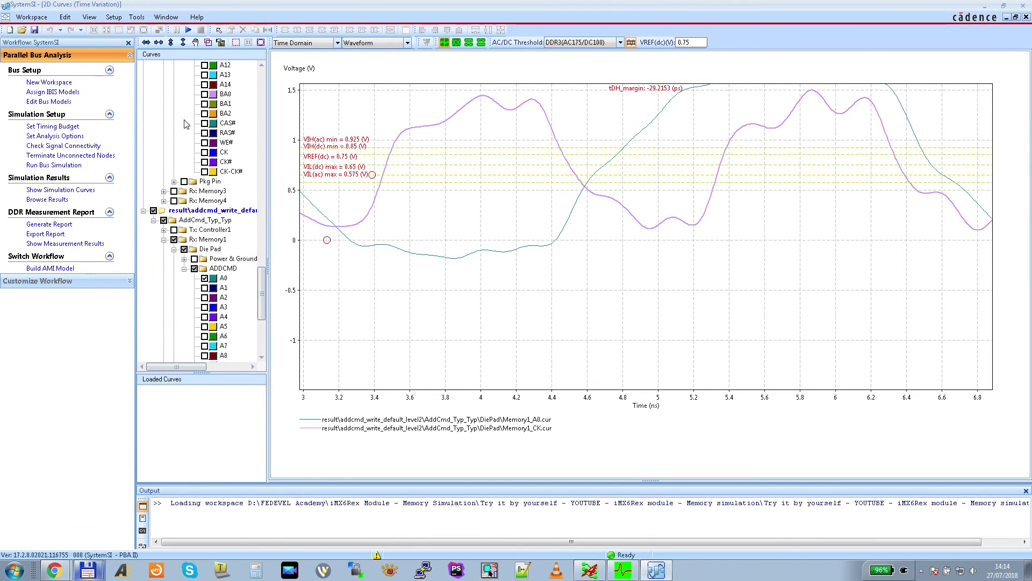
pyautogui.scroll(7, 174, 129)
pyautogui.click(164, 113)
pyautogui.scroll(5, 181, 137)
pyautogui.scroll(-8, 180, 140)
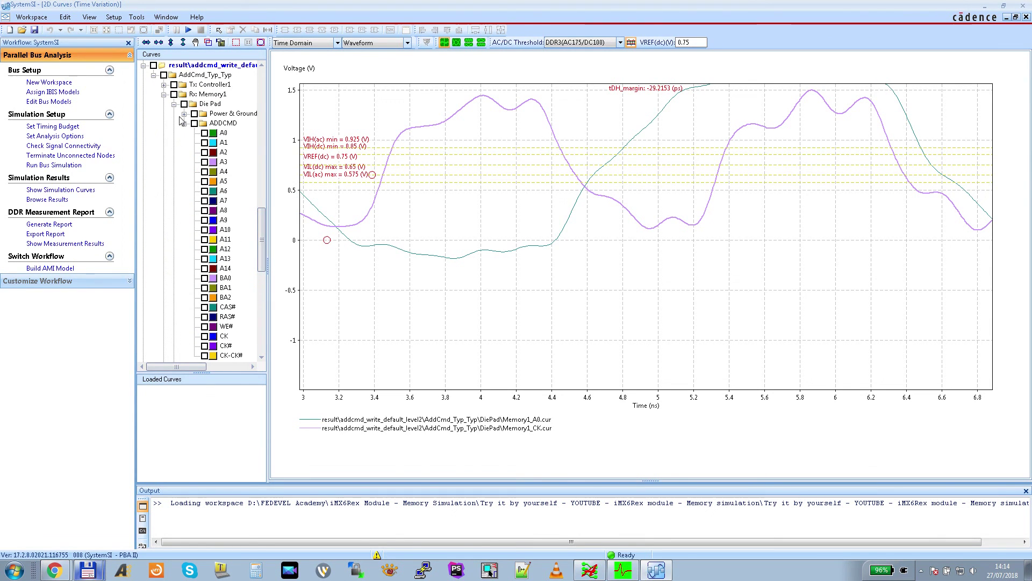
# Tick the level1 Memory1 ADDCMD A0 and CK waveforms to overlay them on the level2 curves.
pyautogui.click(204, 134)
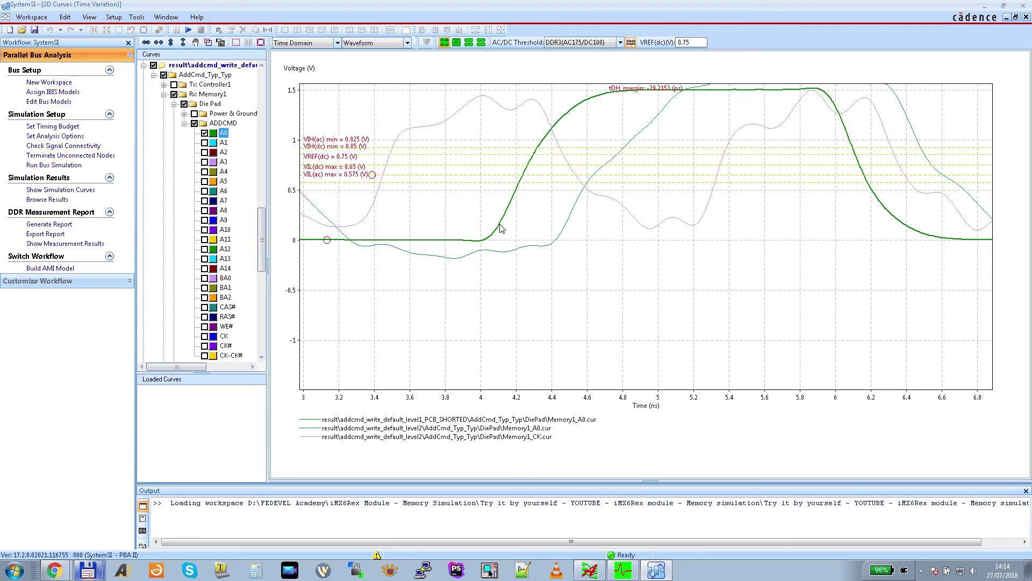
pyautogui.moveTo(605, 98)
pyautogui.moveTo(656, 125)
pyautogui.moveTo(521, 110)
pyautogui.moveTo(262, 237); pyautogui.dragTo(262, 245)
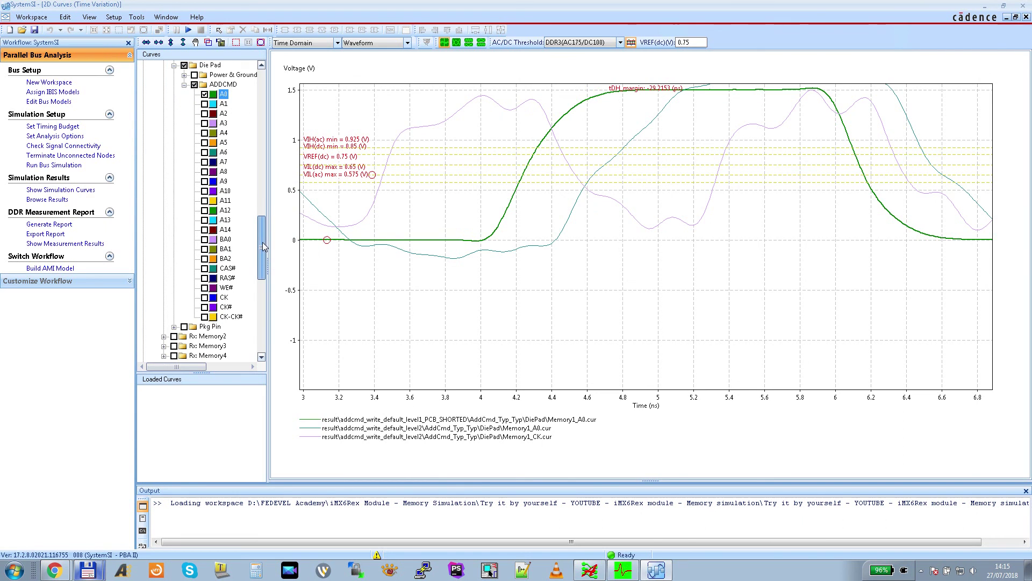
pyautogui.click(205, 289)
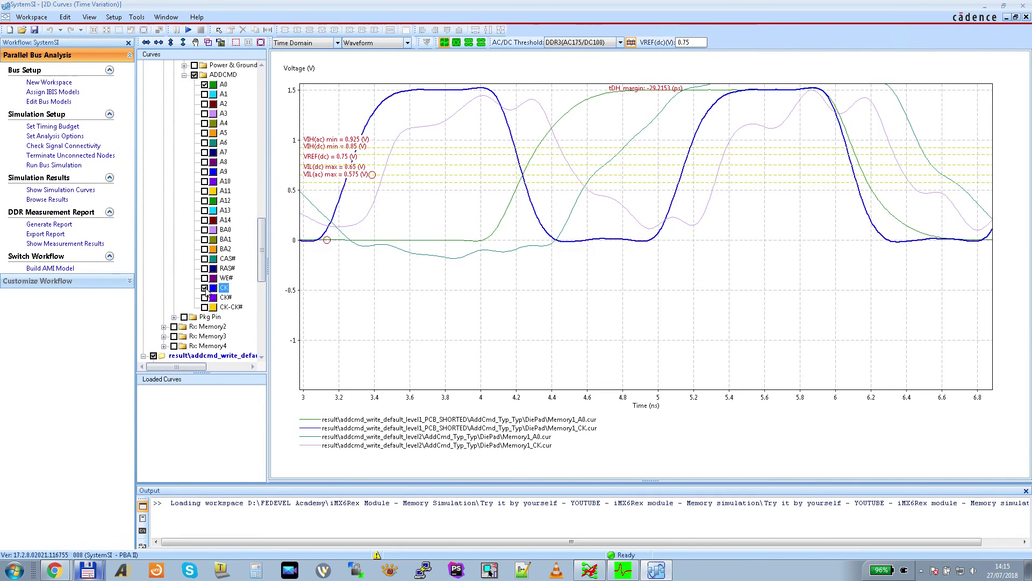